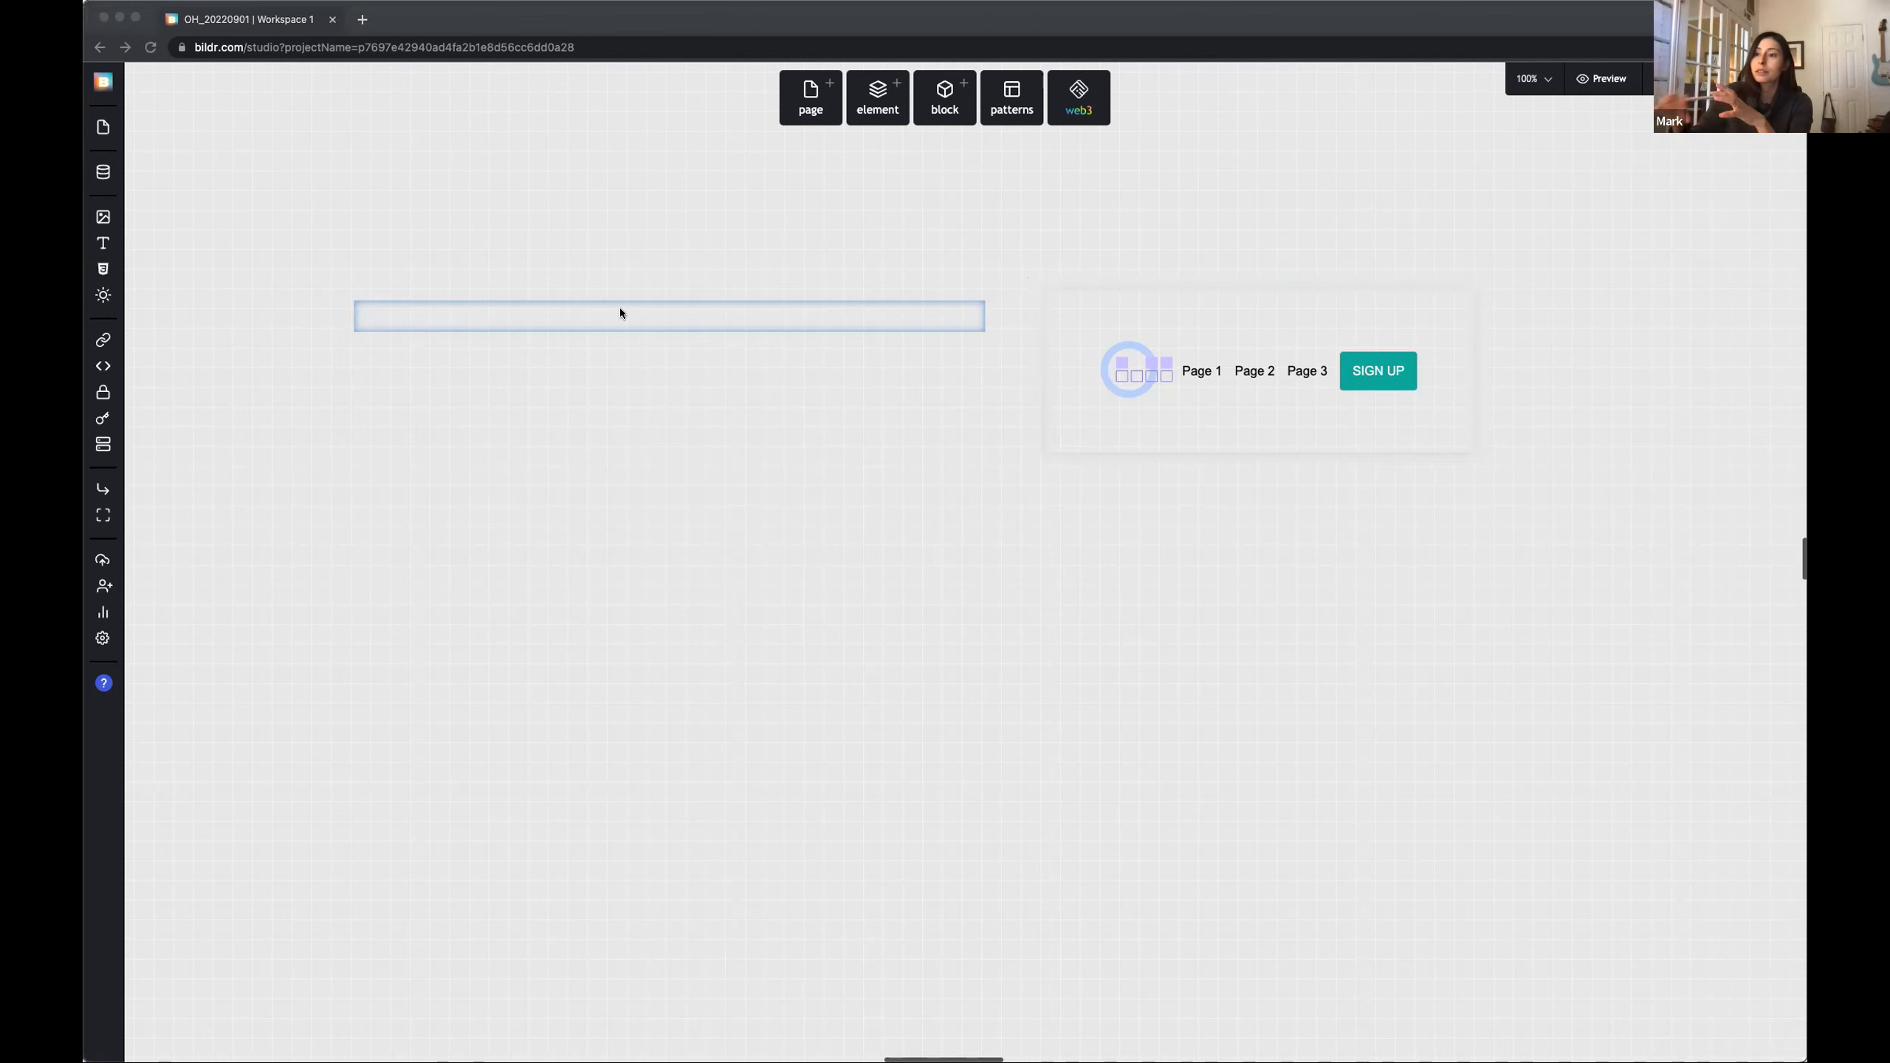
Step: Browse the library of ready-made website section blocks, including the header blocks, and close it
left_click(943, 106)
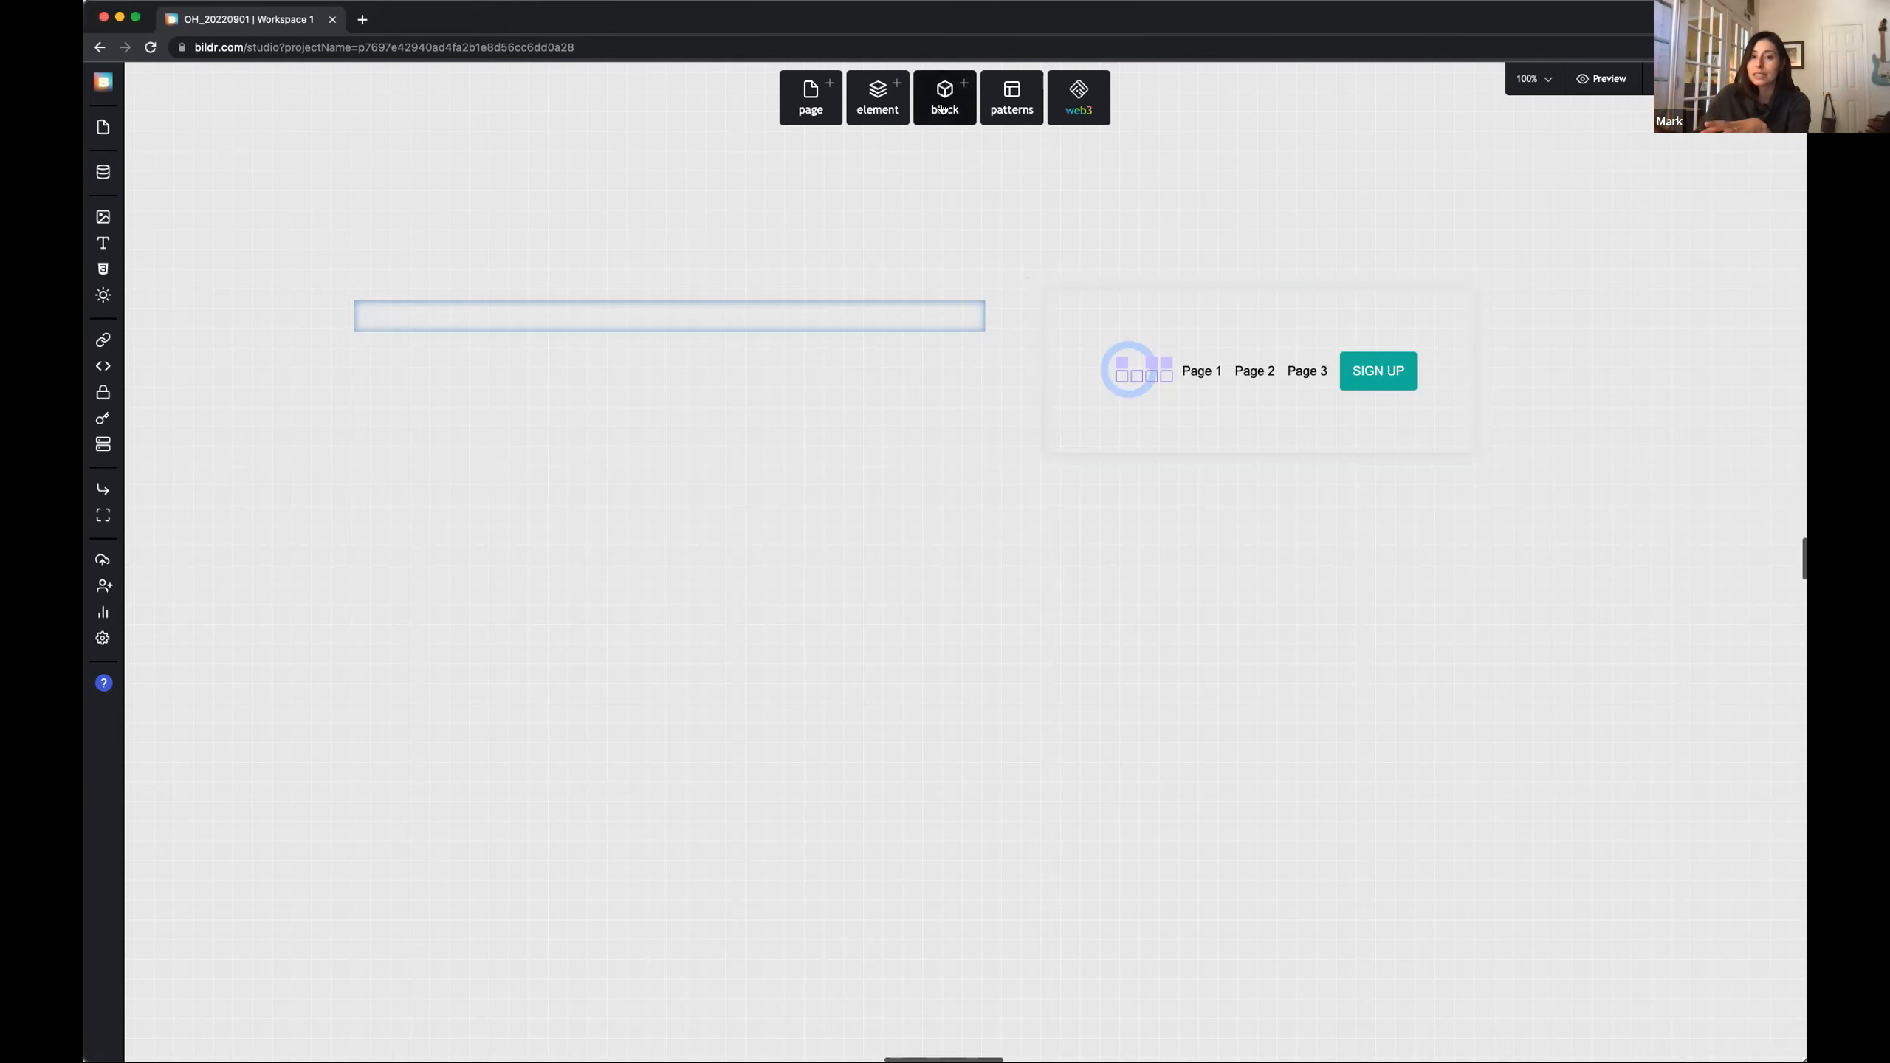
left_click(941, 108)
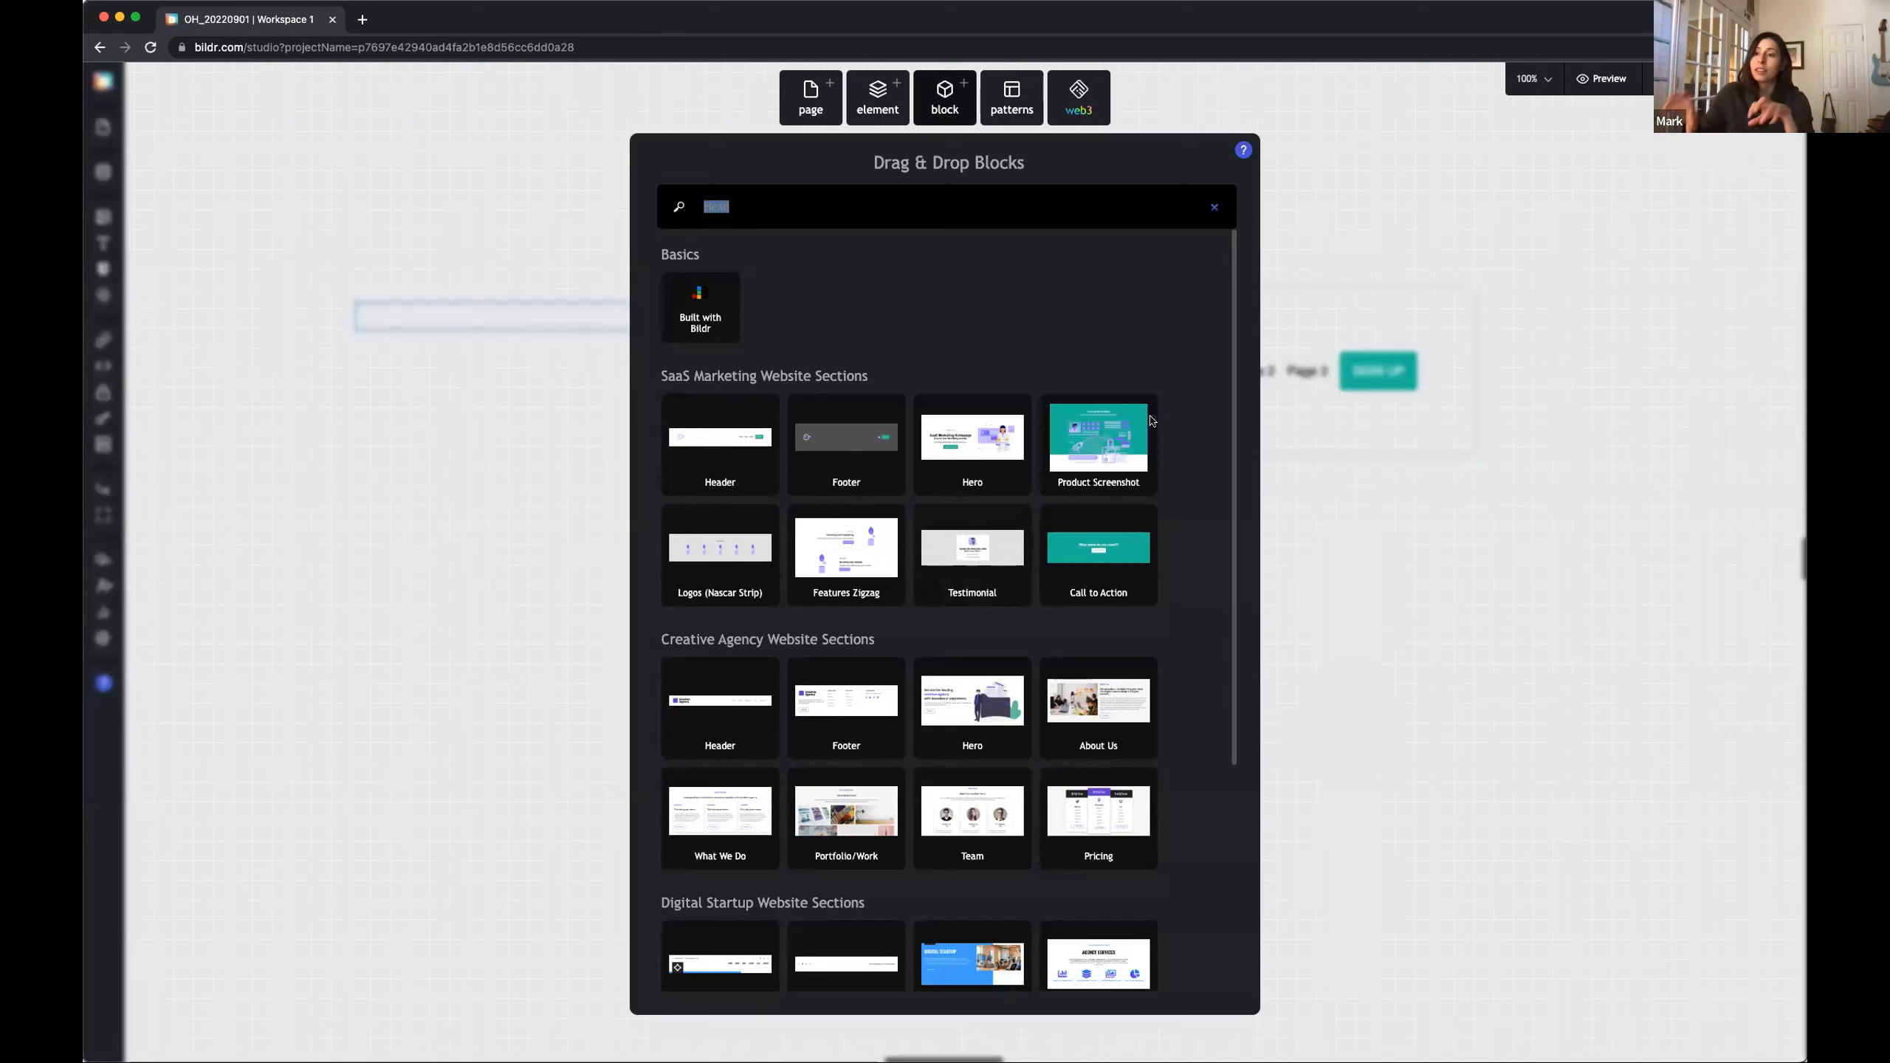
left_click(1346, 204)
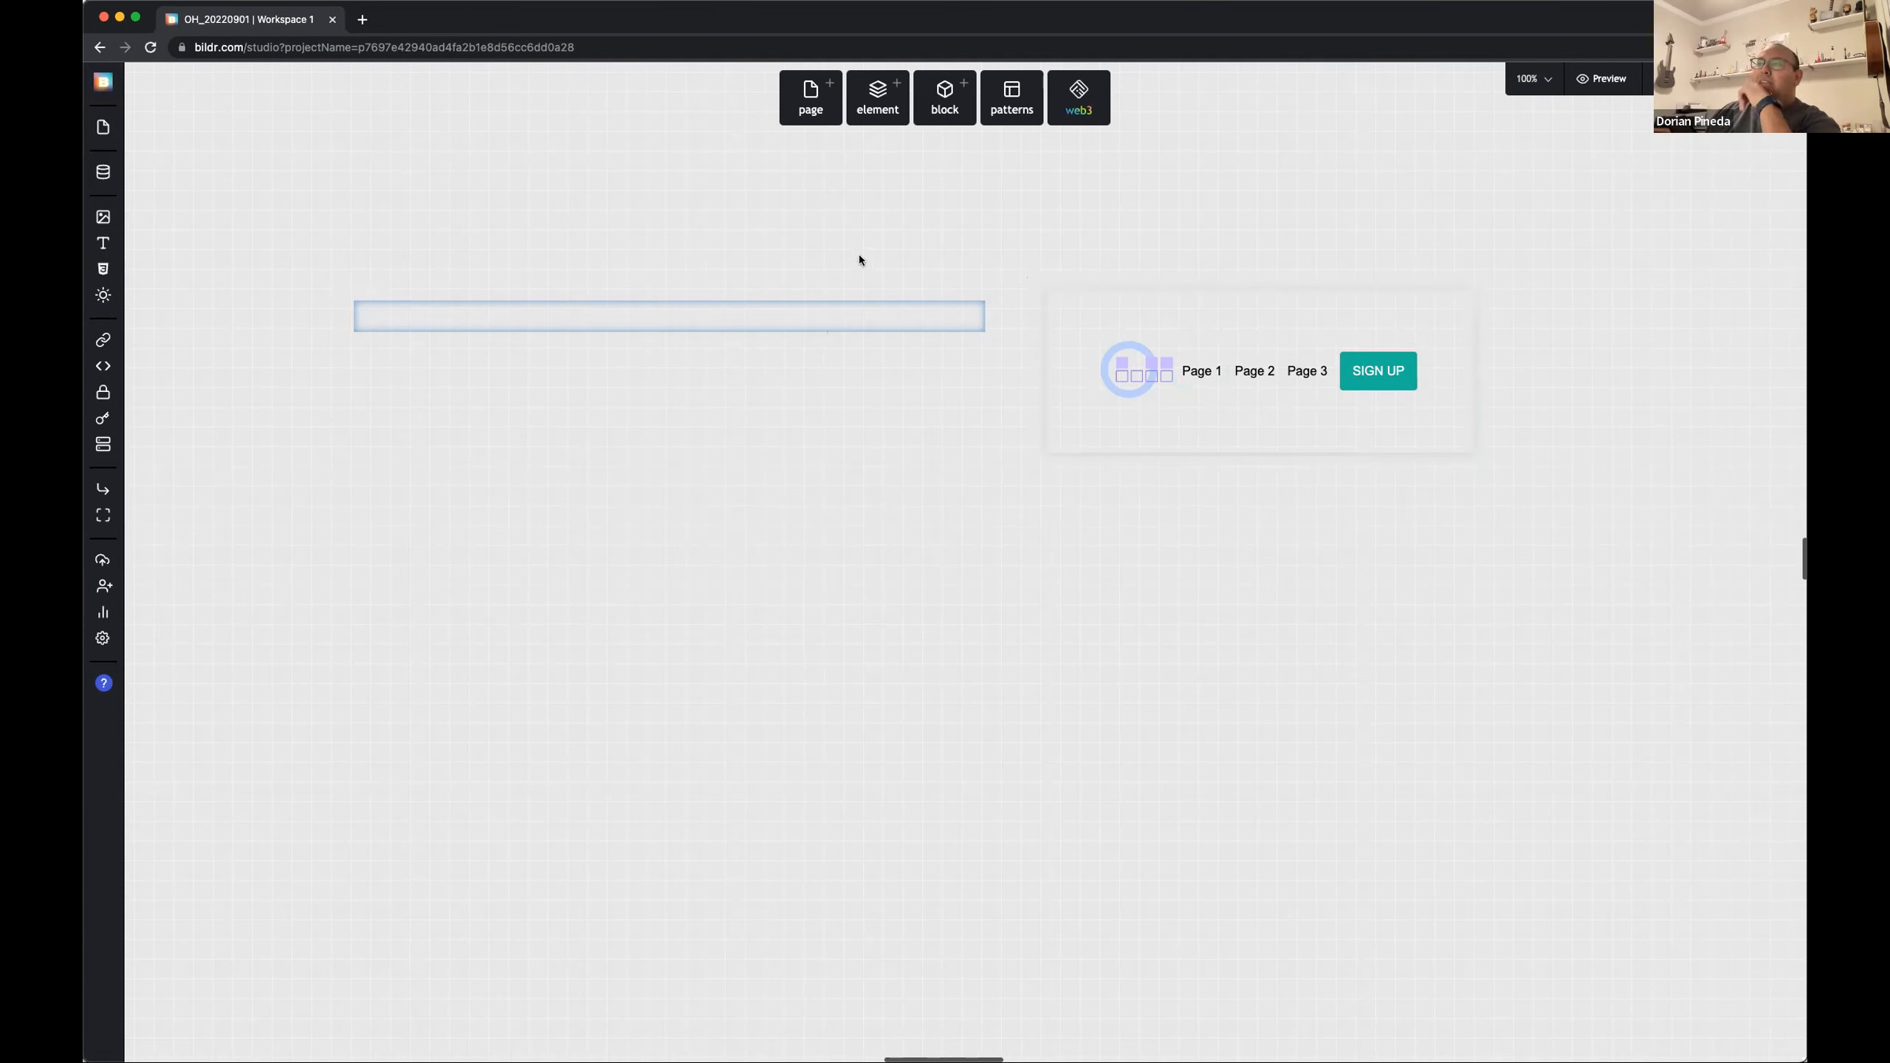
Step: Select the empty Home page, search the block library for "Head", and close the library without adding a block
left_click(689, 318)
scroll(691, 311, "left", 3)
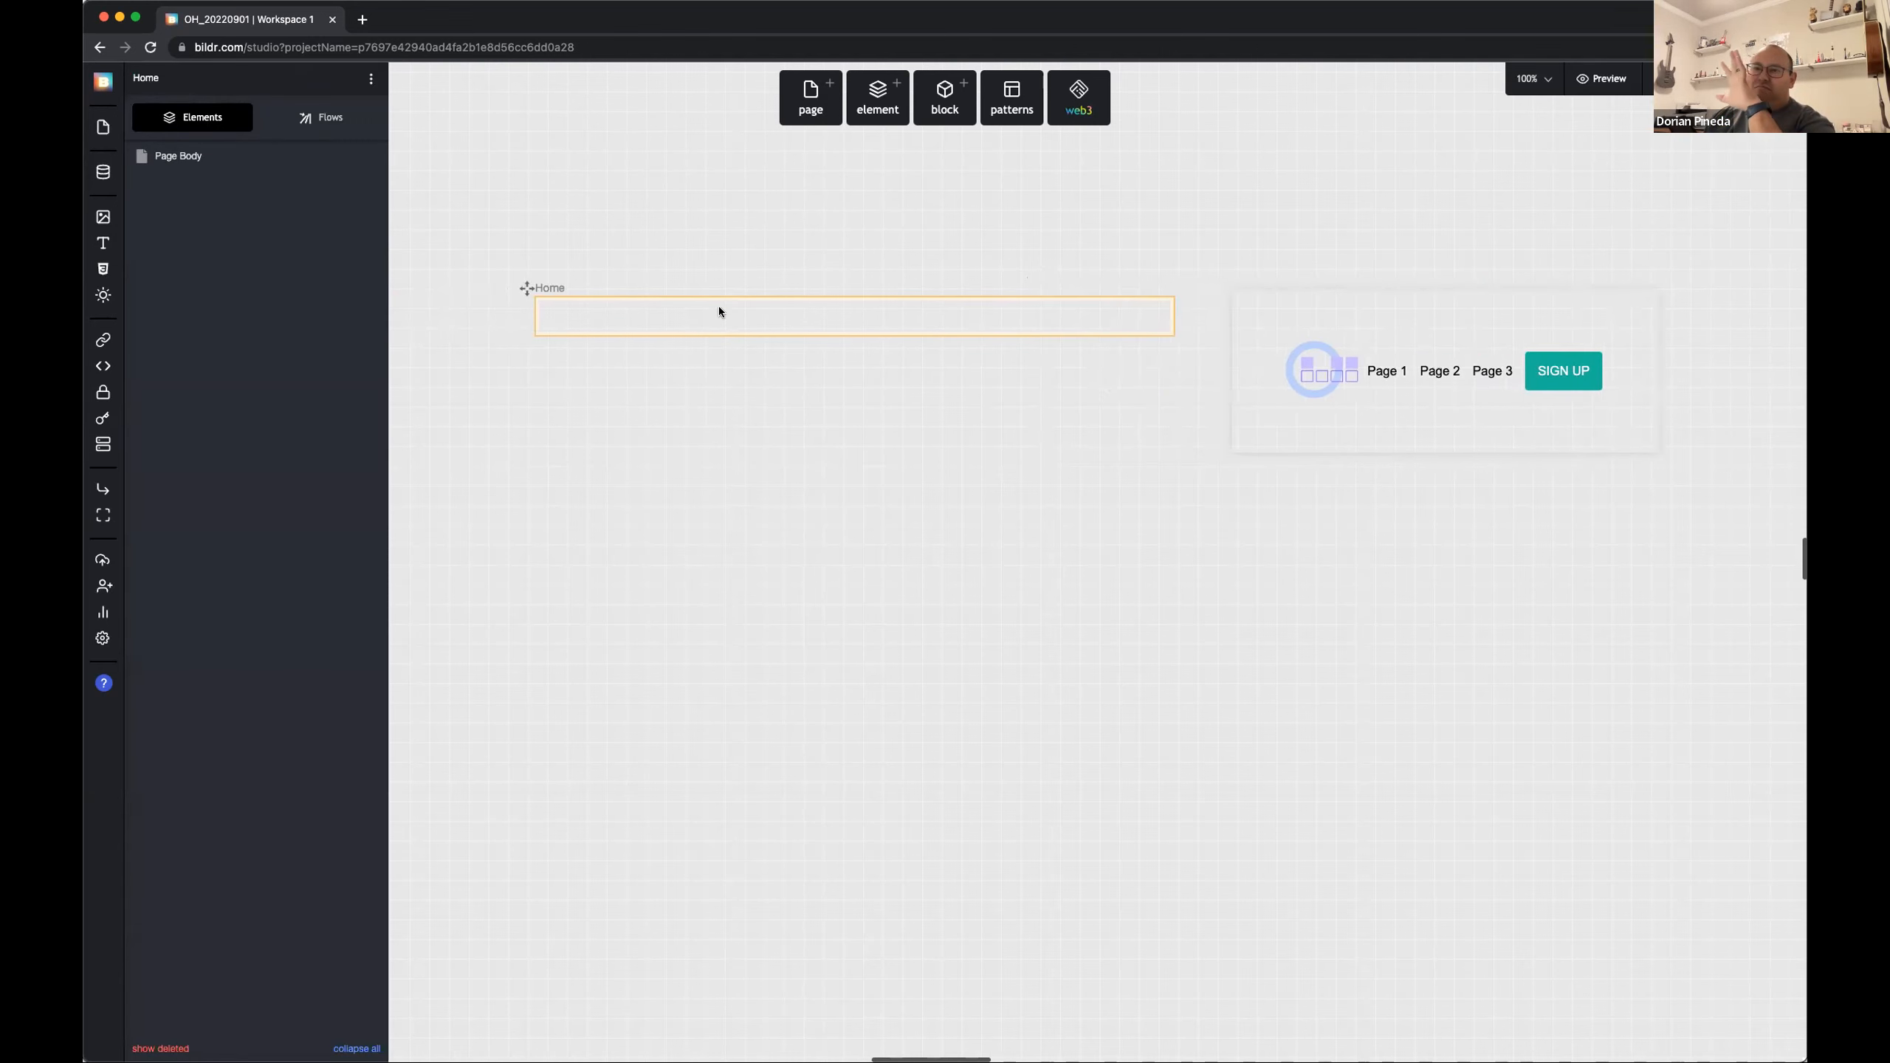
scroll(788, 319, "right", 2)
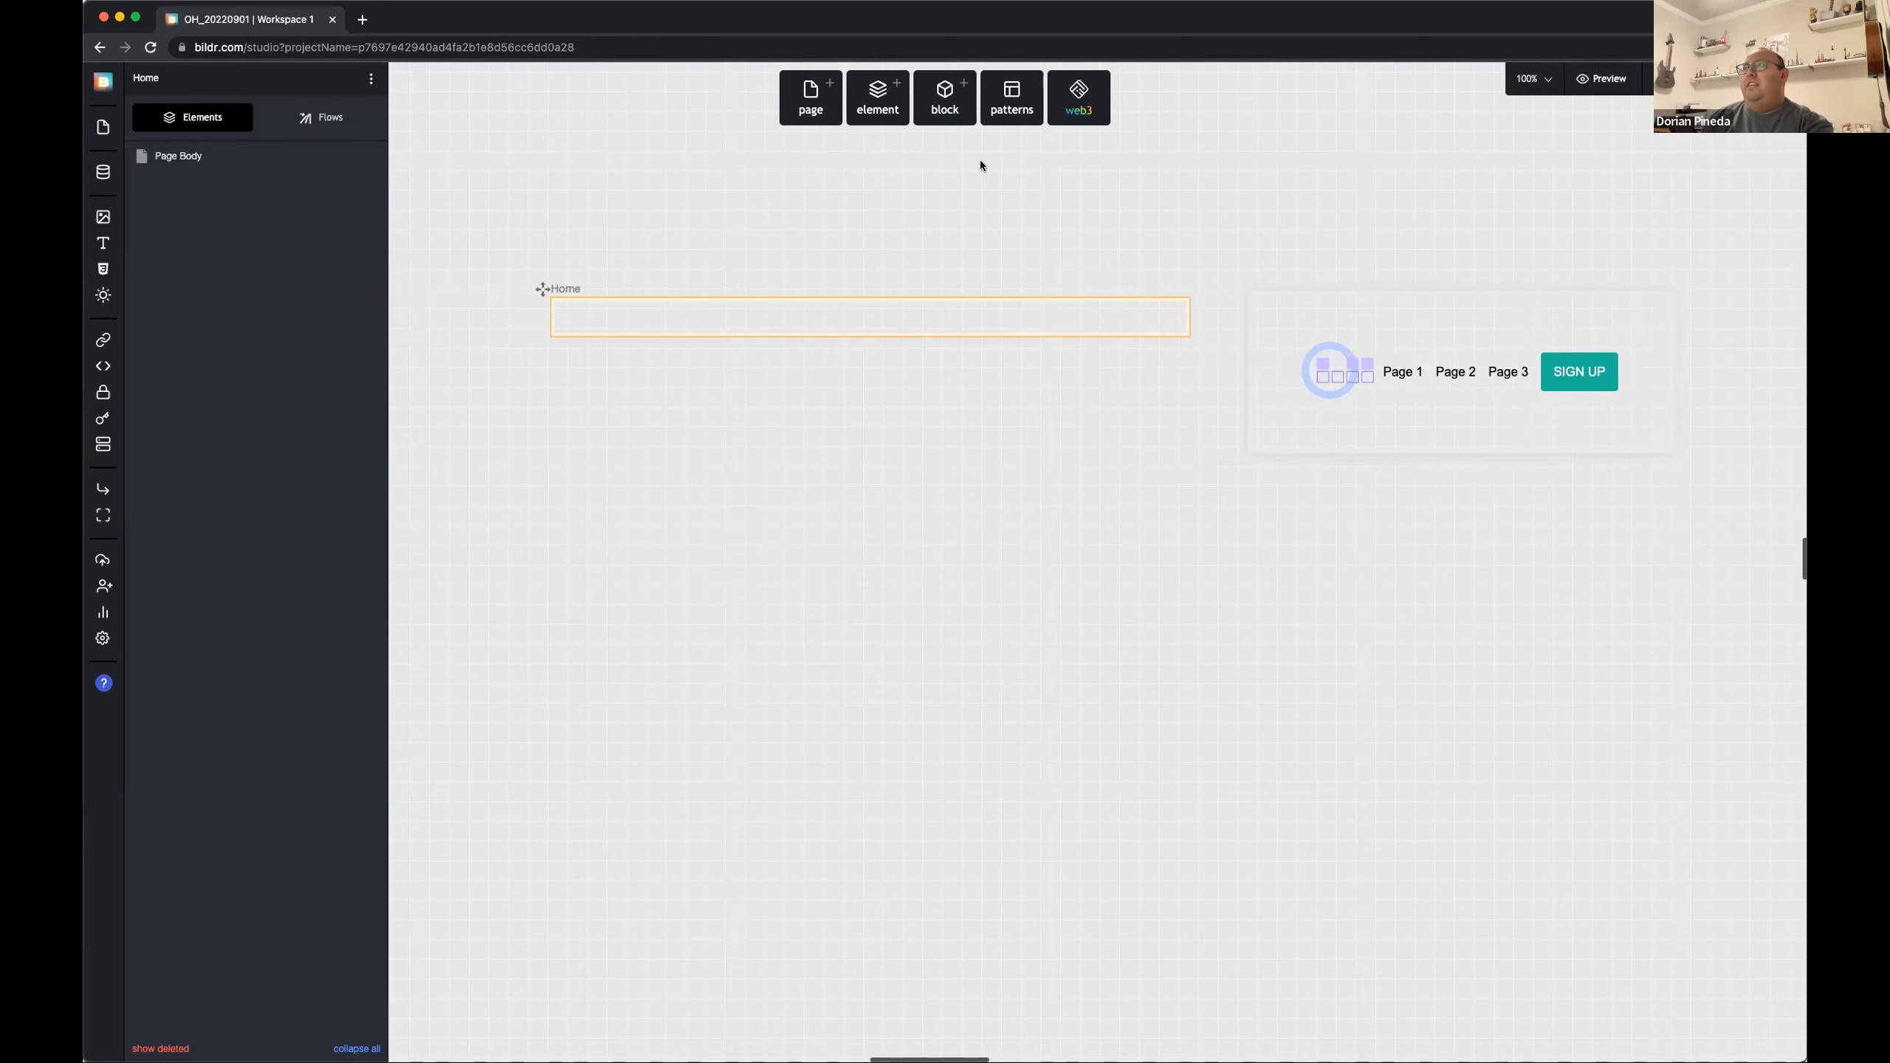
left_click(941, 103)
type("Head")
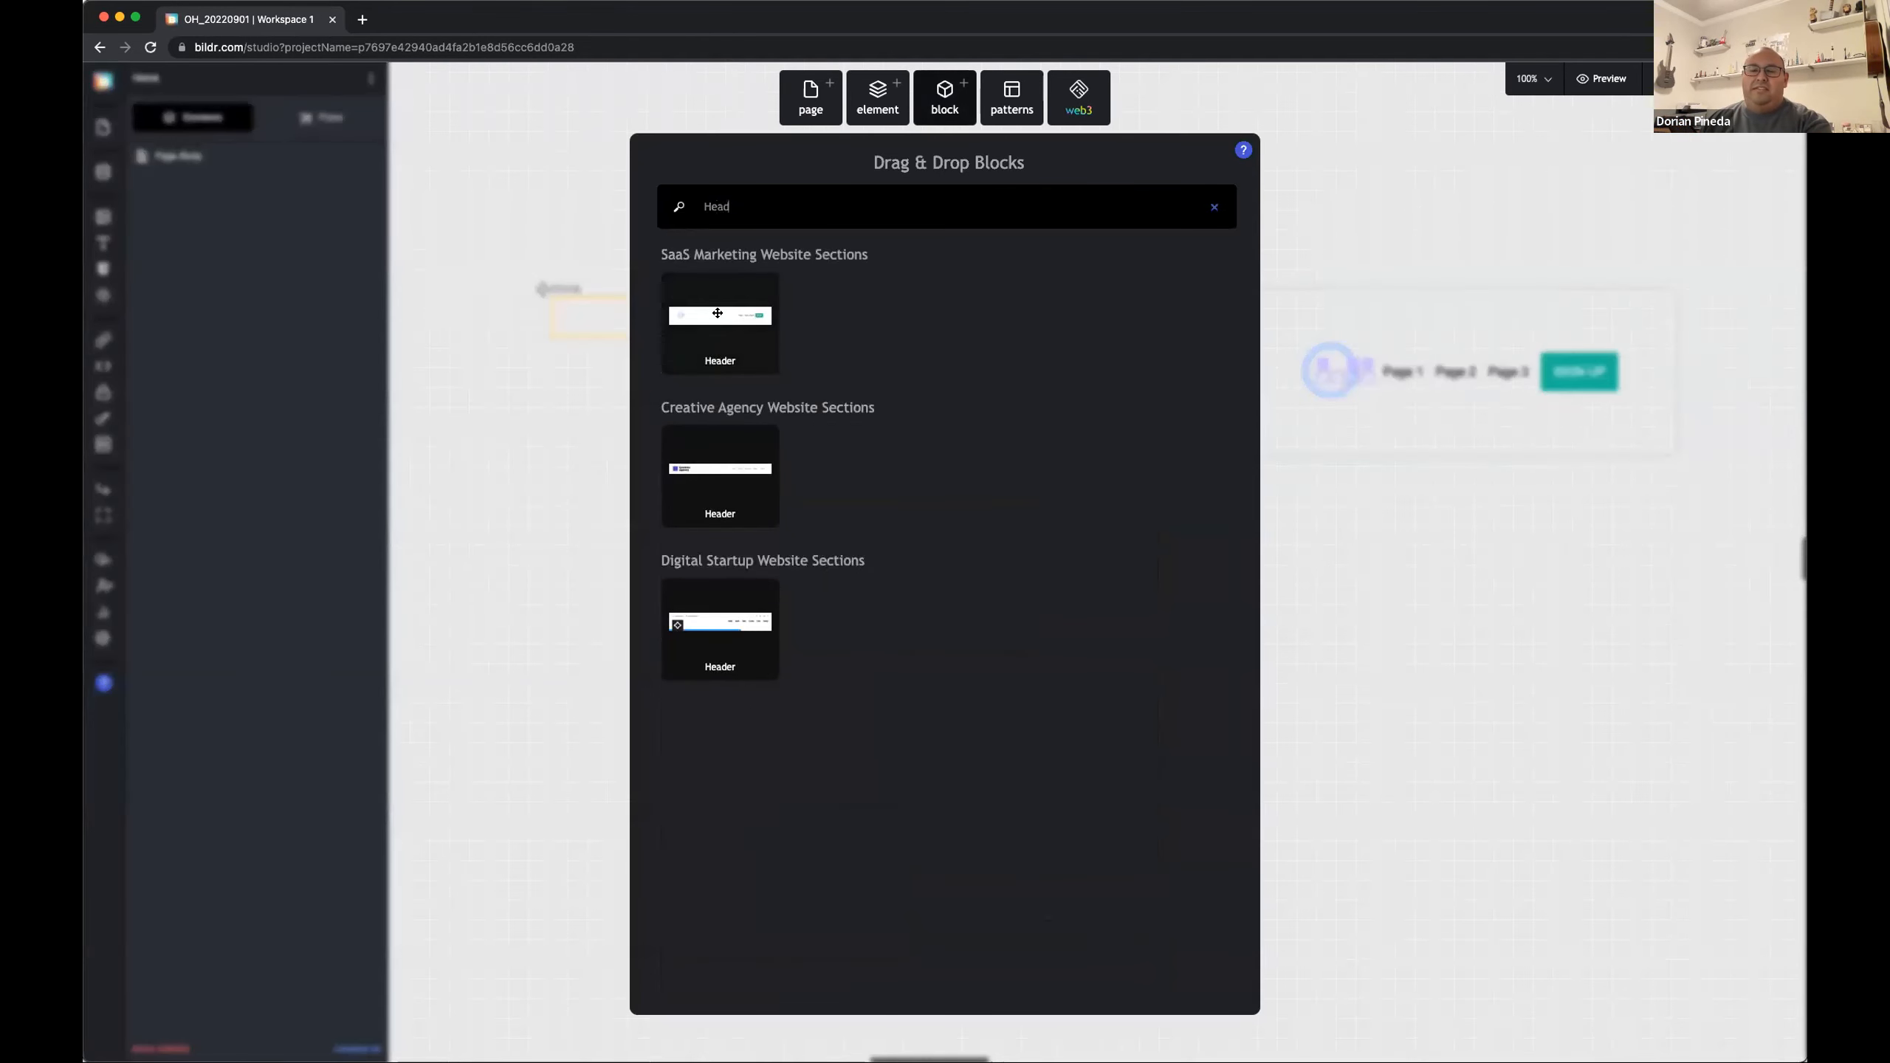
left_click(1468, 573)
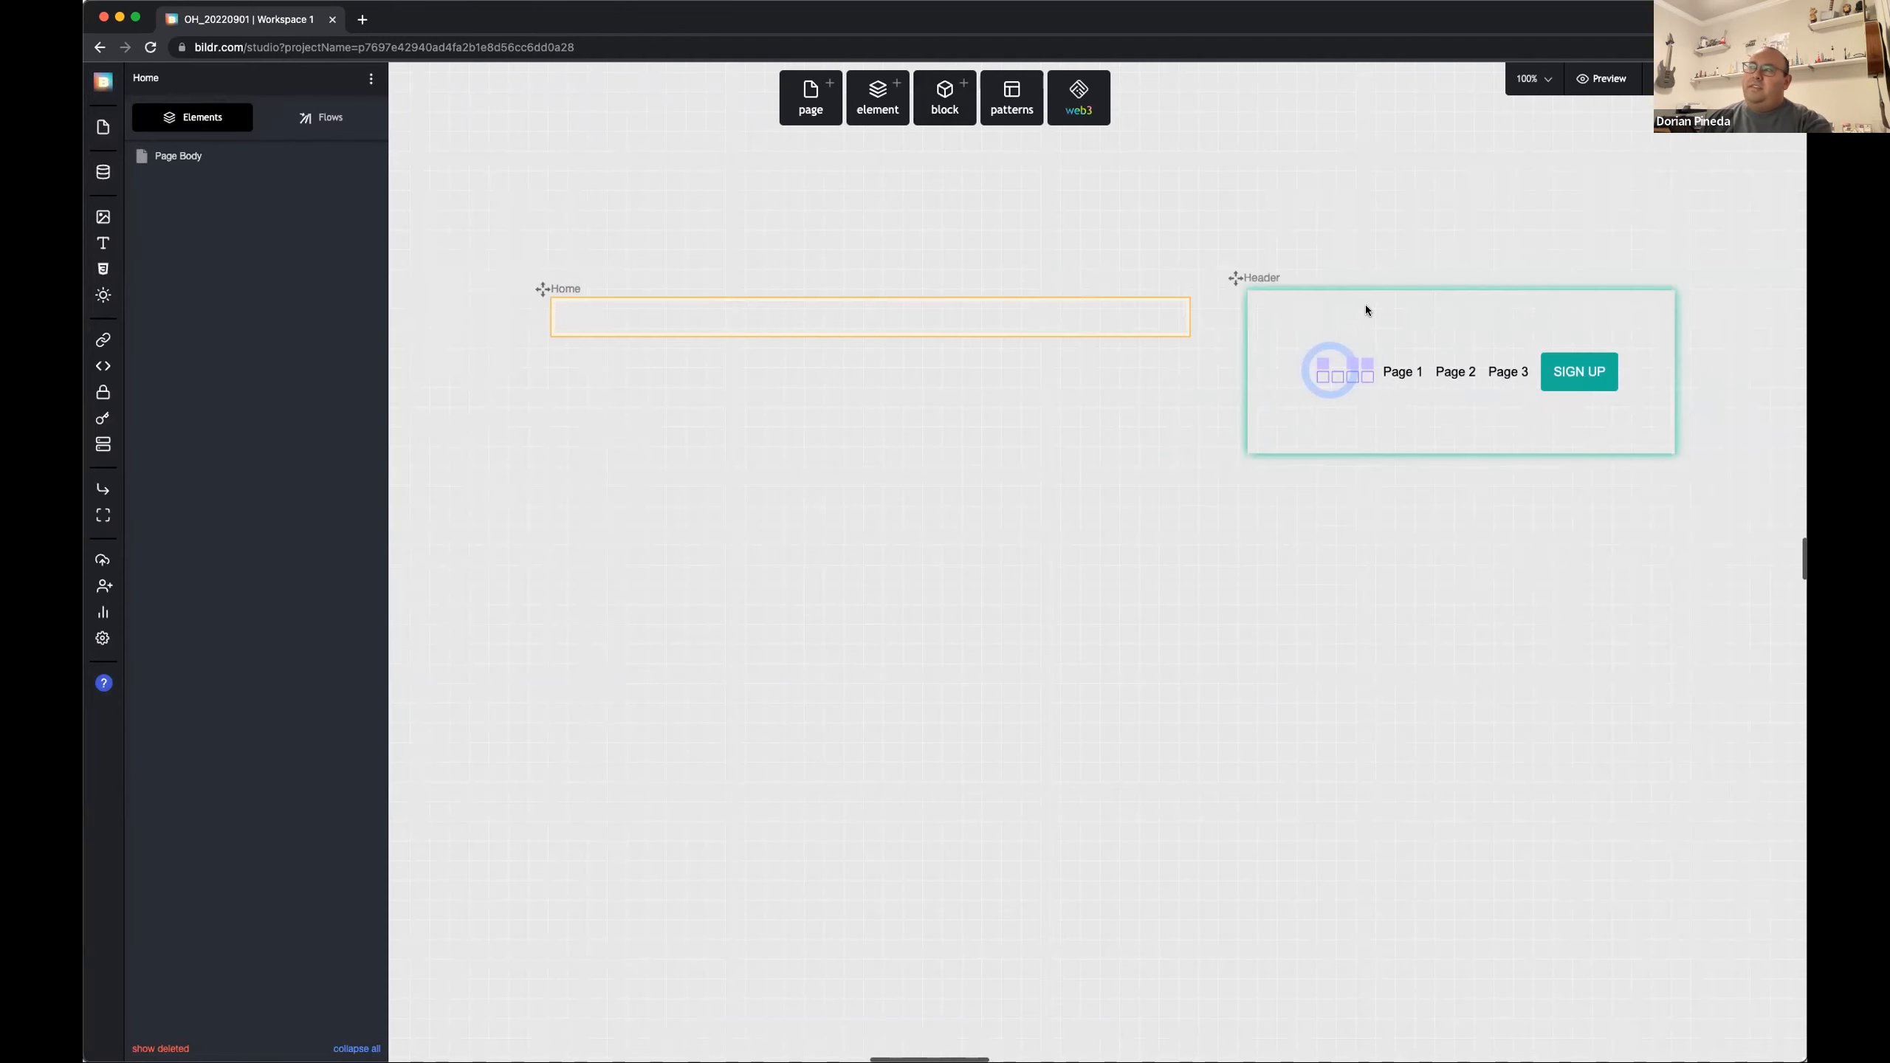
Step: Examine the Header page's element structure, checking its container and its logo image
left_click(1364, 304)
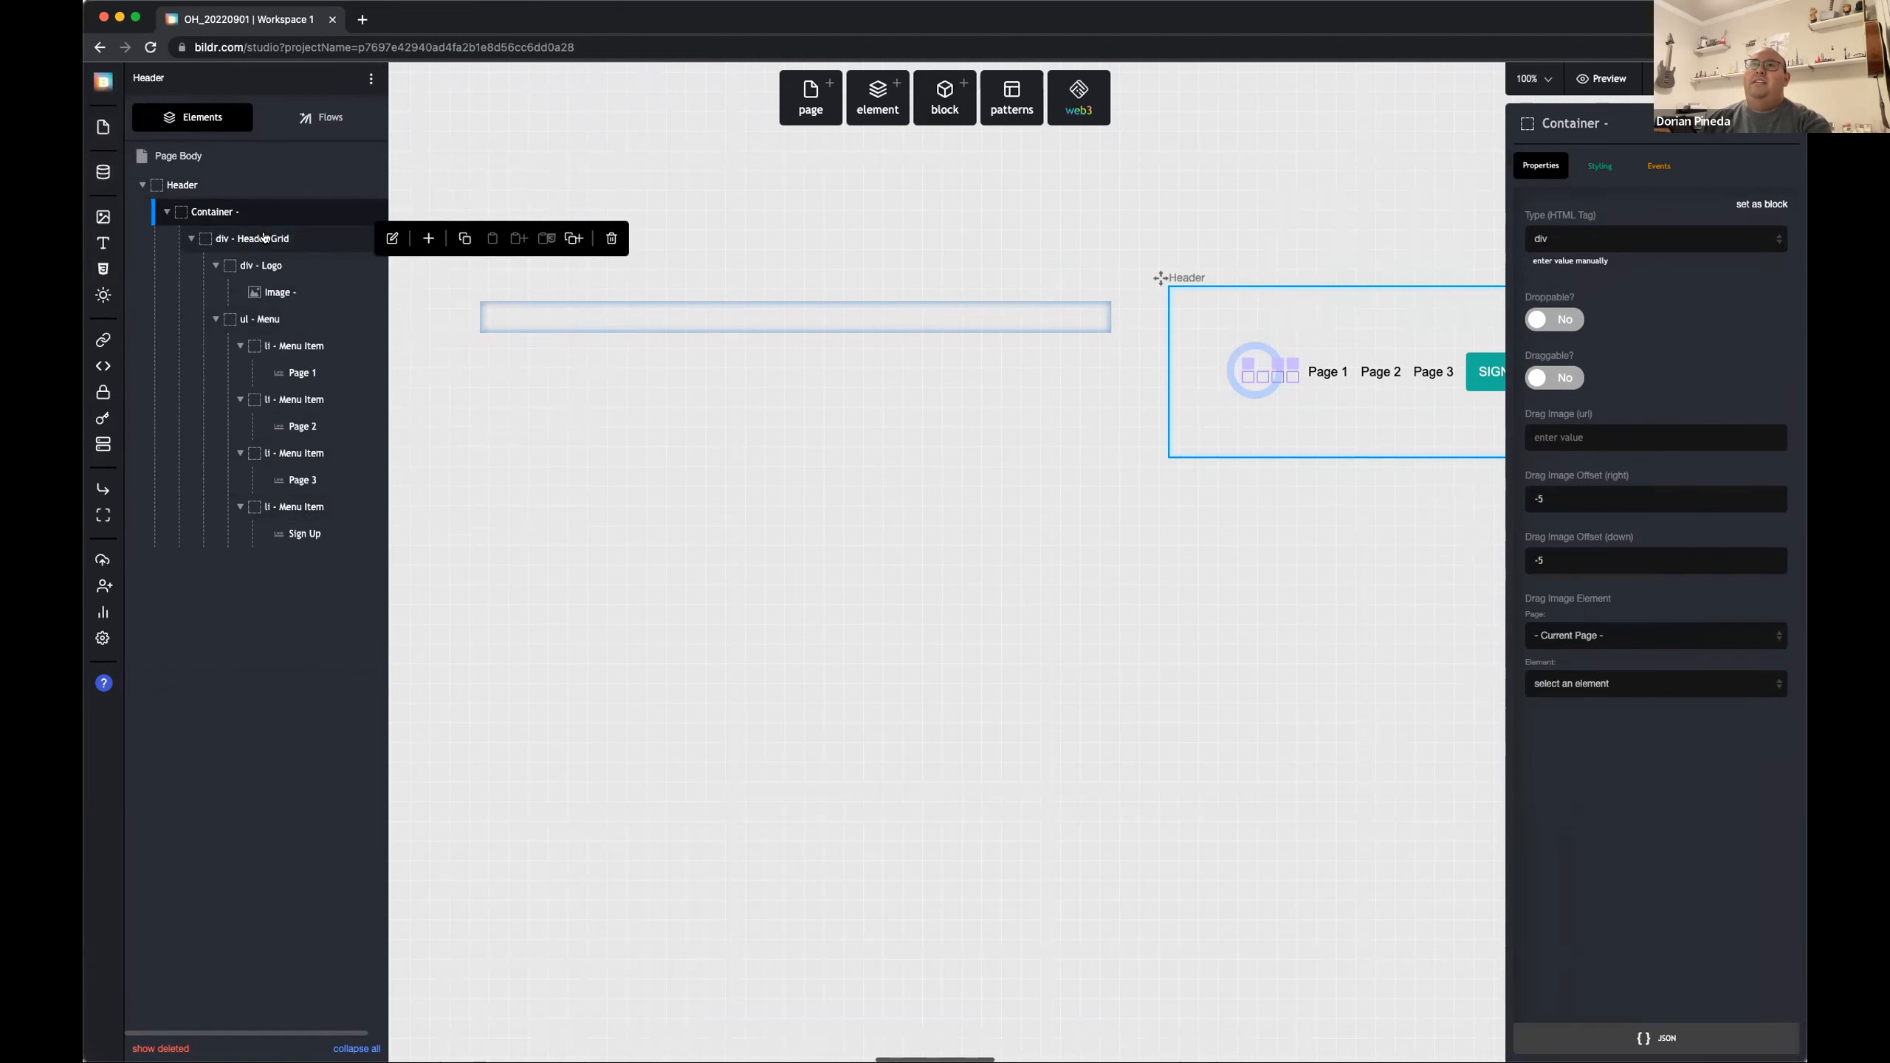
left_click(283, 291)
scroll(1210, 501, "up", 1)
scroll(1220, 502, "right", 4)
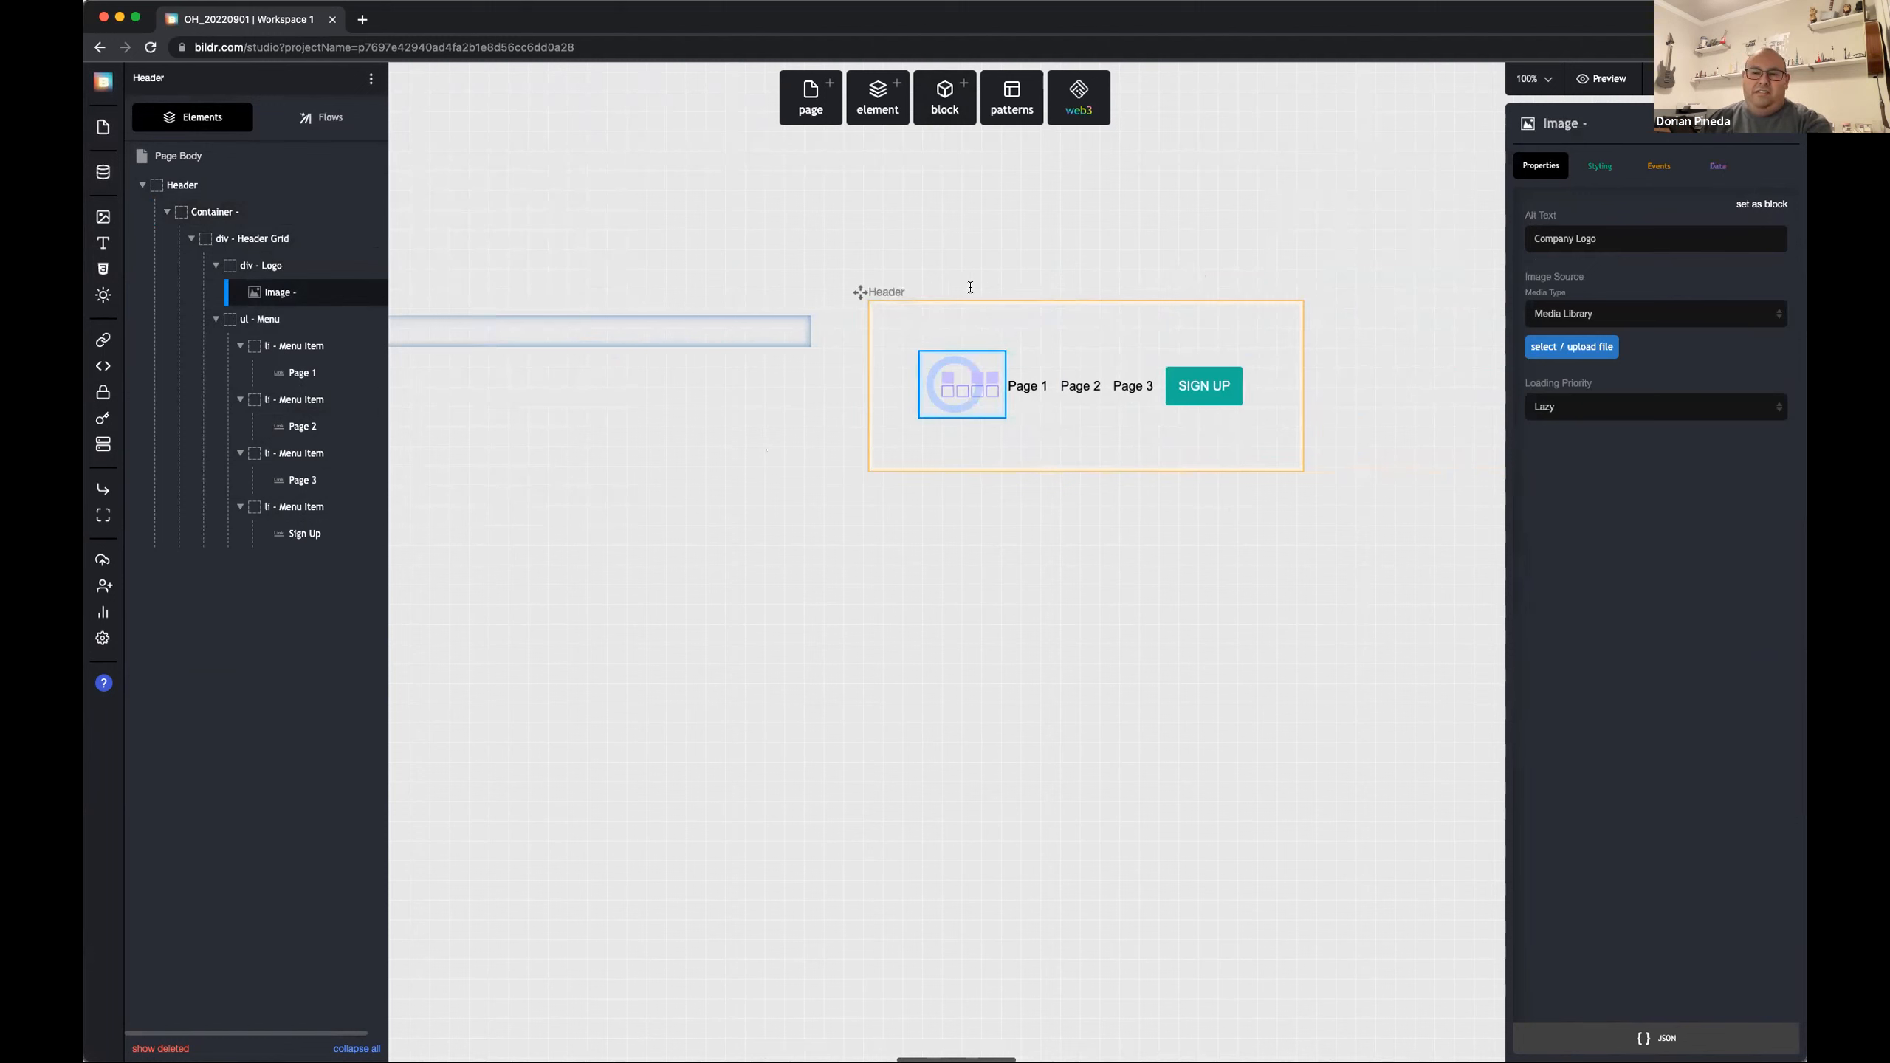
left_click(1048, 328)
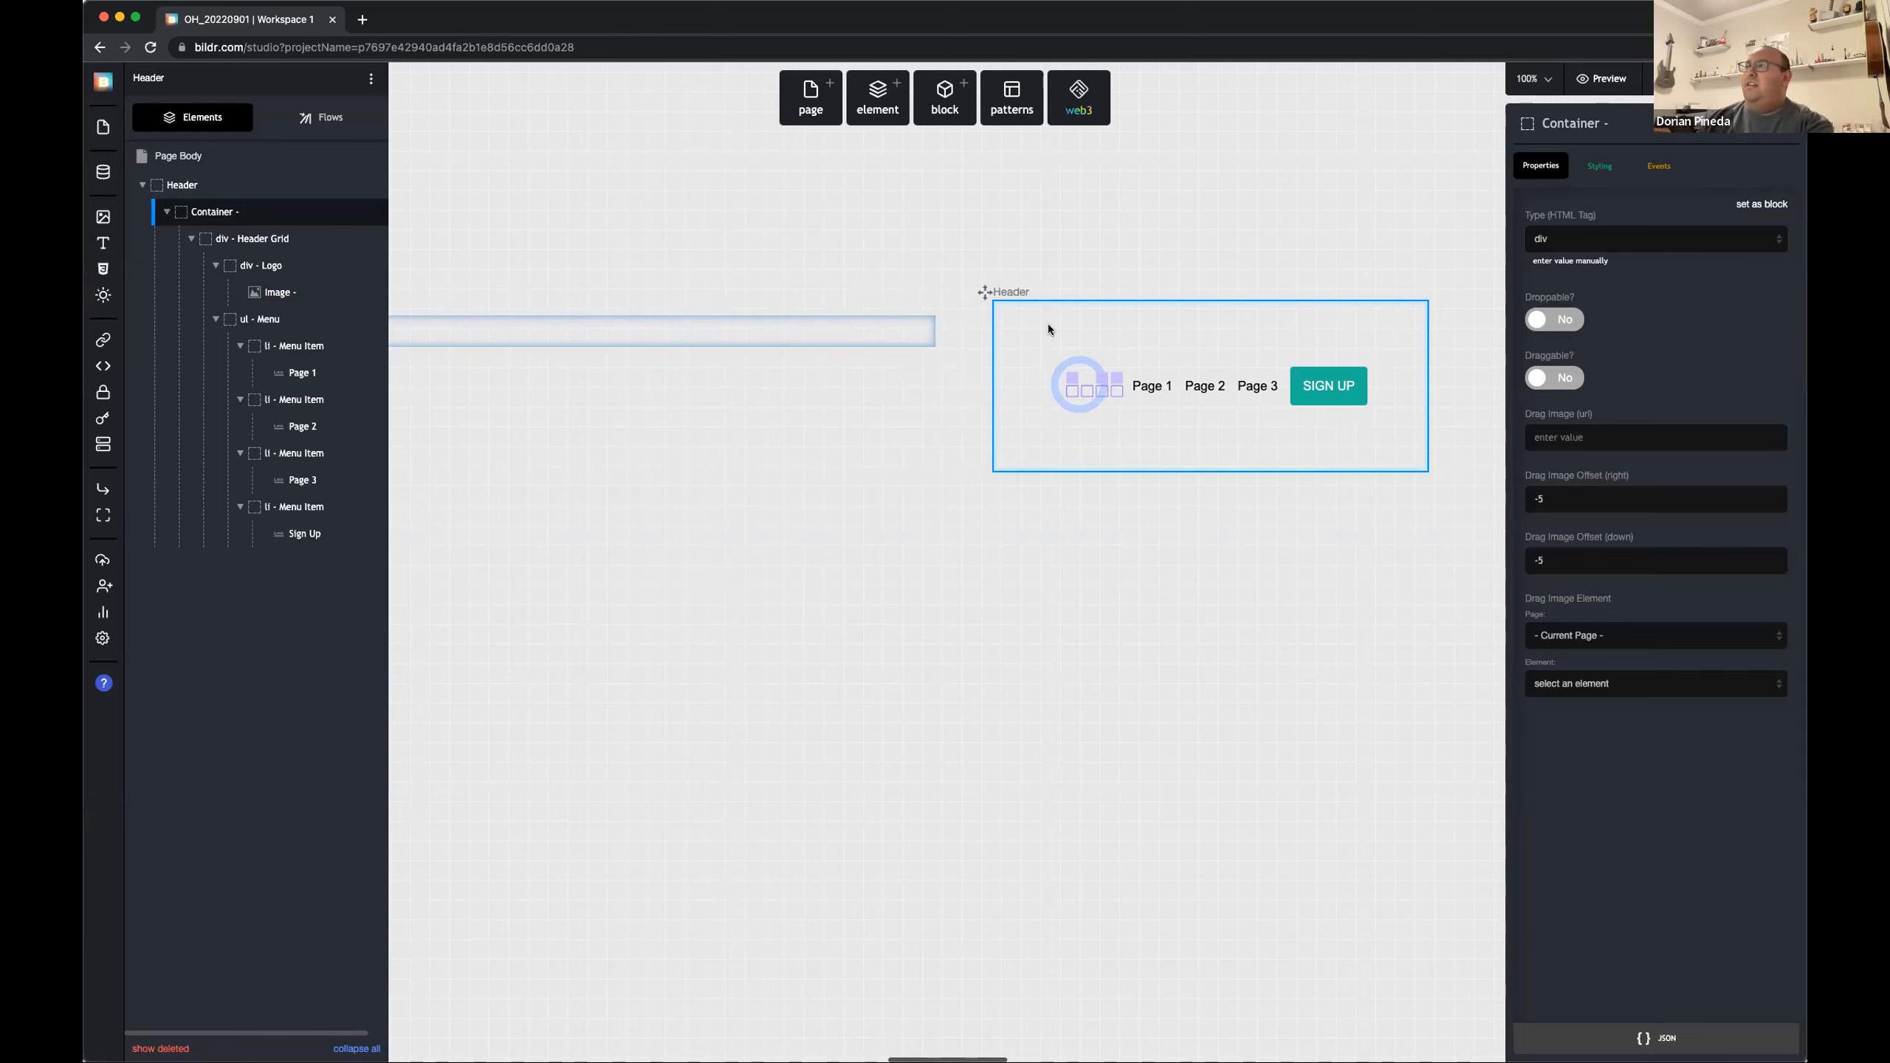
scroll(1048, 353, "left", 1)
scroll(1063, 352, "left", 1)
scroll(1063, 353, "up", 1)
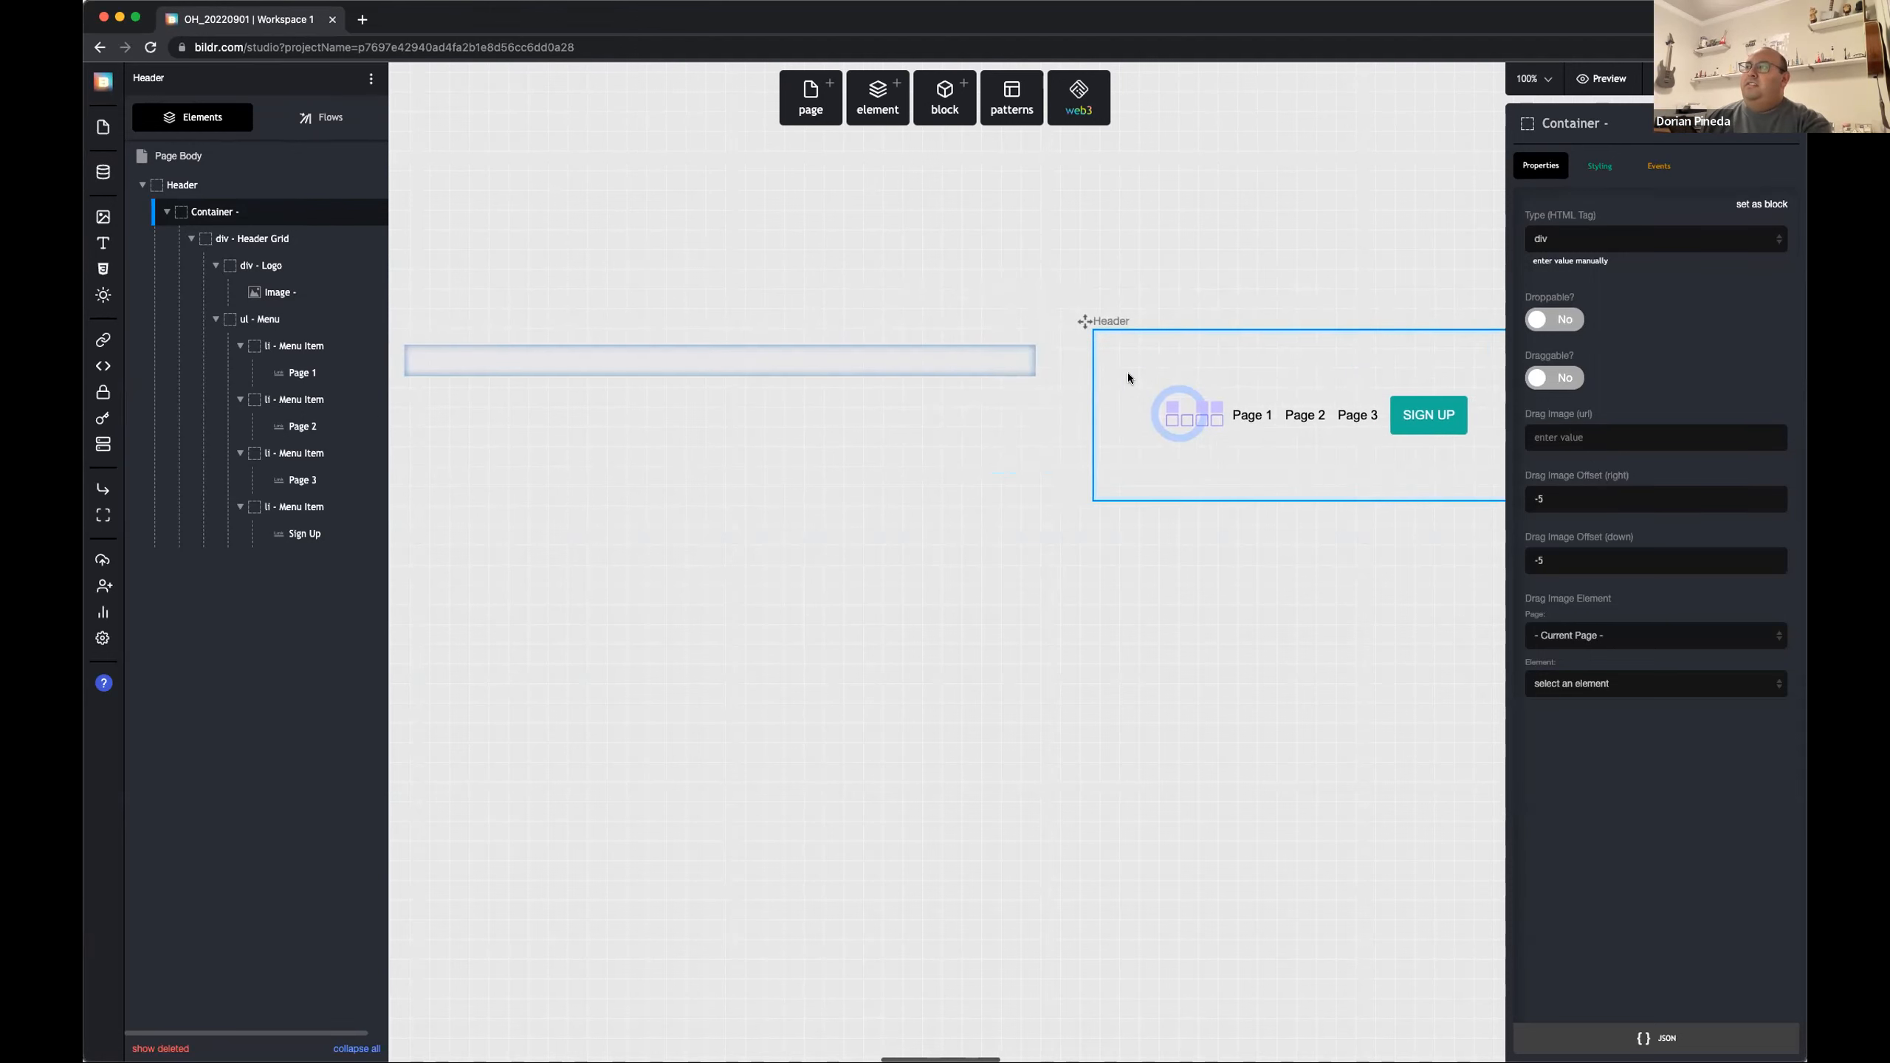
mouse_move(262, 212)
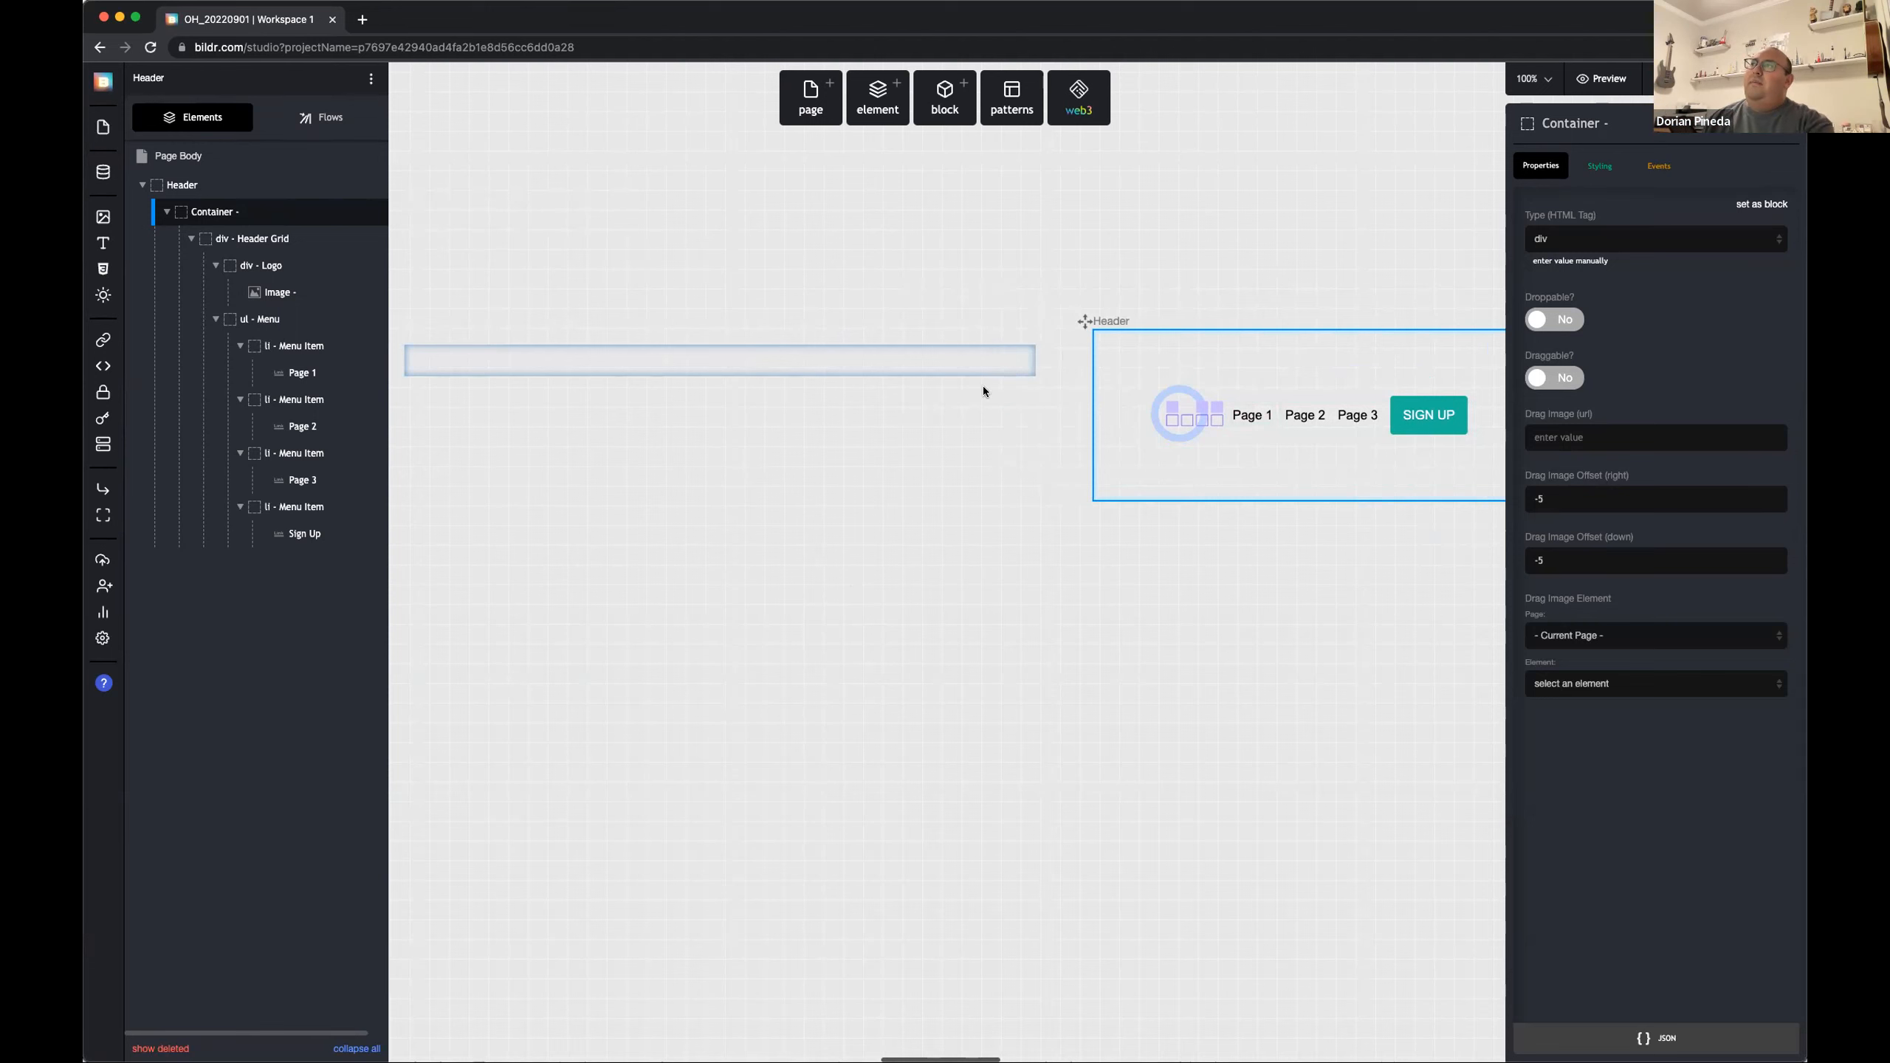
Step: Add a Component element to the Home page and set its component page to Header
scroll(997, 369, "left", 2)
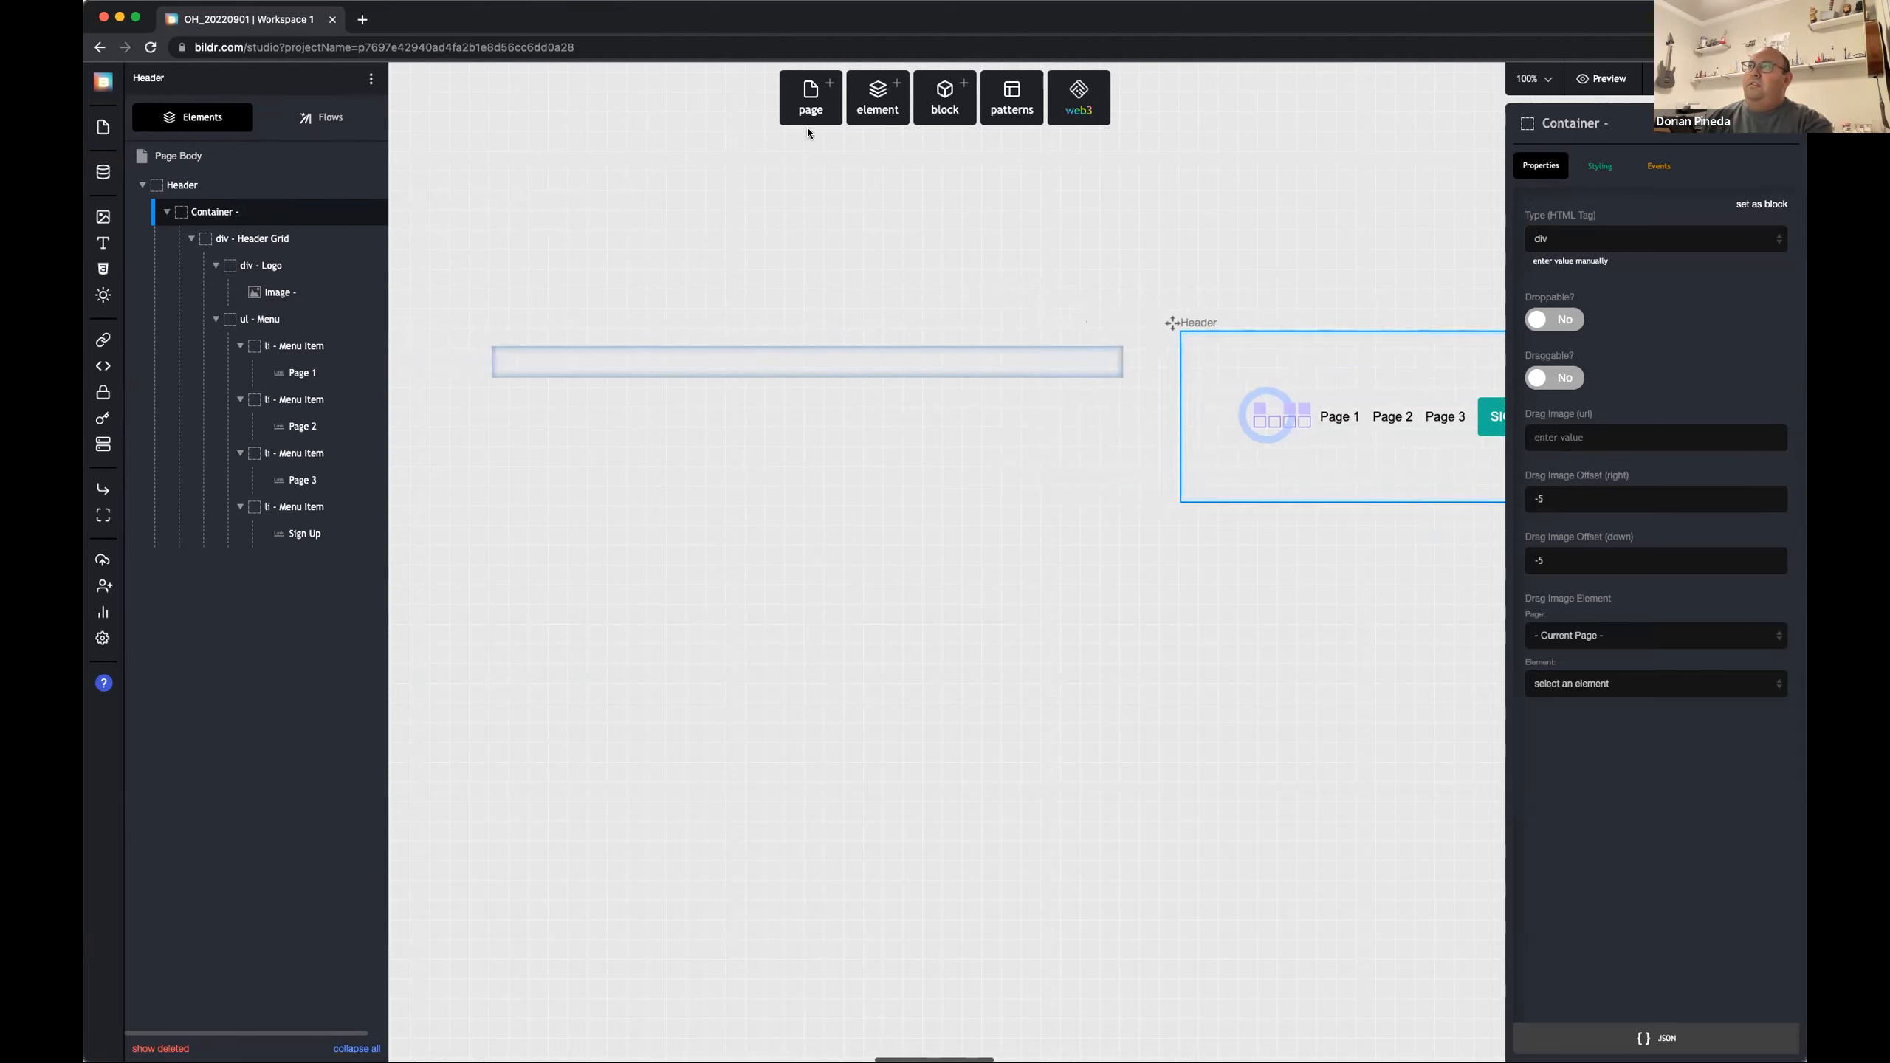
left_click(729, 370)
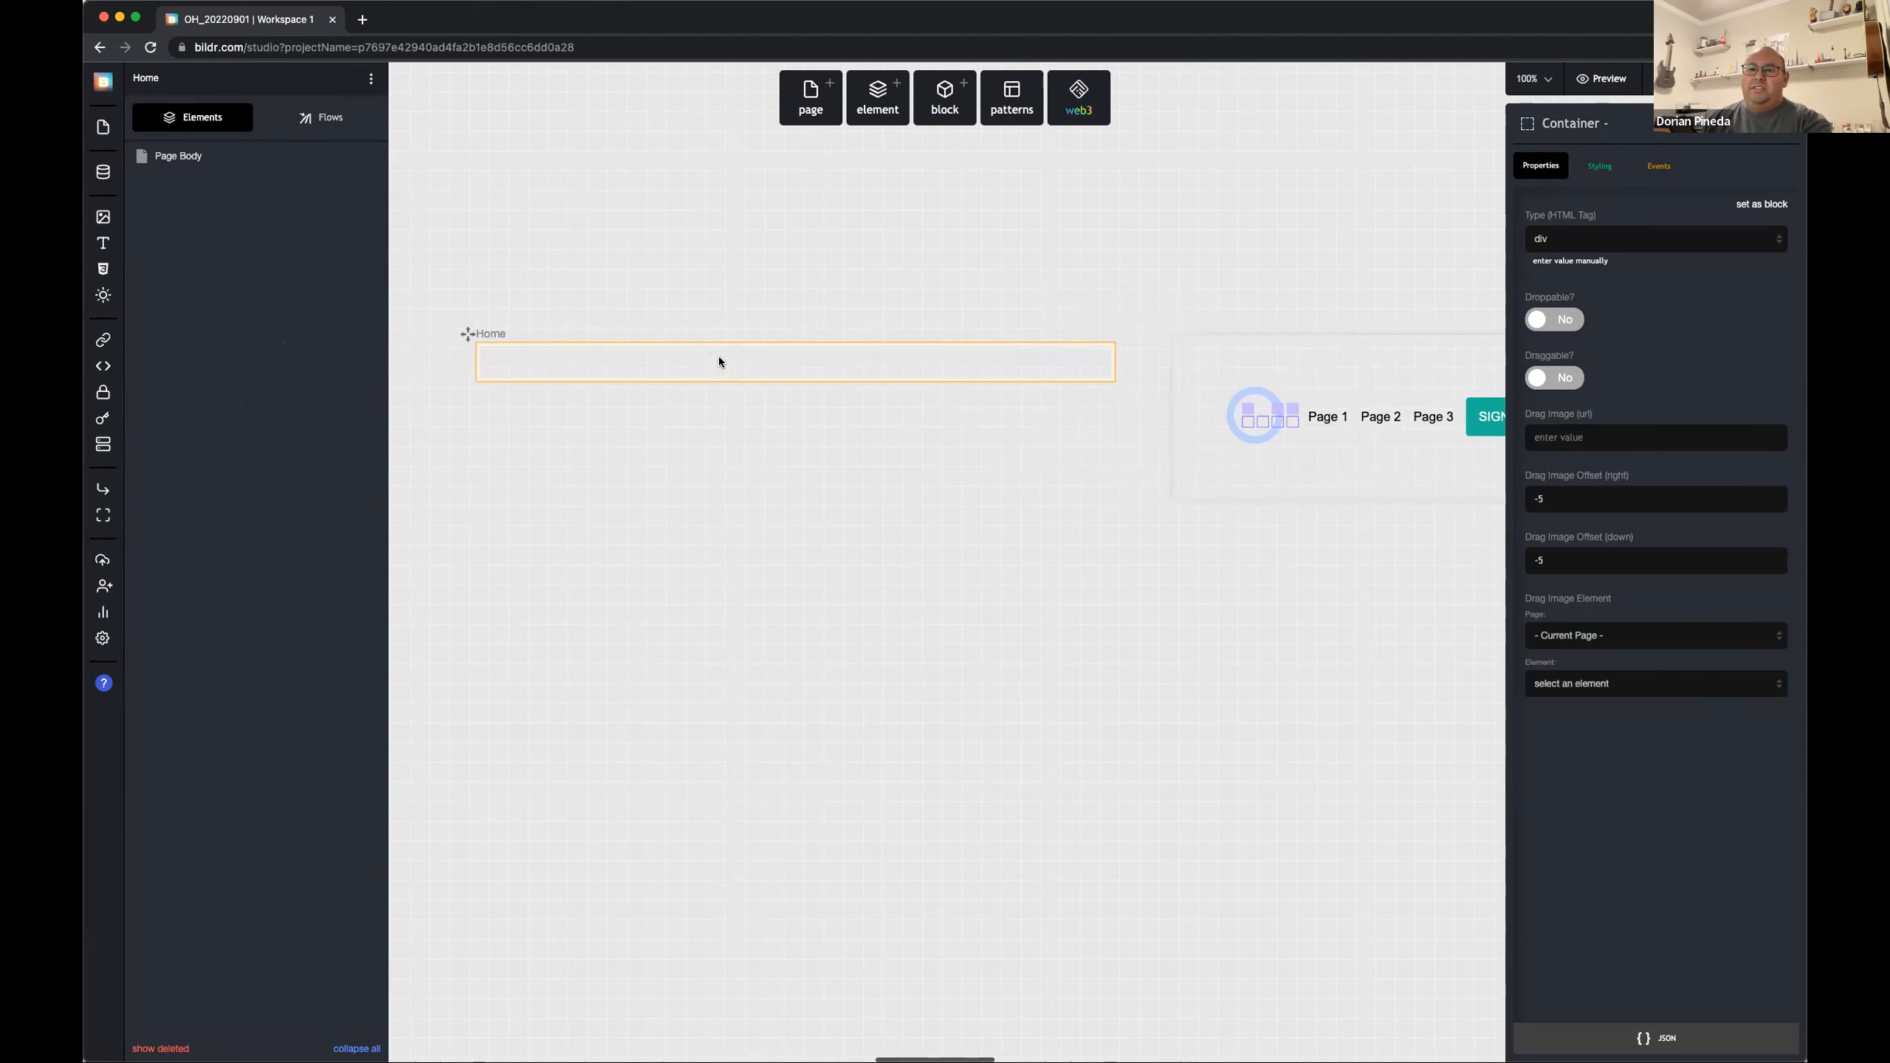
scroll(717, 362, "right", 1)
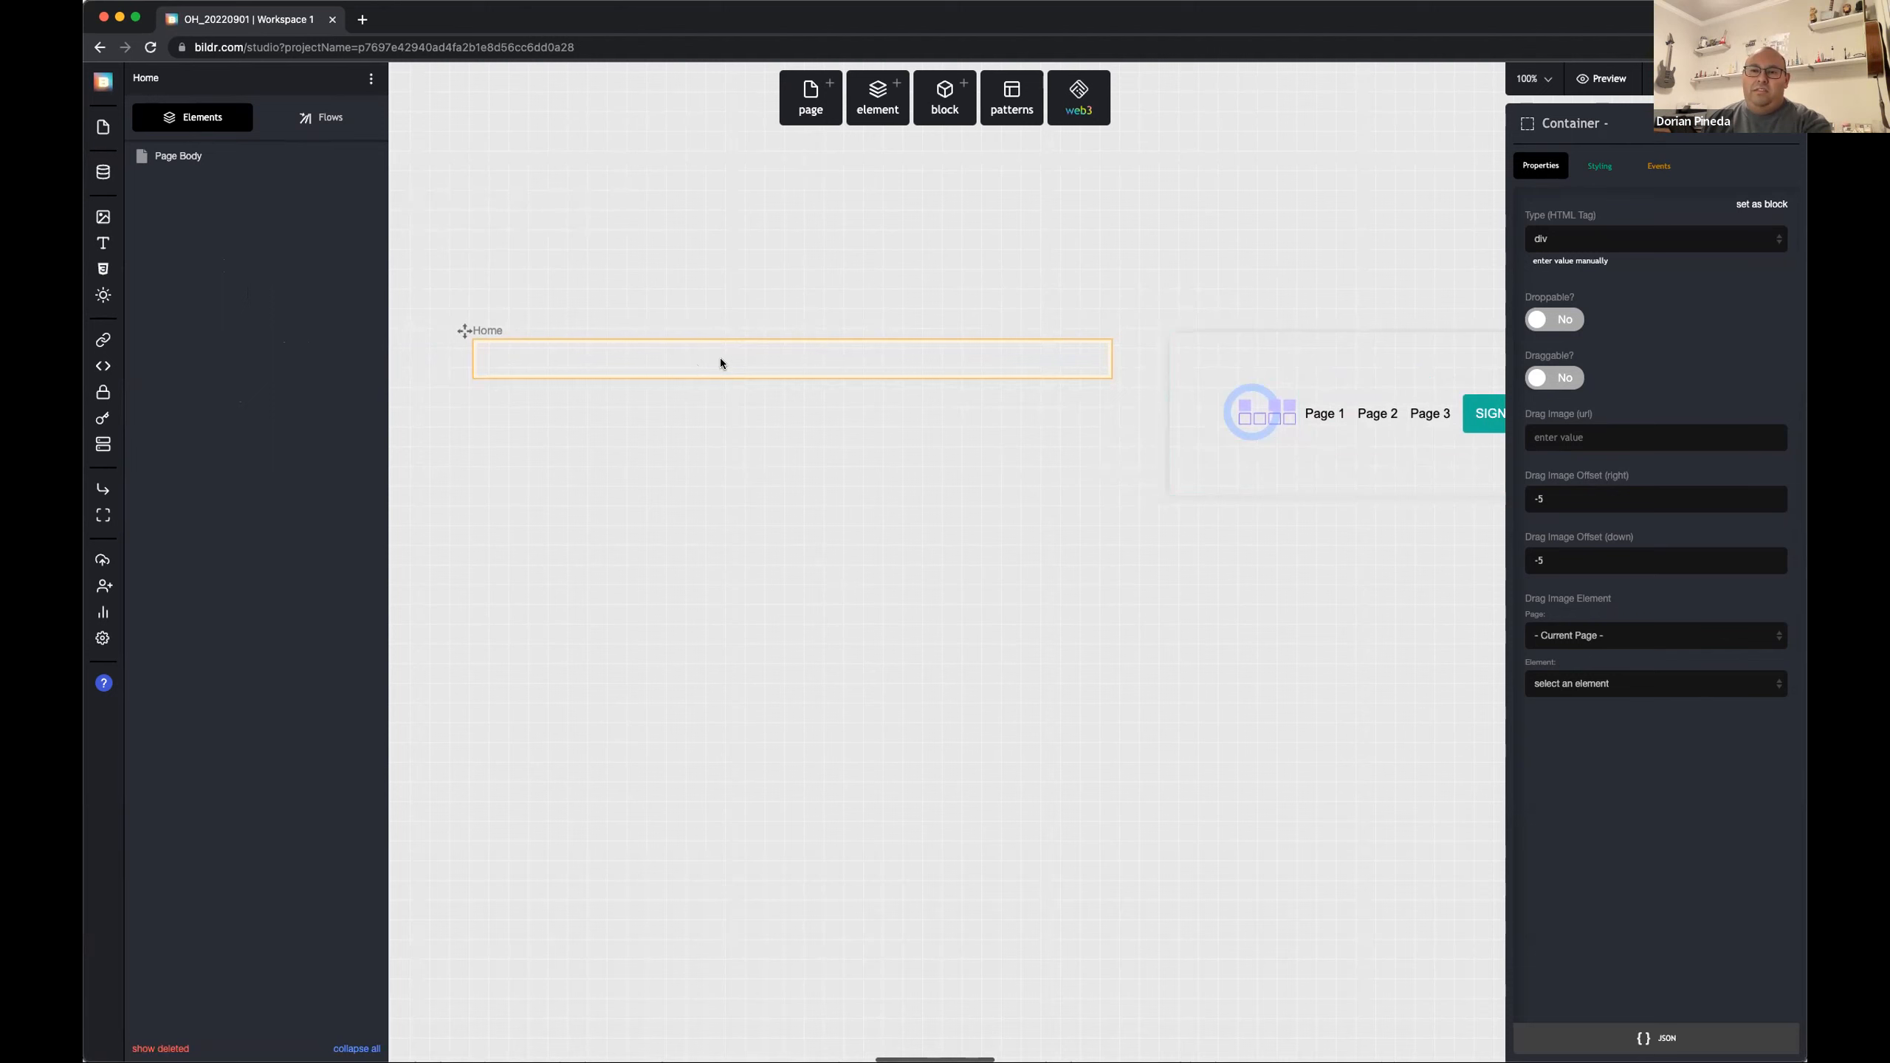
left_click(876, 98)
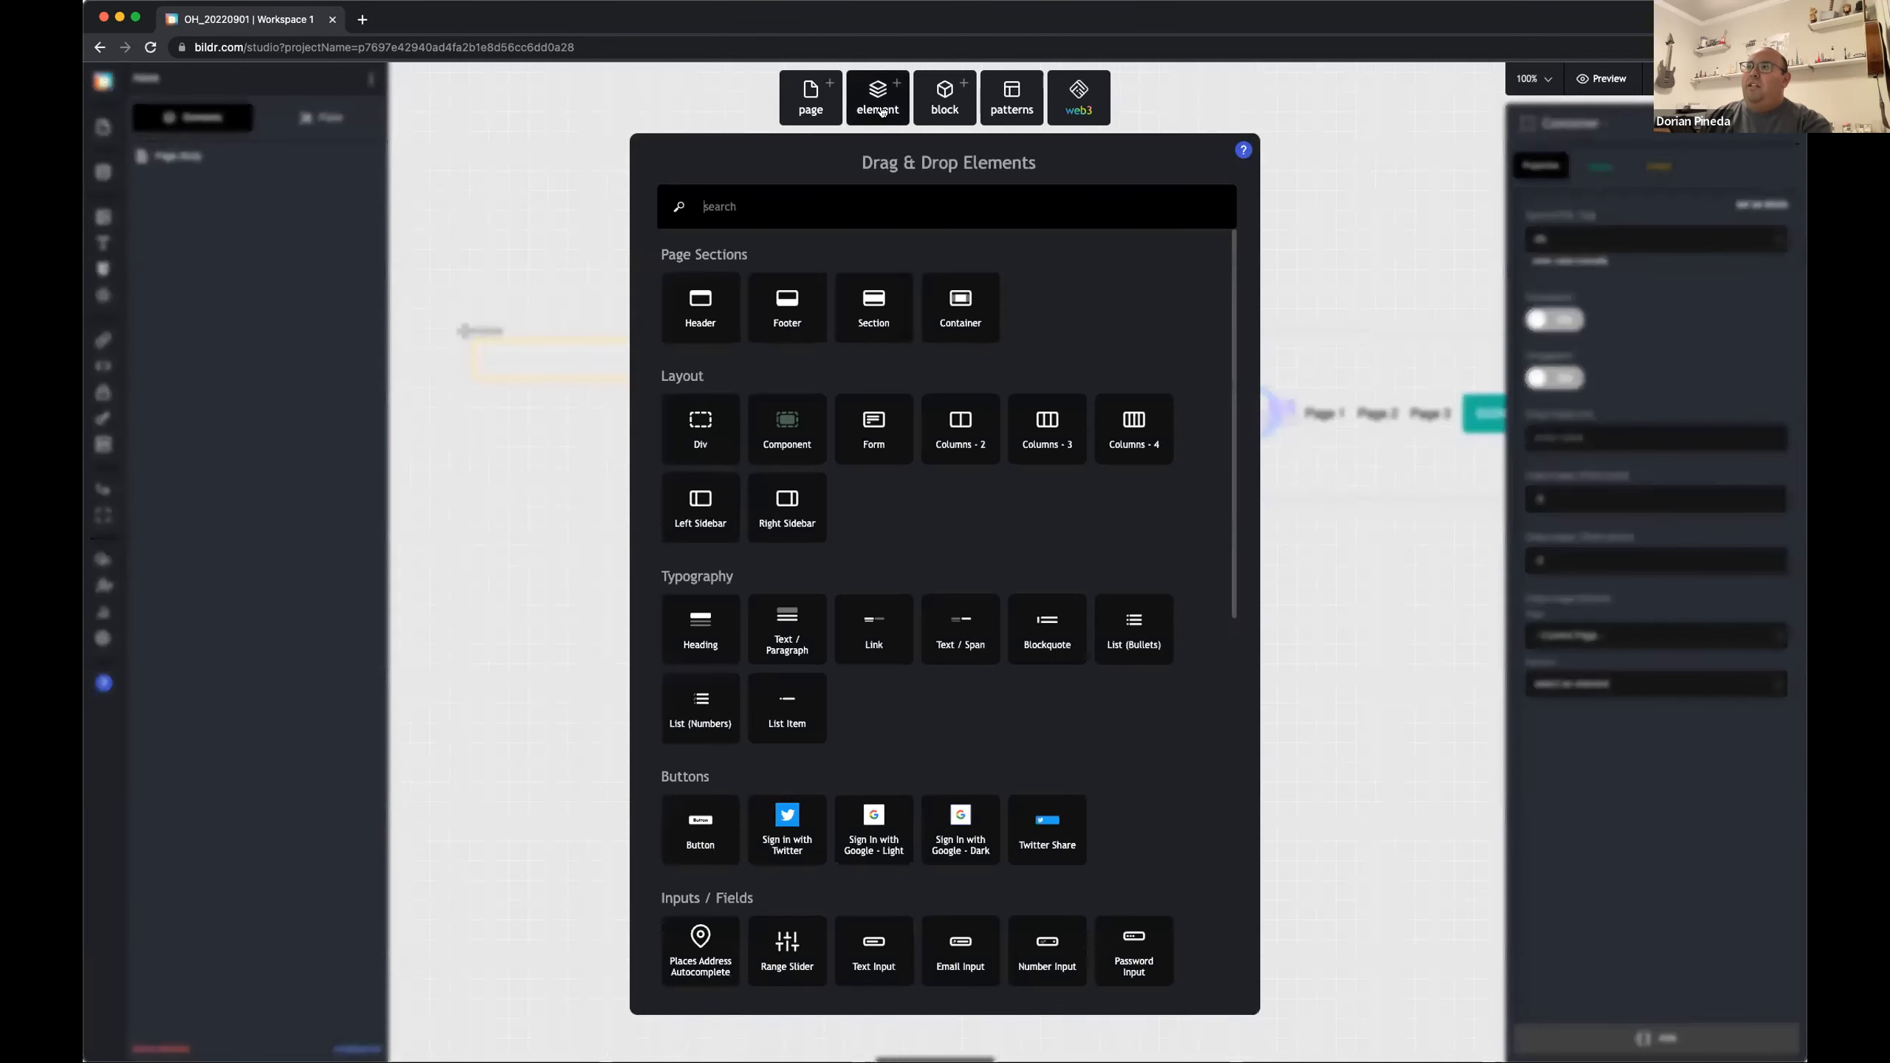
left_click_drag(789, 430, 619, 366)
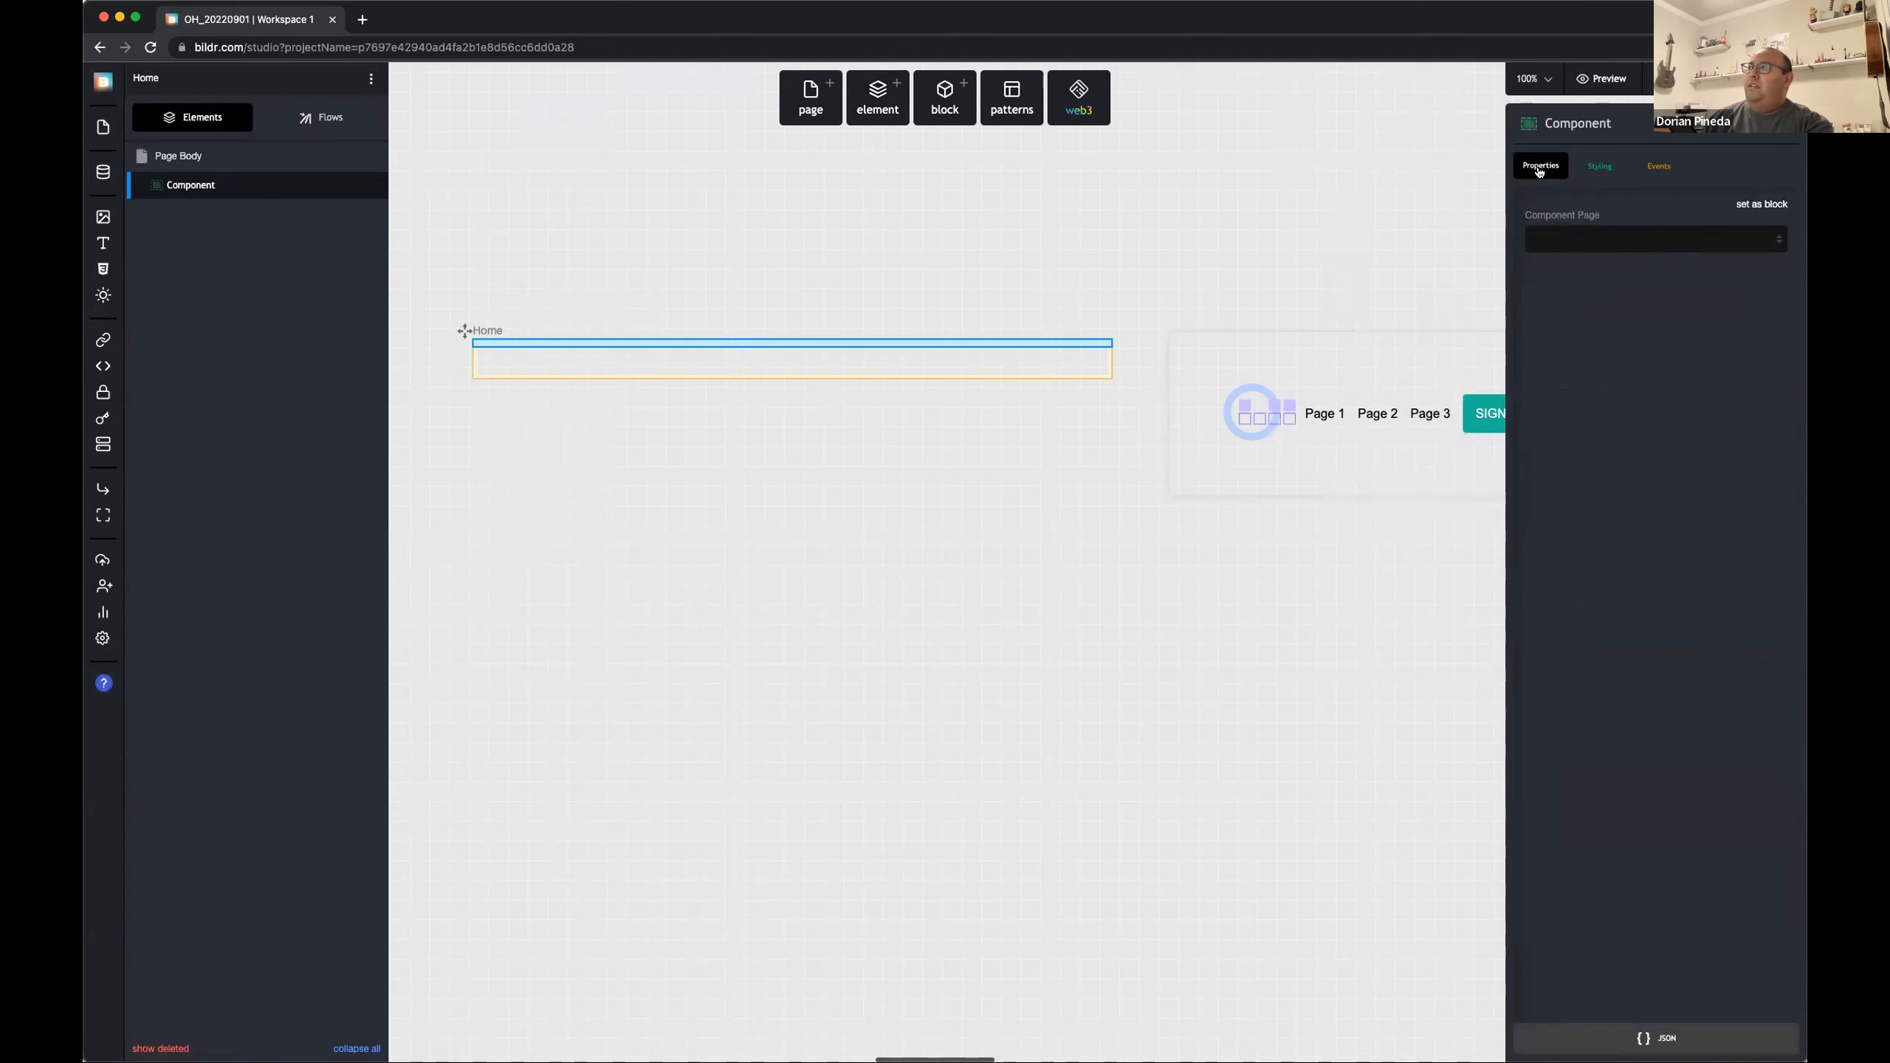
left_click(1571, 239)
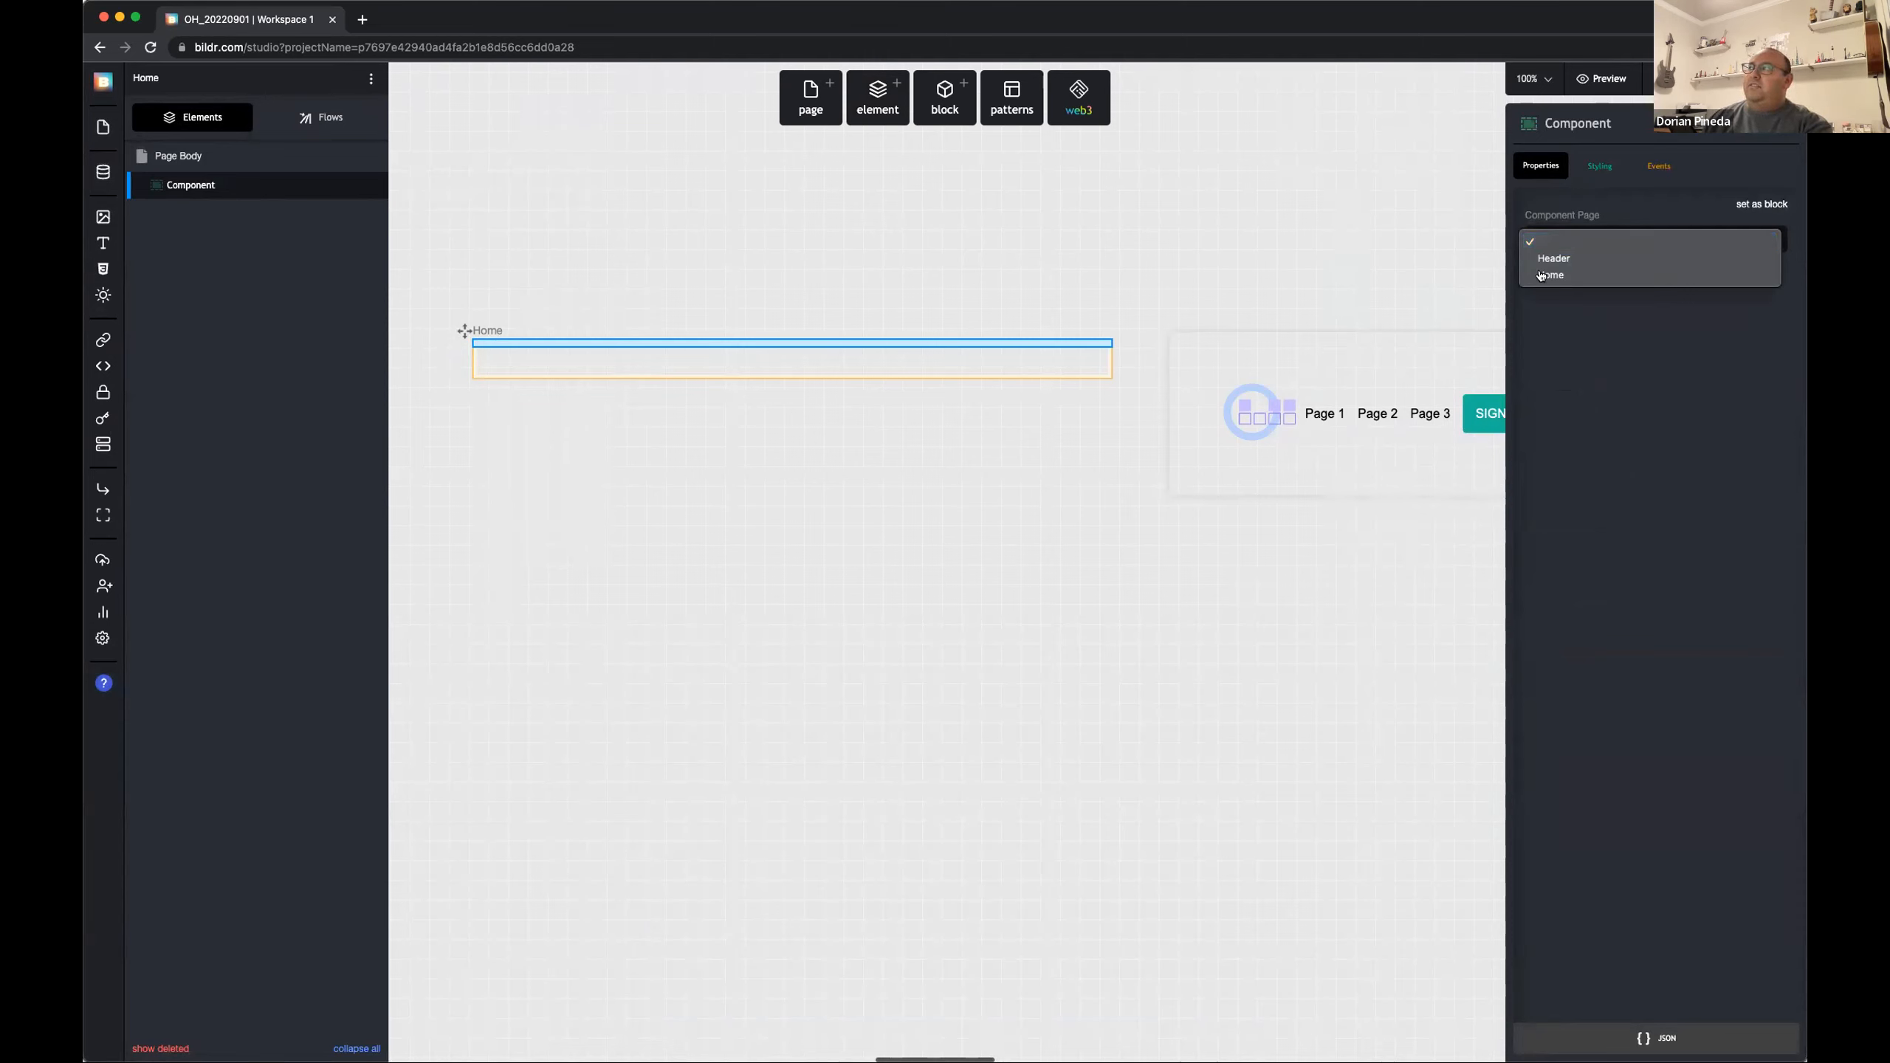
left_click(1565, 260)
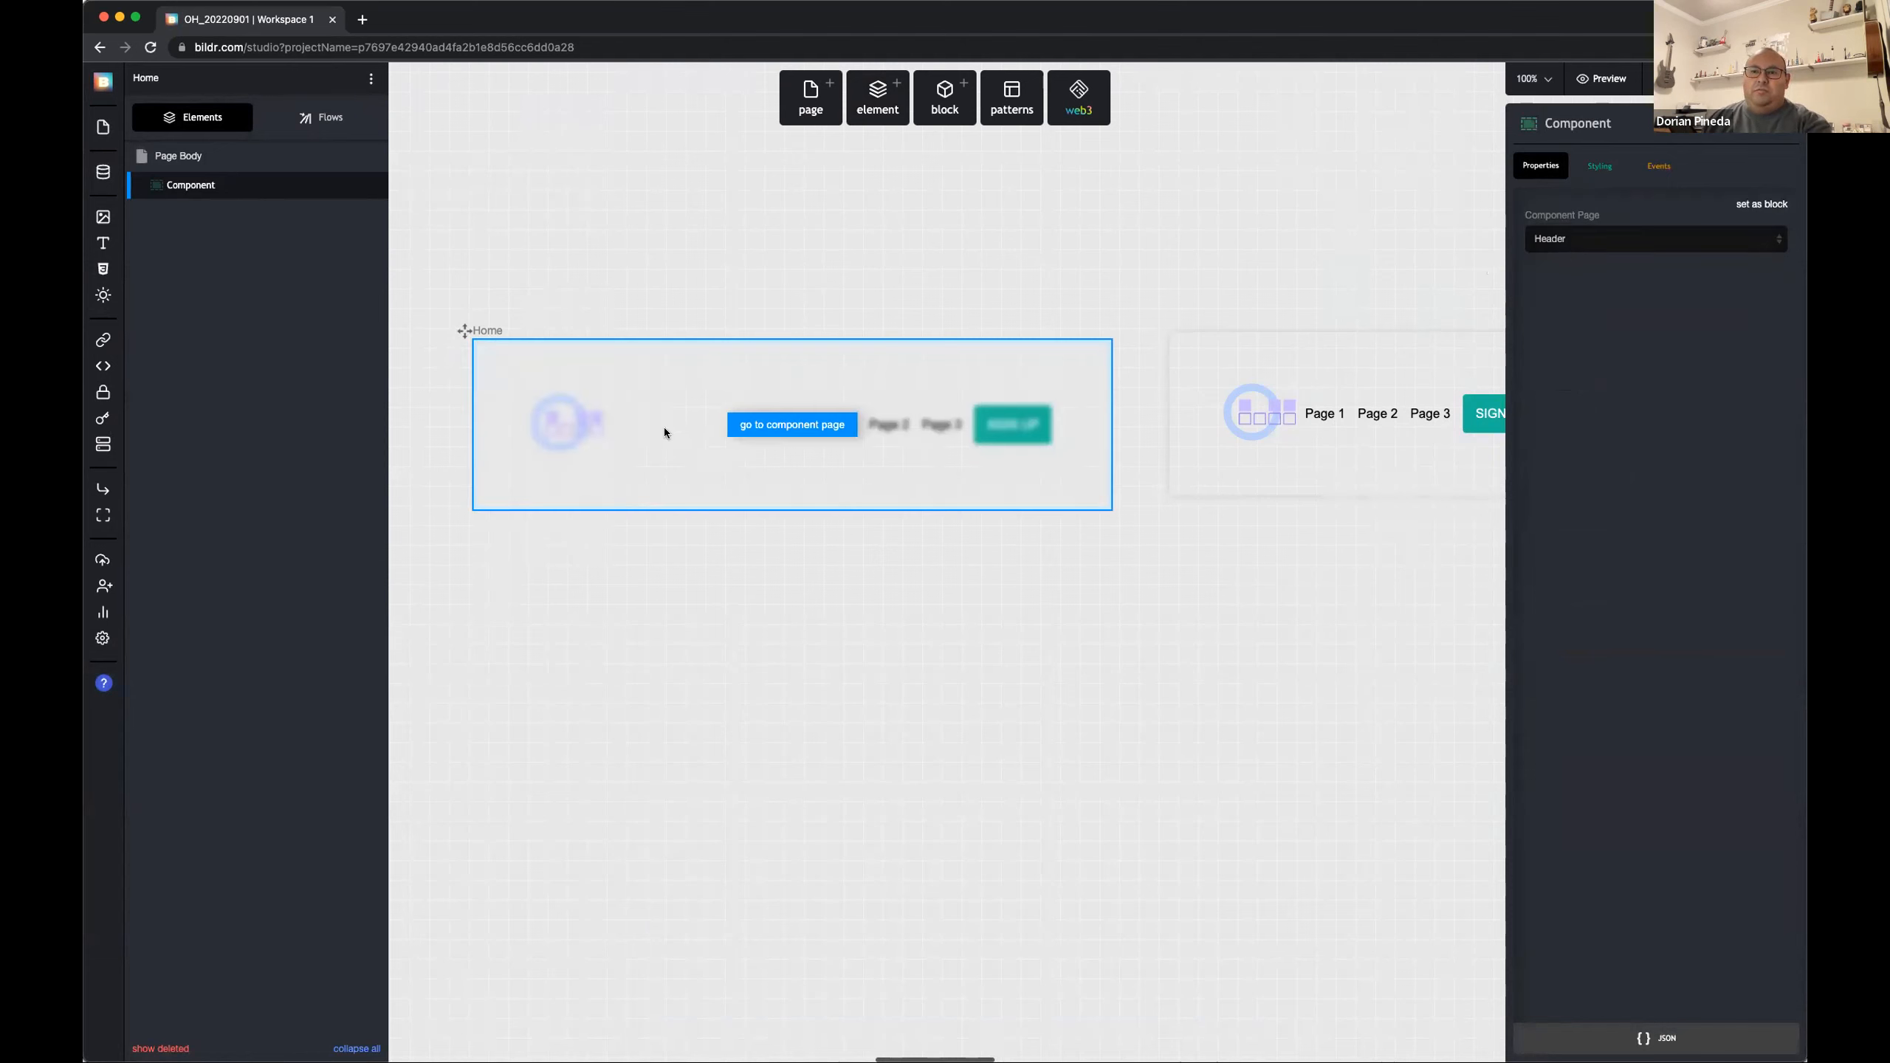
Step: Compare the original Header page, including its Sign Up link, with the header component shown on the Home page
left_click(1288, 344)
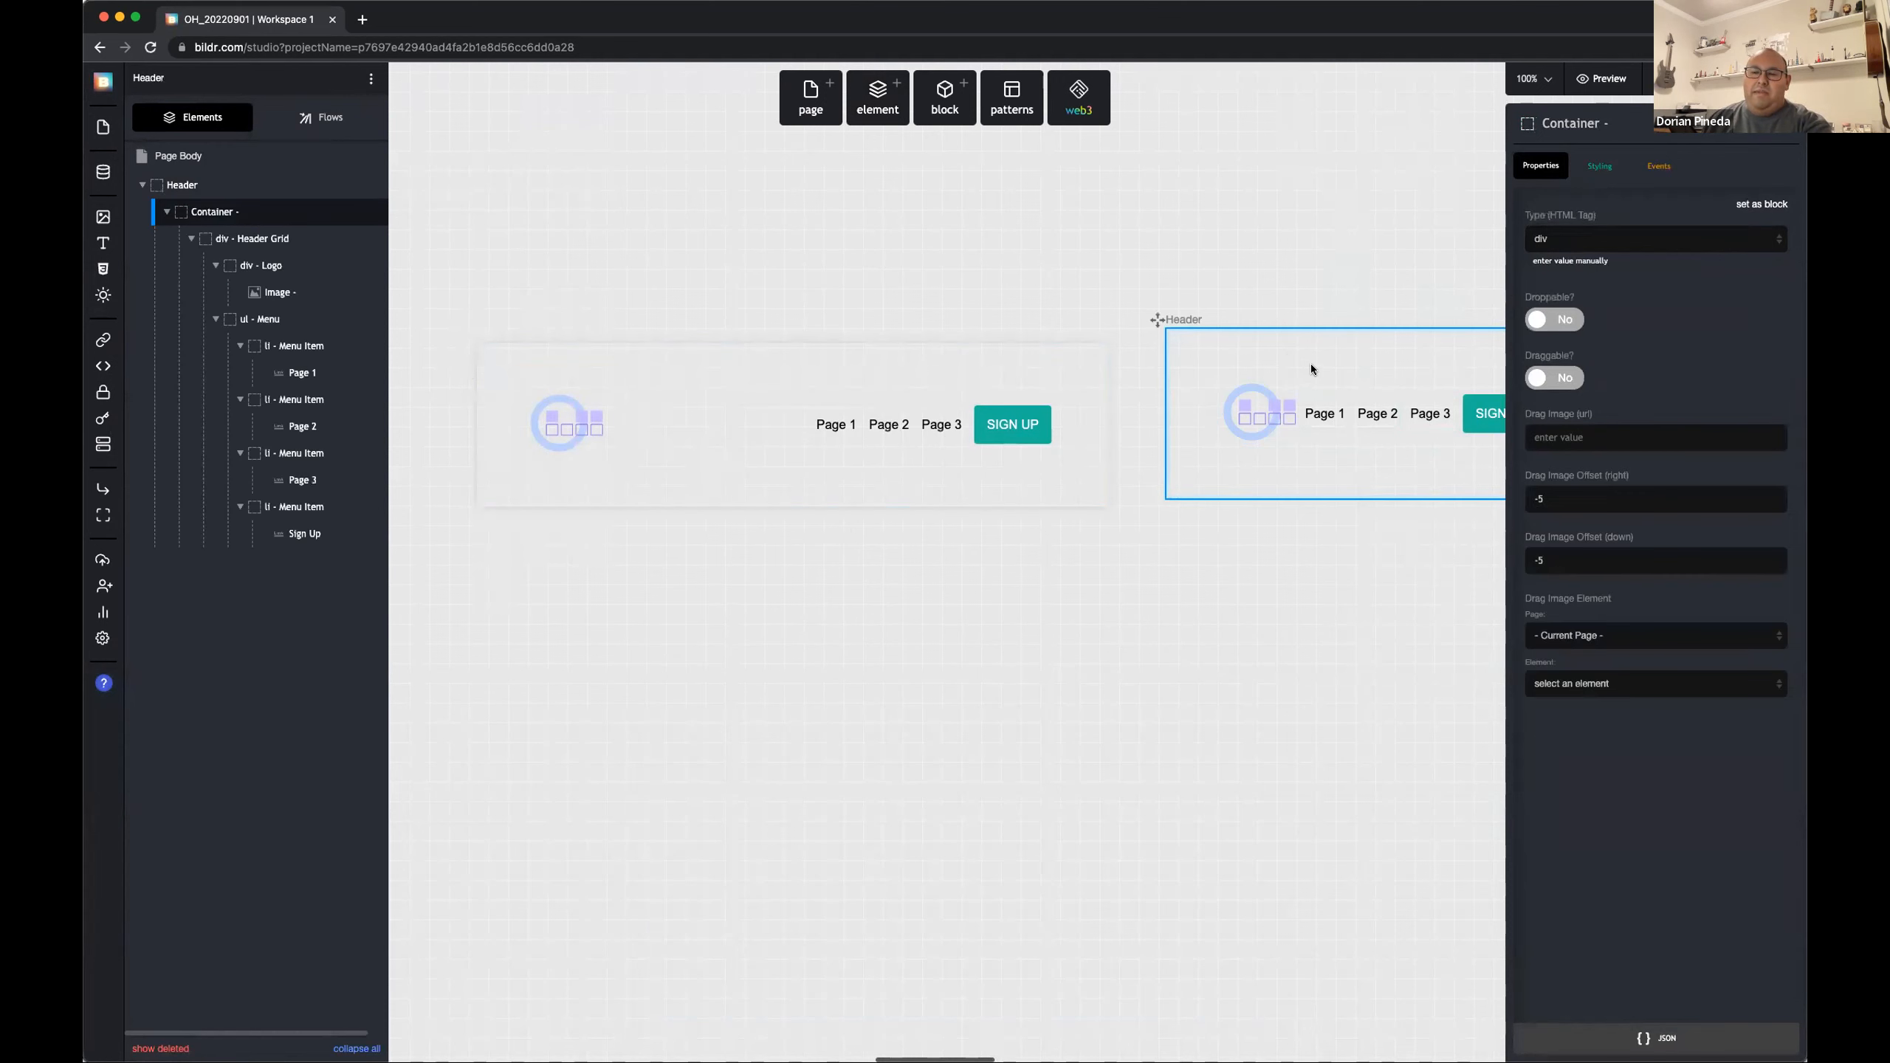
left_click(619, 403)
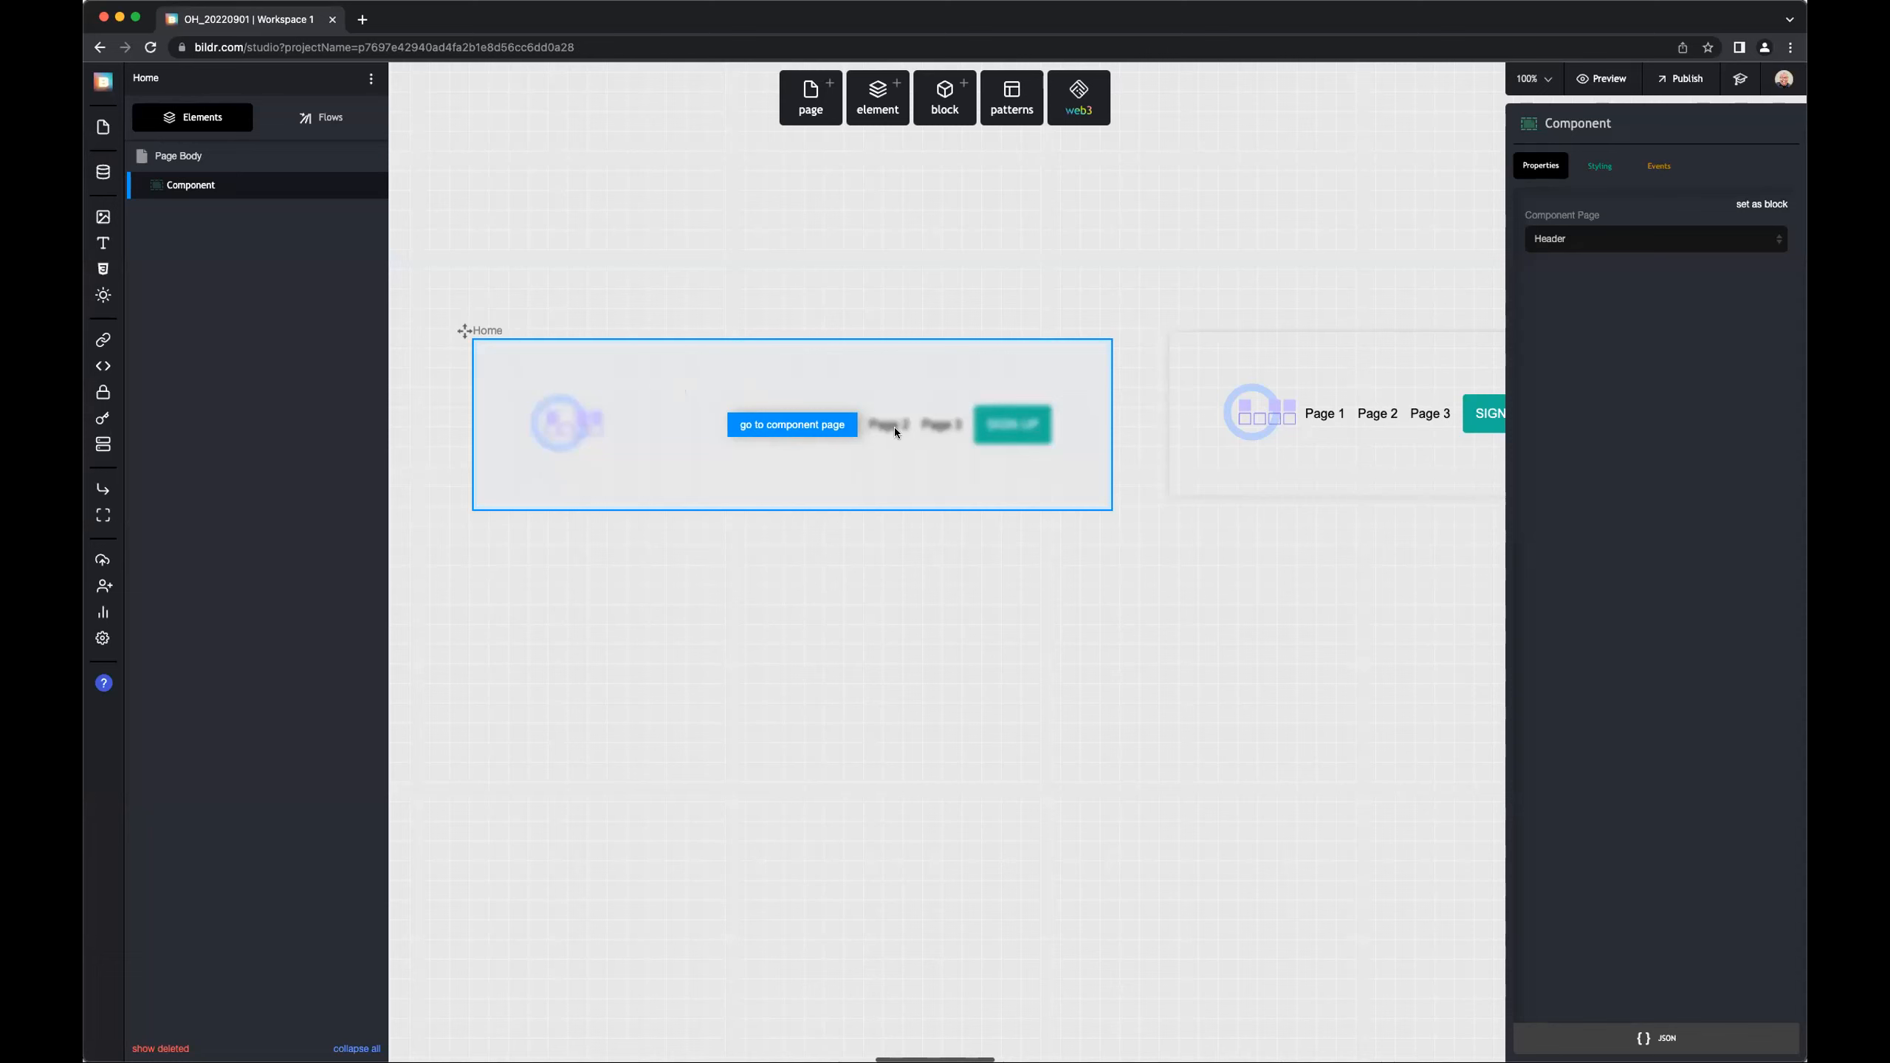
scroll(895, 424, "right", 5)
left_click(1094, 423)
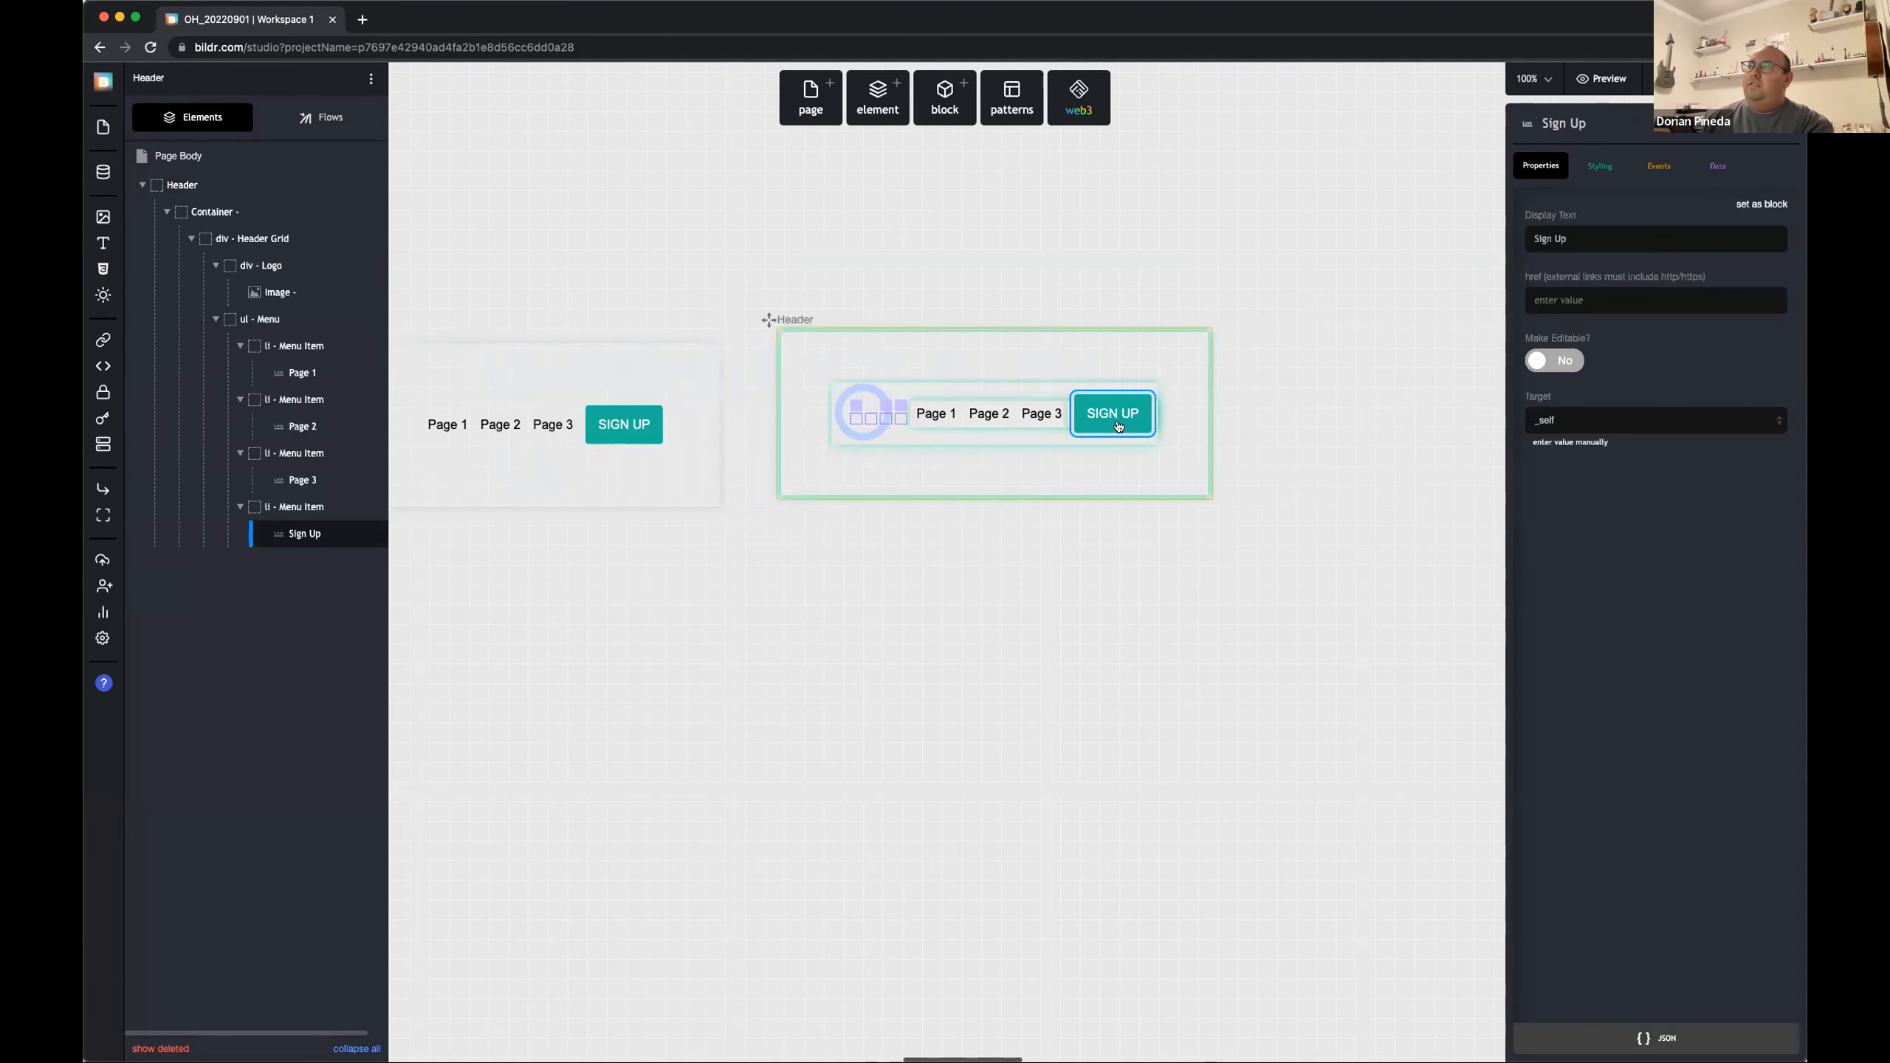
scroll(685, 434, "left", 10)
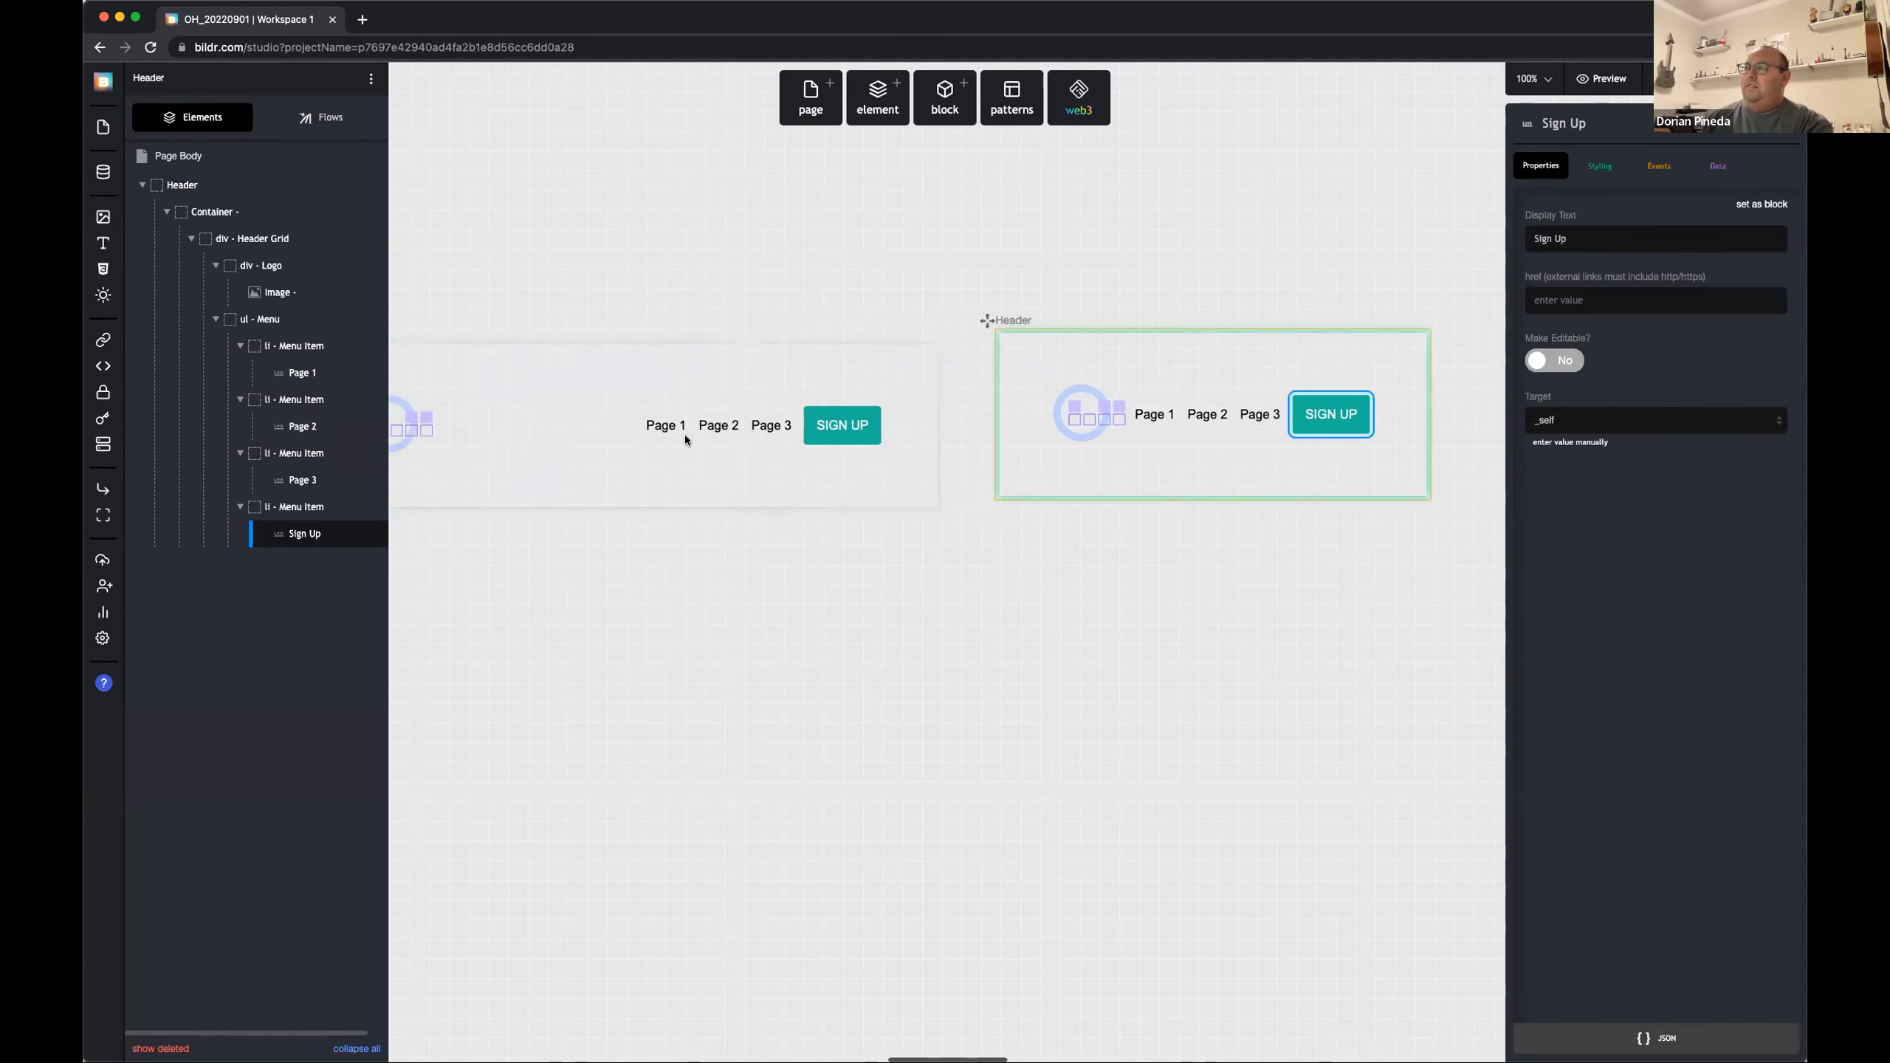
Step: Duplicate the Home page under the new page name About
left_click(919, 383)
scroll(922, 384, "right", 2)
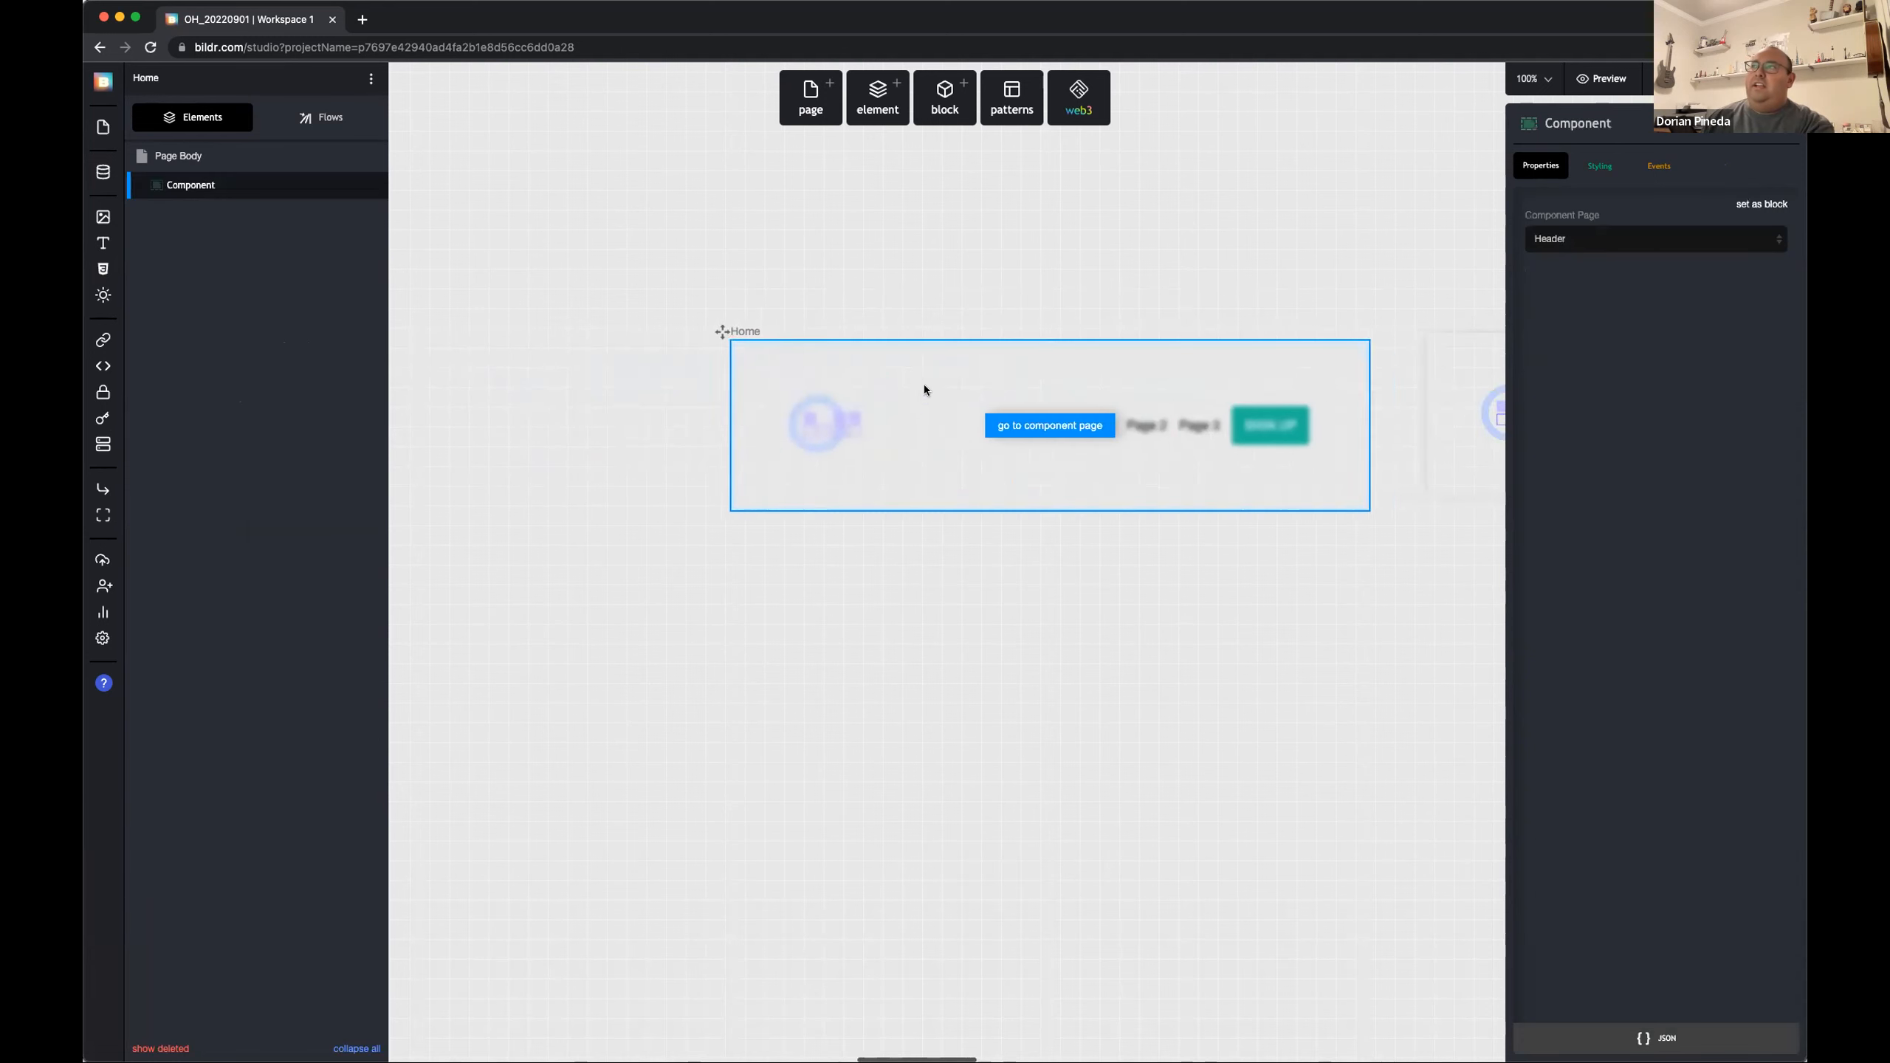
left_click(370, 78)
left_click(450, 218)
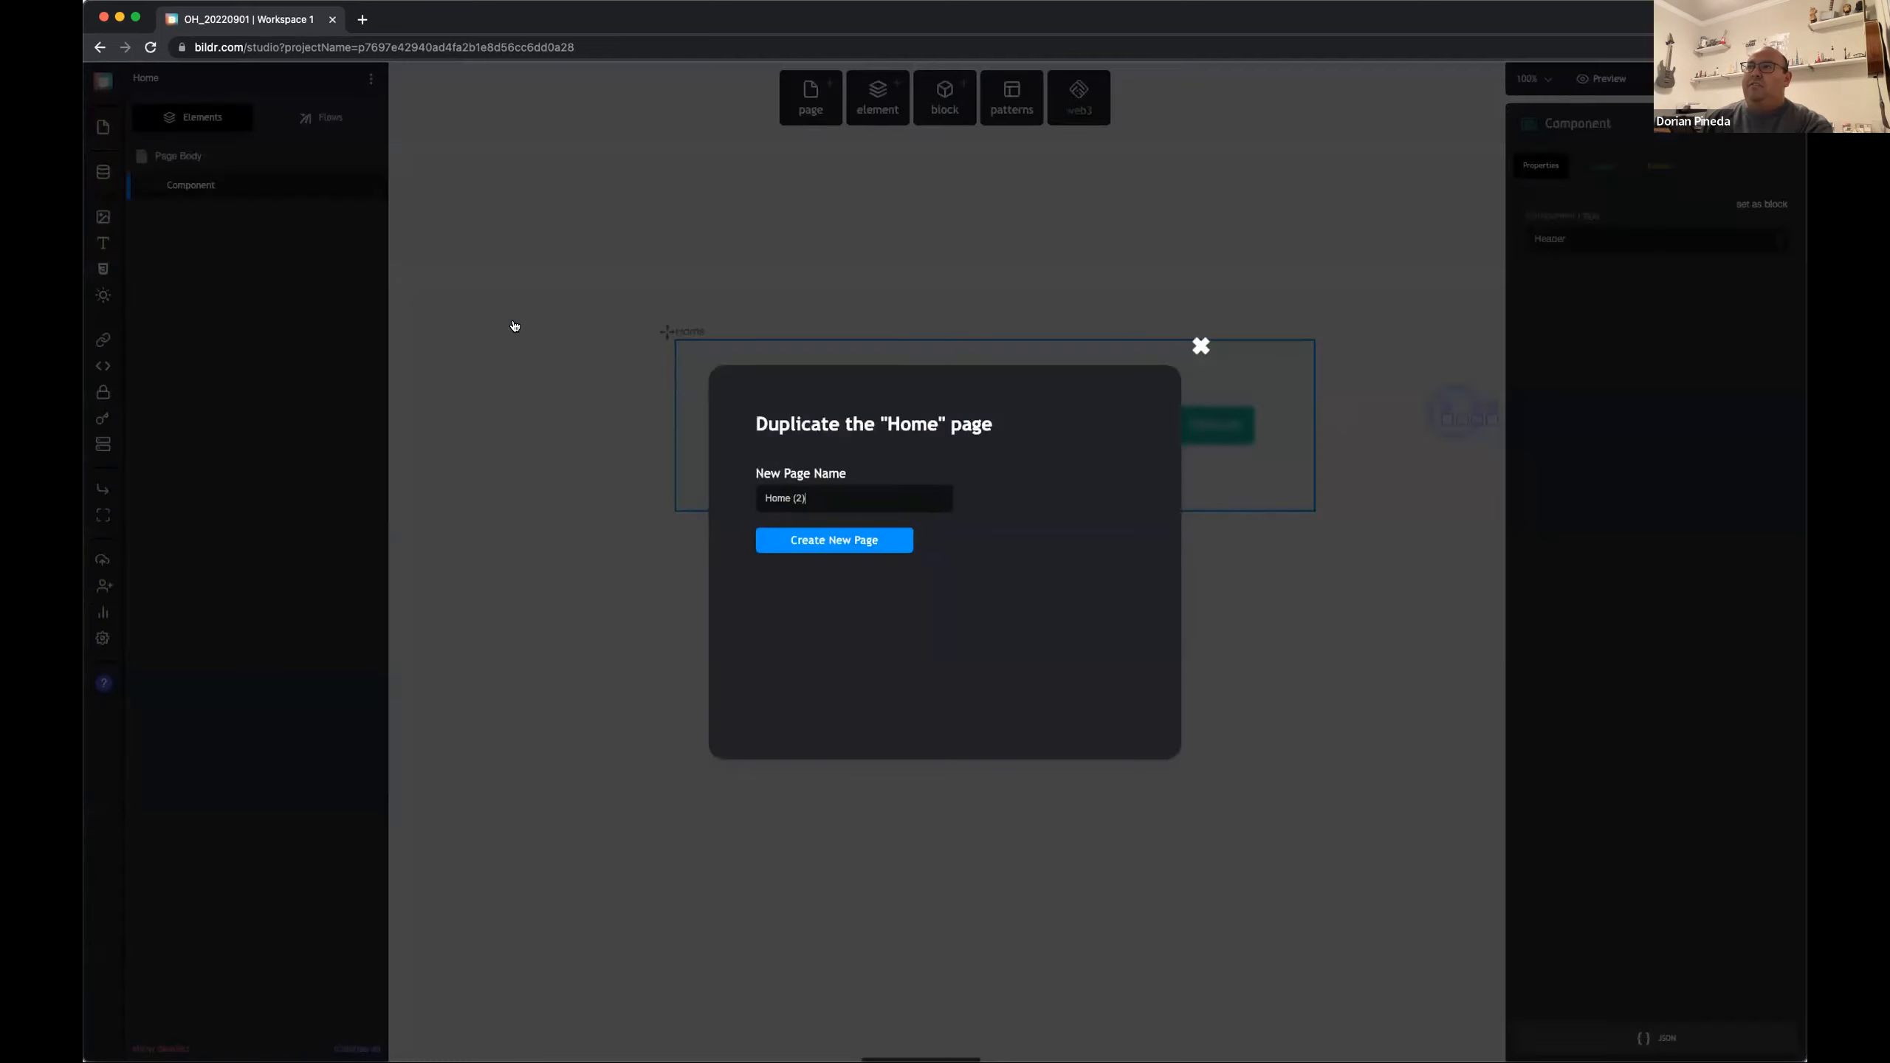
key("super+a")
type("A")
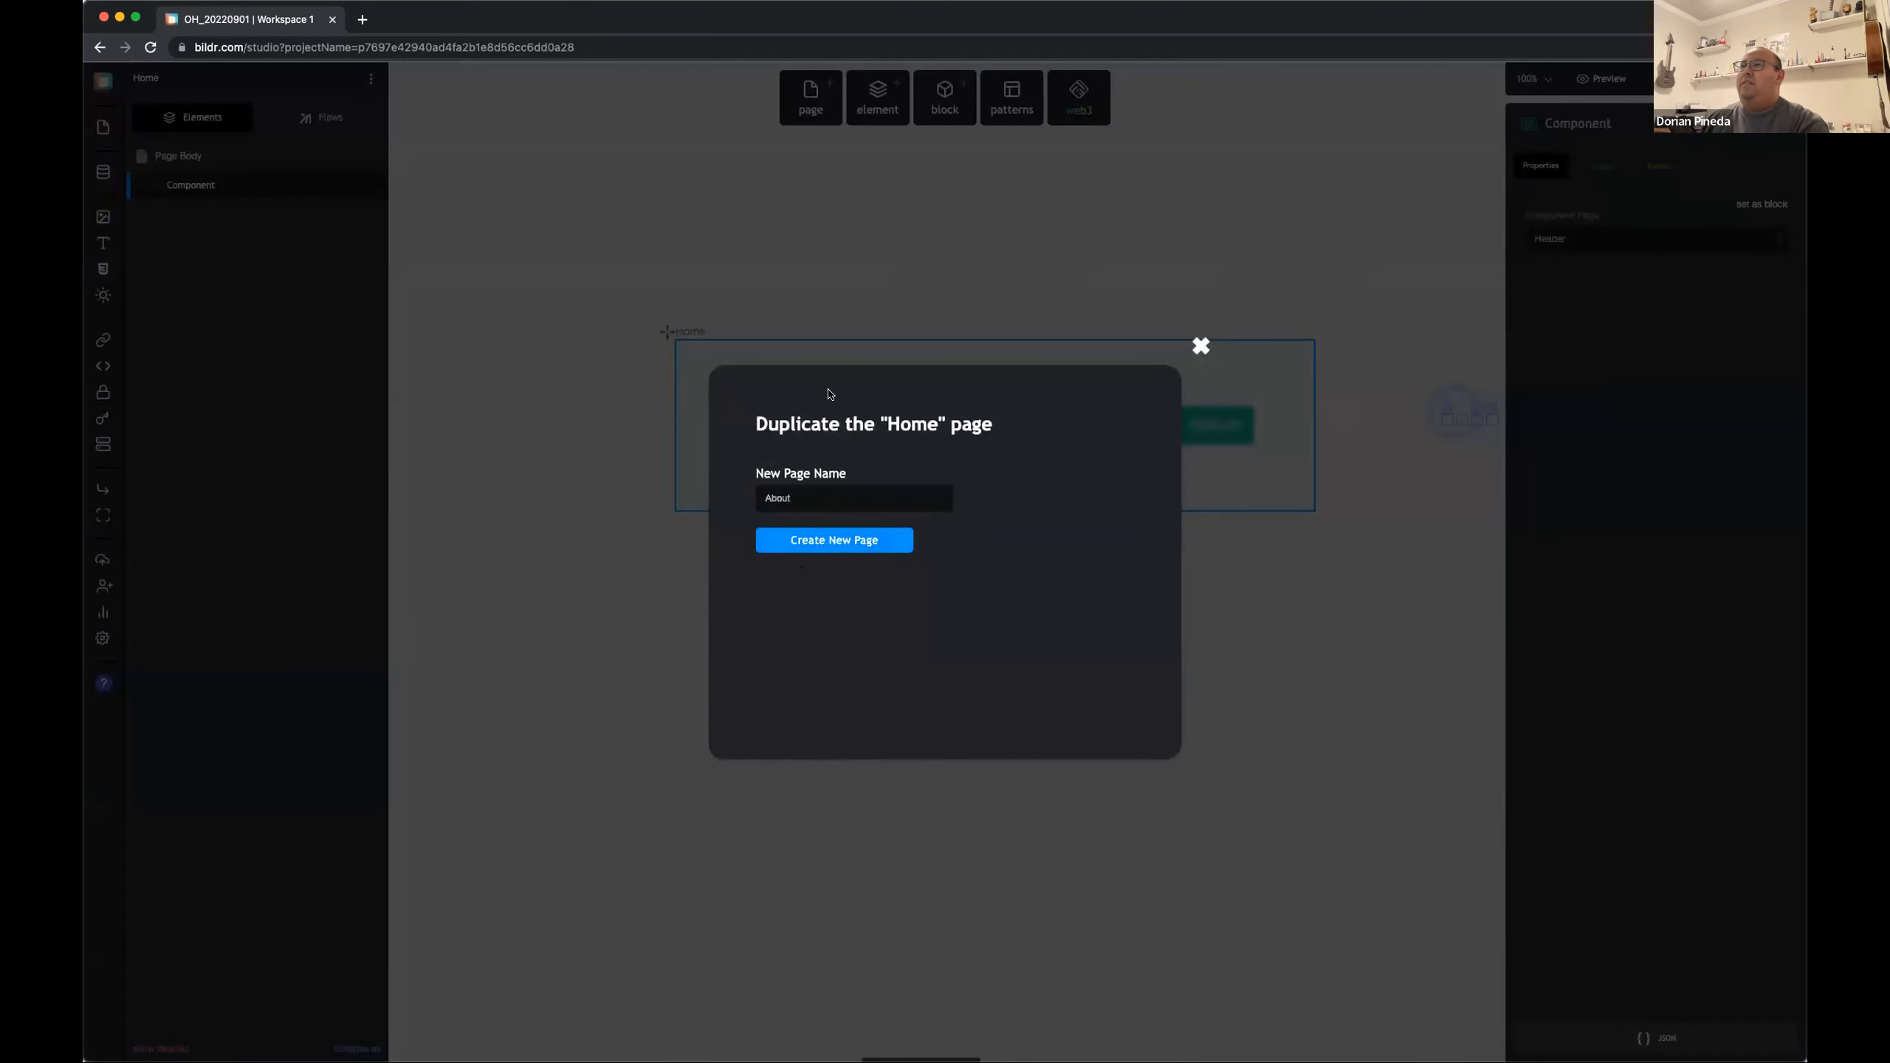
key("Return")
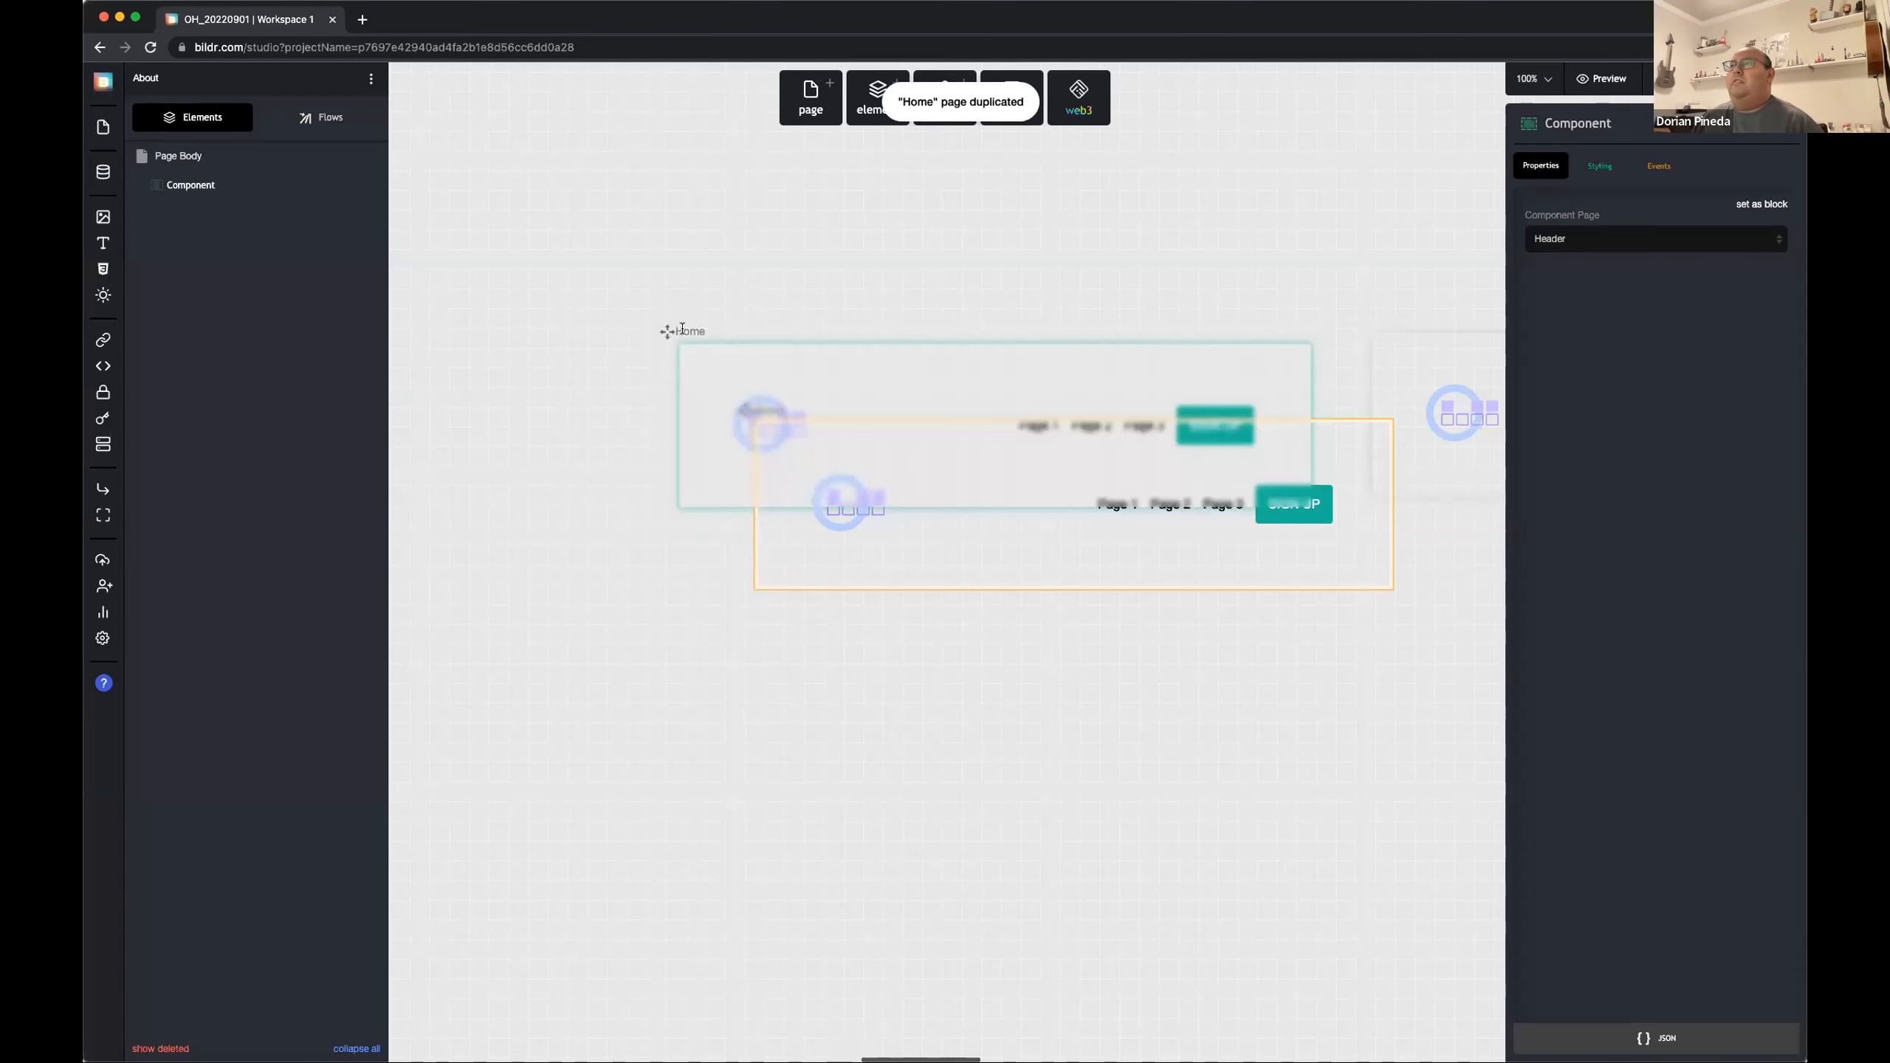
Step: Spread the overlapping Home and About pages apart on the canvas, placing one About page directly below Home
left_click(761, 434)
left_click_drag(744, 415, 706, 629)
left_click_drag(747, 411, 704, 895)
left_click(852, 587)
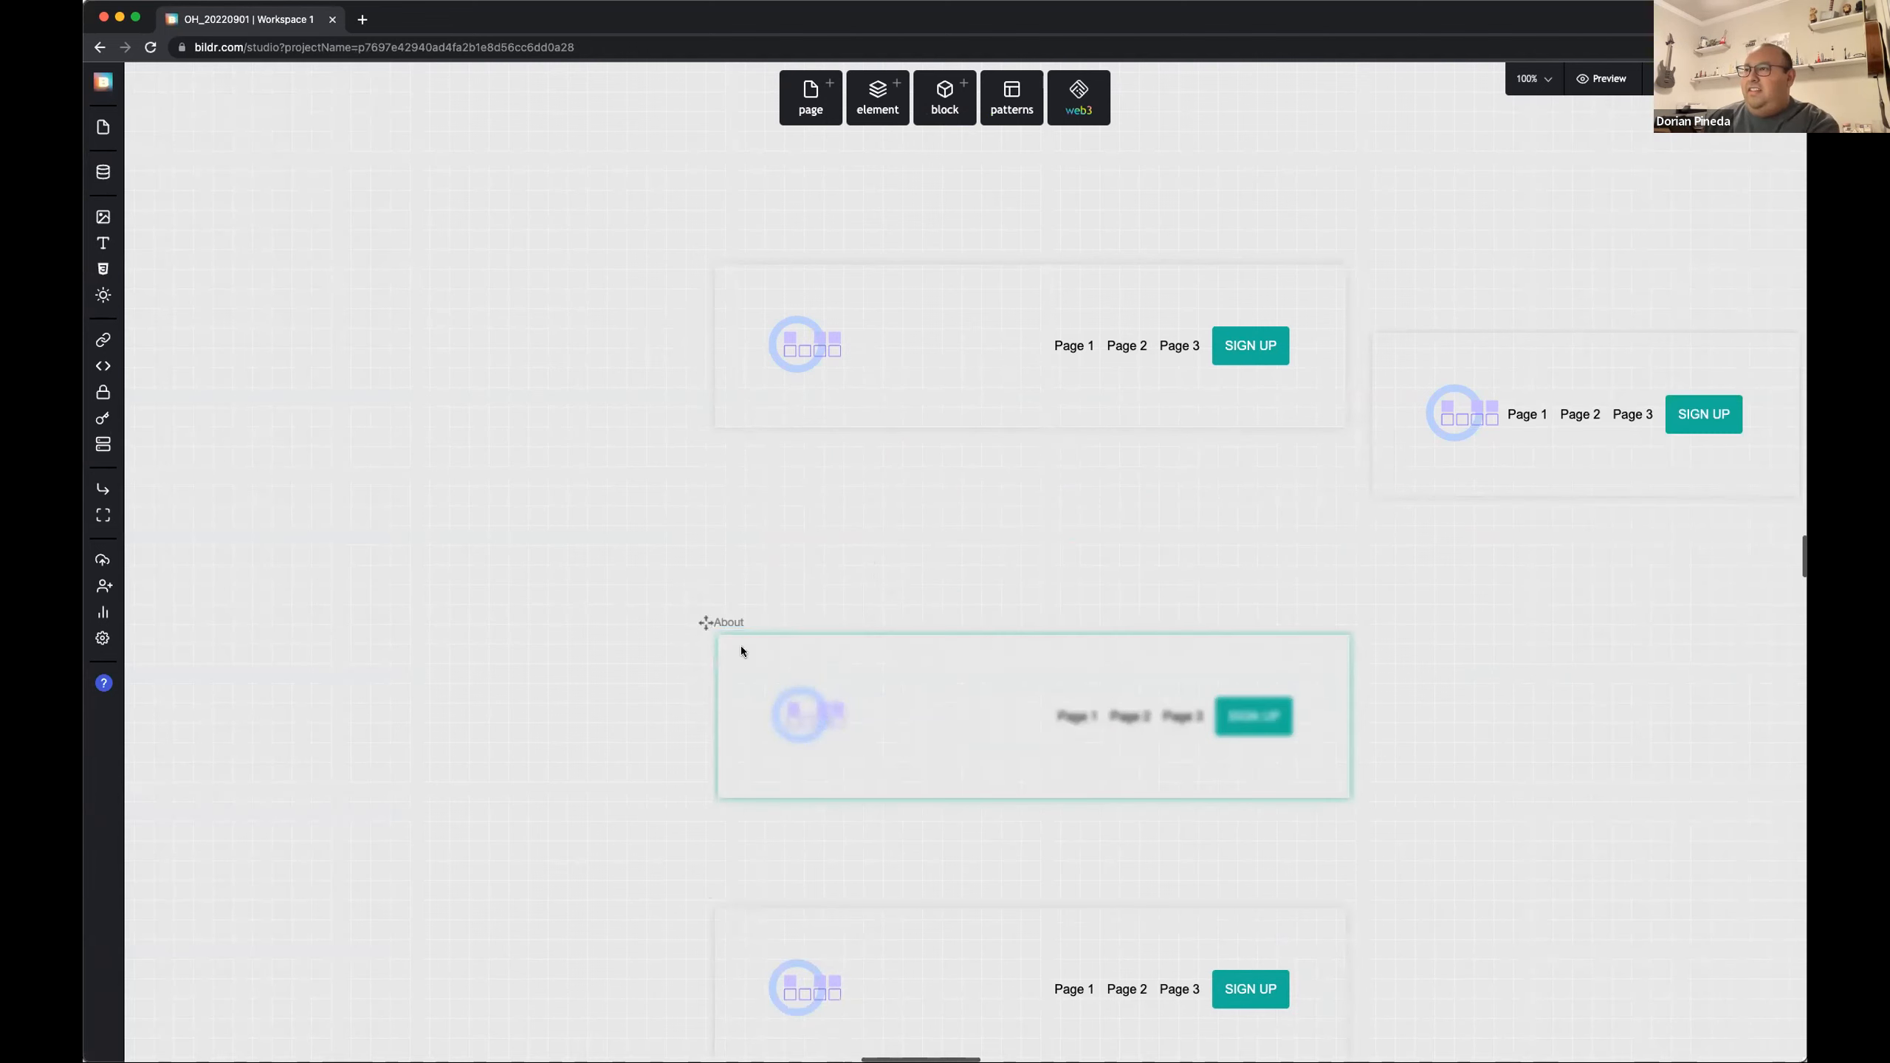
left_click_drag(703, 621, 688, 507)
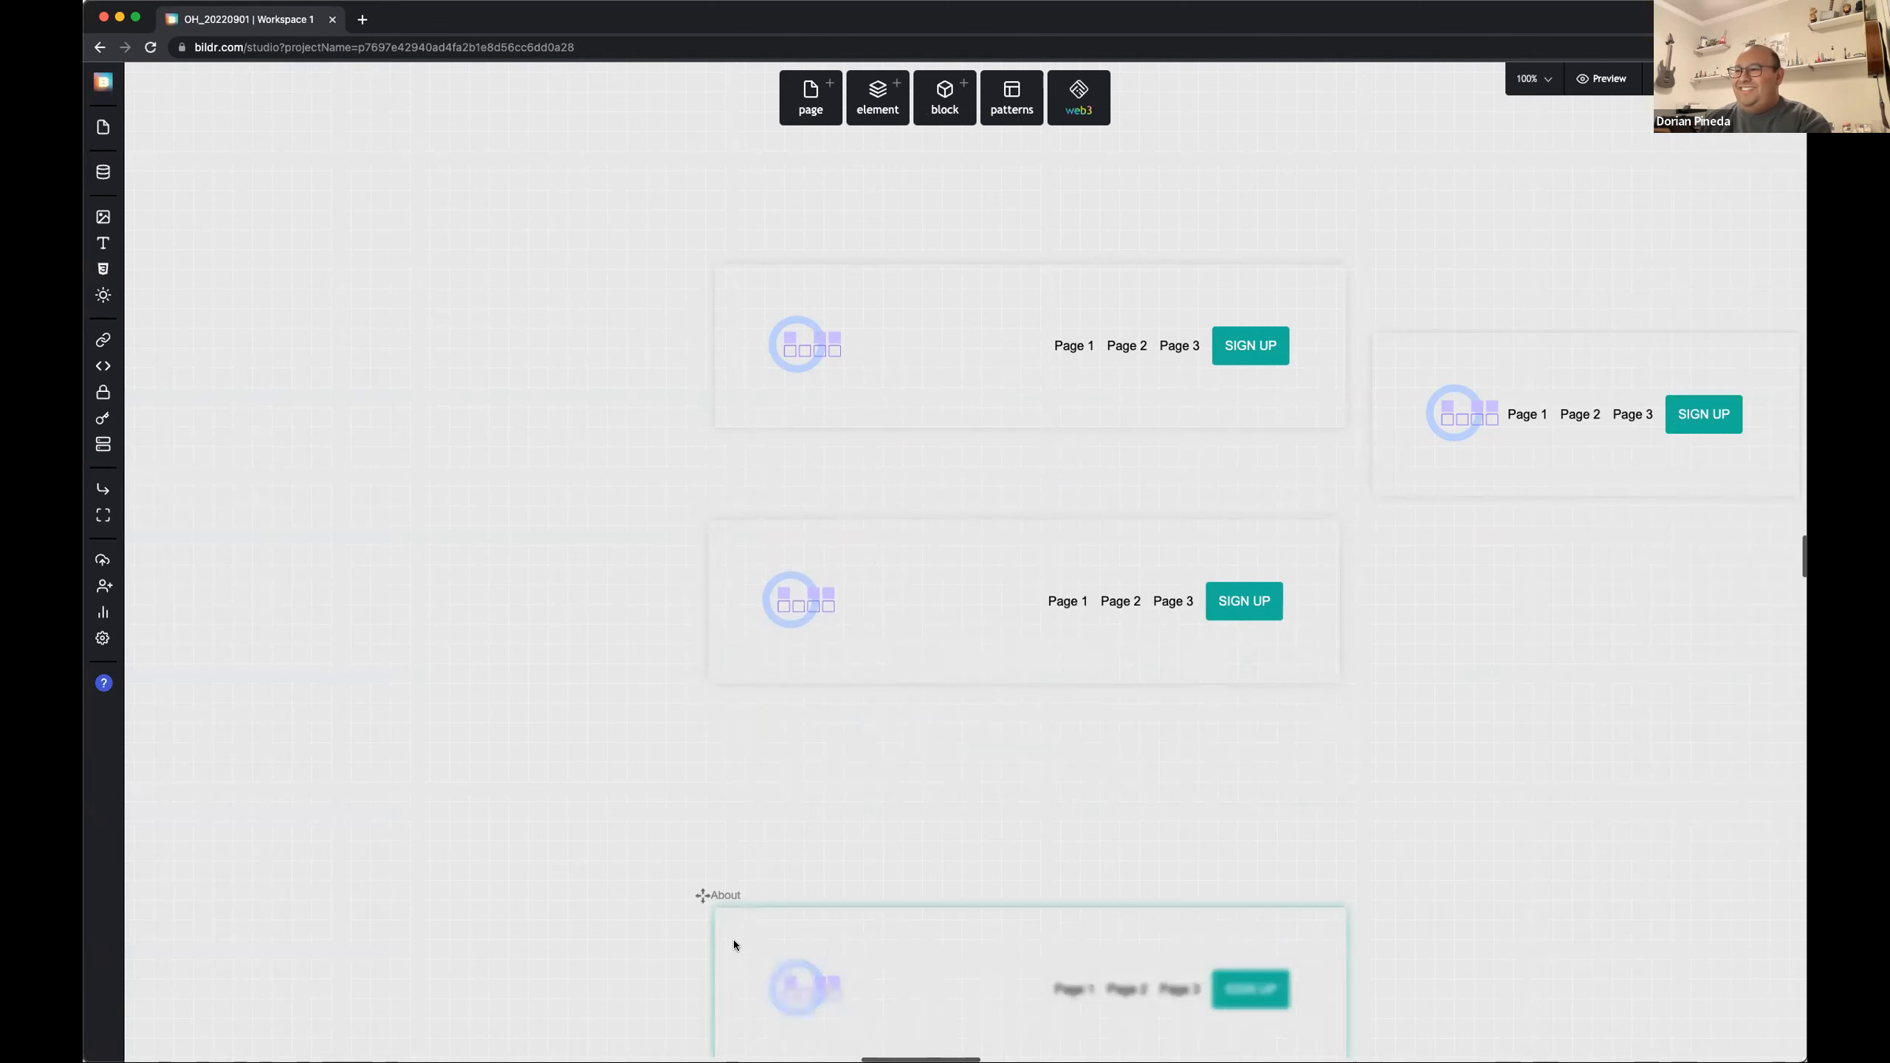
Step: Delete the extra About page, the lowest one on the canvas
left_click(733, 903)
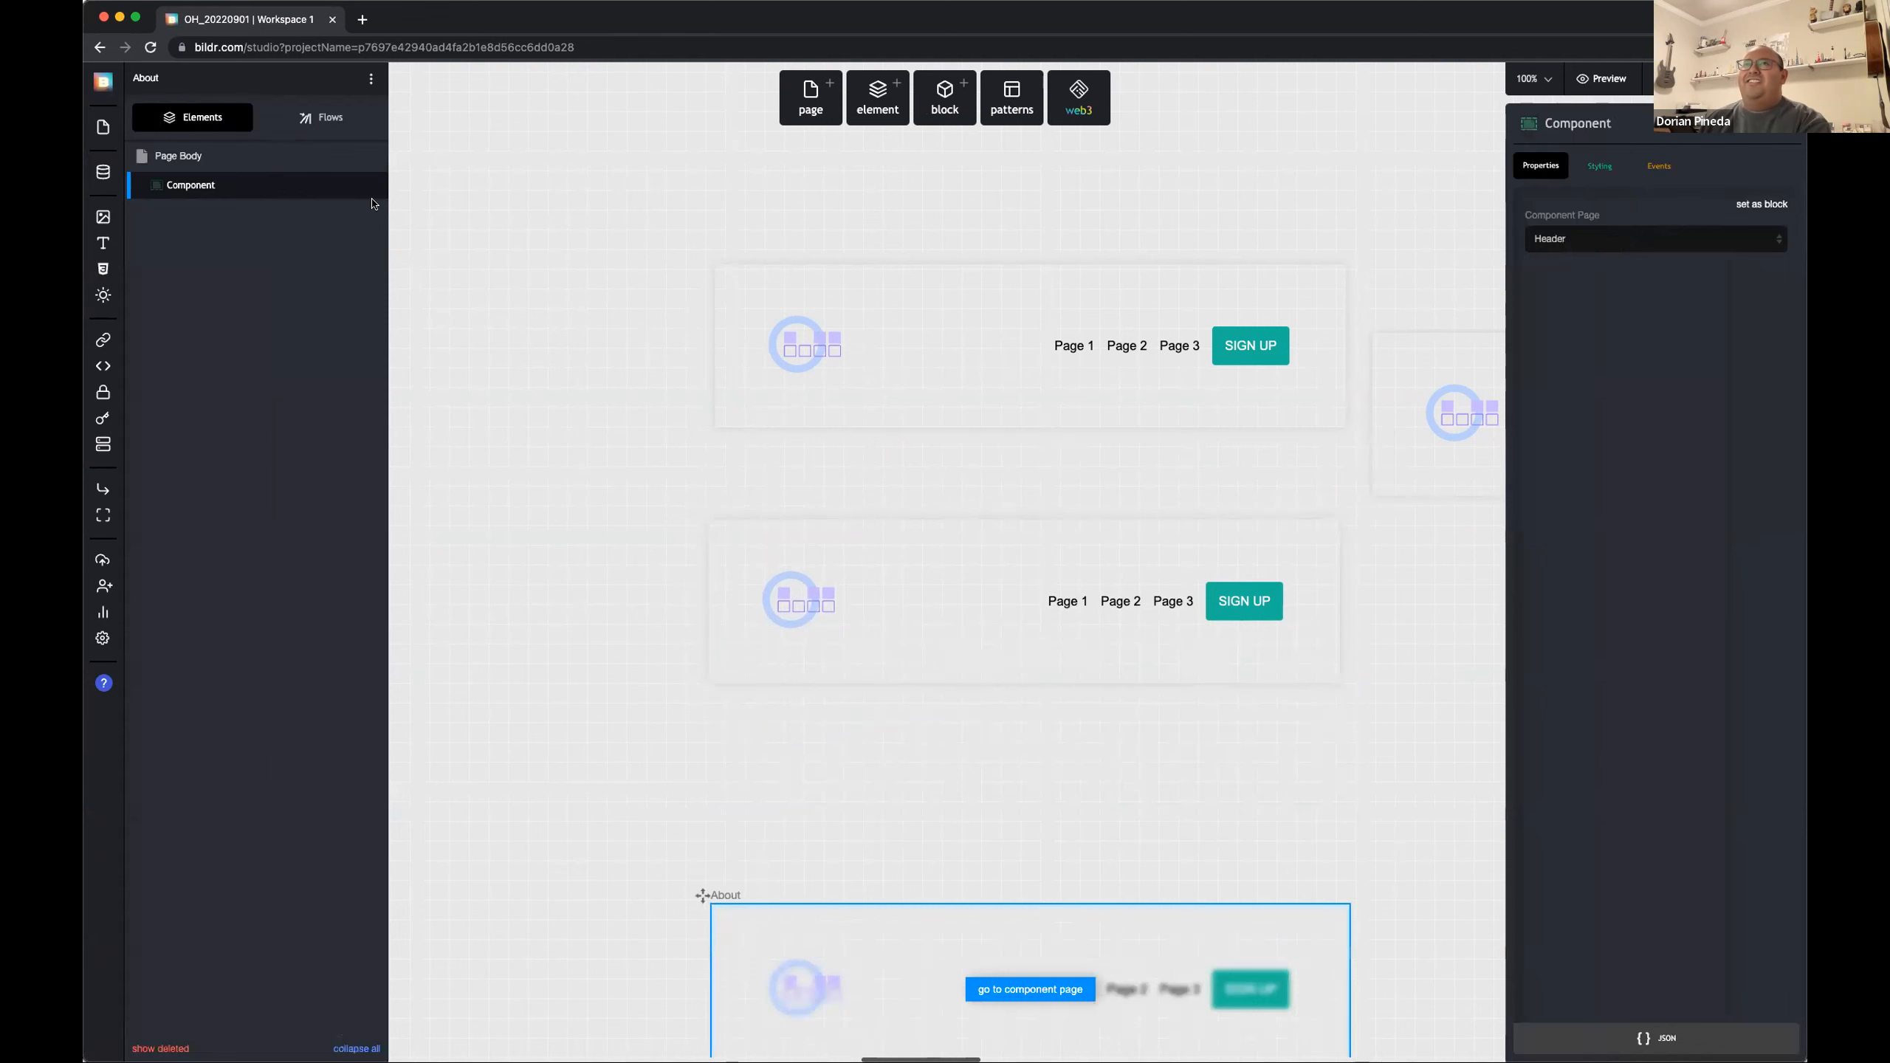
left_click(371, 79)
left_click(428, 302)
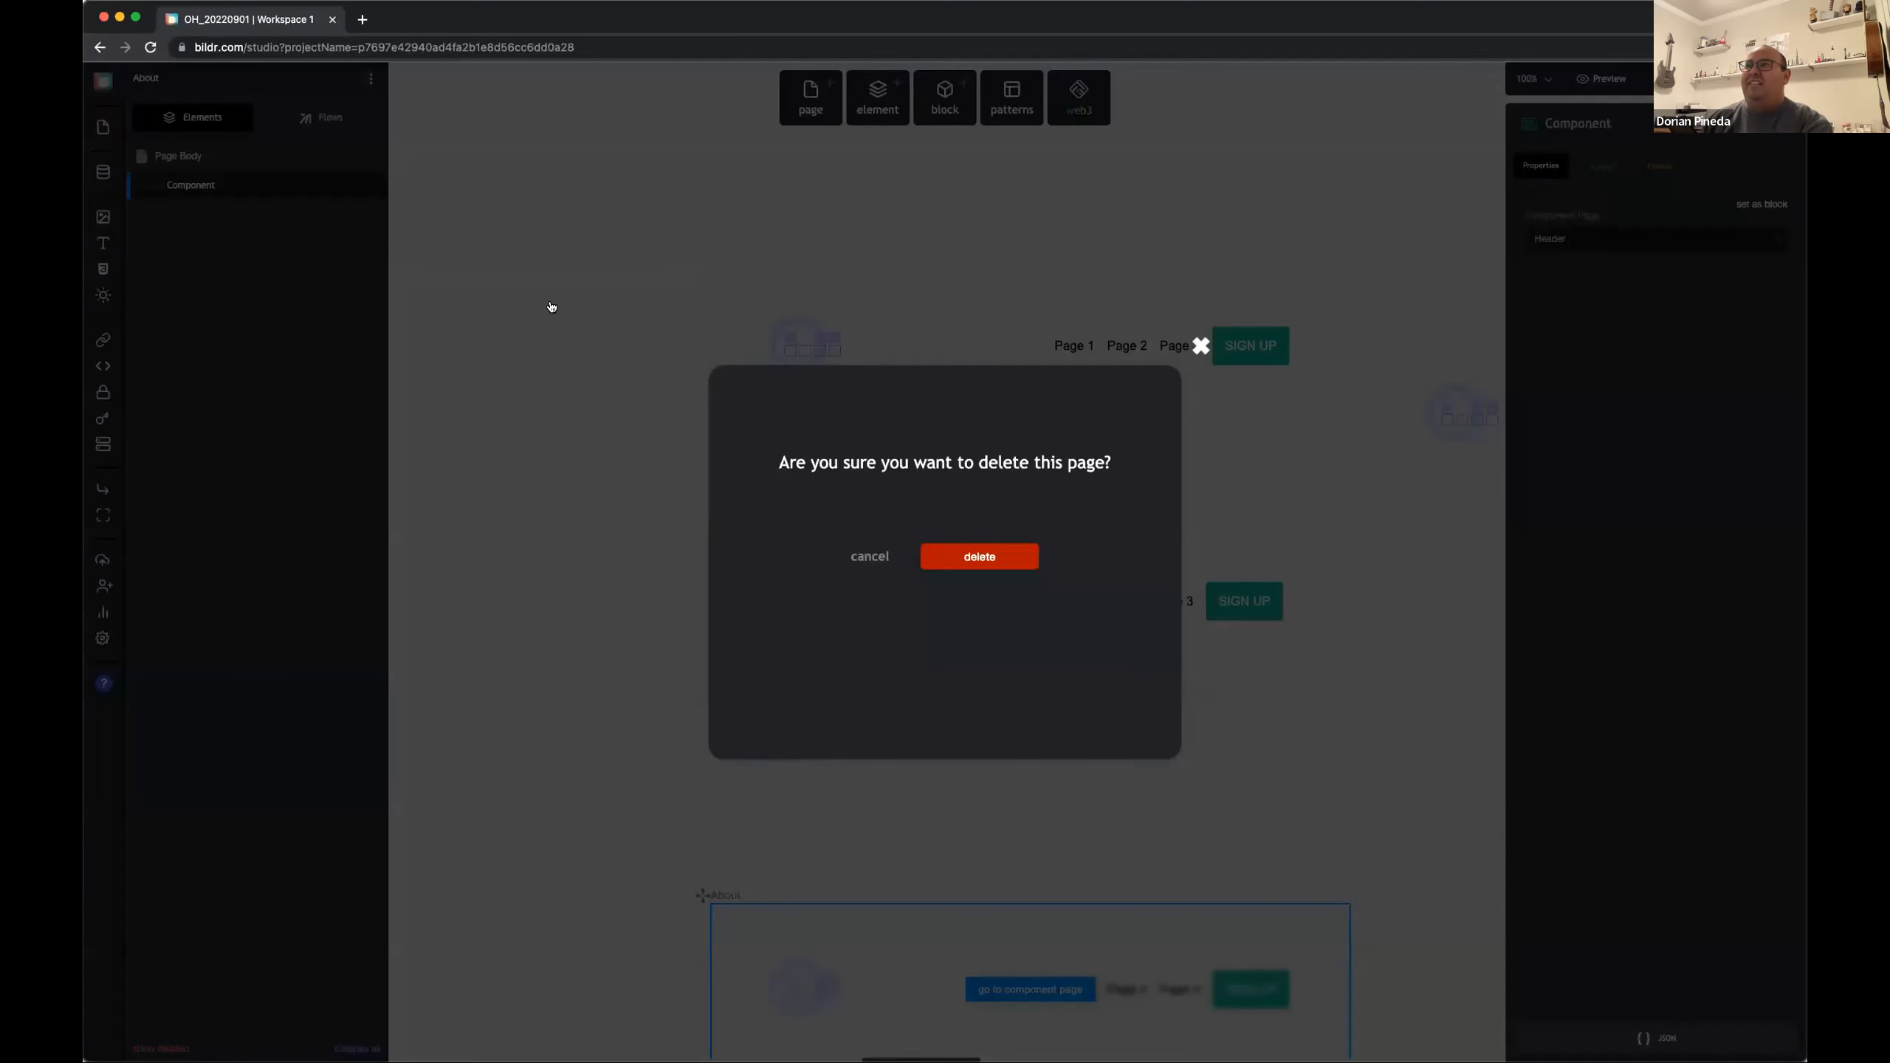
left_click(959, 560)
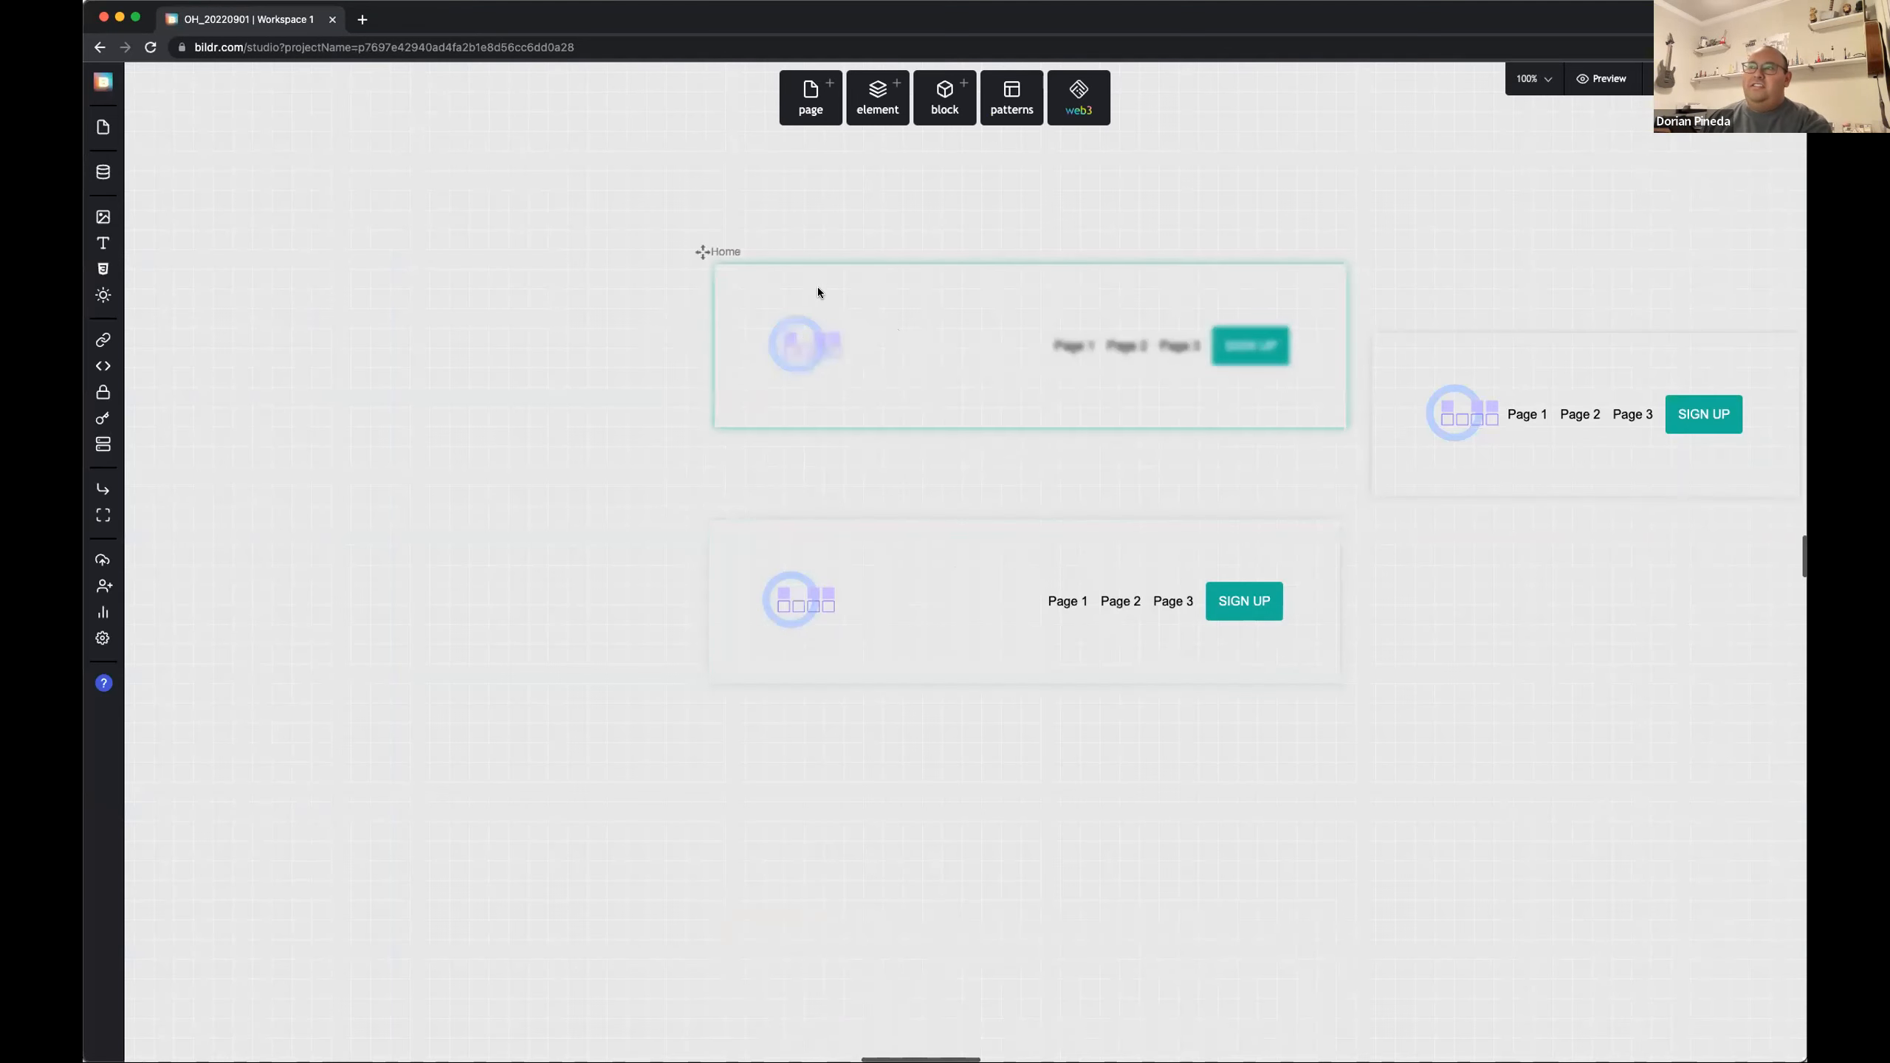
Step: Create a URL page route for / with Home as both the unauthenticated and authenticated page
left_click(818, 291)
left_click(774, 542)
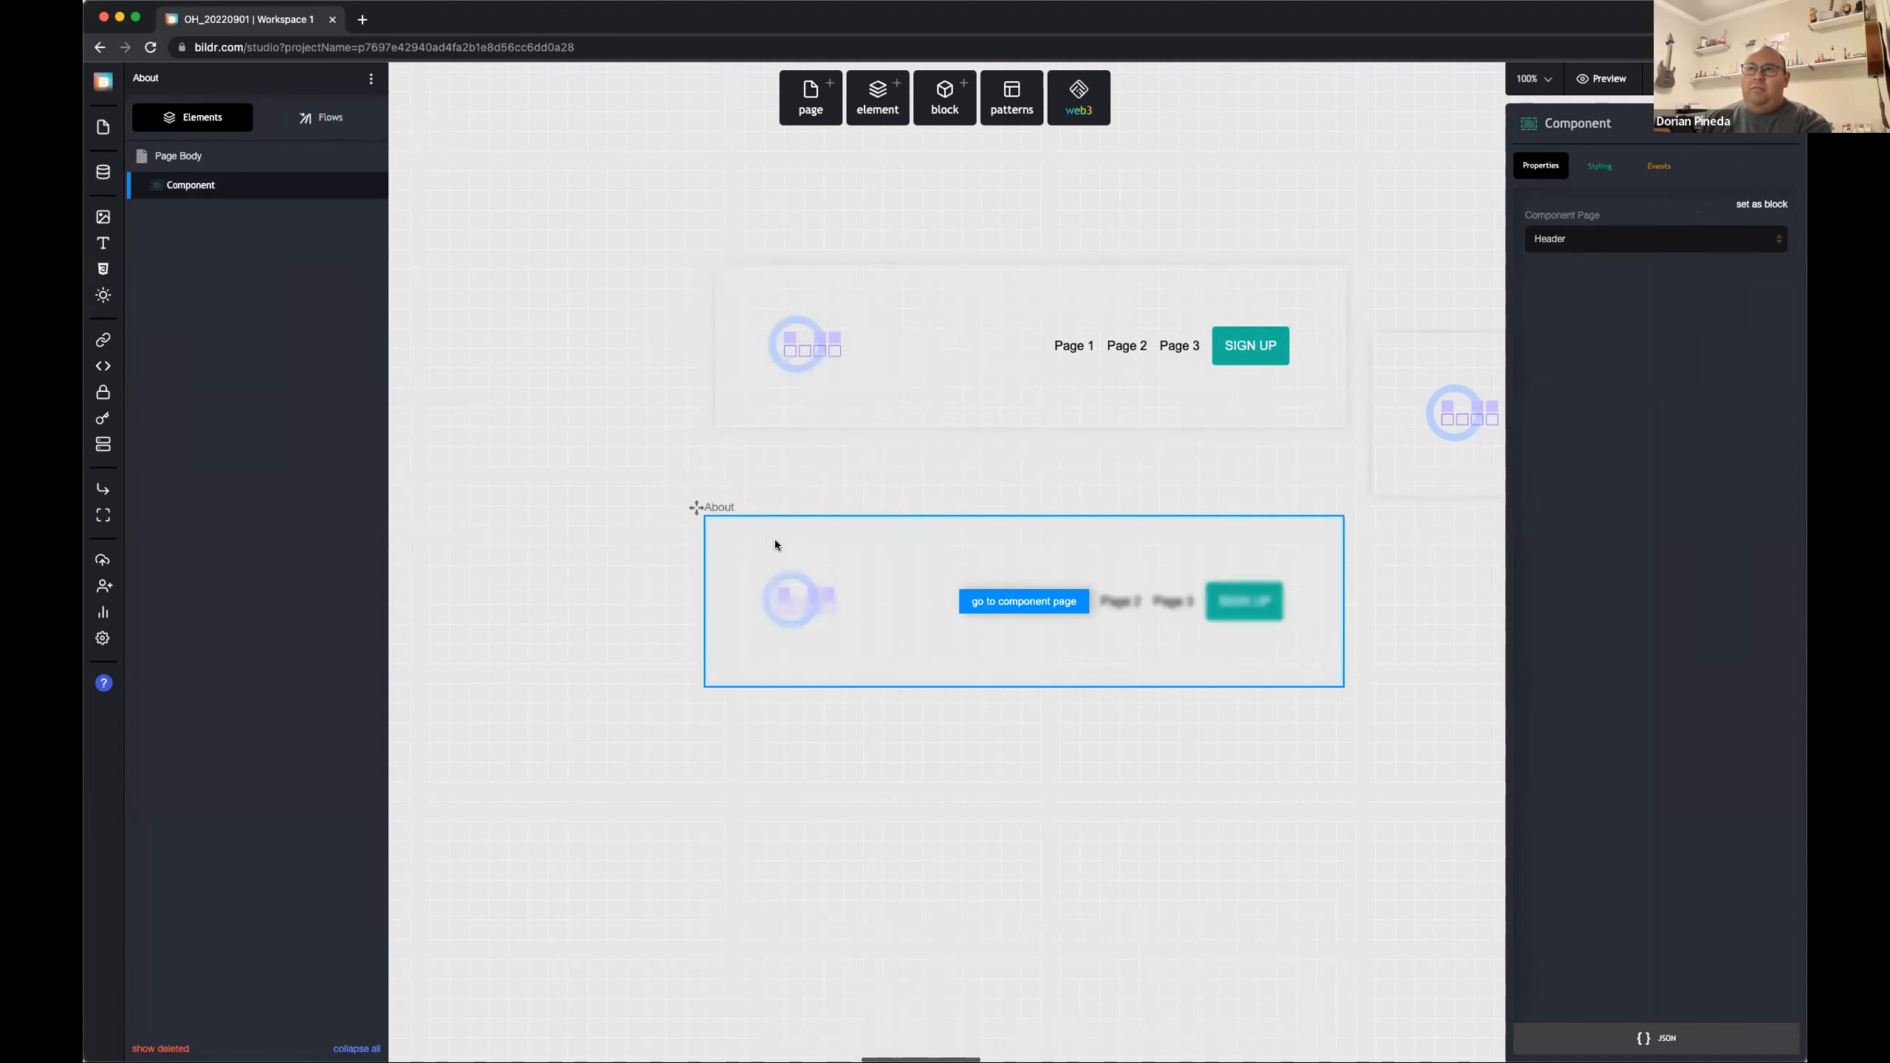
left_click(103, 340)
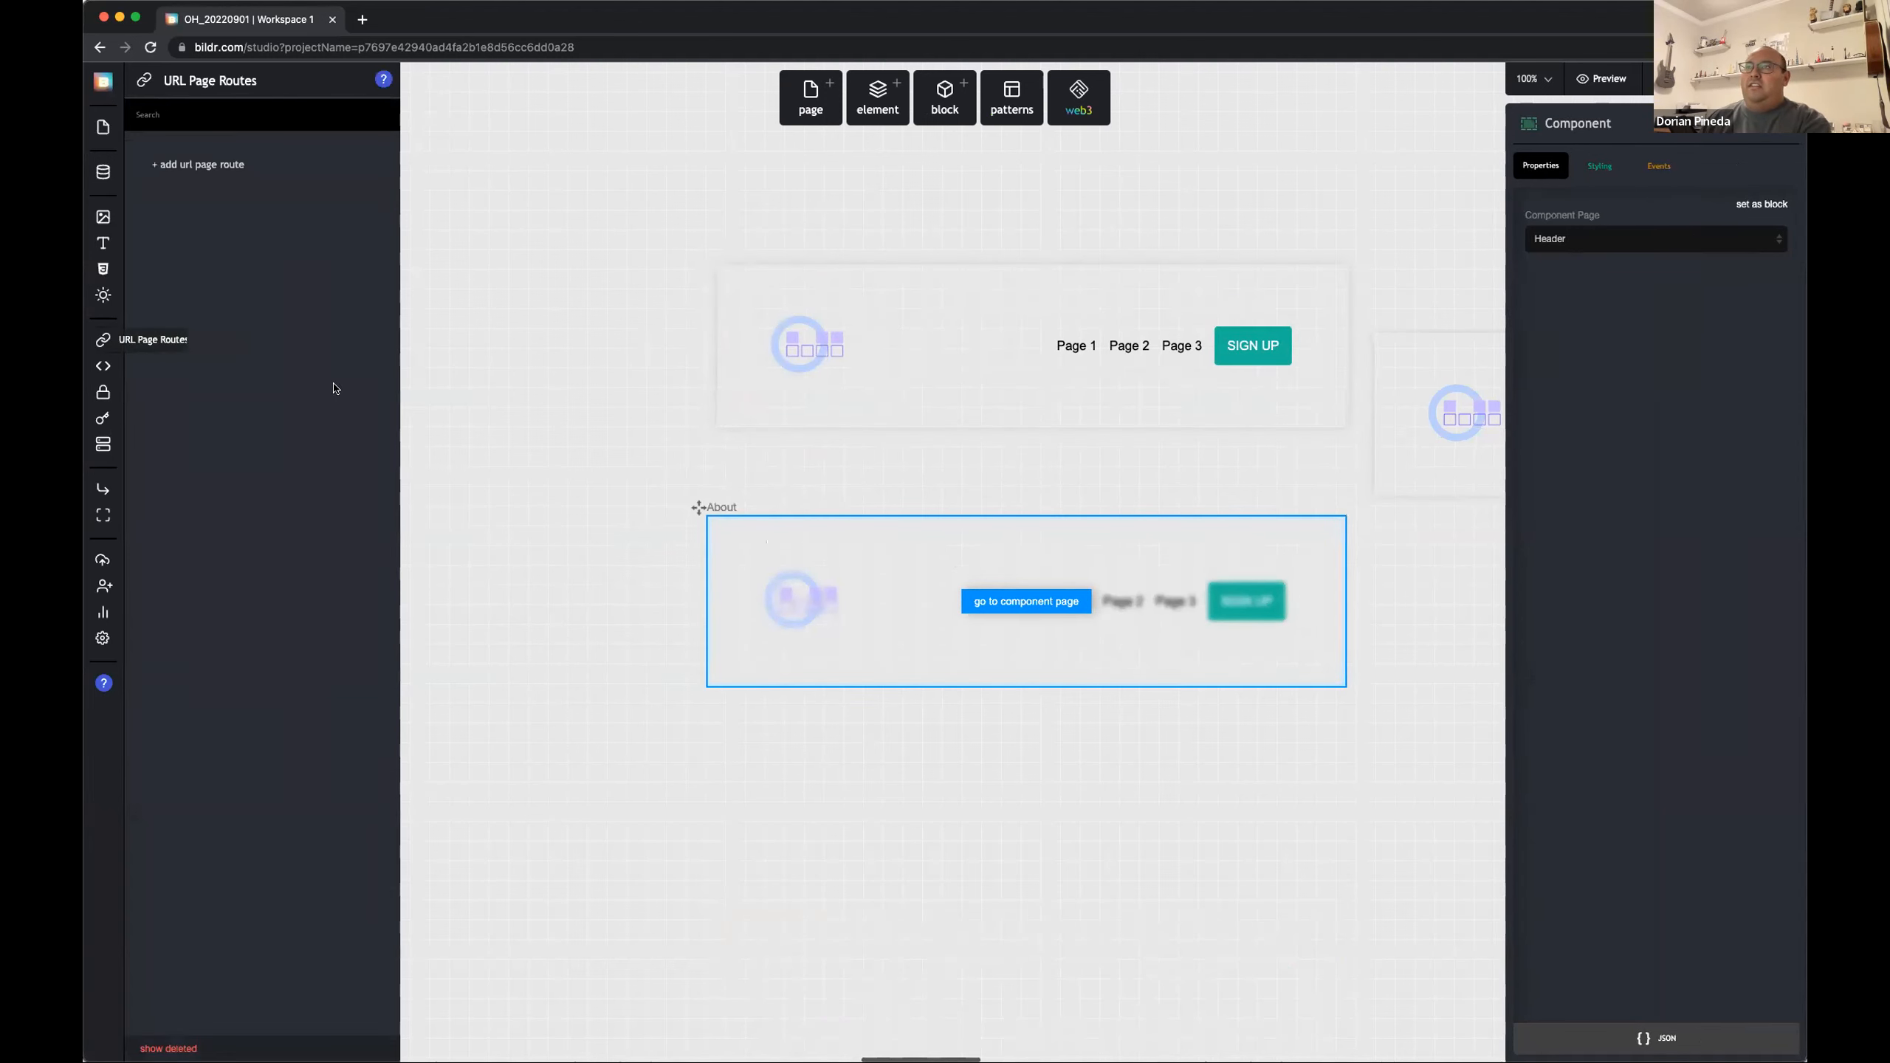
left_click(198, 165)
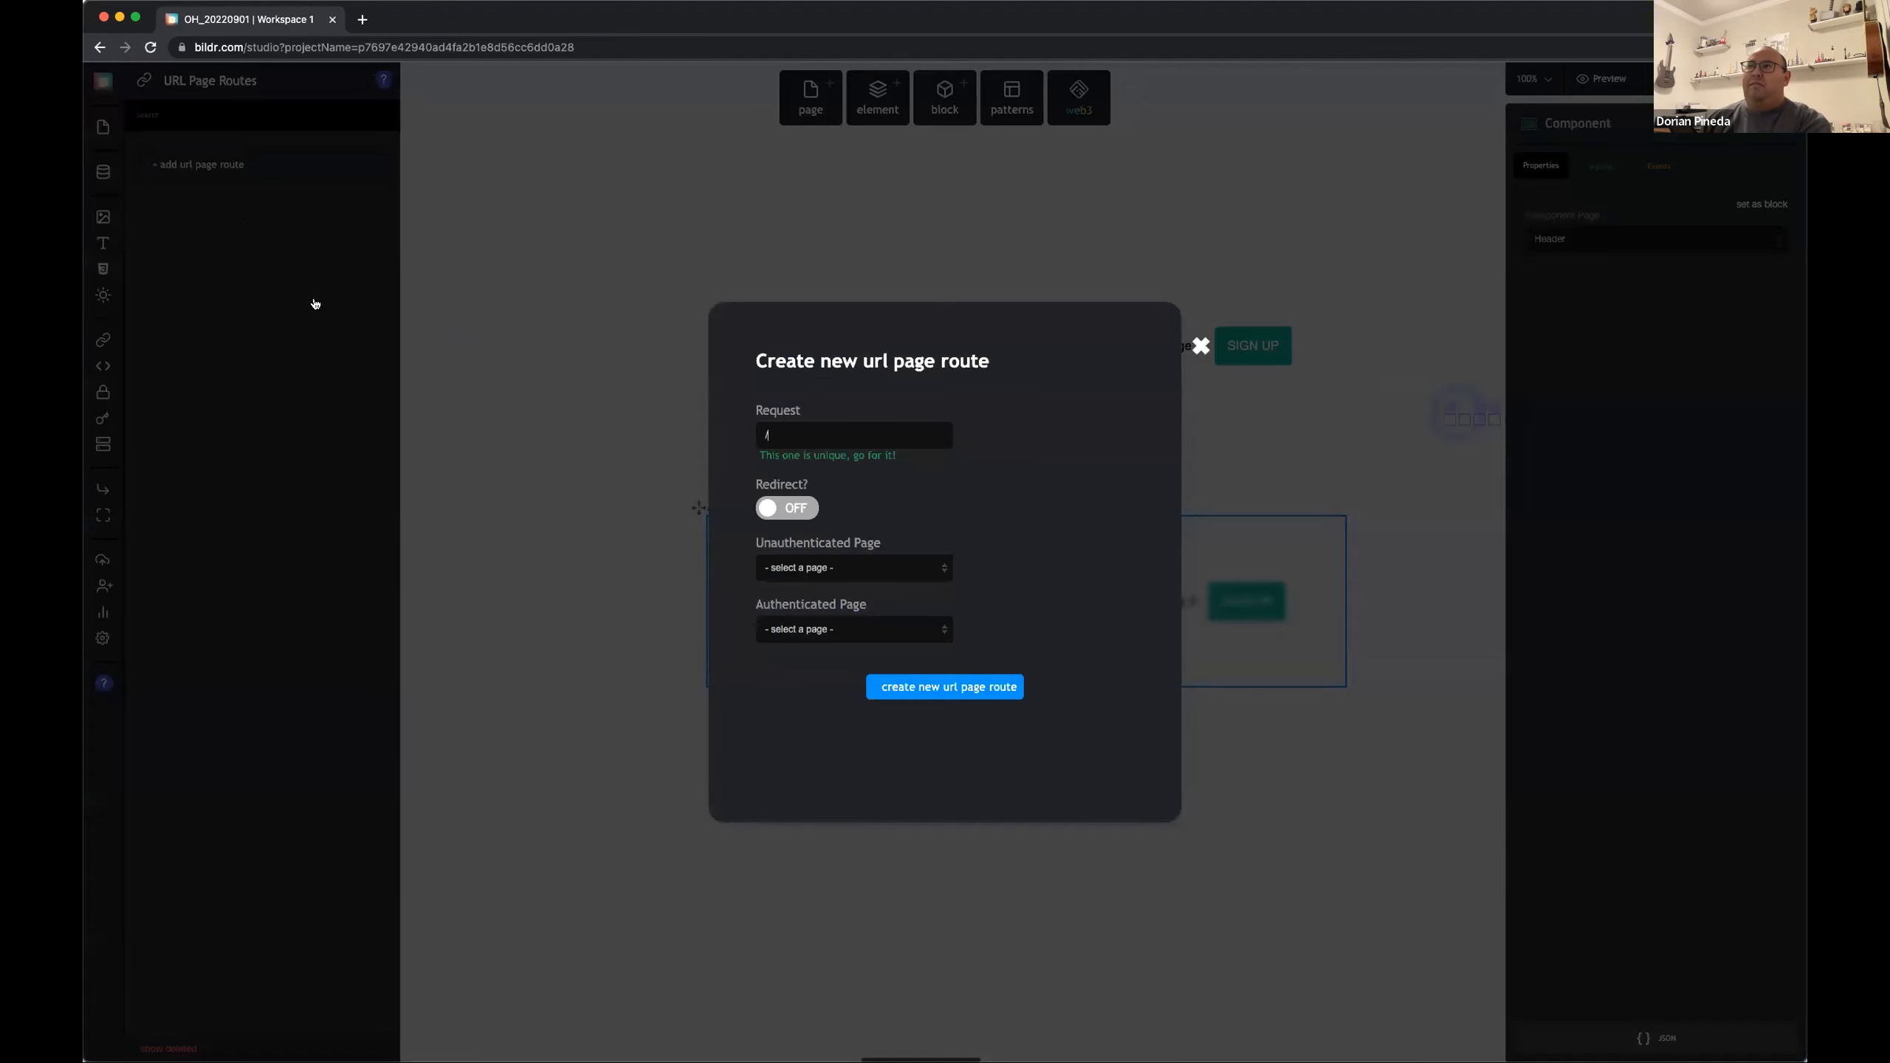
left_click(846, 573)
left_click(826, 618)
left_click(809, 631)
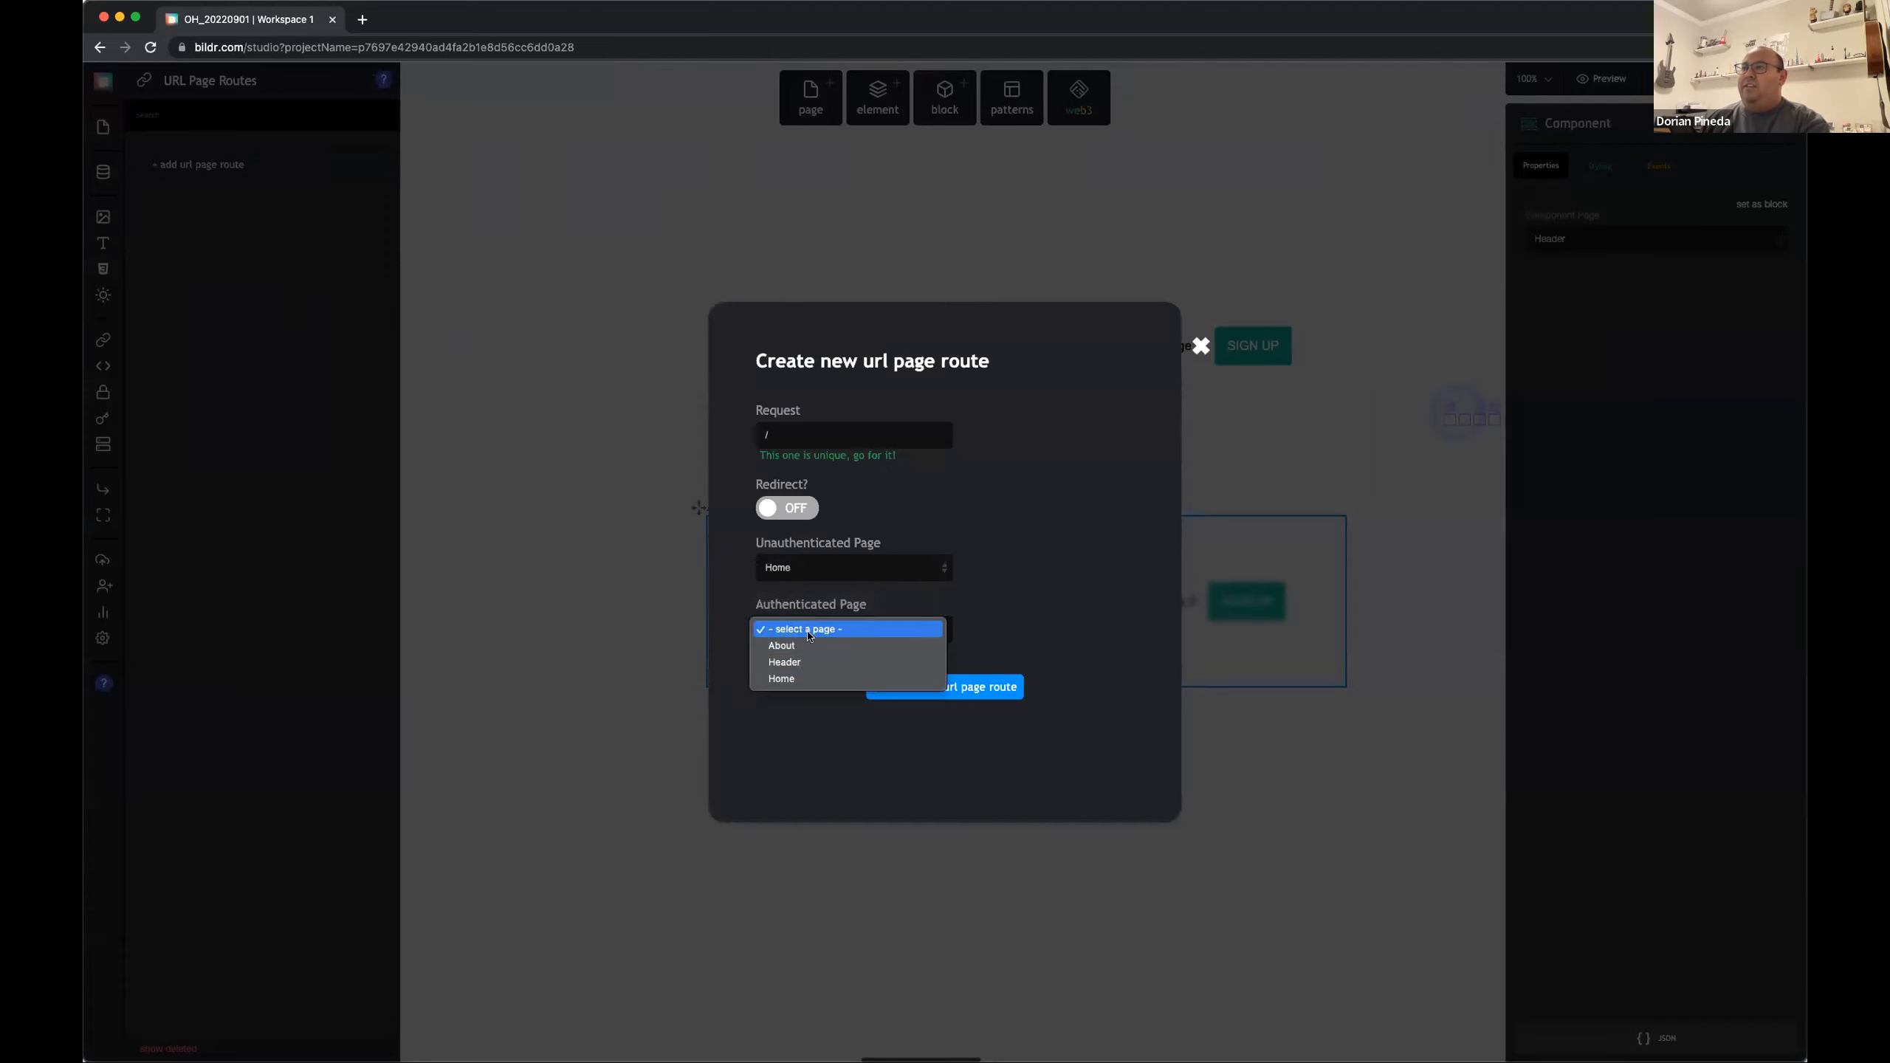
left_click(808, 679)
left_click(909, 688)
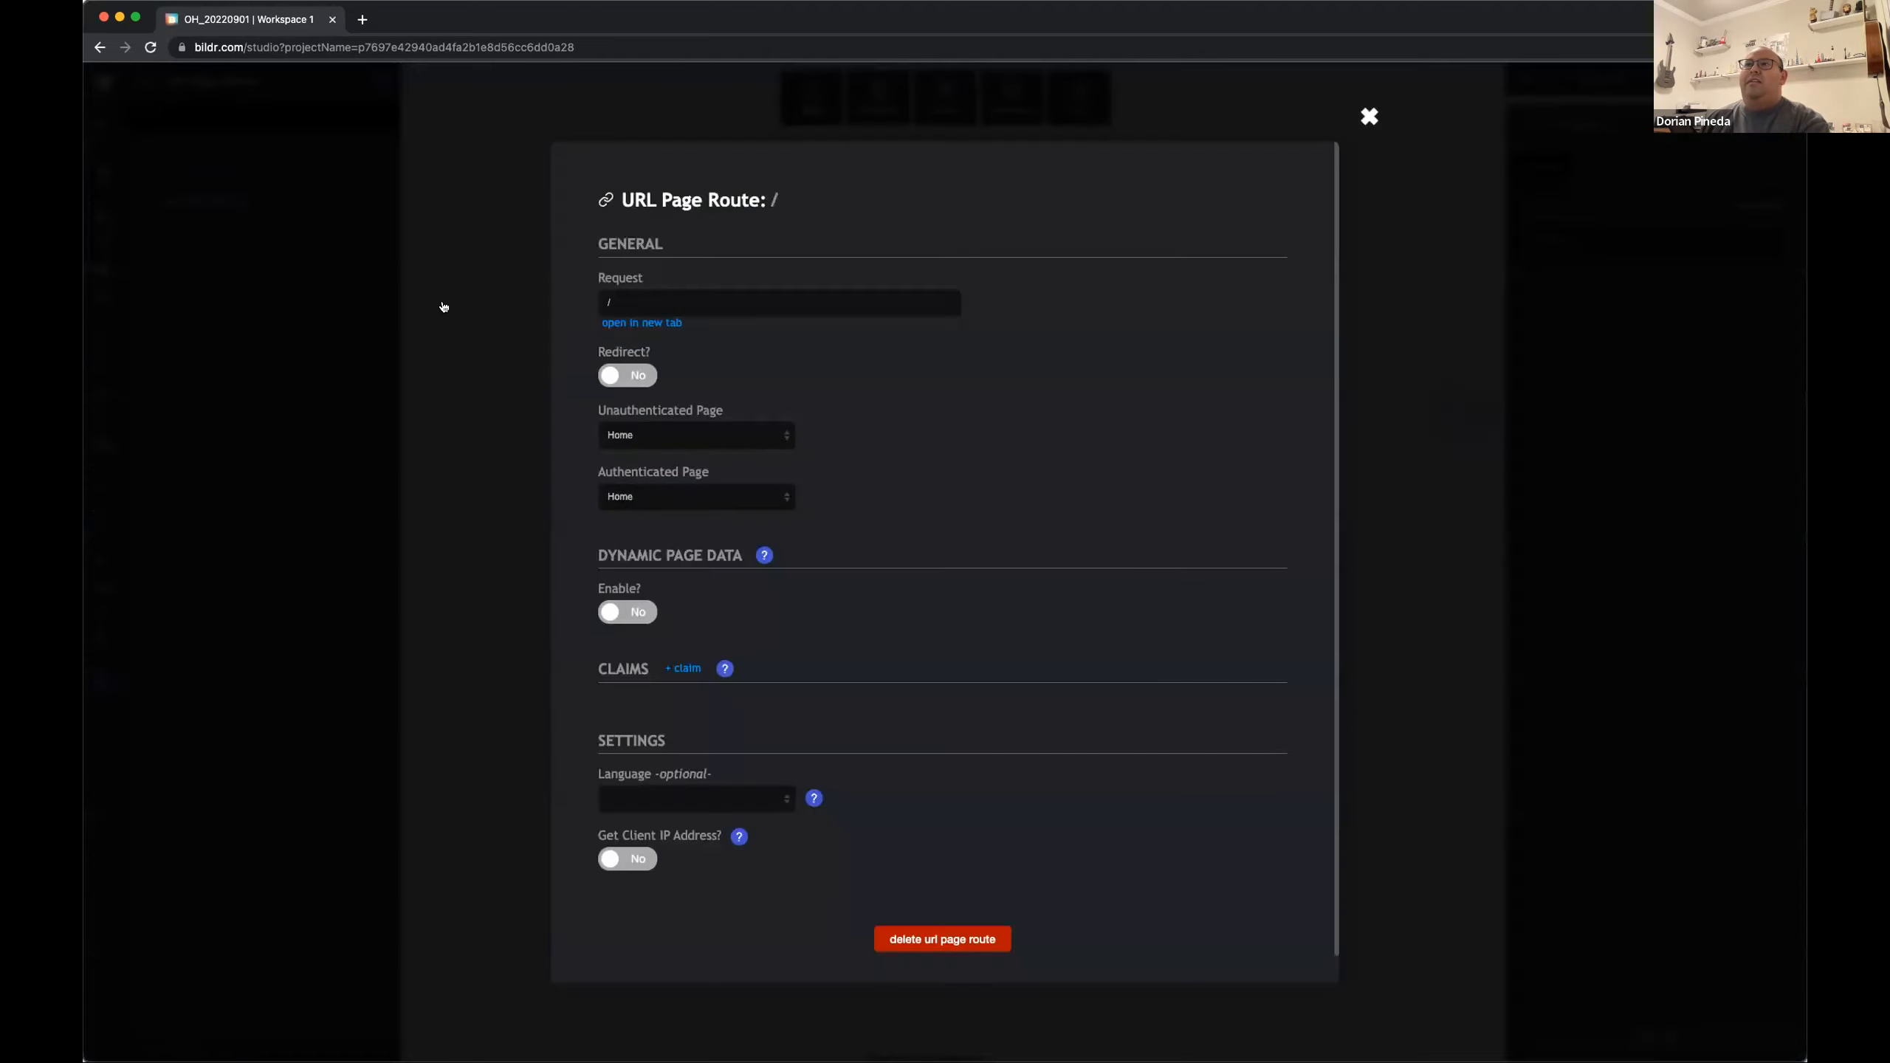
left_click(249, 200)
Step: Create a URL page route for /about with About as both the unauthenticated and authenticated page
left_click(201, 199)
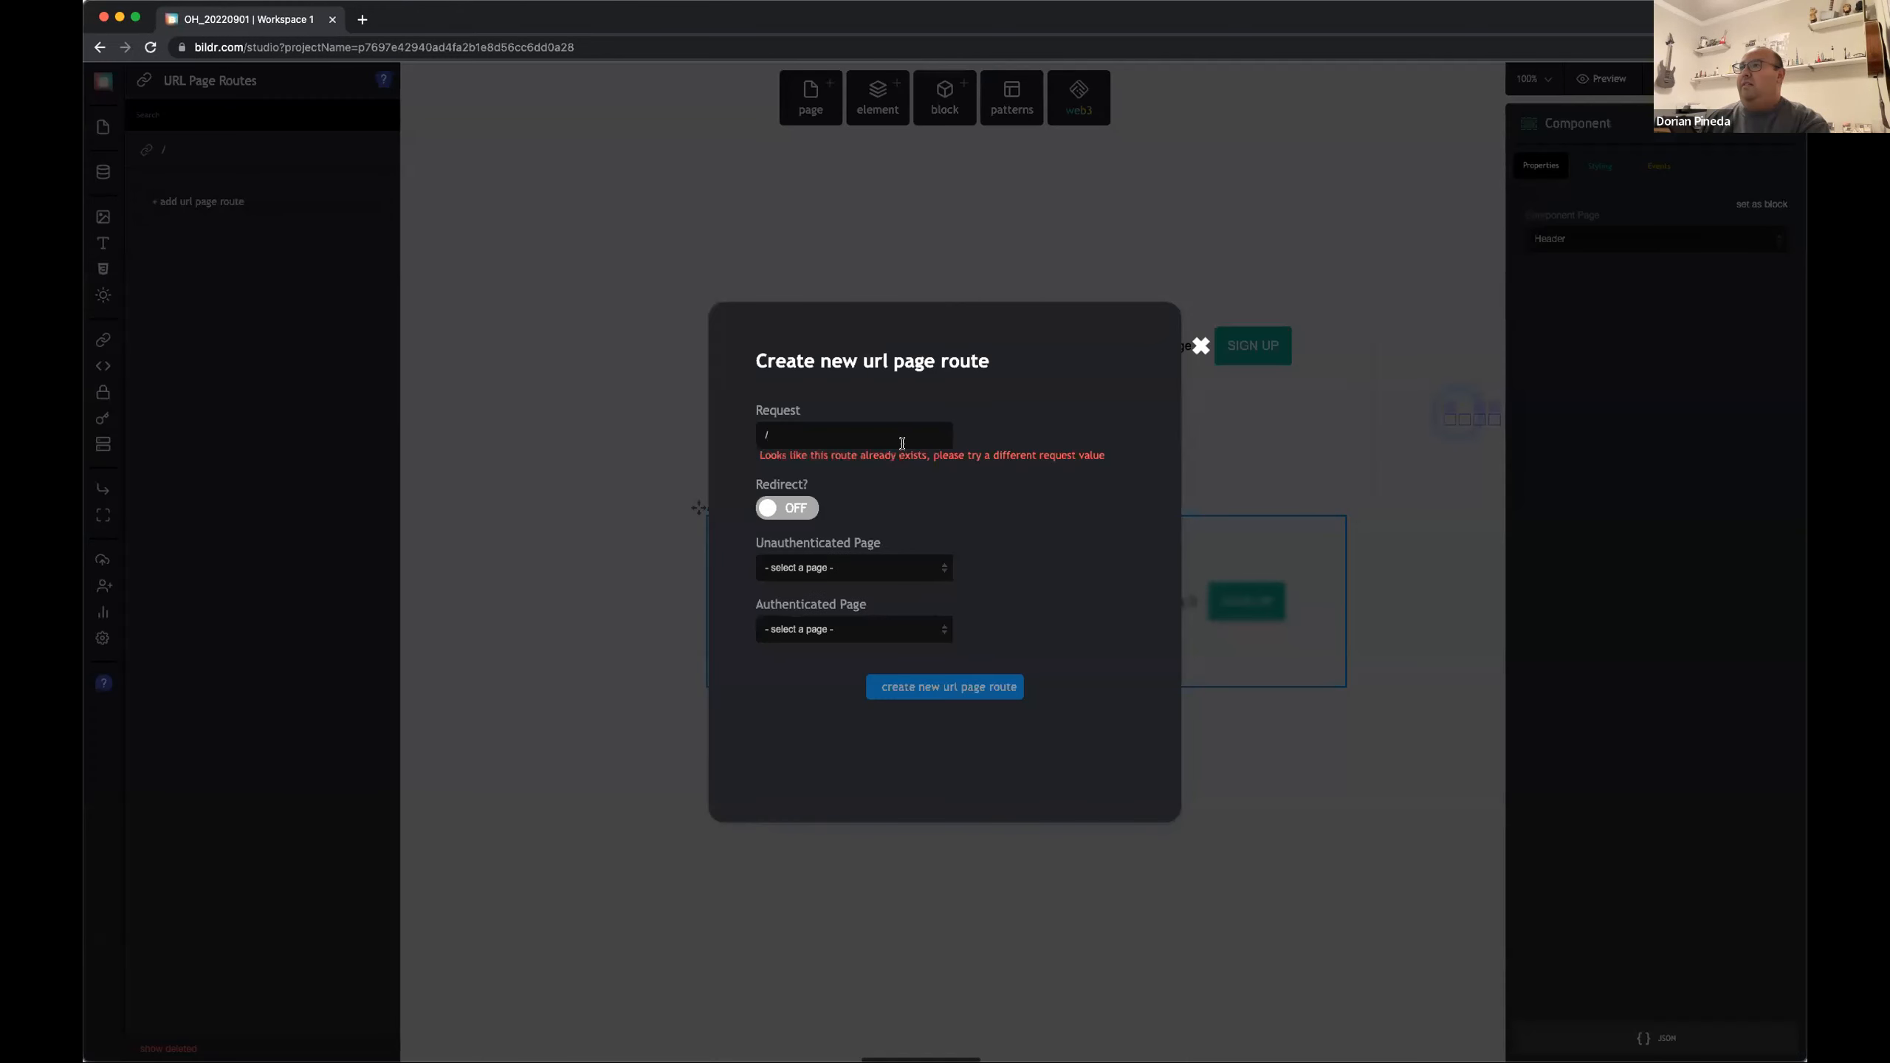
type("about")
left_click(845, 567)
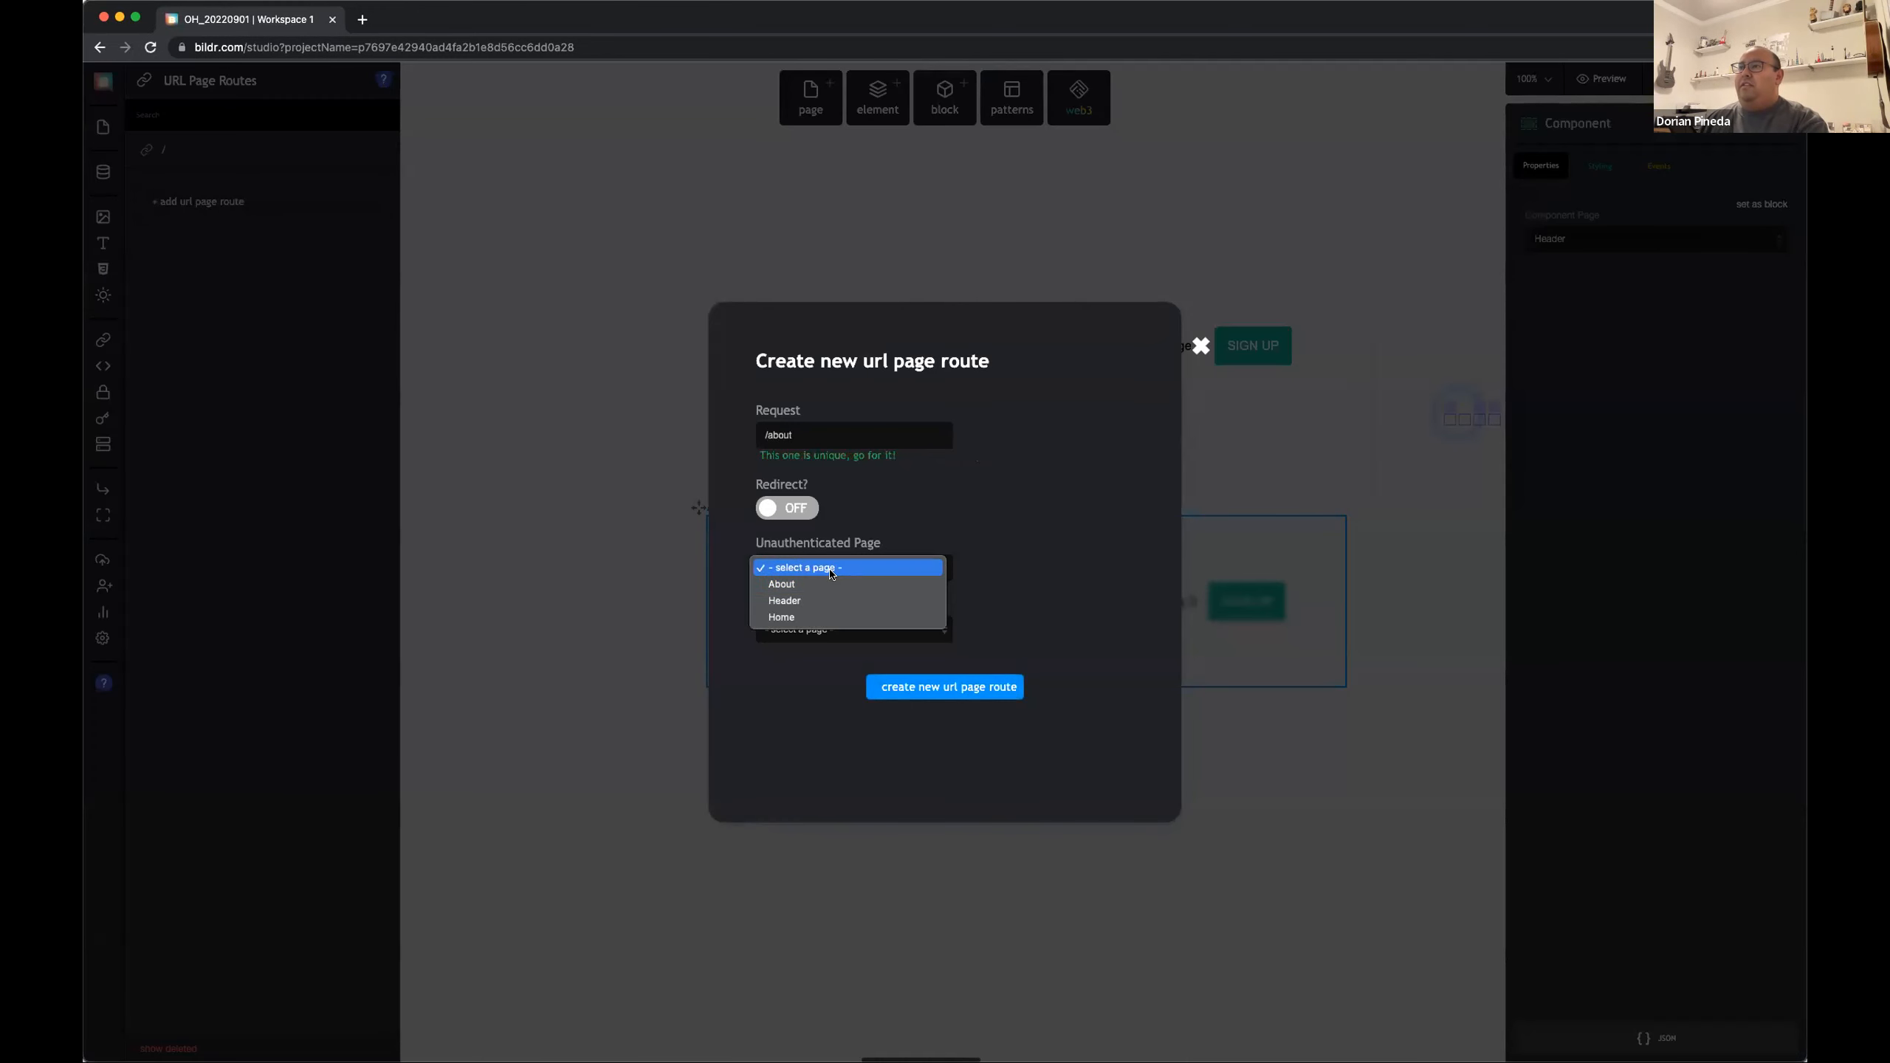
left_click(804, 584)
left_click(800, 631)
left_click(796, 645)
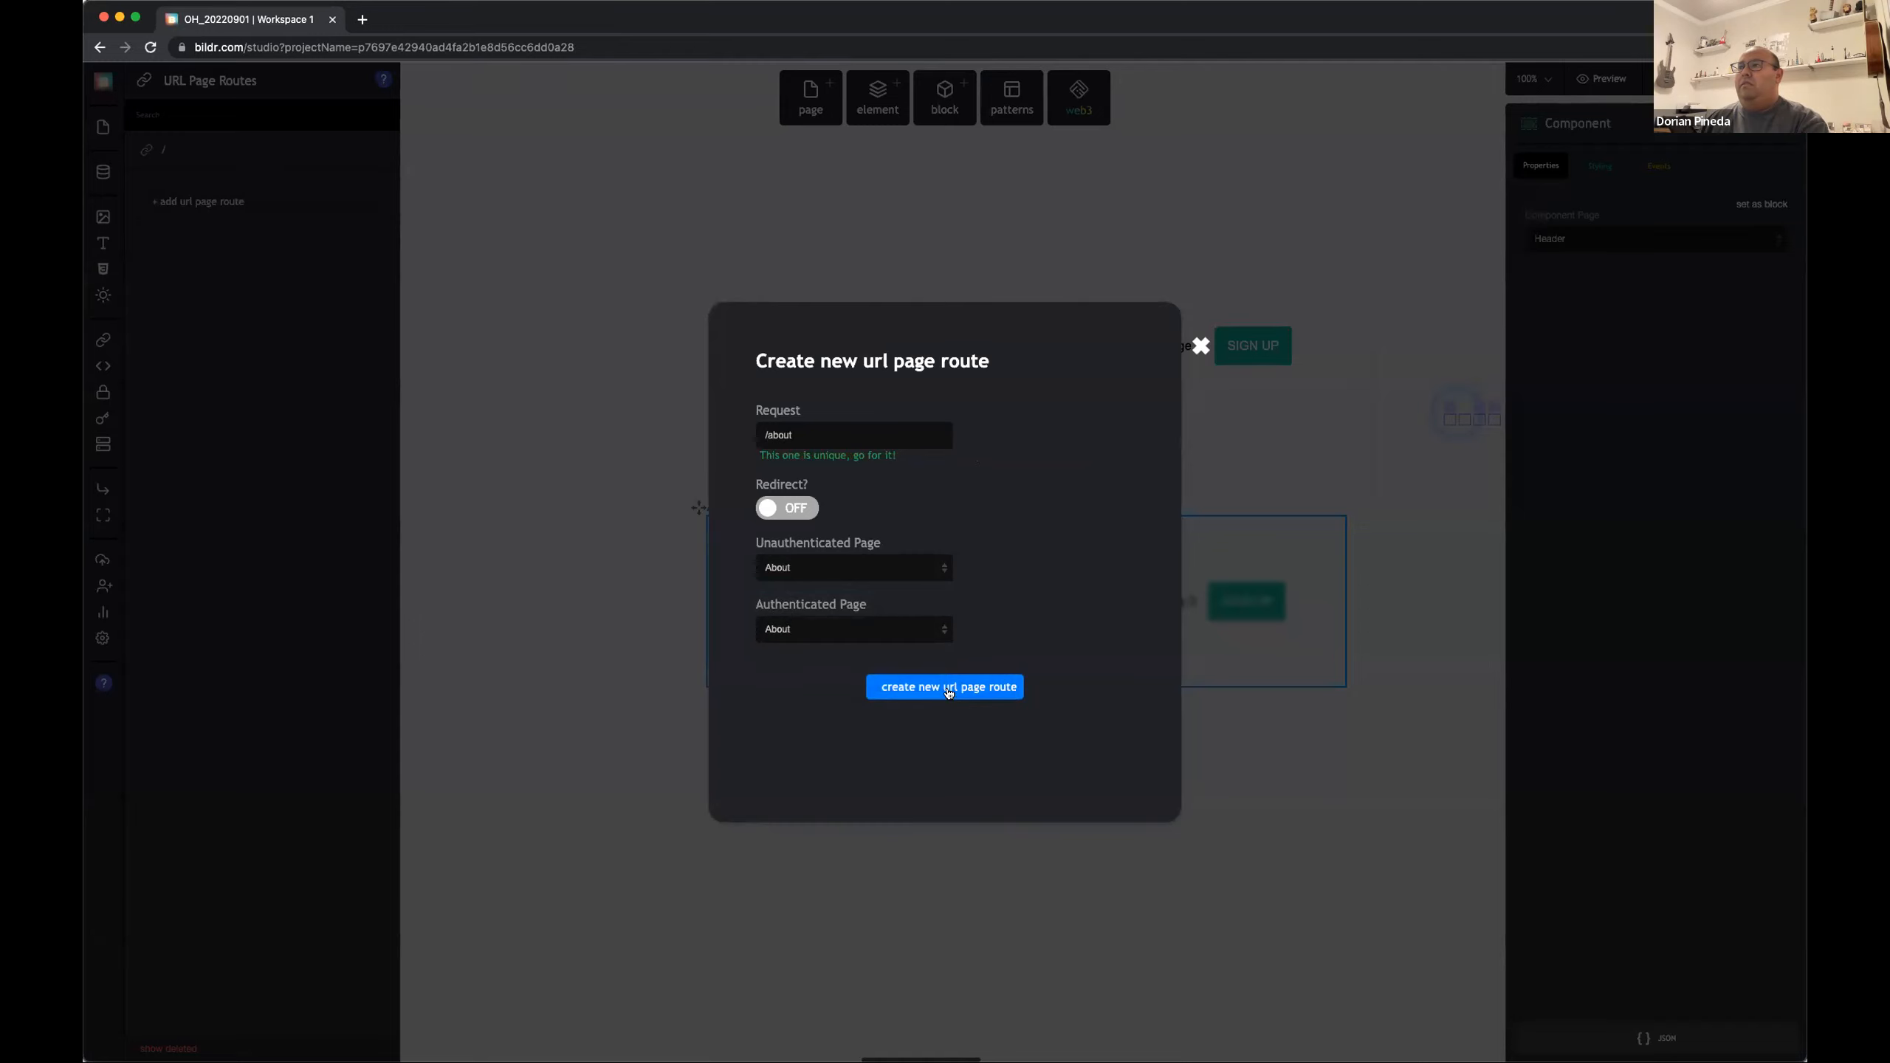
left_click(949, 686)
left_click(467, 497)
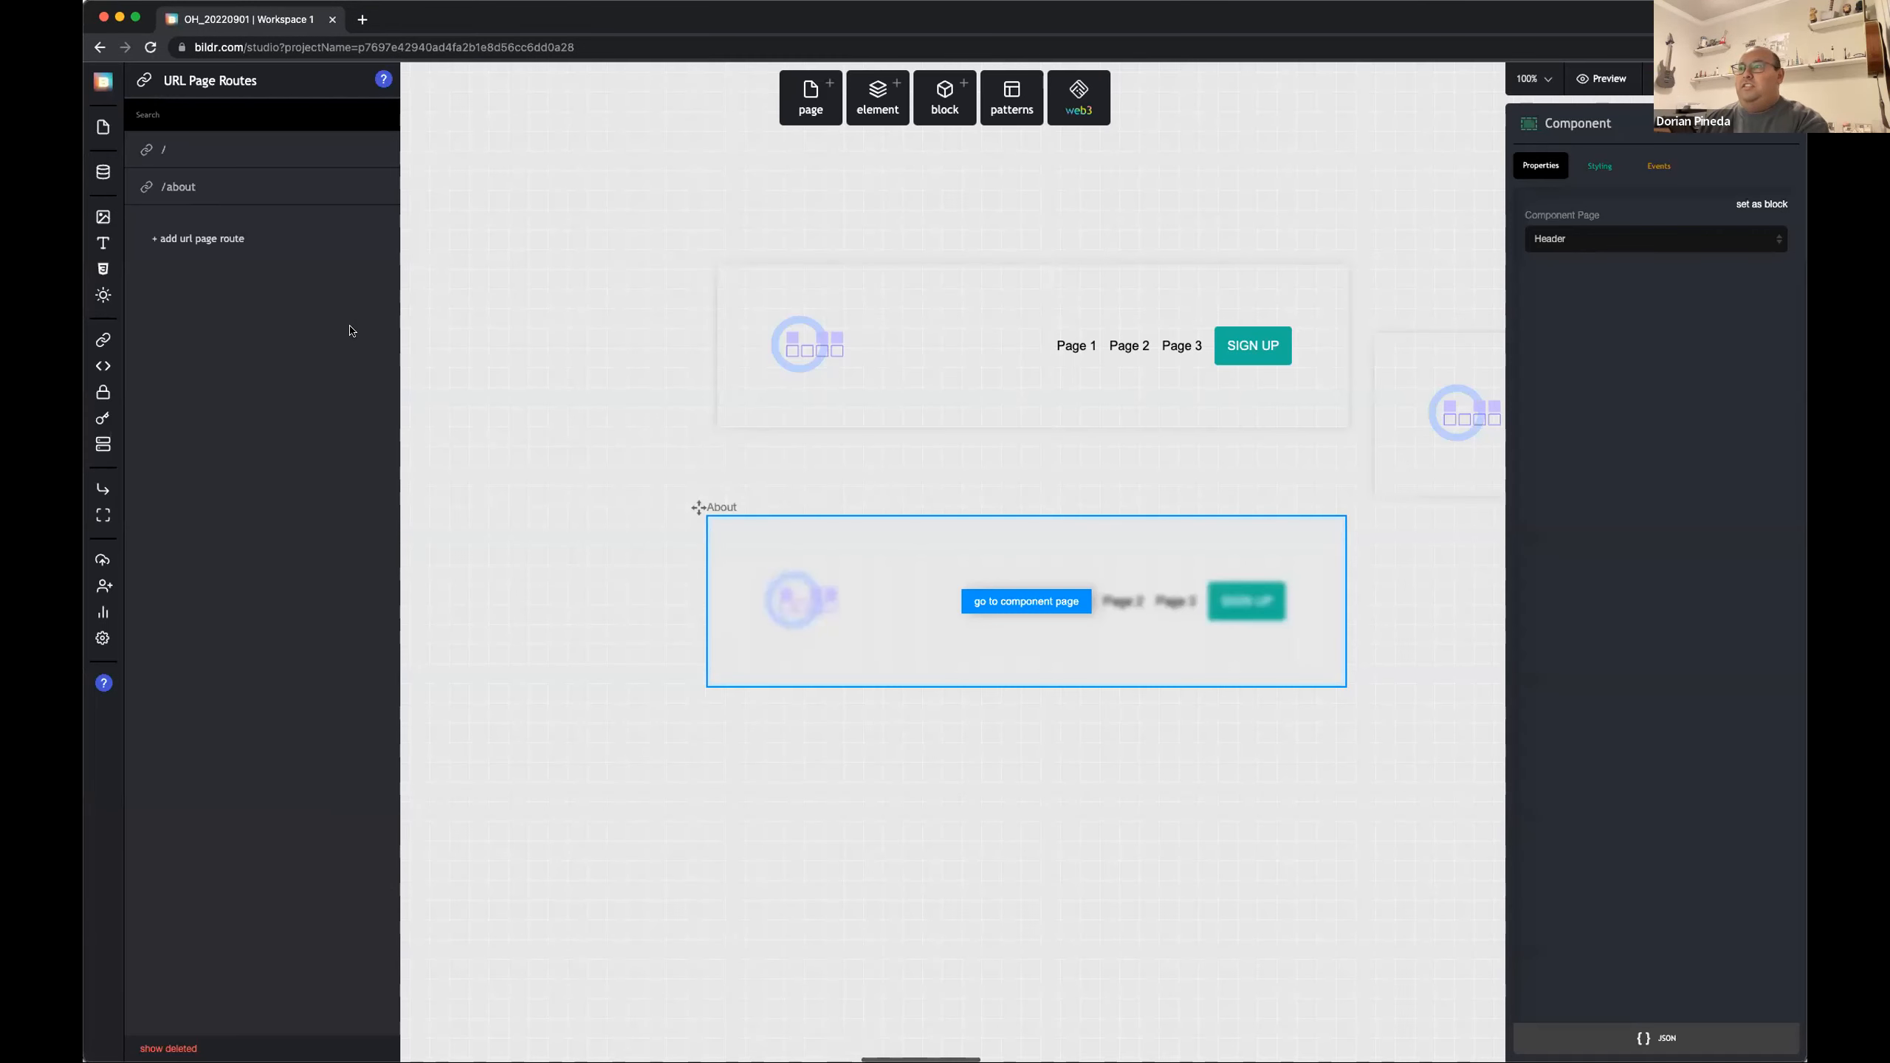
Step: Review the routes available for preview, then compare Home's header component with the Sign Up link on the original Header page
left_click(1606, 80)
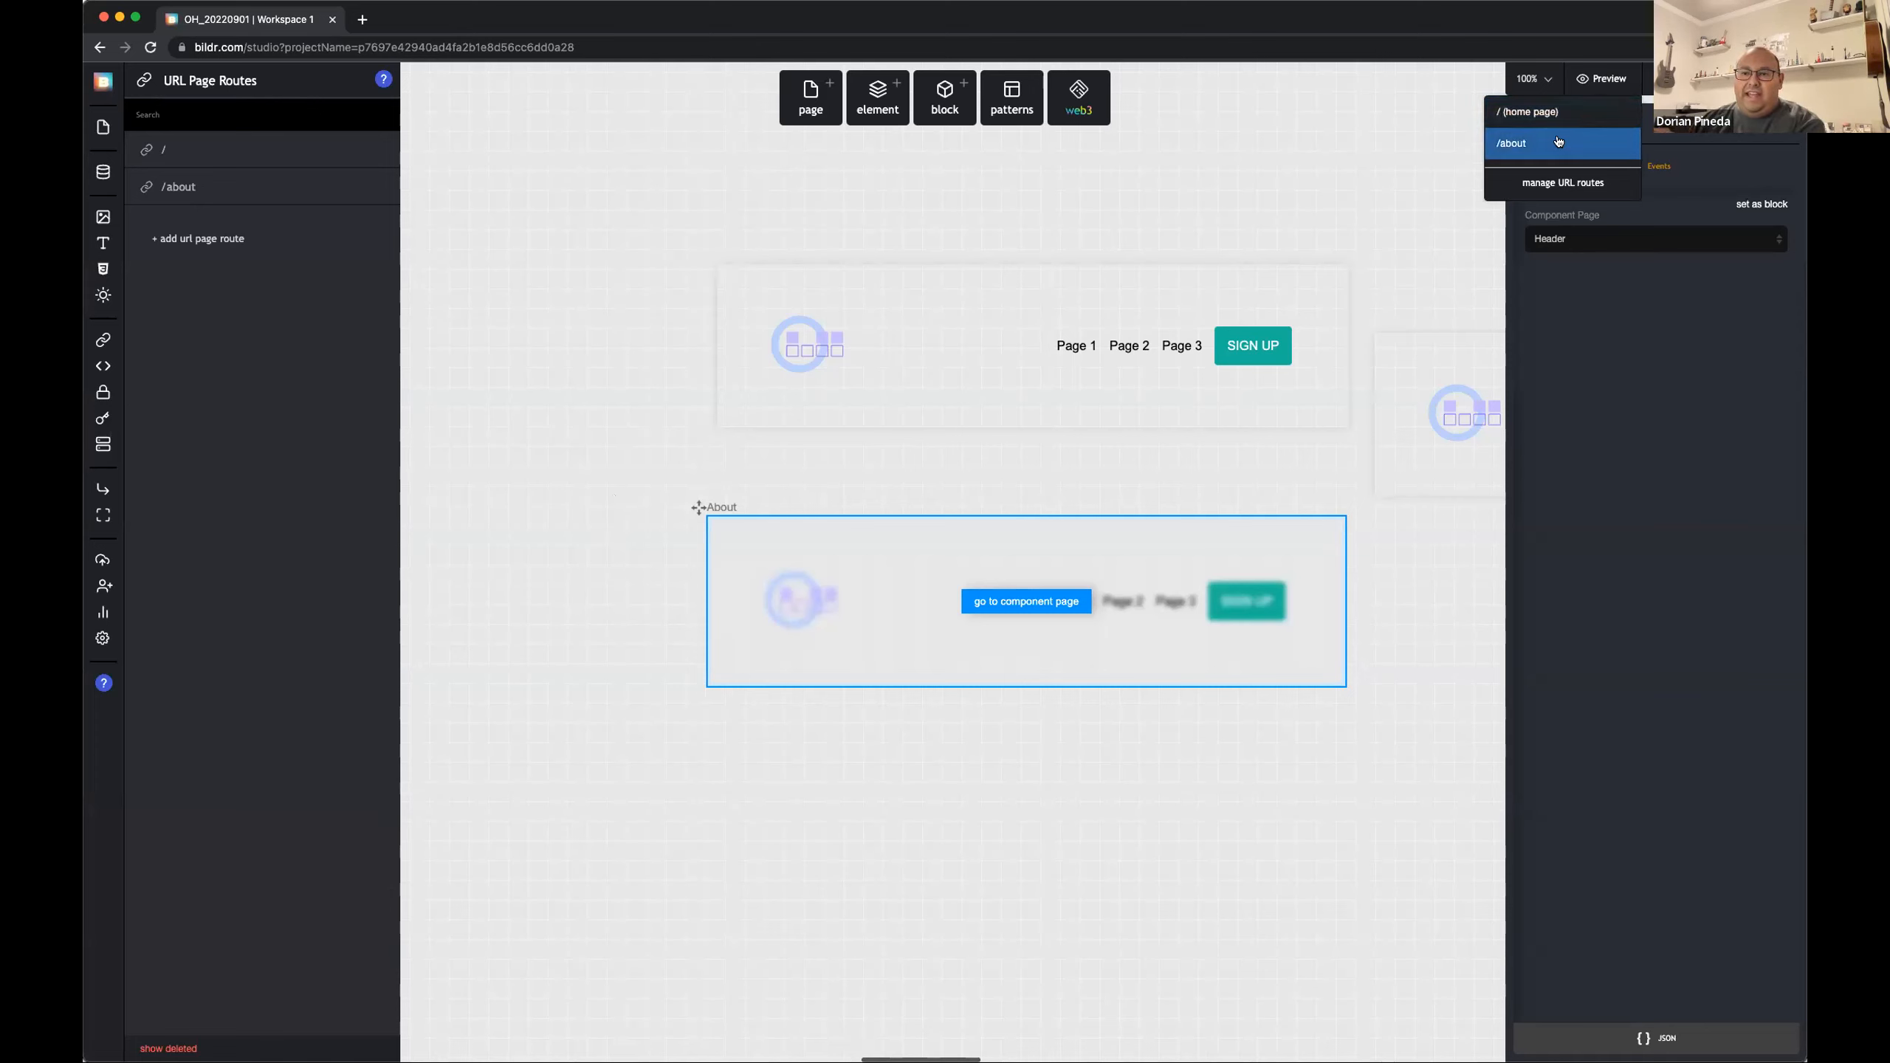
scroll(1202, 370, "right", 2)
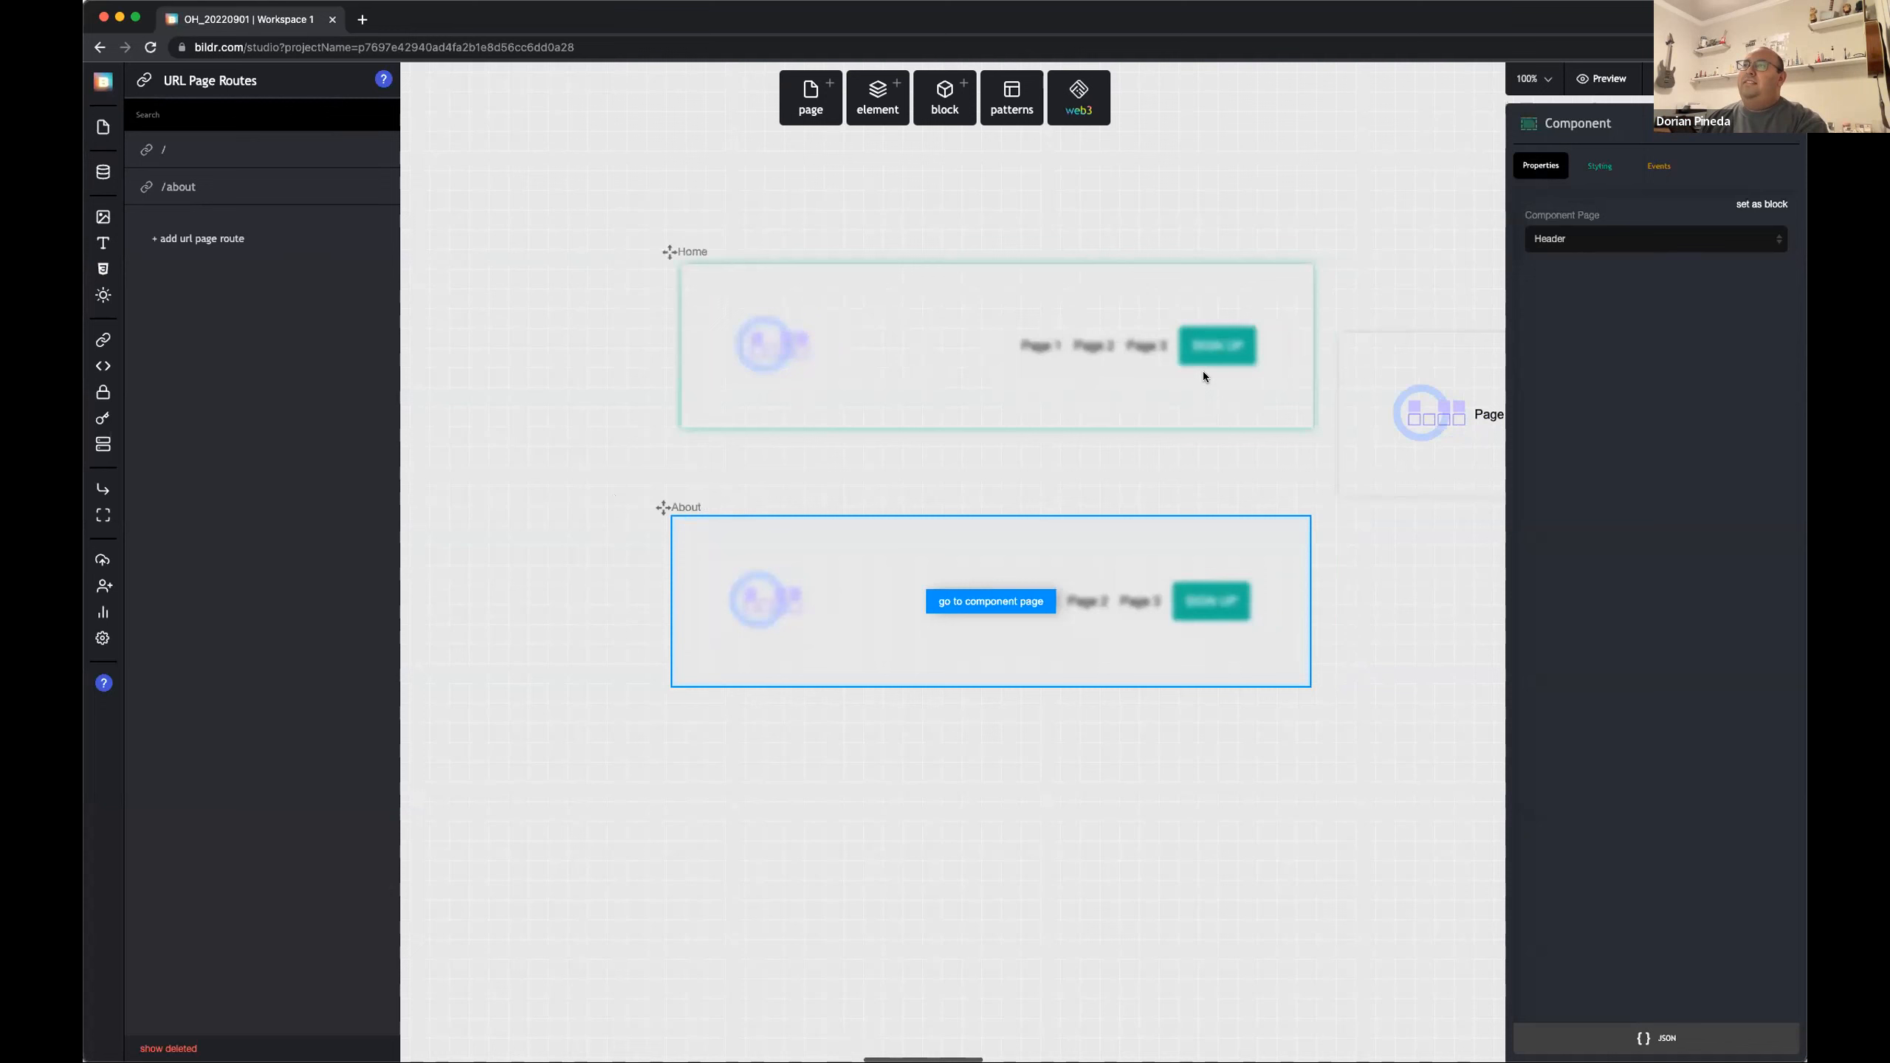
left_click(880, 374)
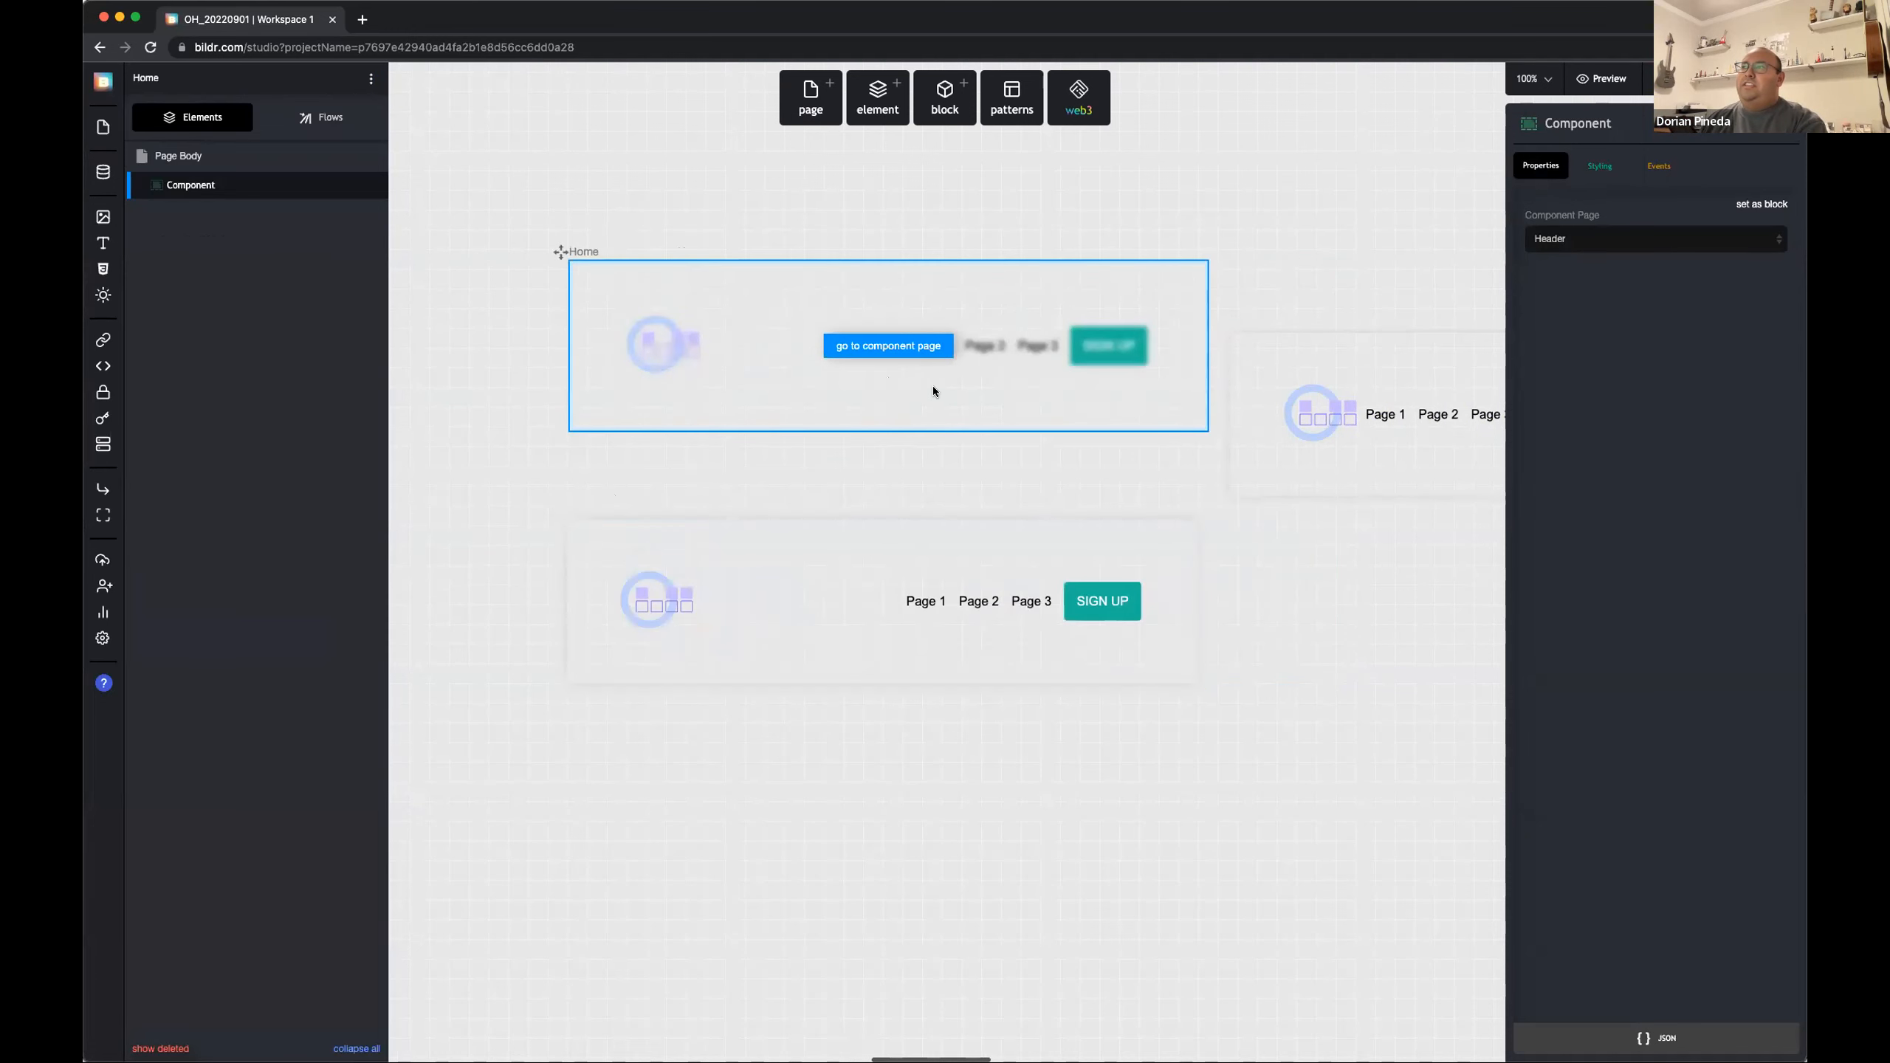
scroll(933, 386, "right", 4)
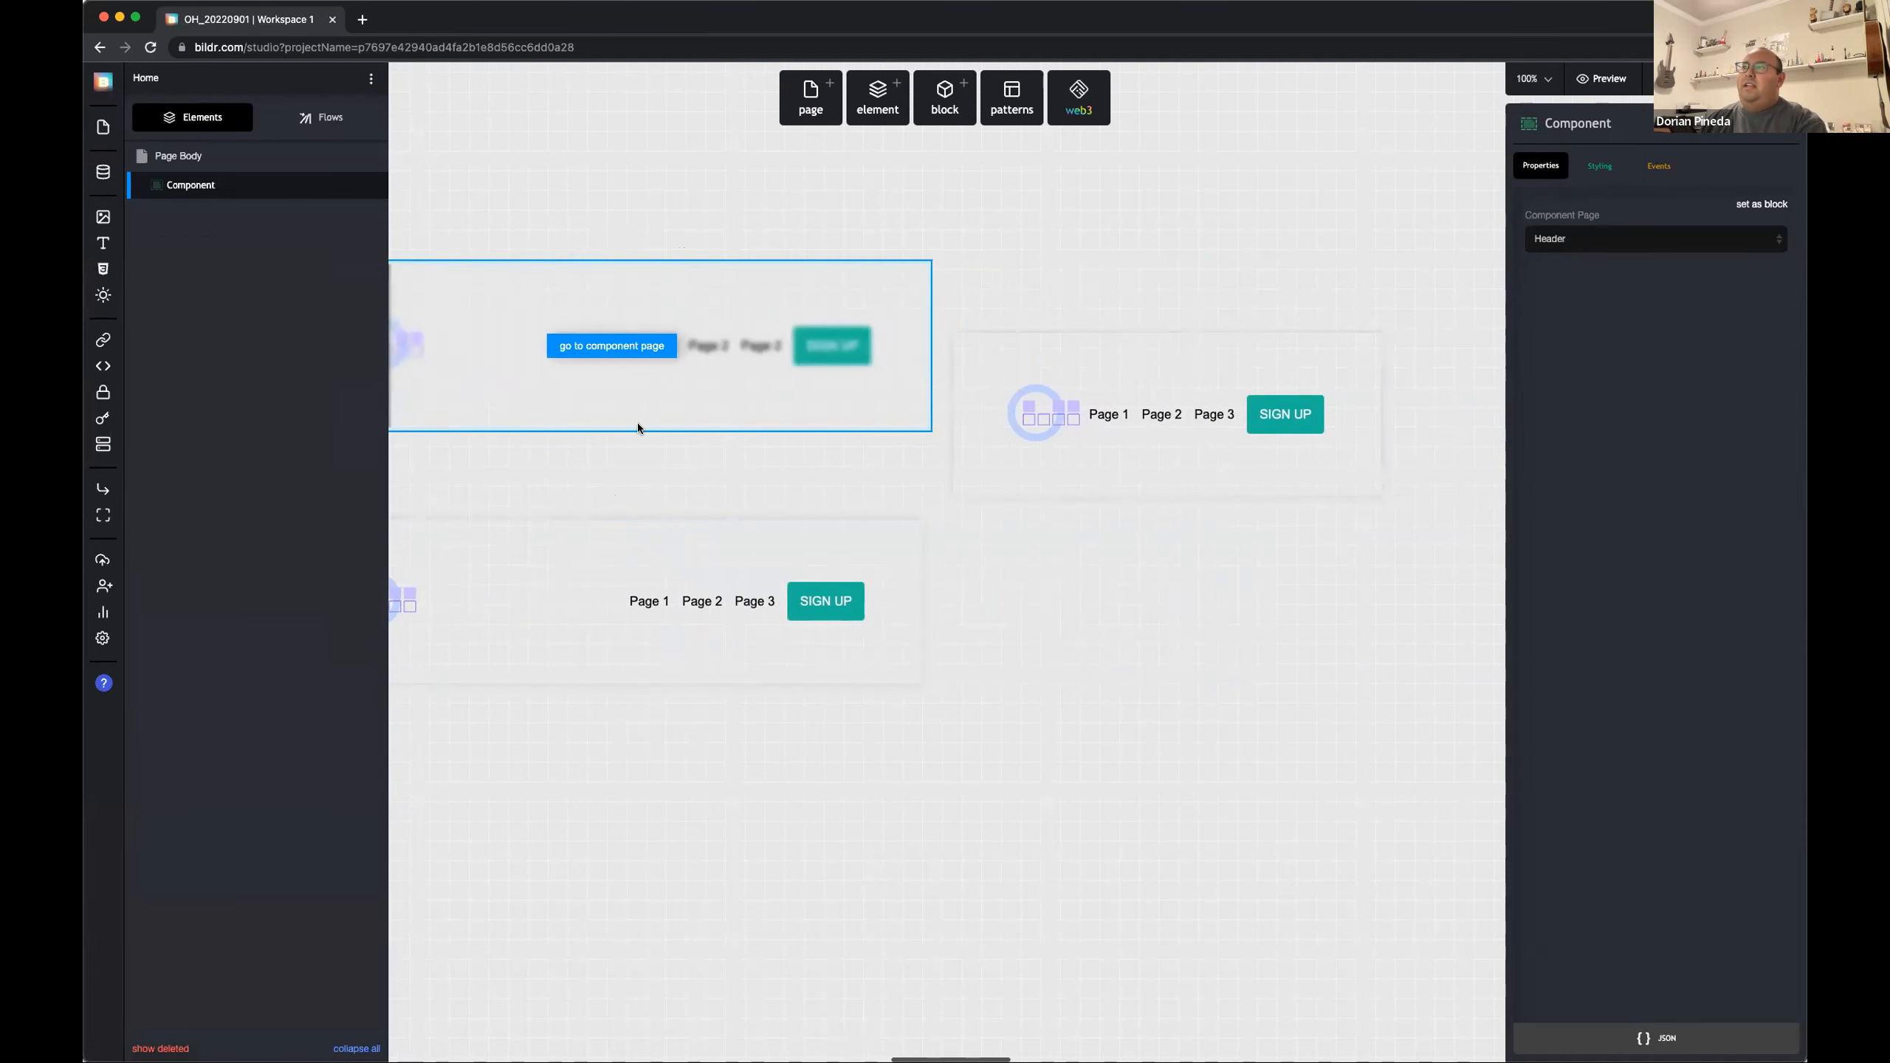
left_click(1280, 427)
scroll(1280, 426, "left", 1)
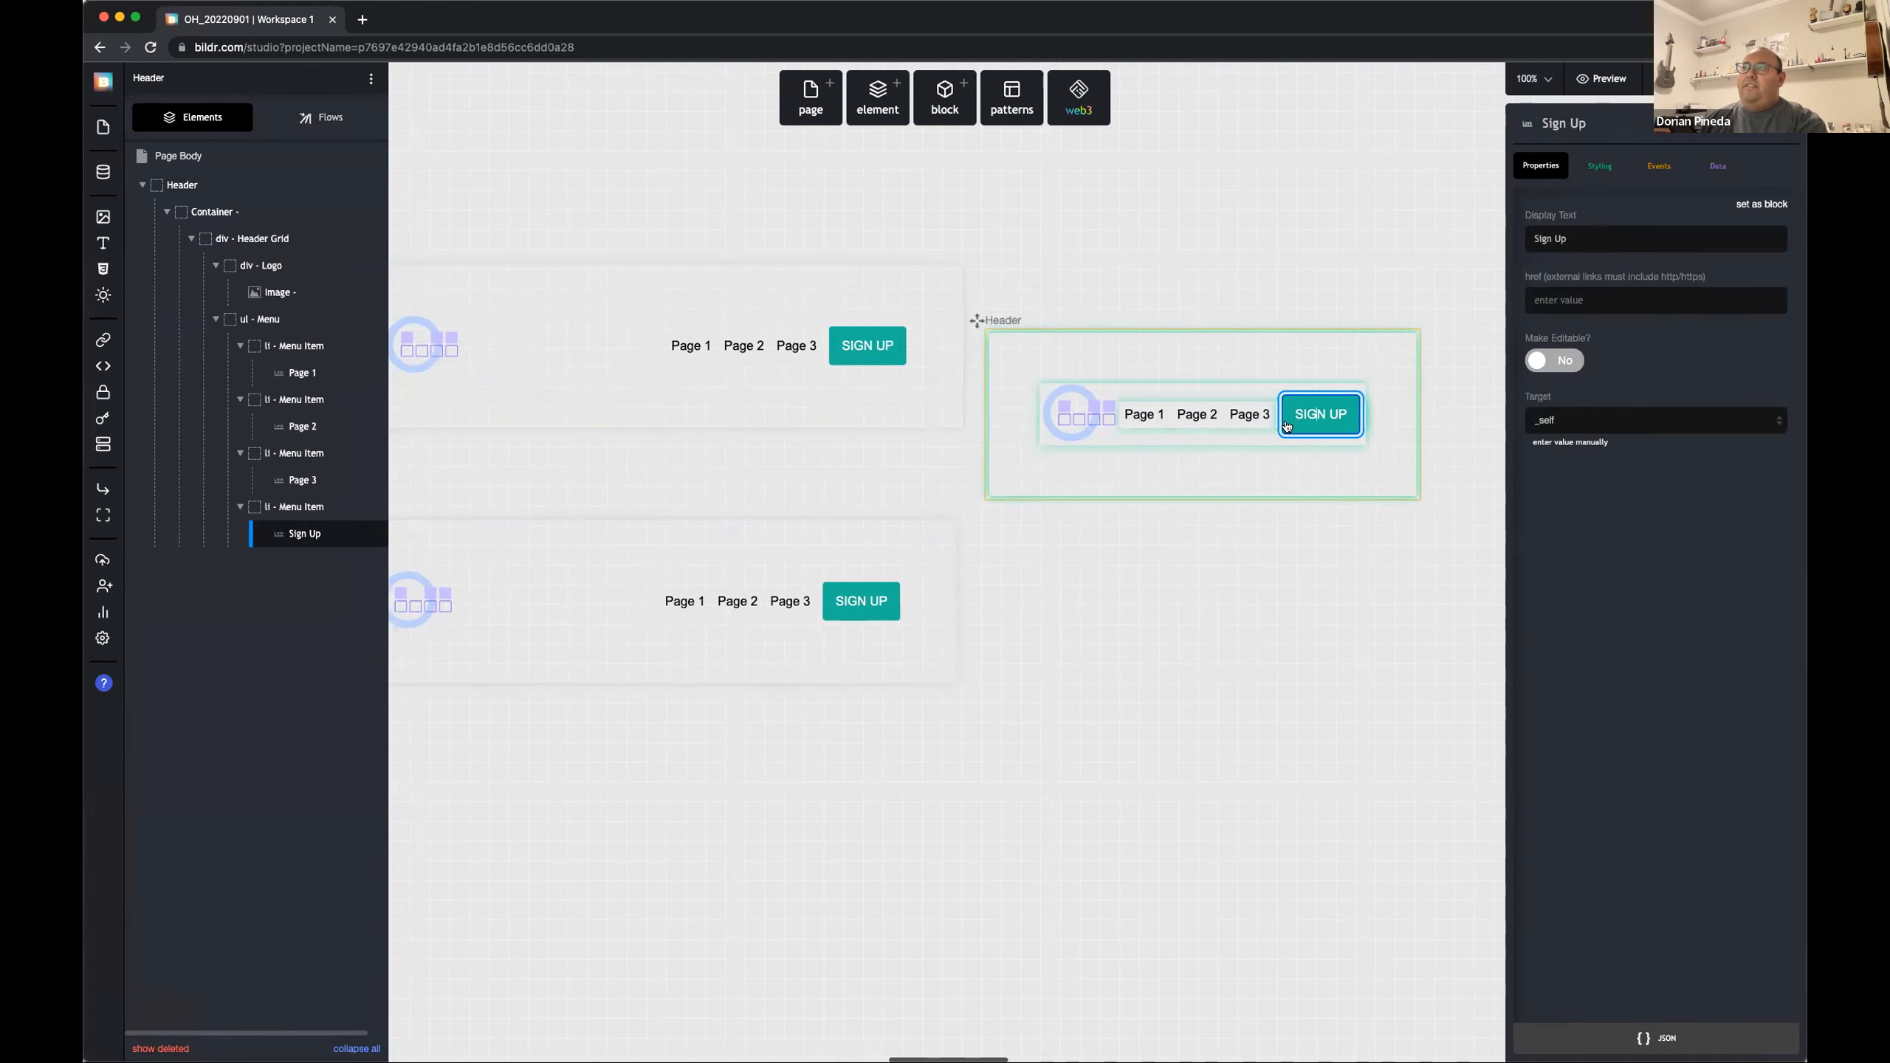
scroll(841, 175, "right", 1)
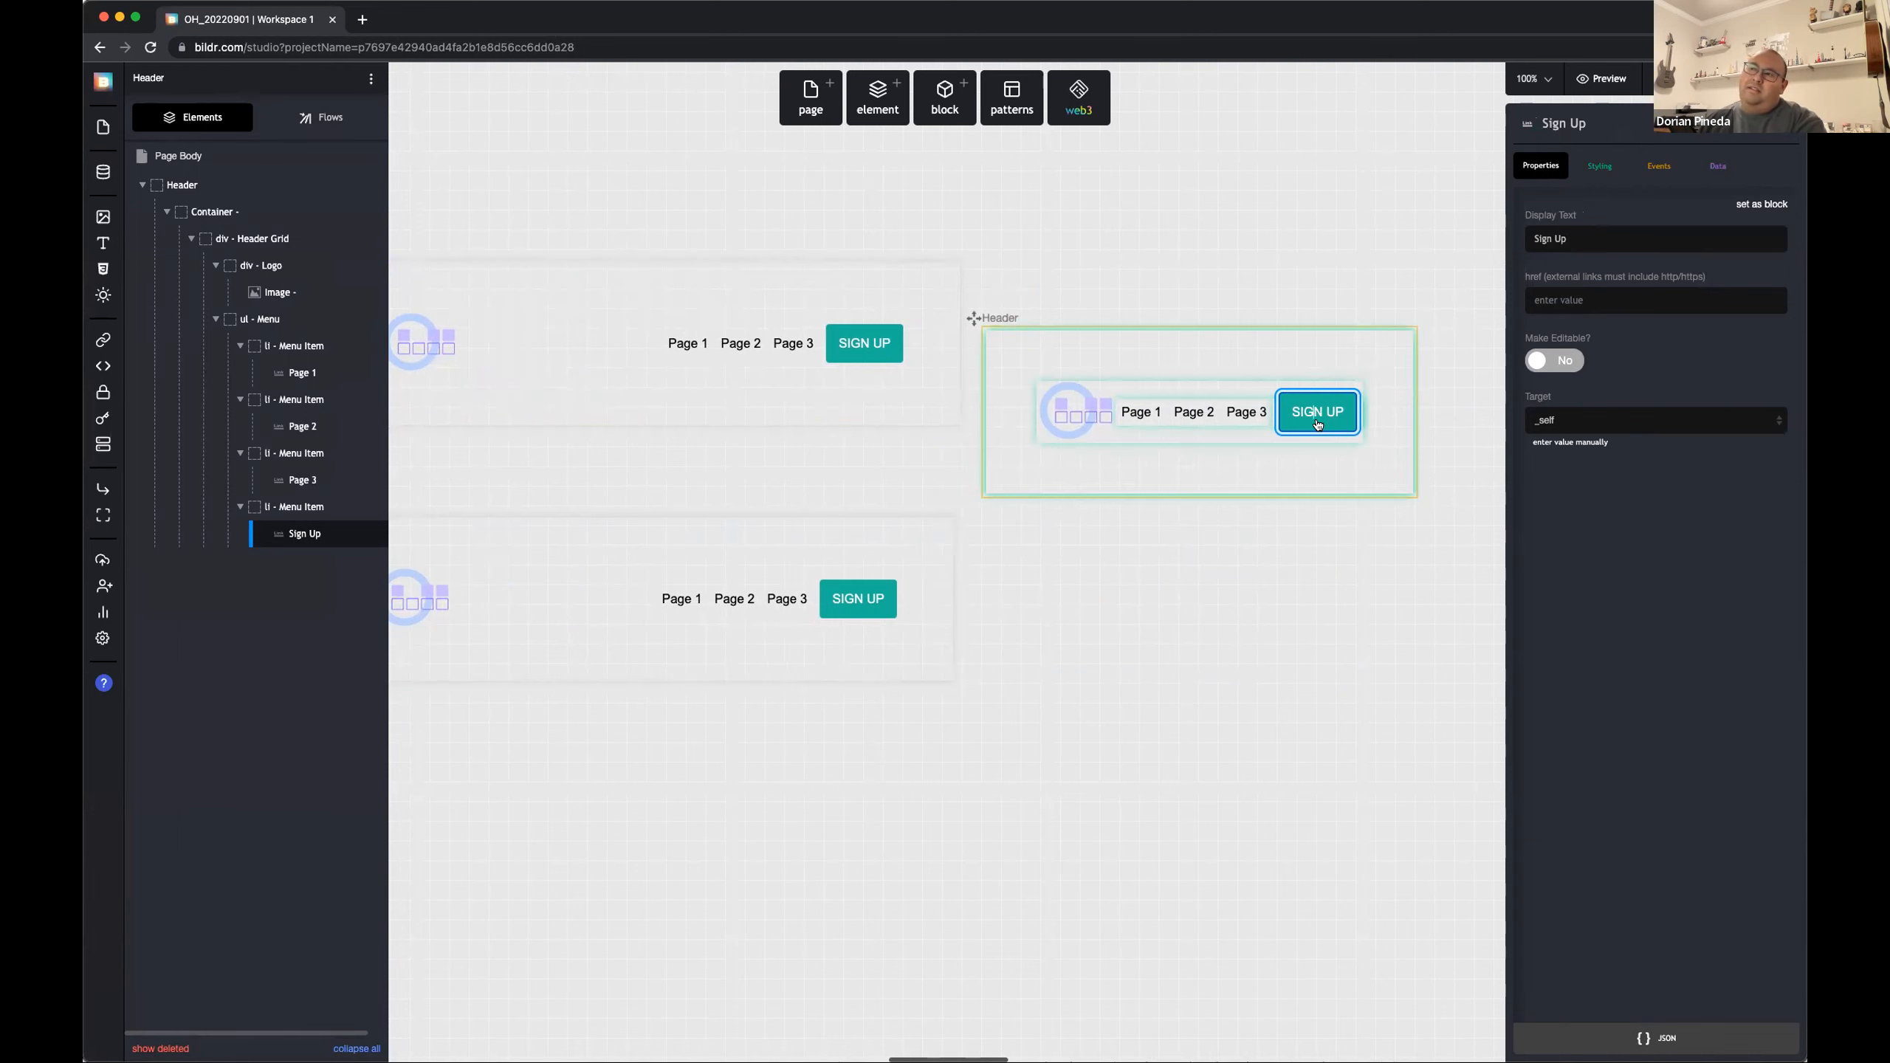
scroll(1318, 426, "up", 1)
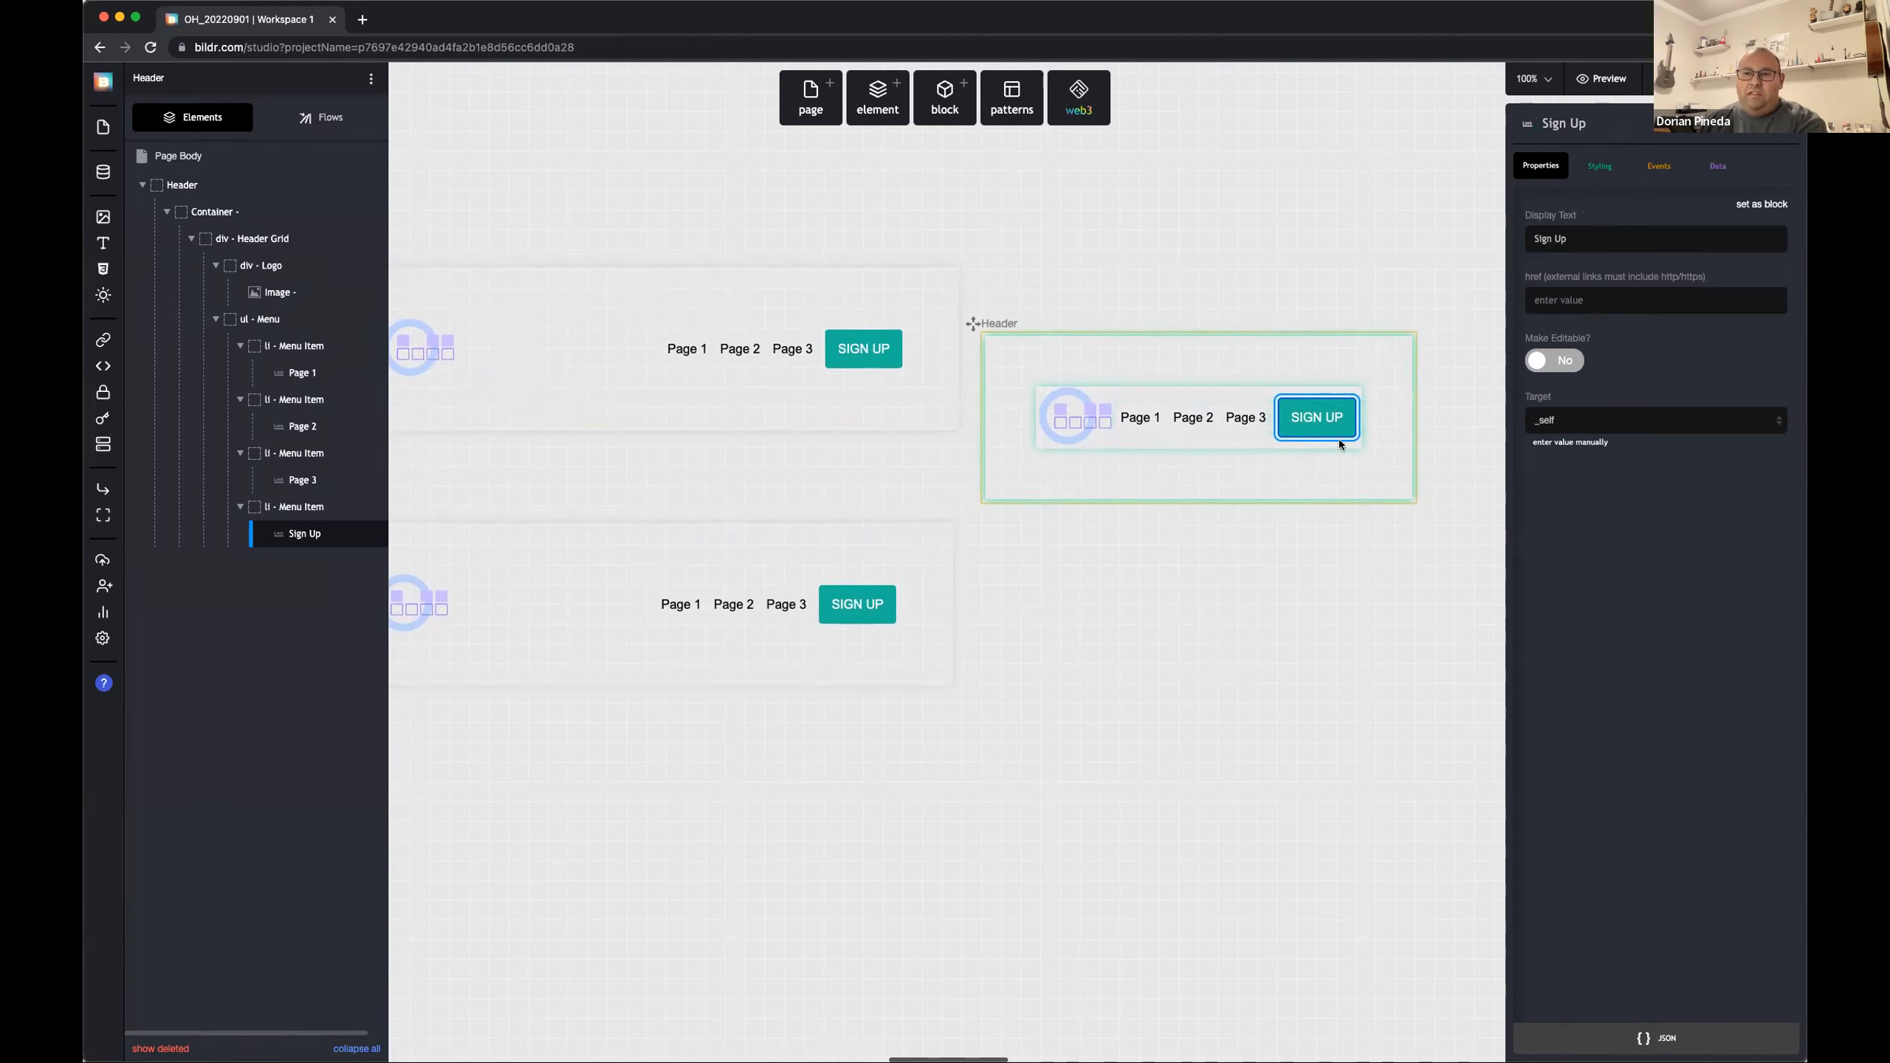
Step: Move the Header page slightly up and farther away from Home on the canvas, and select its Container
left_click_drag(972, 324, 1033, 261)
scroll(1034, 260, "right", 3)
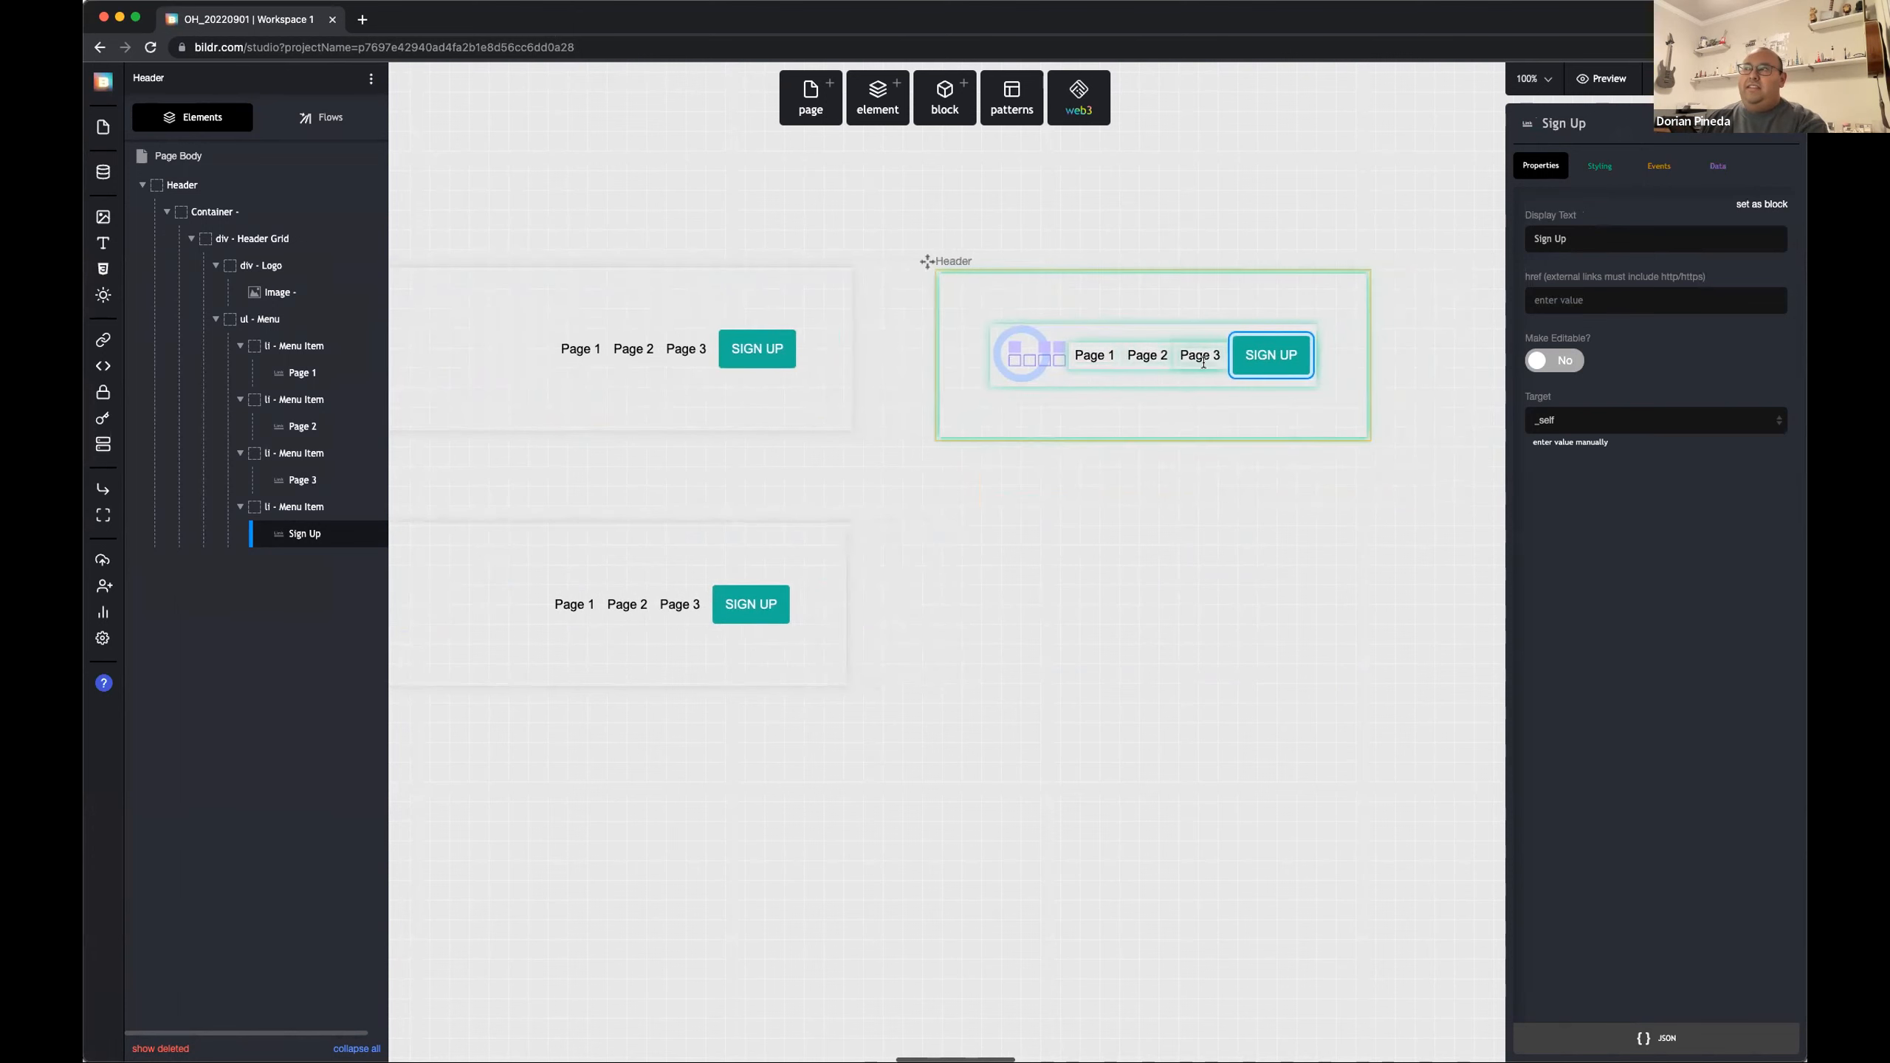
left_click(1255, 402)
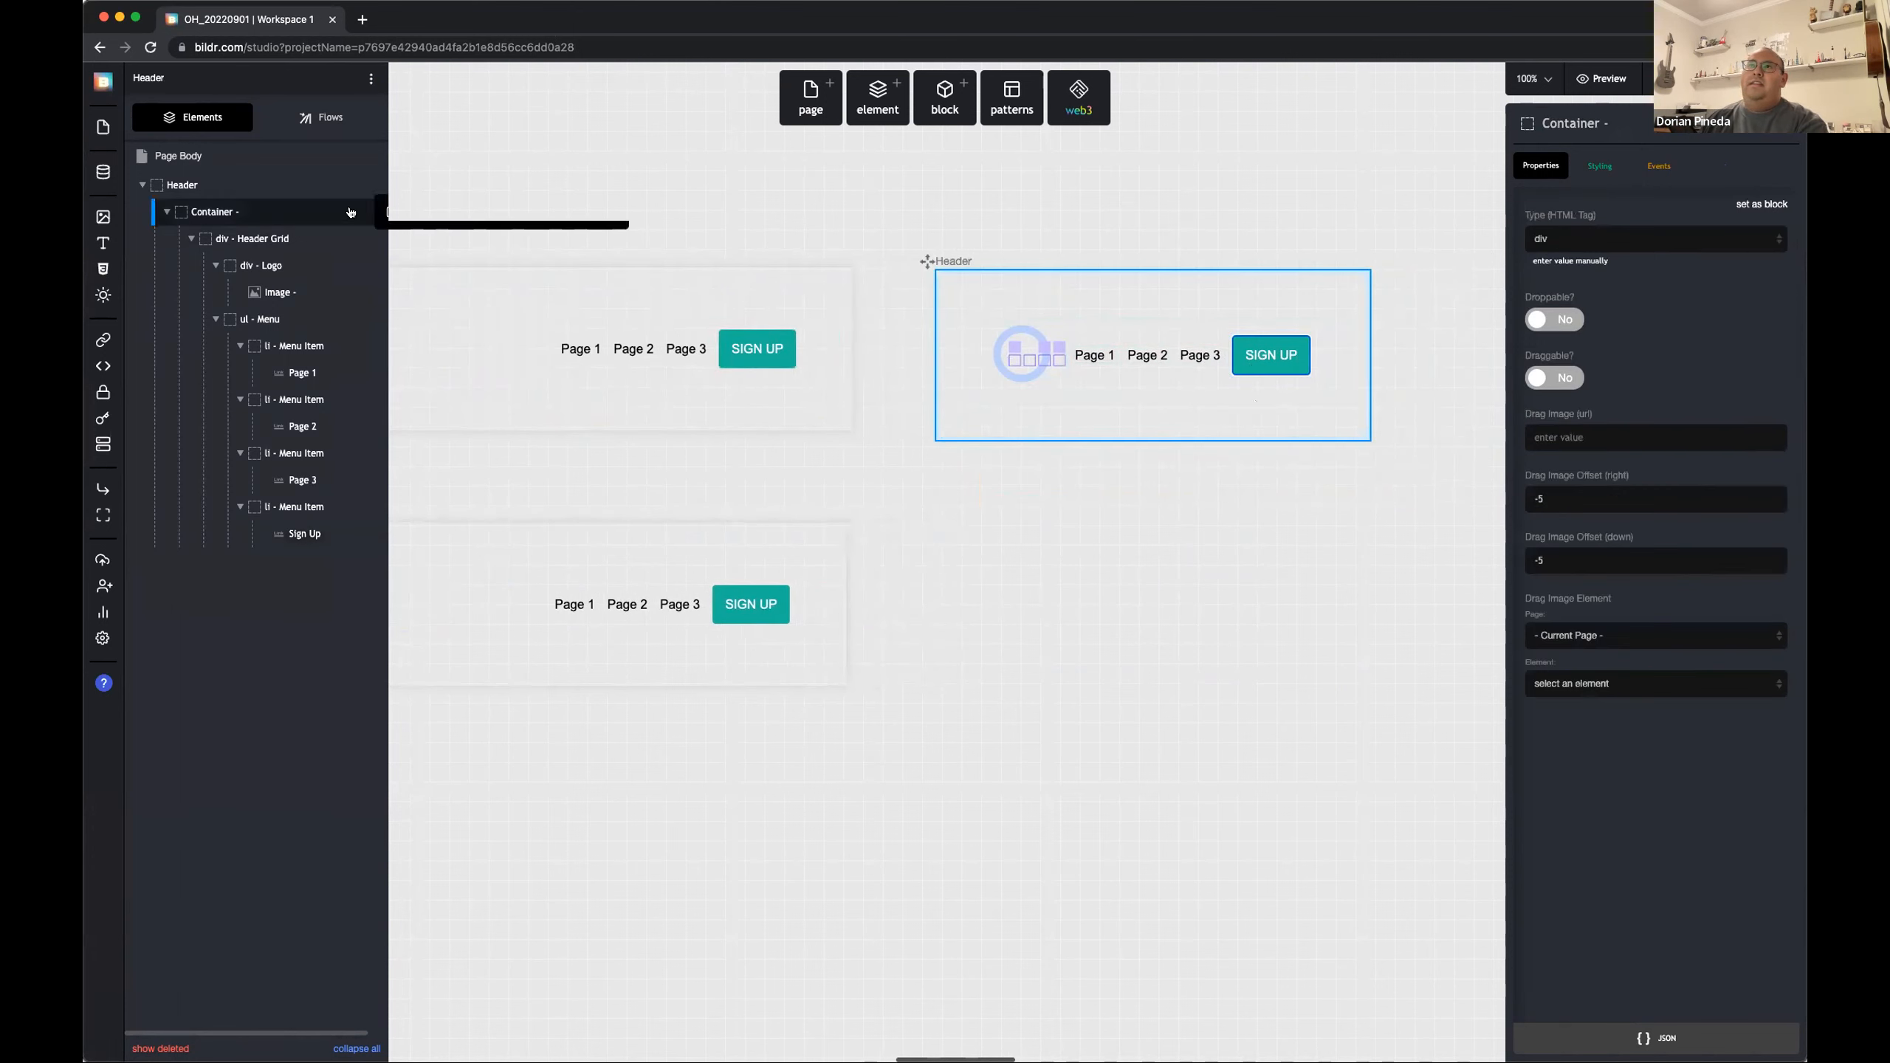
Step: Add a Condition - switch action to the Header page's Page Load flow
left_click(320, 116)
left_click(215, 296)
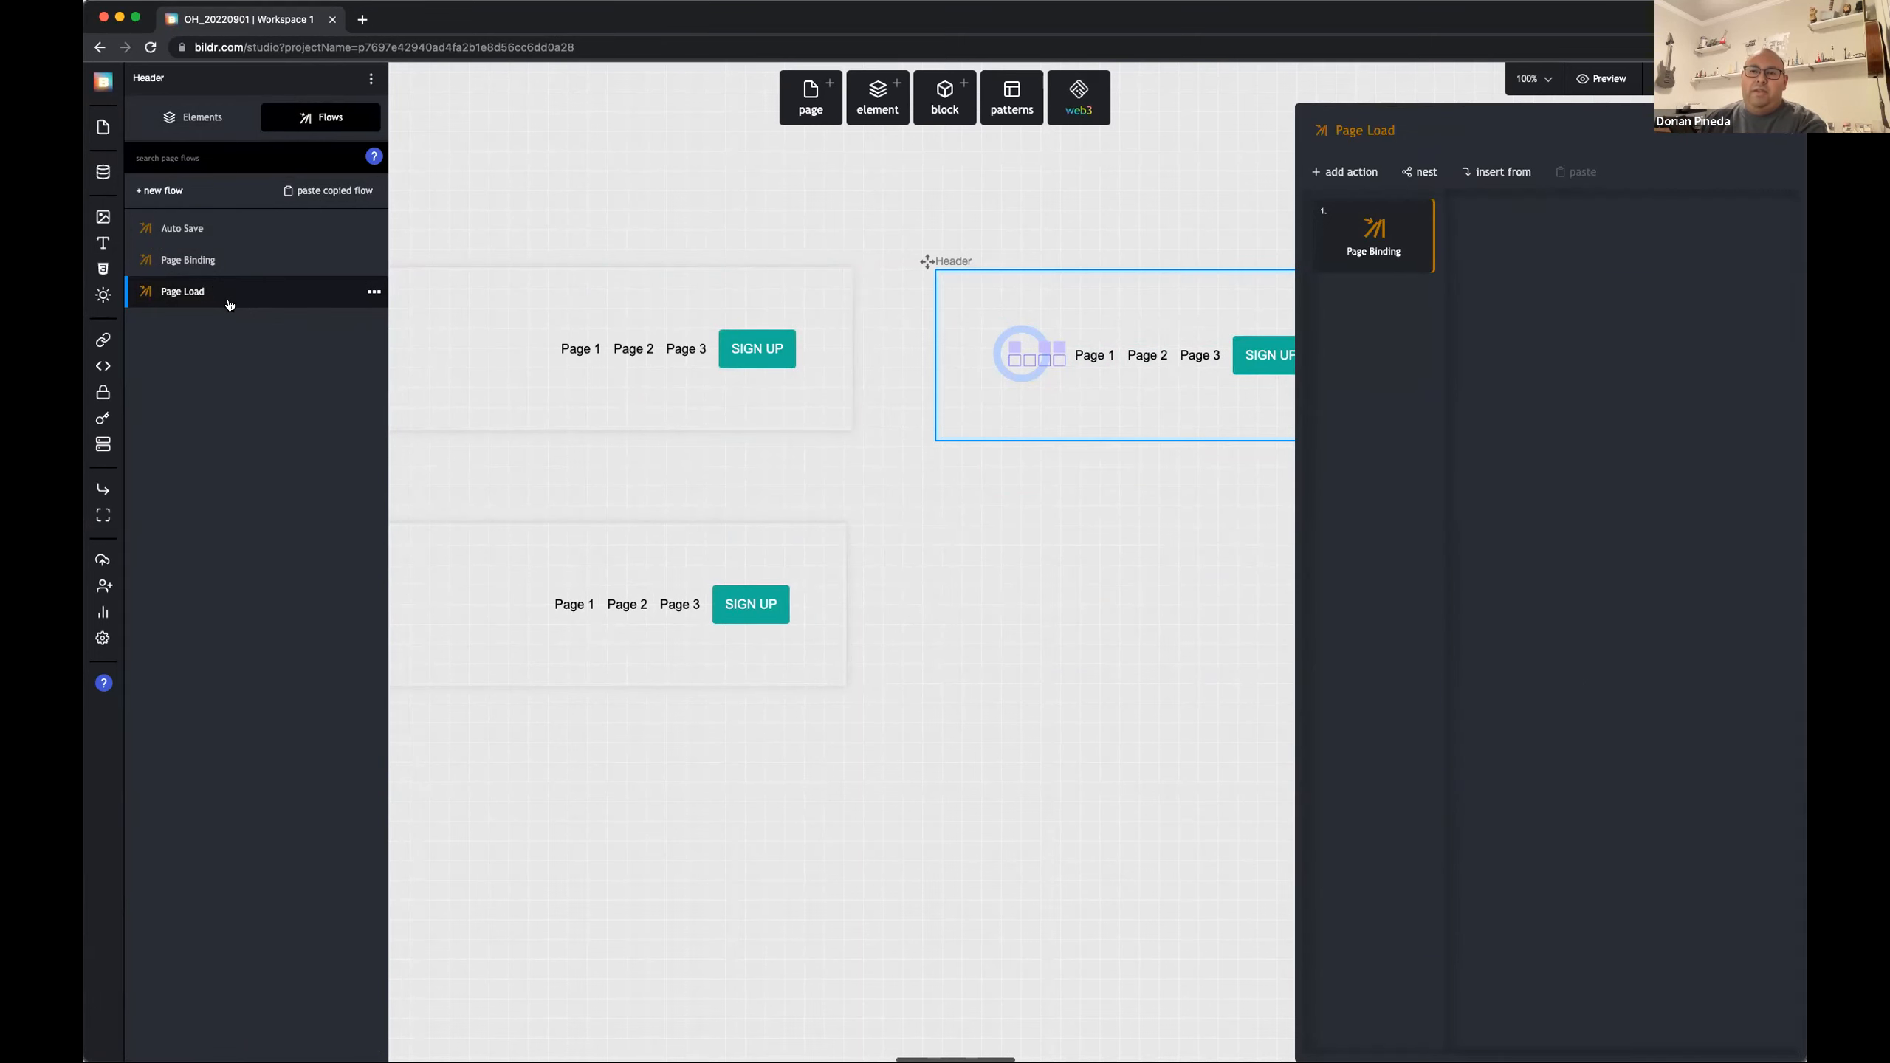
left_click(1354, 171)
type("condition")
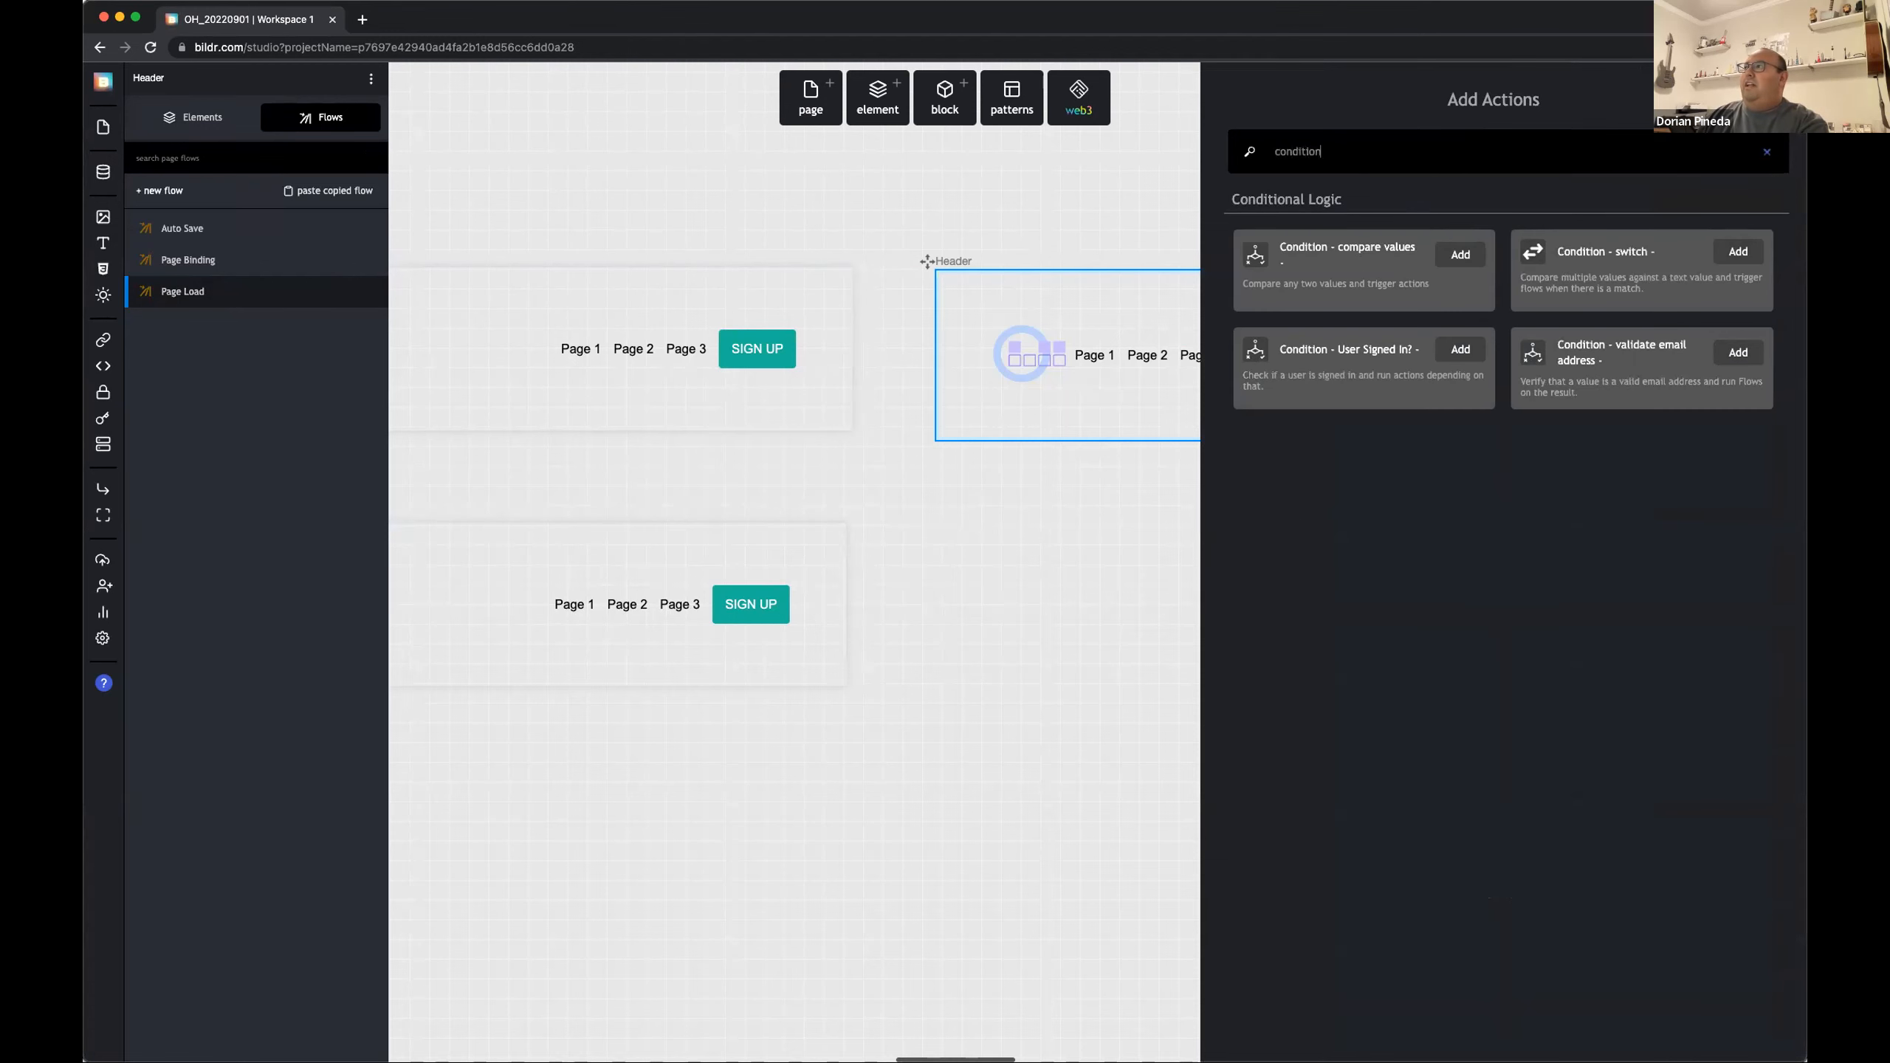
left_click(1738, 251)
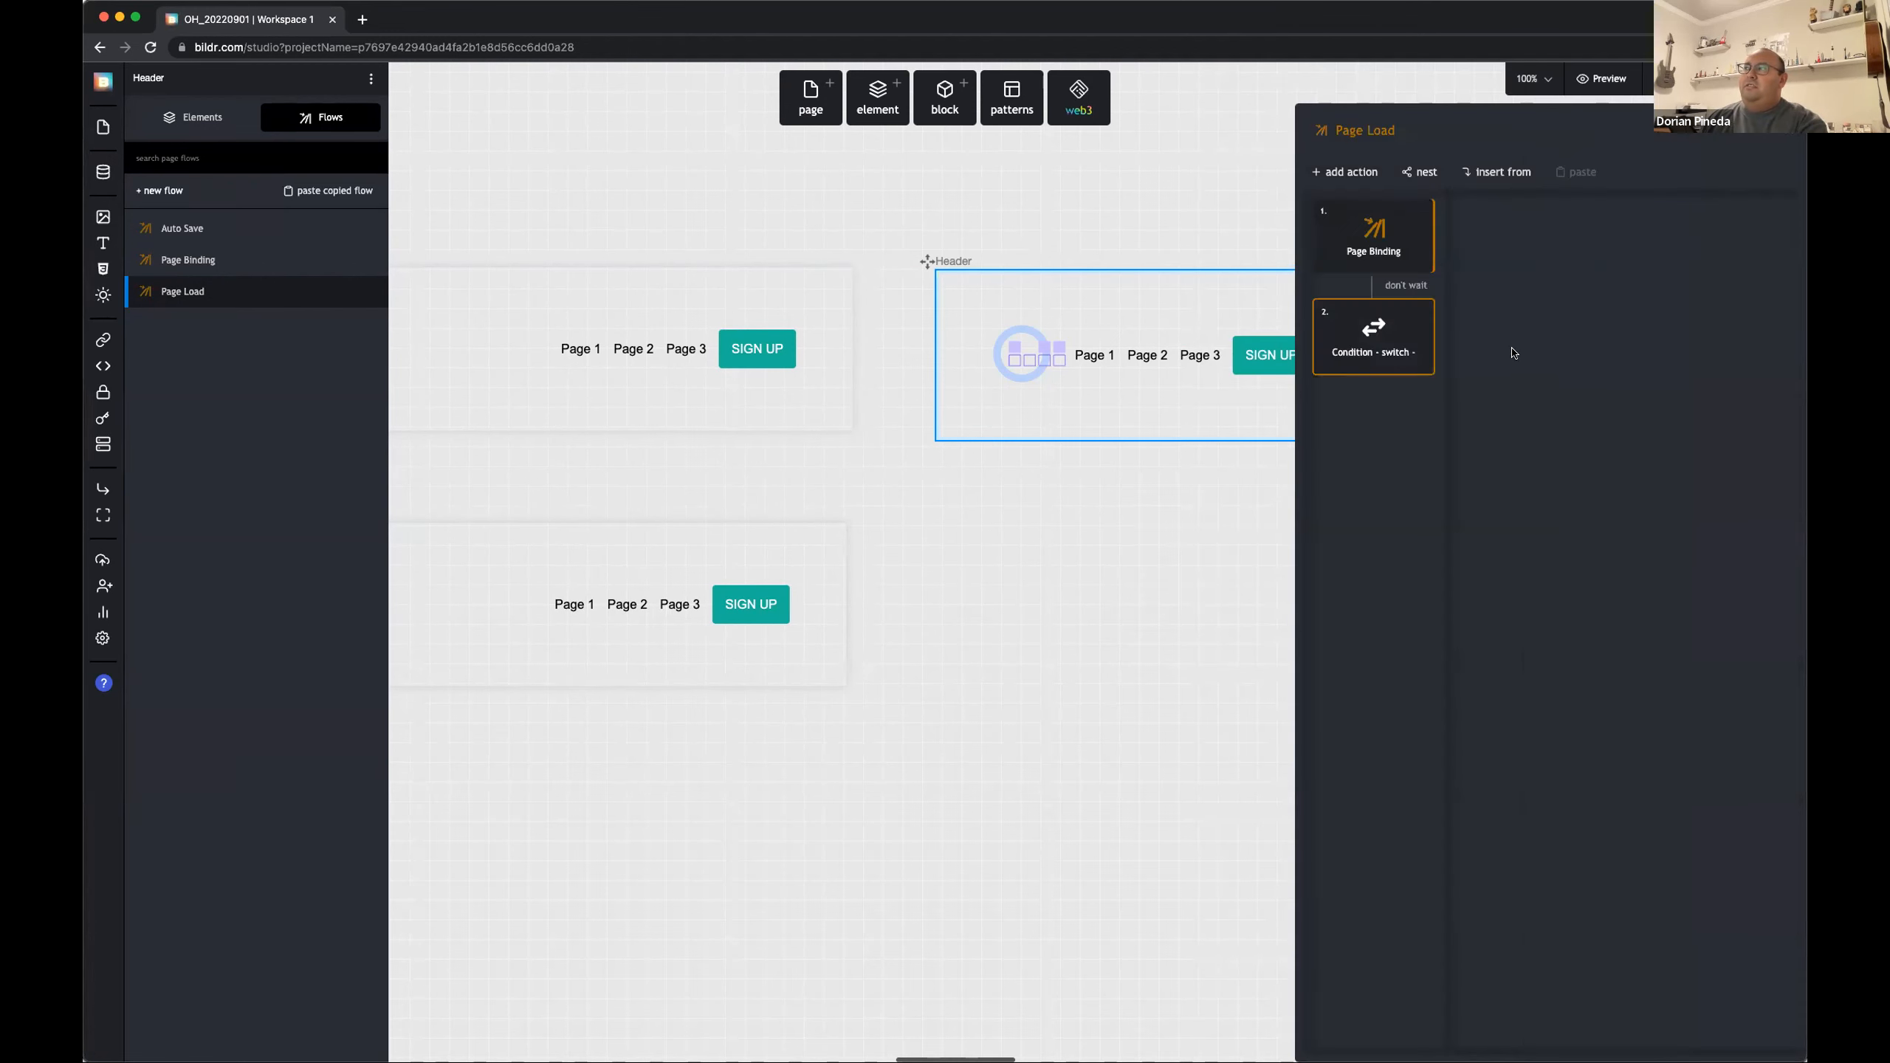
Step: Set the switch's test value to a Request of type Browser URL Query String with the query string name value
left_click(1744, 251)
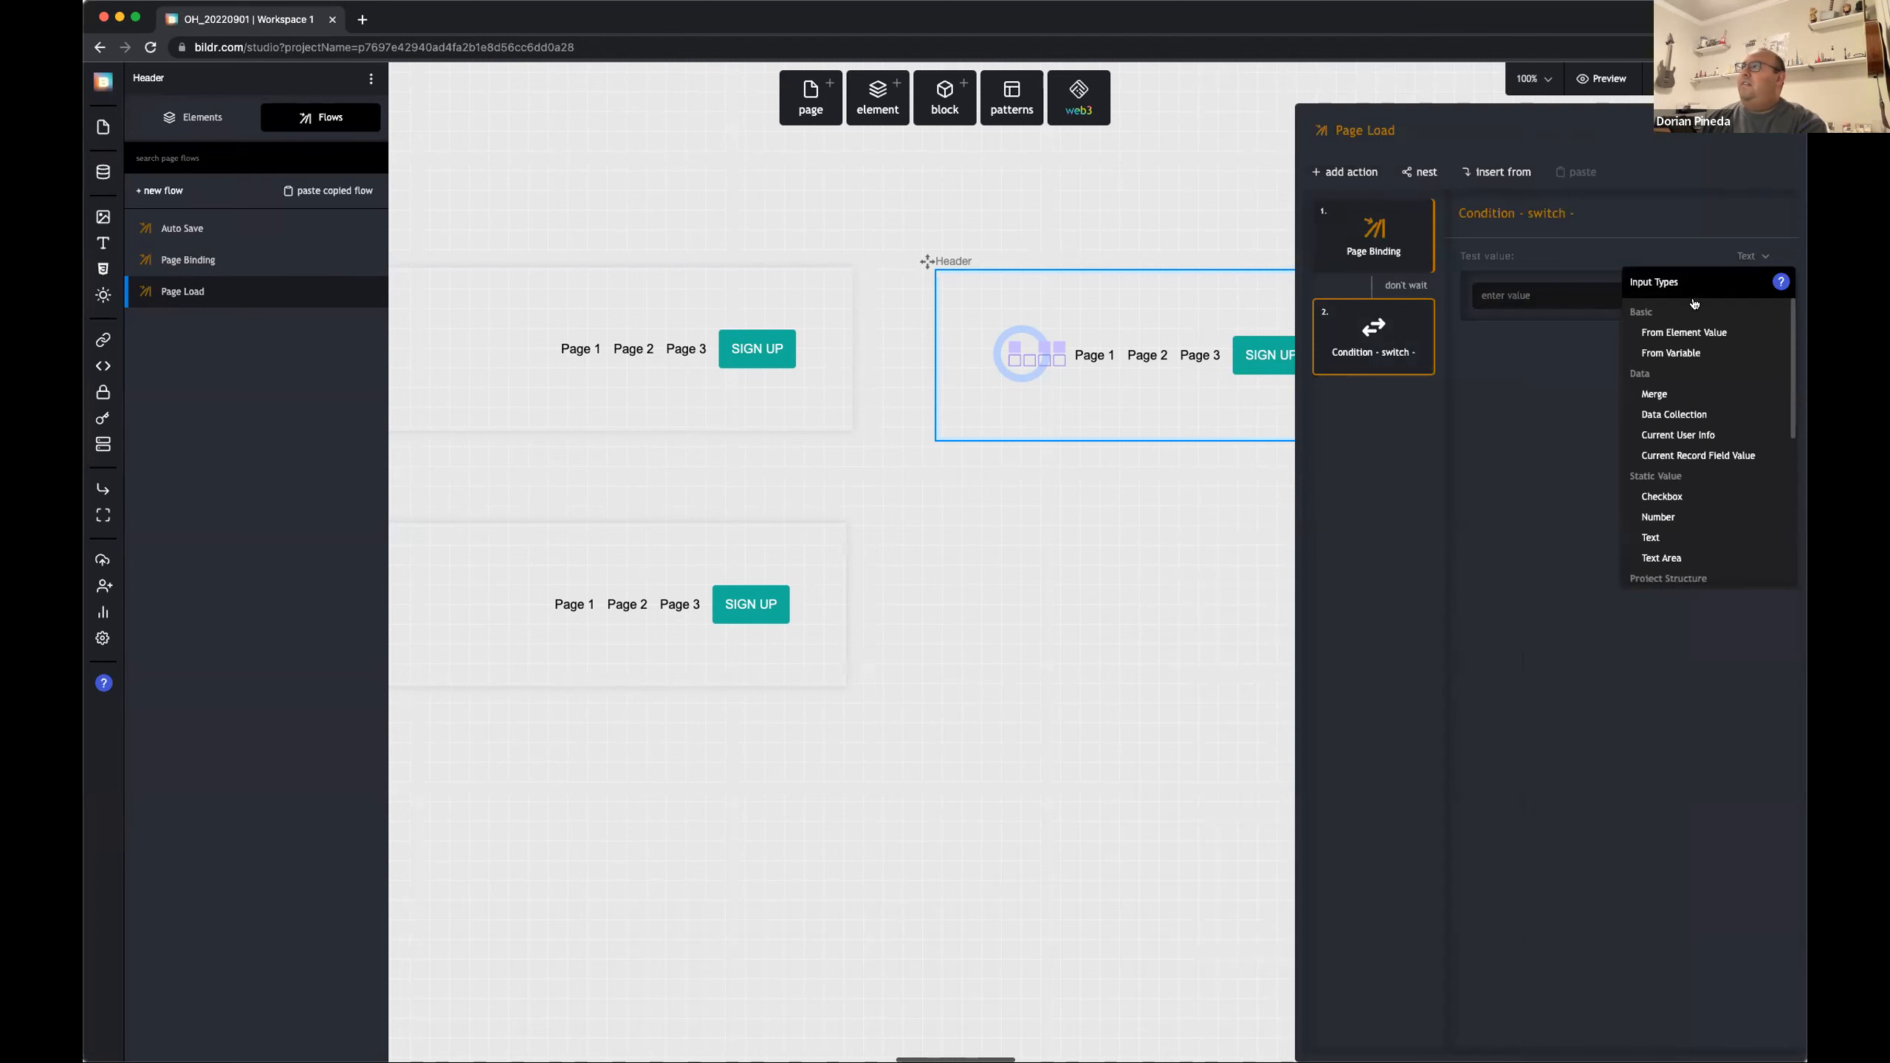
scroll(1704, 354, "down", 3)
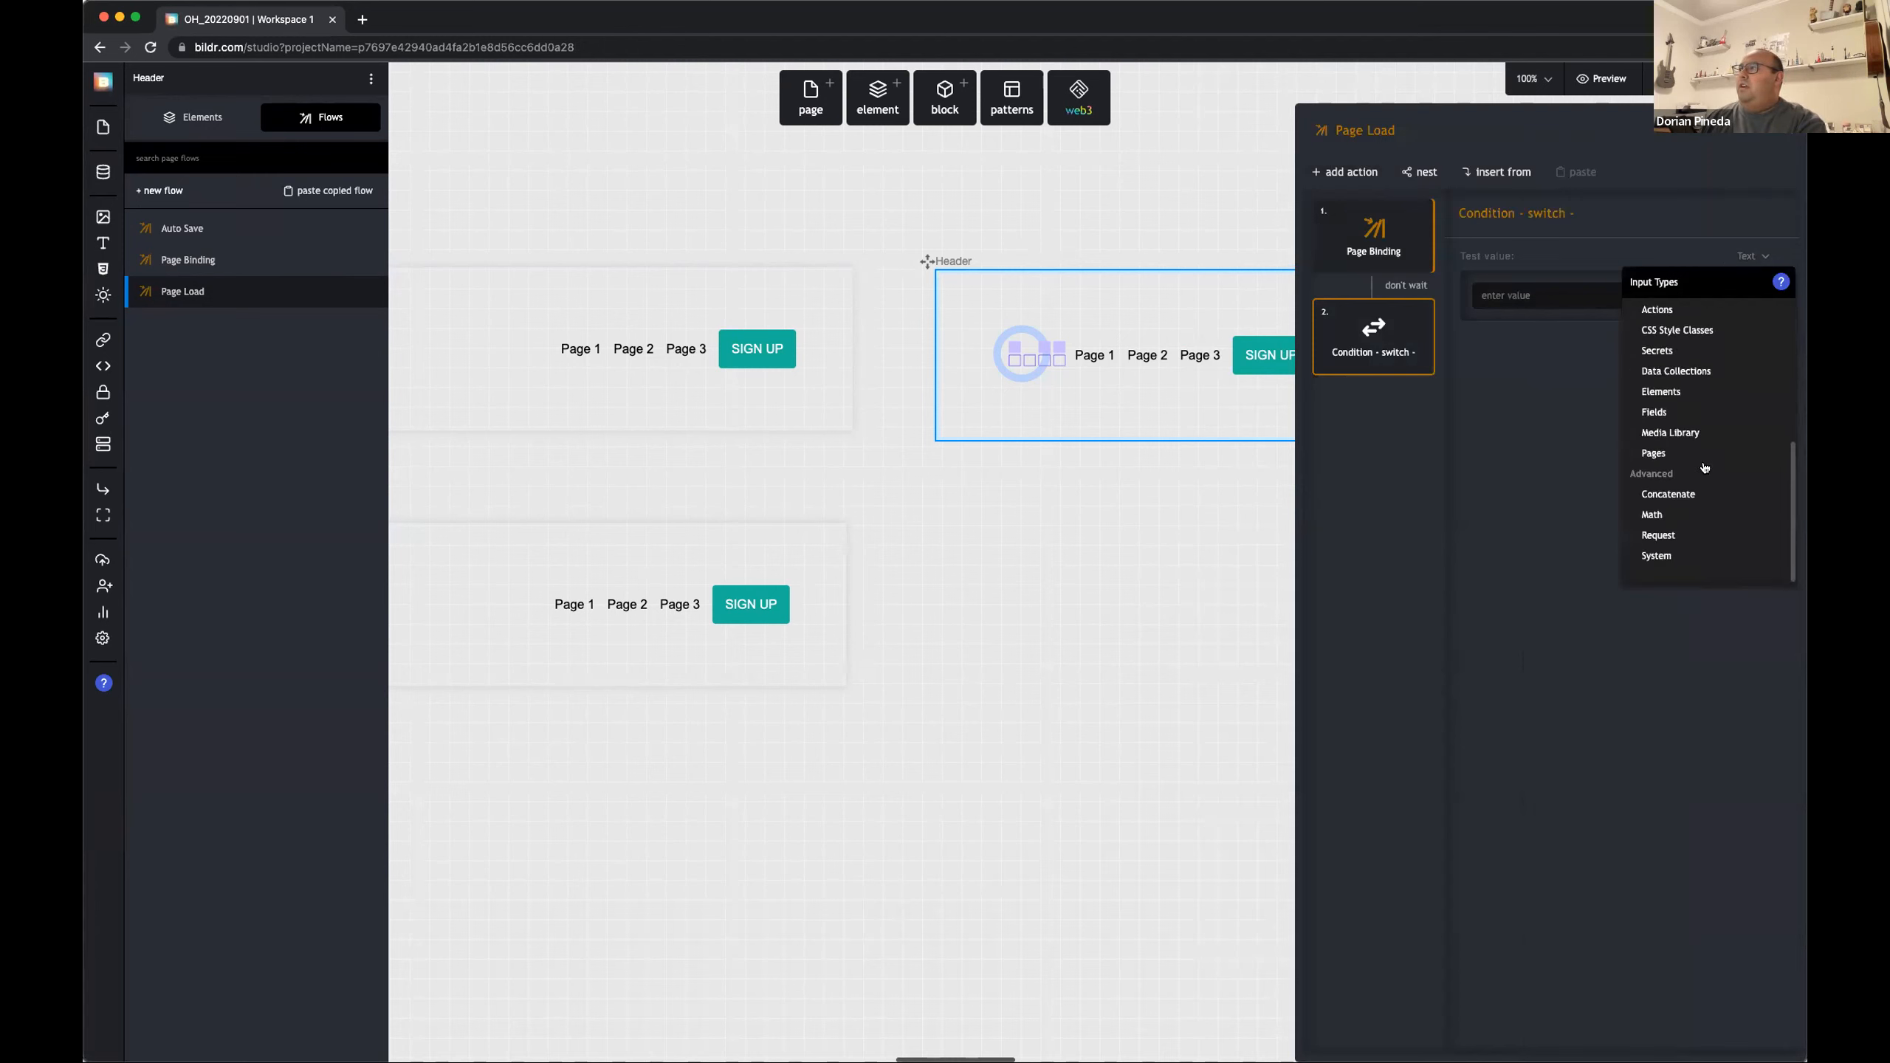
left_click(1714, 536)
left_click(1531, 320)
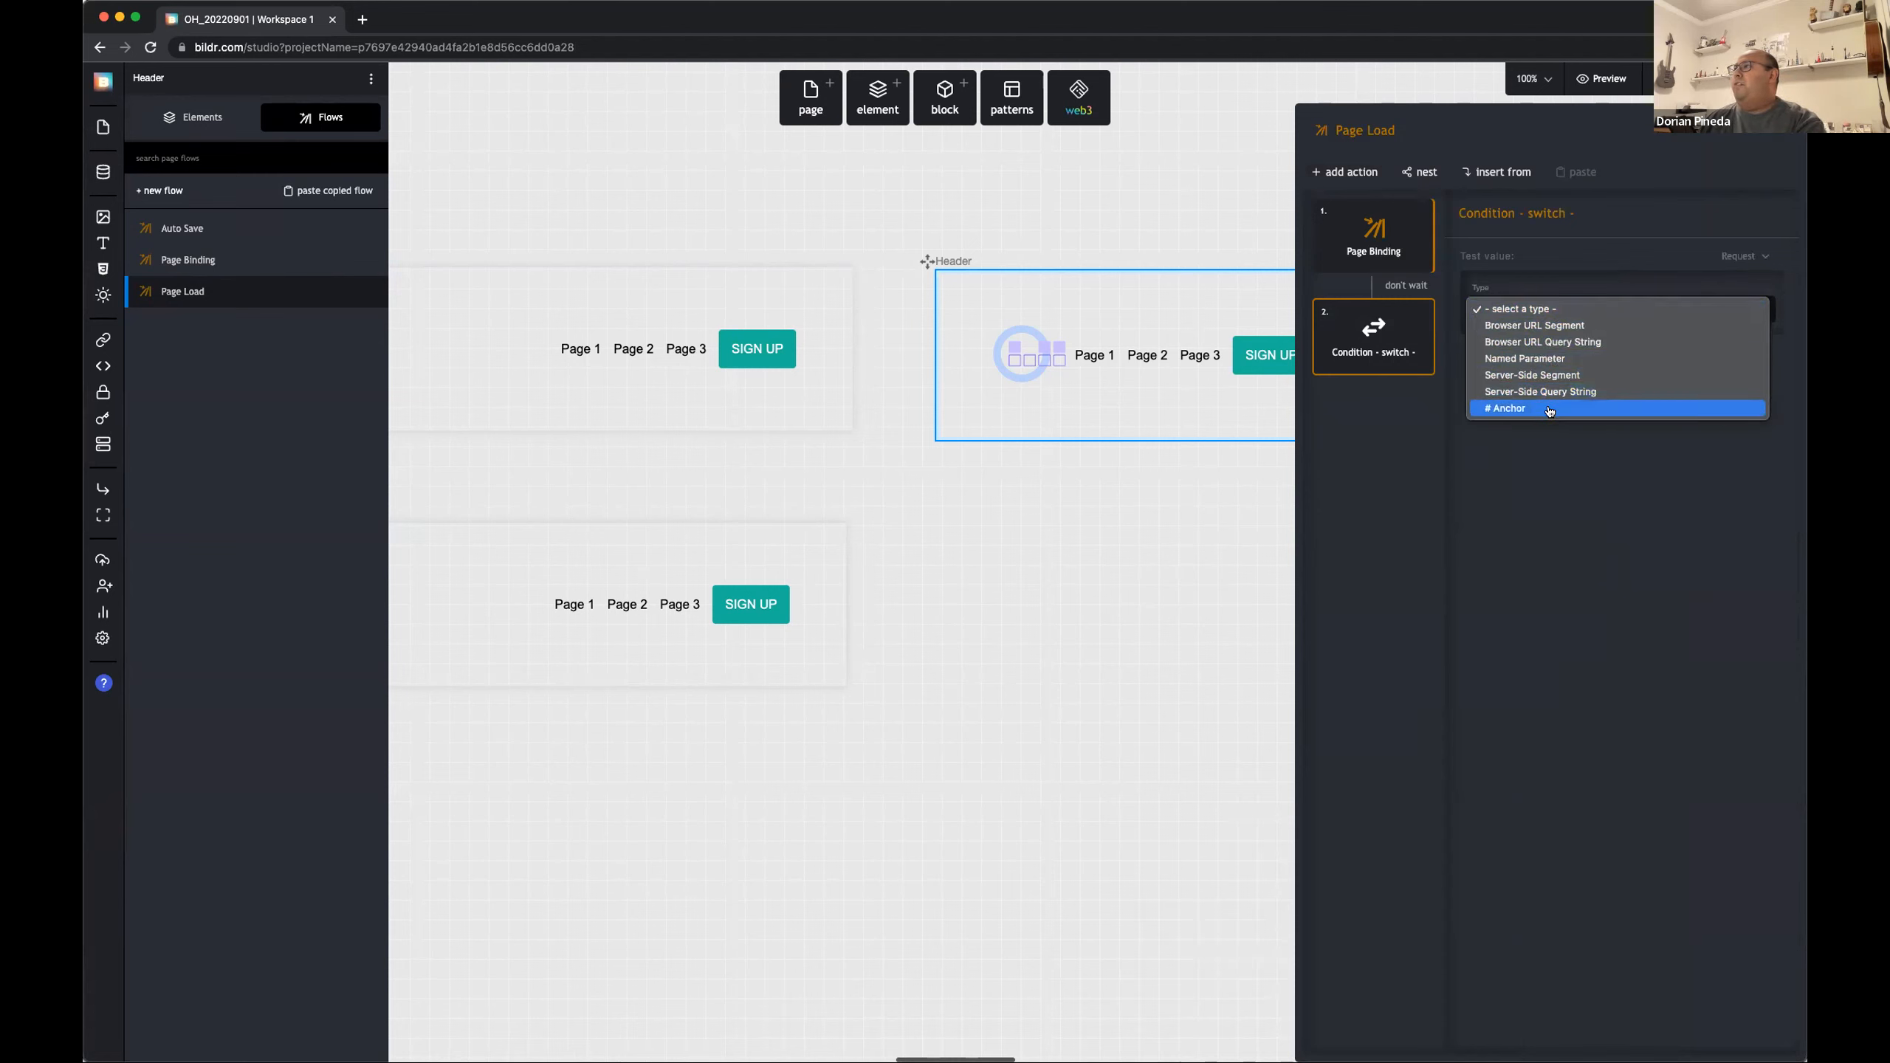
left_click(1570, 342)
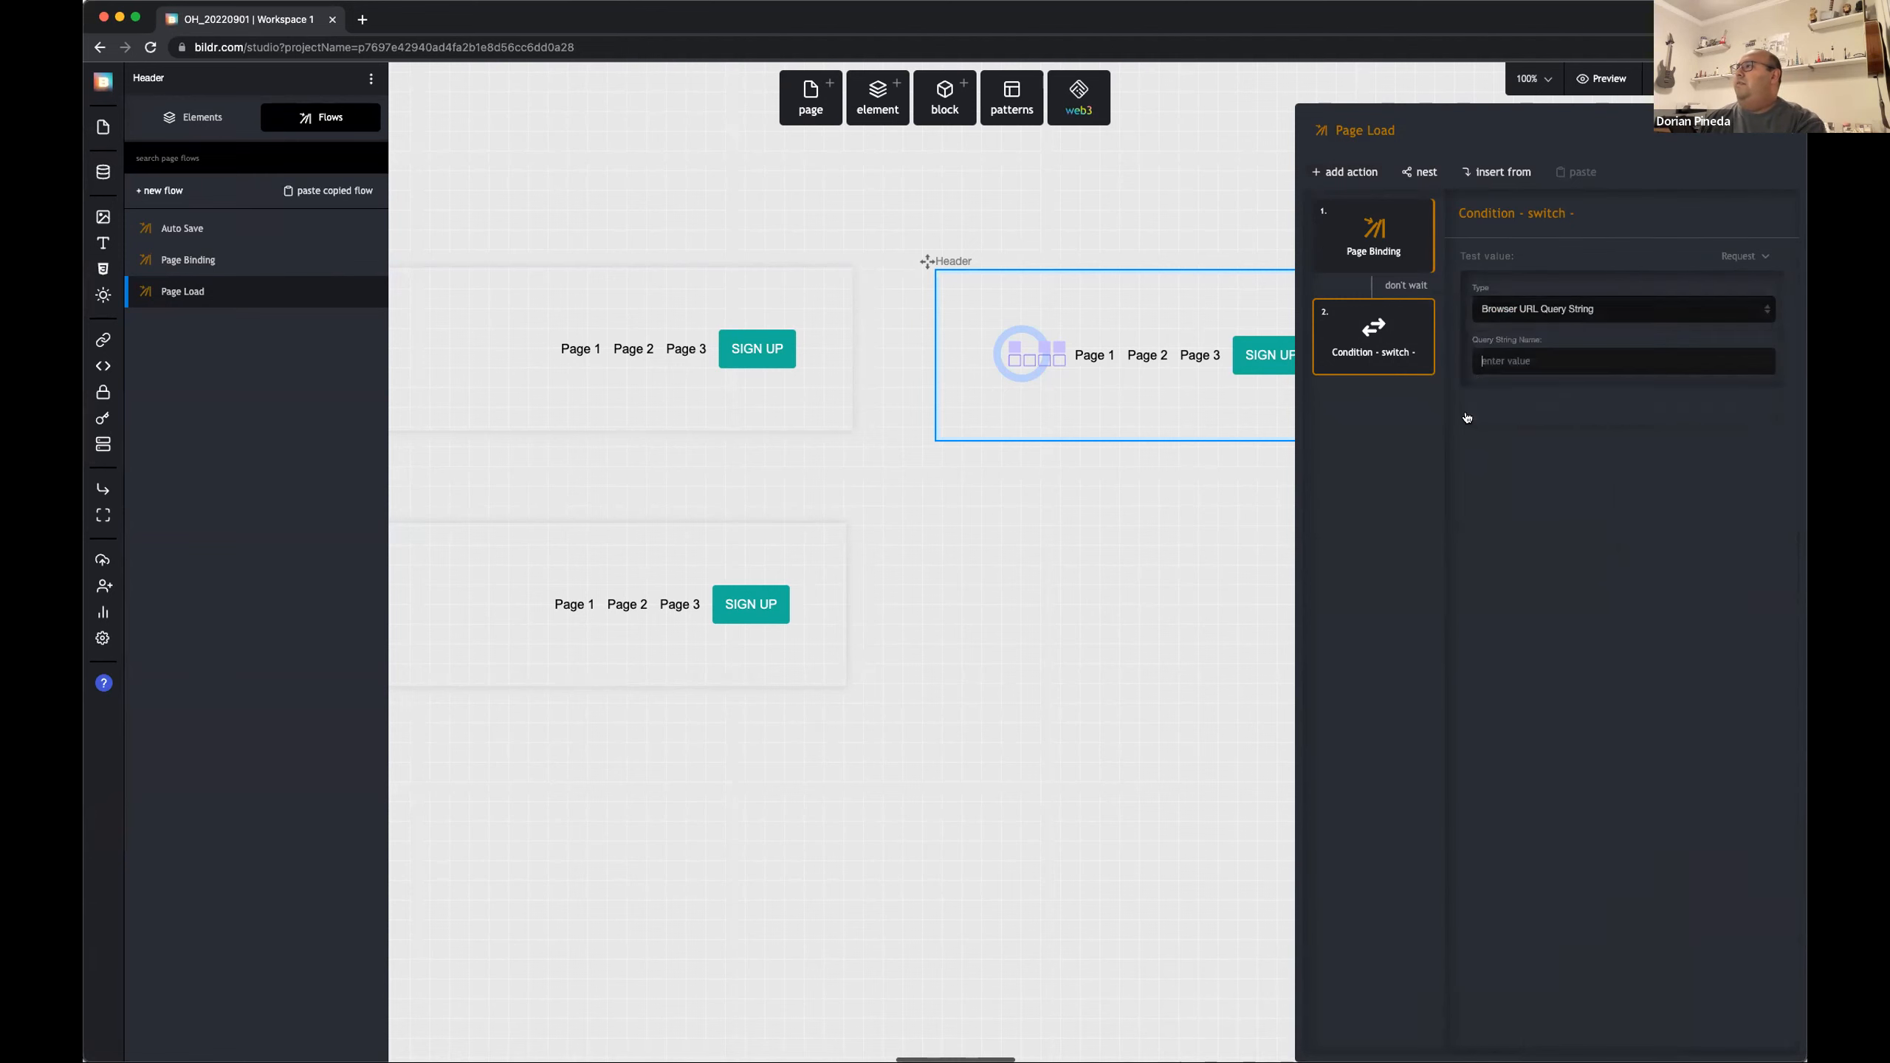
left_click(1544, 369)
type("value")
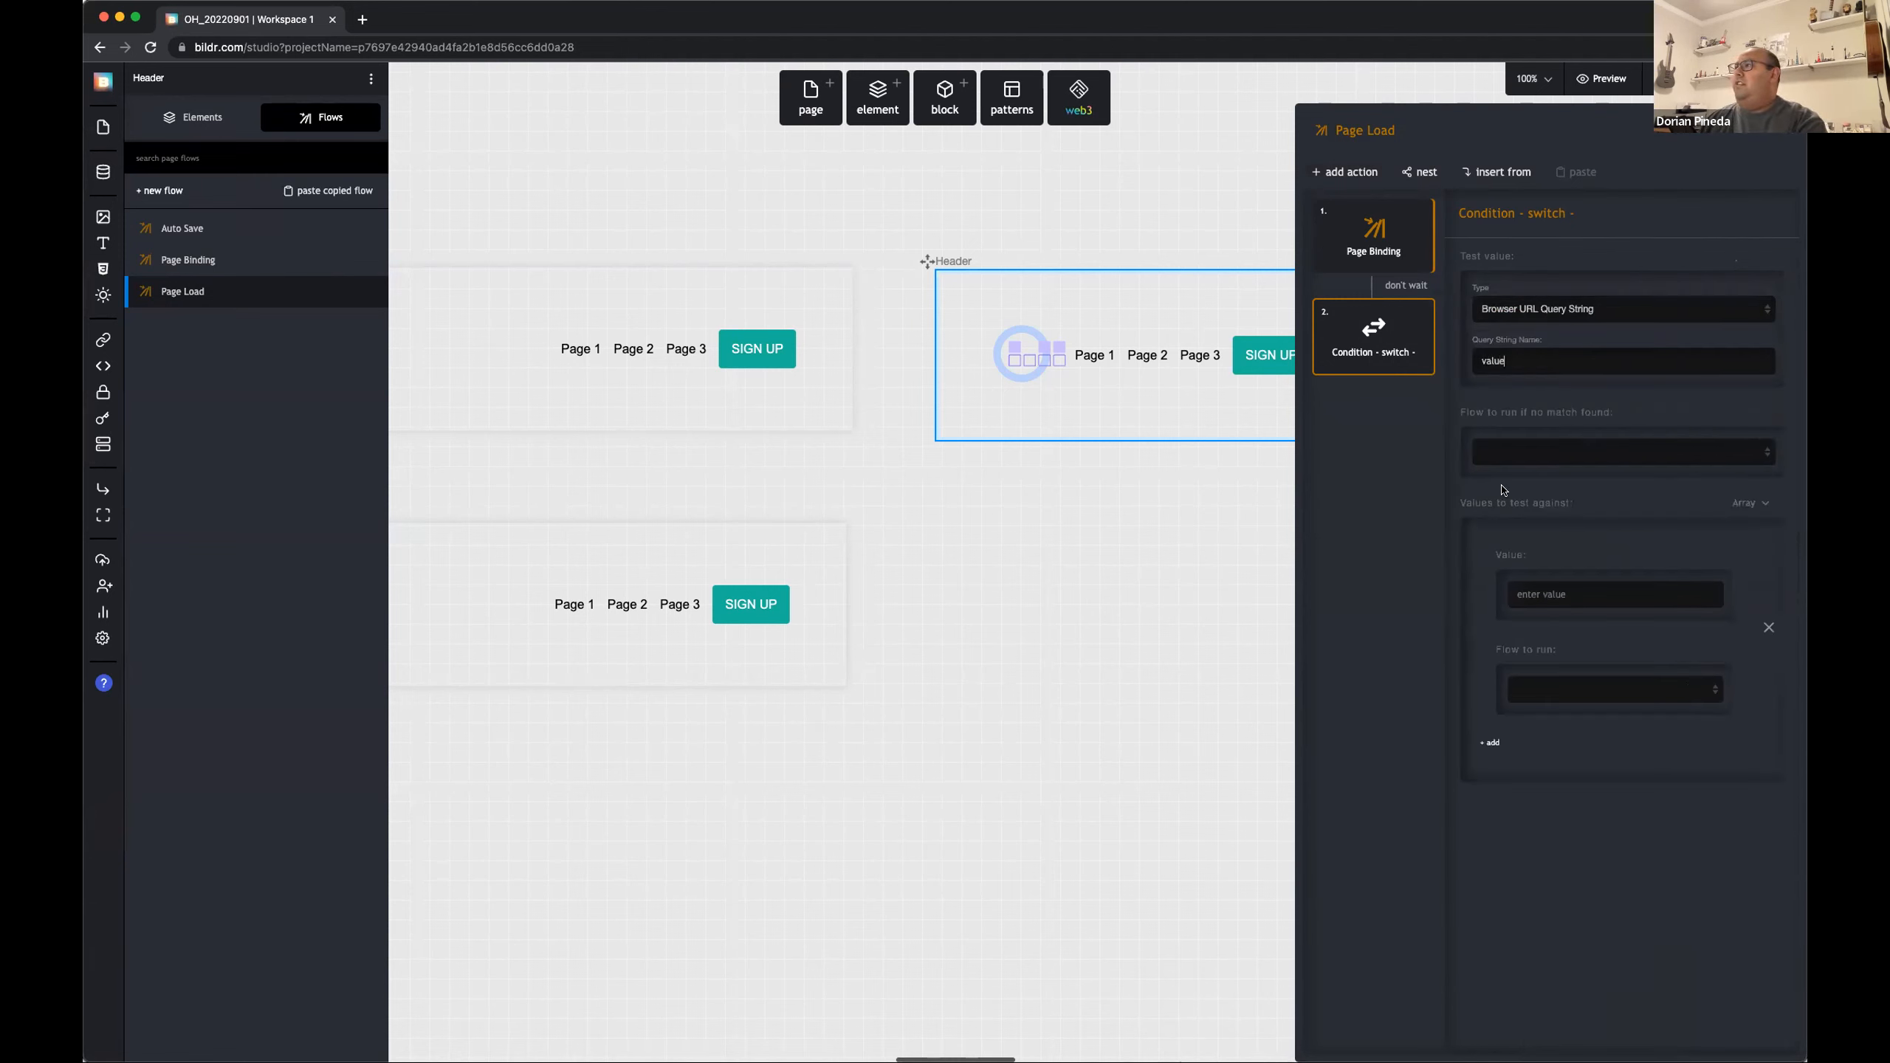
Step: Enter home and about as the two values the switch condition tests against
left_click(1571, 591)
type("home")
left_click(1490, 741)
left_click(1555, 799)
type("about")
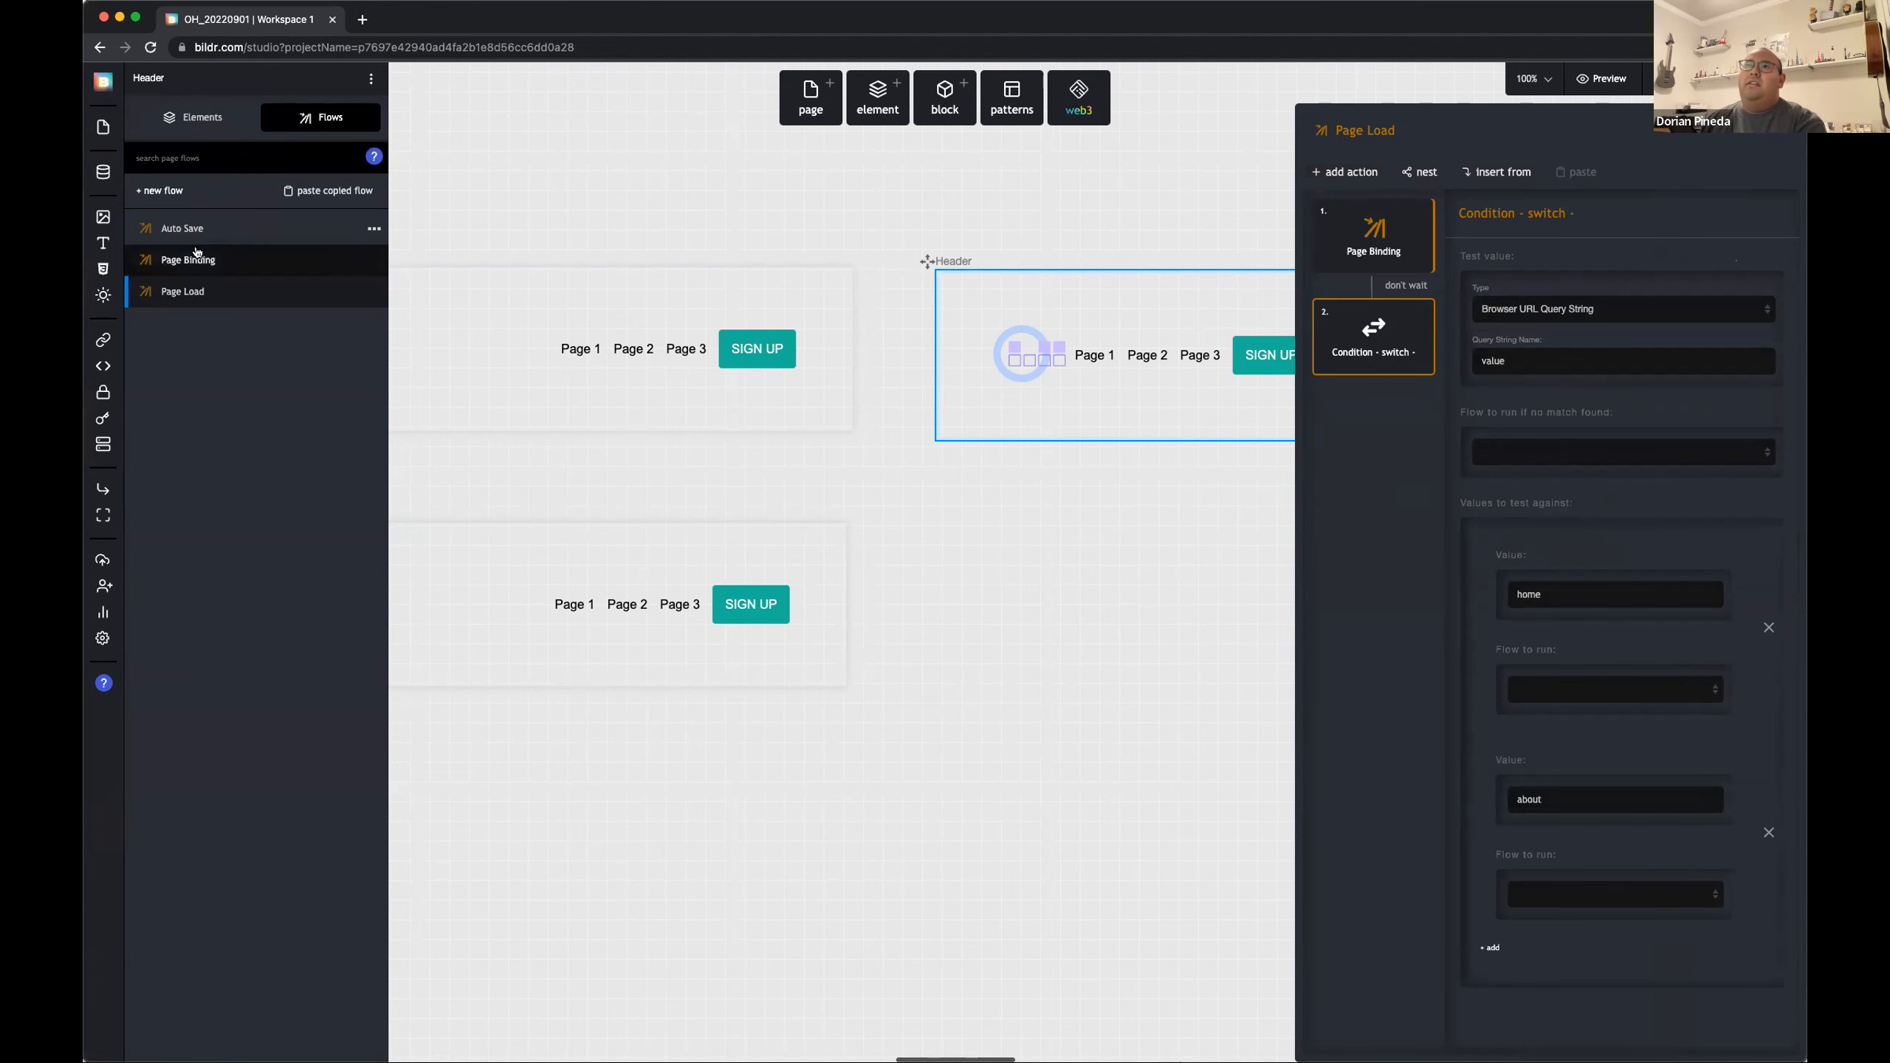
Step: Create a new Header page flow named Set Value - Home, copying its name for reuse
left_click(160, 190)
type("Set Value - Home")
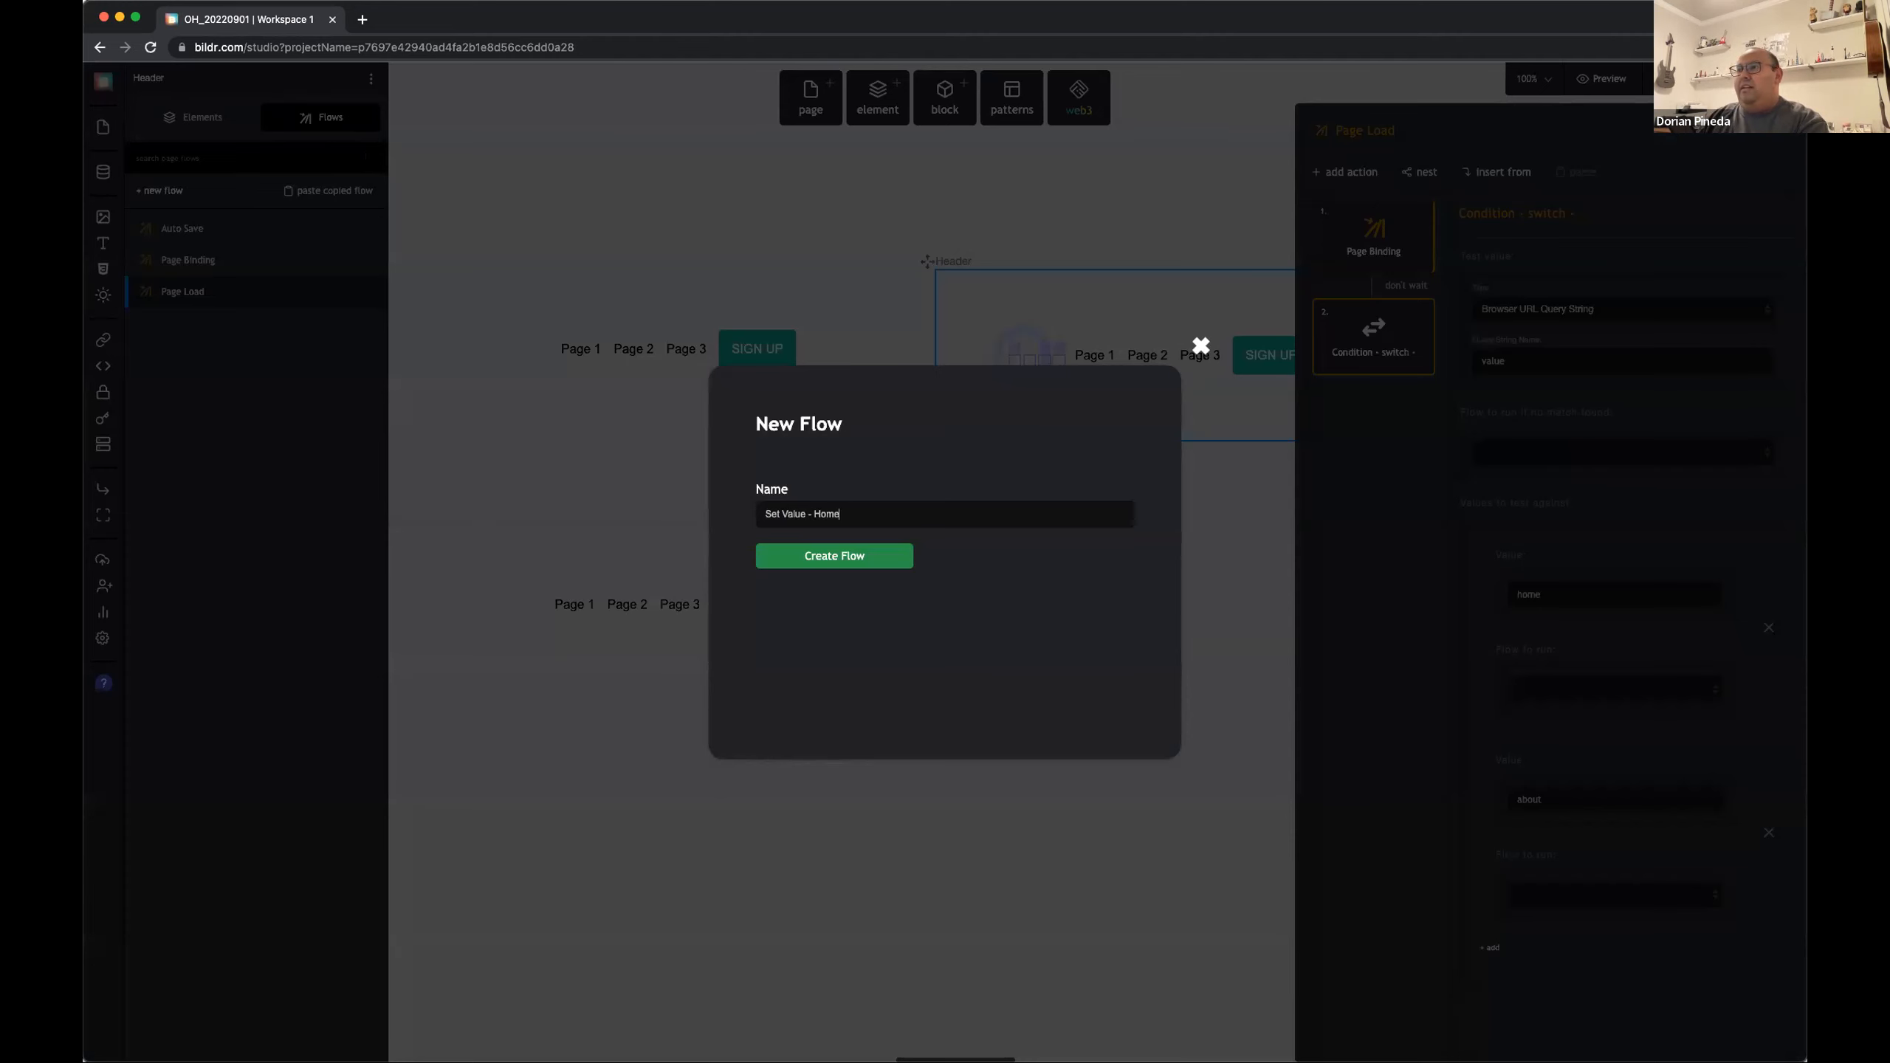
triple_click(869, 514)
key("super+c")
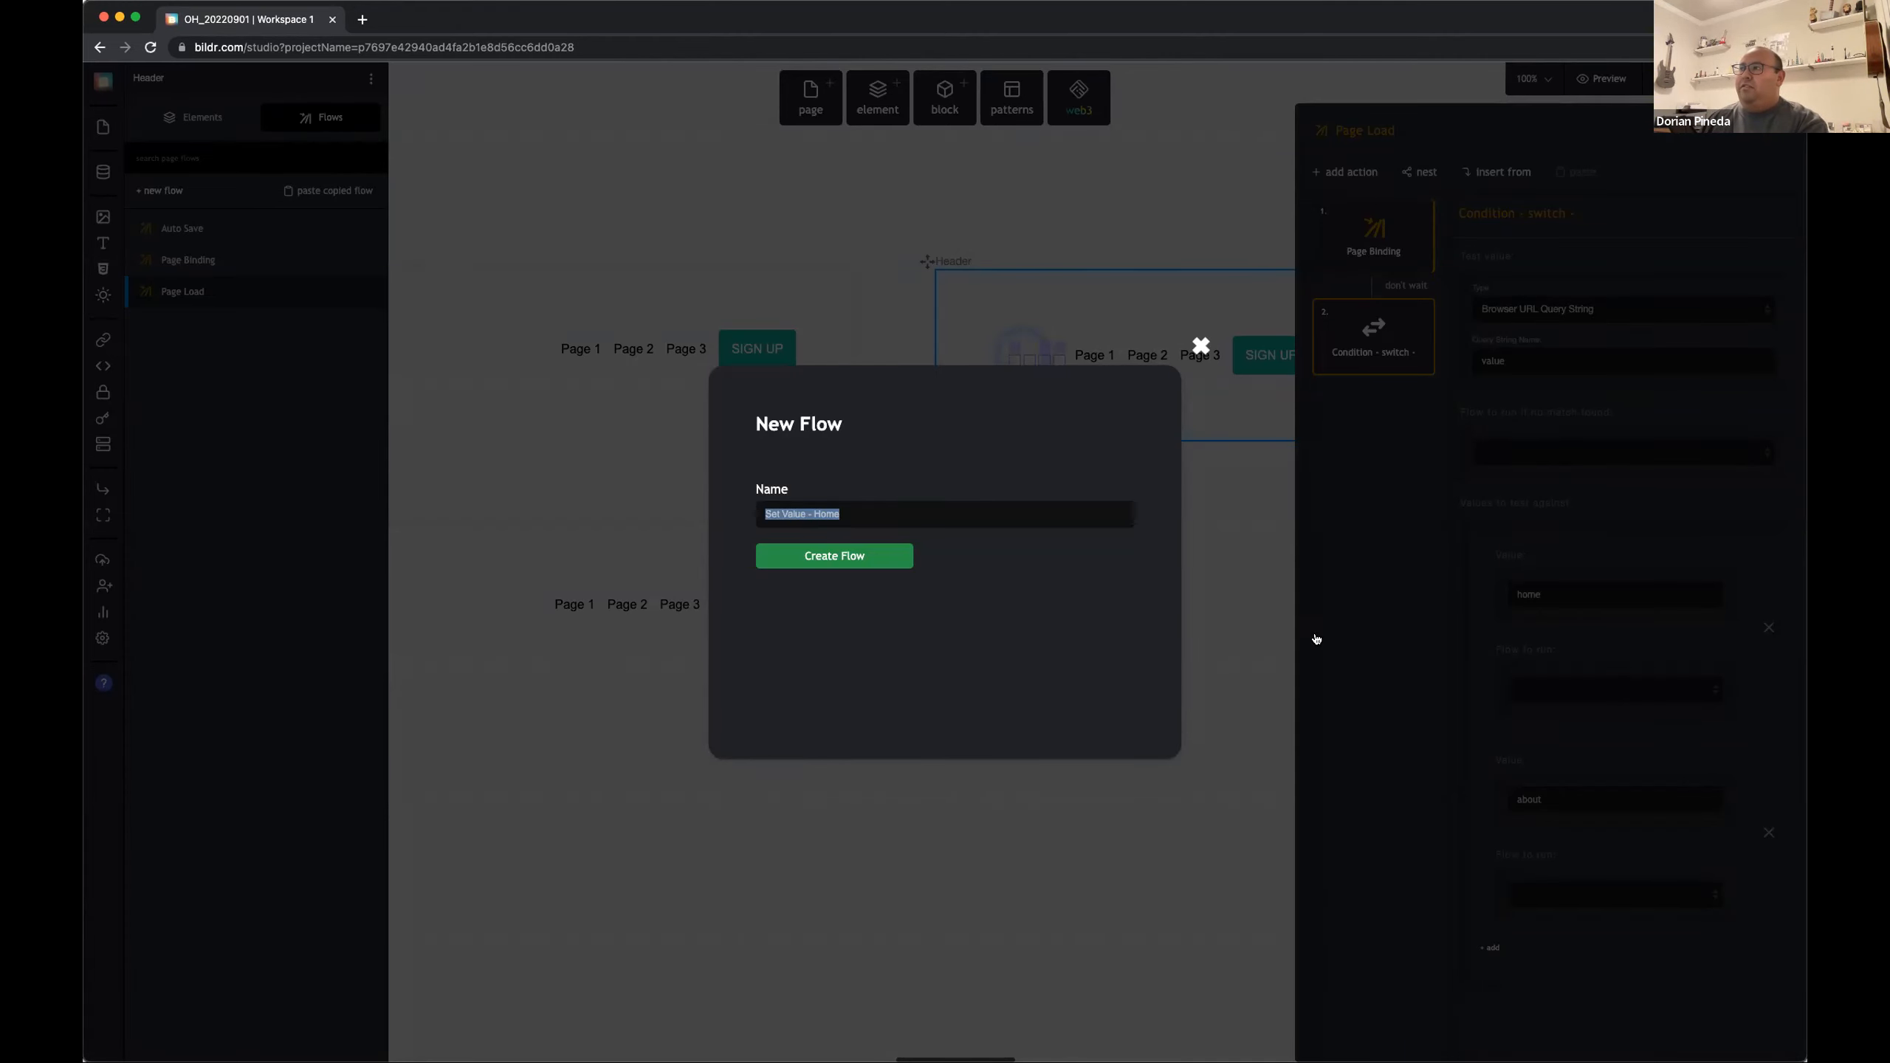
left_click(785, 556)
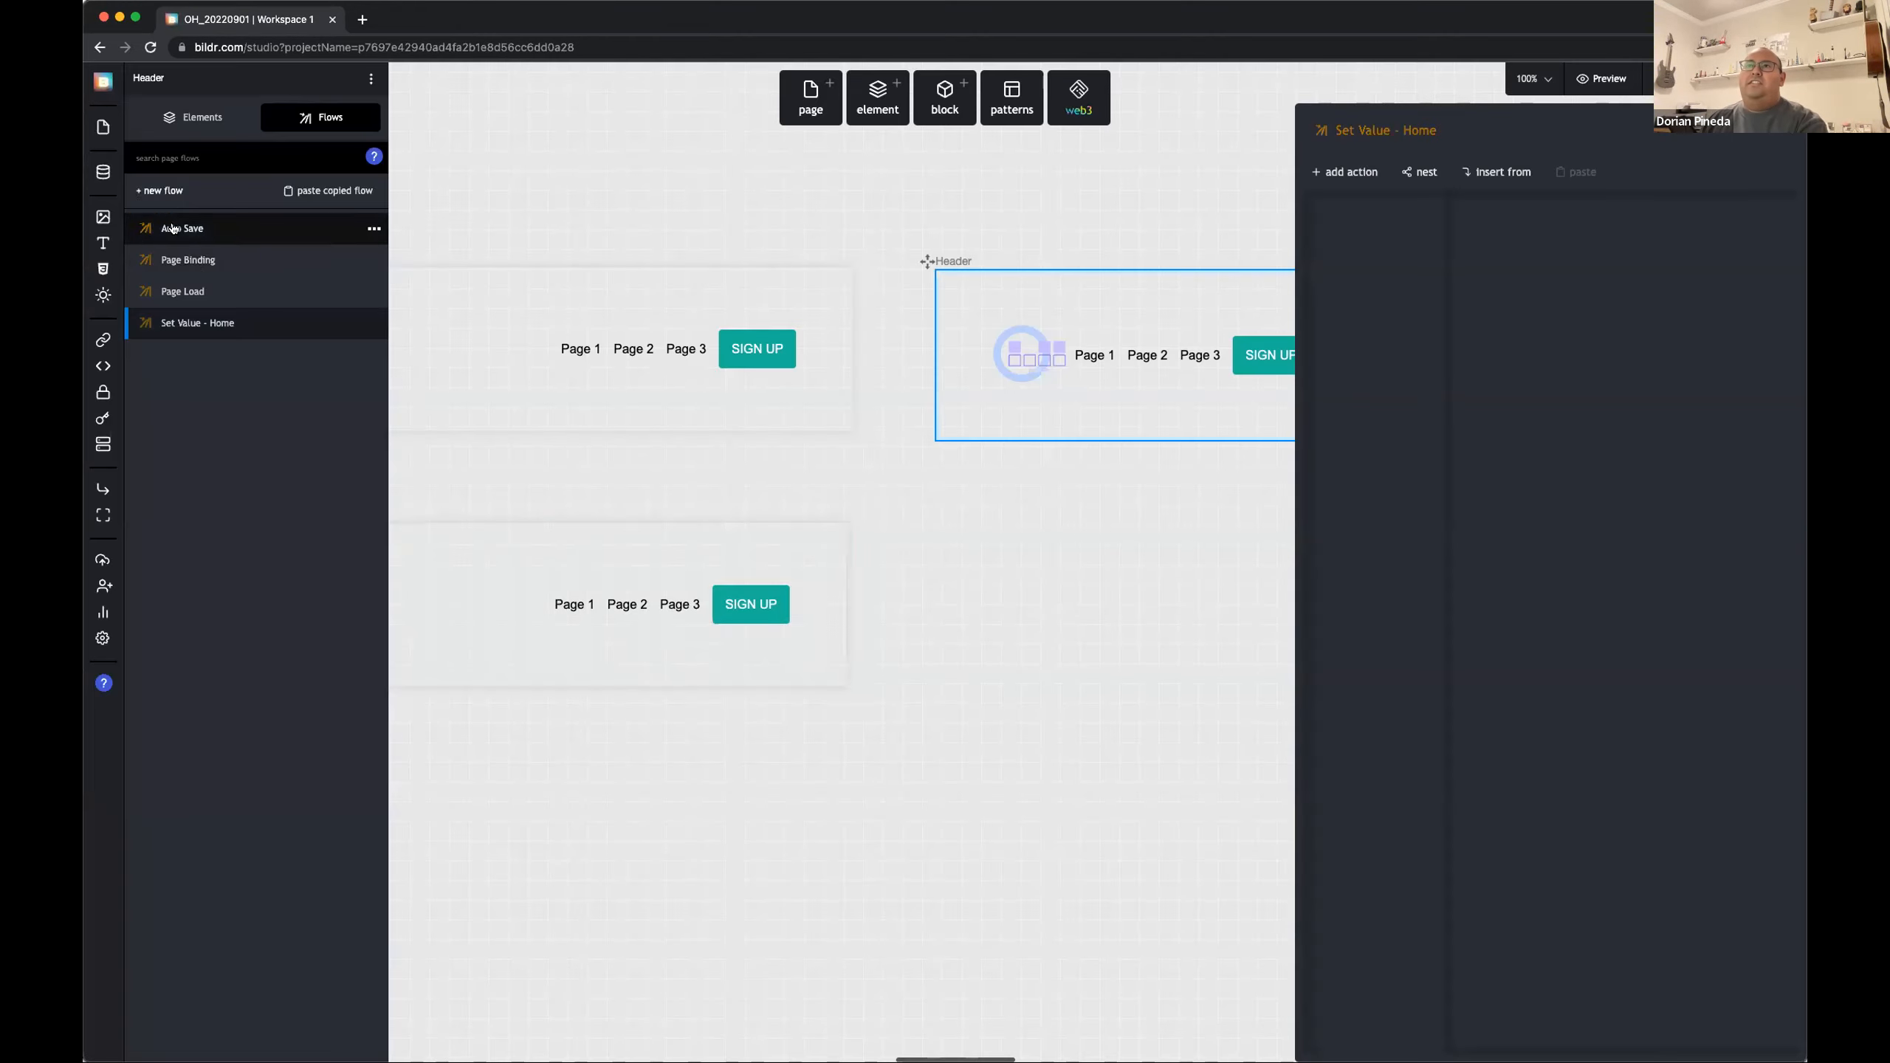
Step: Create a second Header page flow named Set Value - About
left_click(172, 192)
key("super+v")
double_click(828, 513)
type("A")
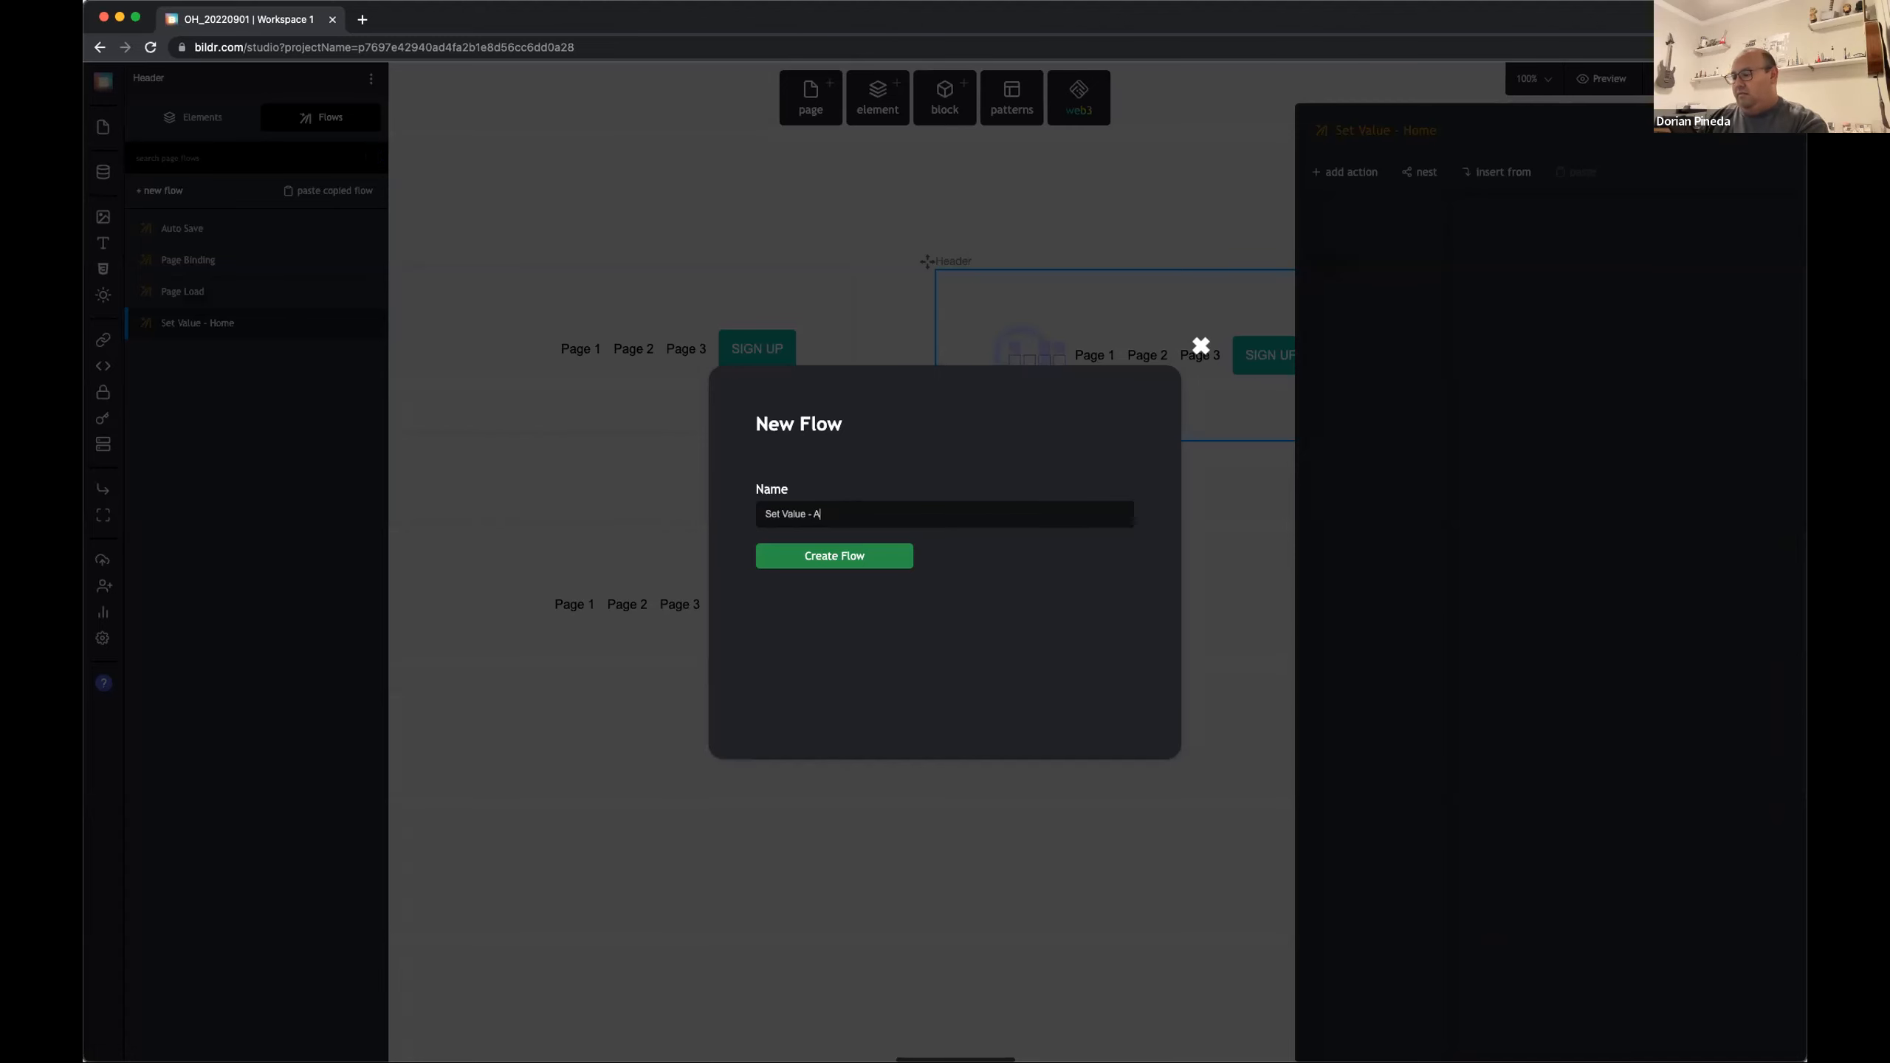
key("Return")
Step: Add a set value action to the Set Value - About flow, targeting the Sign Up element with the value About
left_click(1343, 175)
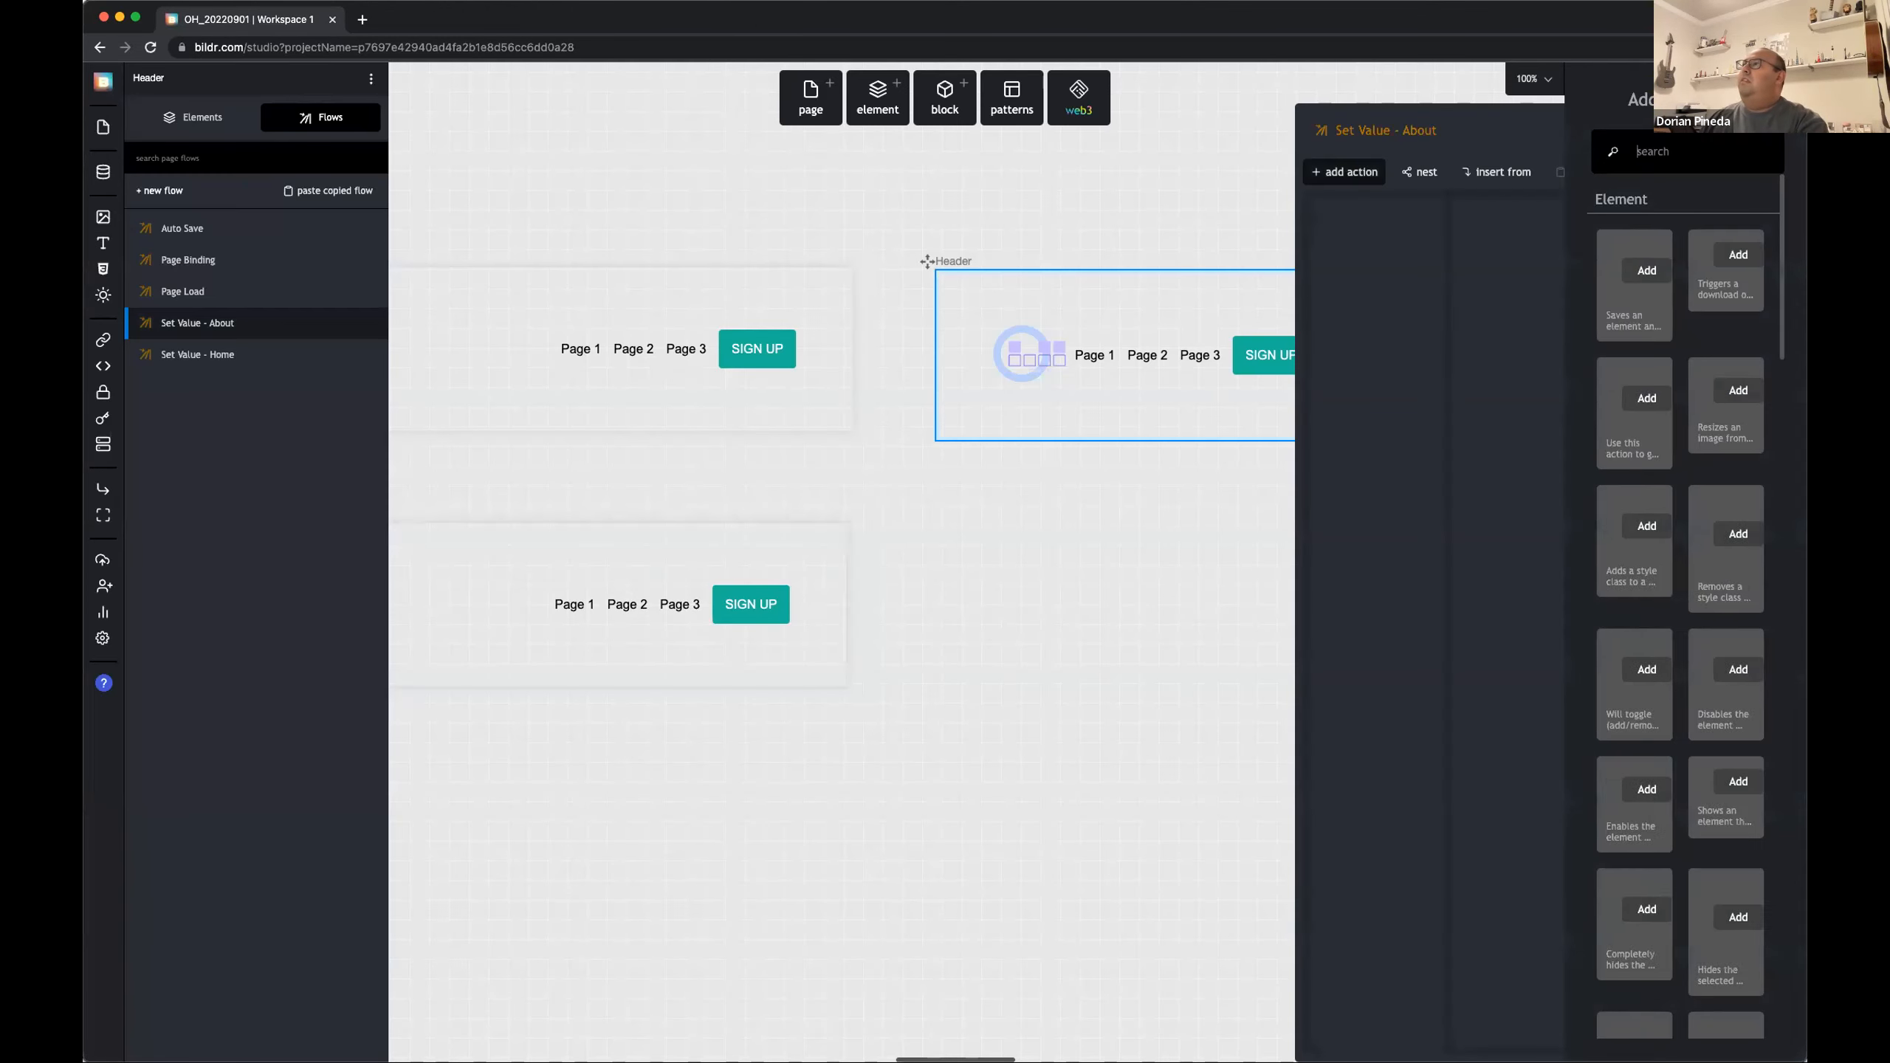
type("set valu")
left_click(1666, 251)
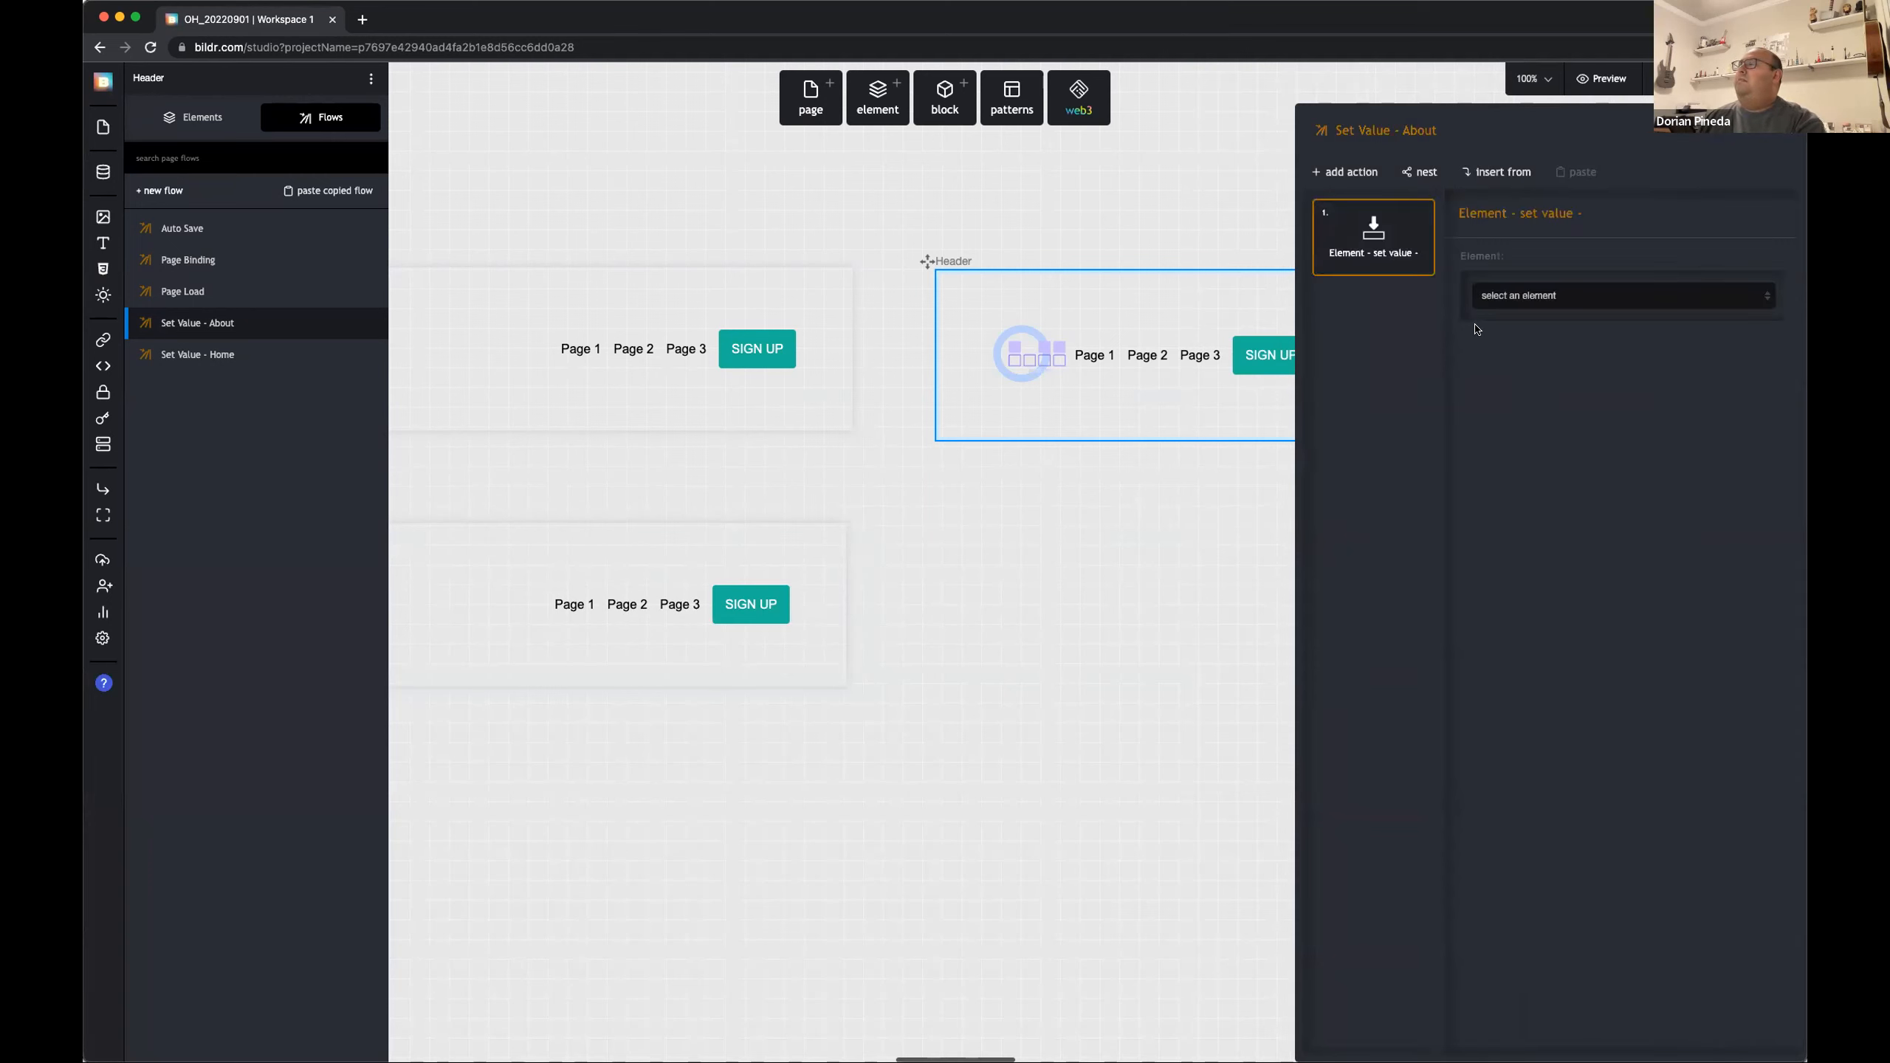
left_click(1522, 295)
scroll(1600, 408, "down", 2)
scroll(1600, 408, "down", 3)
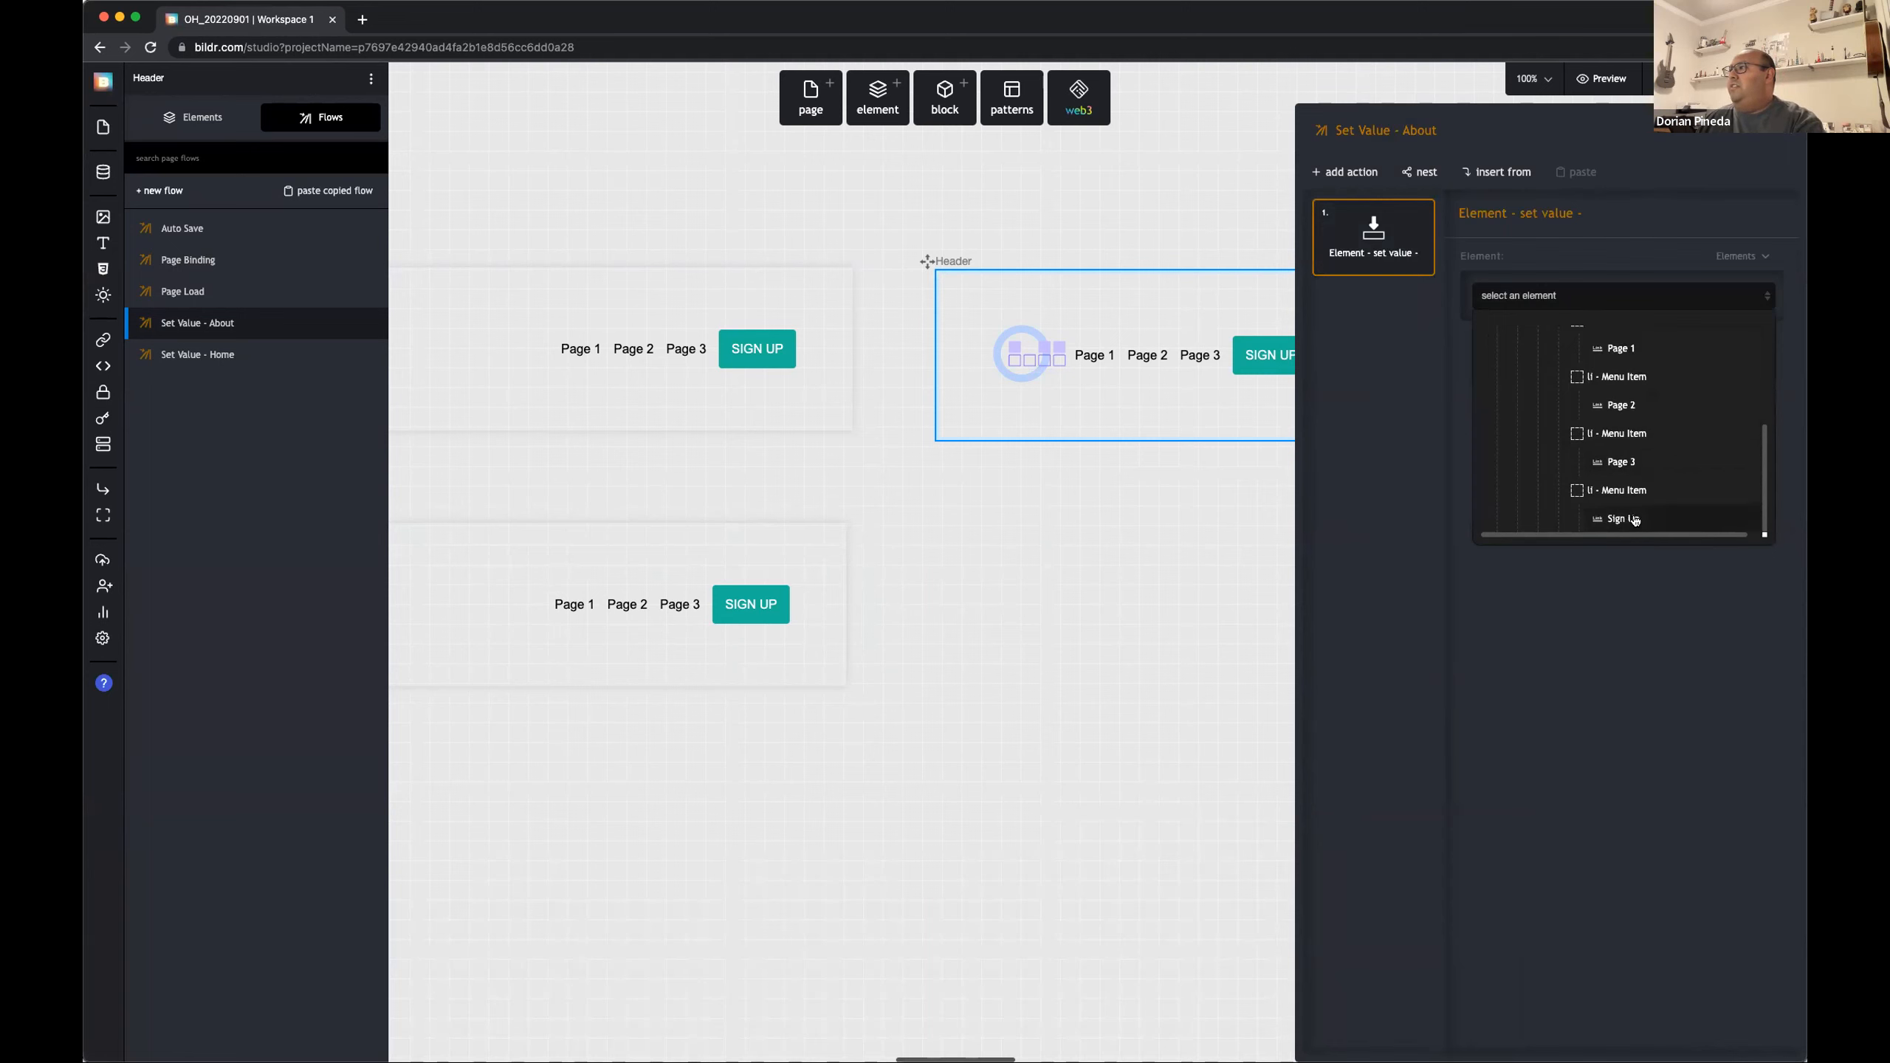
left_click(1616, 519)
left_click(1583, 389)
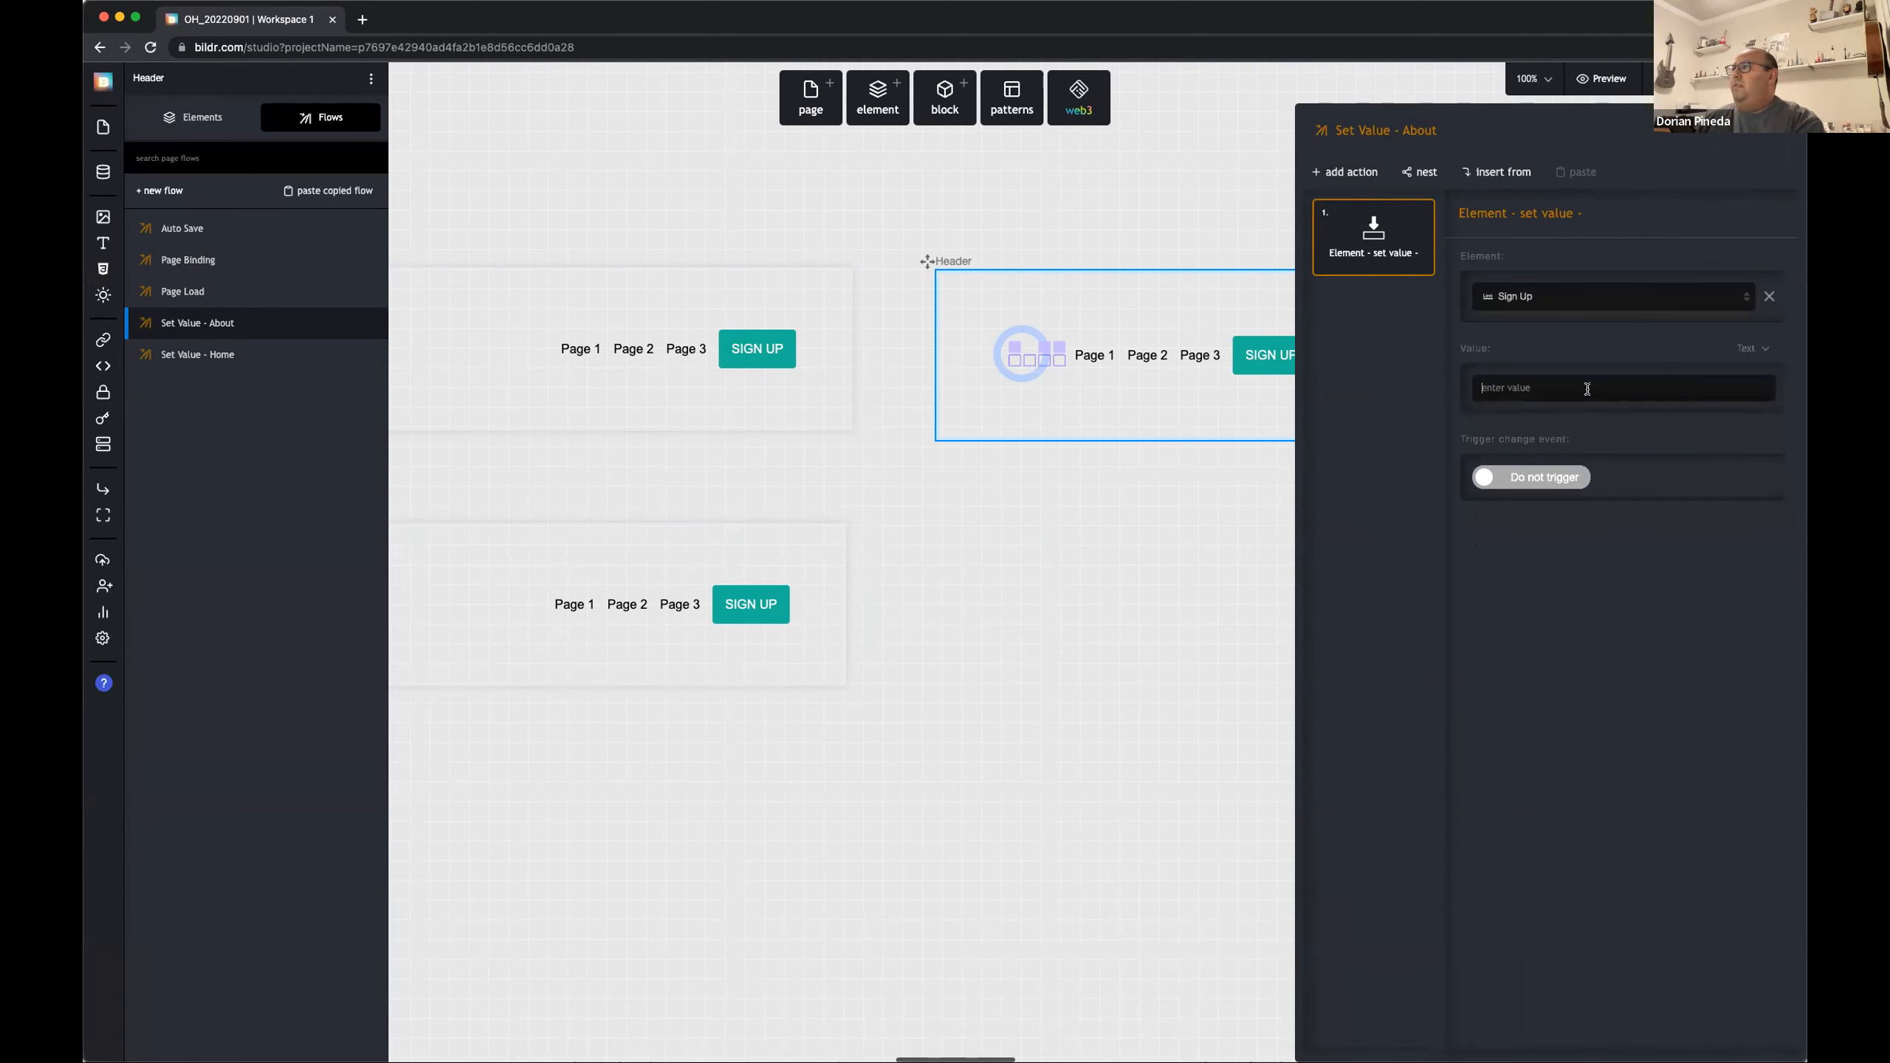
type("About")
Step: Copy the set value action from Set Value - About into the Set Value - Home flow and change its value to Home
left_click(225, 365)
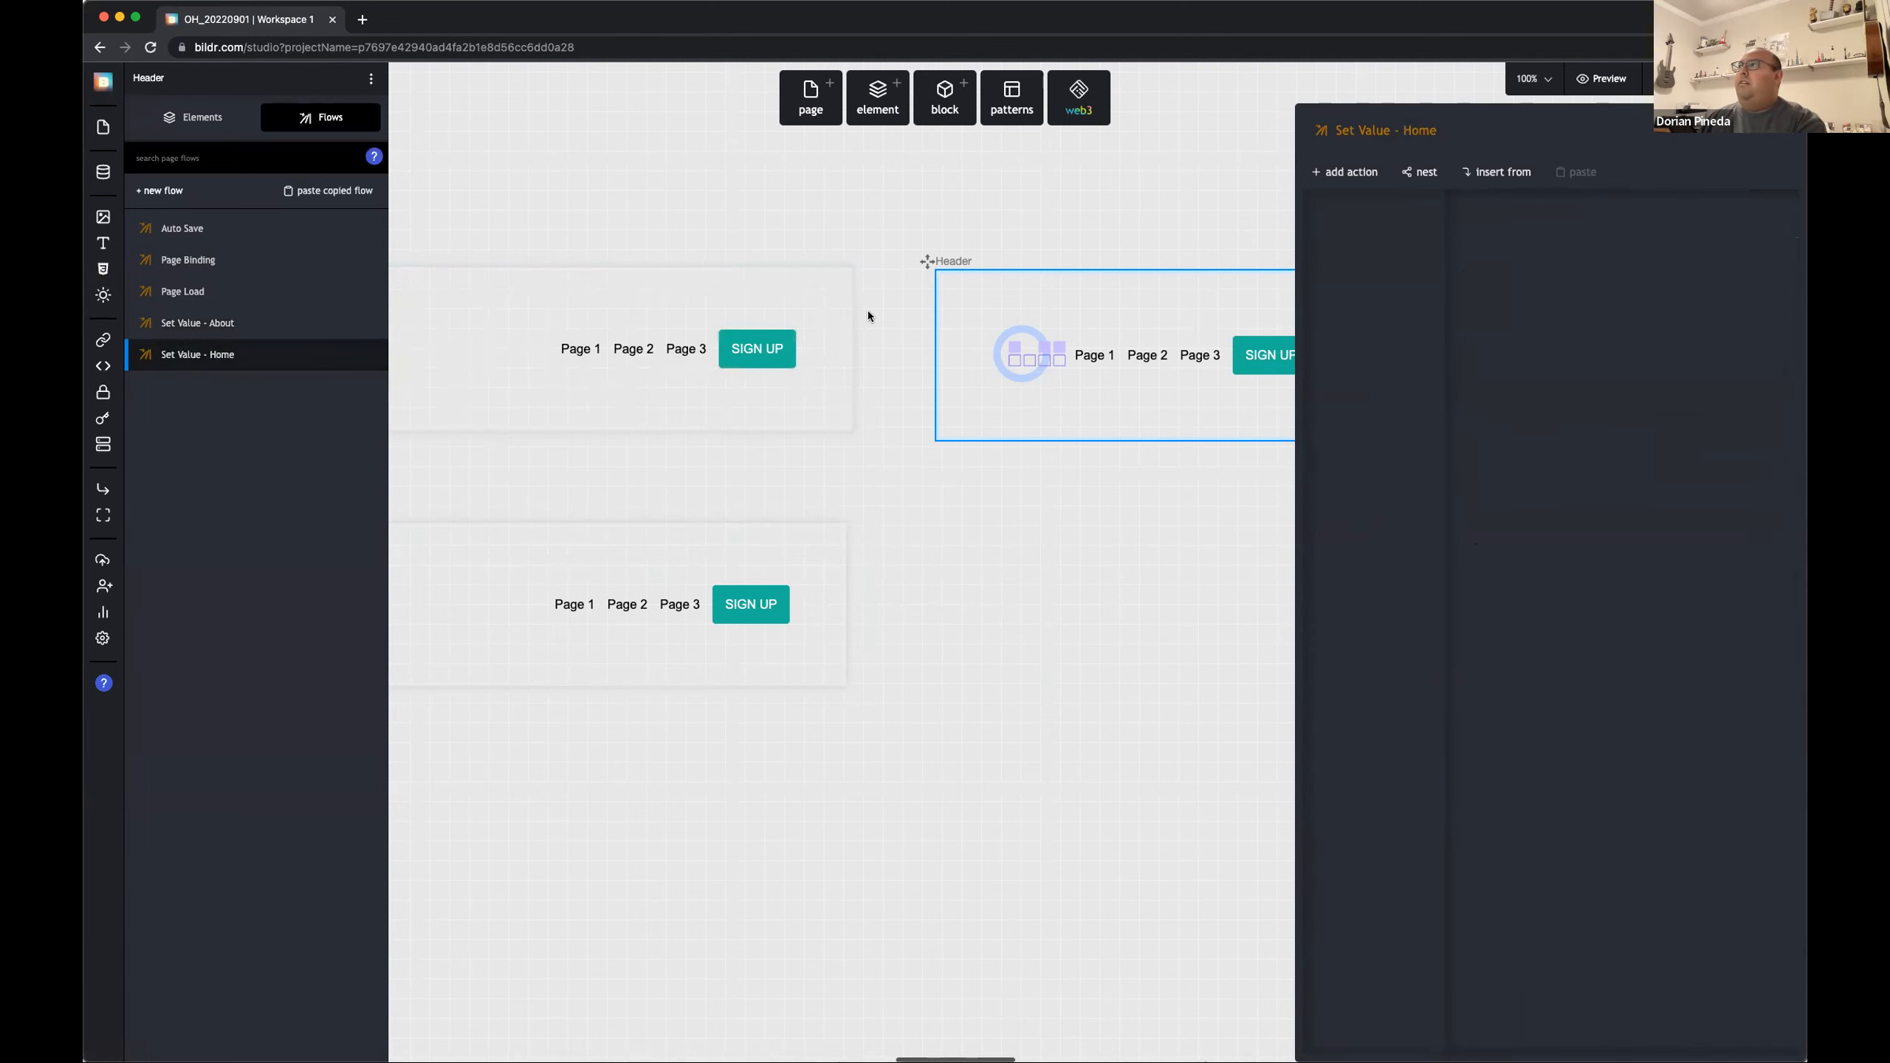
left_click(287, 328)
left_click(1418, 211)
left_click(1343, 329)
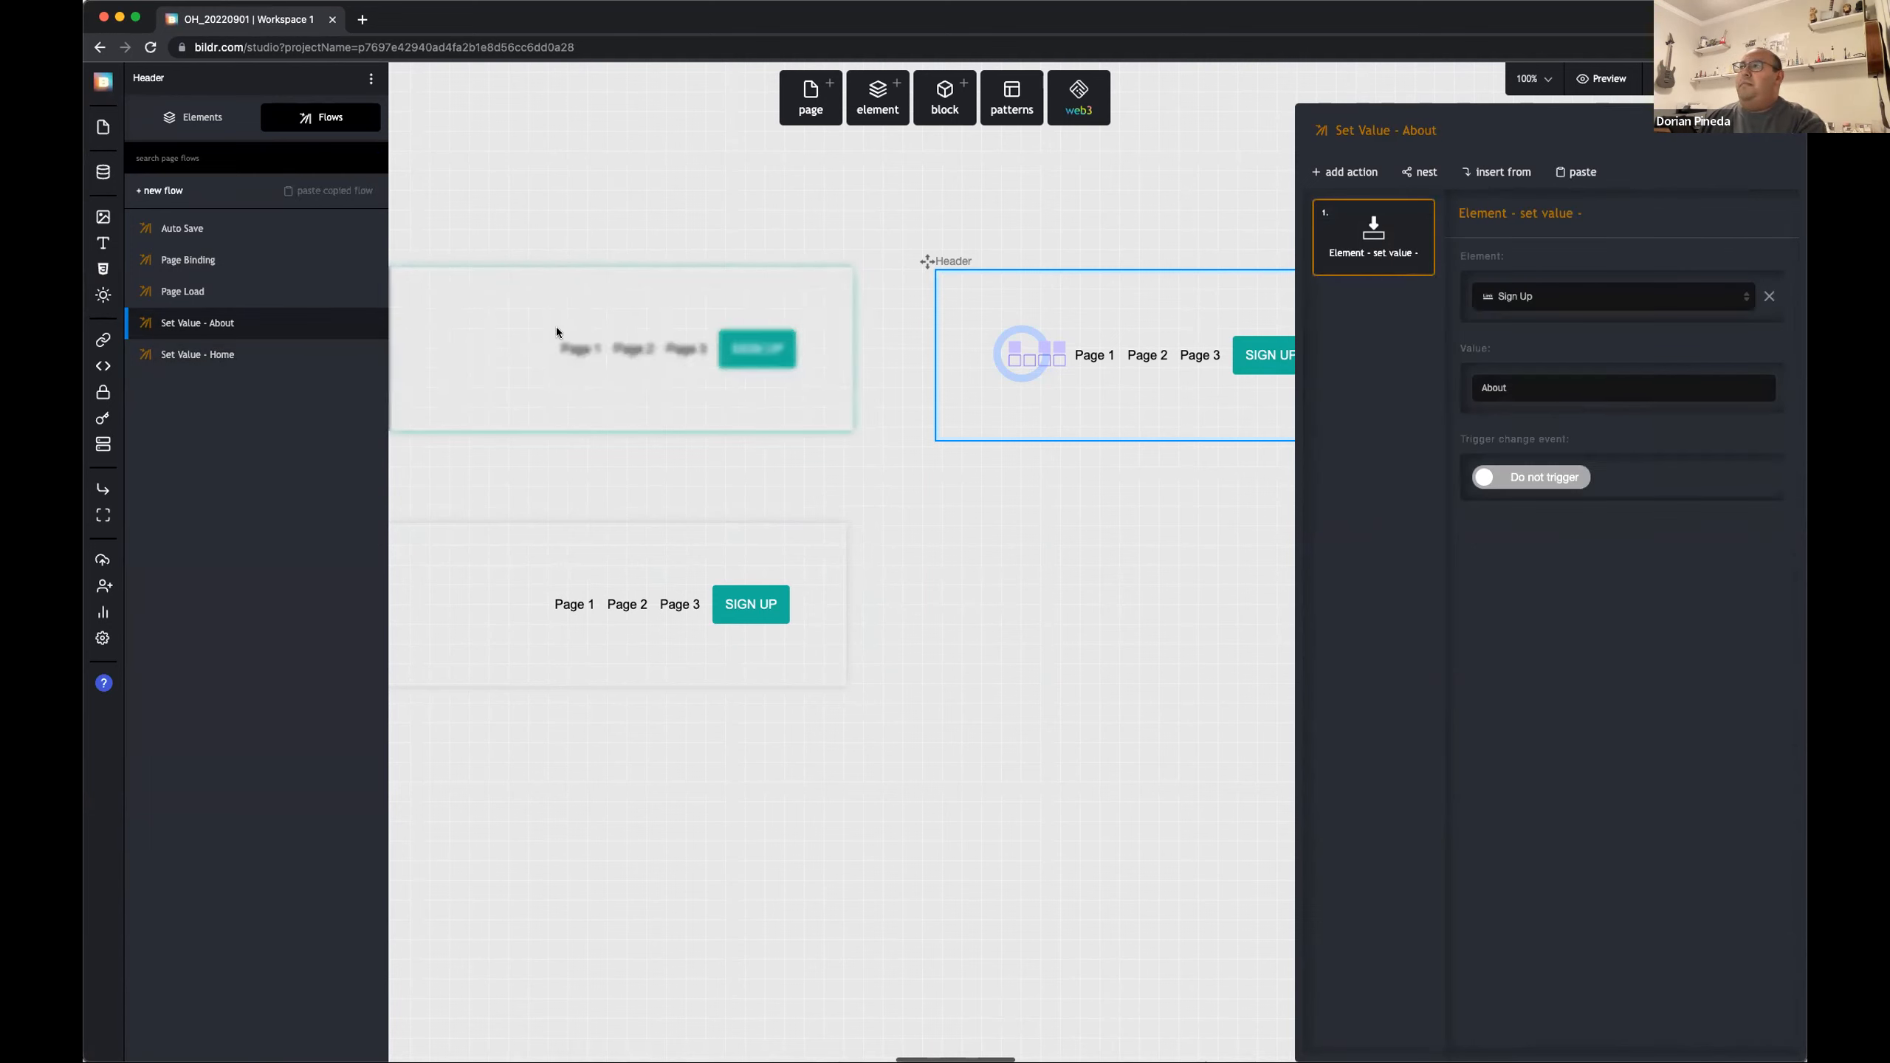
left_click(216, 355)
left_click(1576, 172)
double_click(1544, 391)
type("Home")
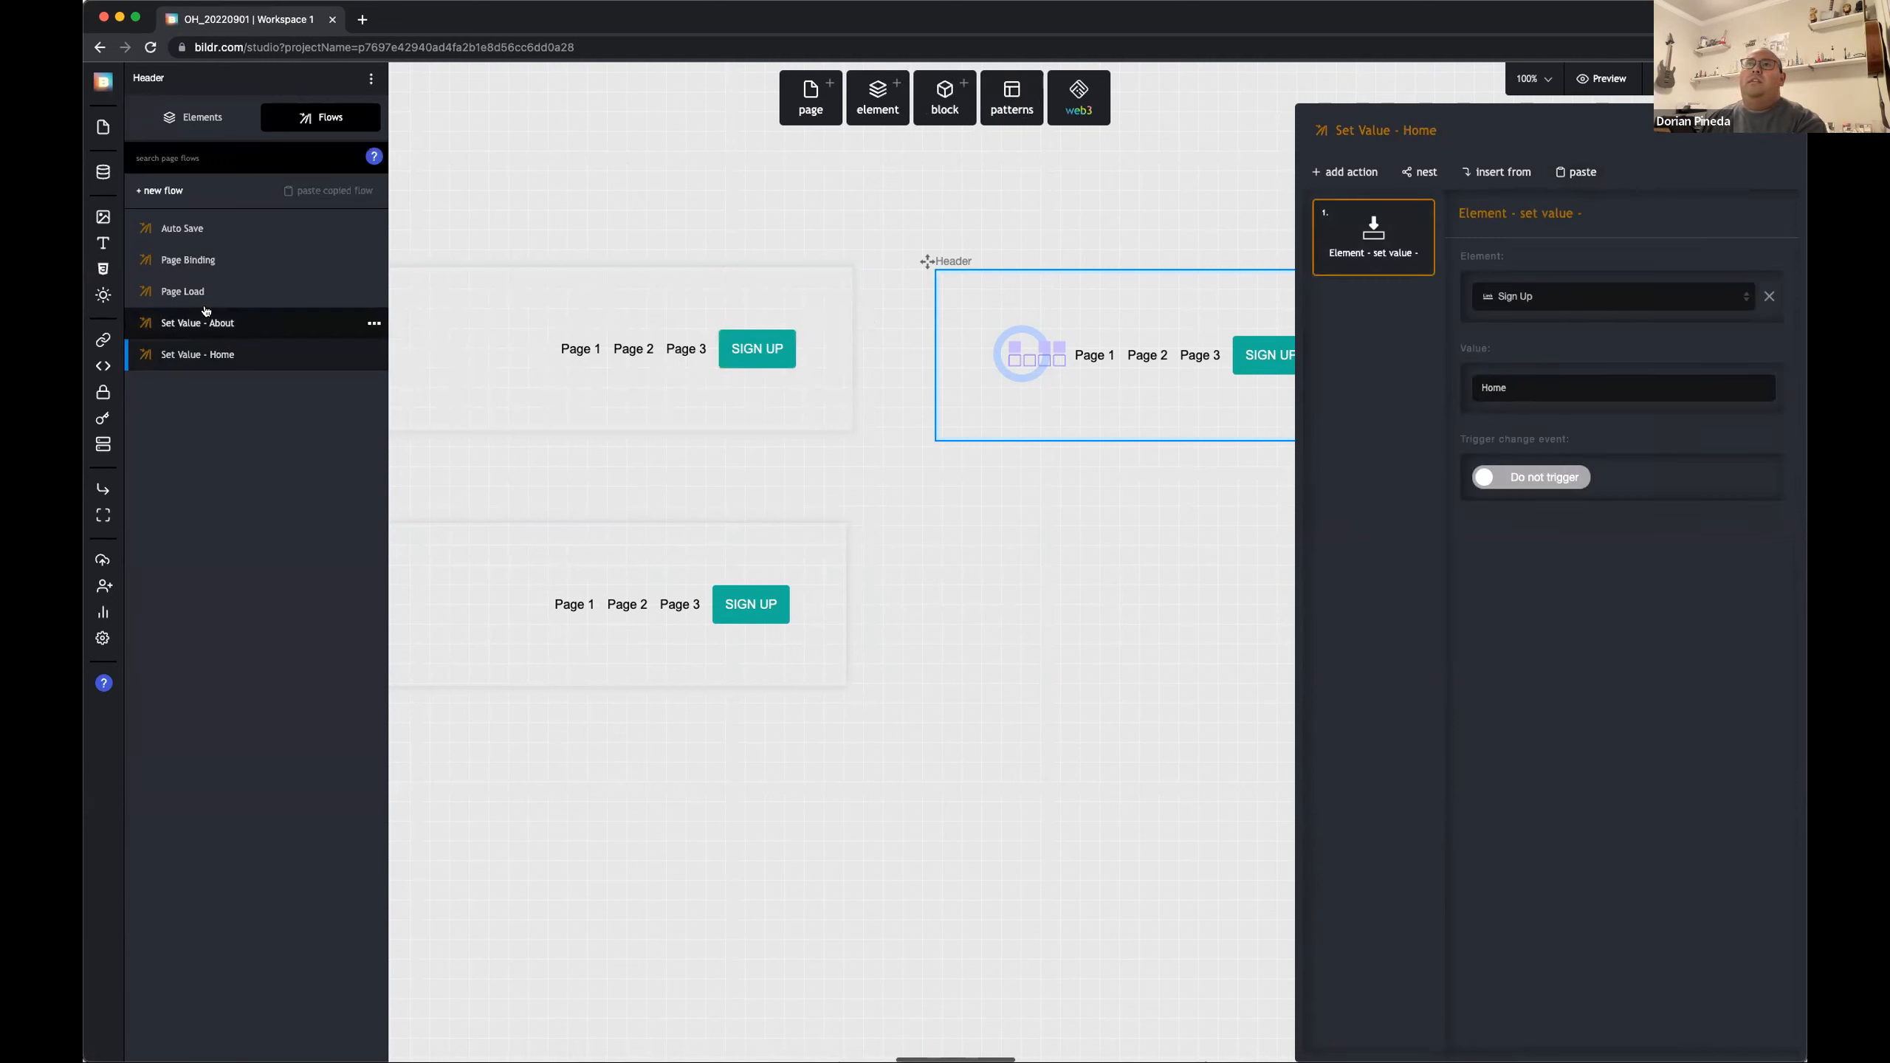
Step: Assign the Set Value - Home flow to both the home and about values of the Page Load switch, and preview the site
left_click(182, 291)
left_click(1337, 363)
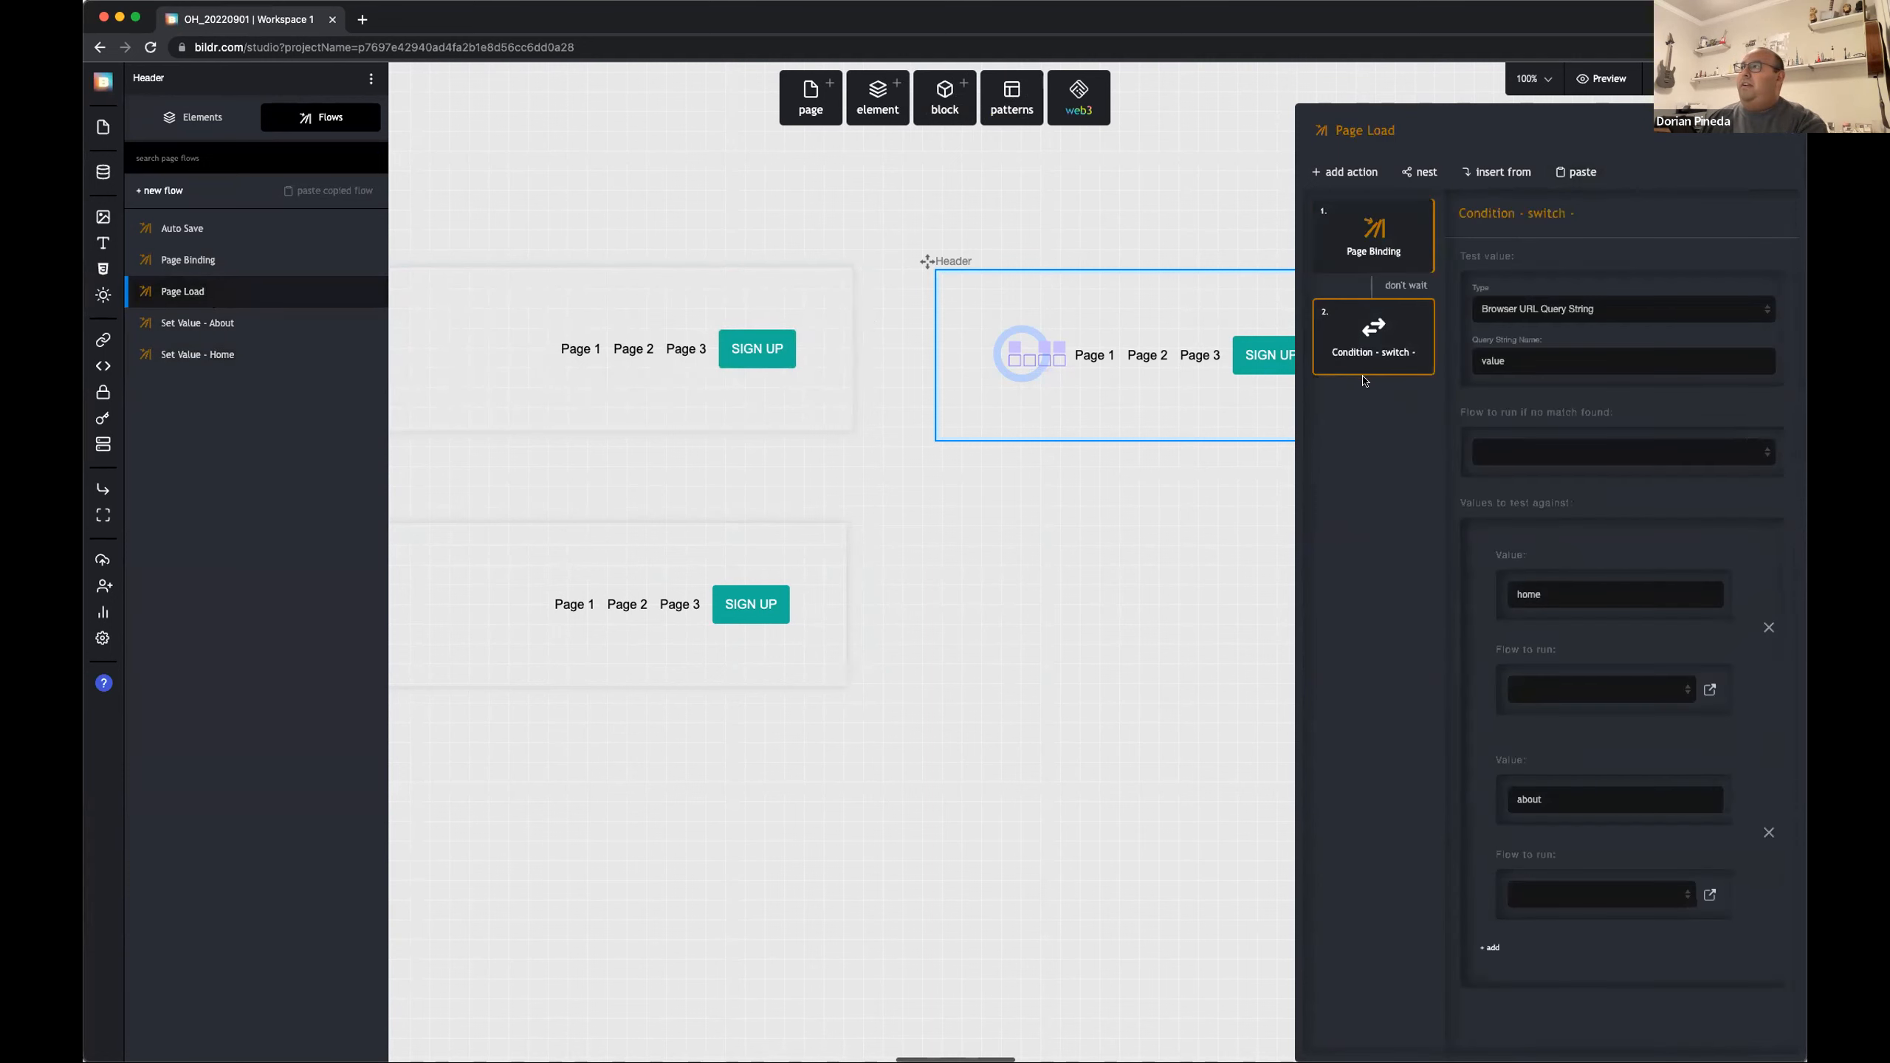
left_click(1572, 698)
left_click(1563, 775)
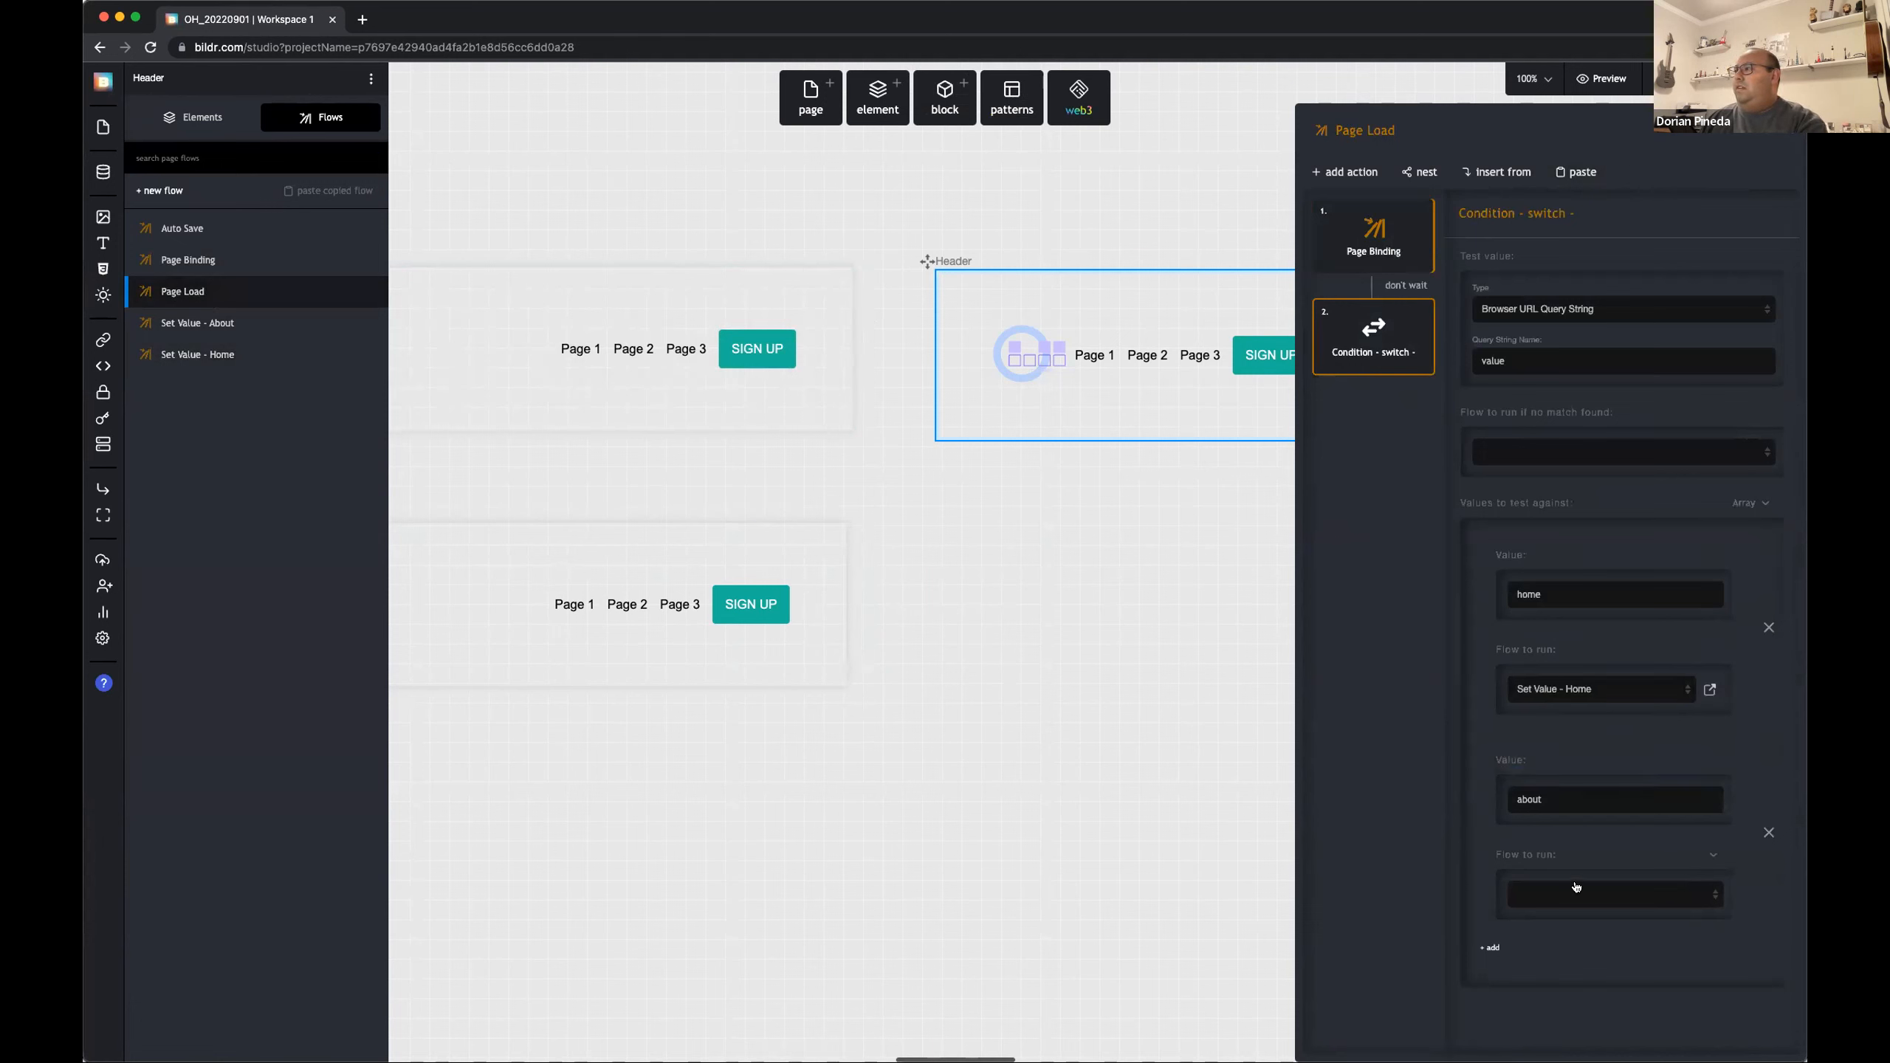
left_click(1576, 893)
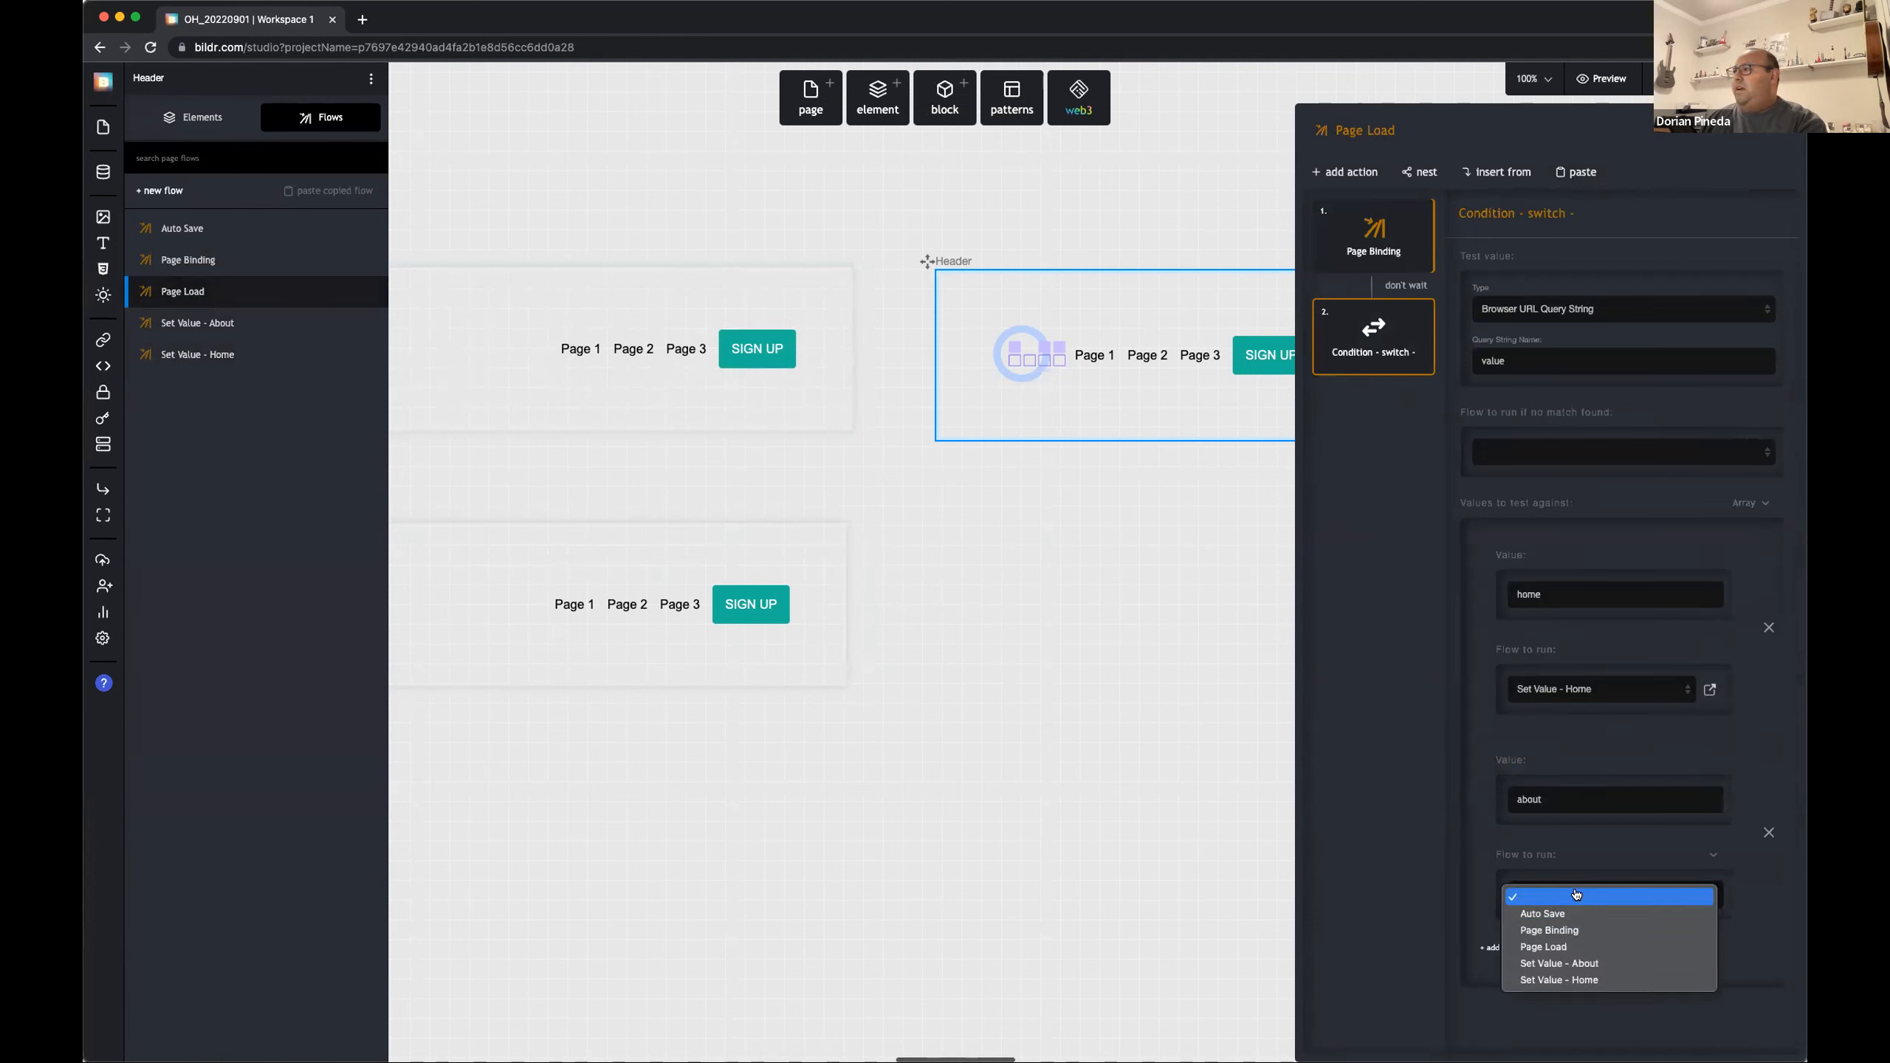
left_click(1611, 980)
scroll(960, 530, "left", 5)
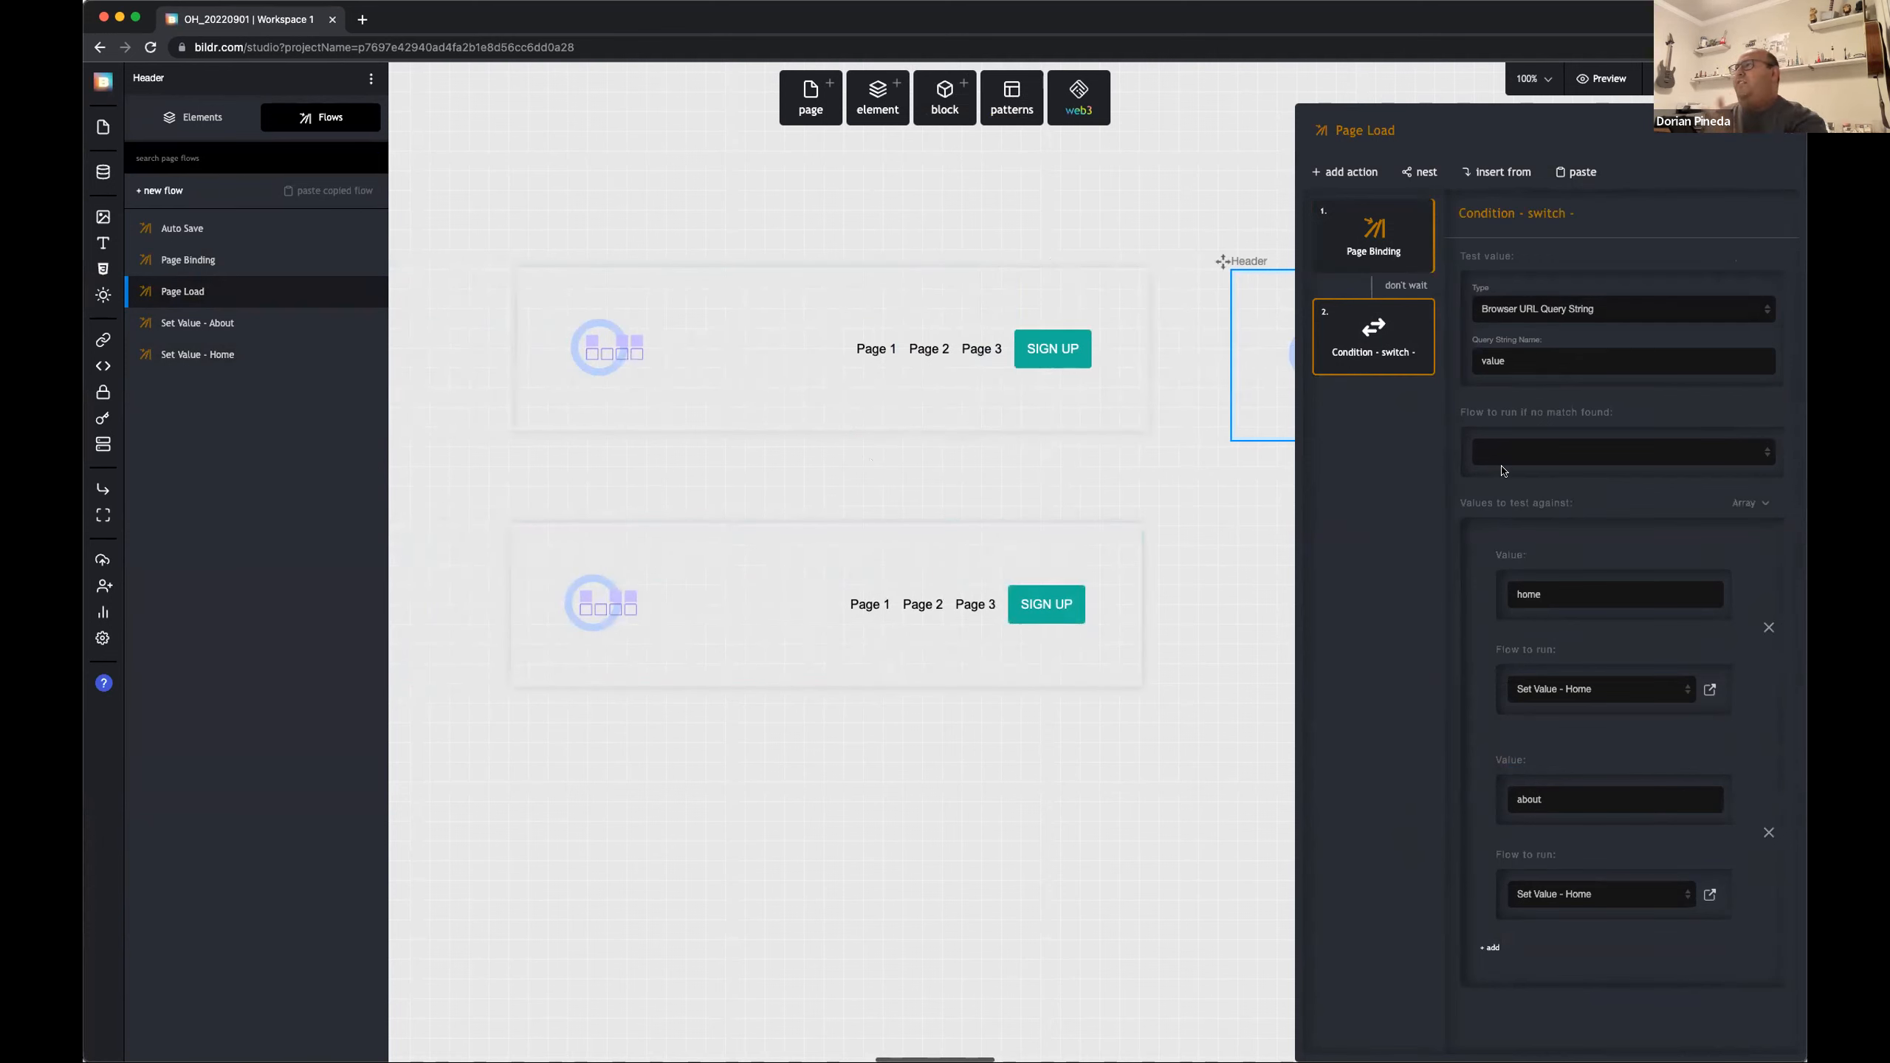
left_click(1599, 82)
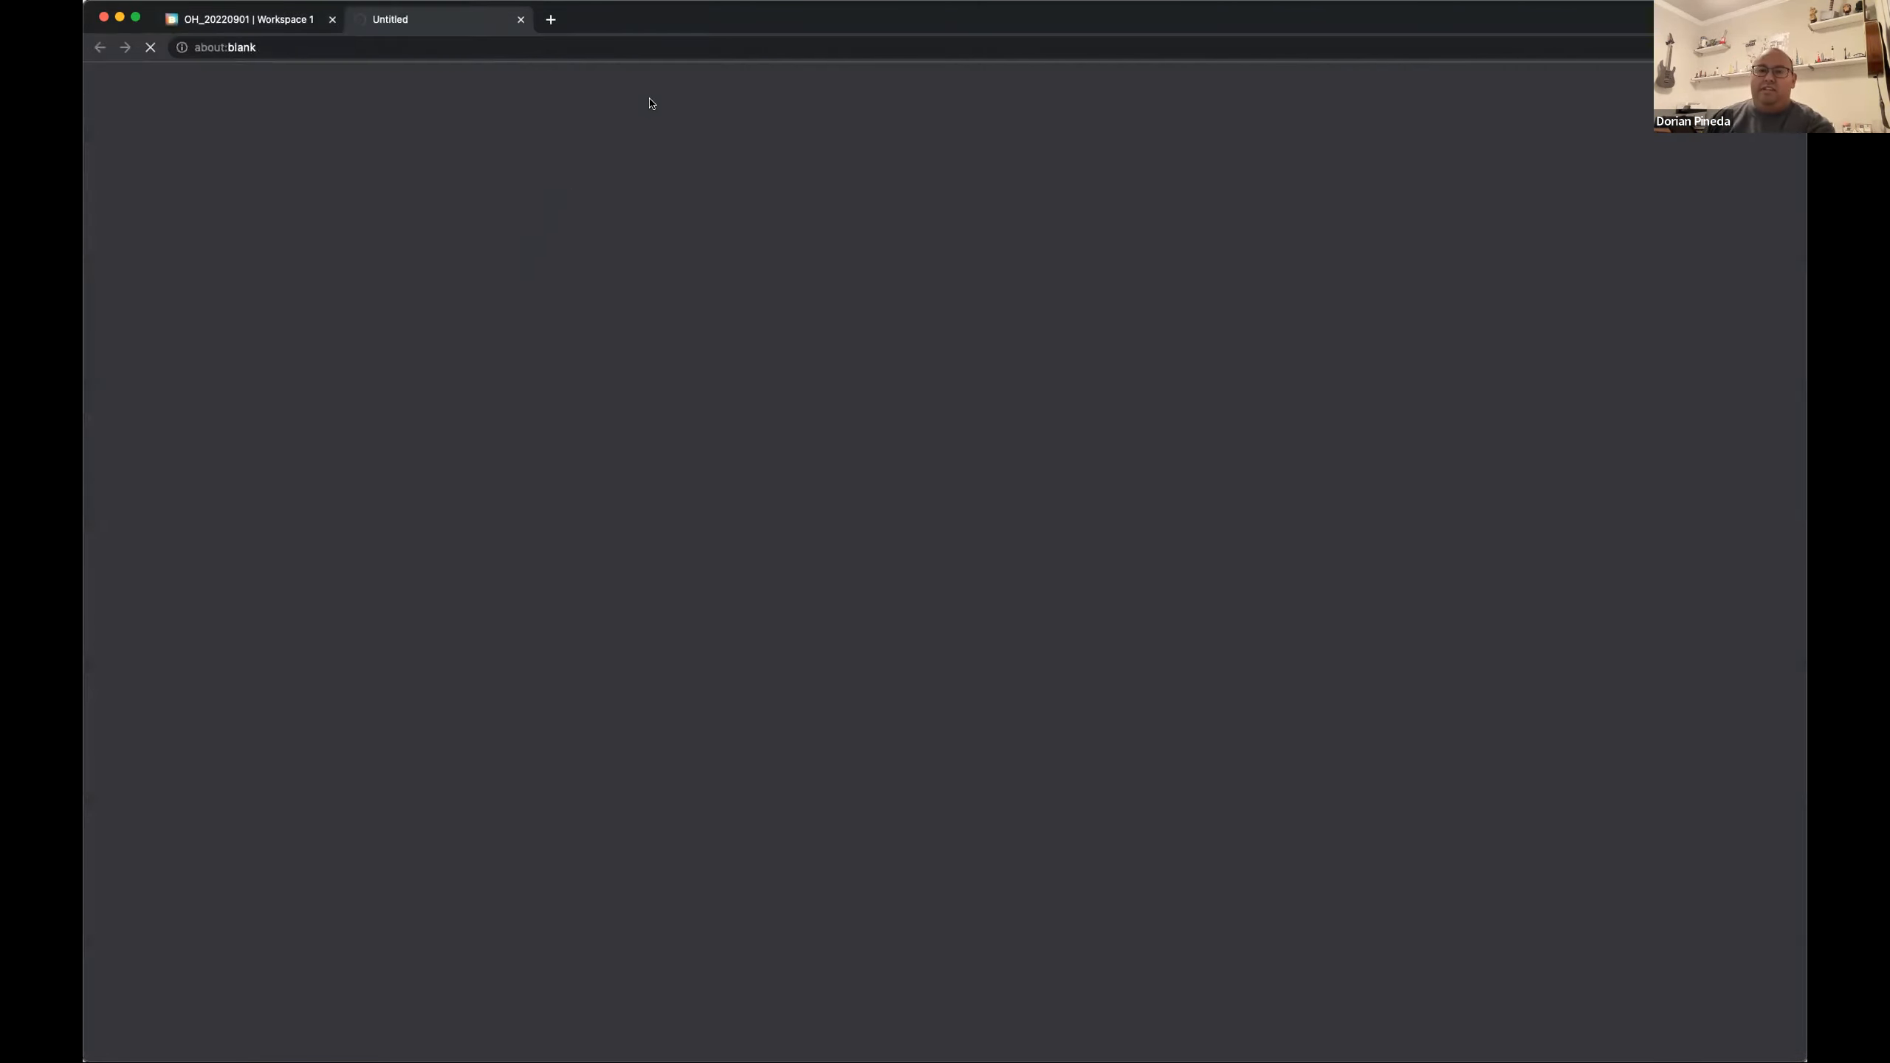
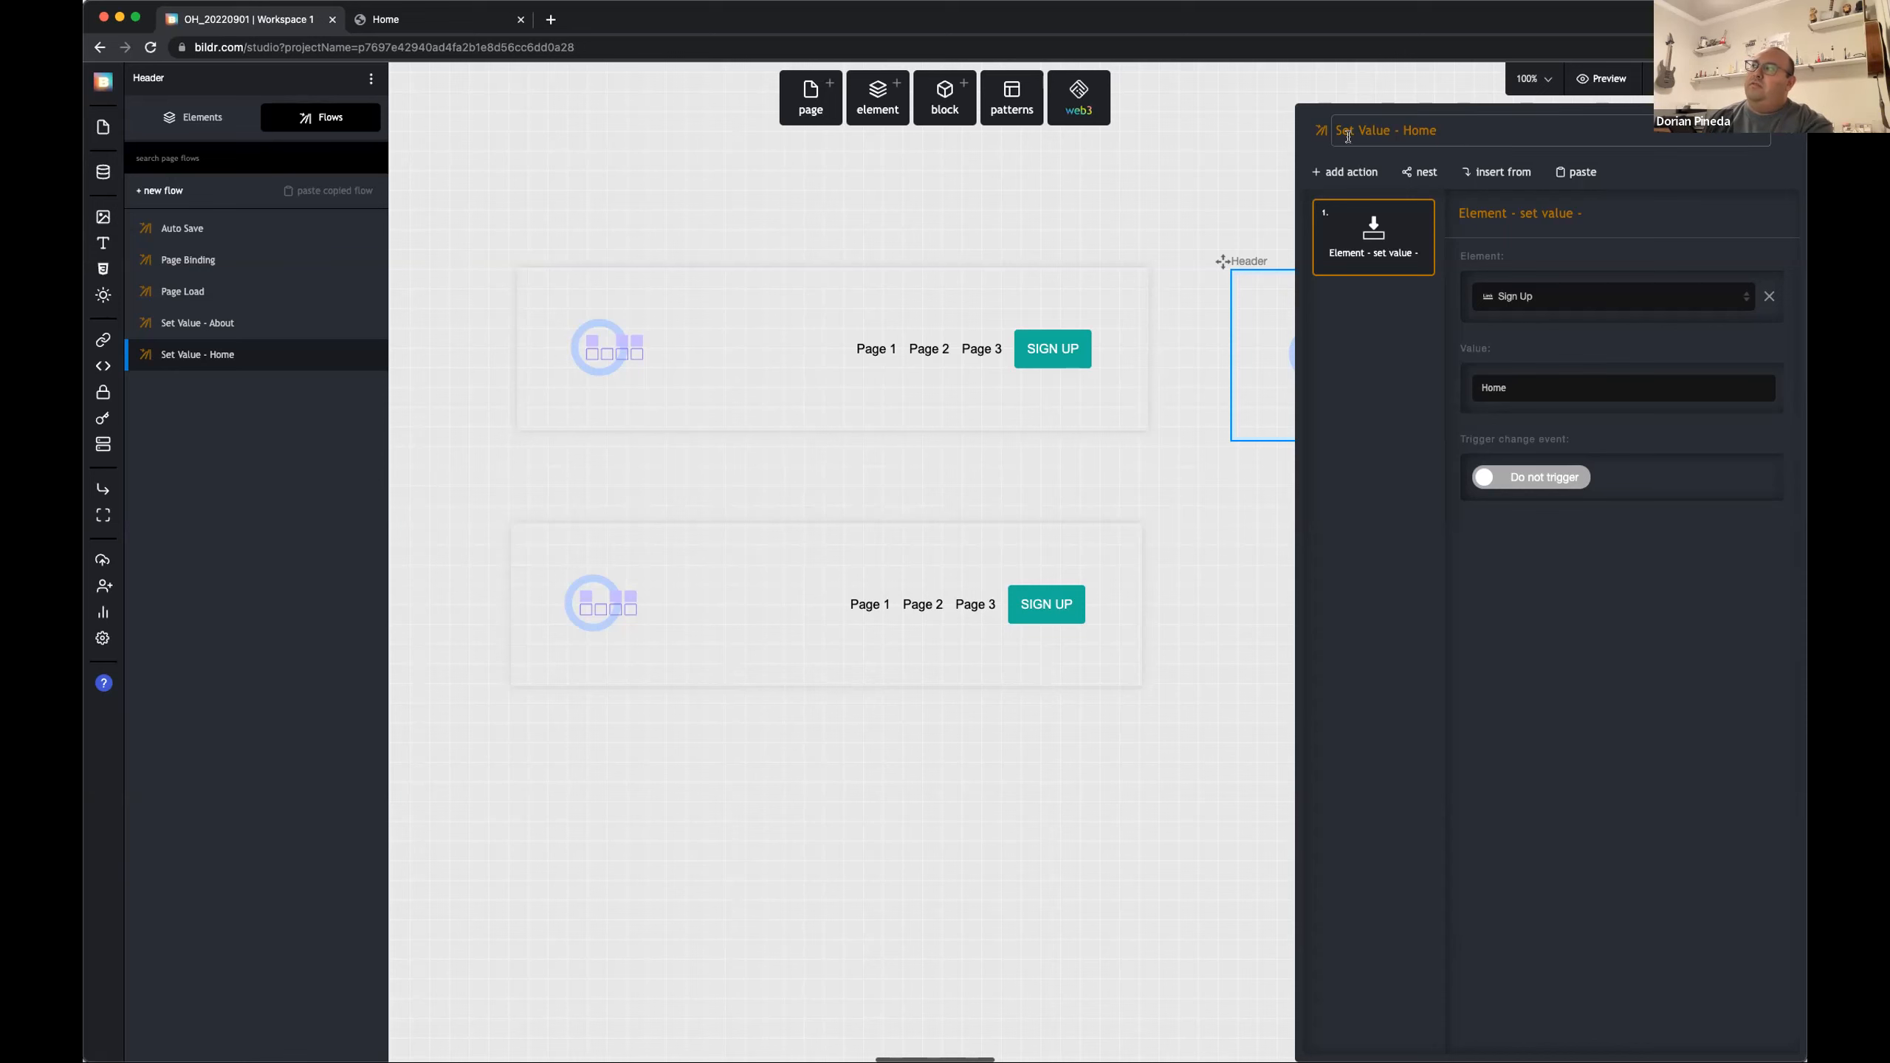
left_click(1339, 177)
type("run flow")
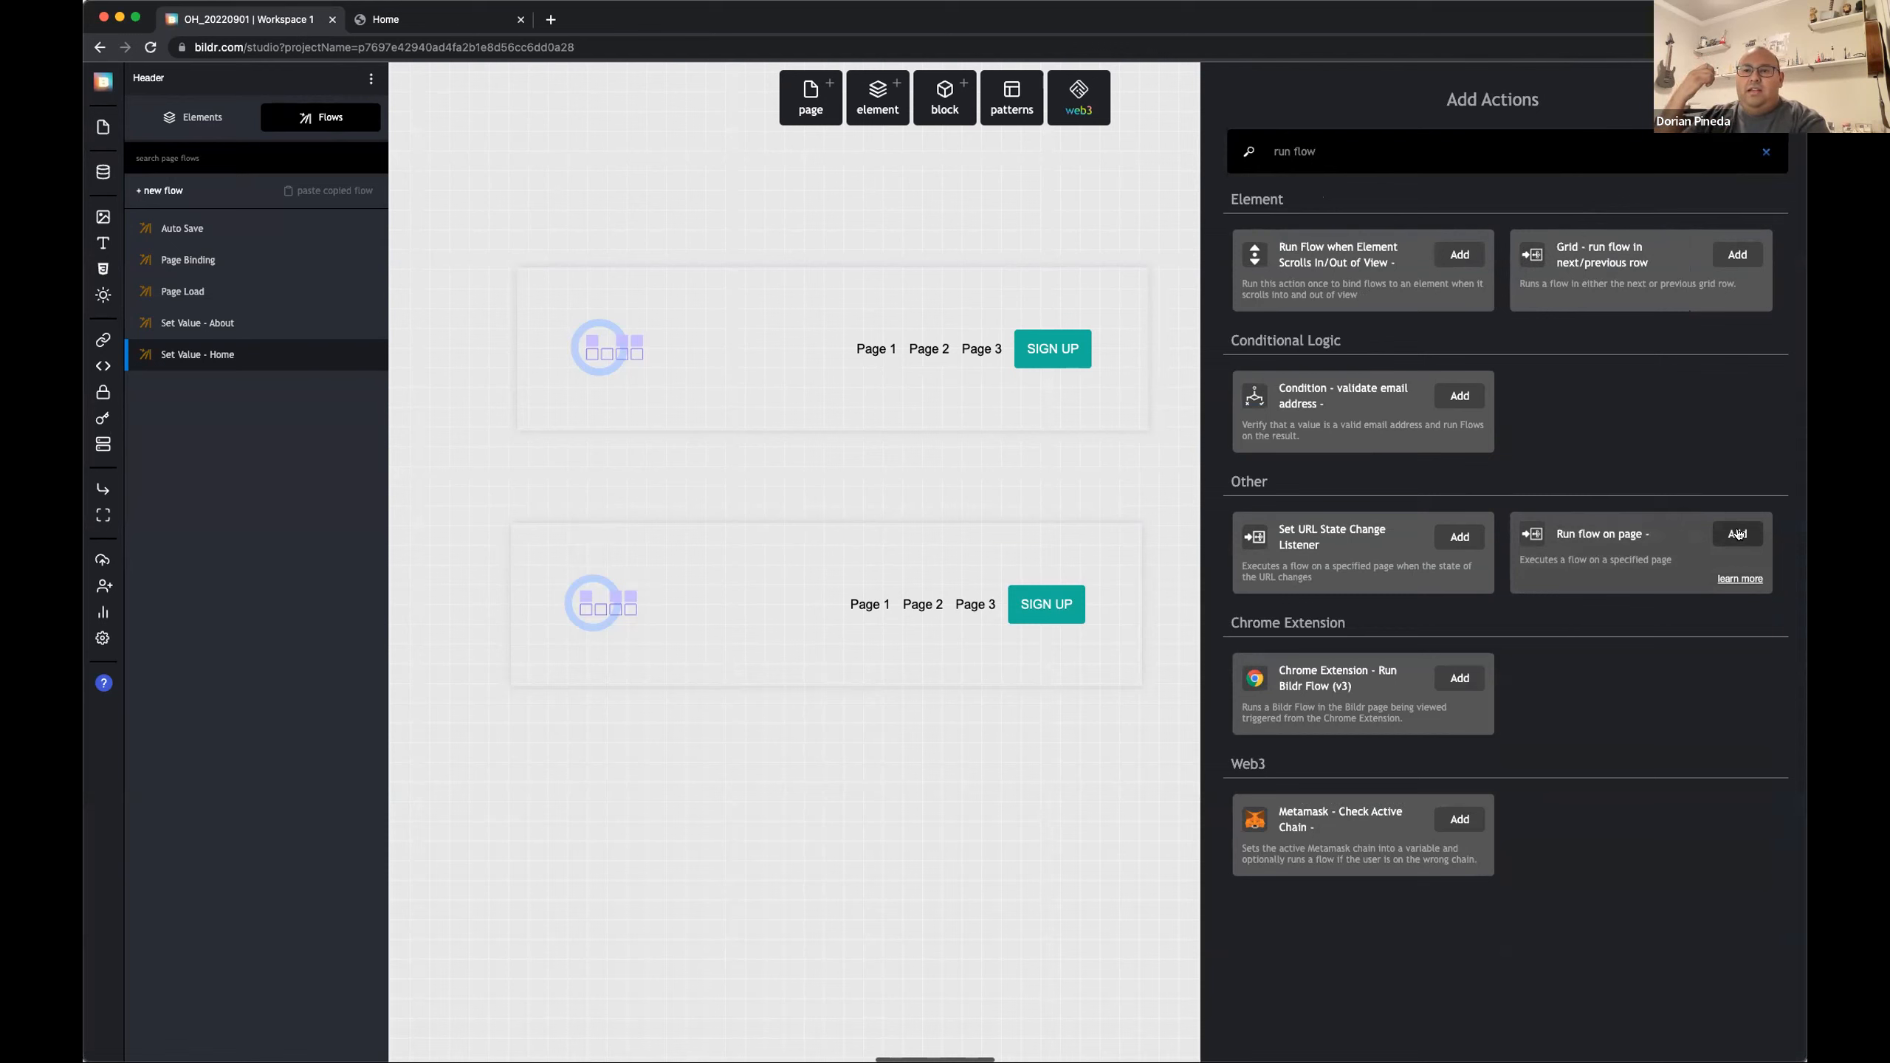
left_click(1738, 534)
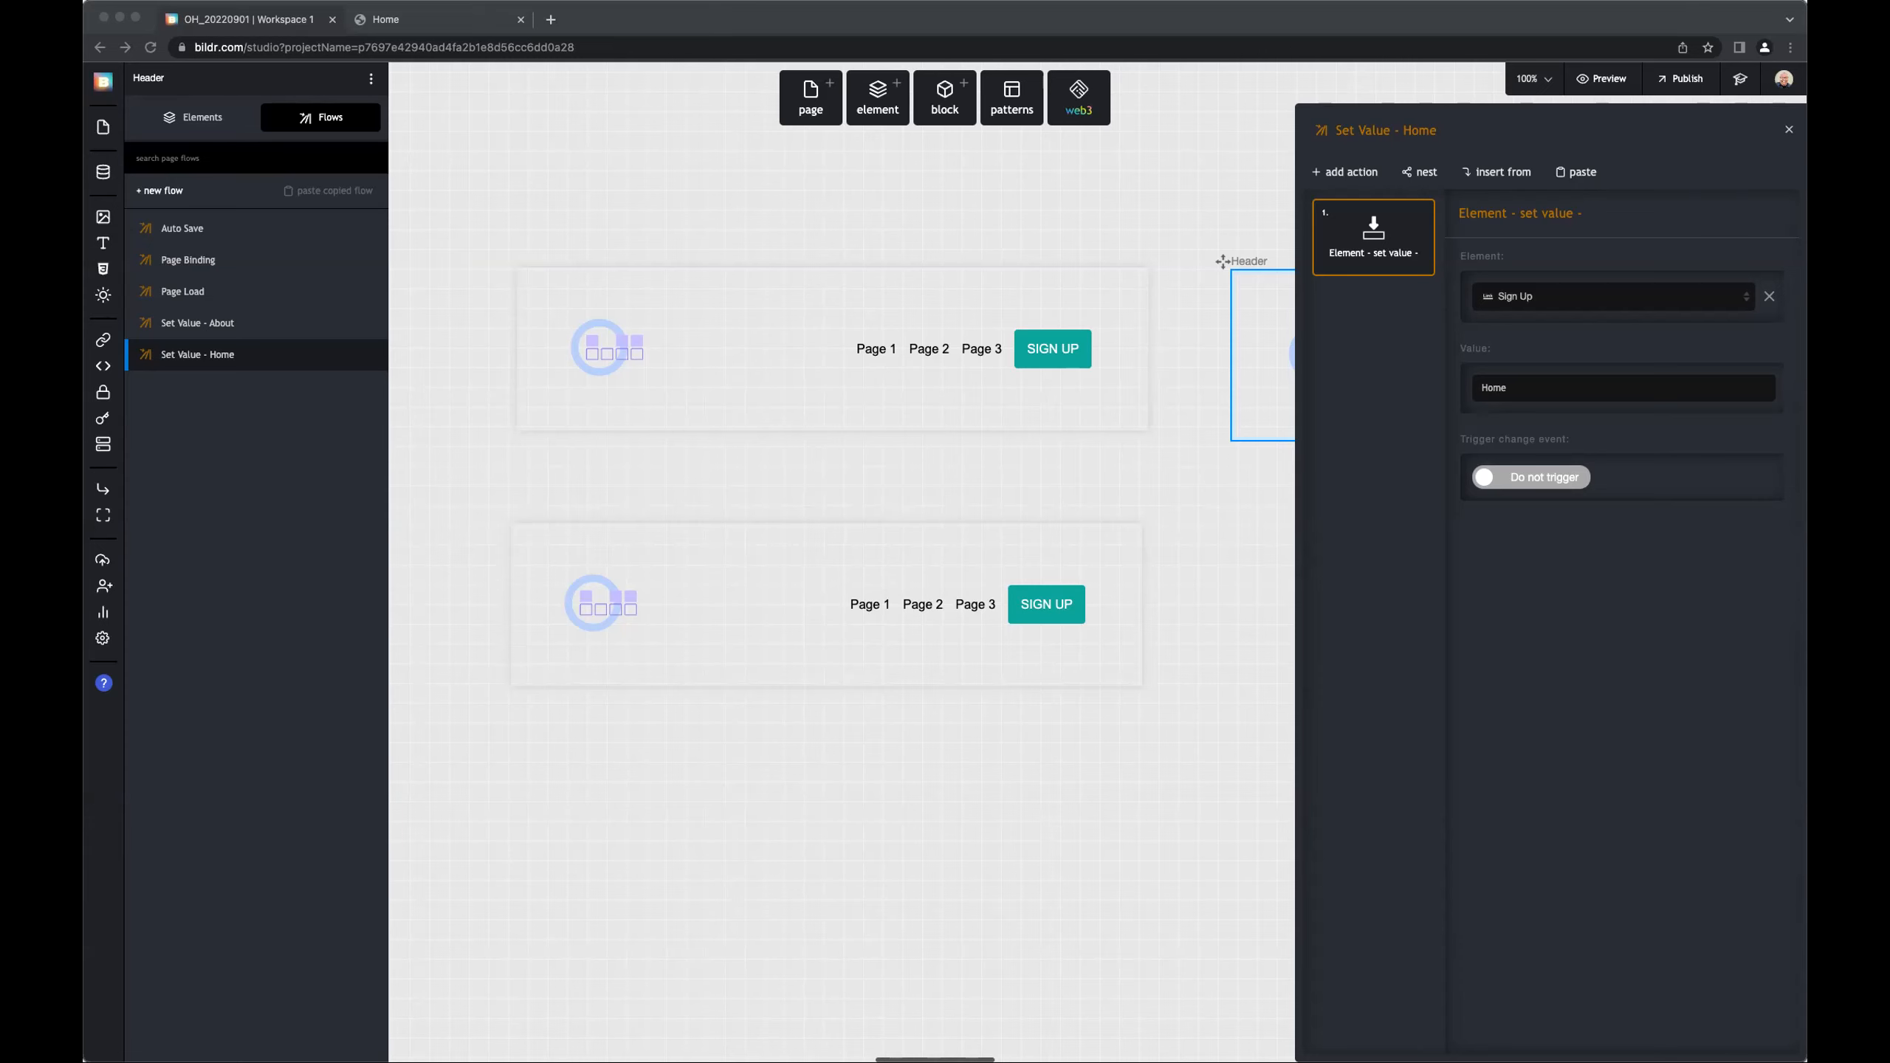
Step: Add a button above the Header component in the Home page body and set its display text to Set Variable
left_click(555, 394)
left_click(319, 116)
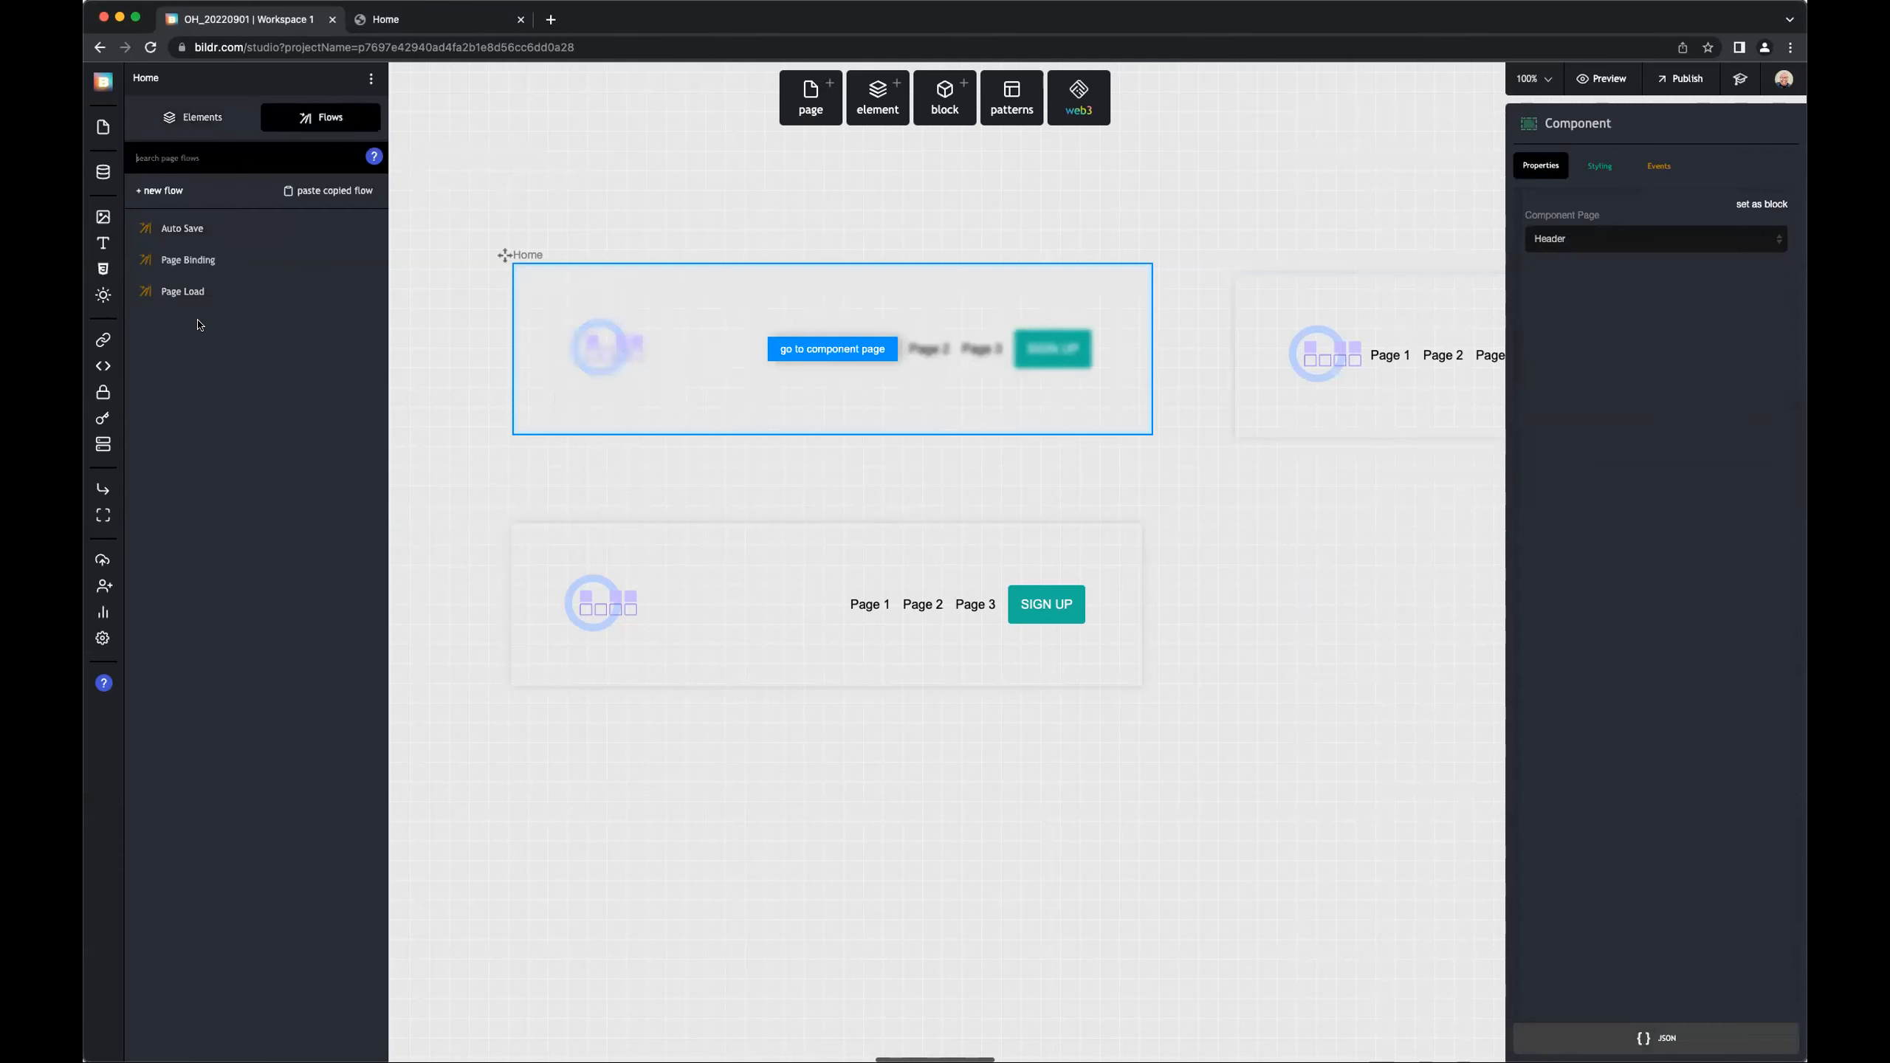
left_click(186, 290)
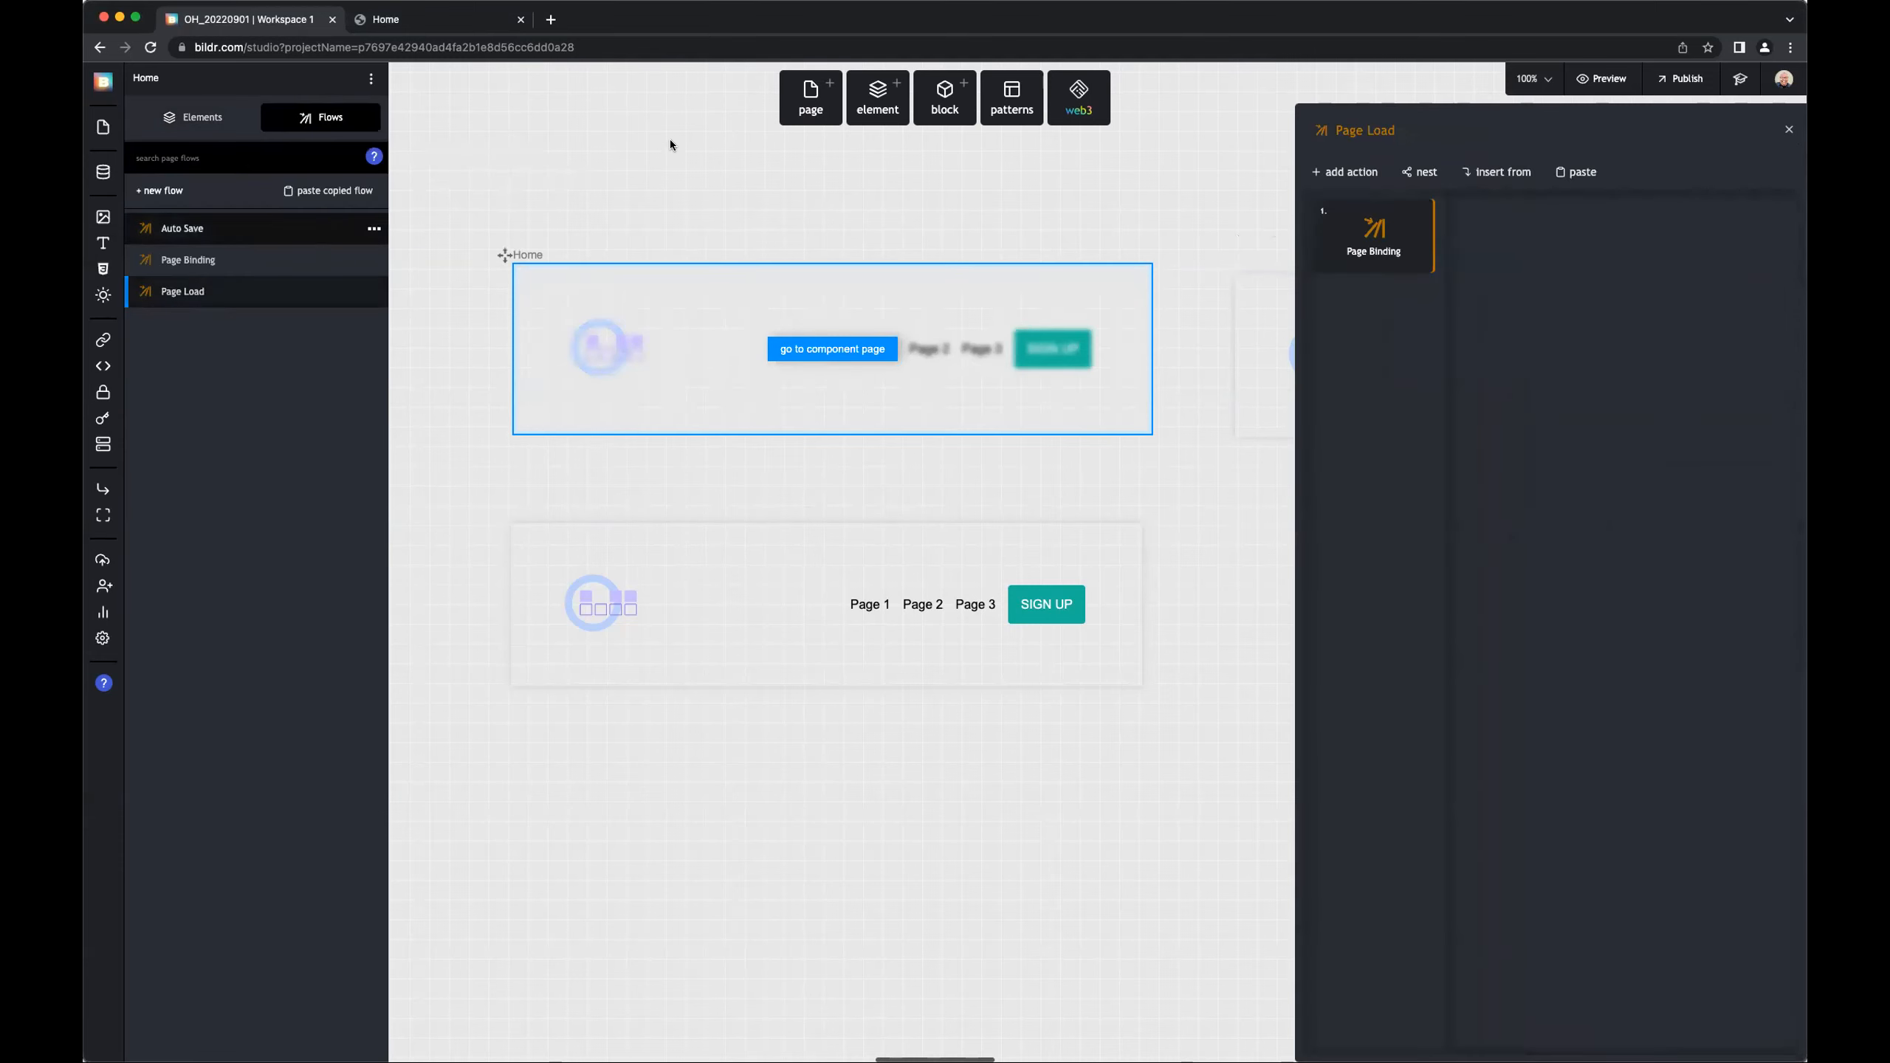
left_click(868, 103)
type("Button")
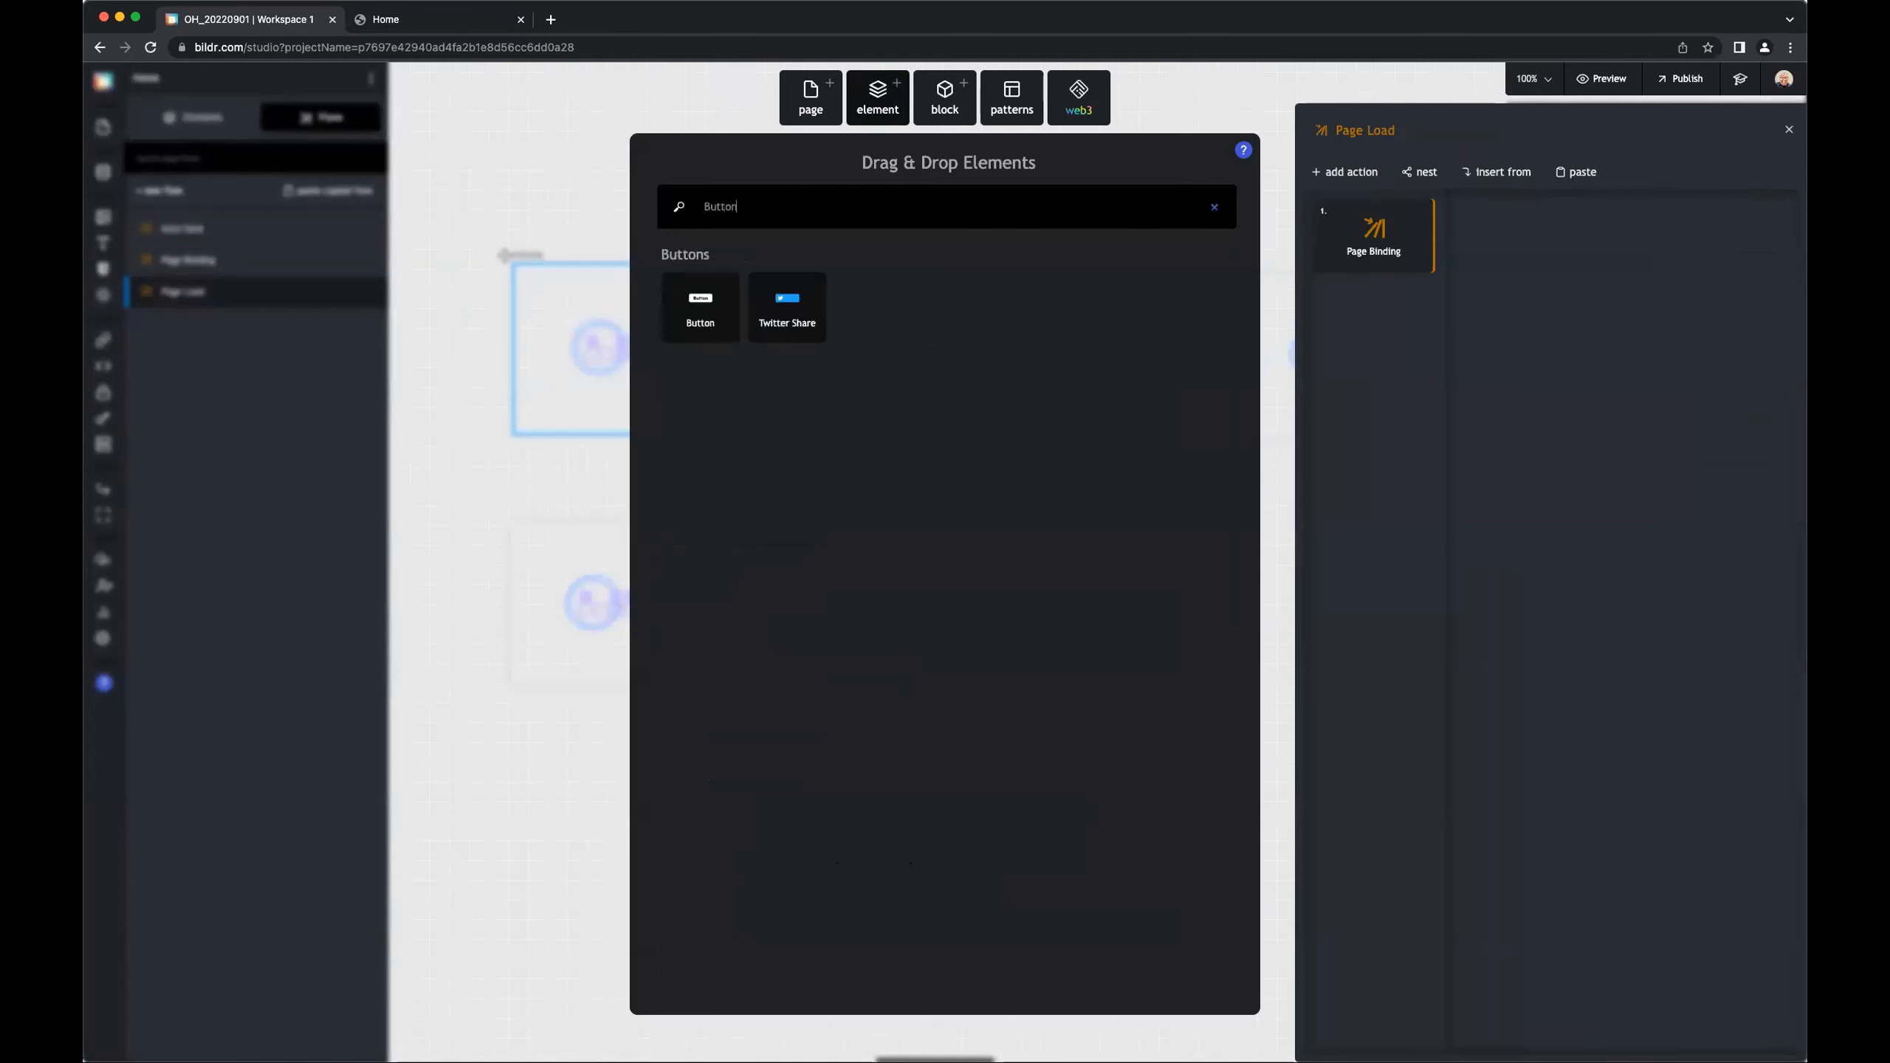
left_click_drag(698, 313, 274, 181)
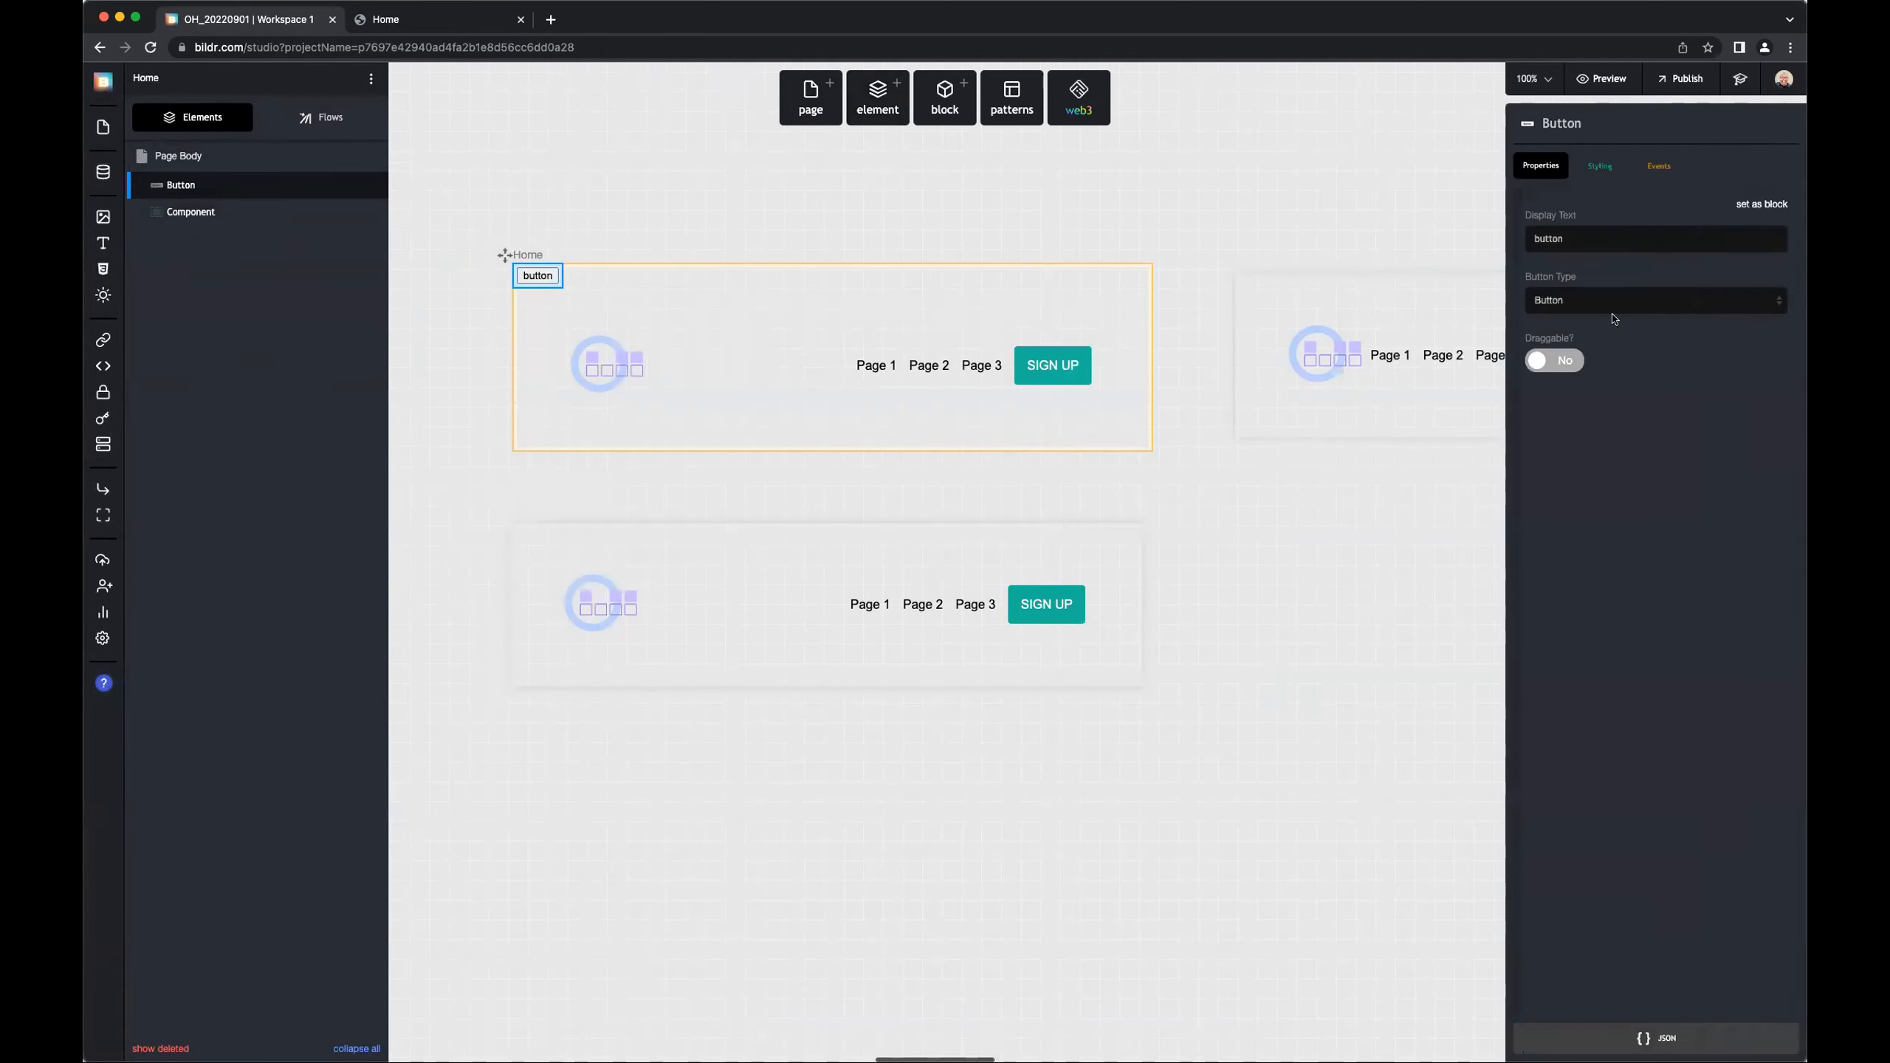
double_click(1548, 238)
type("Set Variab")
Step: Create a new flow named Set variable for the button's click event
left_click(1659, 165)
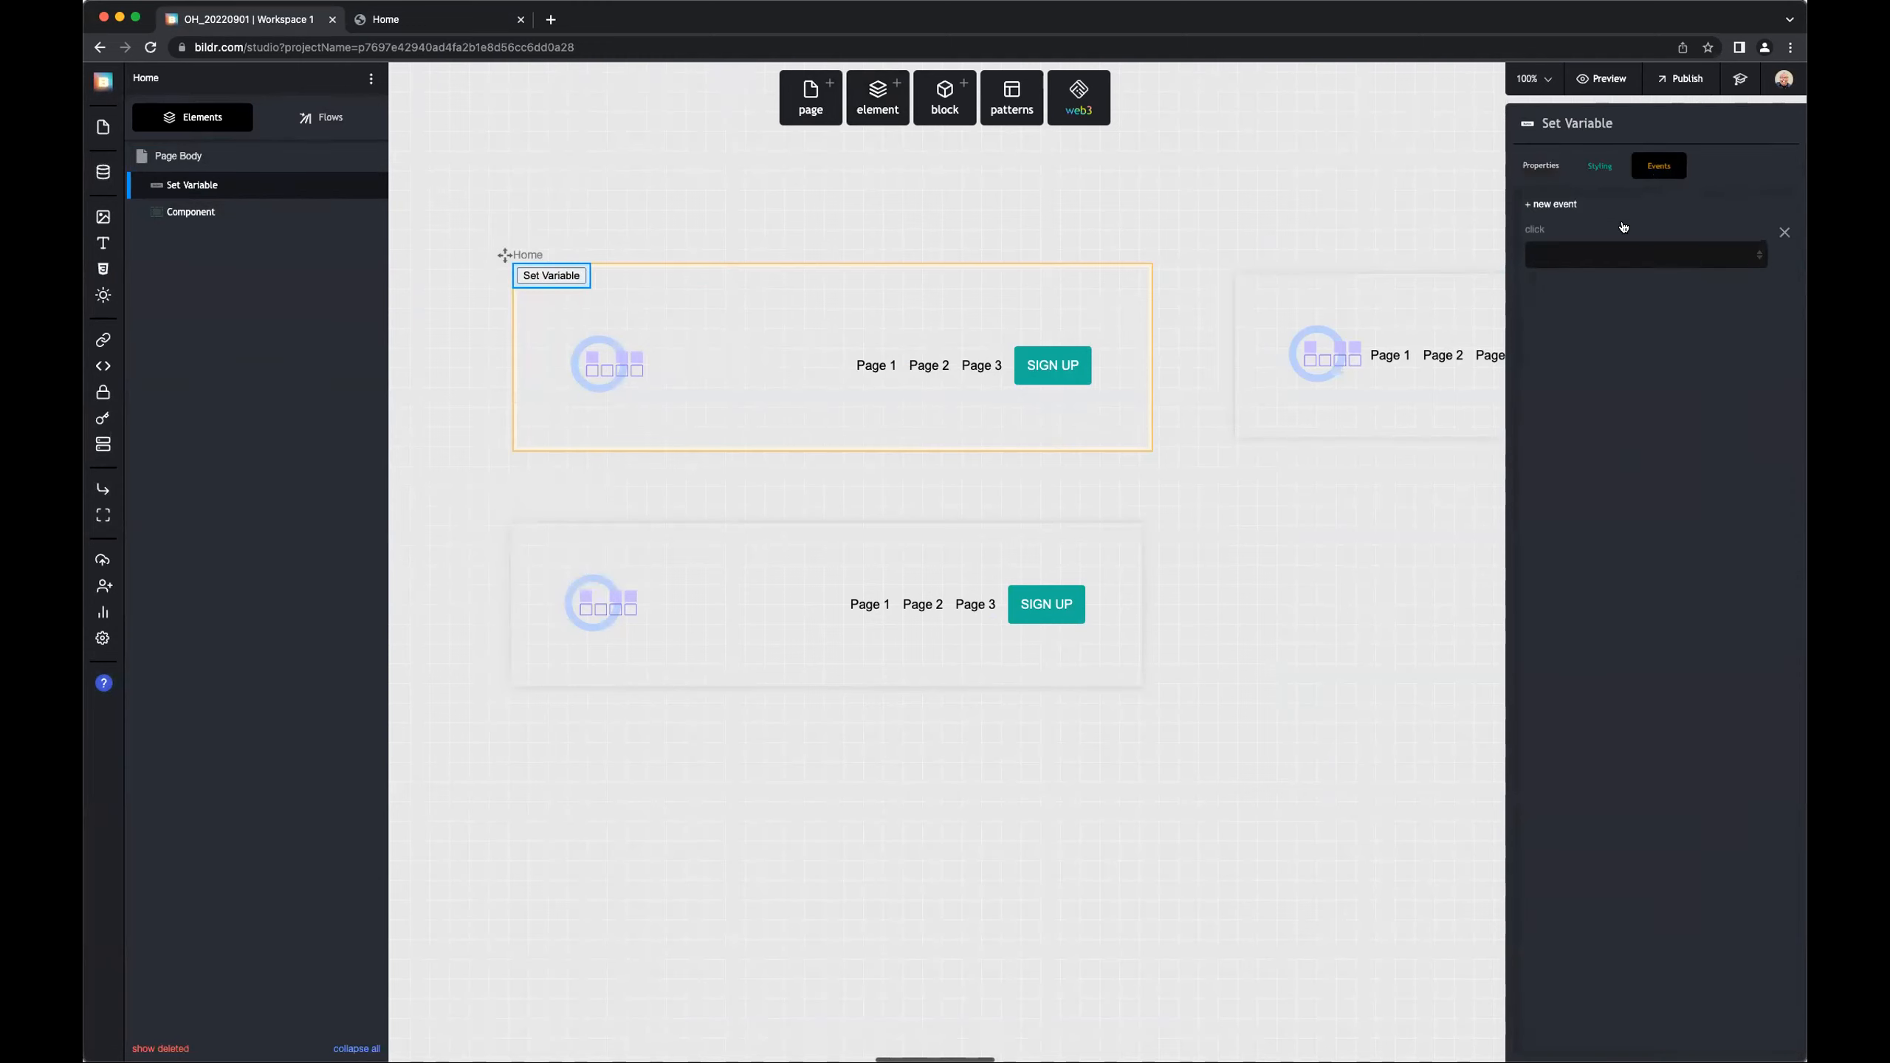
left_click(1576, 255)
left_click(1565, 274)
type("Set")
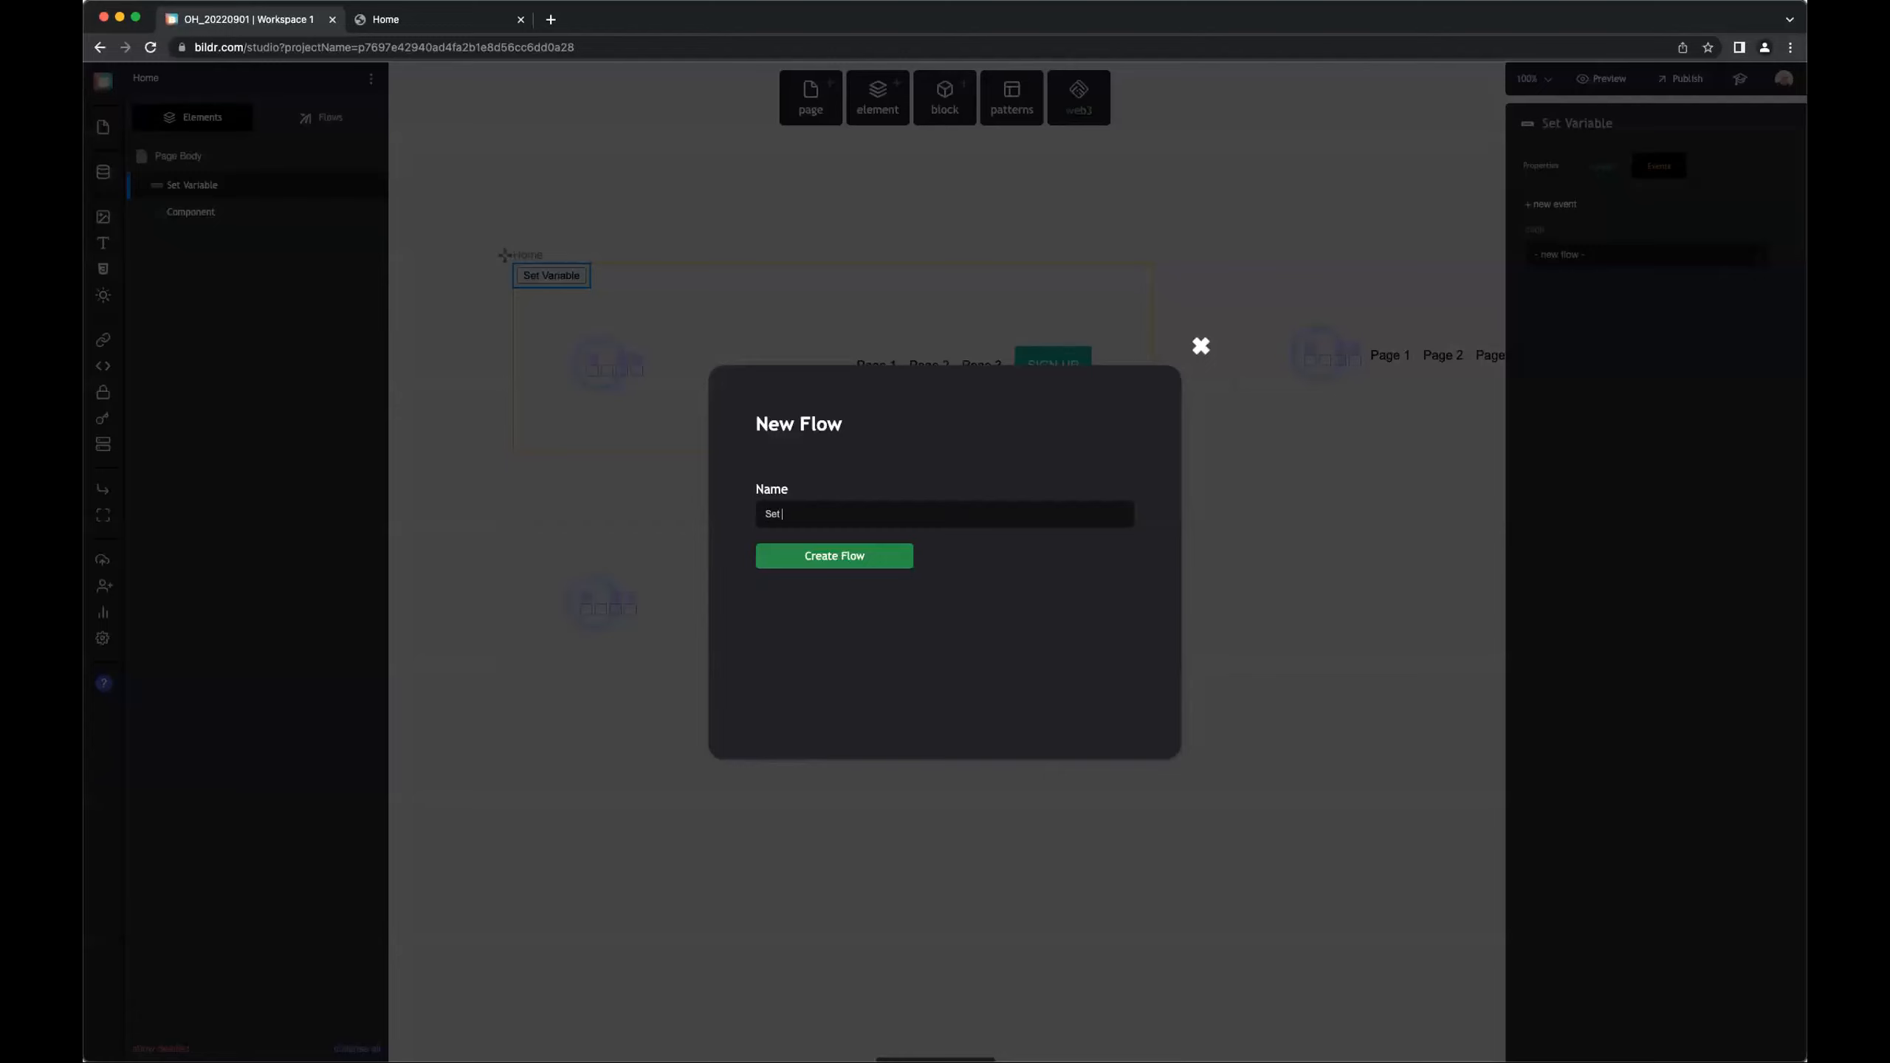
type(" variable")
key("Return")
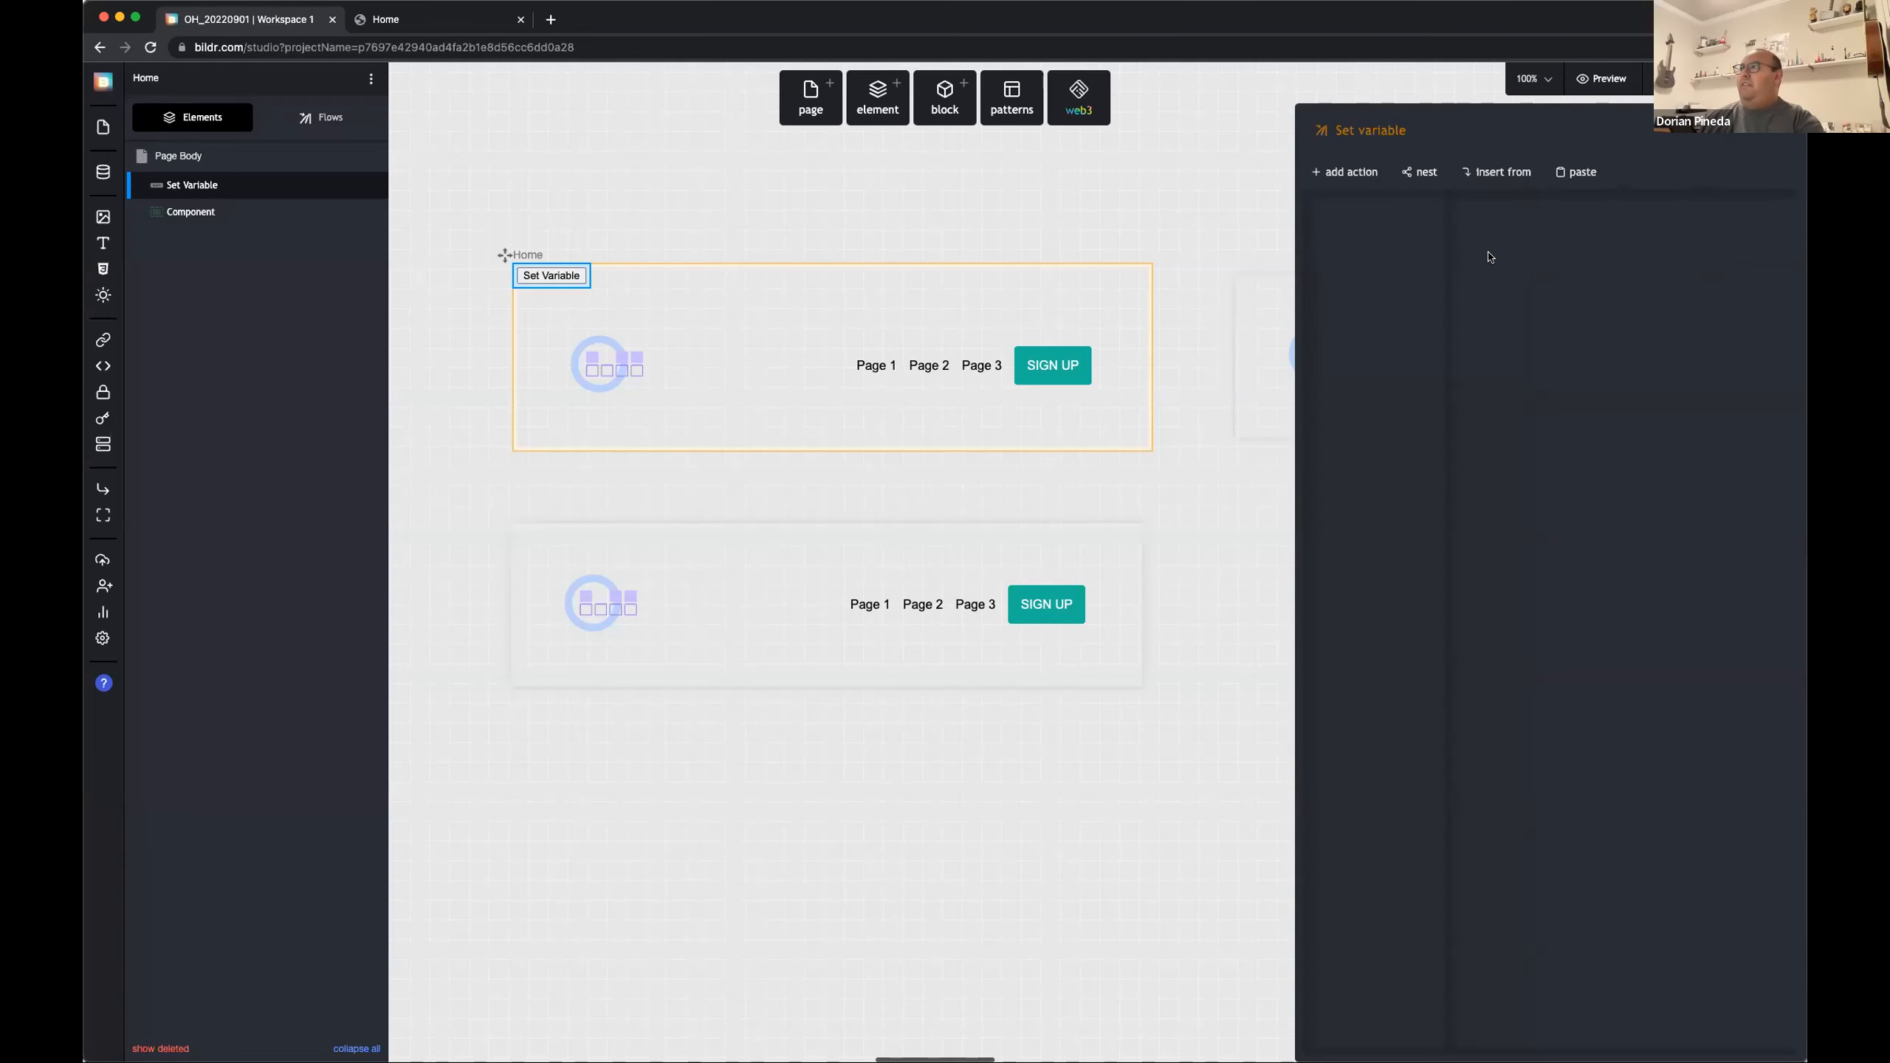
Step: Add a Set variable action to the button's new Set variable flow
left_click(1372, 178)
type("sev")
type("t vari")
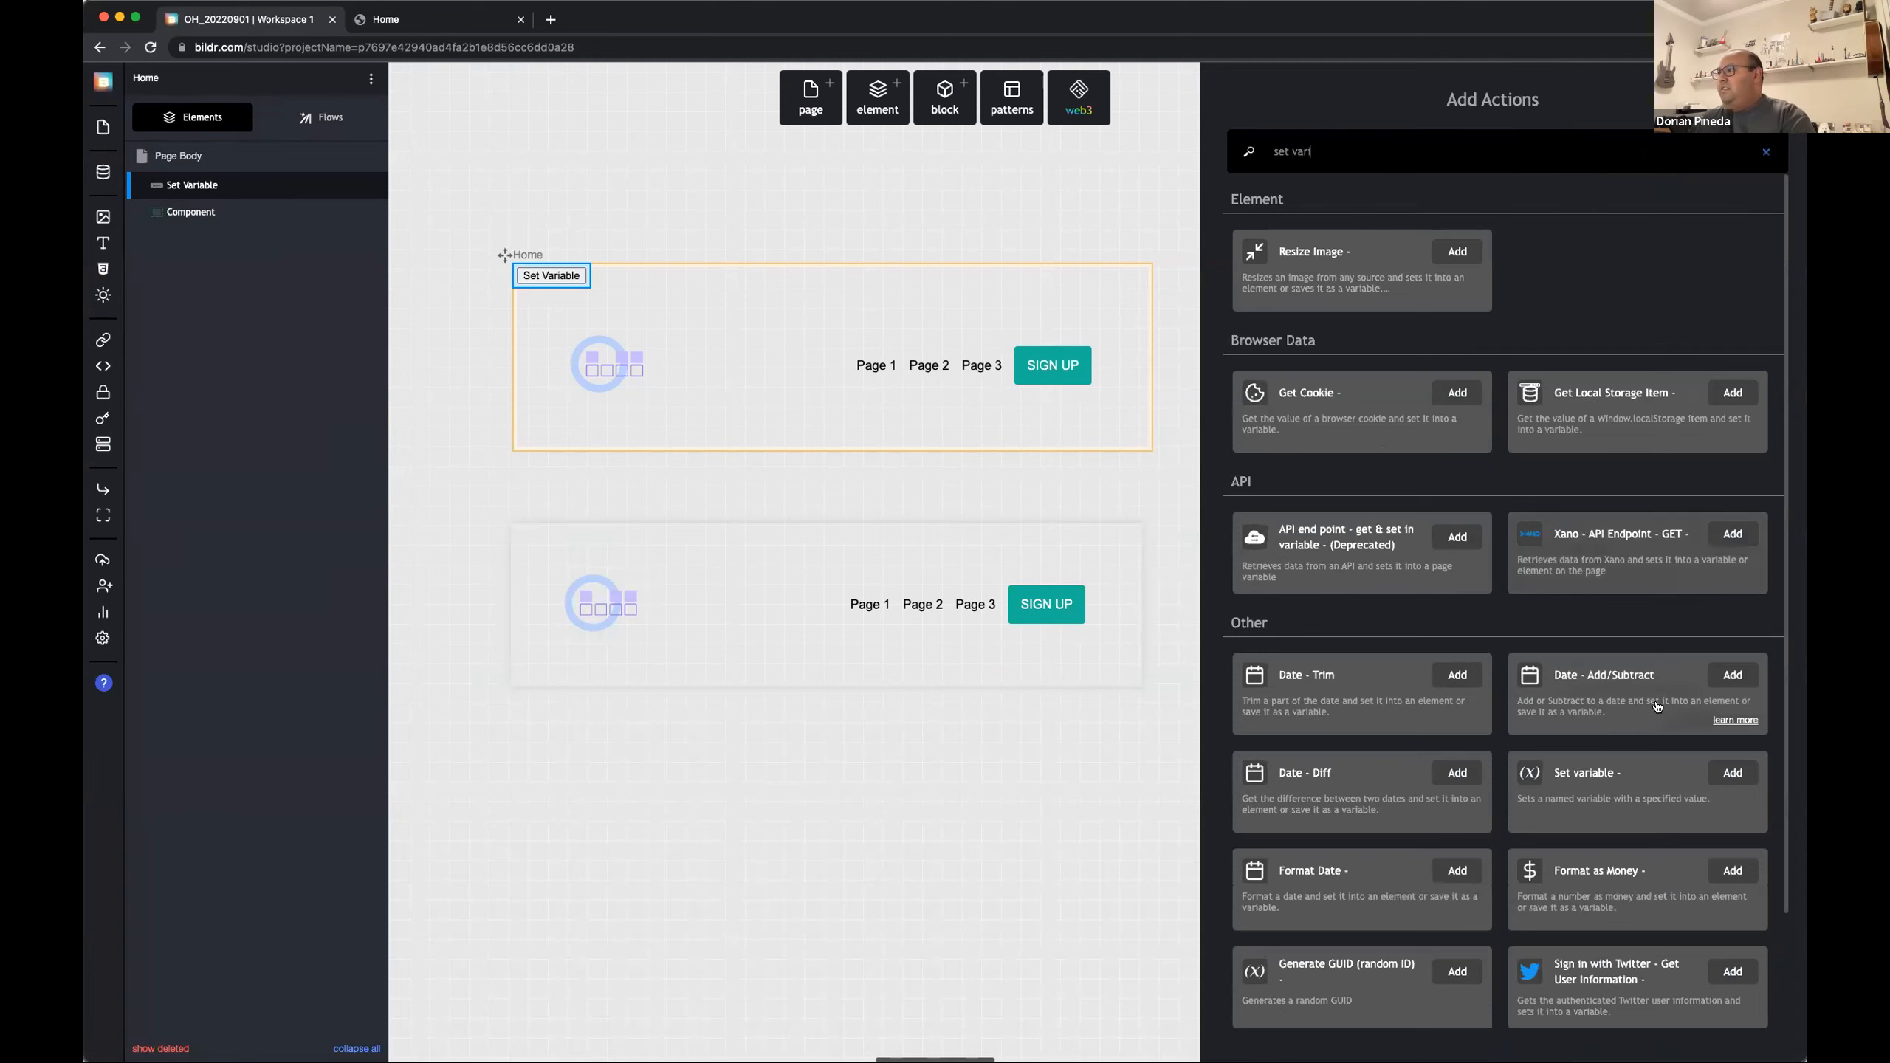
left_click(1732, 772)
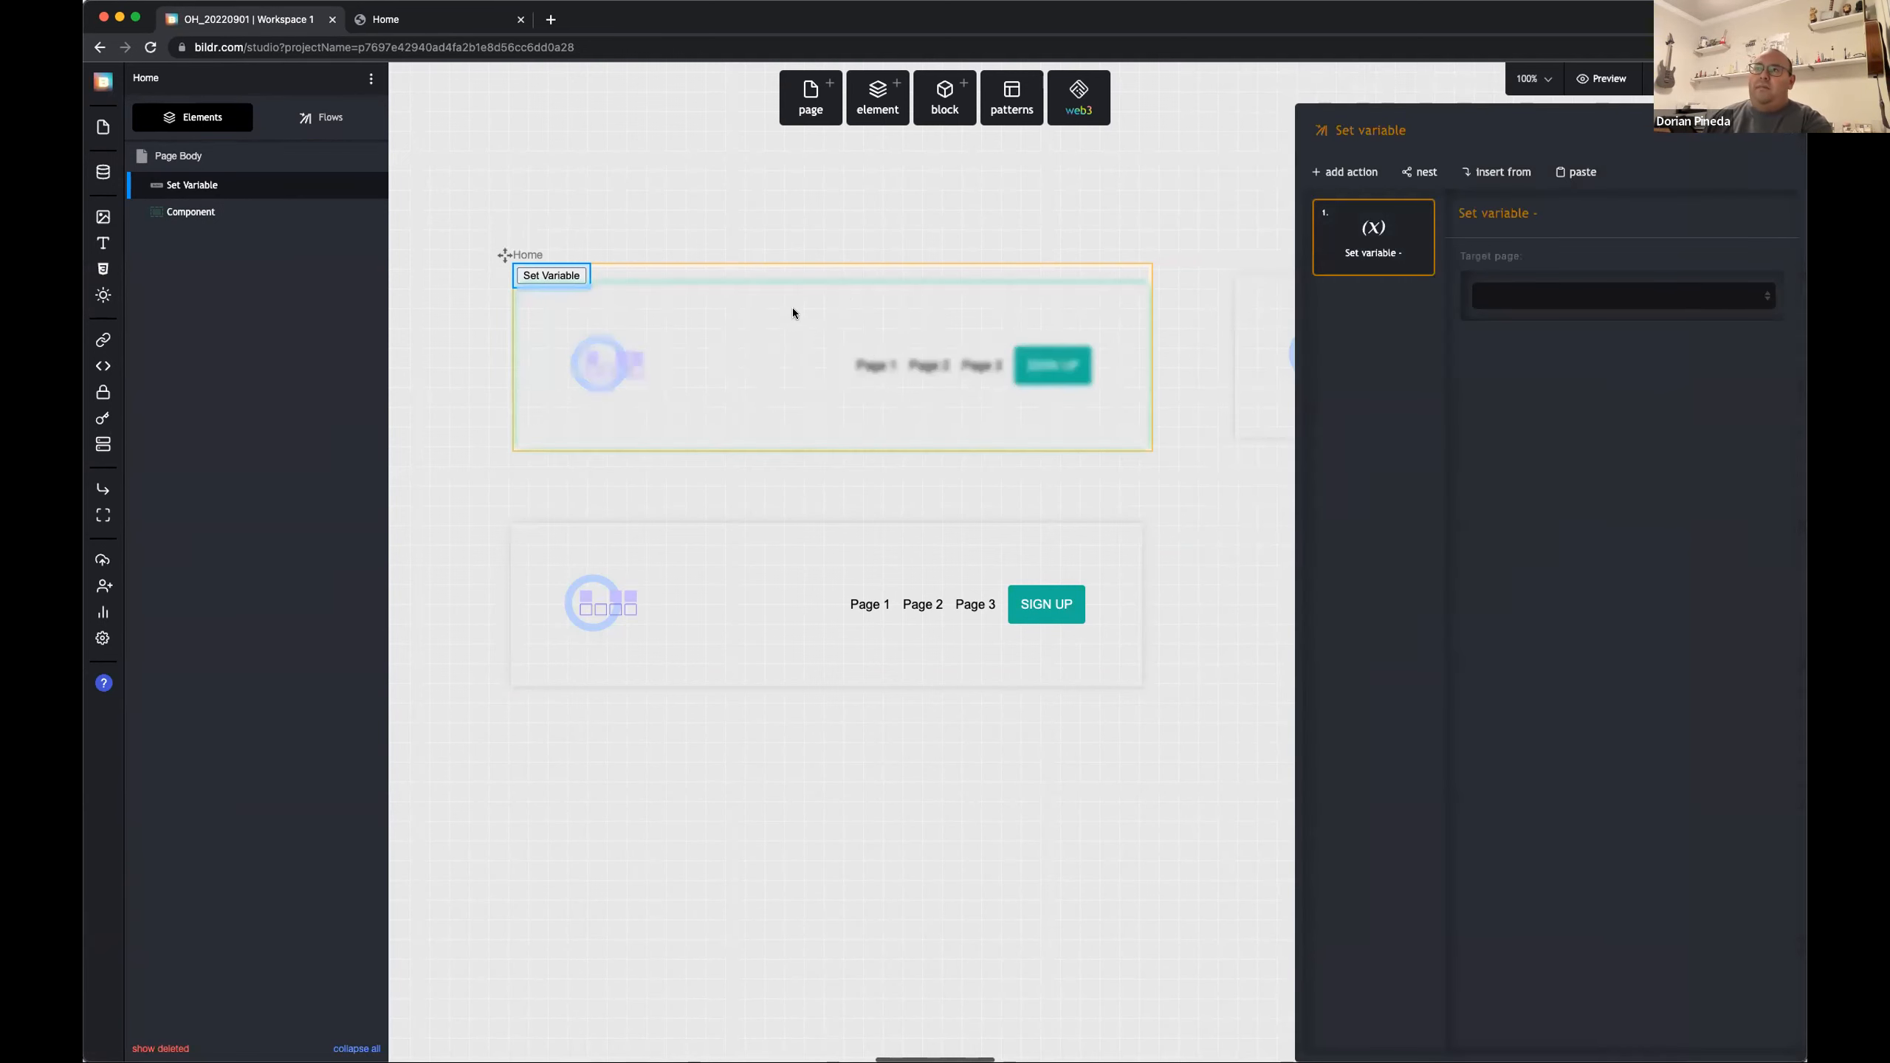
left_click(272, 178)
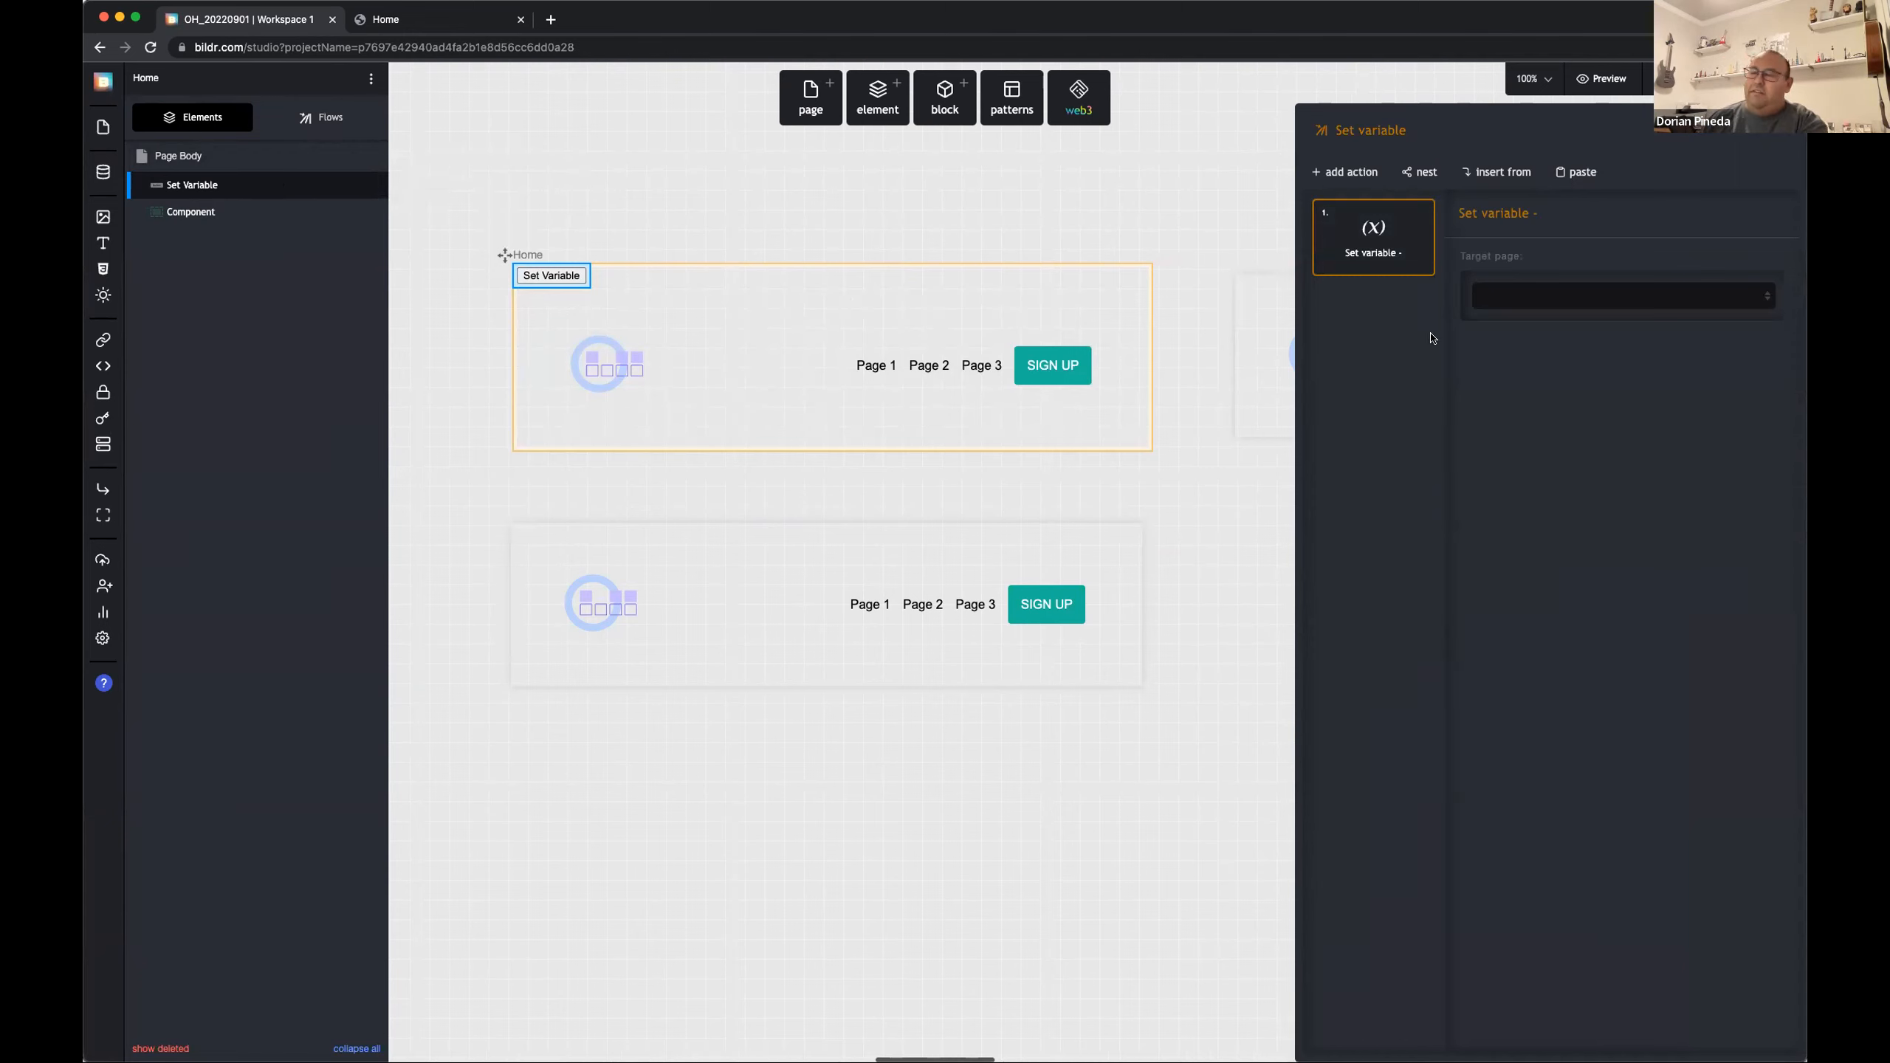
Step: Configure the Set variable action with target page Root Page, variable name test and variable value something
left_click(1522, 300)
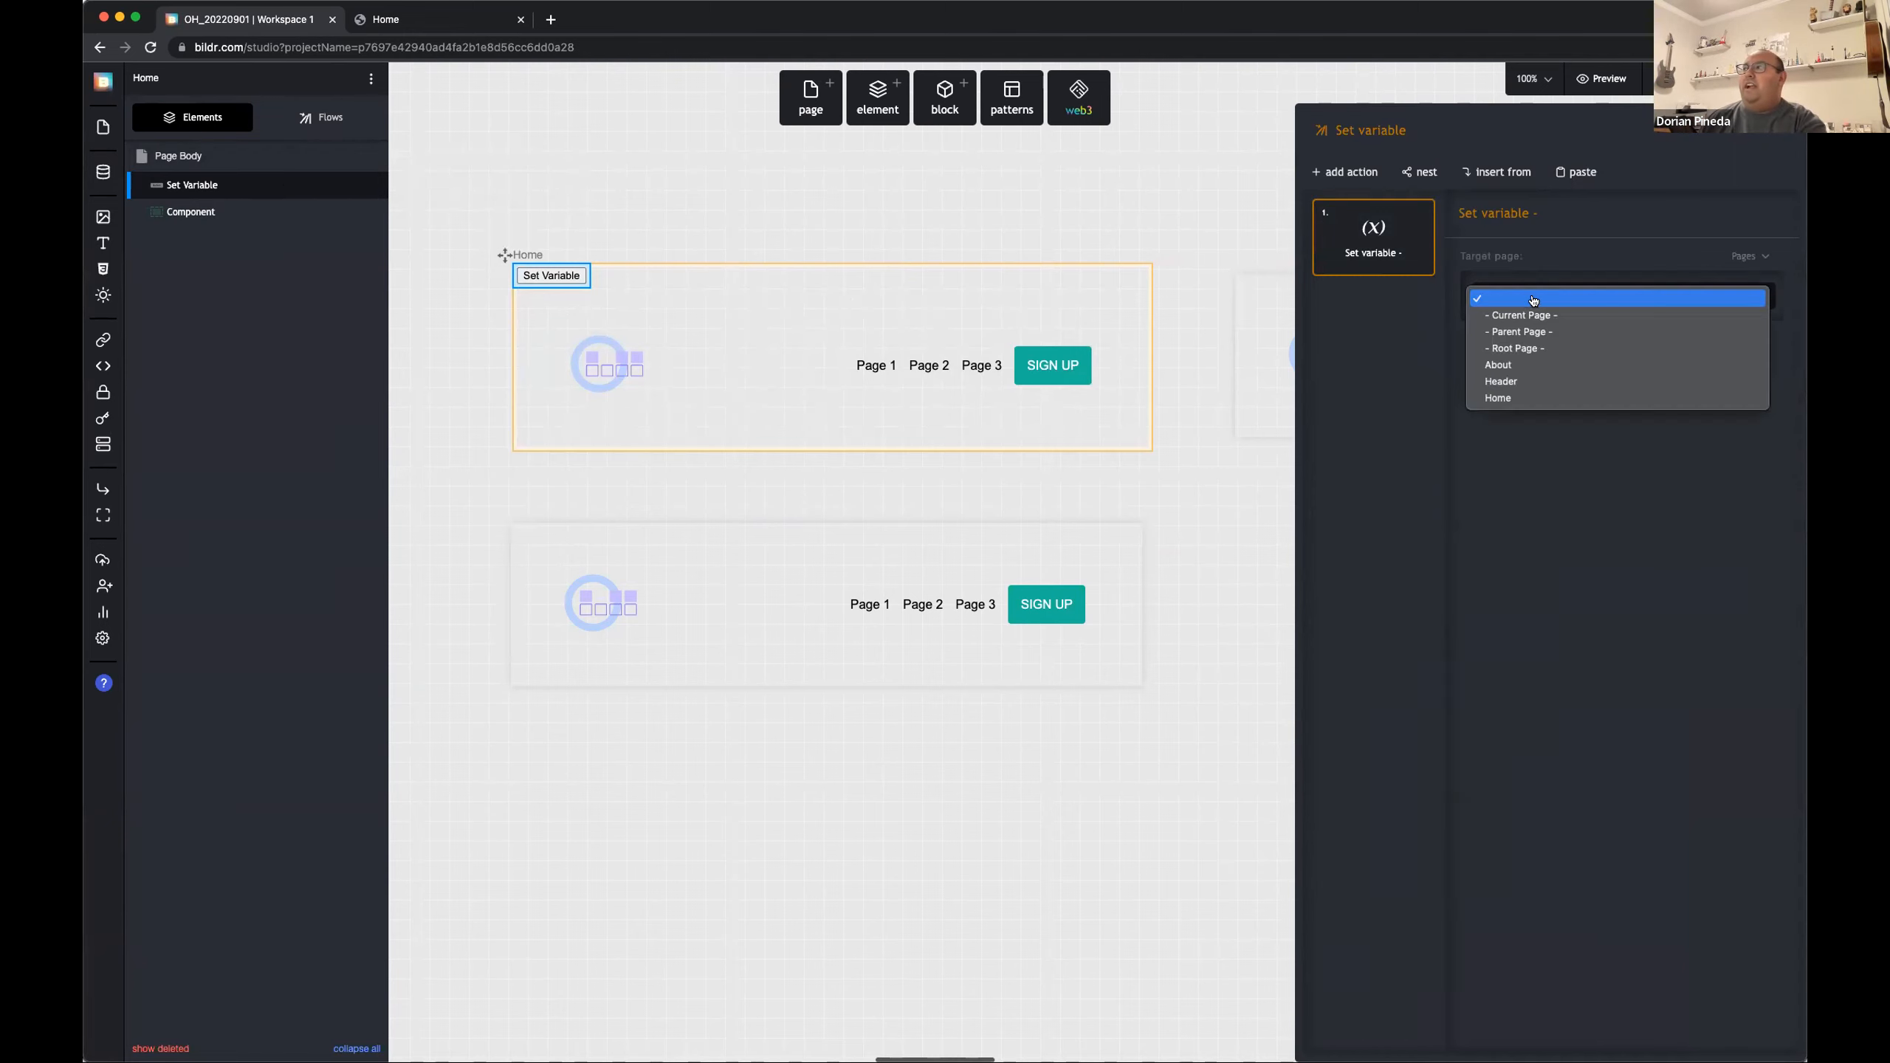
left_click(1540, 348)
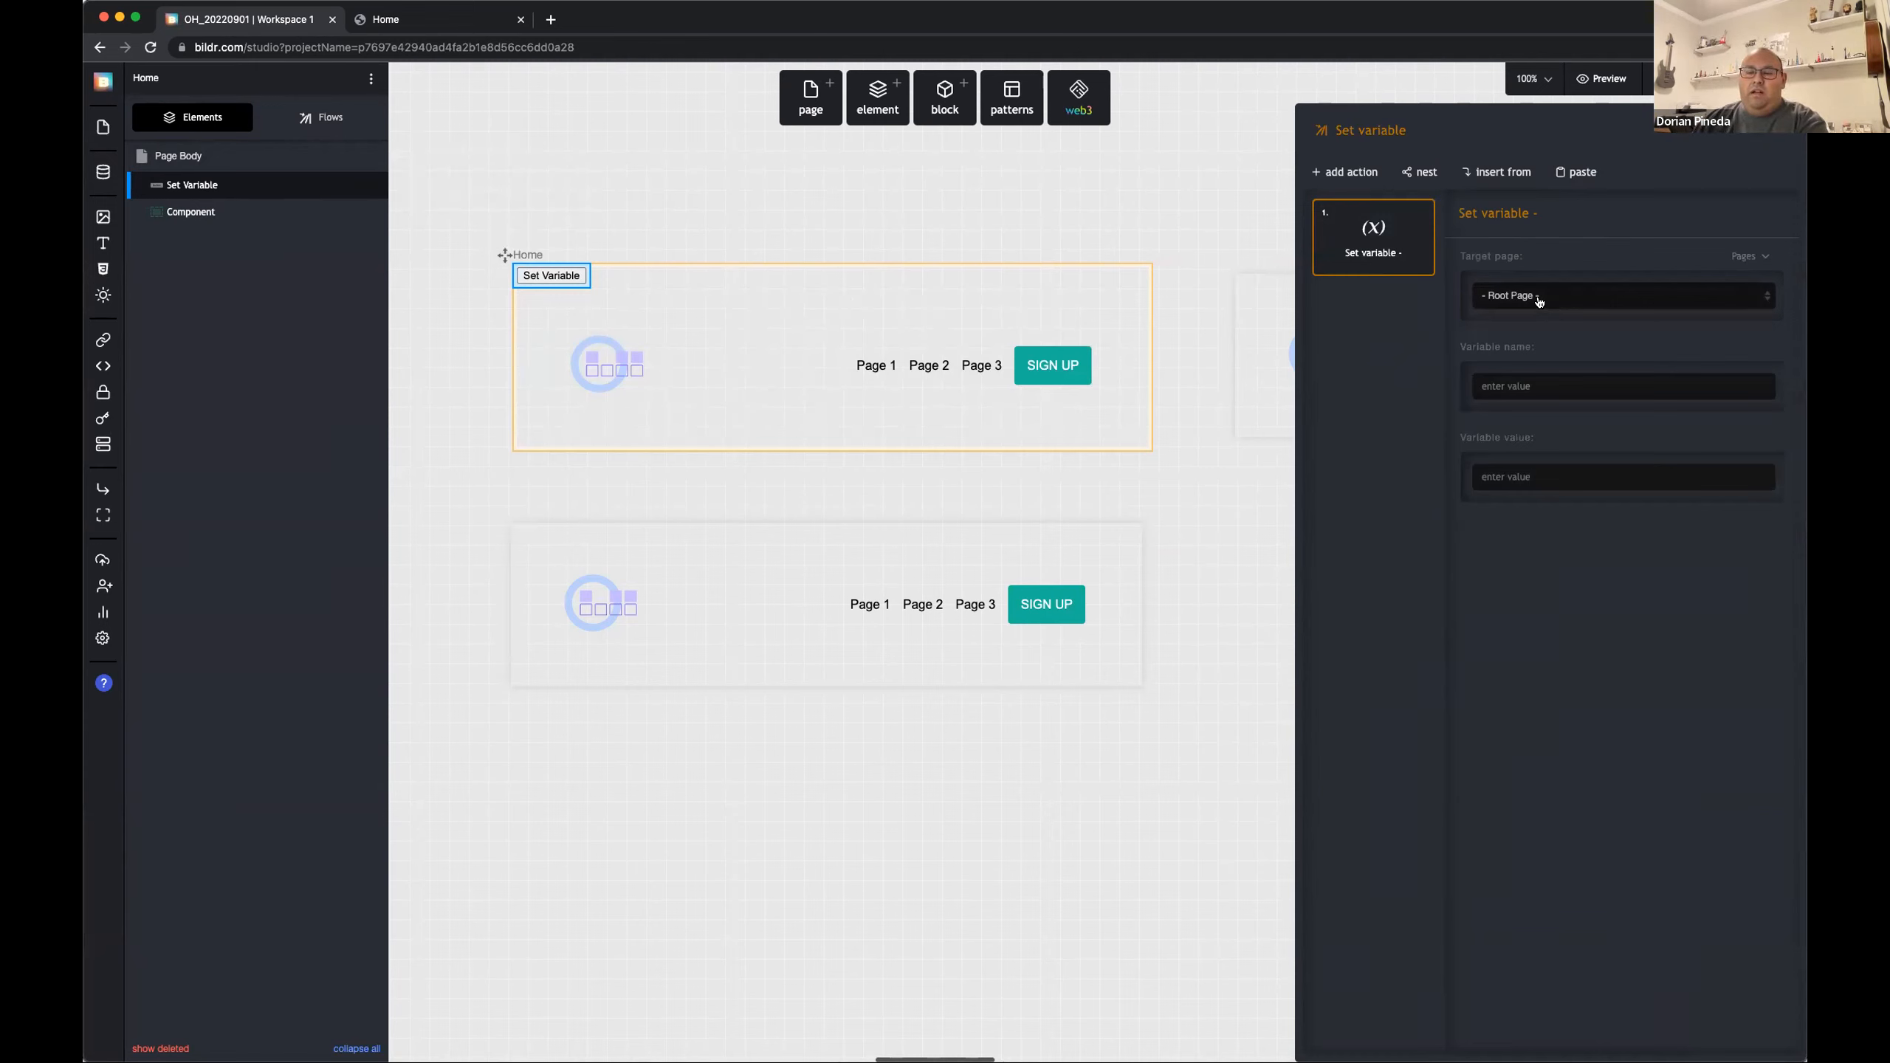
left_click(1549, 386)
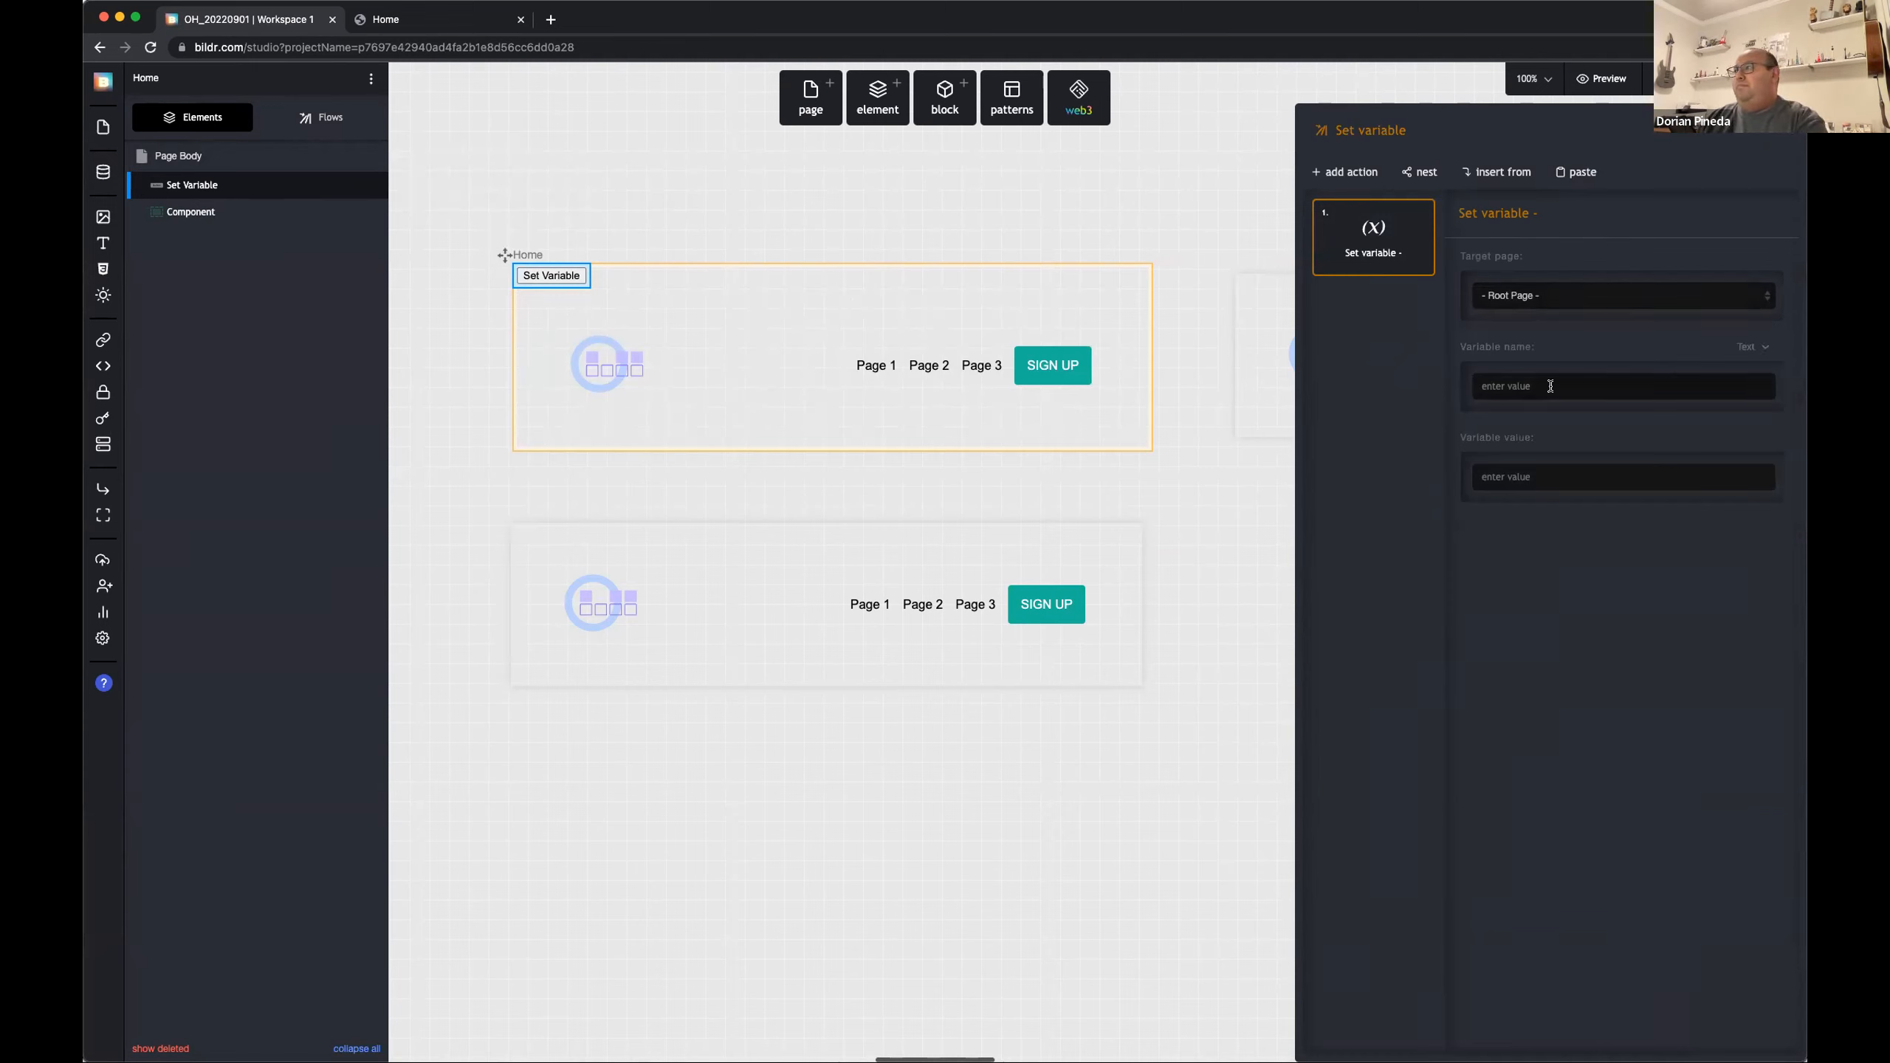
type("test")
left_click(1525, 477)
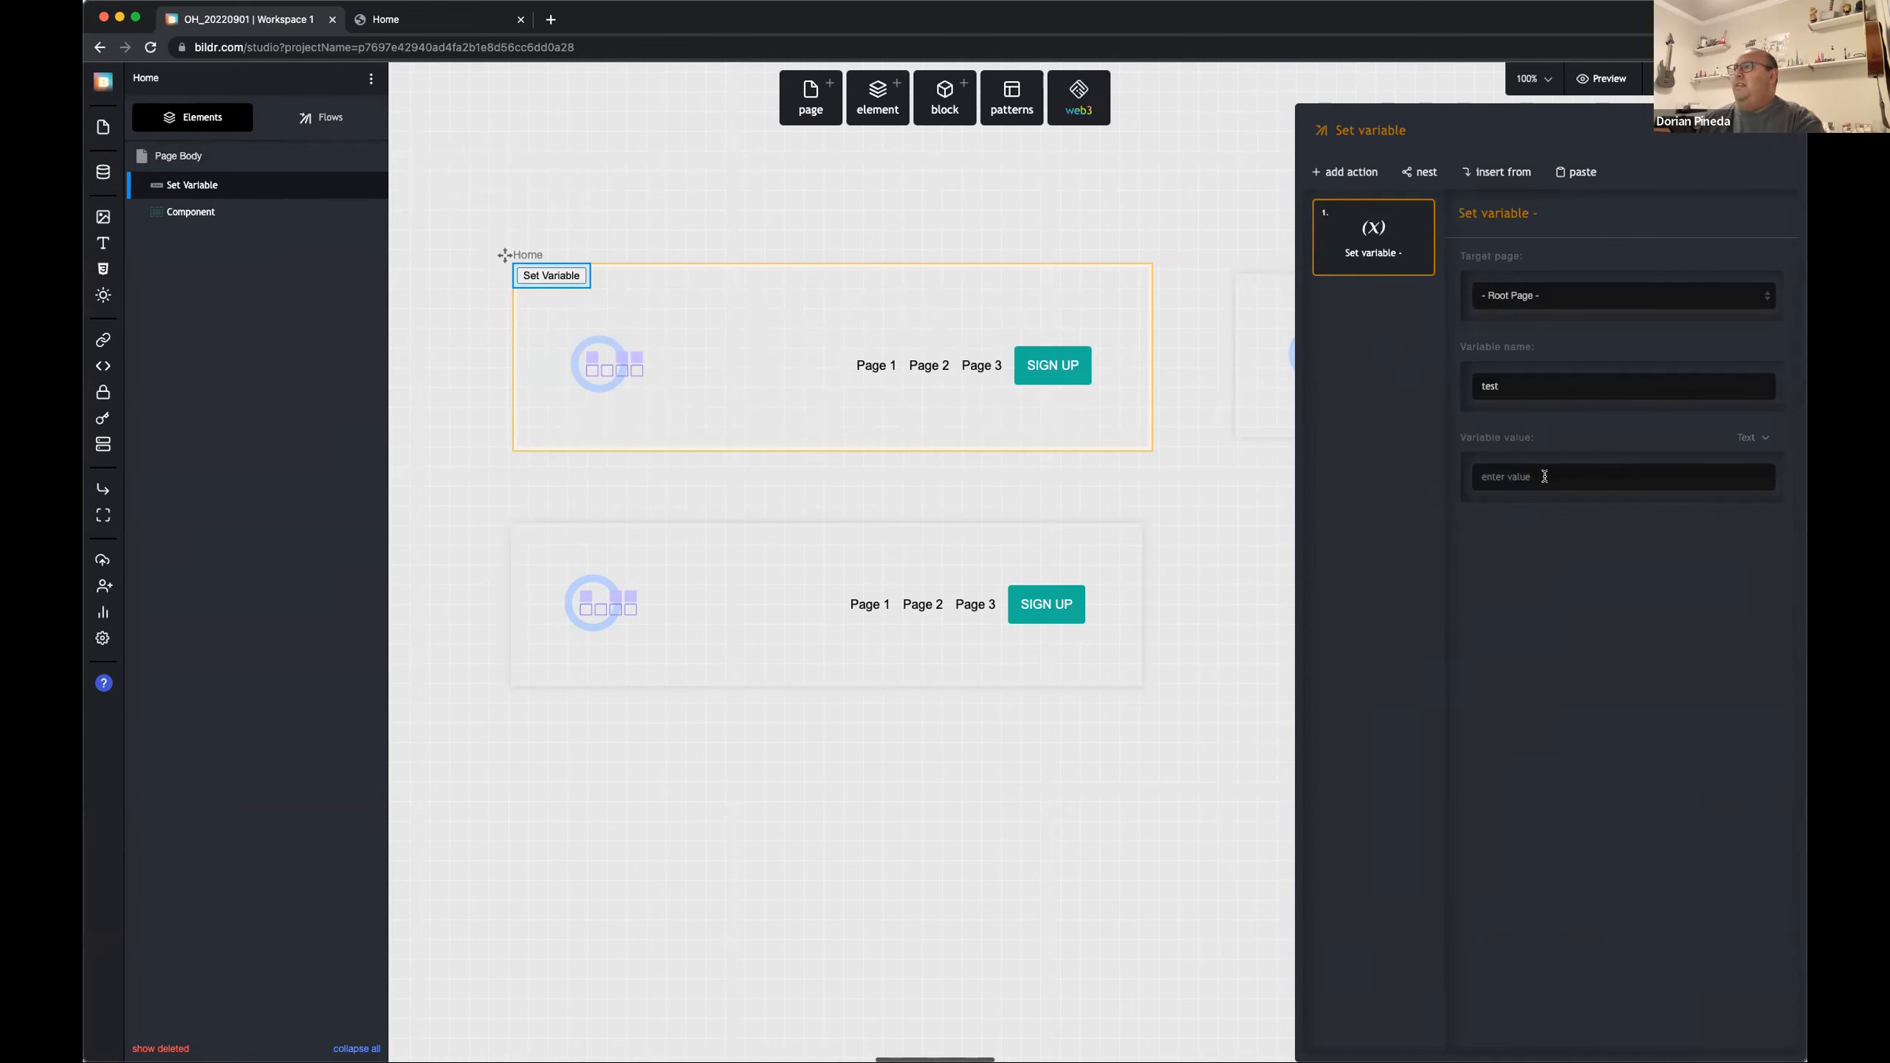
type("something")
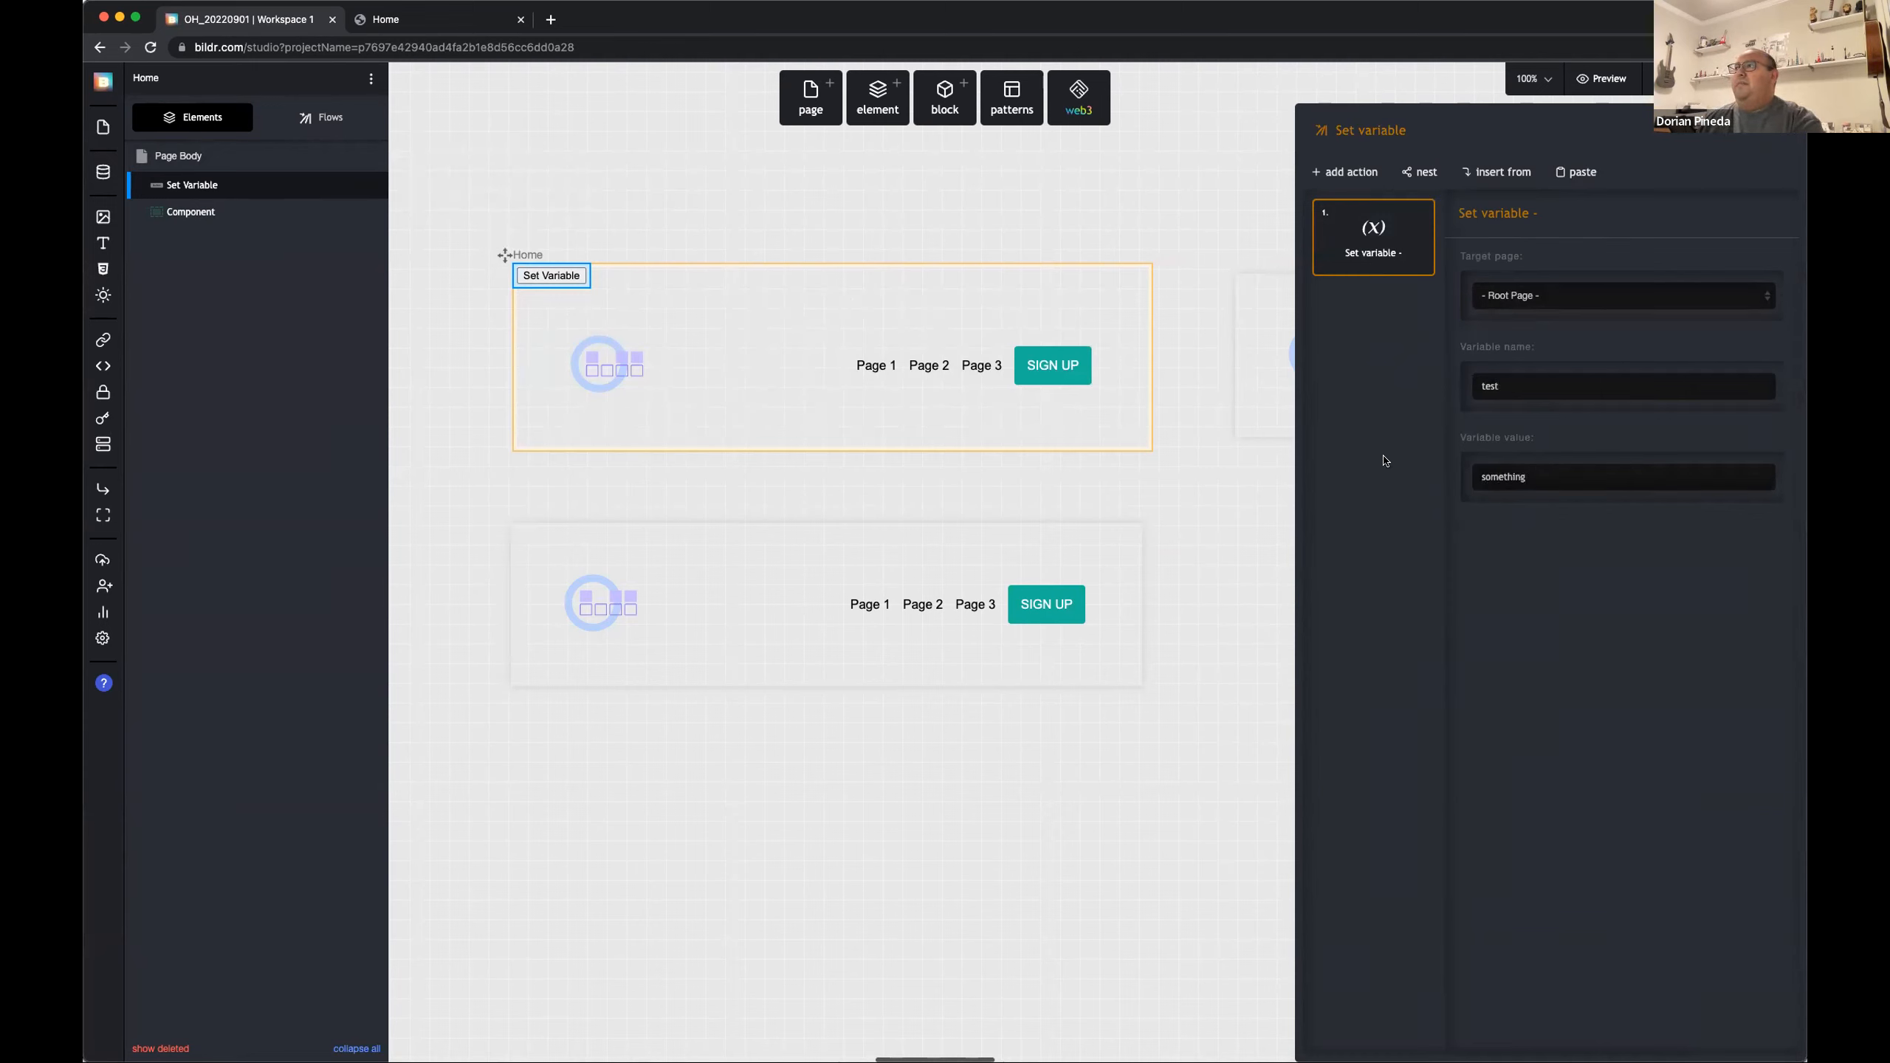
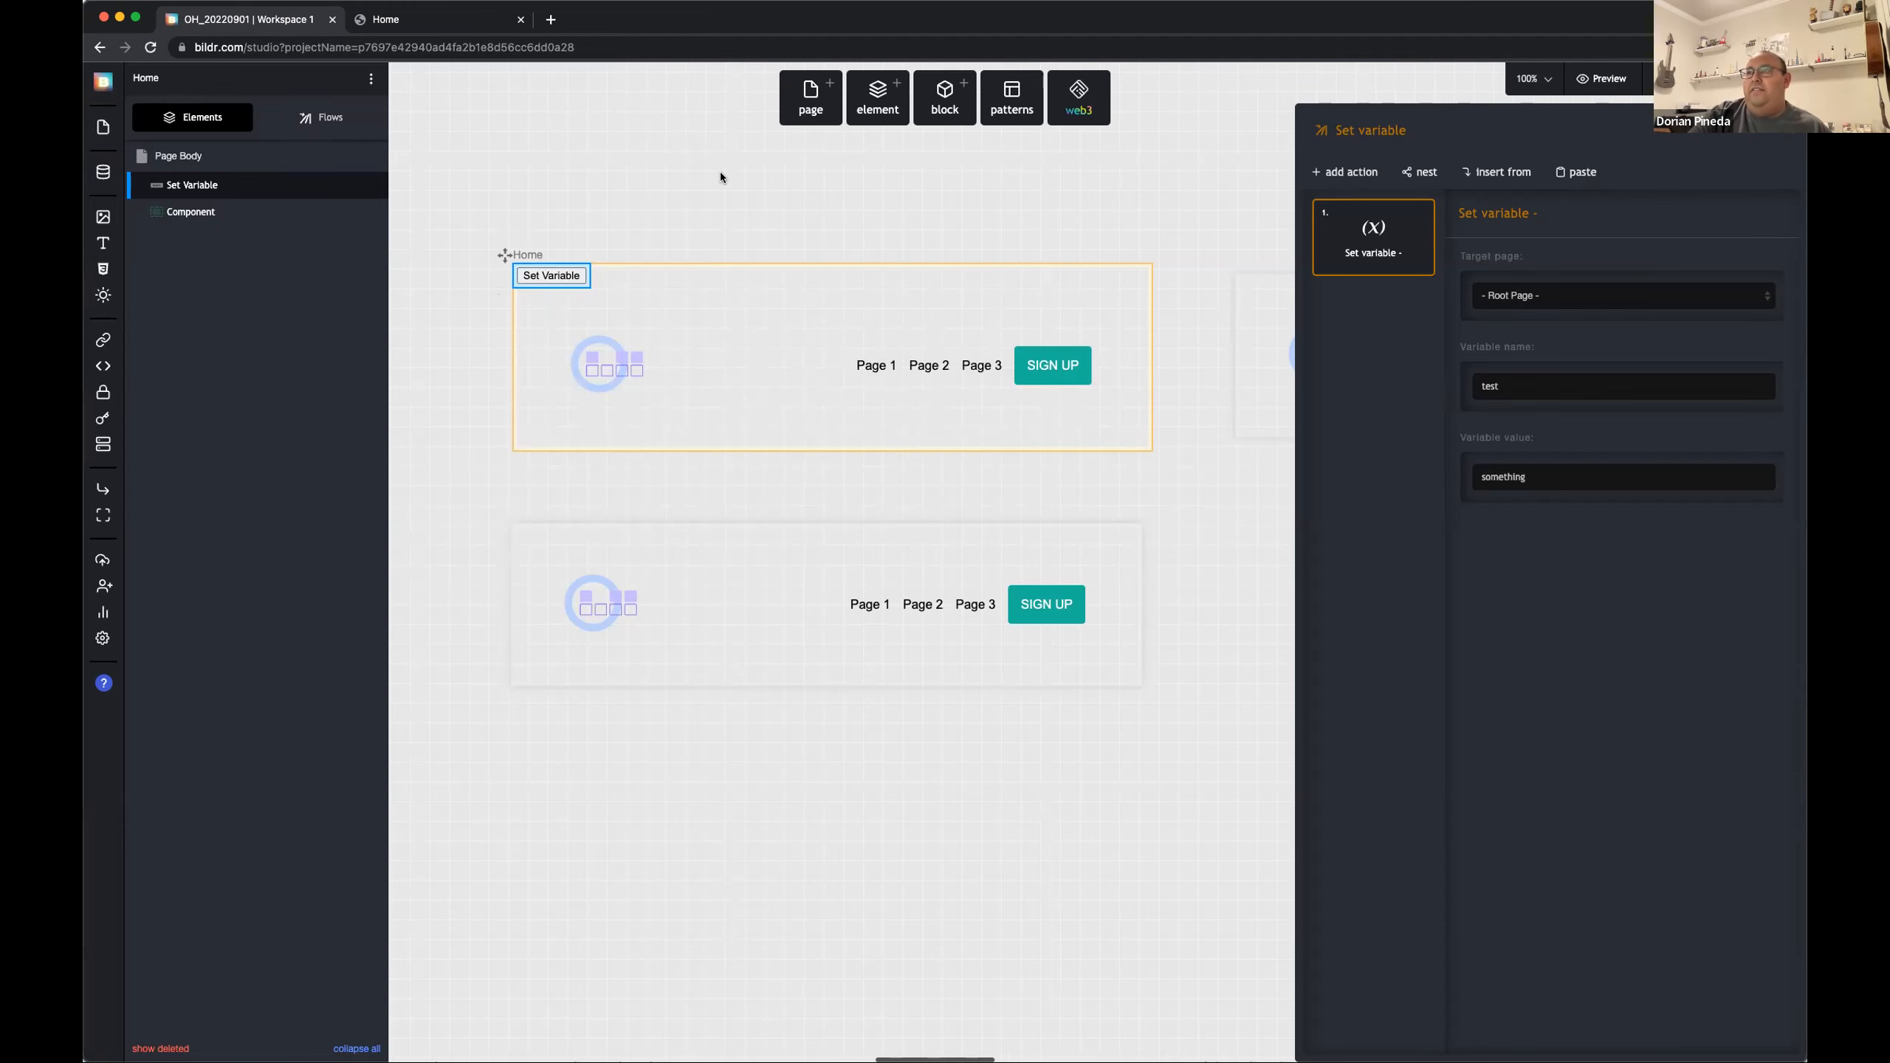
Step: Look at the live preview of the Home page in its browser tab and return to the studio
left_click(707, 342)
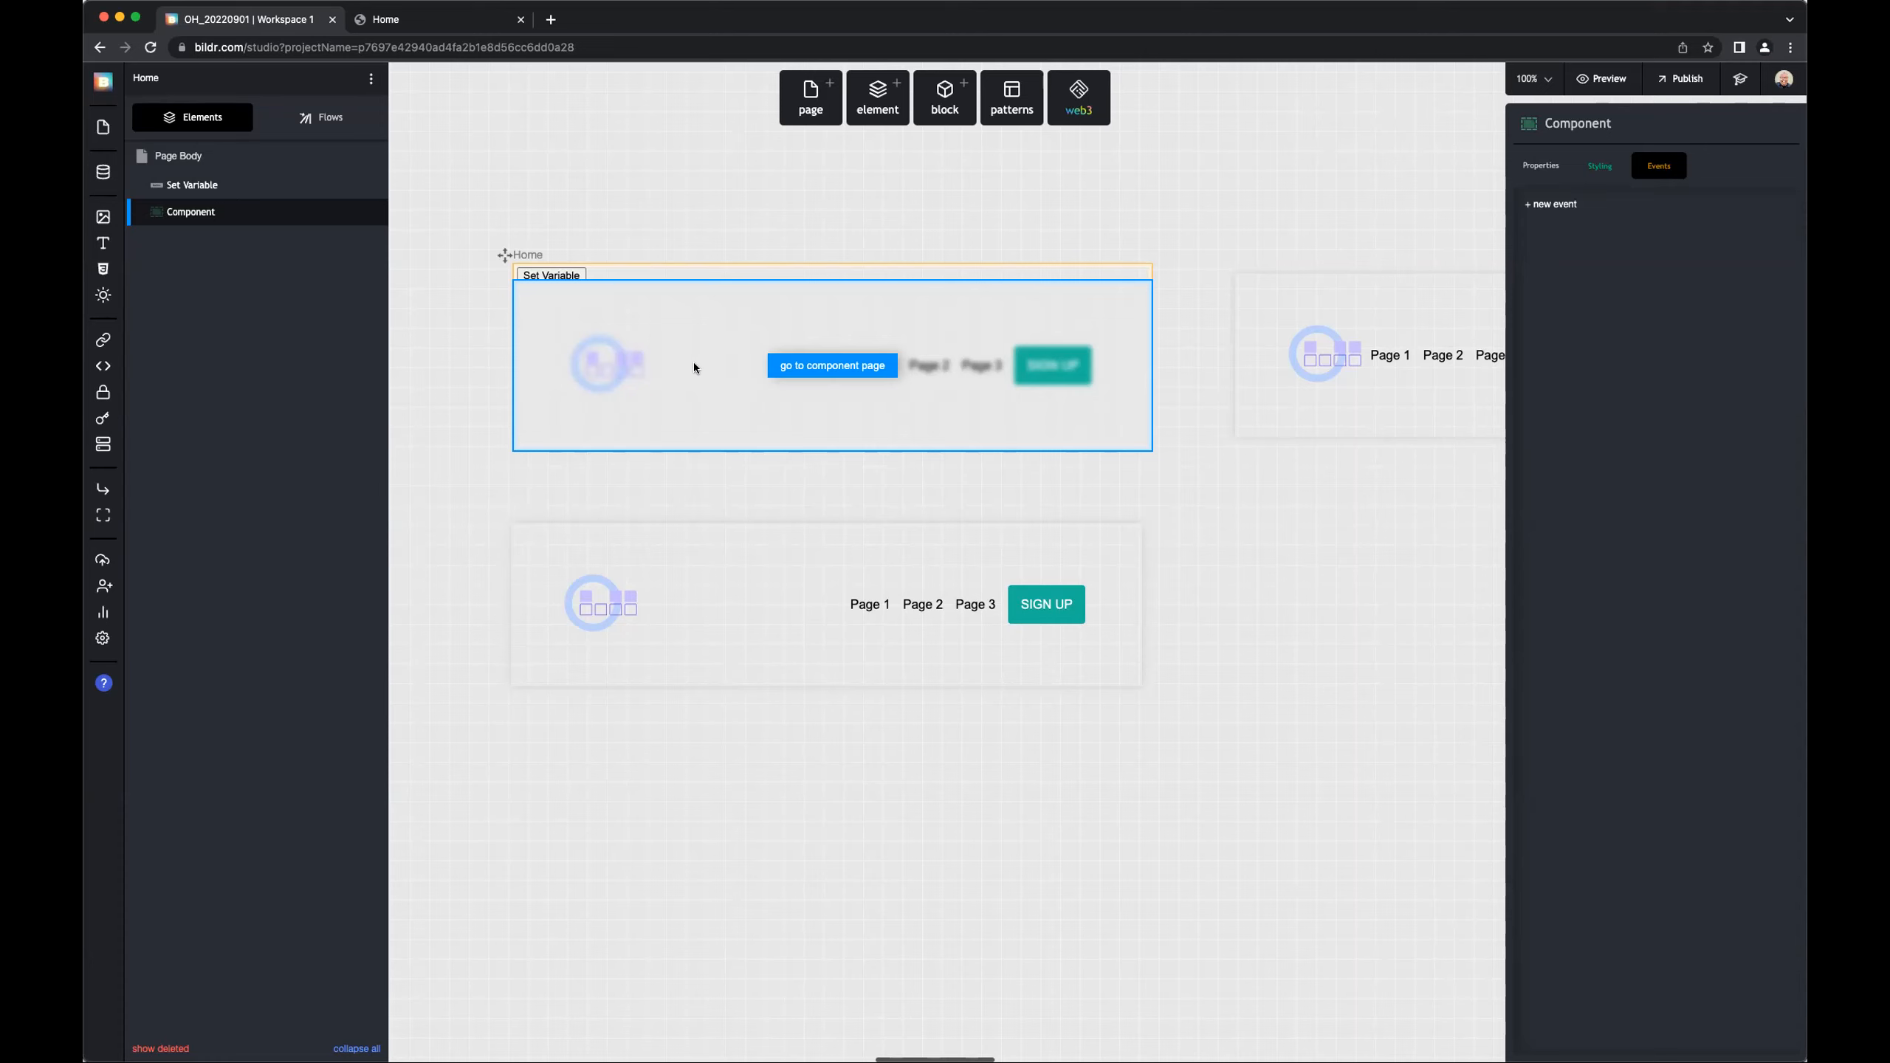
left_click(406, 29)
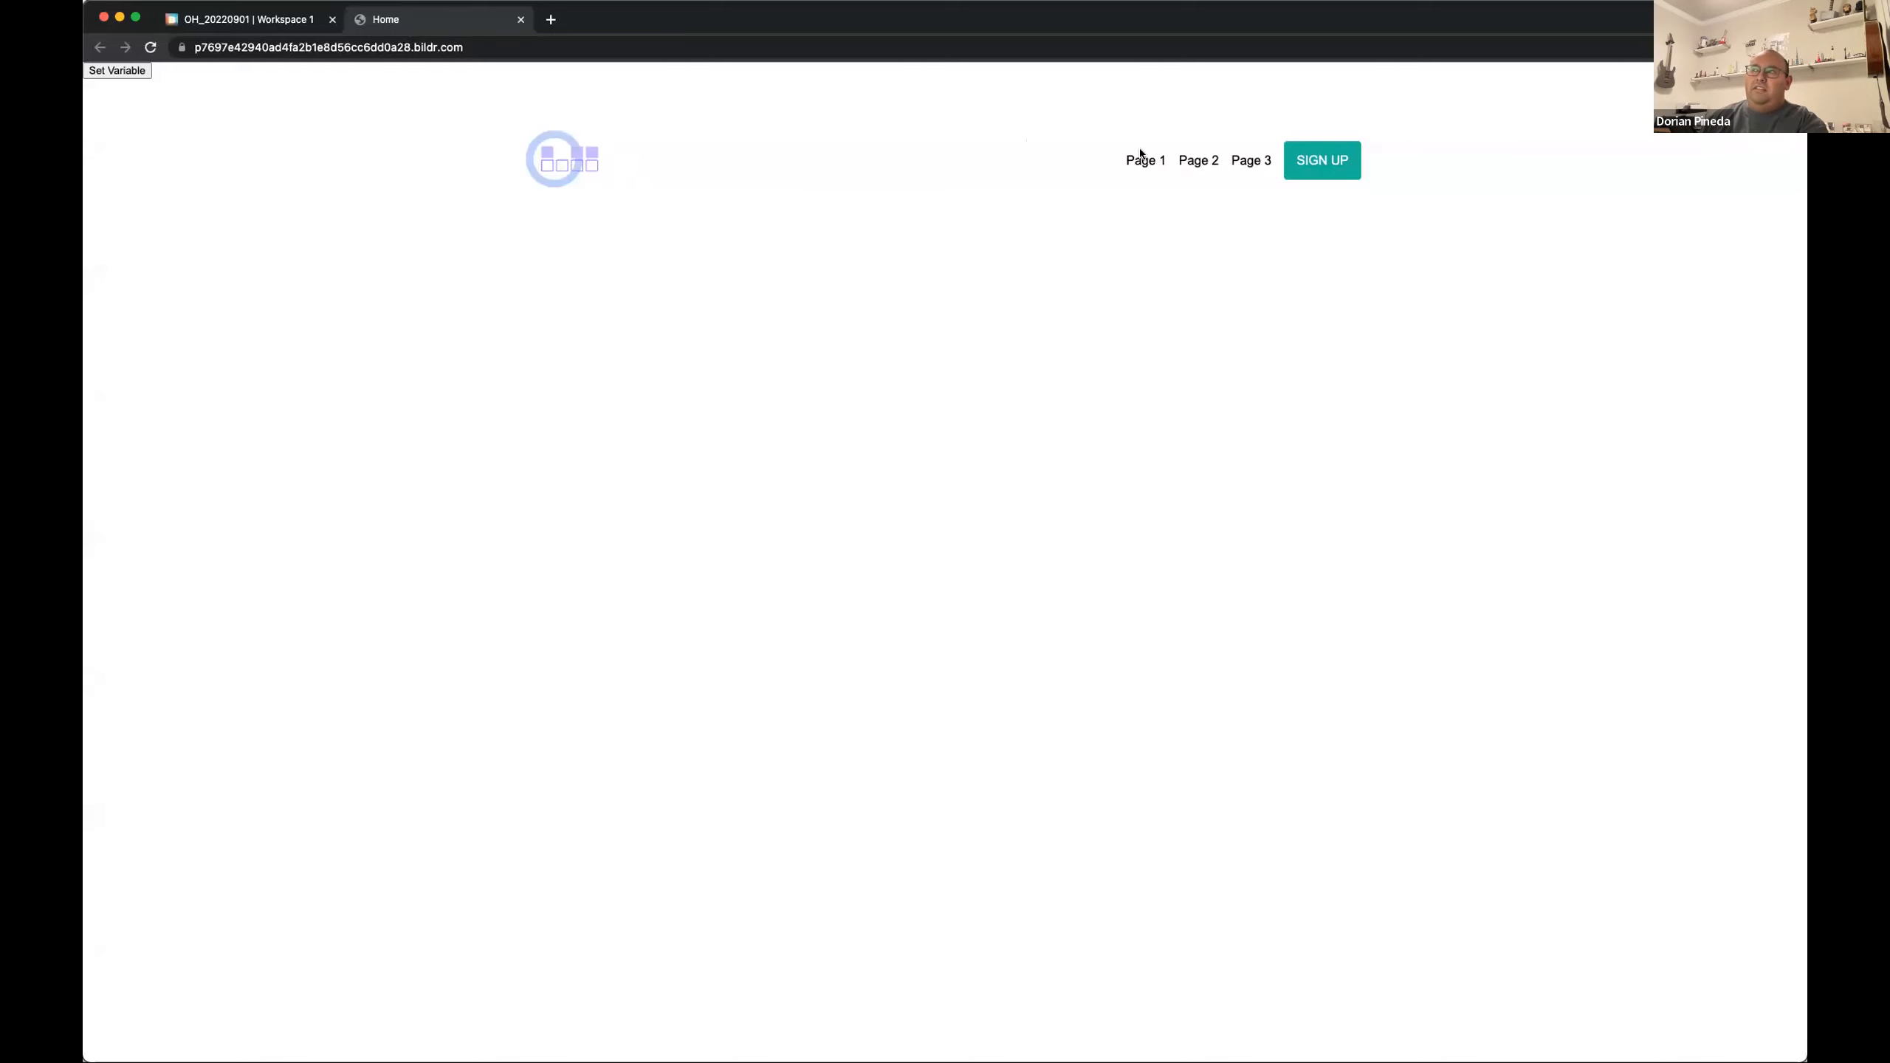
left_click(249, 20)
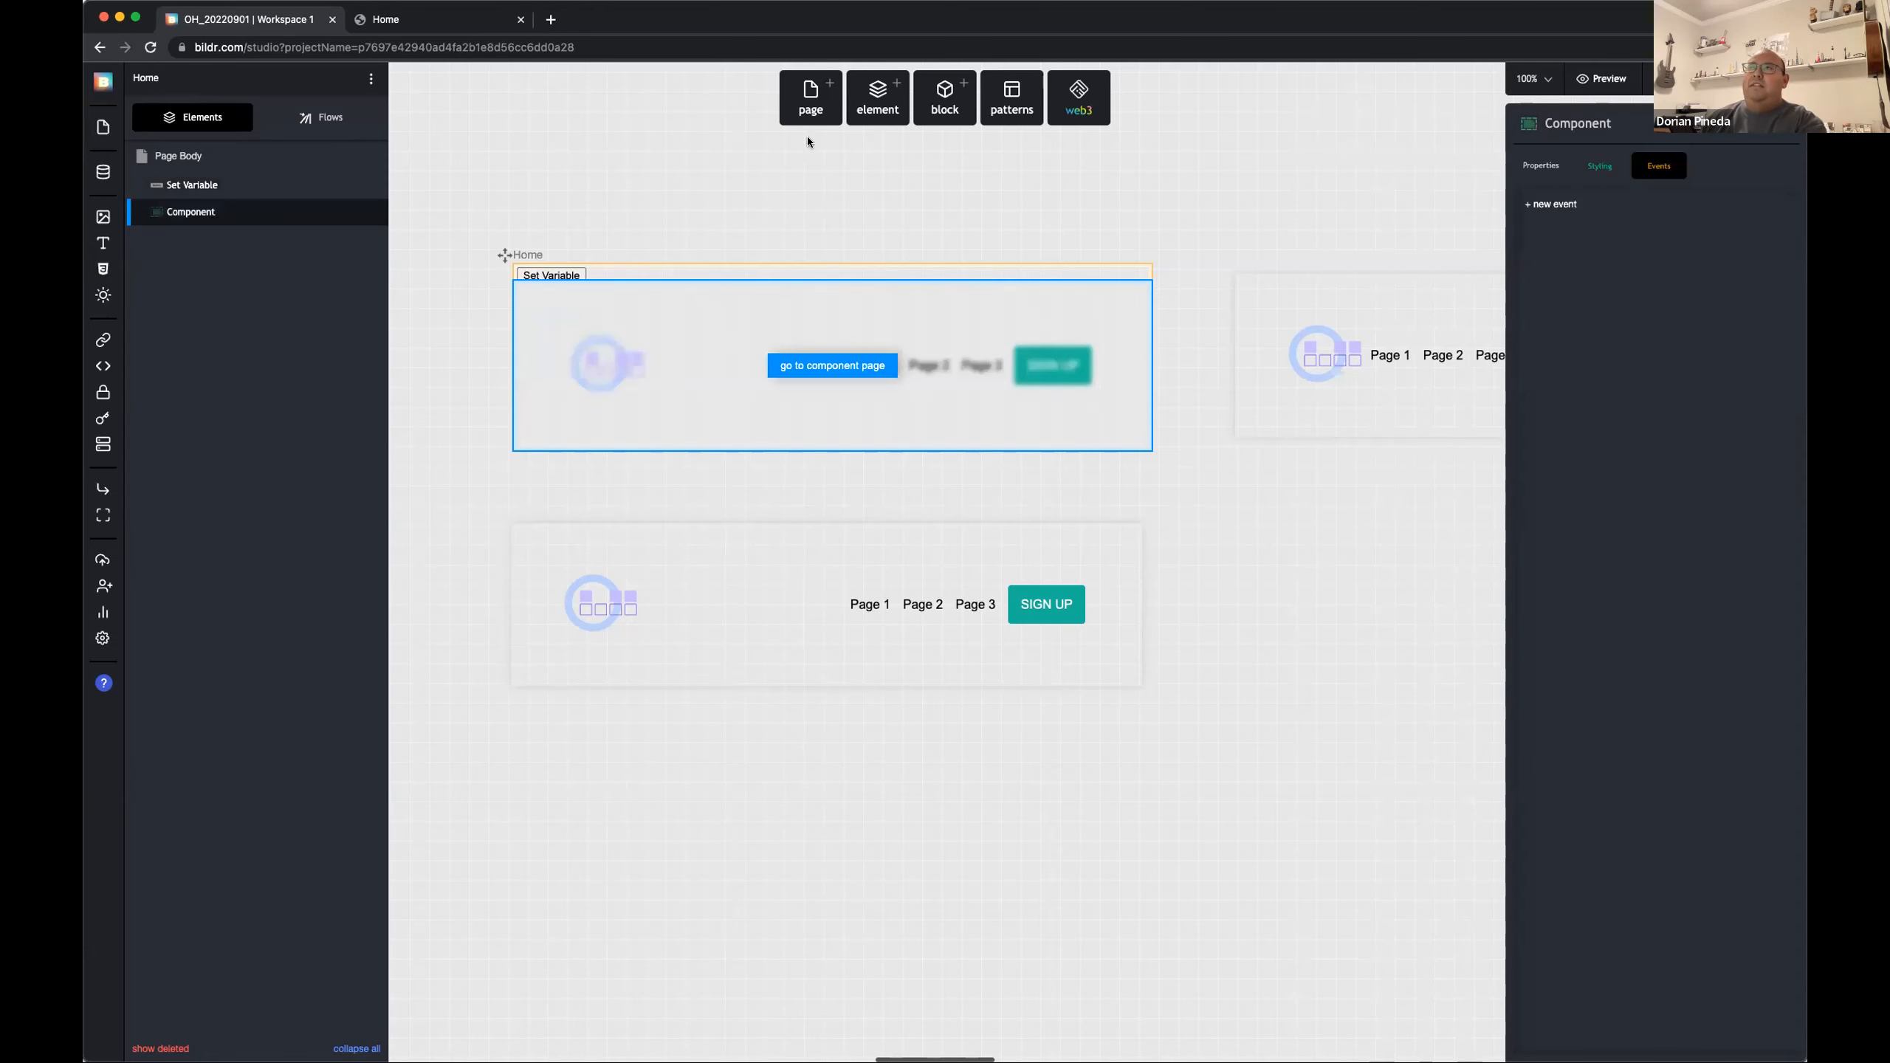
Step: Search the elements for div and add a layout Div to the Home page body between the button and the component
left_click(863, 110)
type("div")
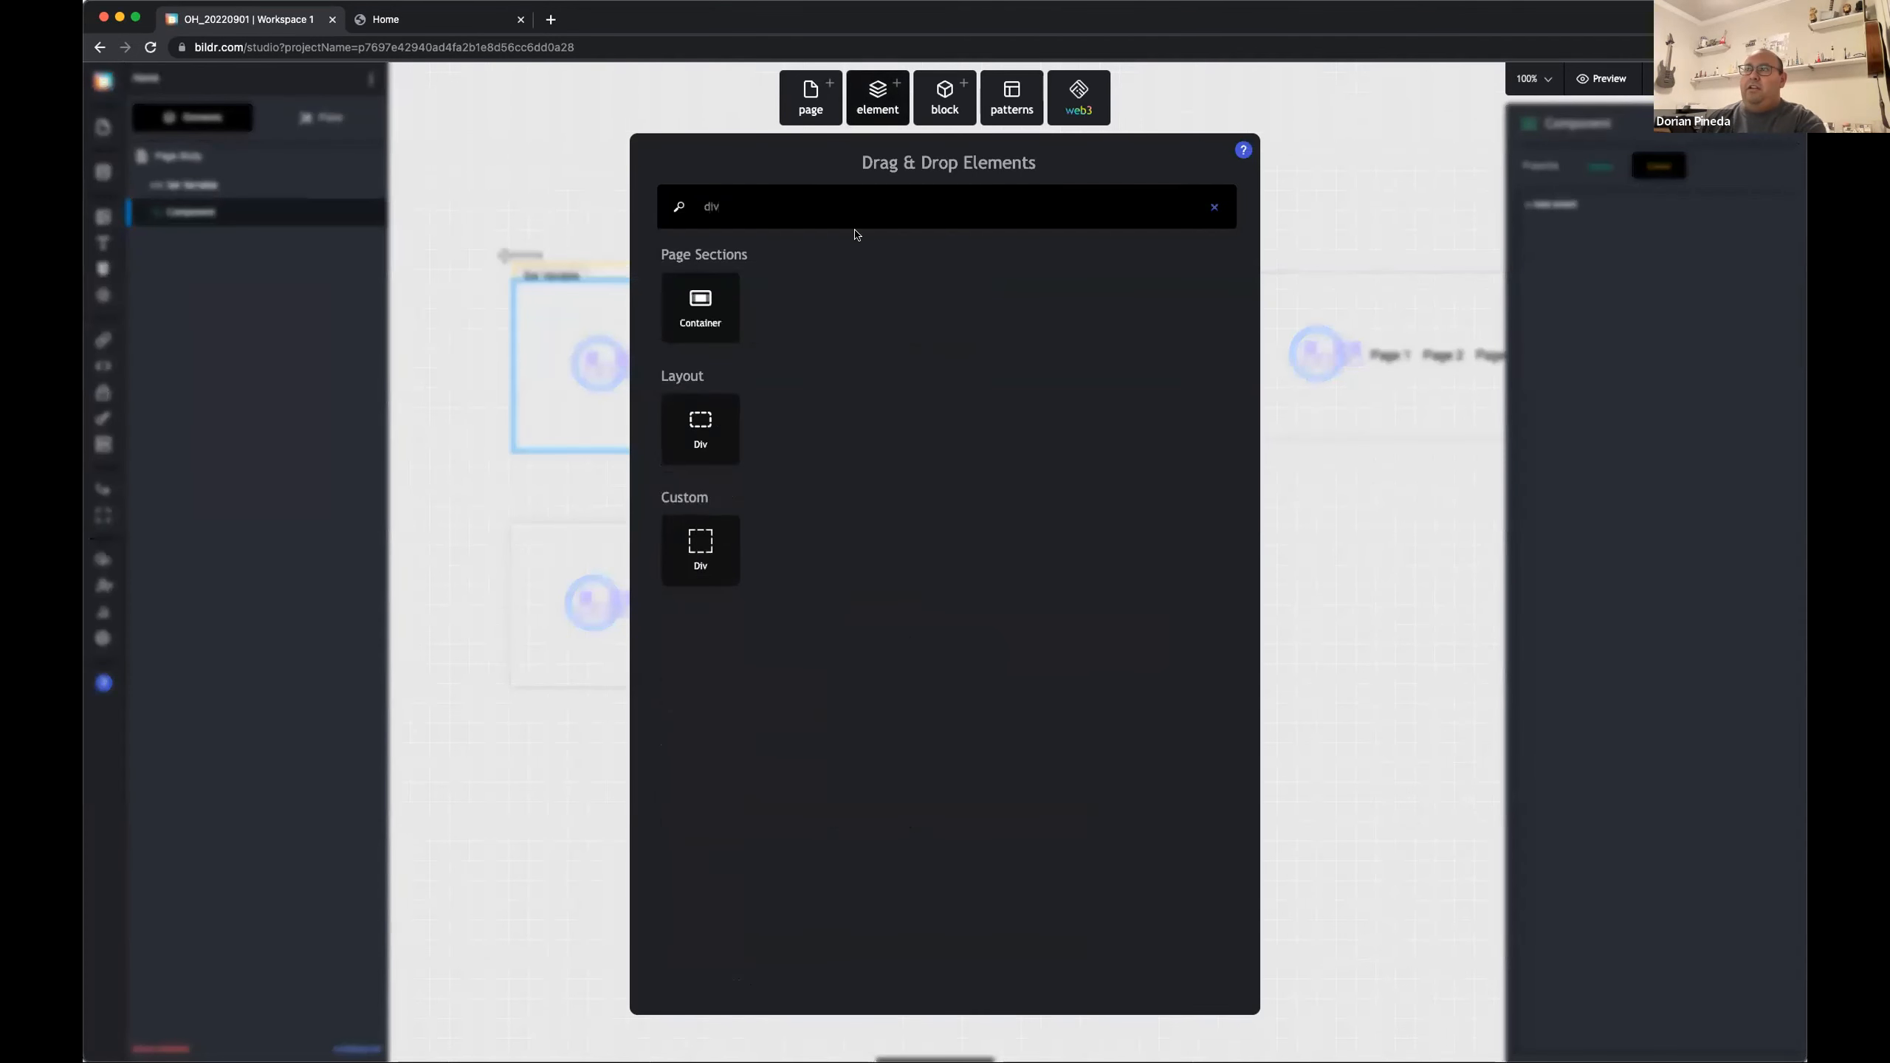
left_click_drag(699, 426, 234, 152)
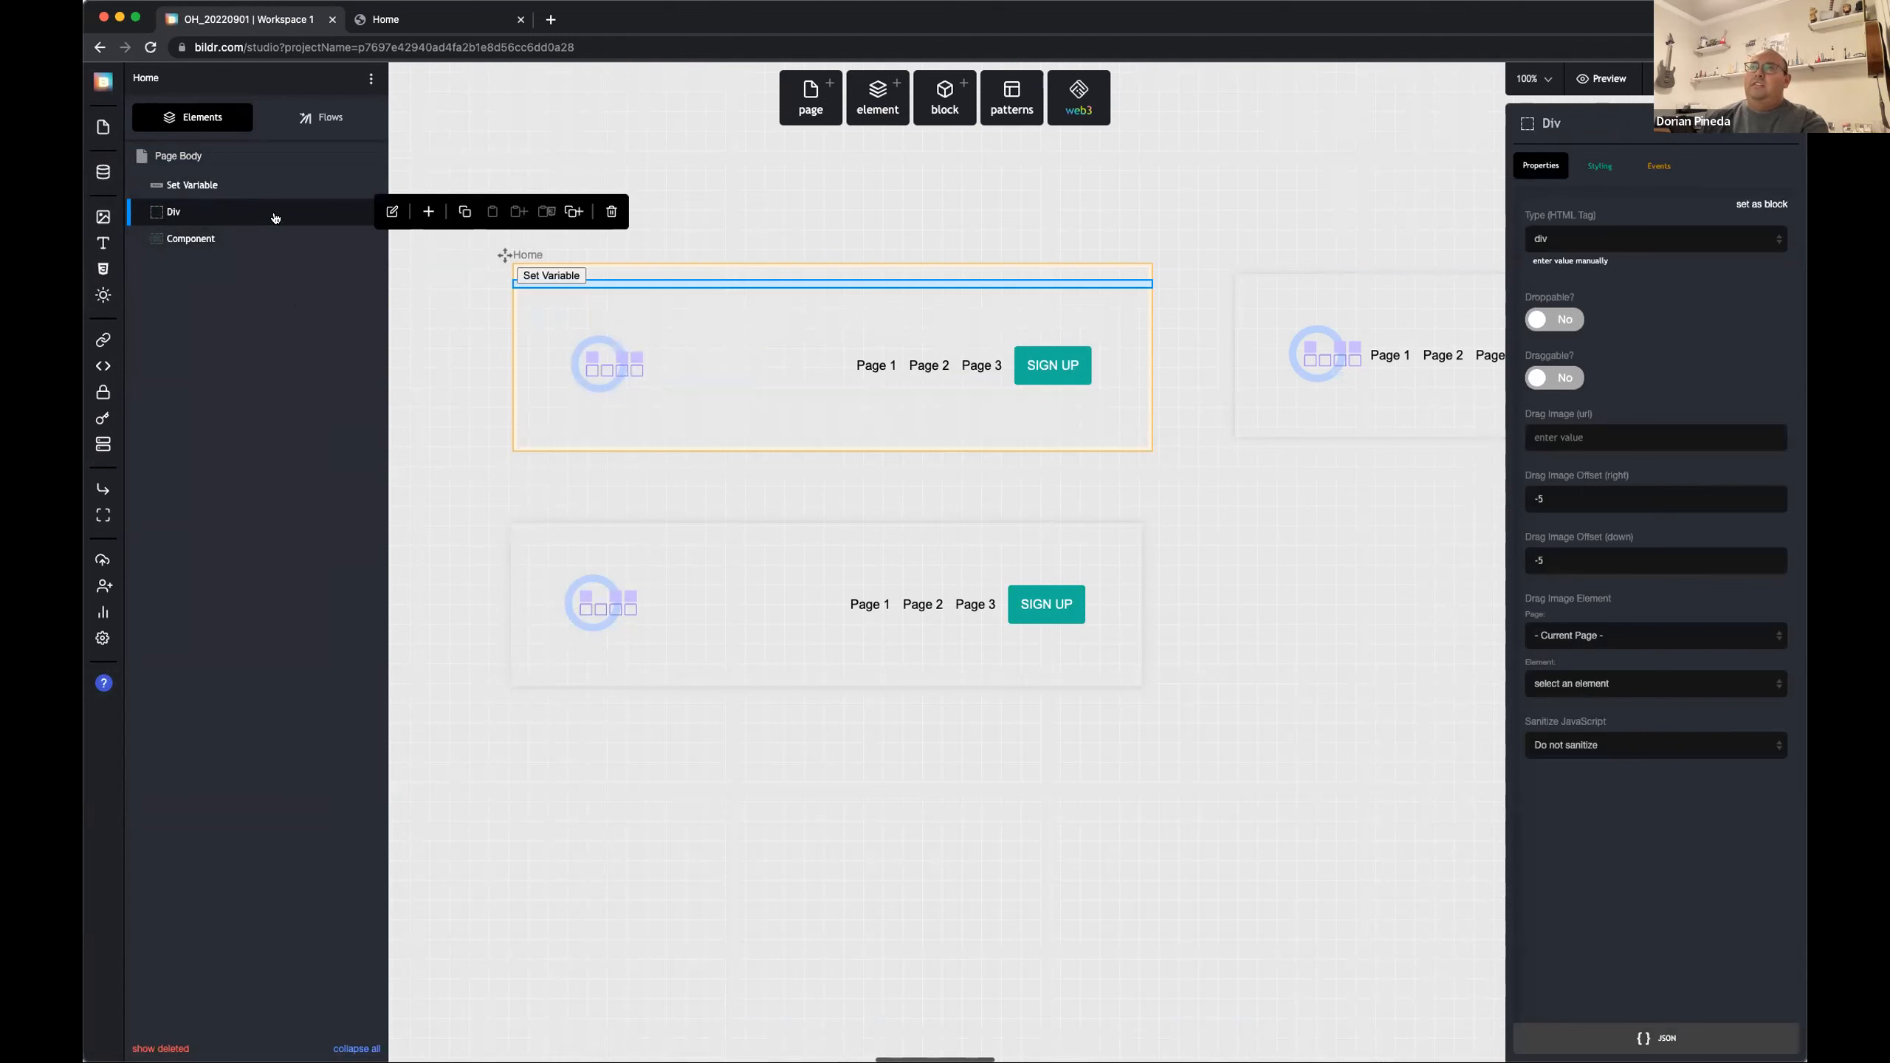
Step: Duplicate the Set Variable button and set one button's display text to Open Component
left_click(549, 274)
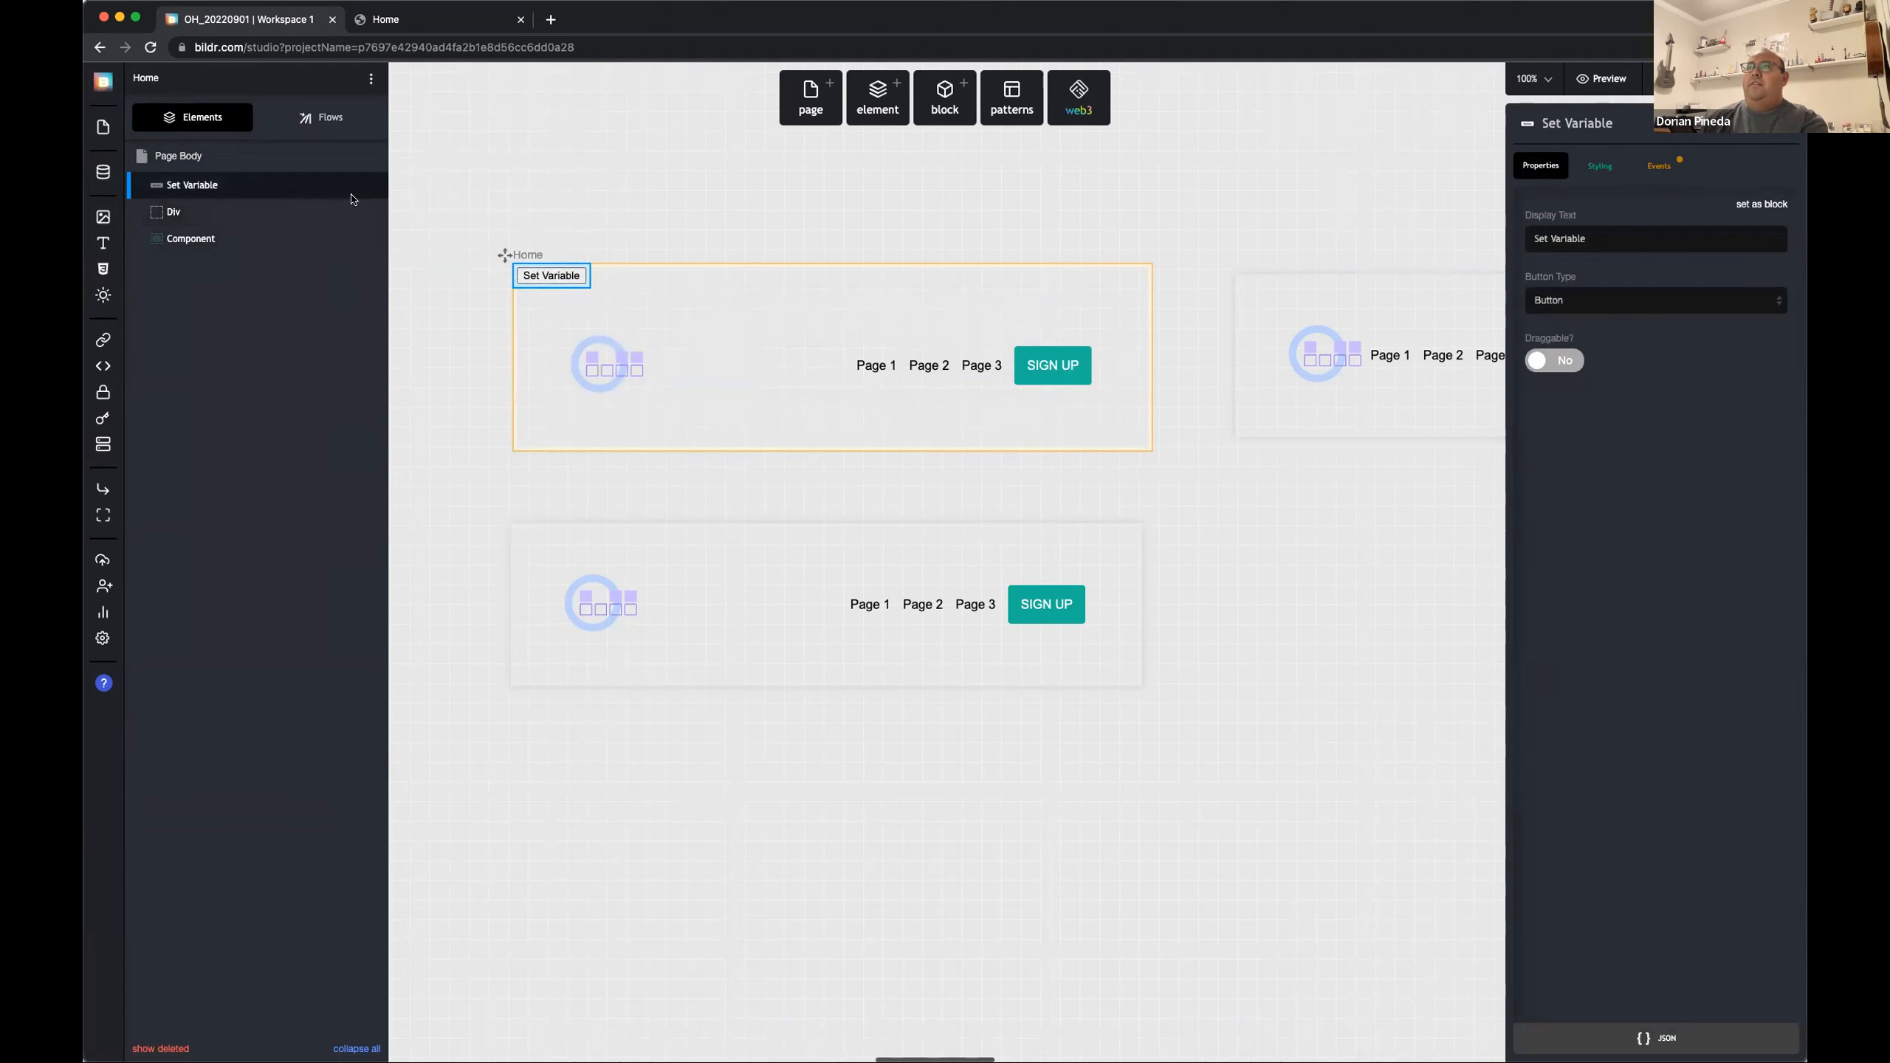
left_click(537, 185)
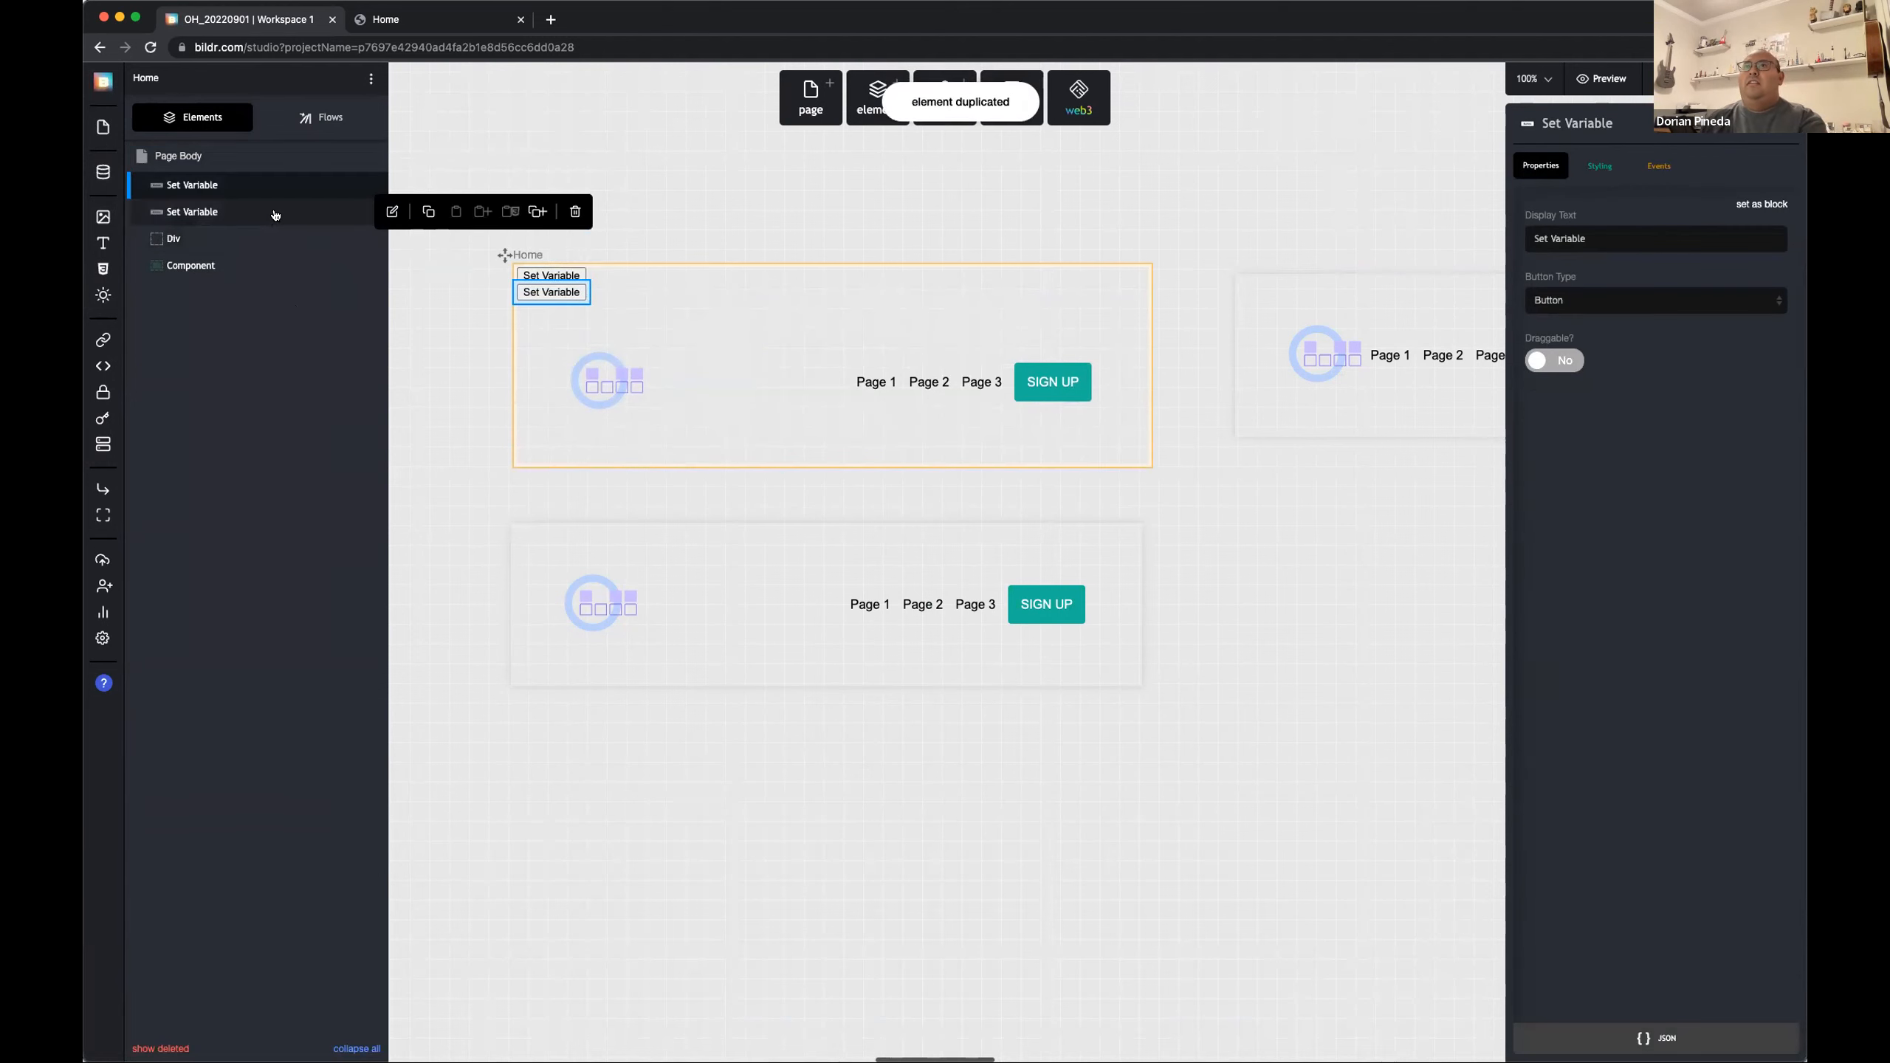
triple_click(1622, 240)
type("Open Component")
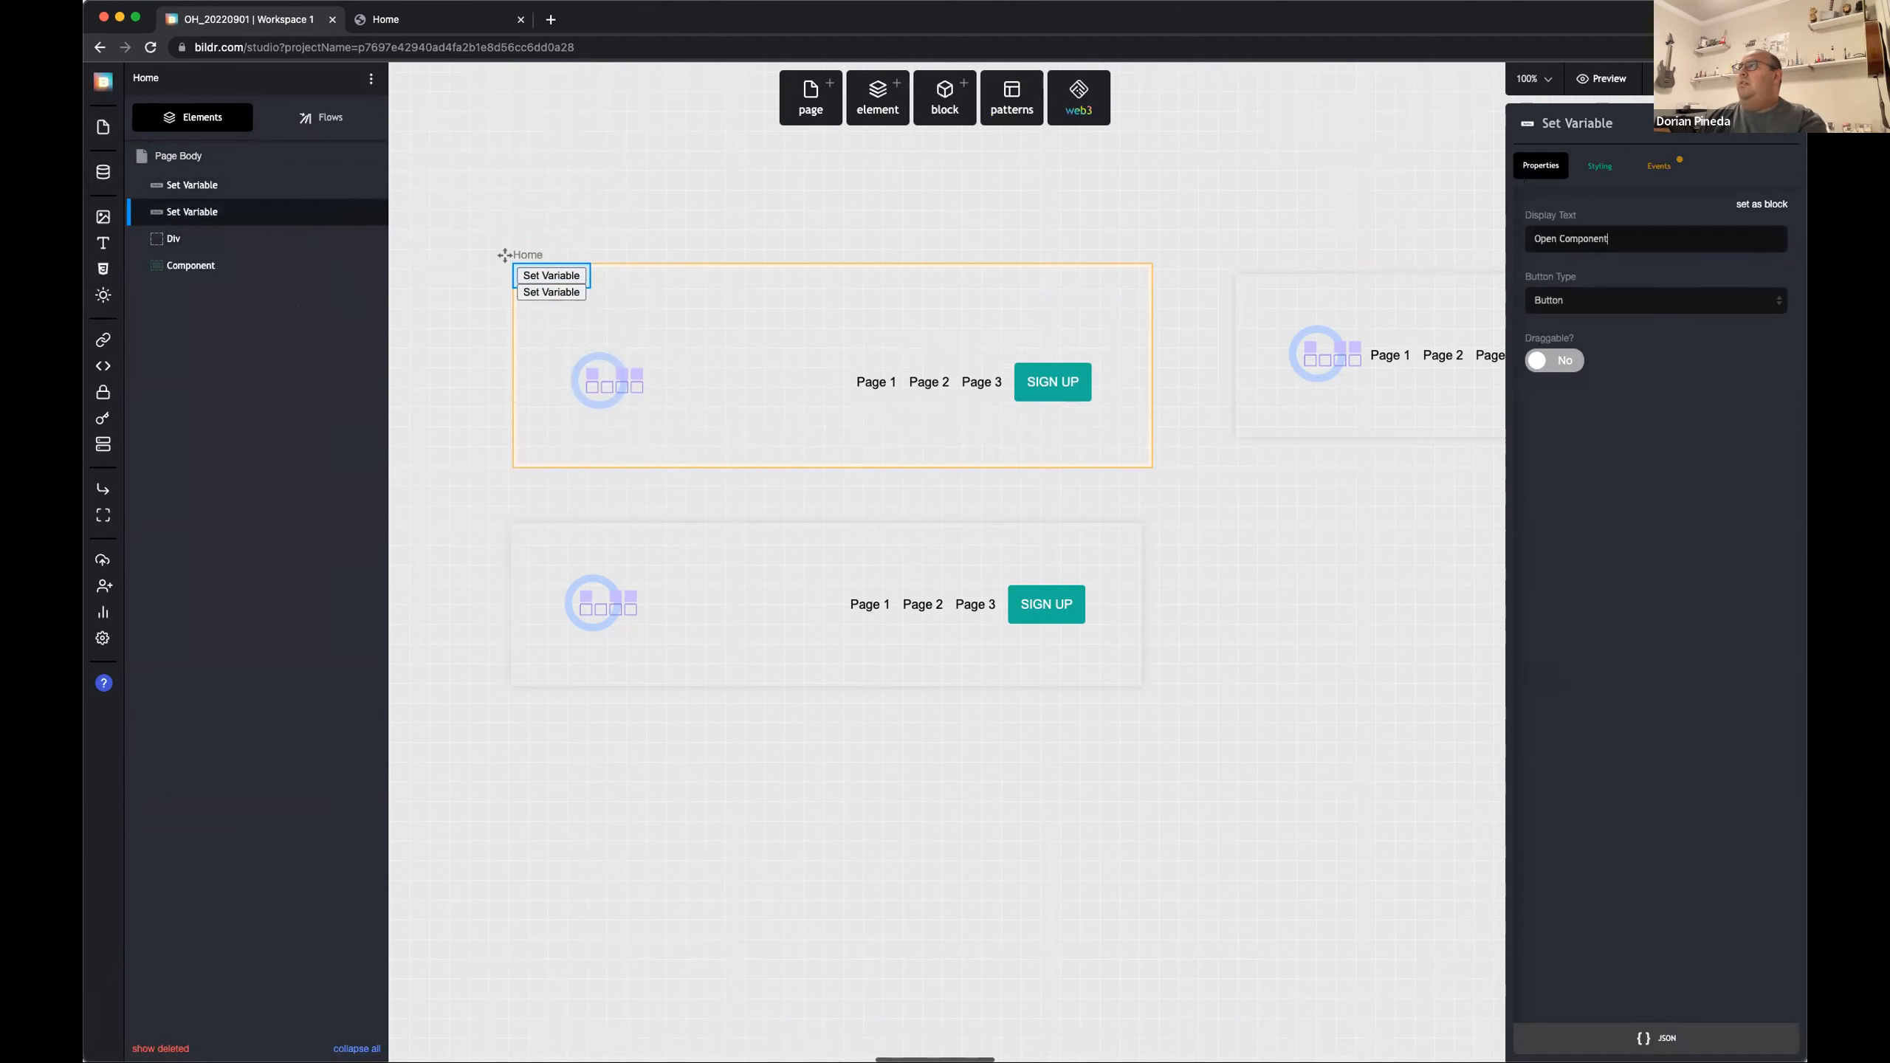
Step: Create a new flow named Open Page for the Open Component button's click event
left_click(1660, 165)
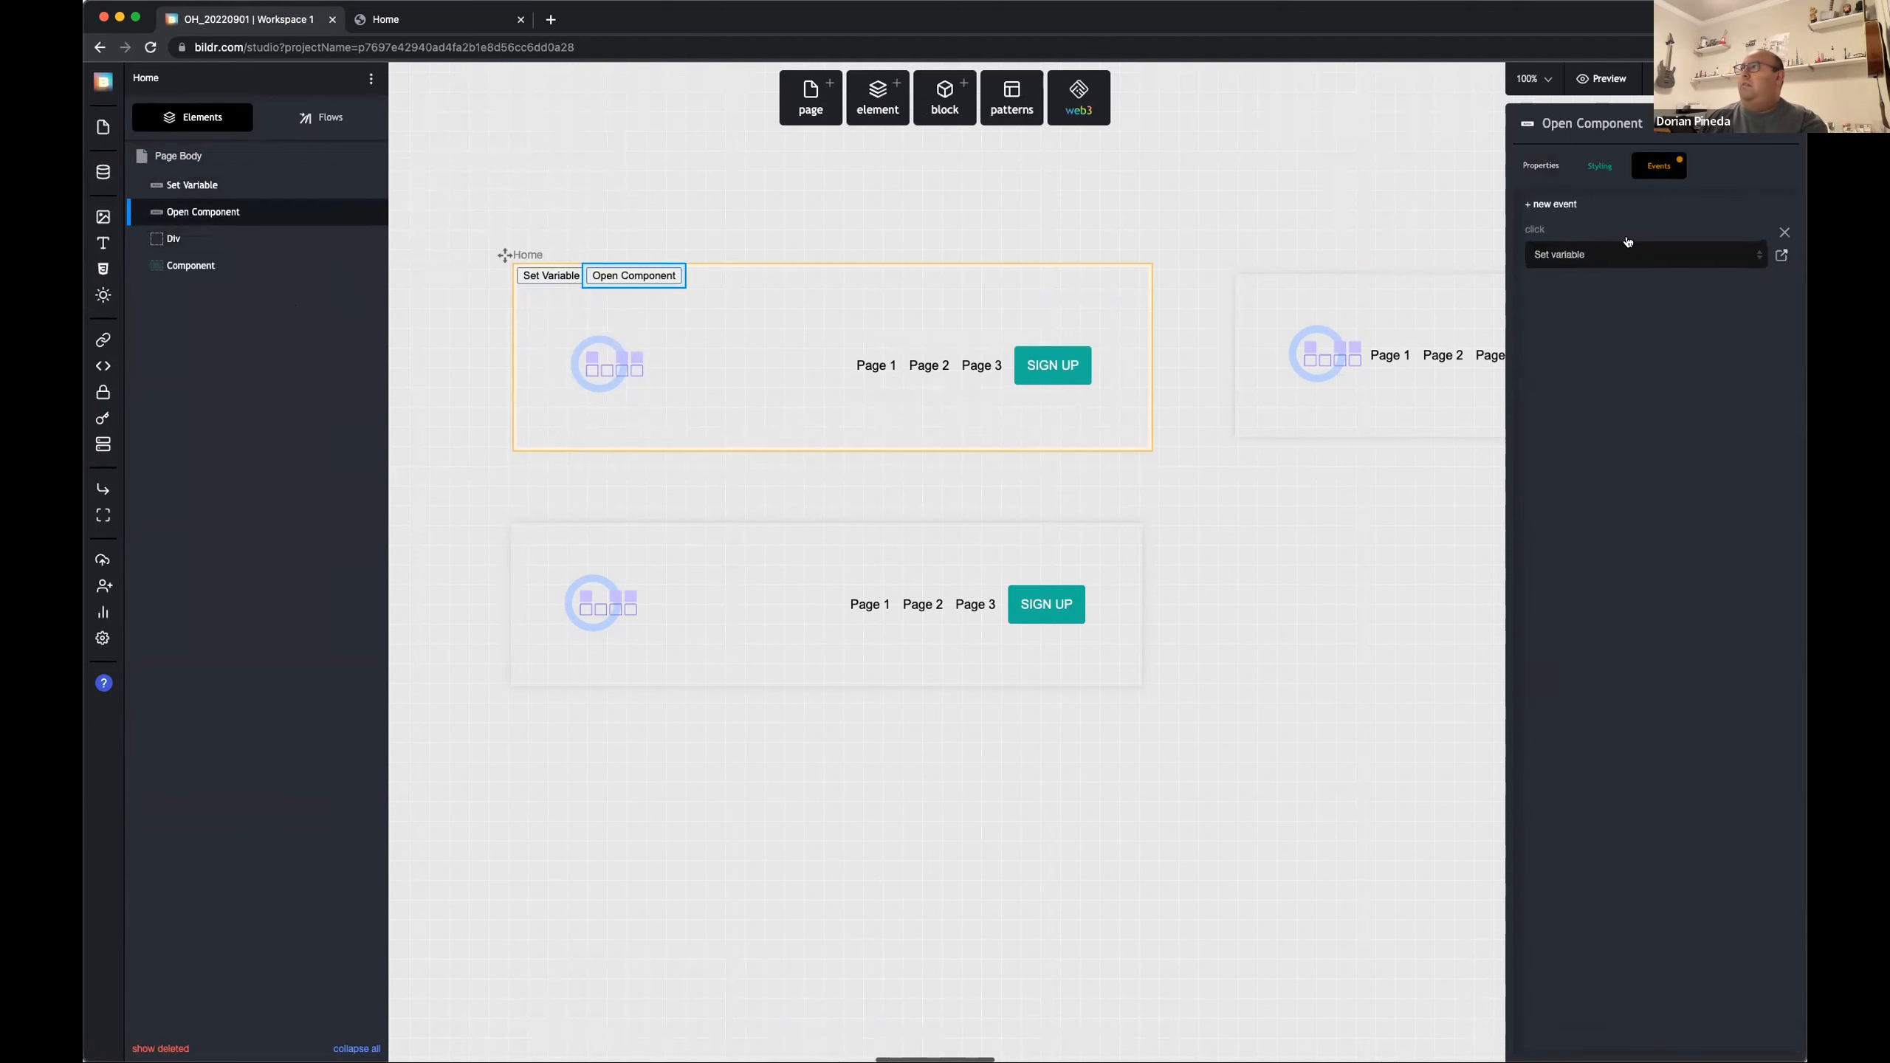
left_click(1599, 249)
left_click(1603, 189)
type("Open Page")
key("Return")
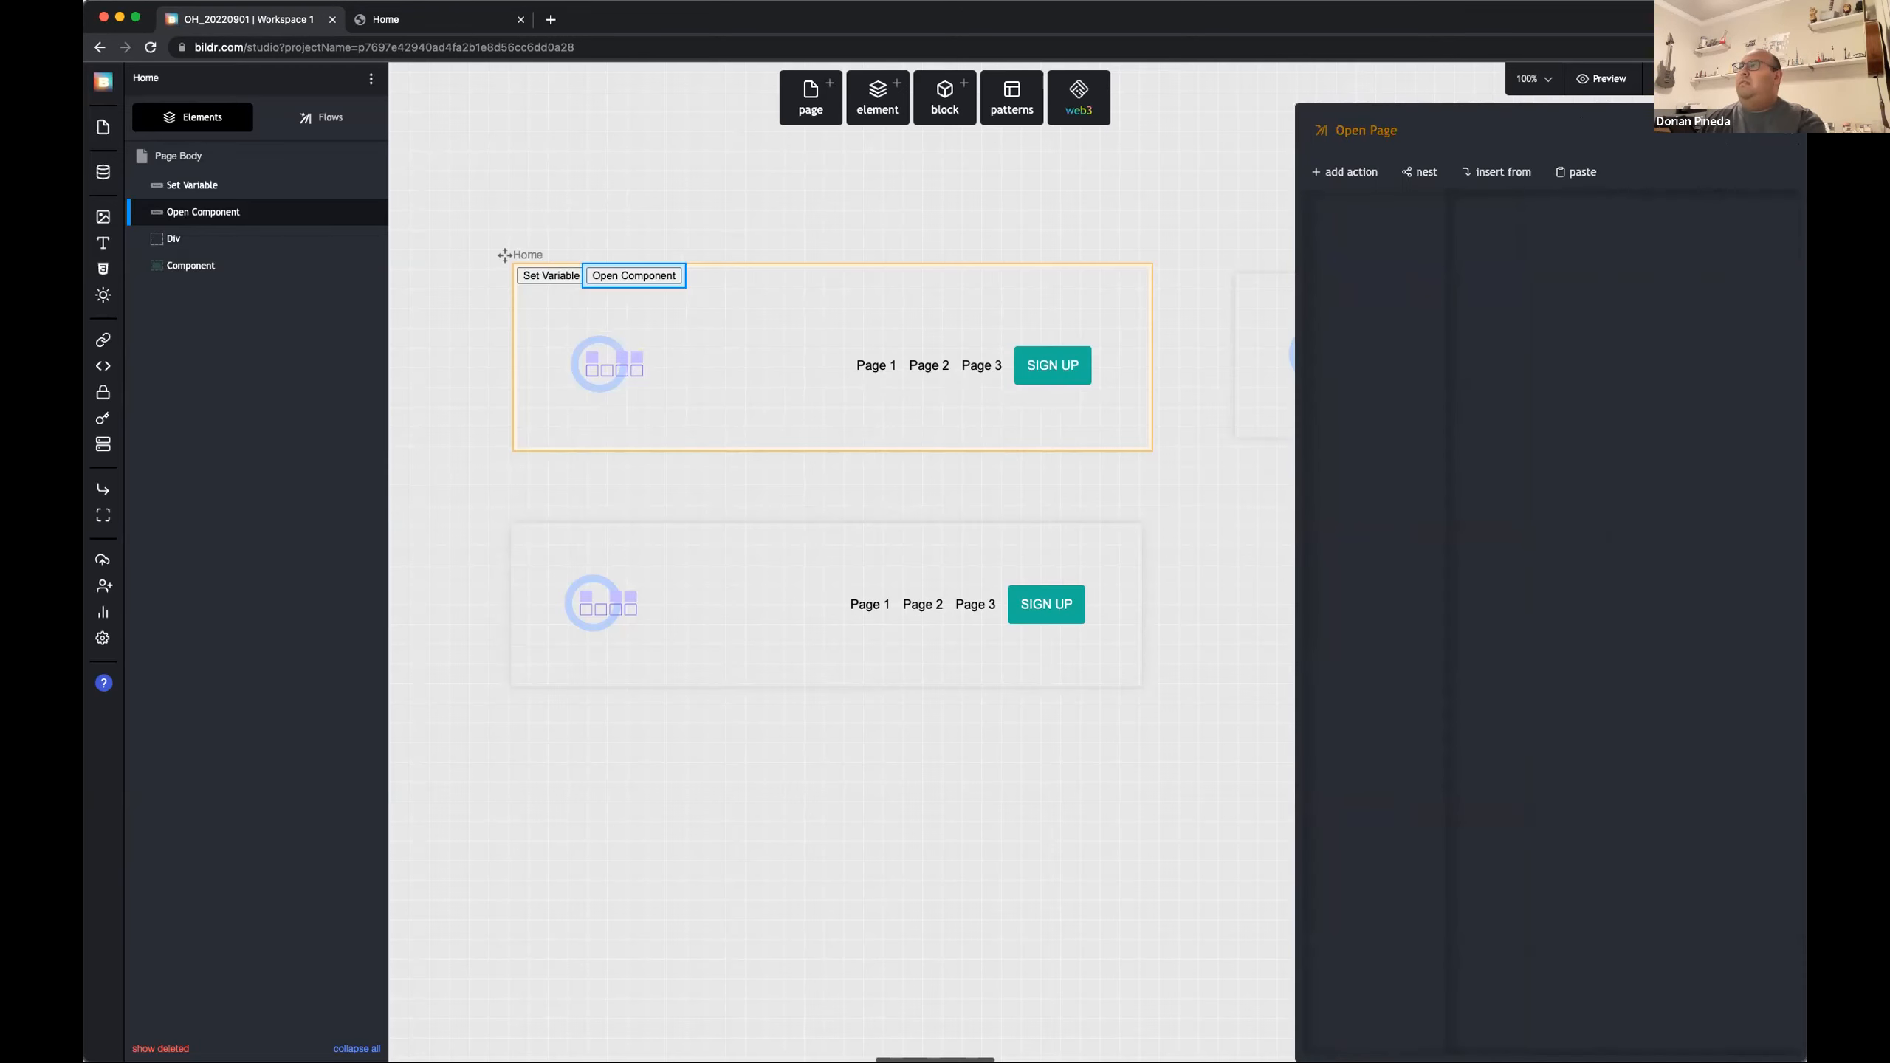
Step: Add the Open page into container (v2) action to the Open Page flow
left_click(1348, 170)
type("open pag")
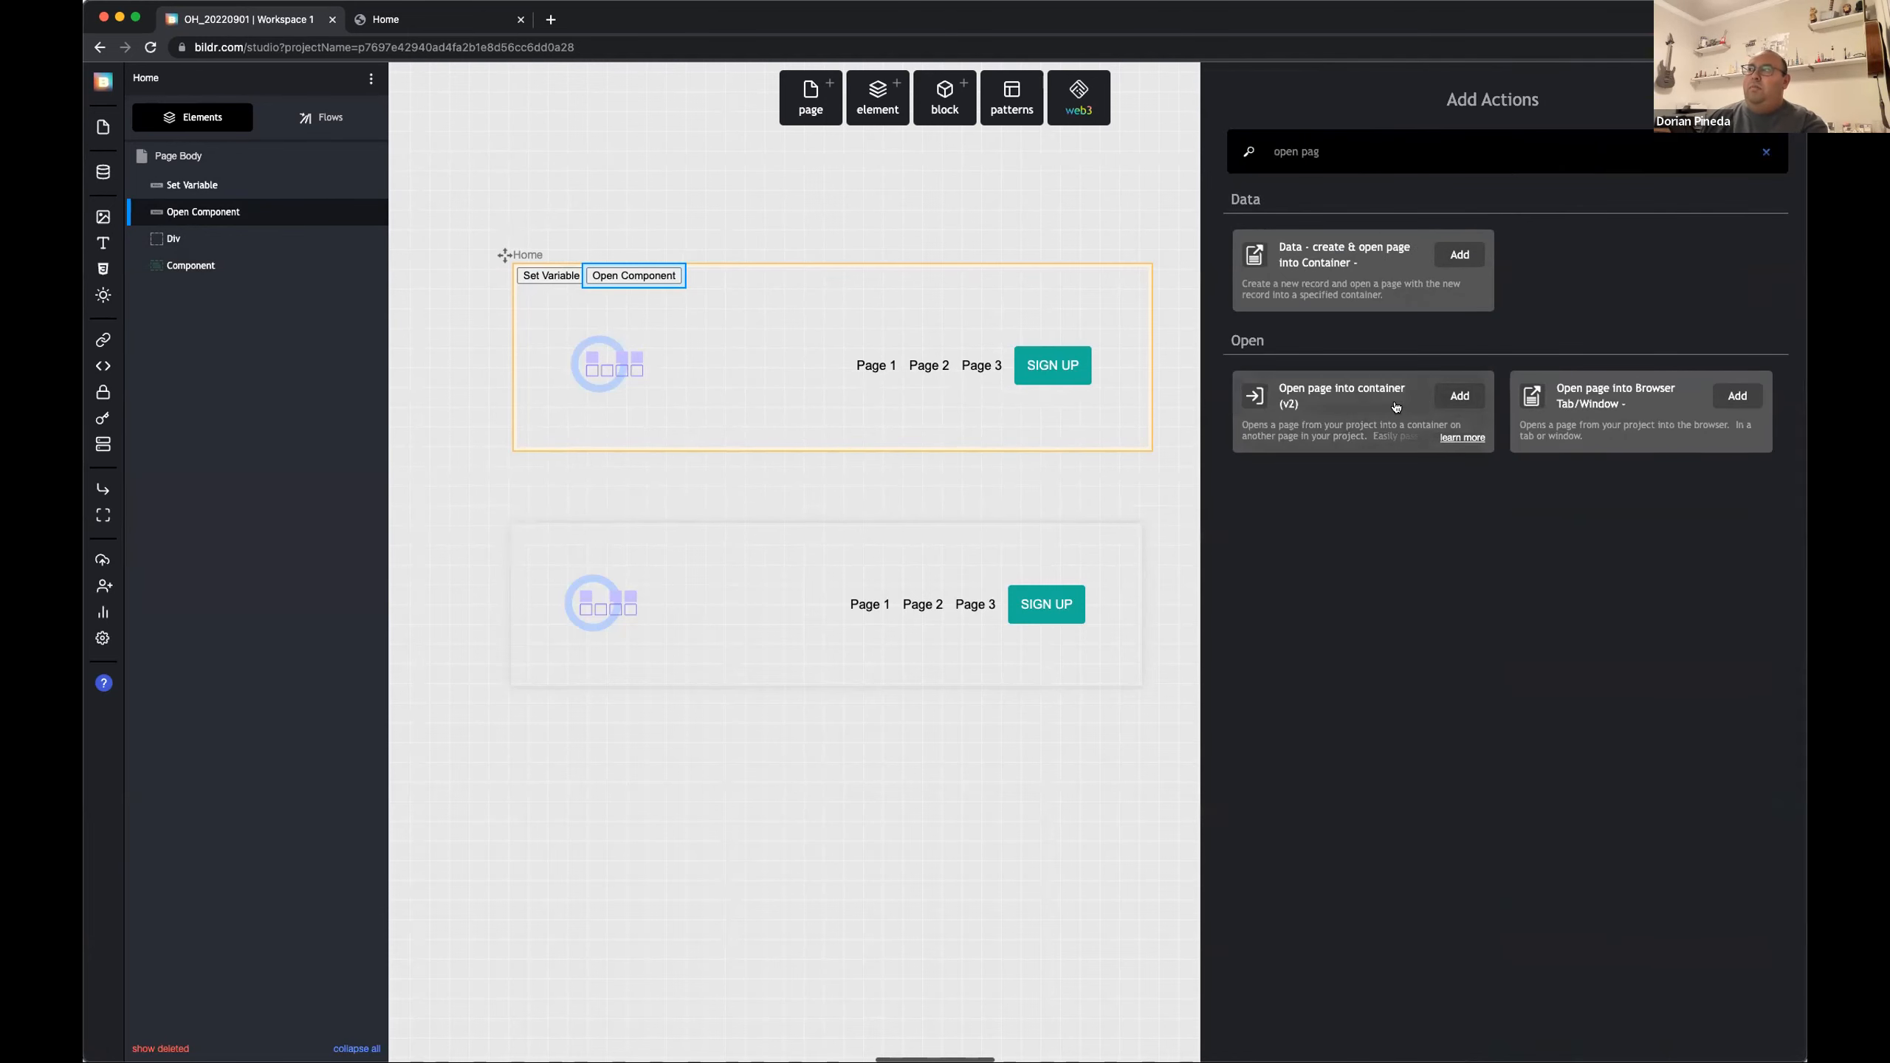
left_click(1460, 397)
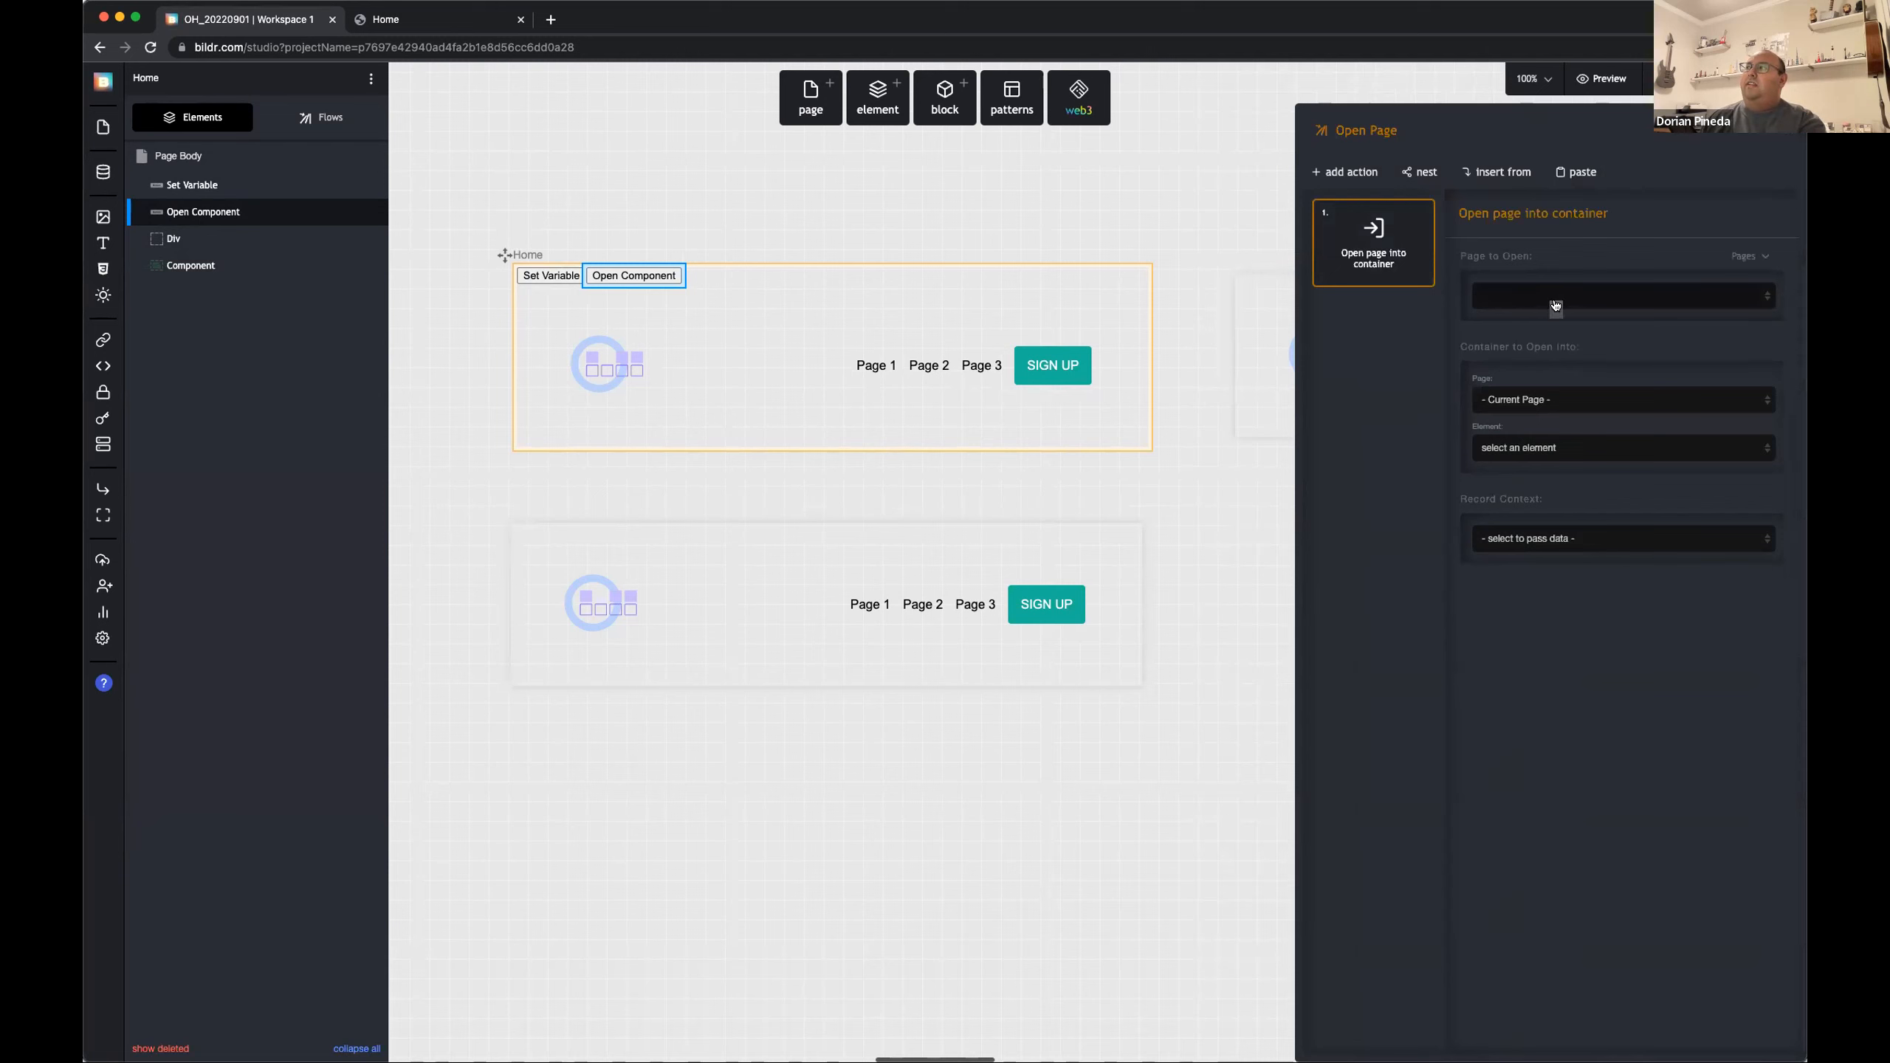
Step: Configure the action to open the Header page into the Div element on the current page
left_click(1554, 301)
left_click(1532, 332)
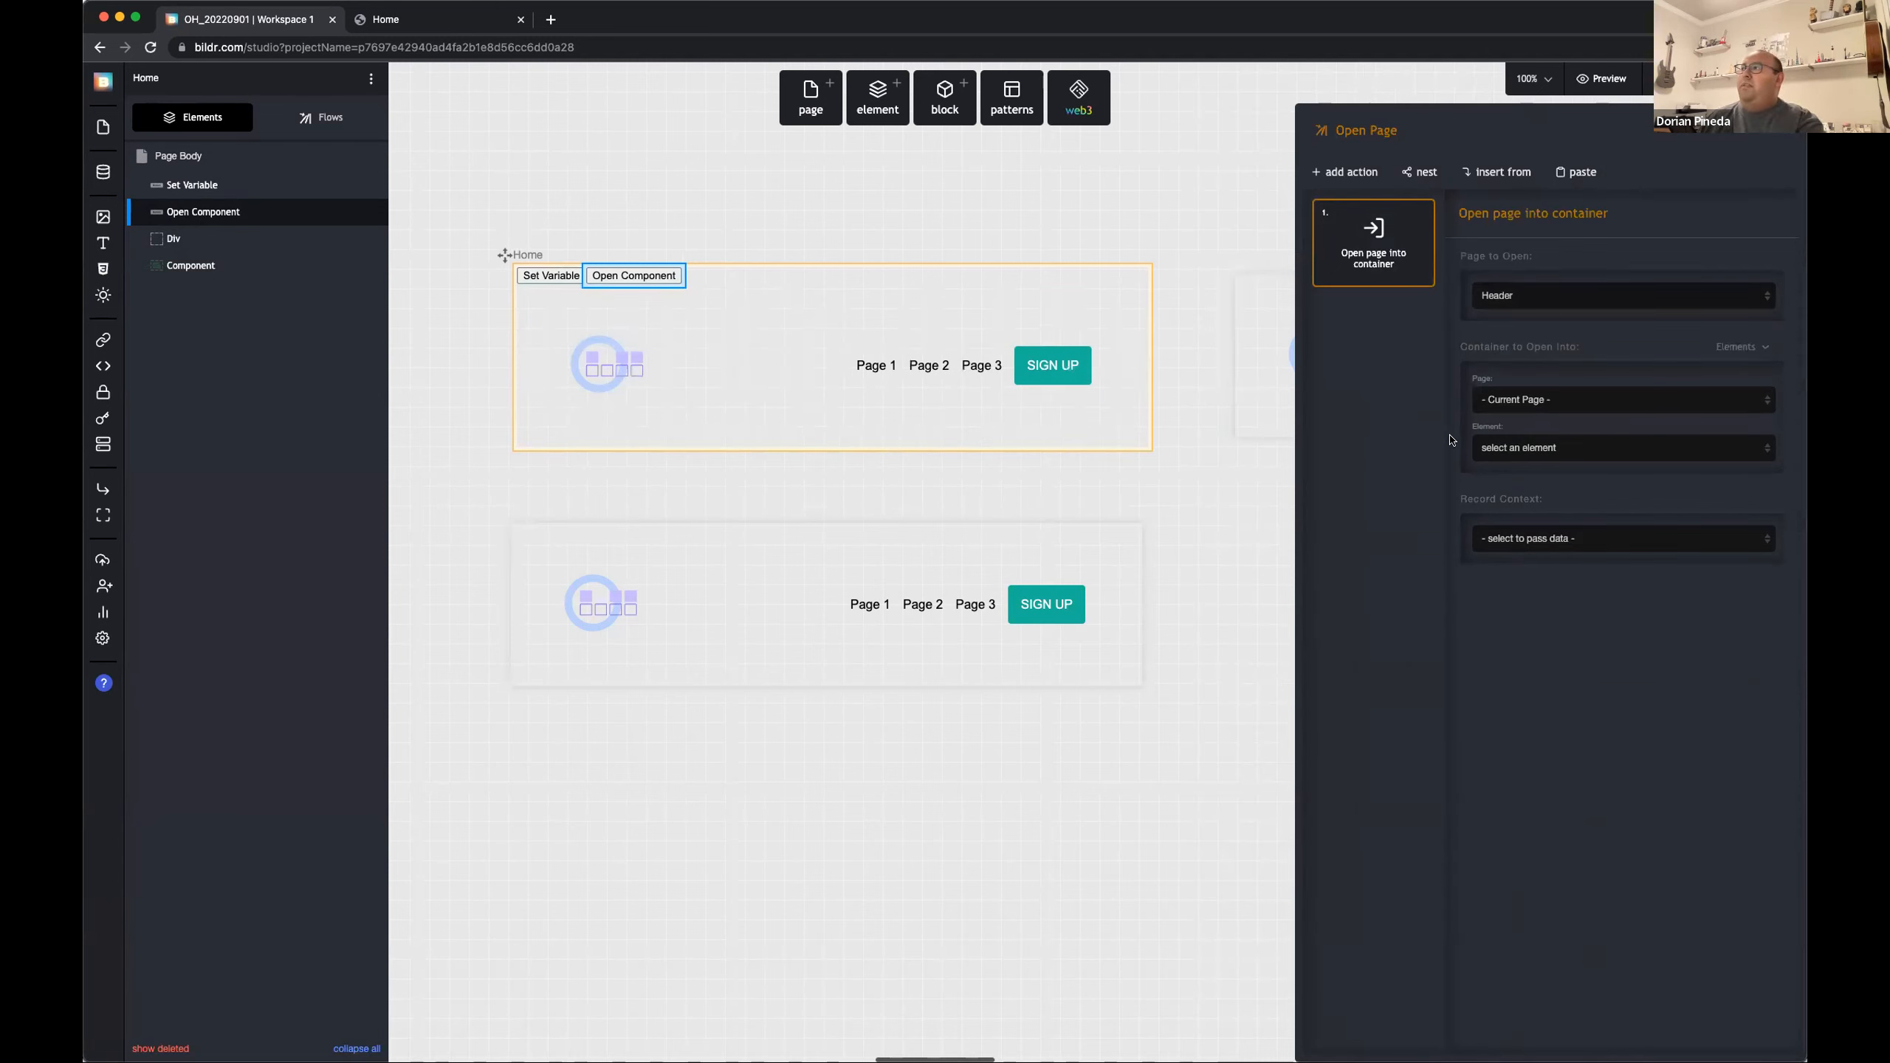
left_click(1550, 446)
left_click(1538, 548)
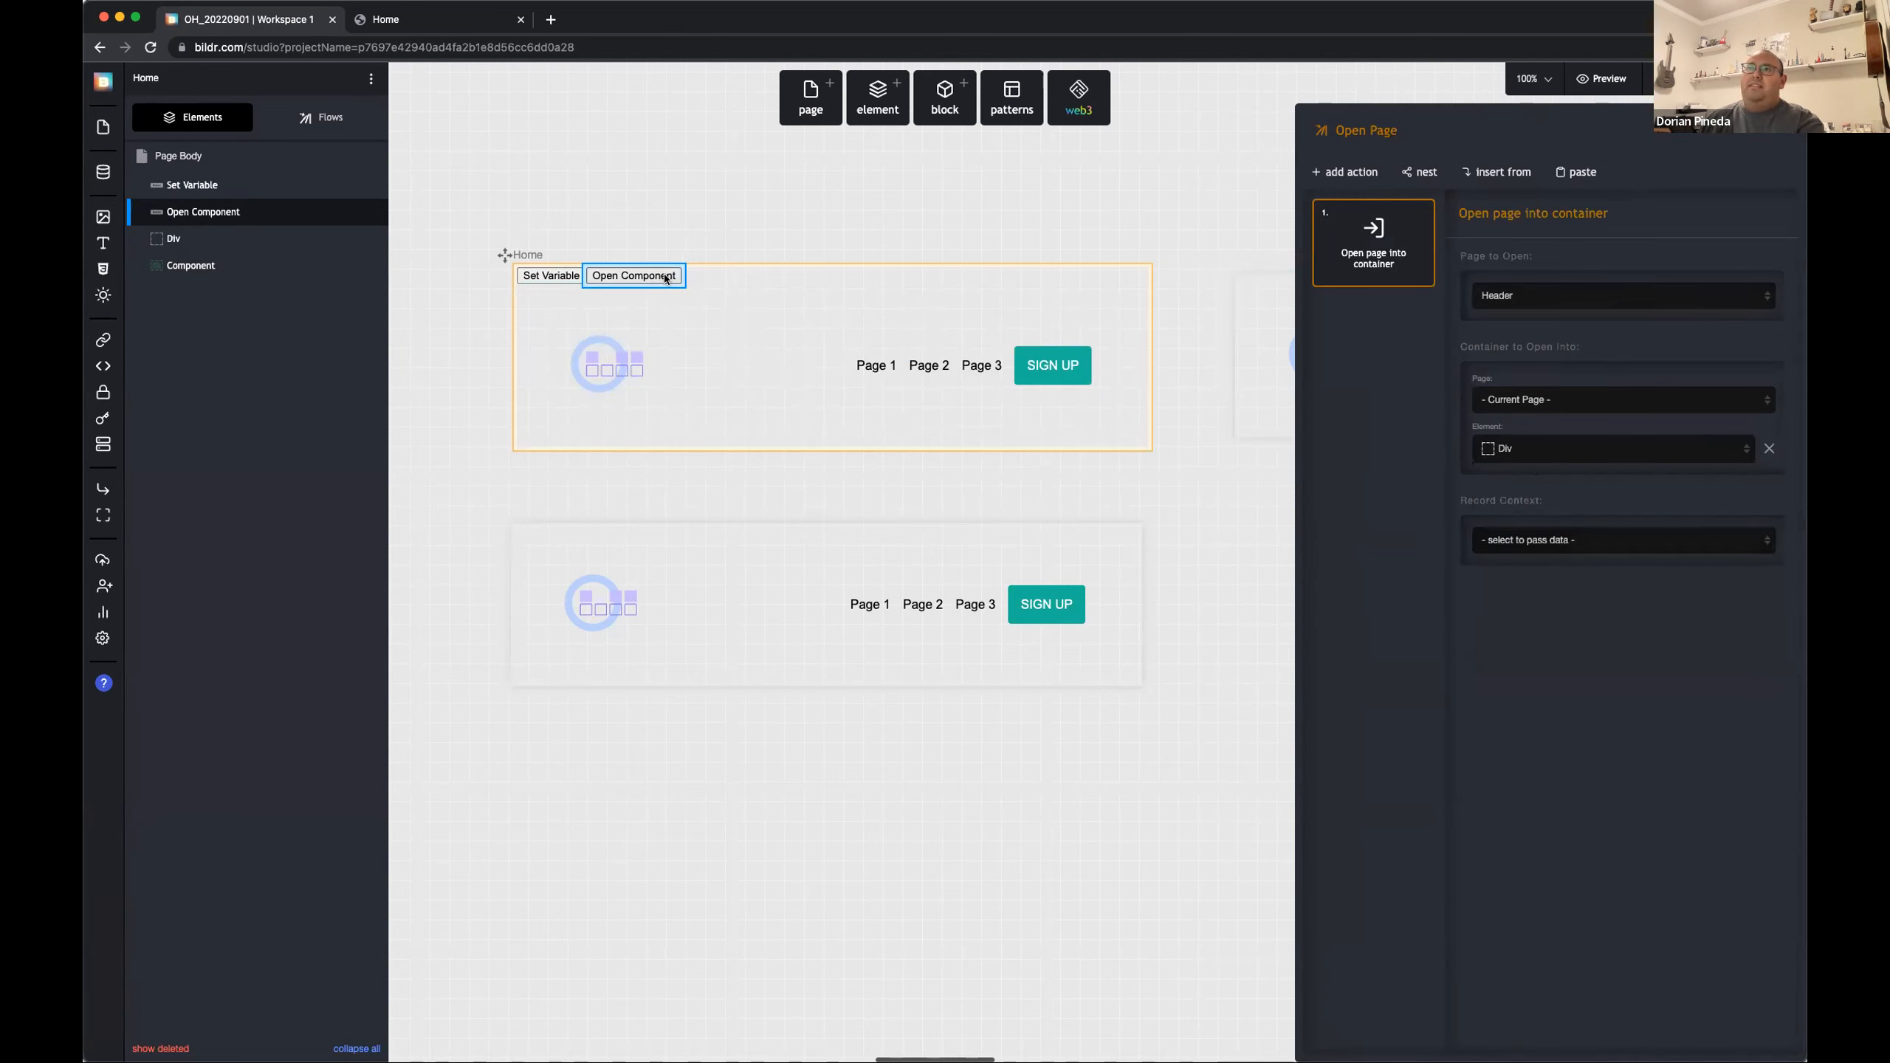
mouse_move(182, 240)
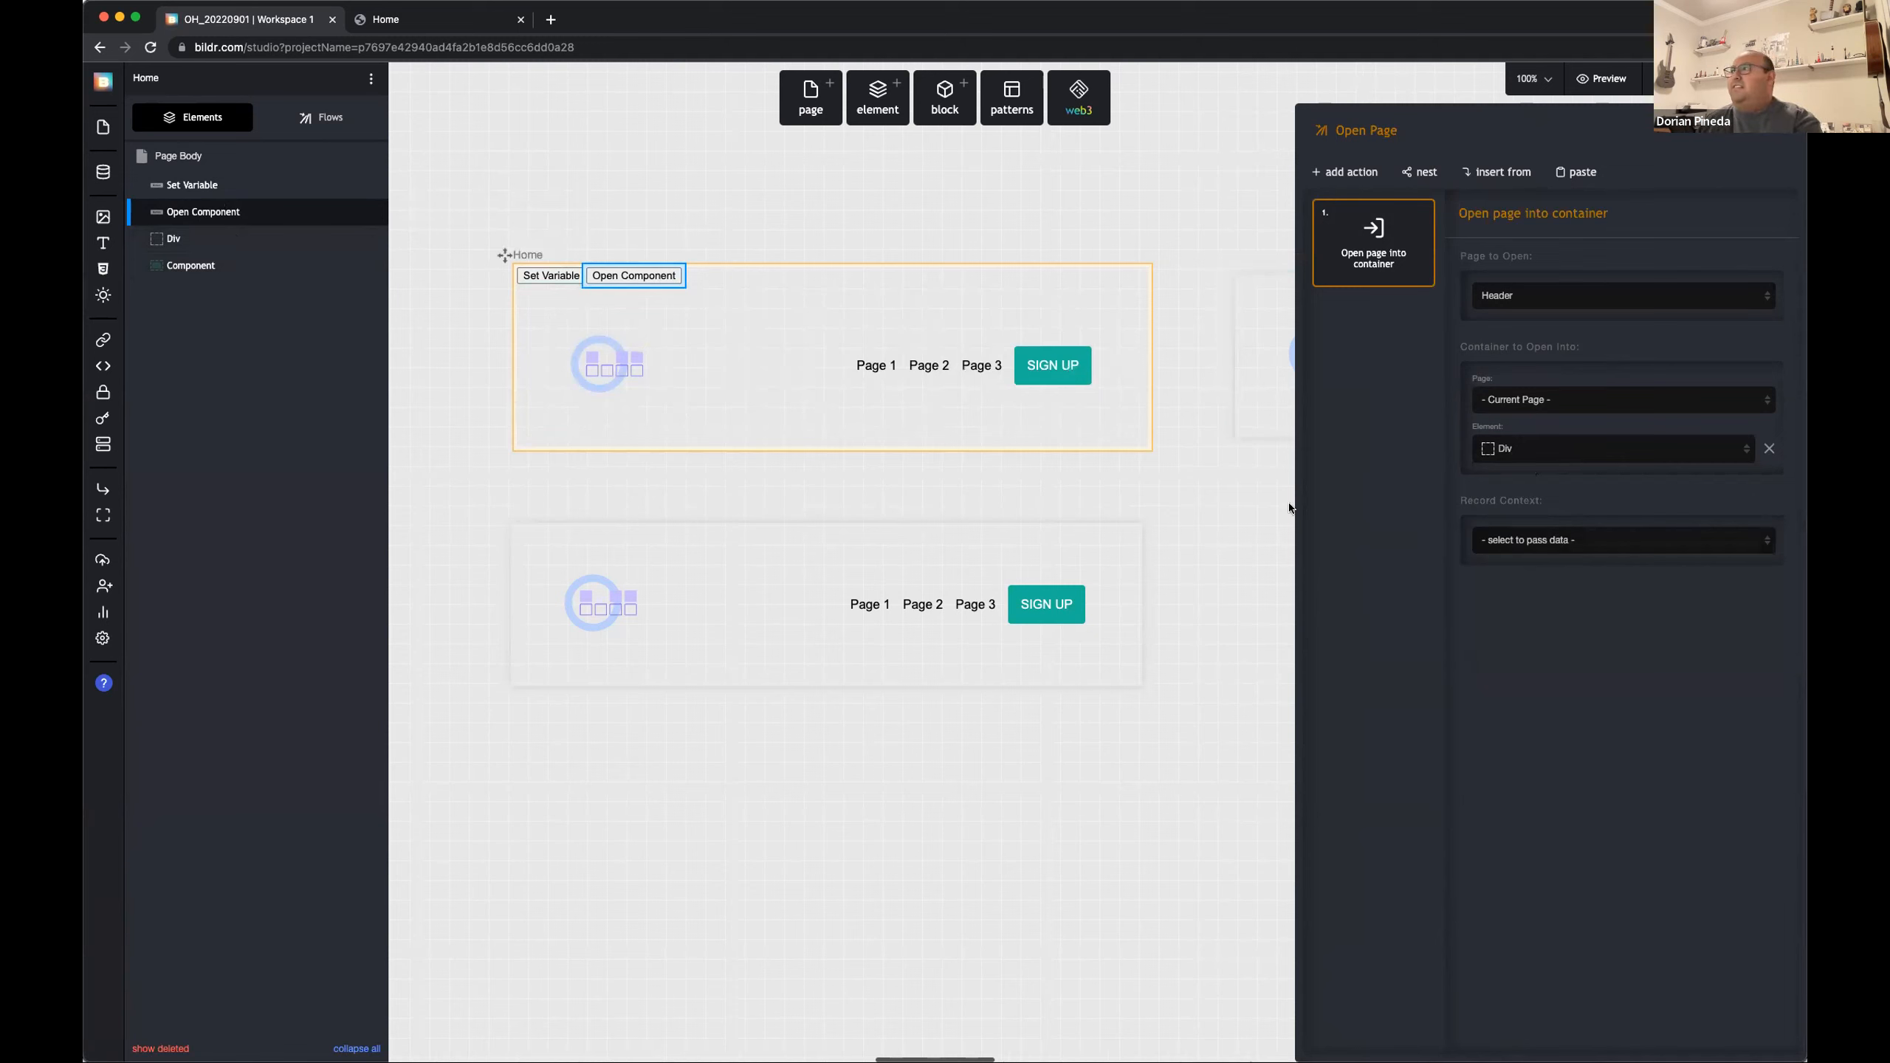
Step: Set the record context to Custom Mapping and enter {"test":"something"} as the data mapping text
left_click(1588, 543)
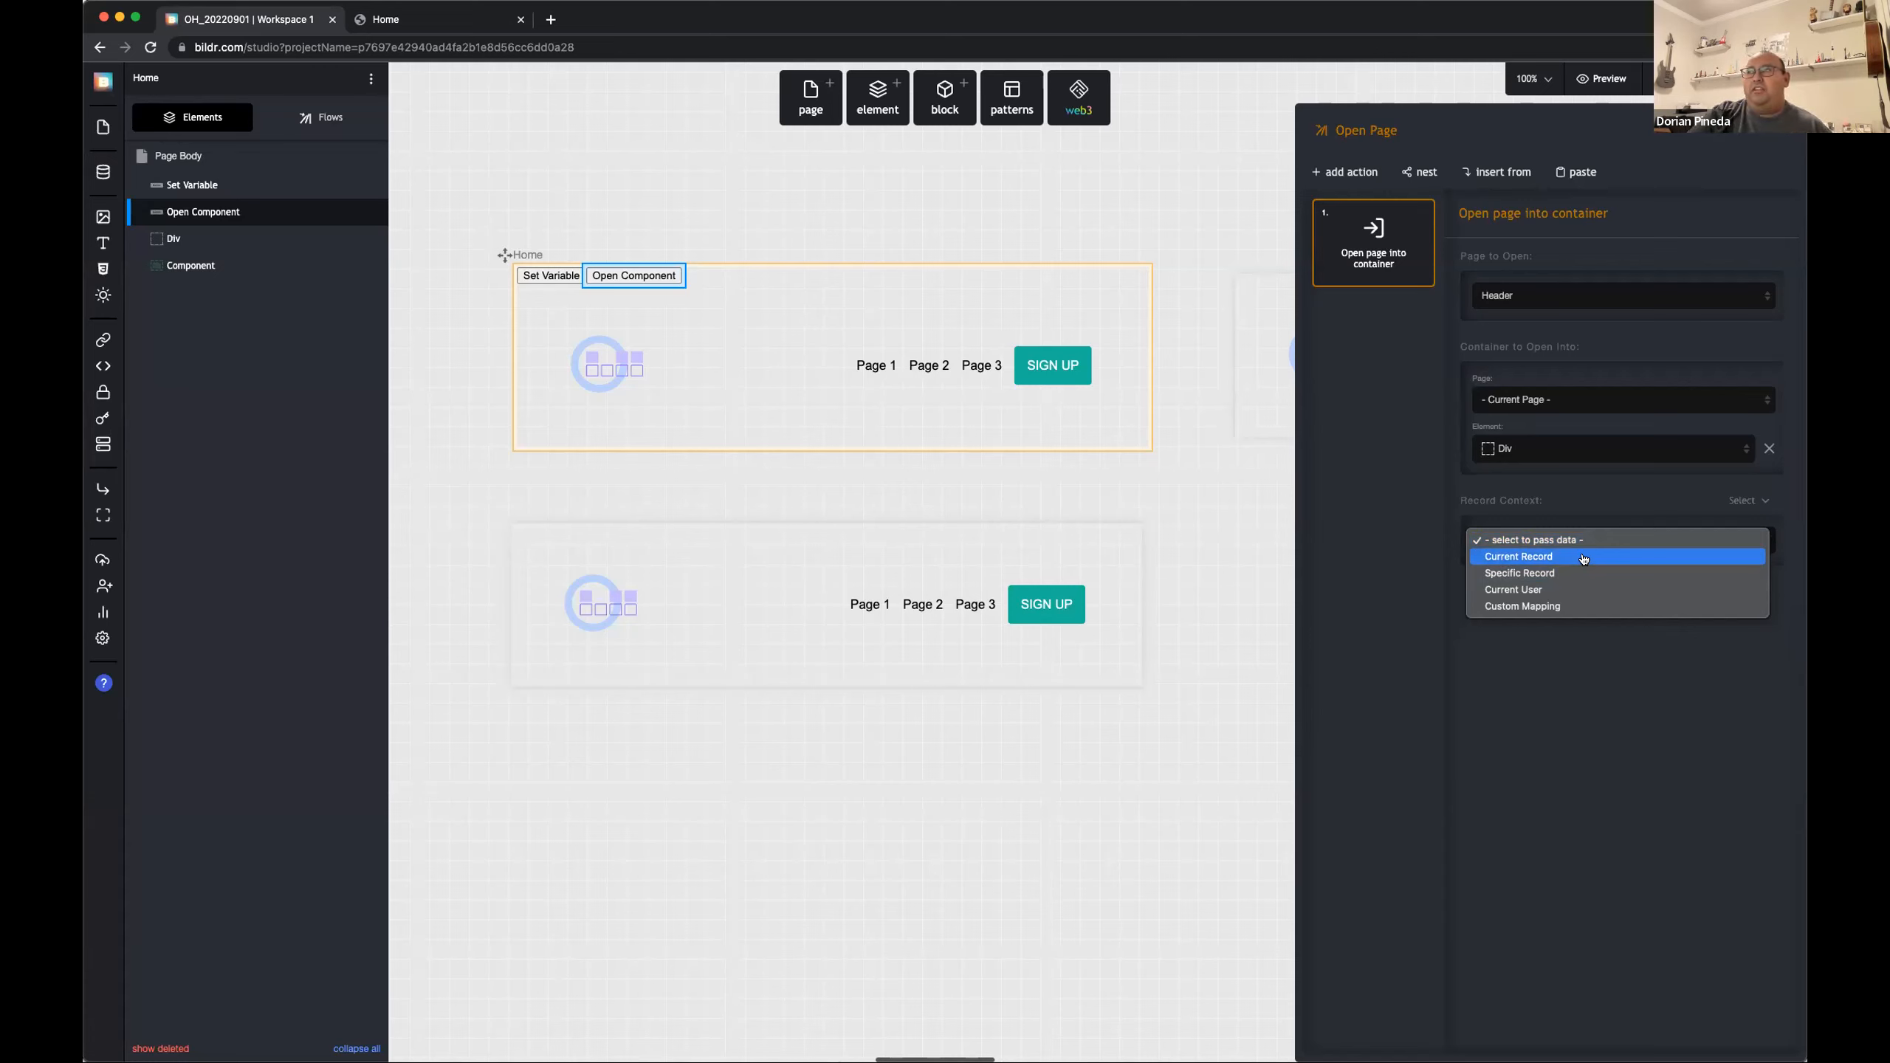
left_click(1575, 604)
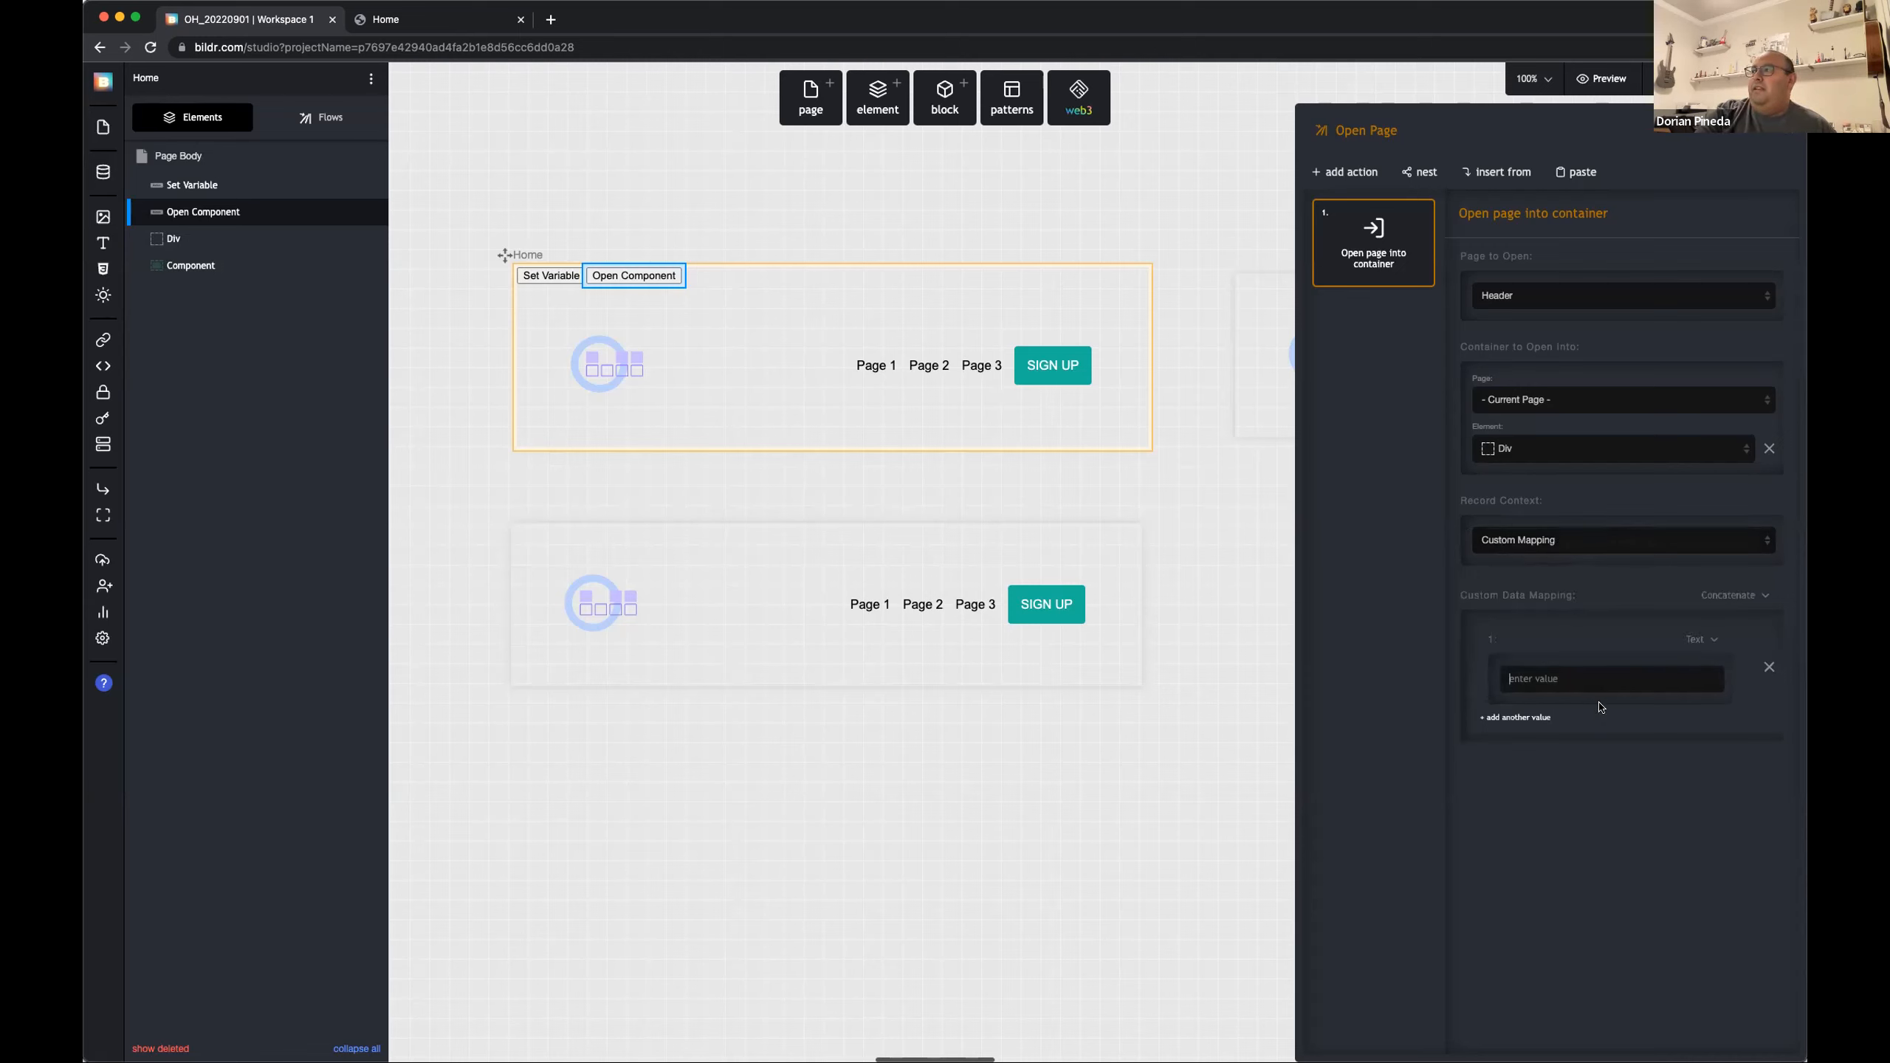
left_click(1535, 678)
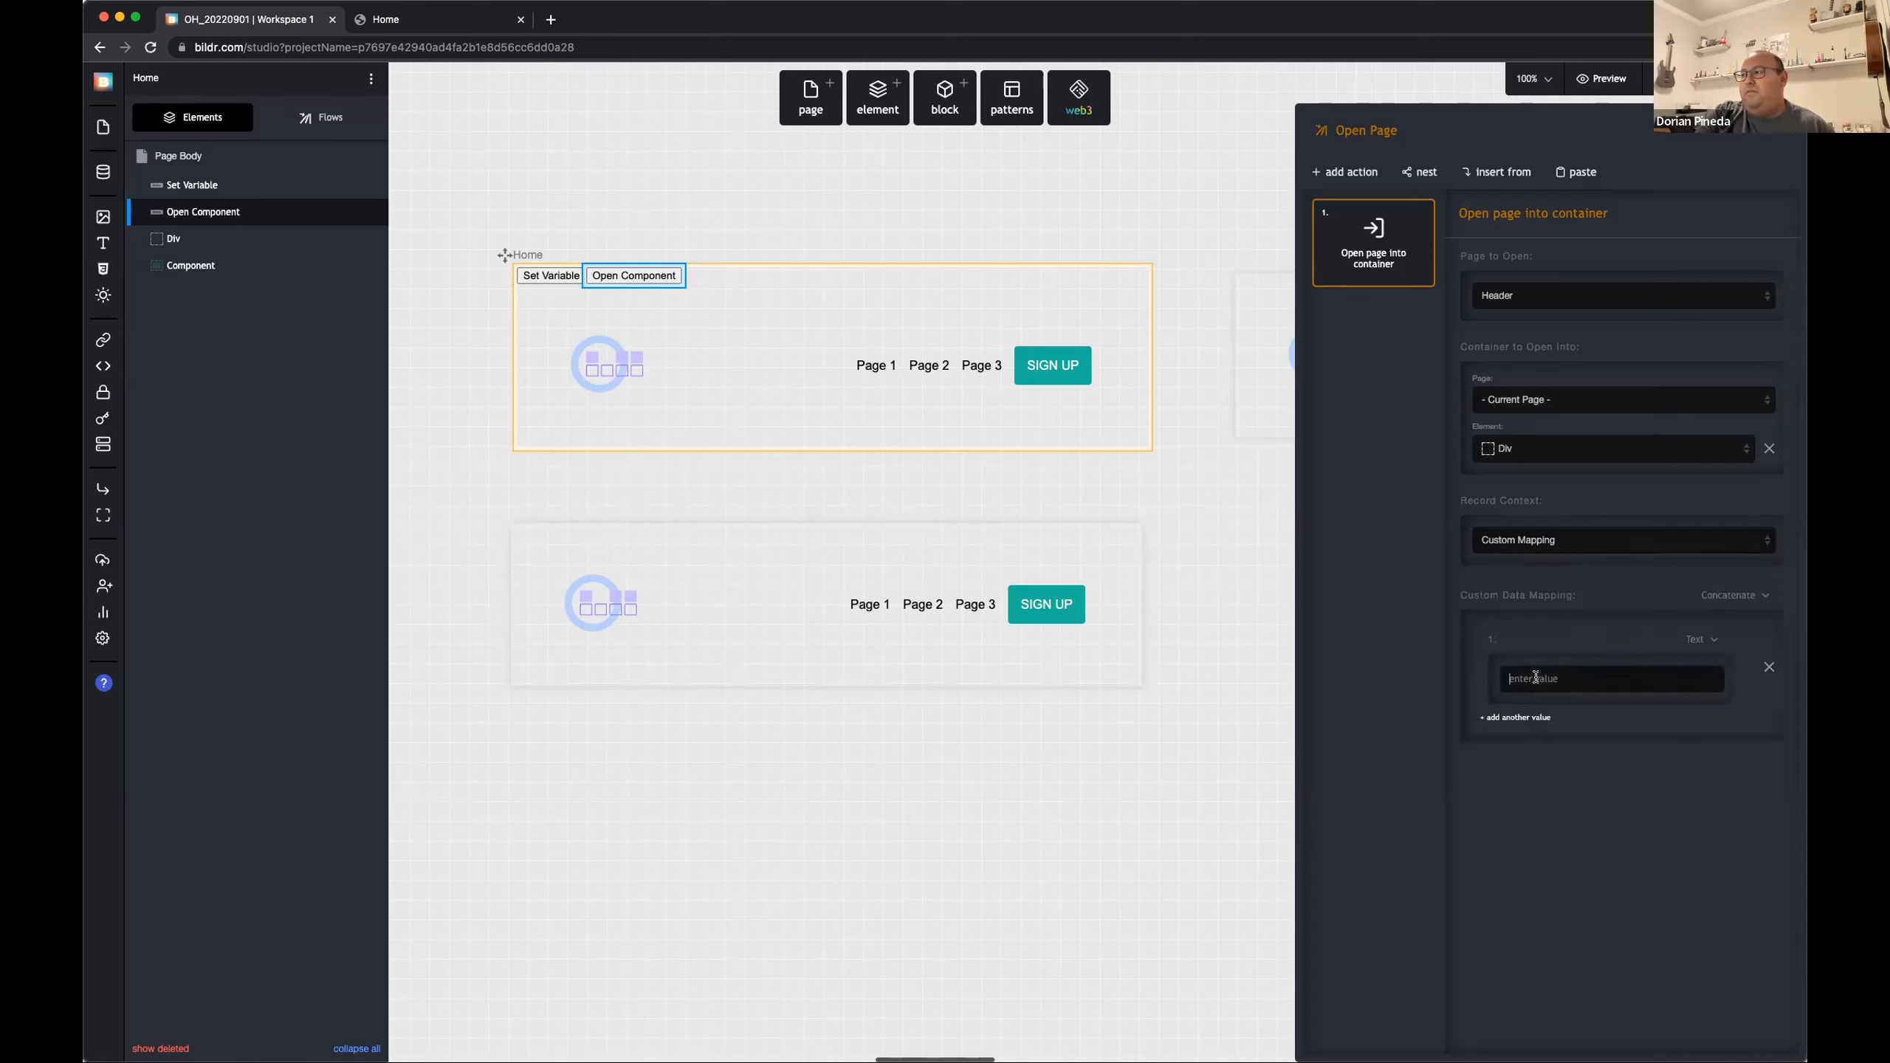
type("{\"test\":\"")
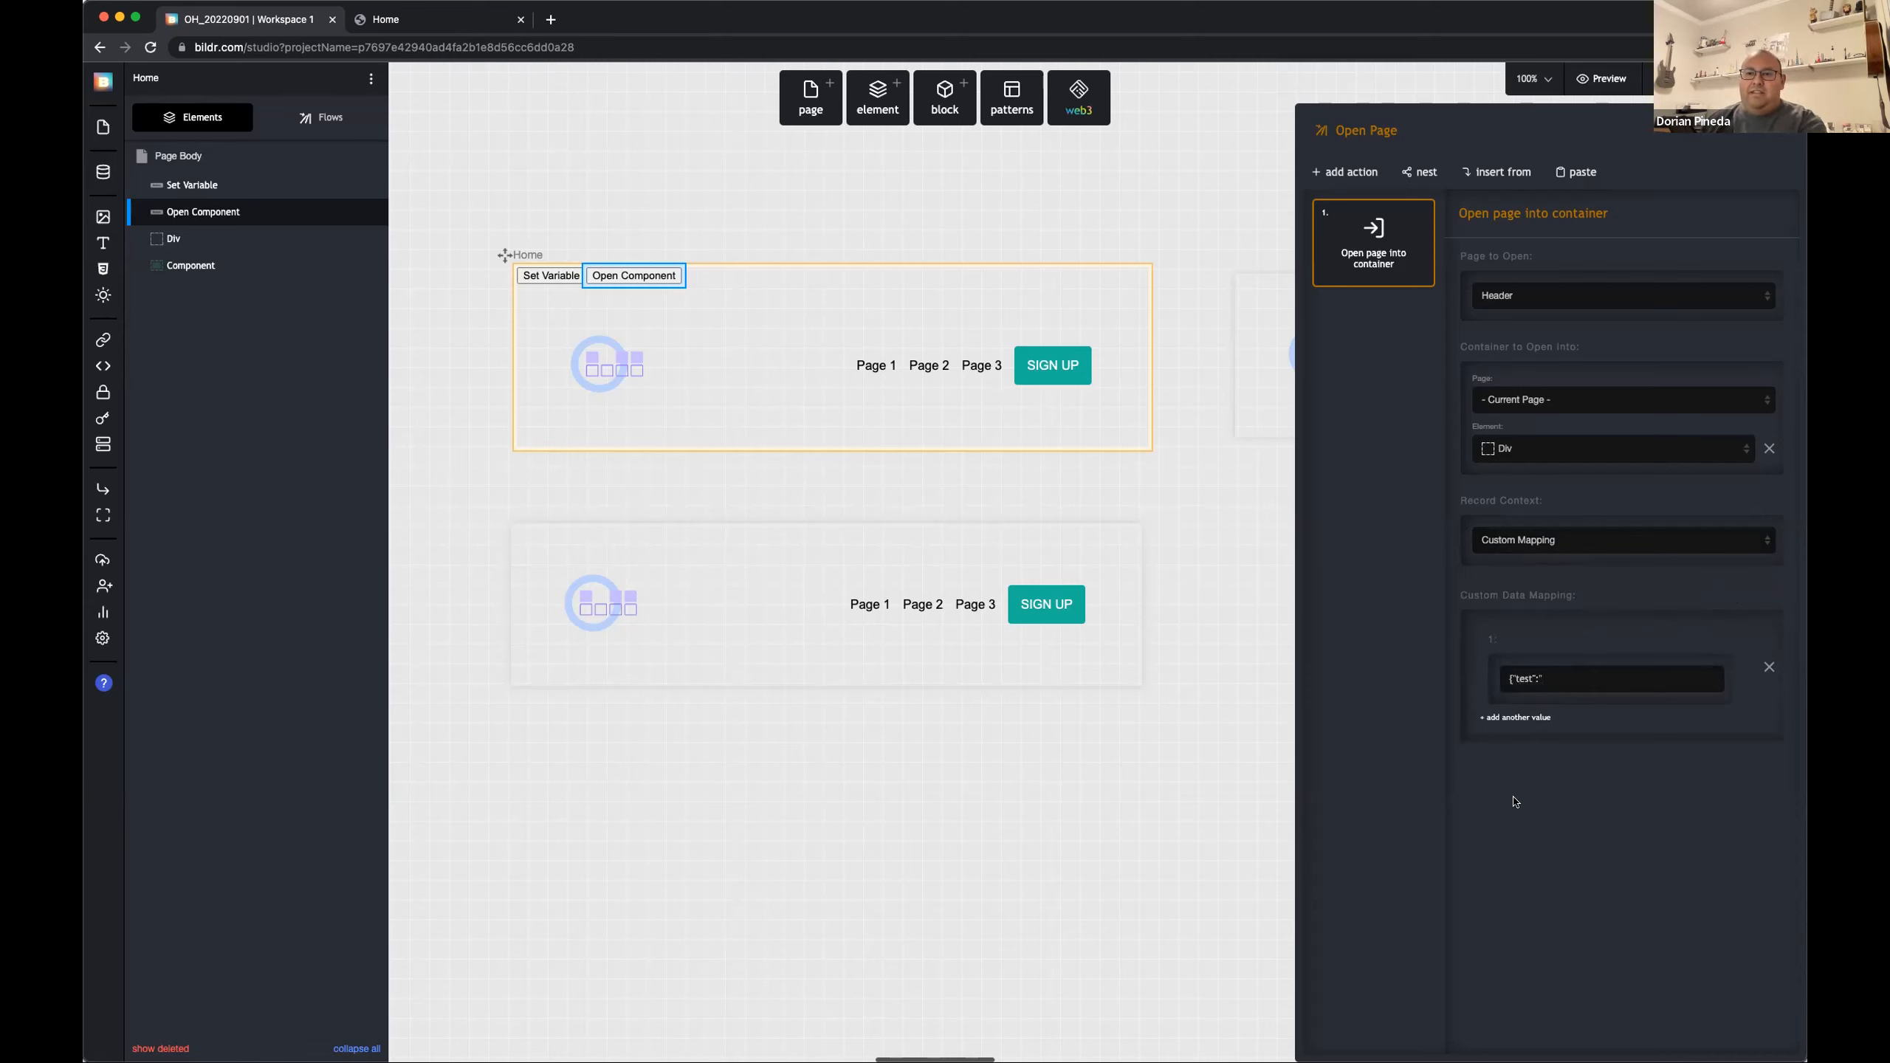
type("something")
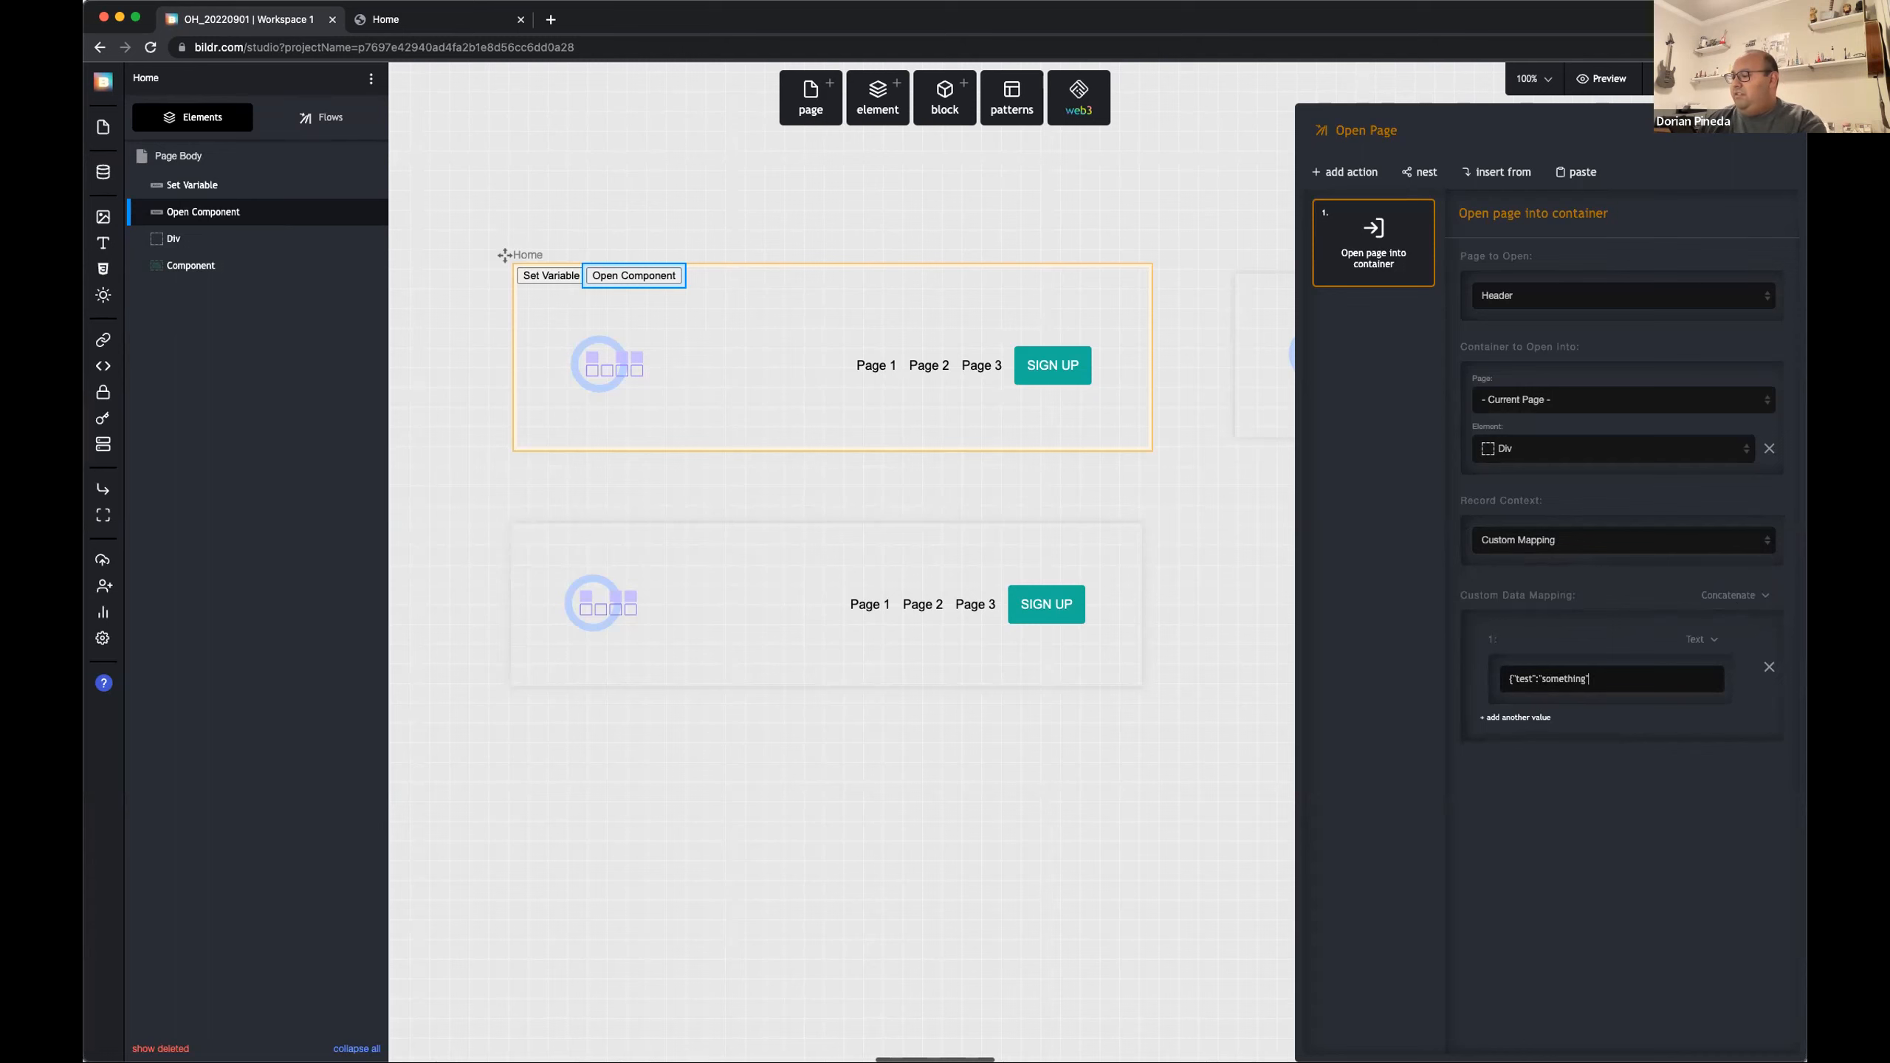
right_click(1596, 681)
left_click(1479, 807)
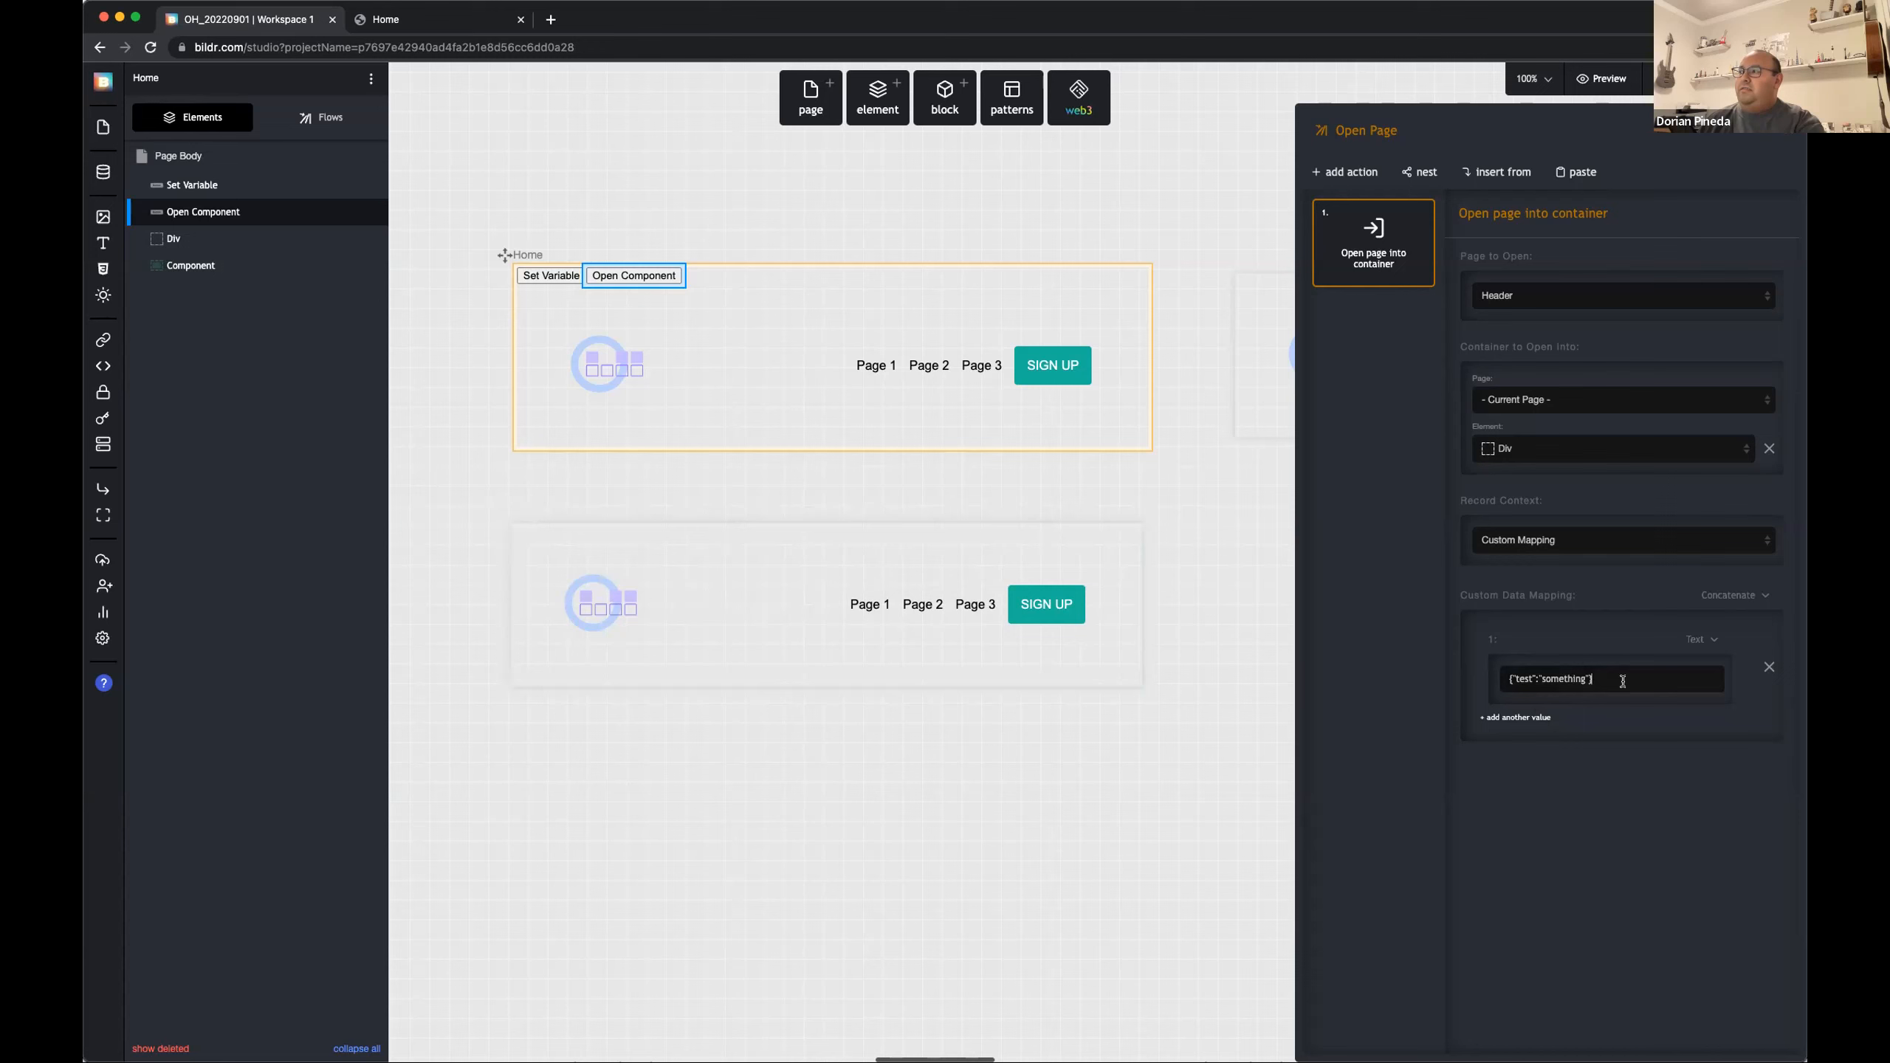
Step: Add a second value to the custom data mapping, taken from the element value of the Set Variable button
left_click(1515, 718)
left_click(1704, 730)
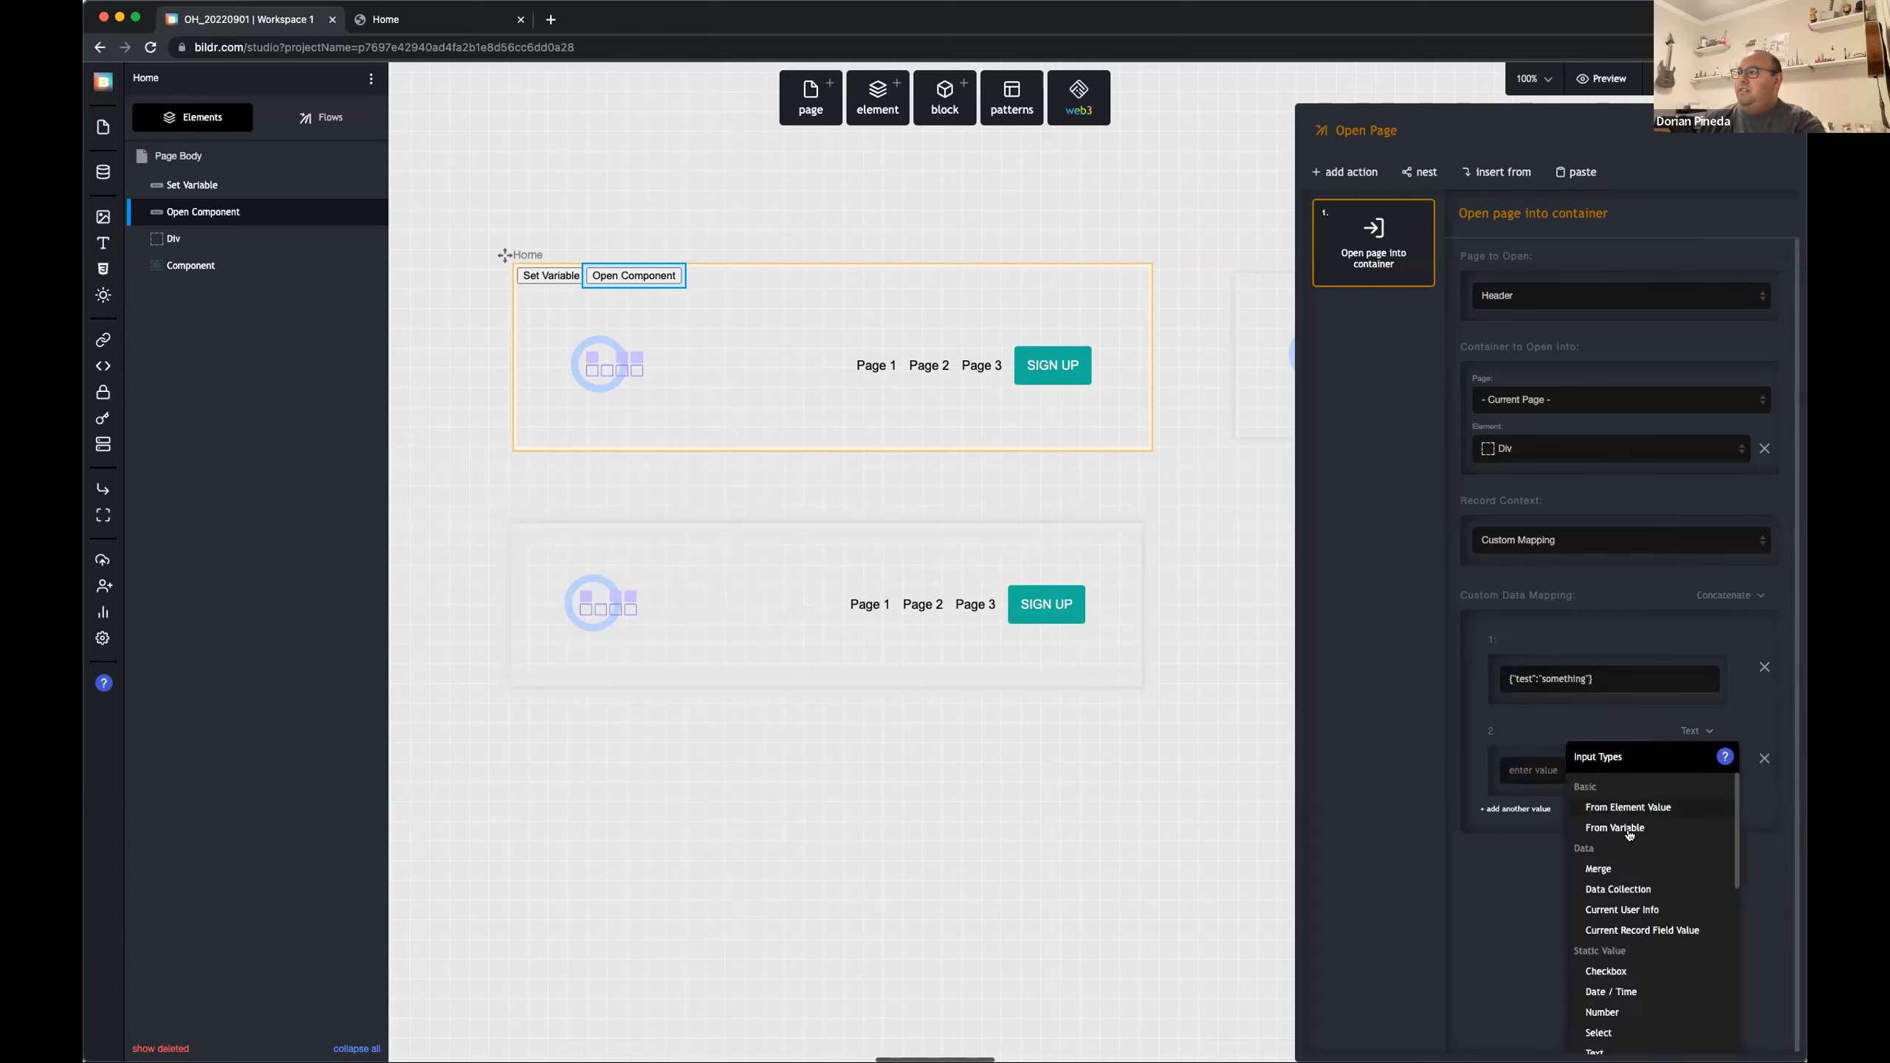
left_click(1574, 819)
left_click(1574, 831)
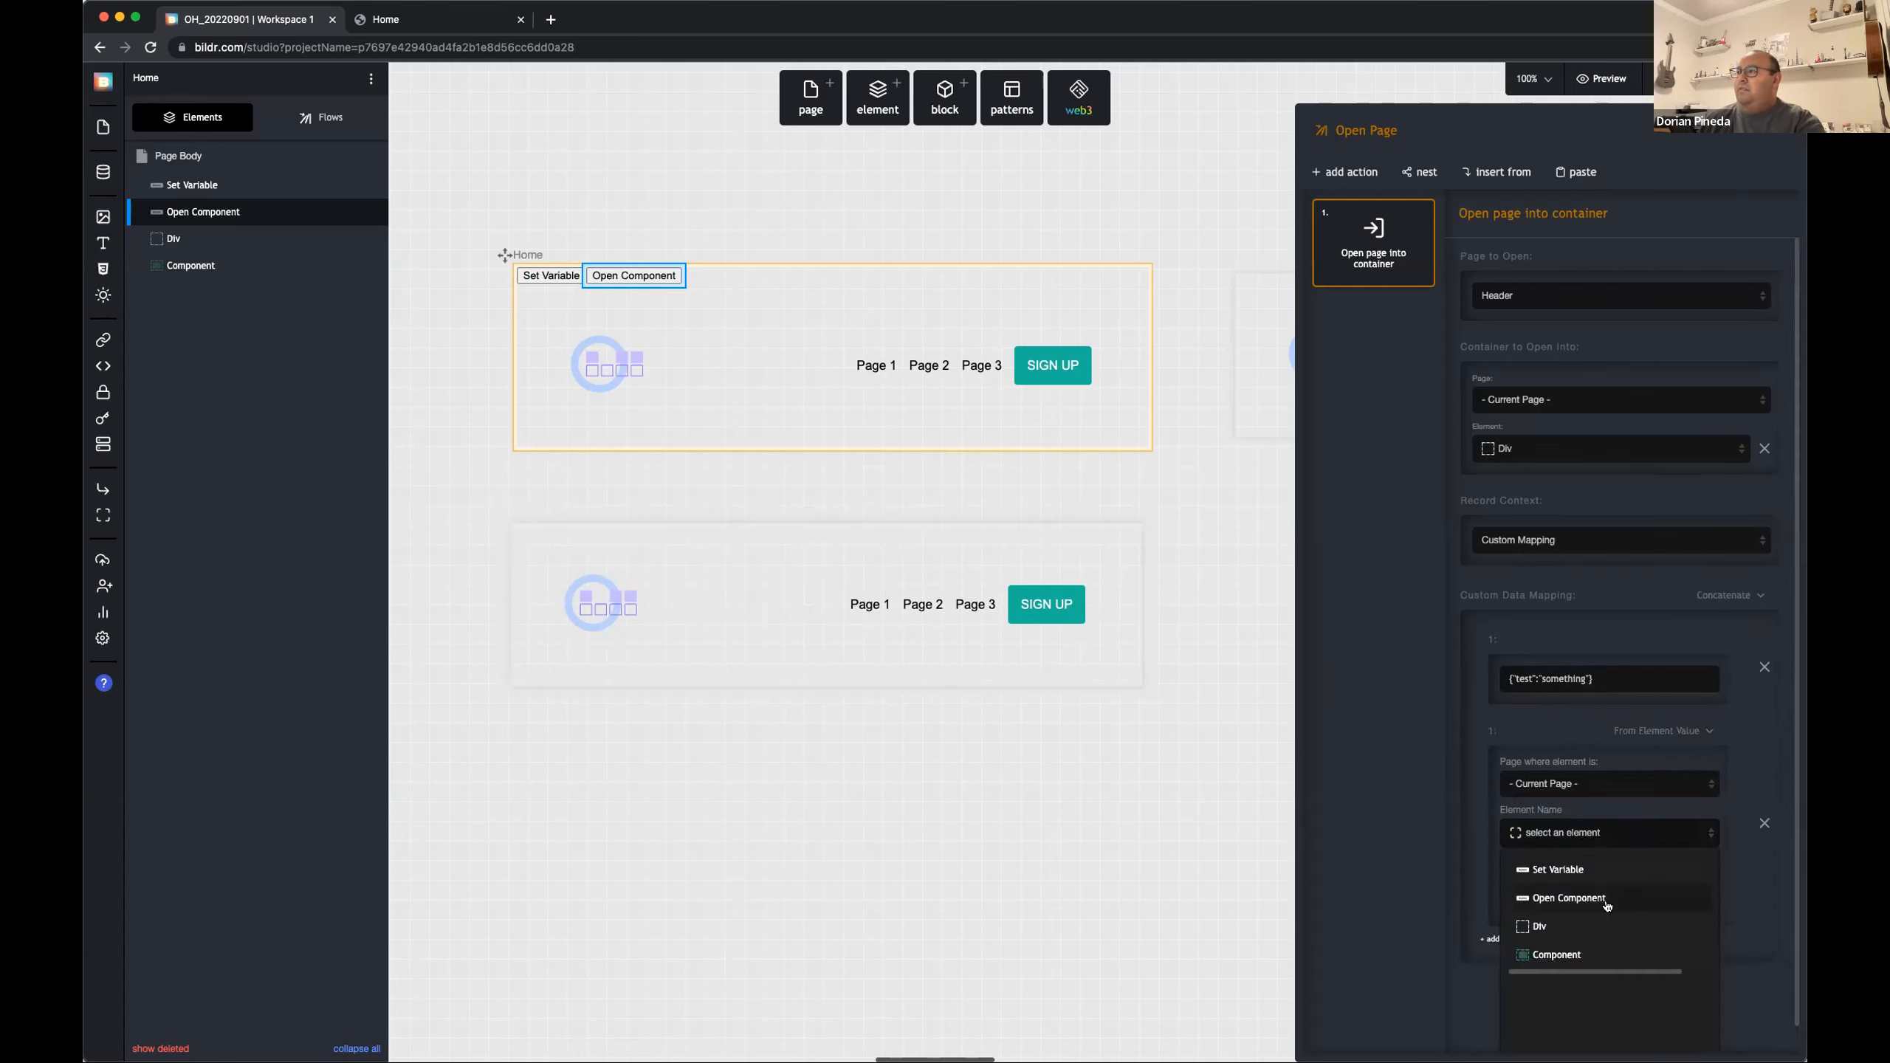
left_click(1563, 870)
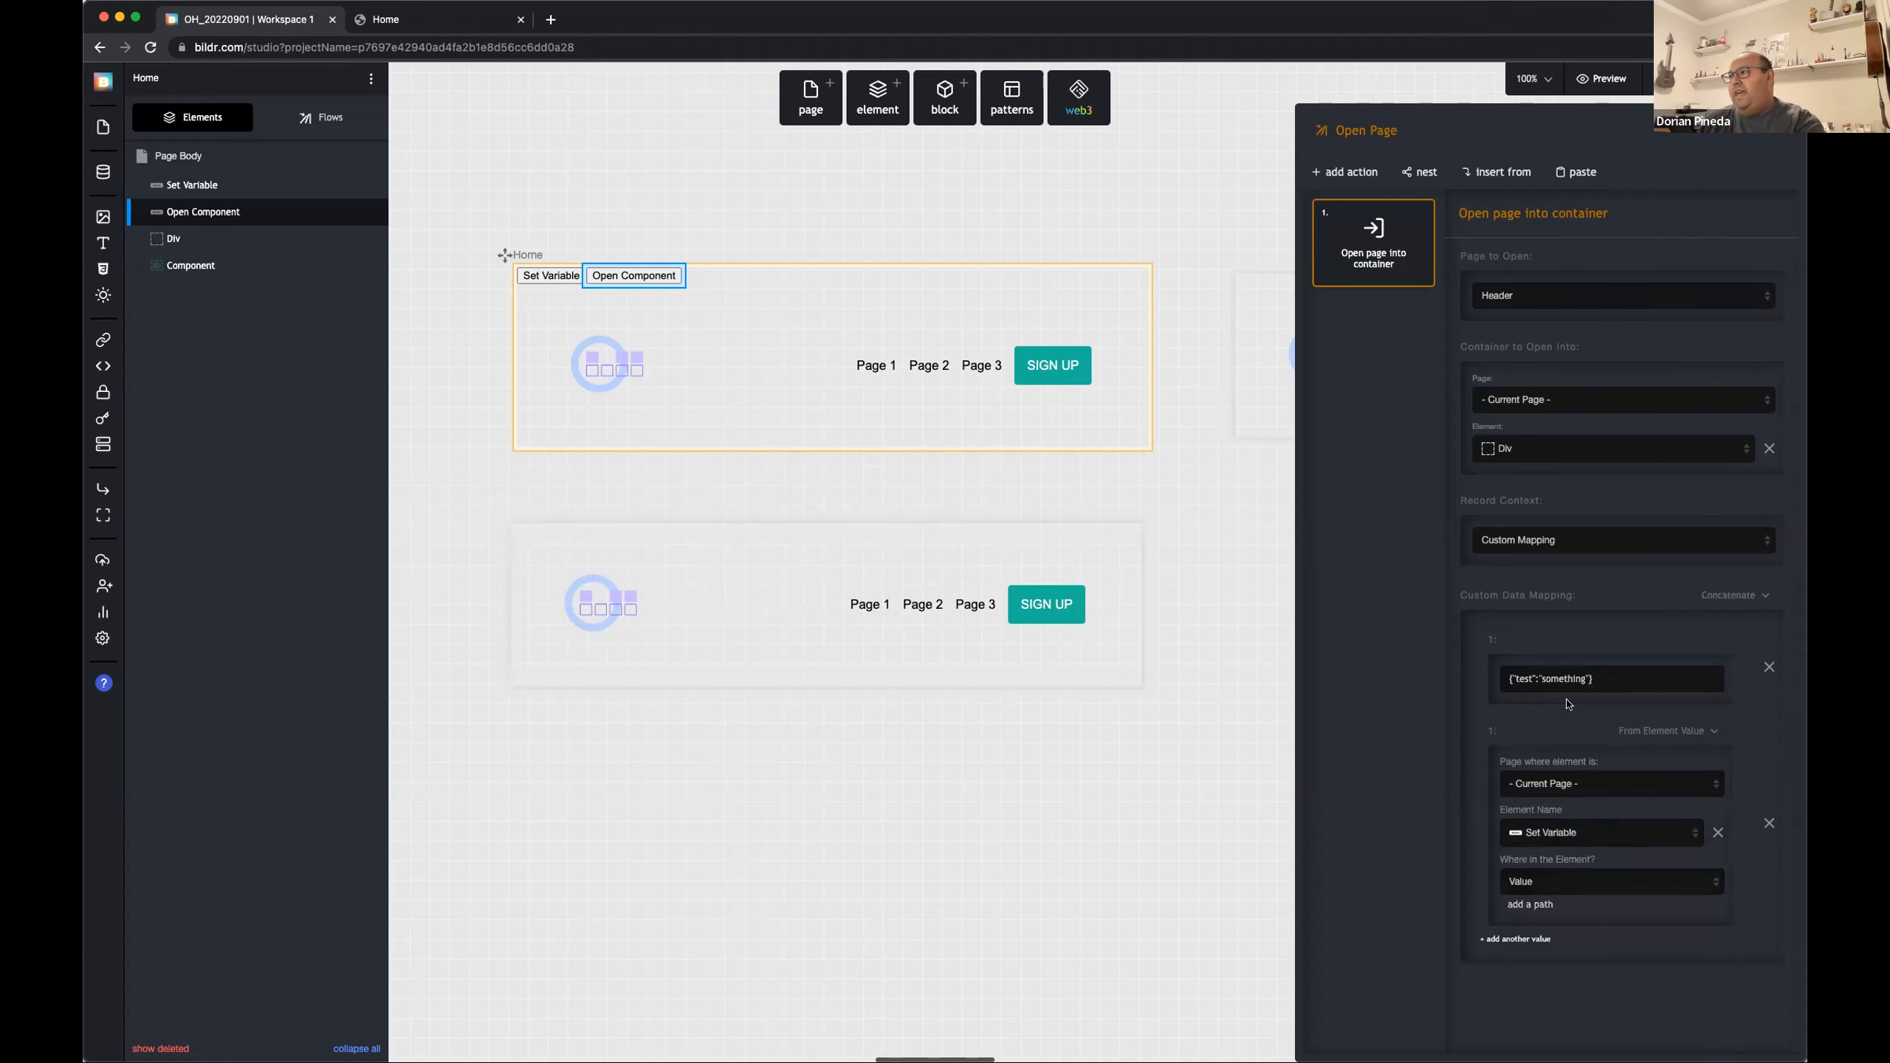
Step: Shorten the first mapping text to {"test":" and add a third text value containing the closing "}
left_click_drag(1540, 679, 1607, 677)
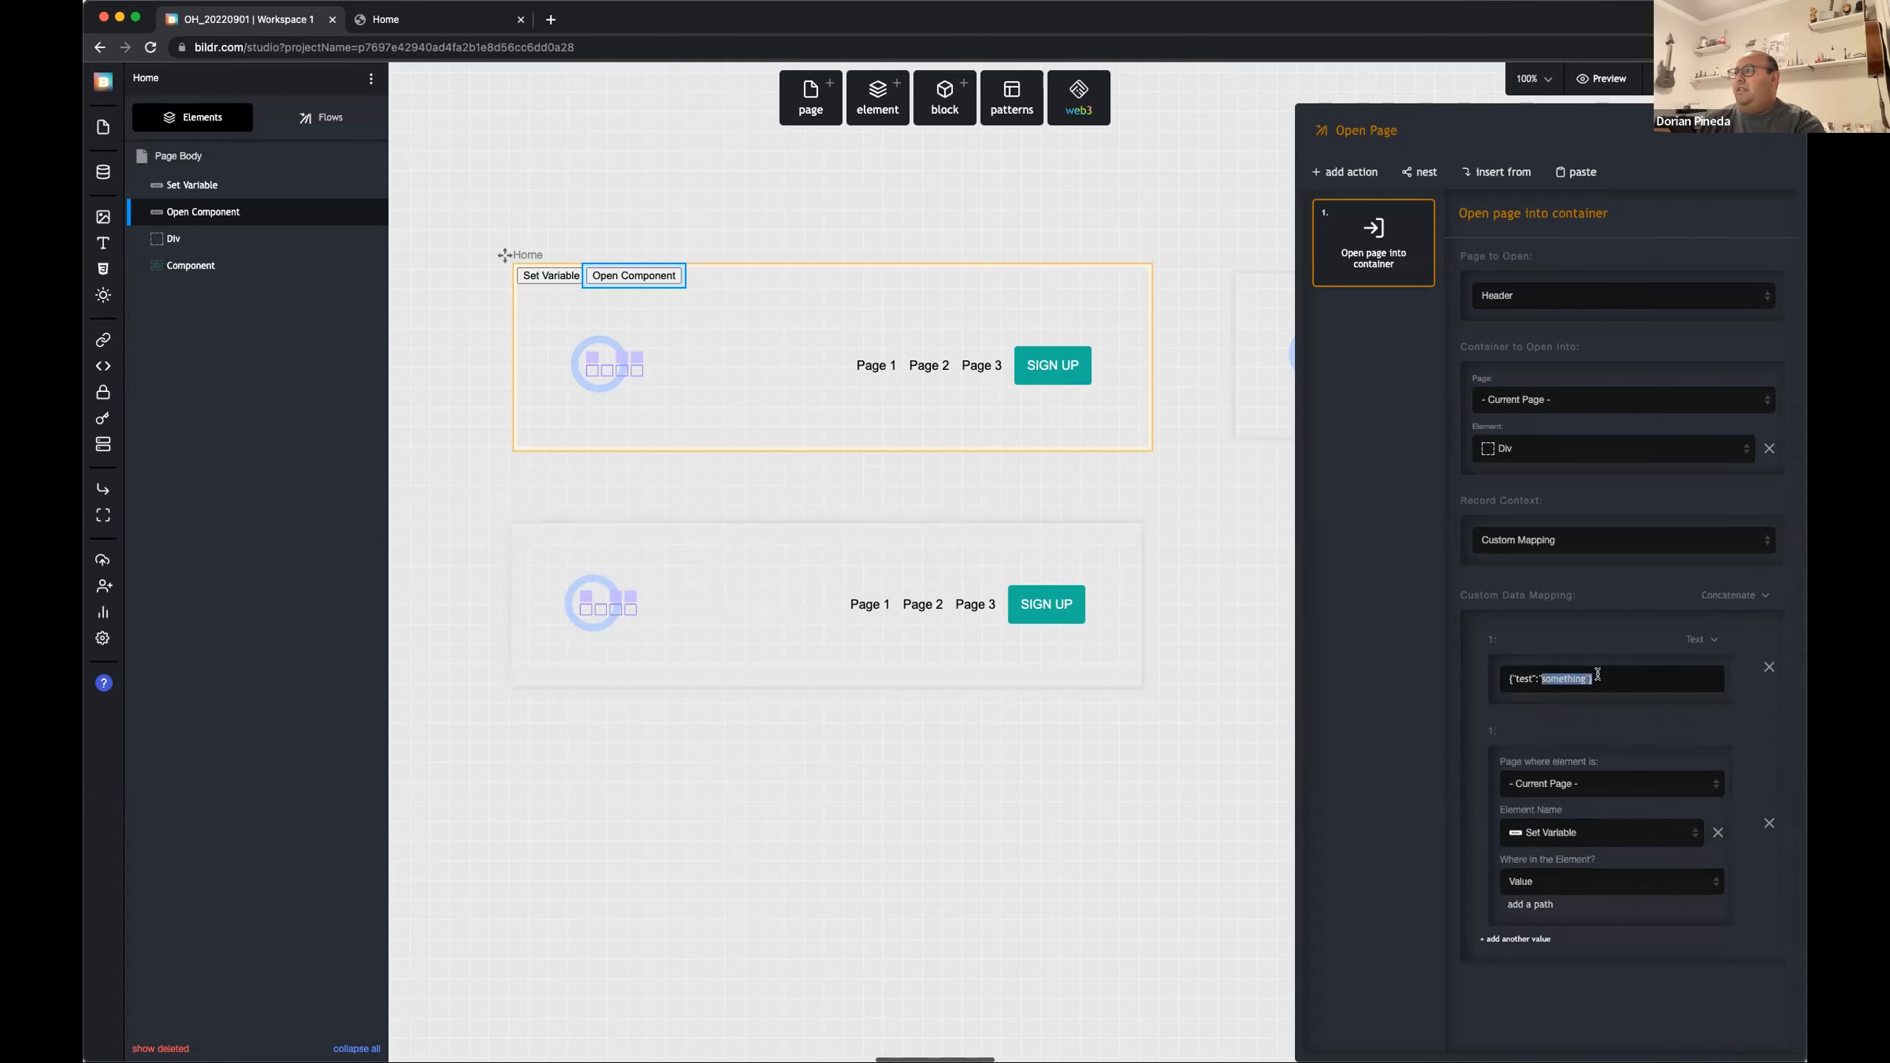
key("ctrl+x")
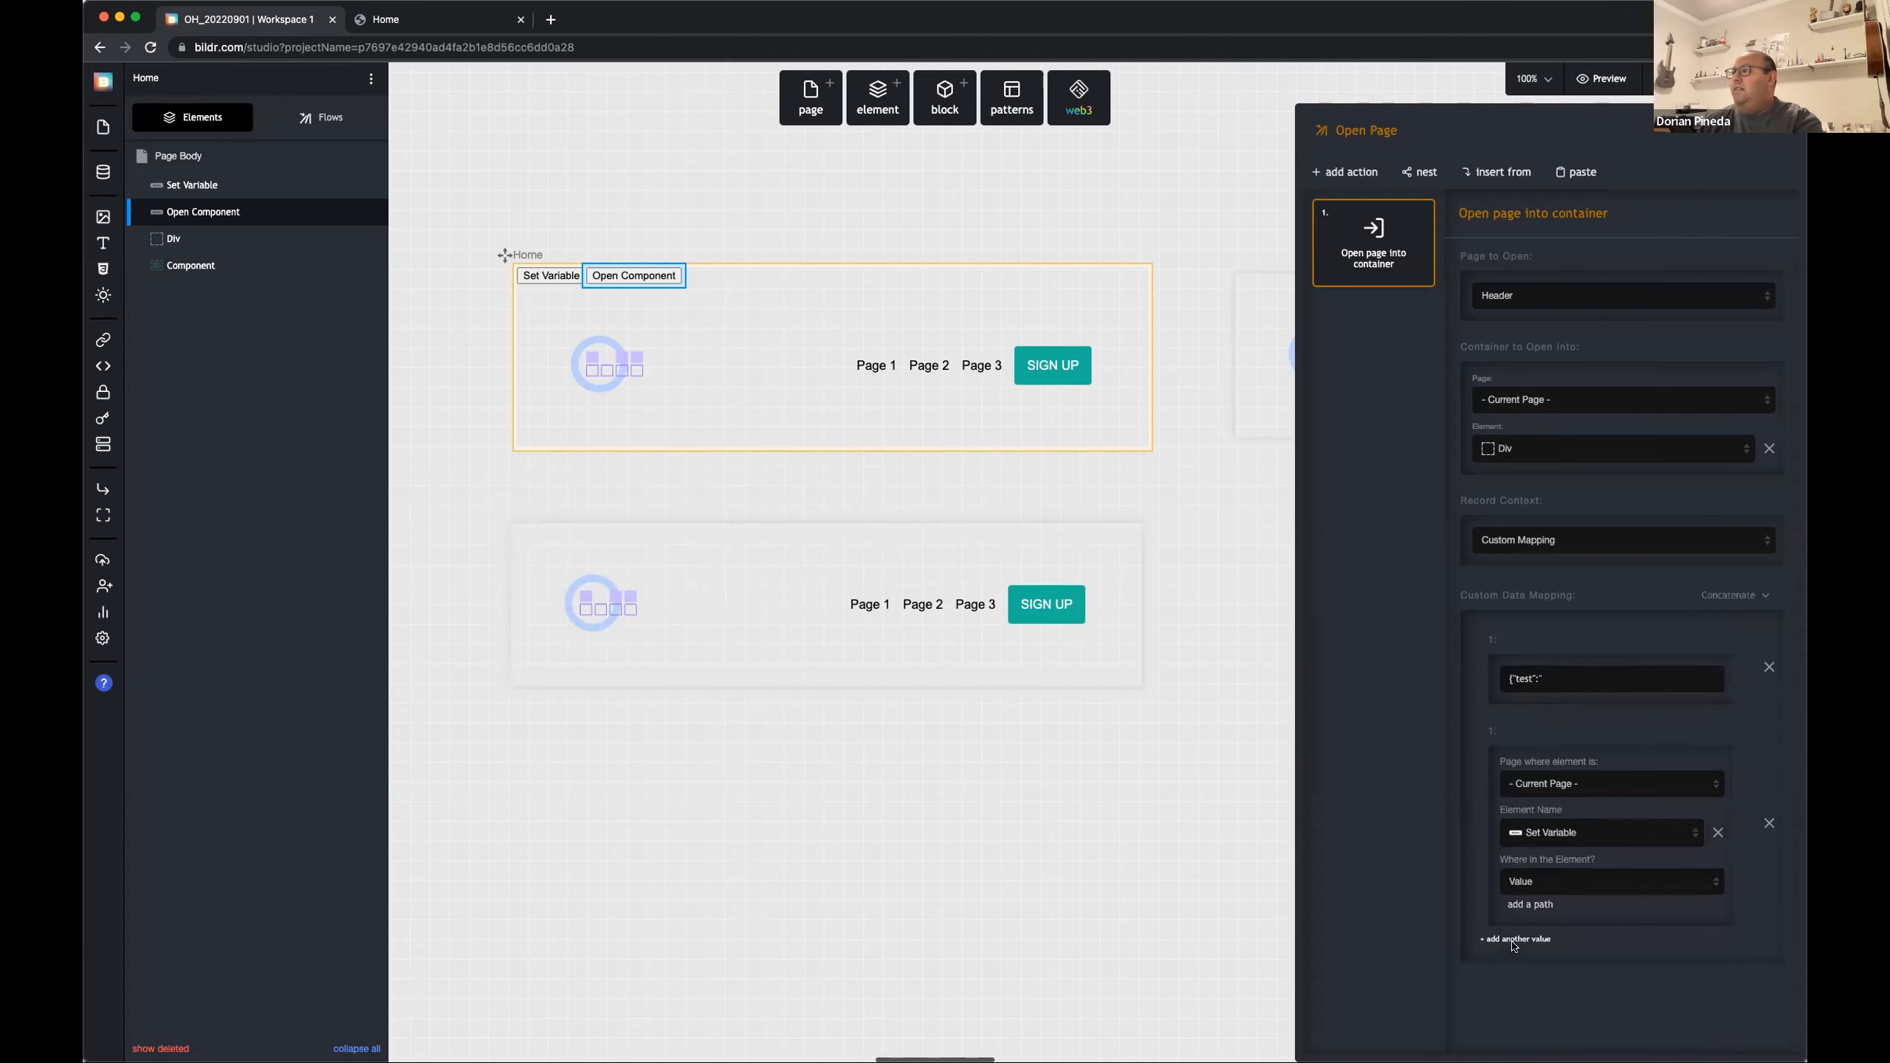
left_click(1514, 939)
left_click(1564, 983)
key("ctrl+v")
double_click(1537, 984)
key("BackSpace")
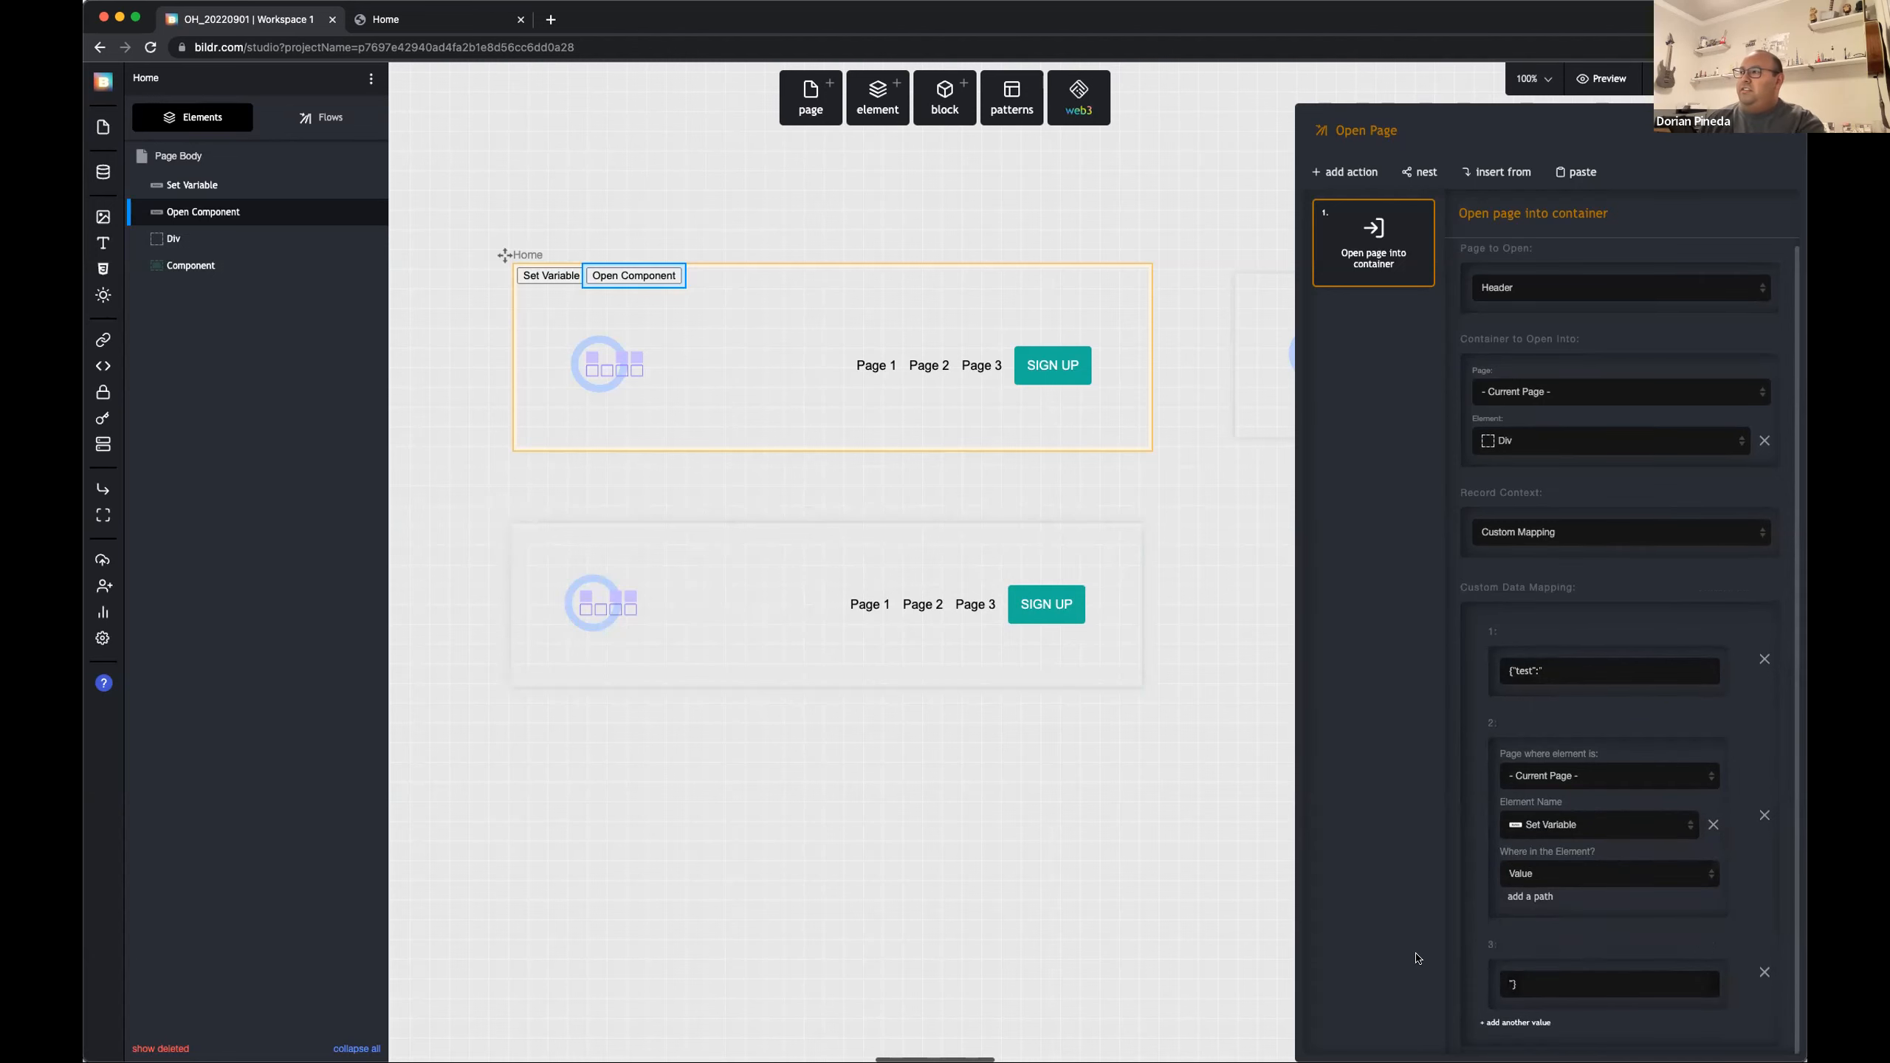
Step: Review the custom data mapping values and look at the Home page's live preview in its browser tab
scroll(1511, 675, "up", 1)
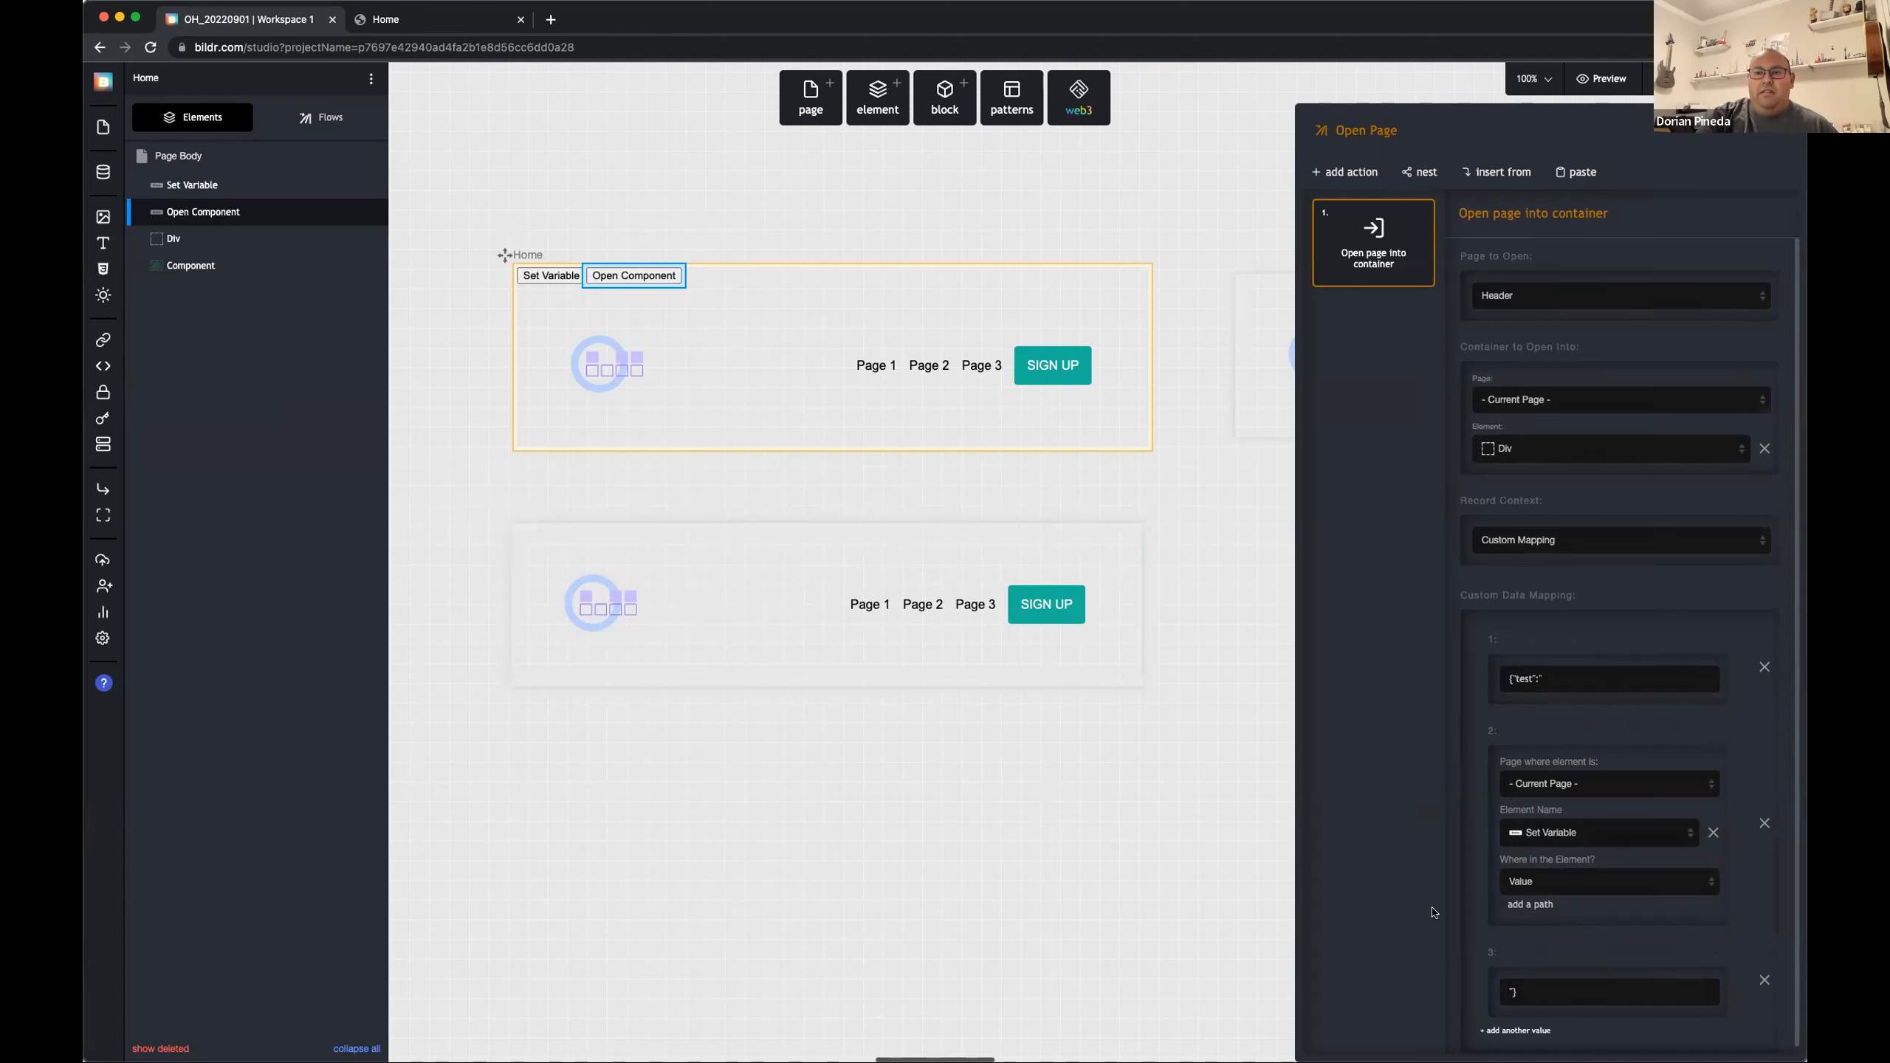
scroll(1594, 967, "down", 1)
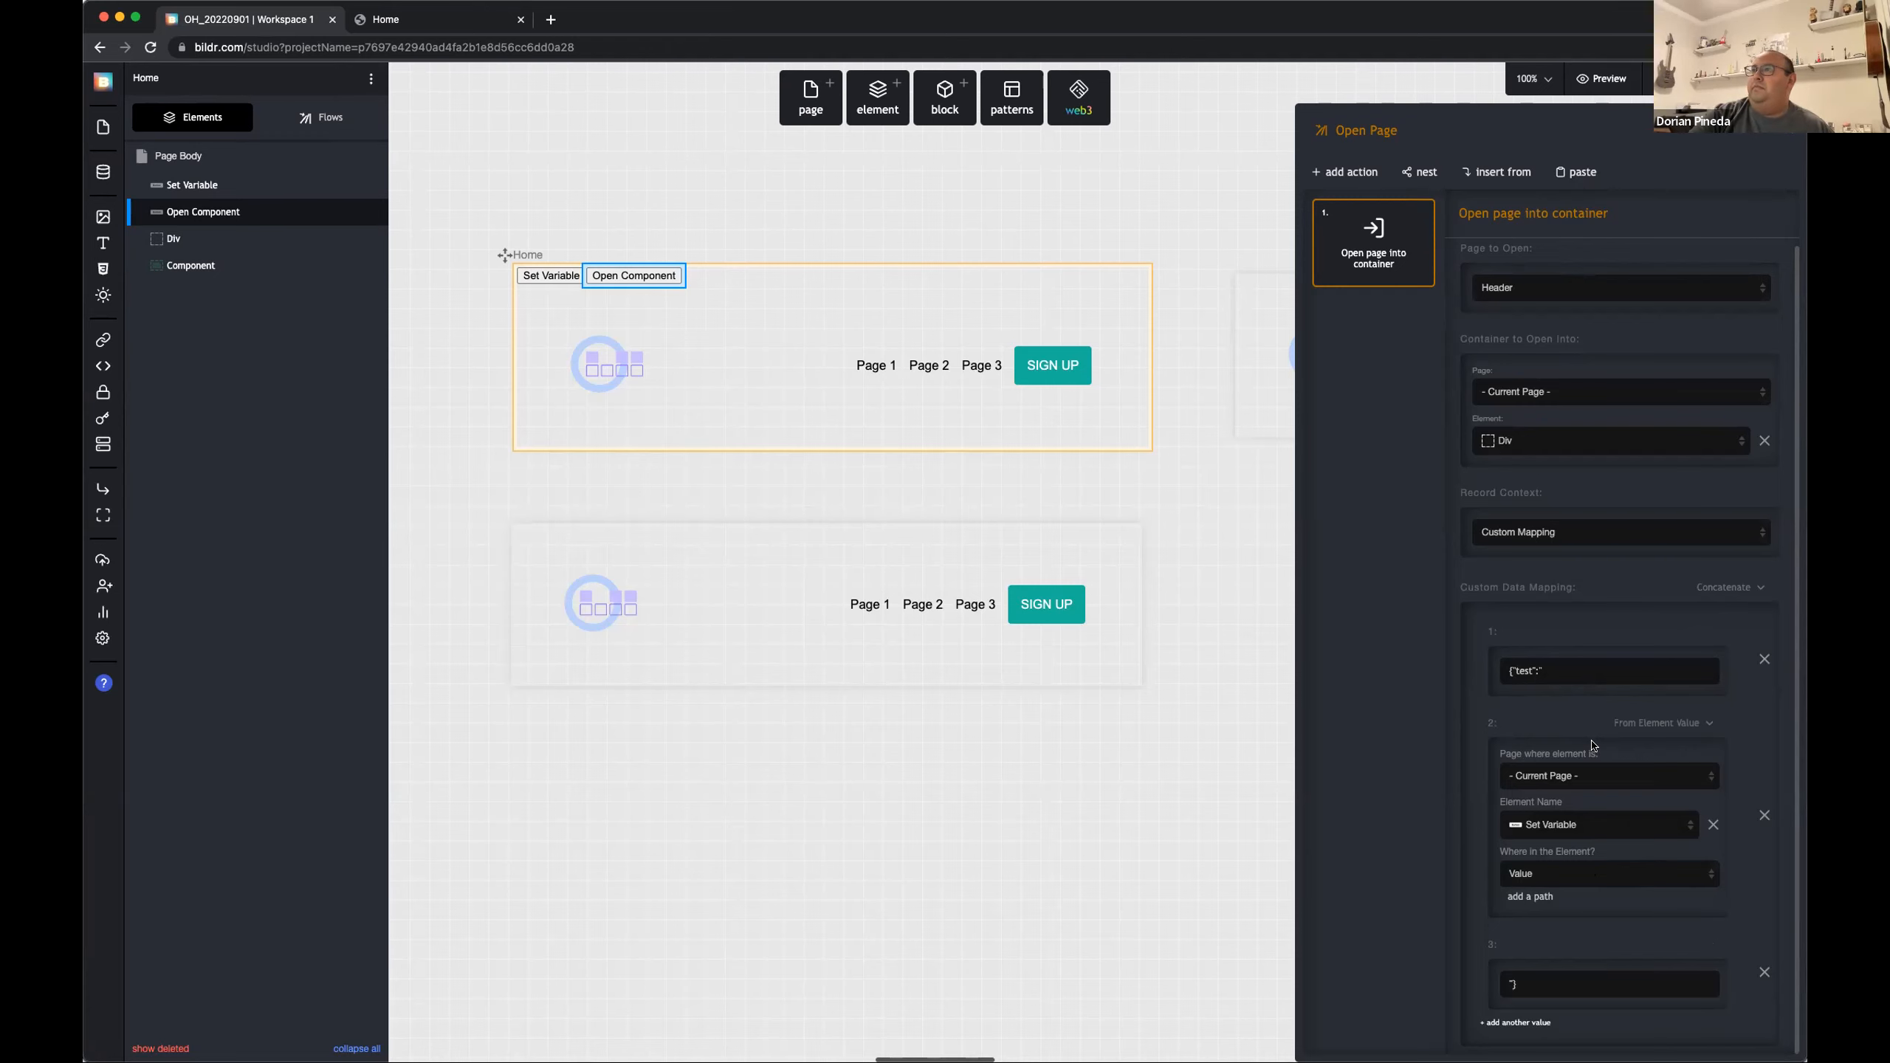
left_click(420, 19)
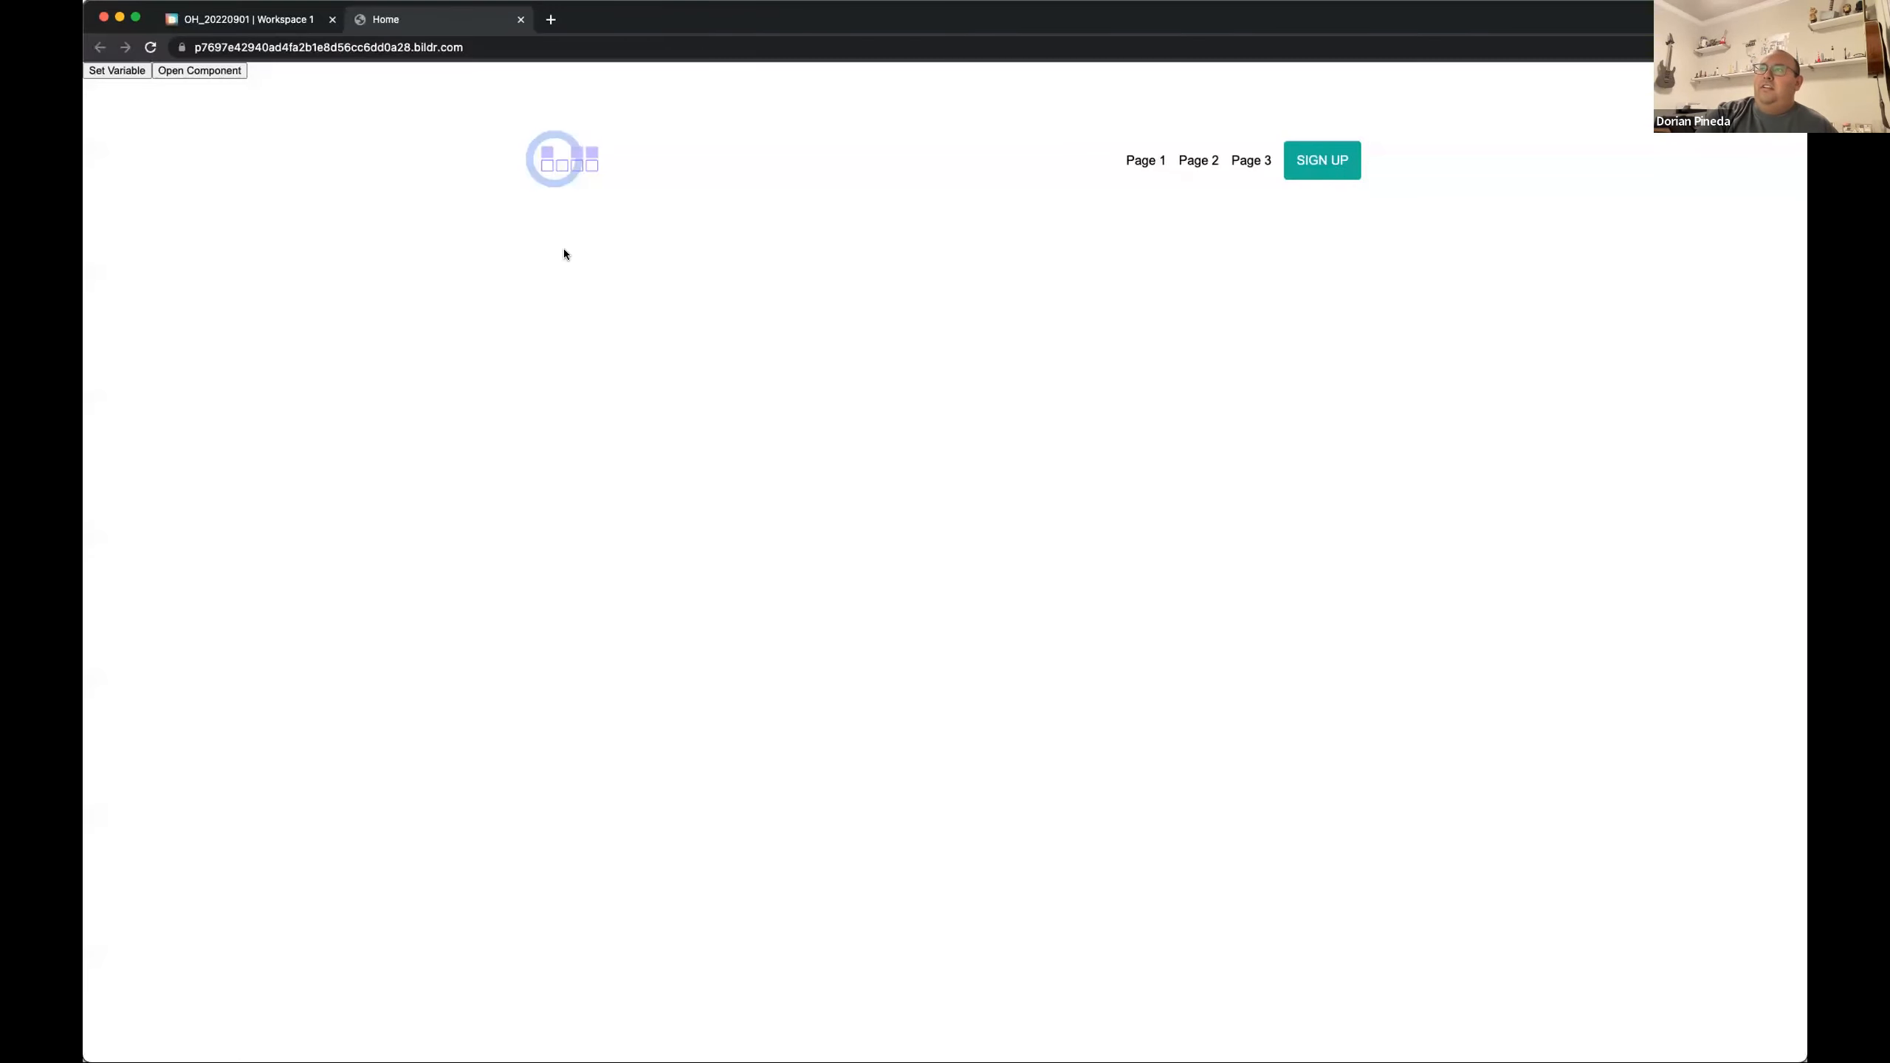
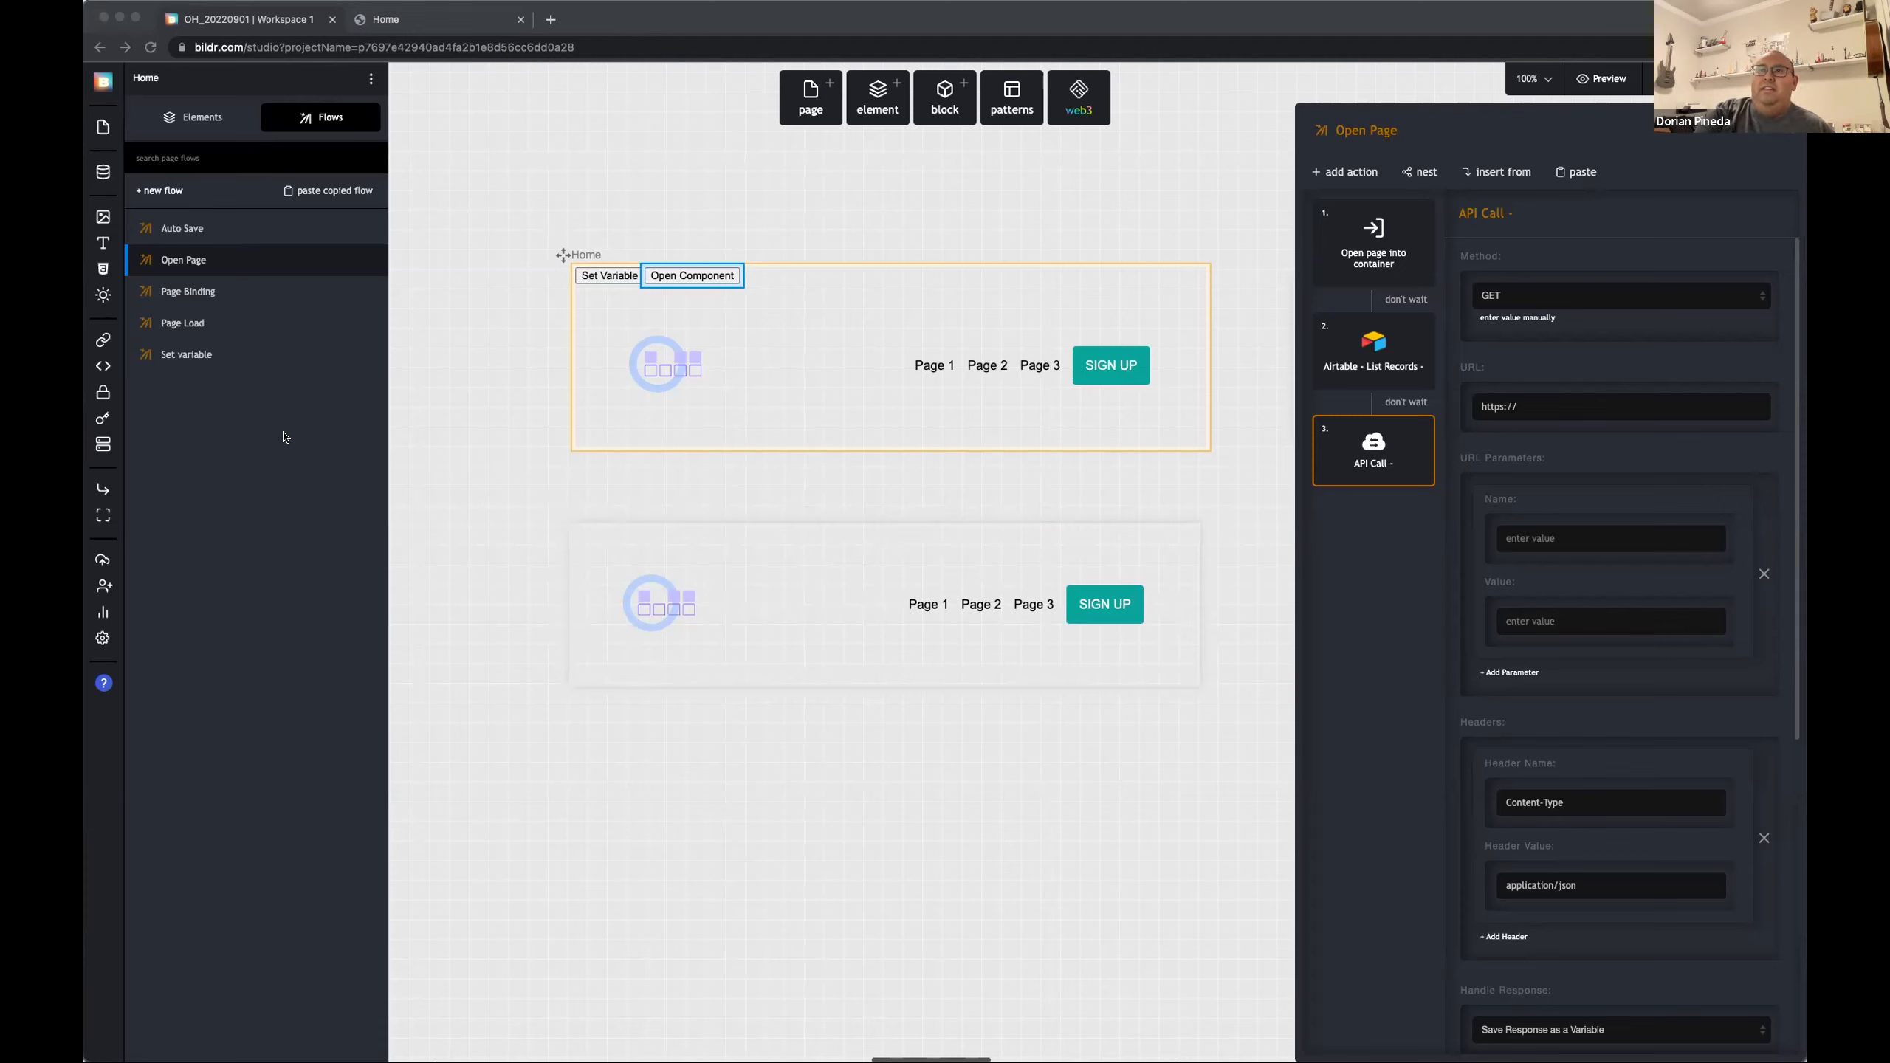
left_click(266, 531)
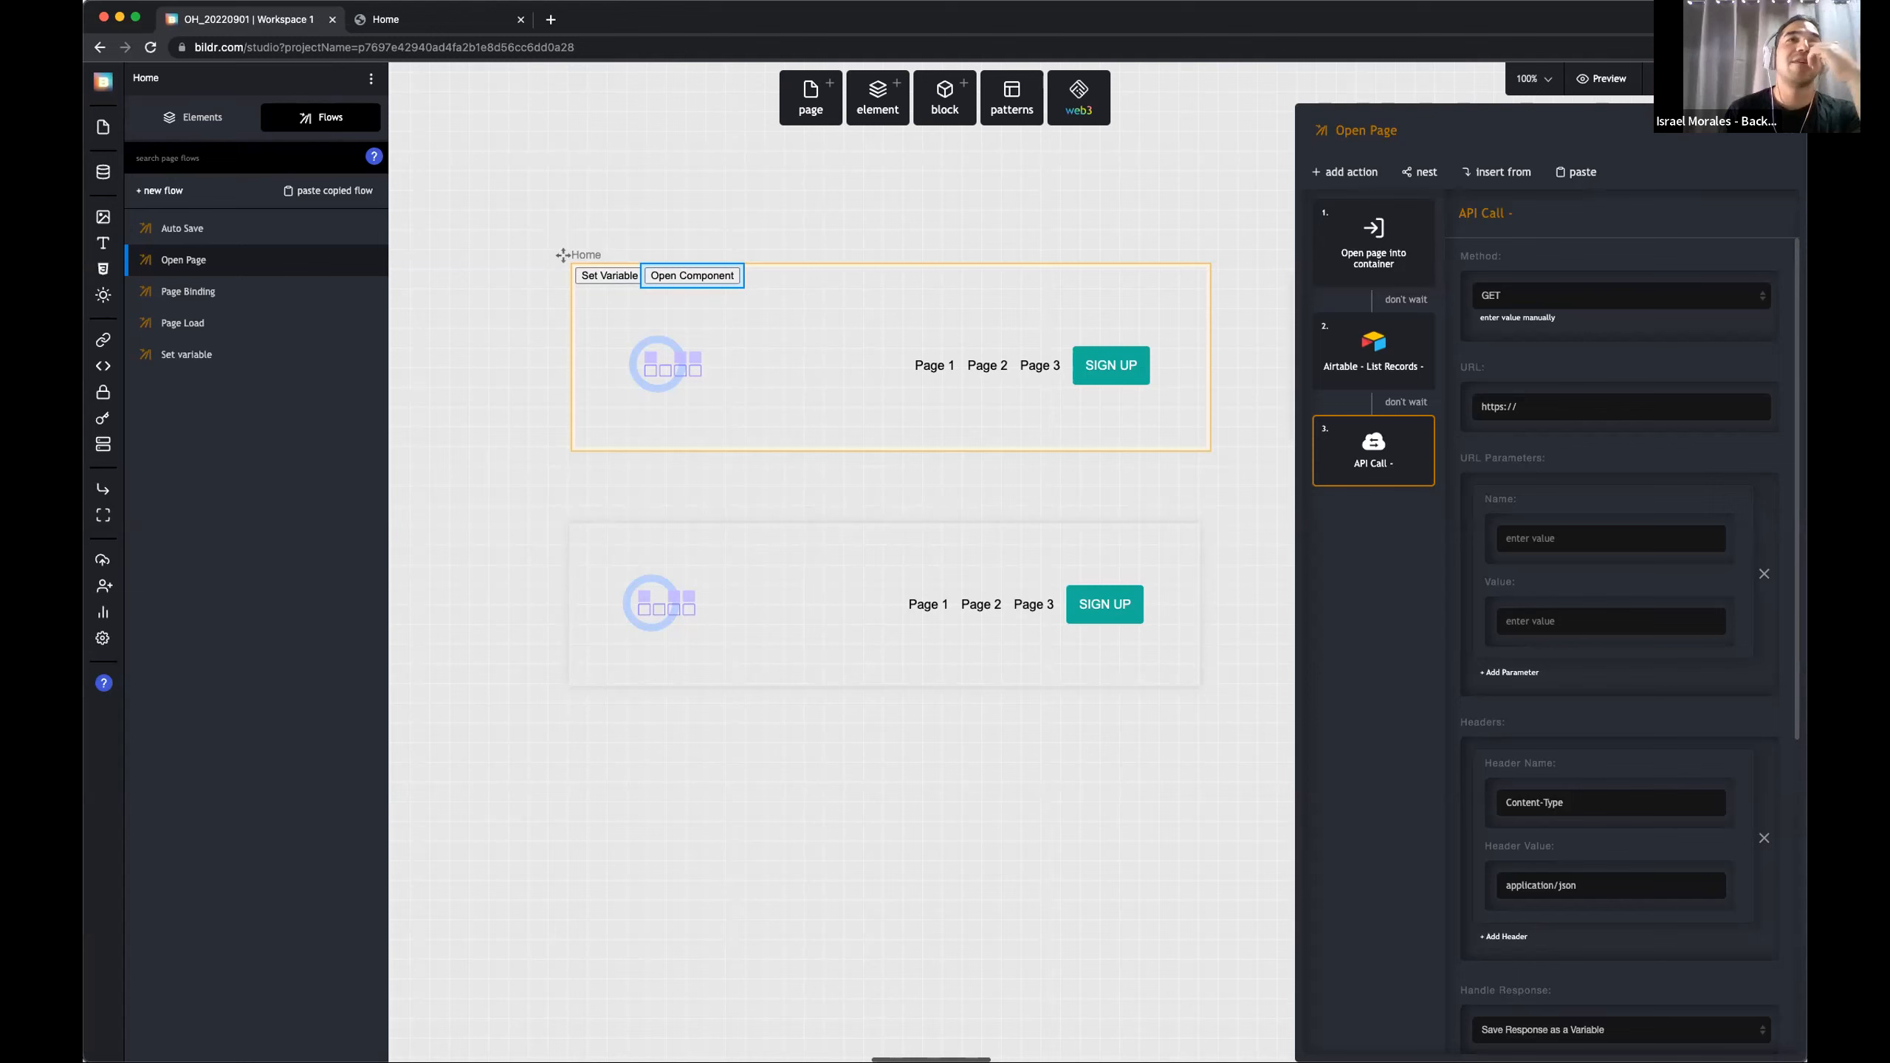
key("super+Tab")
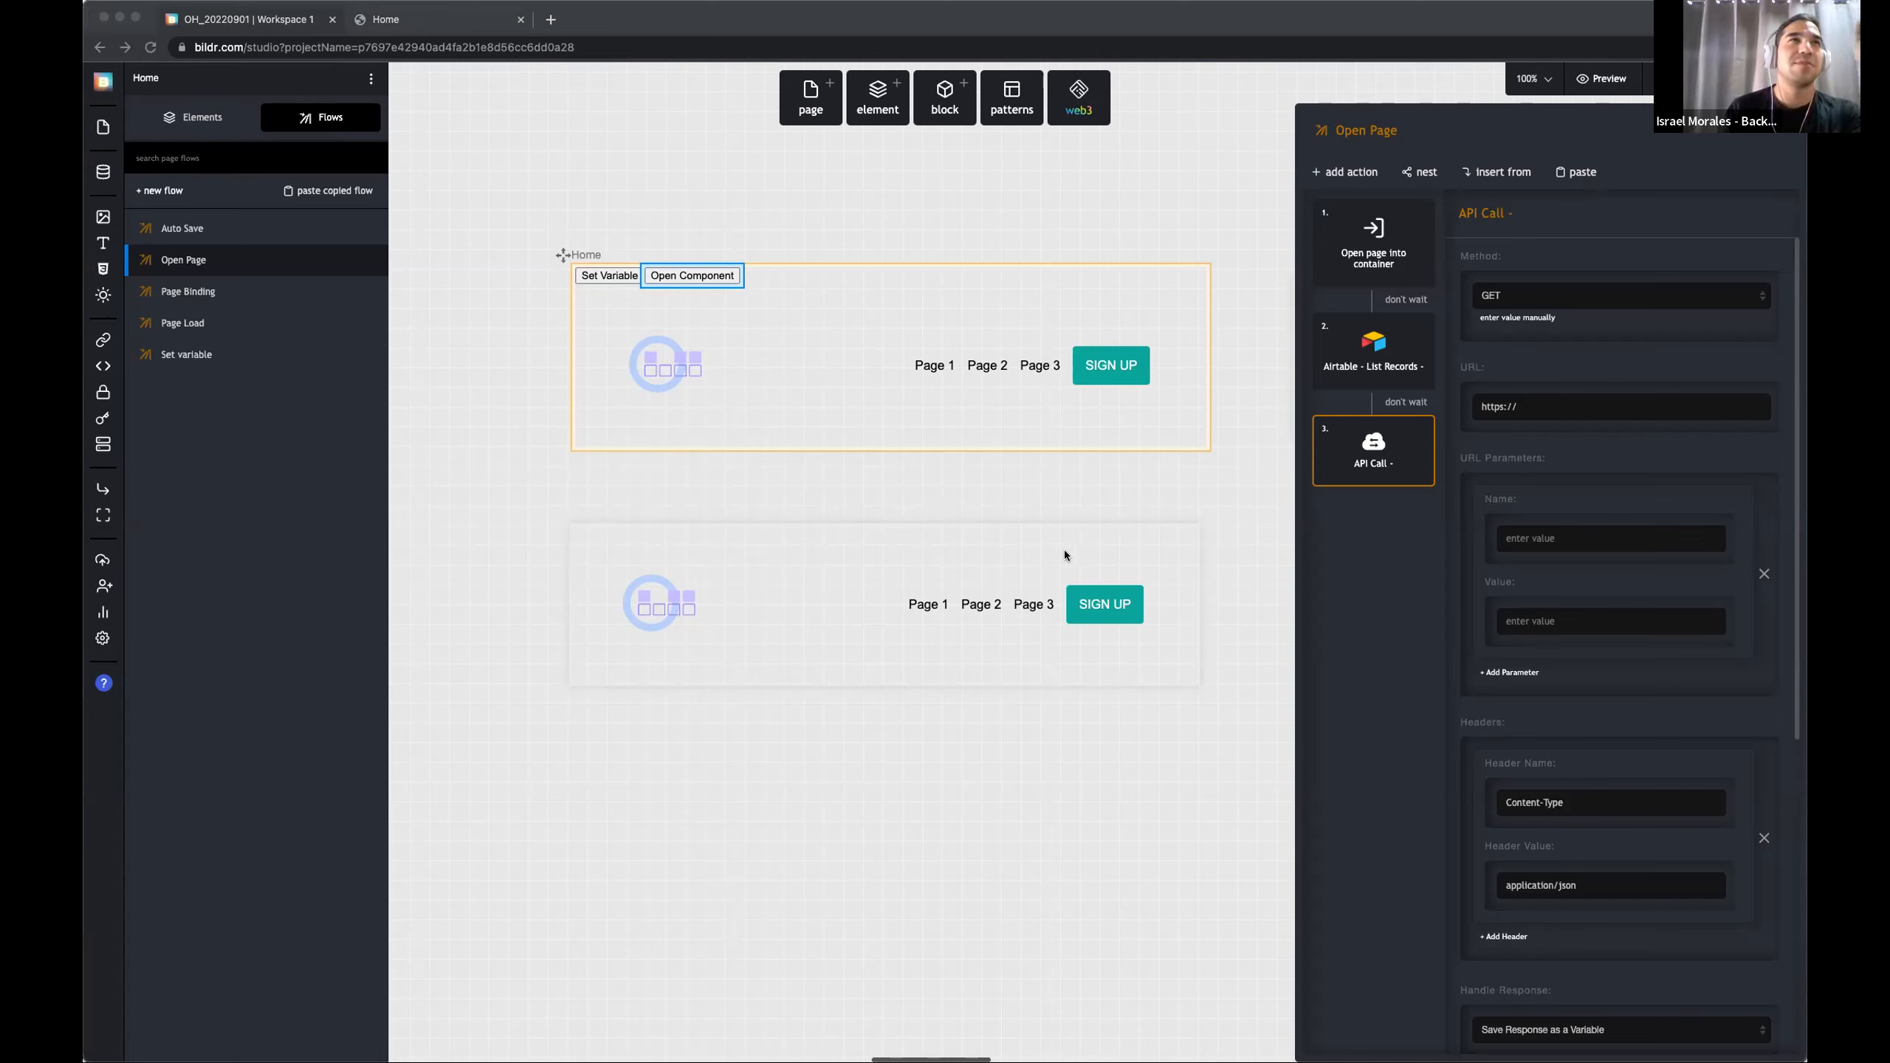
Step: Look through the API Call action's settings and delete the Airtable - List Records action from the Open Page flow
left_click(1371, 617)
scroll(1608, 717, "down", 2)
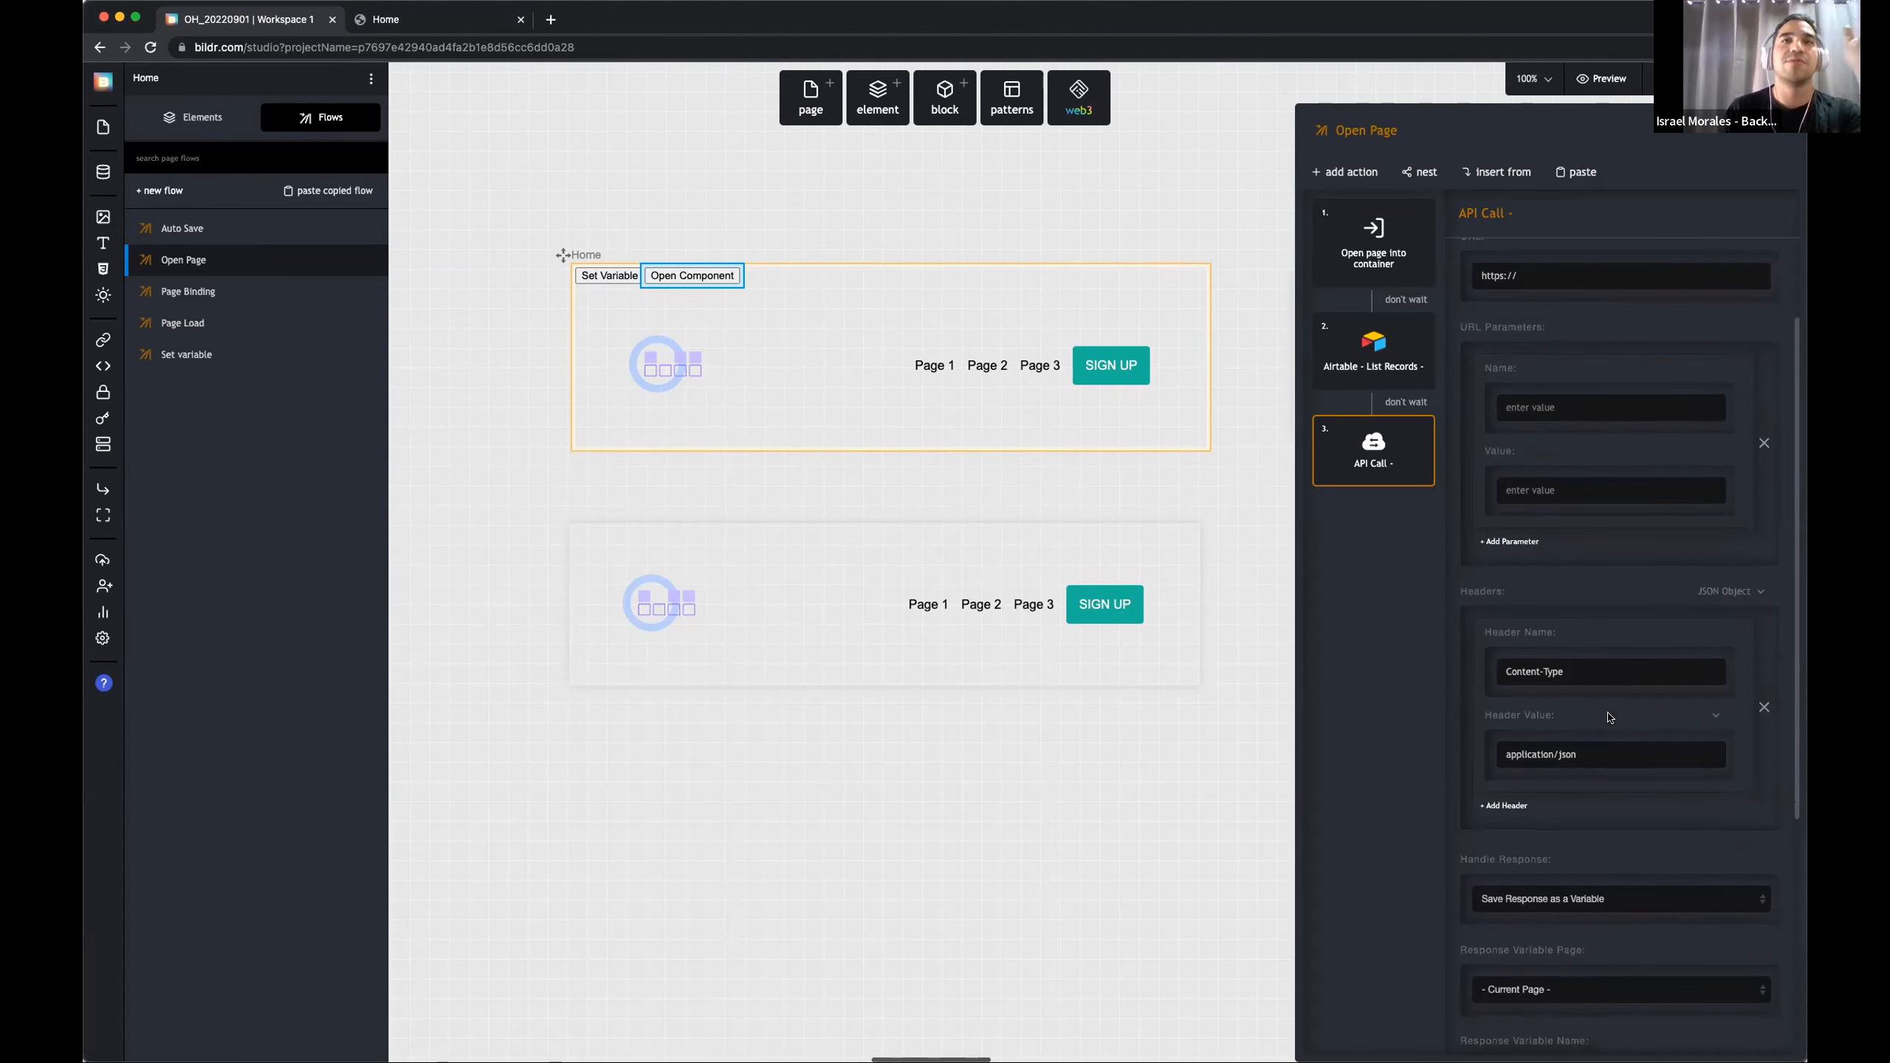
scroll(1607, 716, "down", 6)
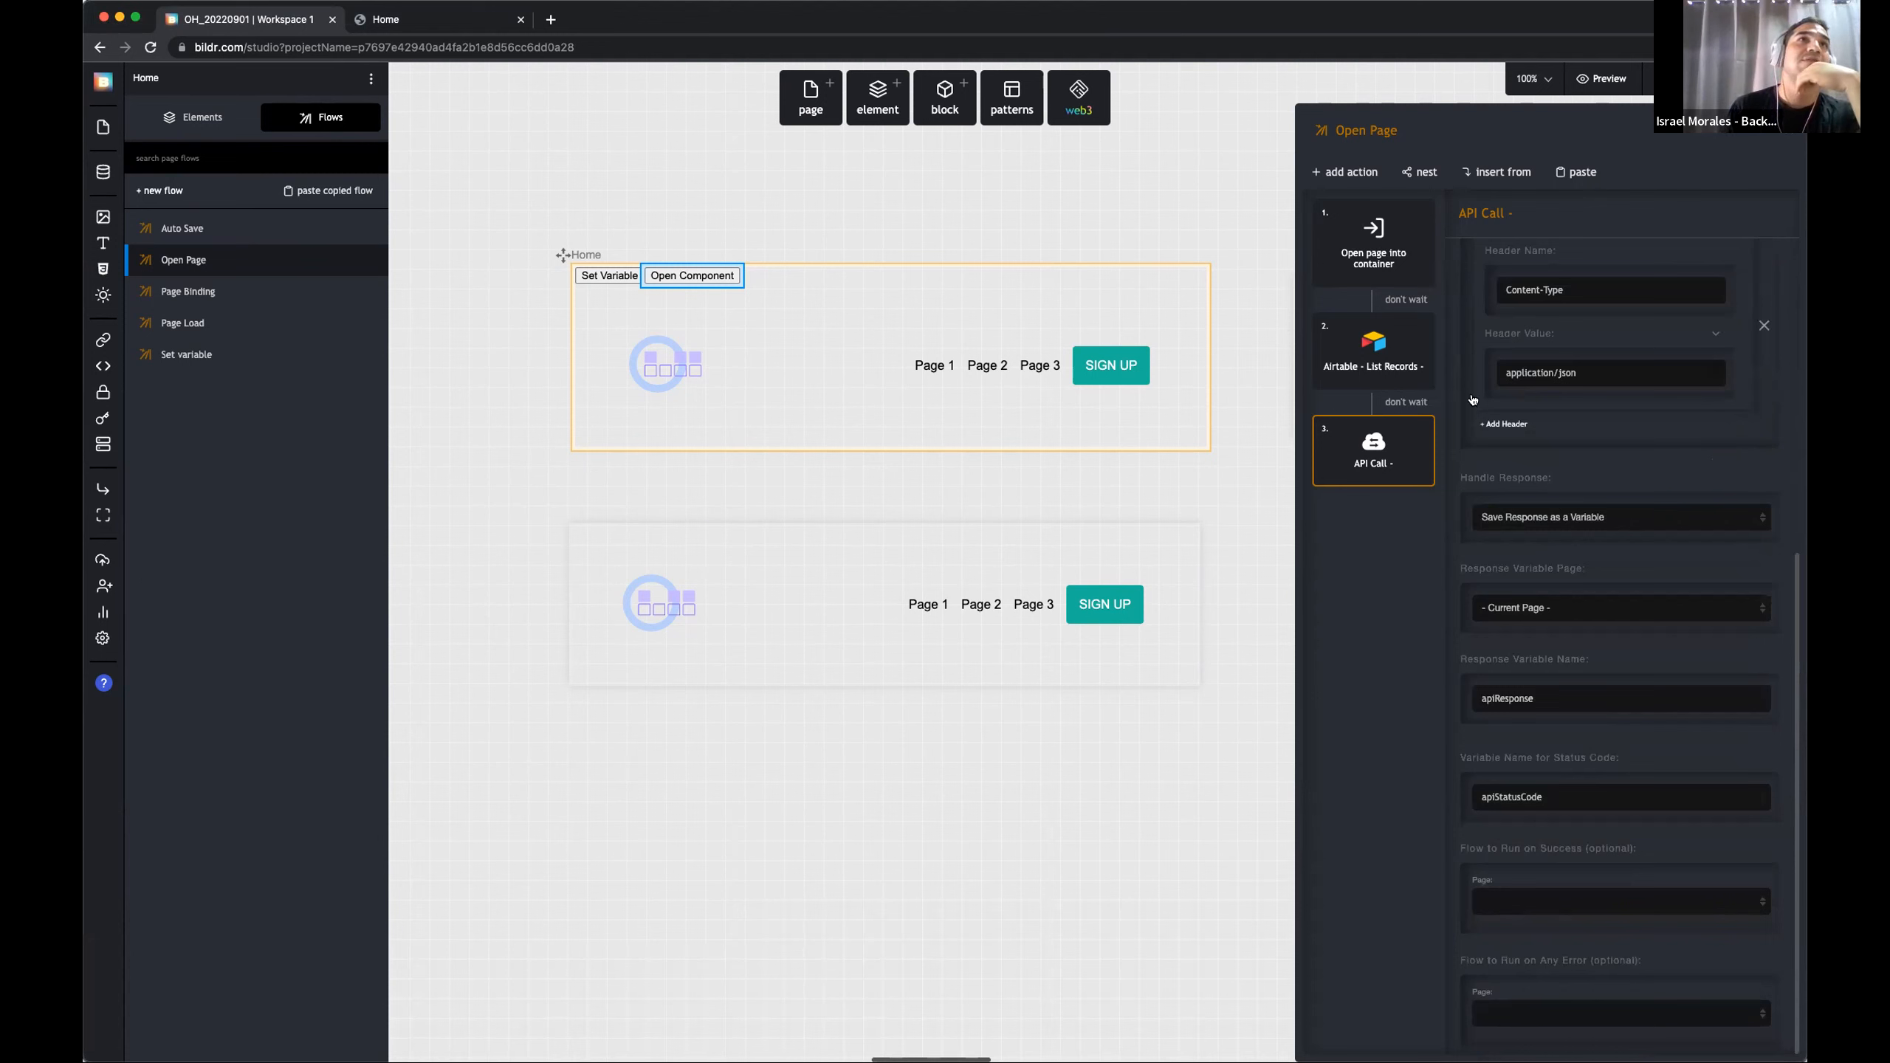
left_click(1417, 327)
left_click(1363, 492)
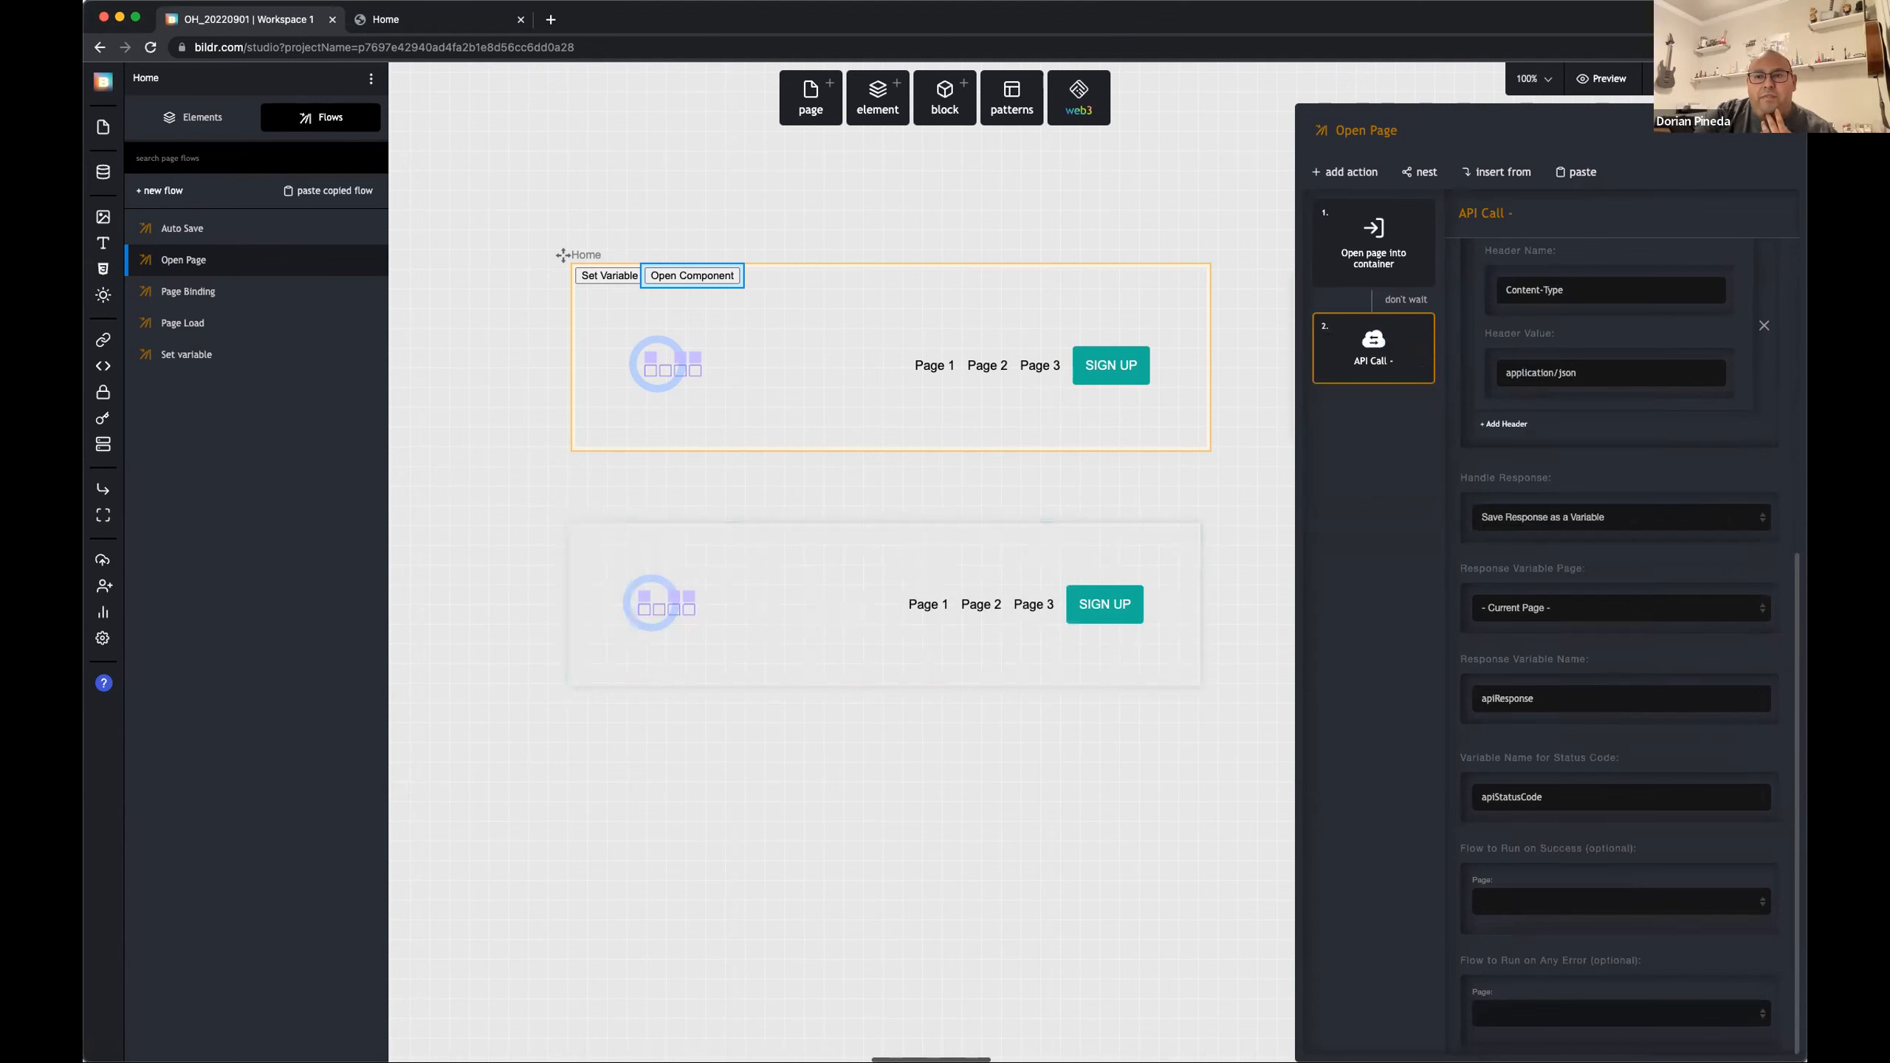
key("super+Tab")
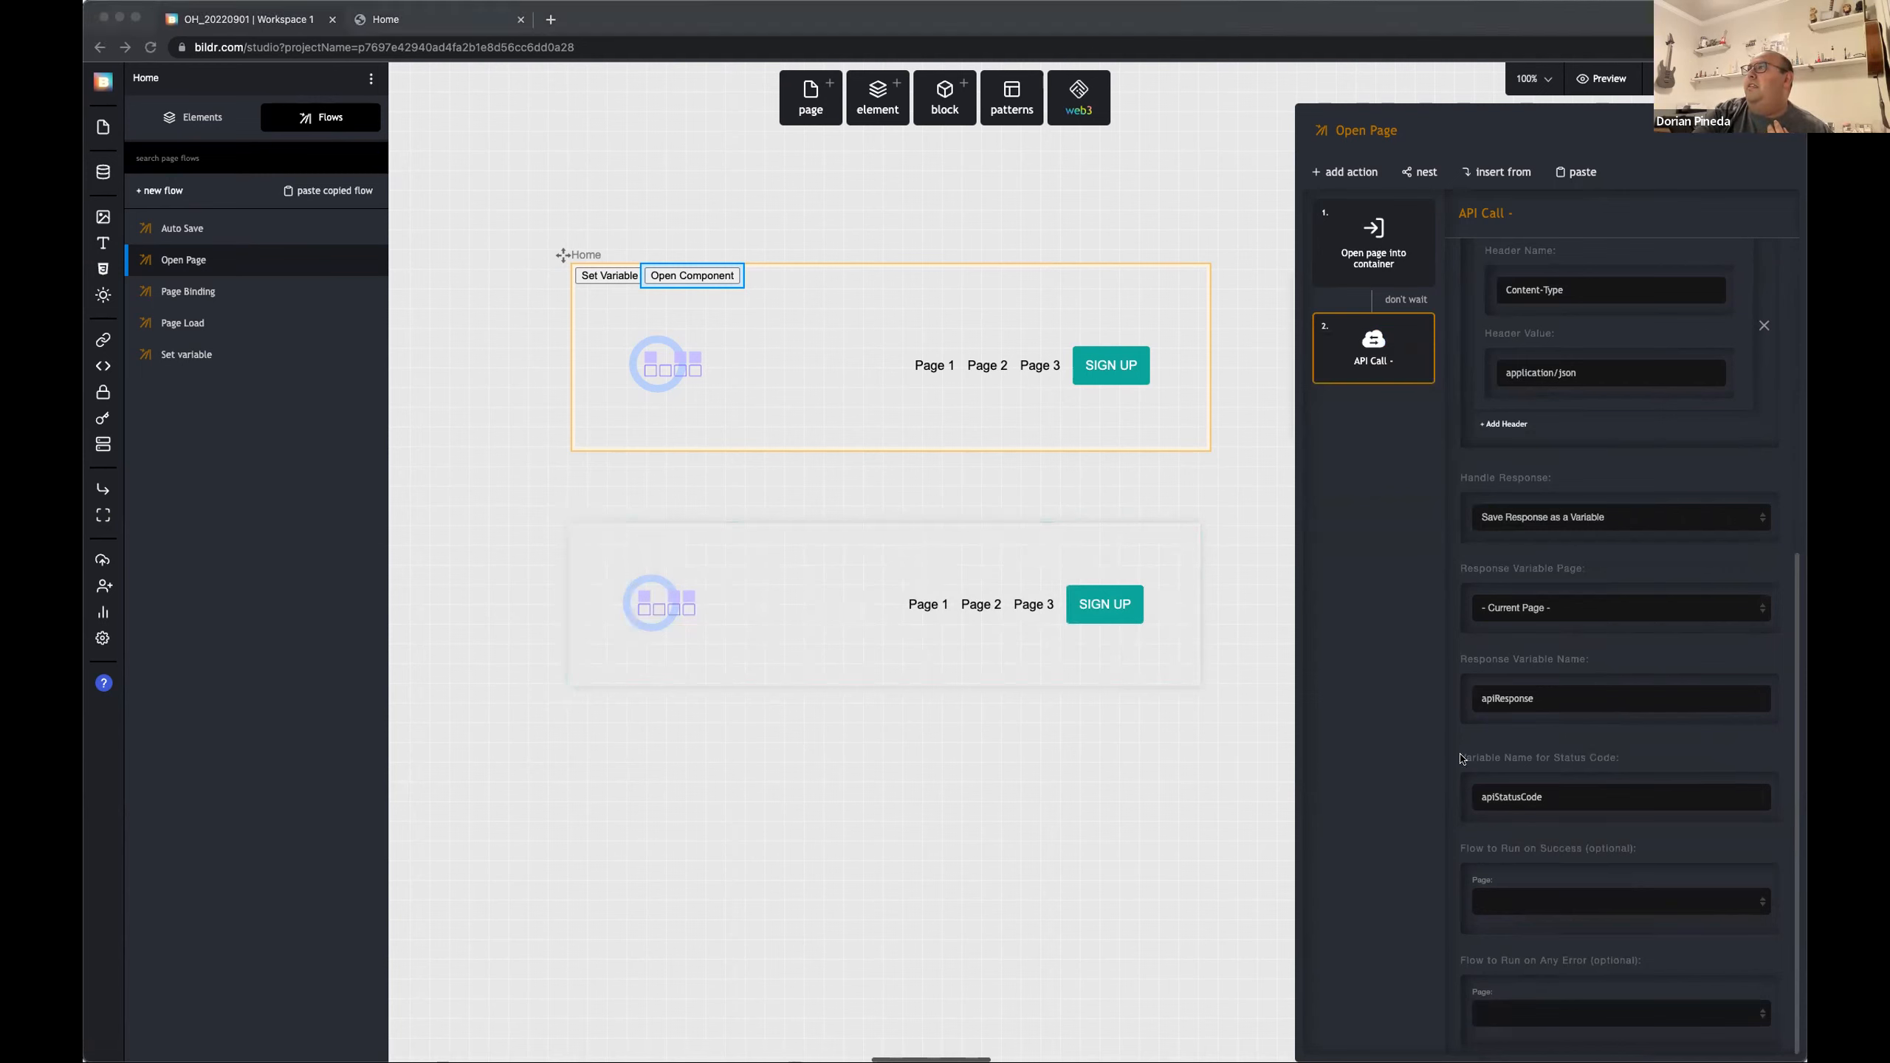
left_click(1417, 656)
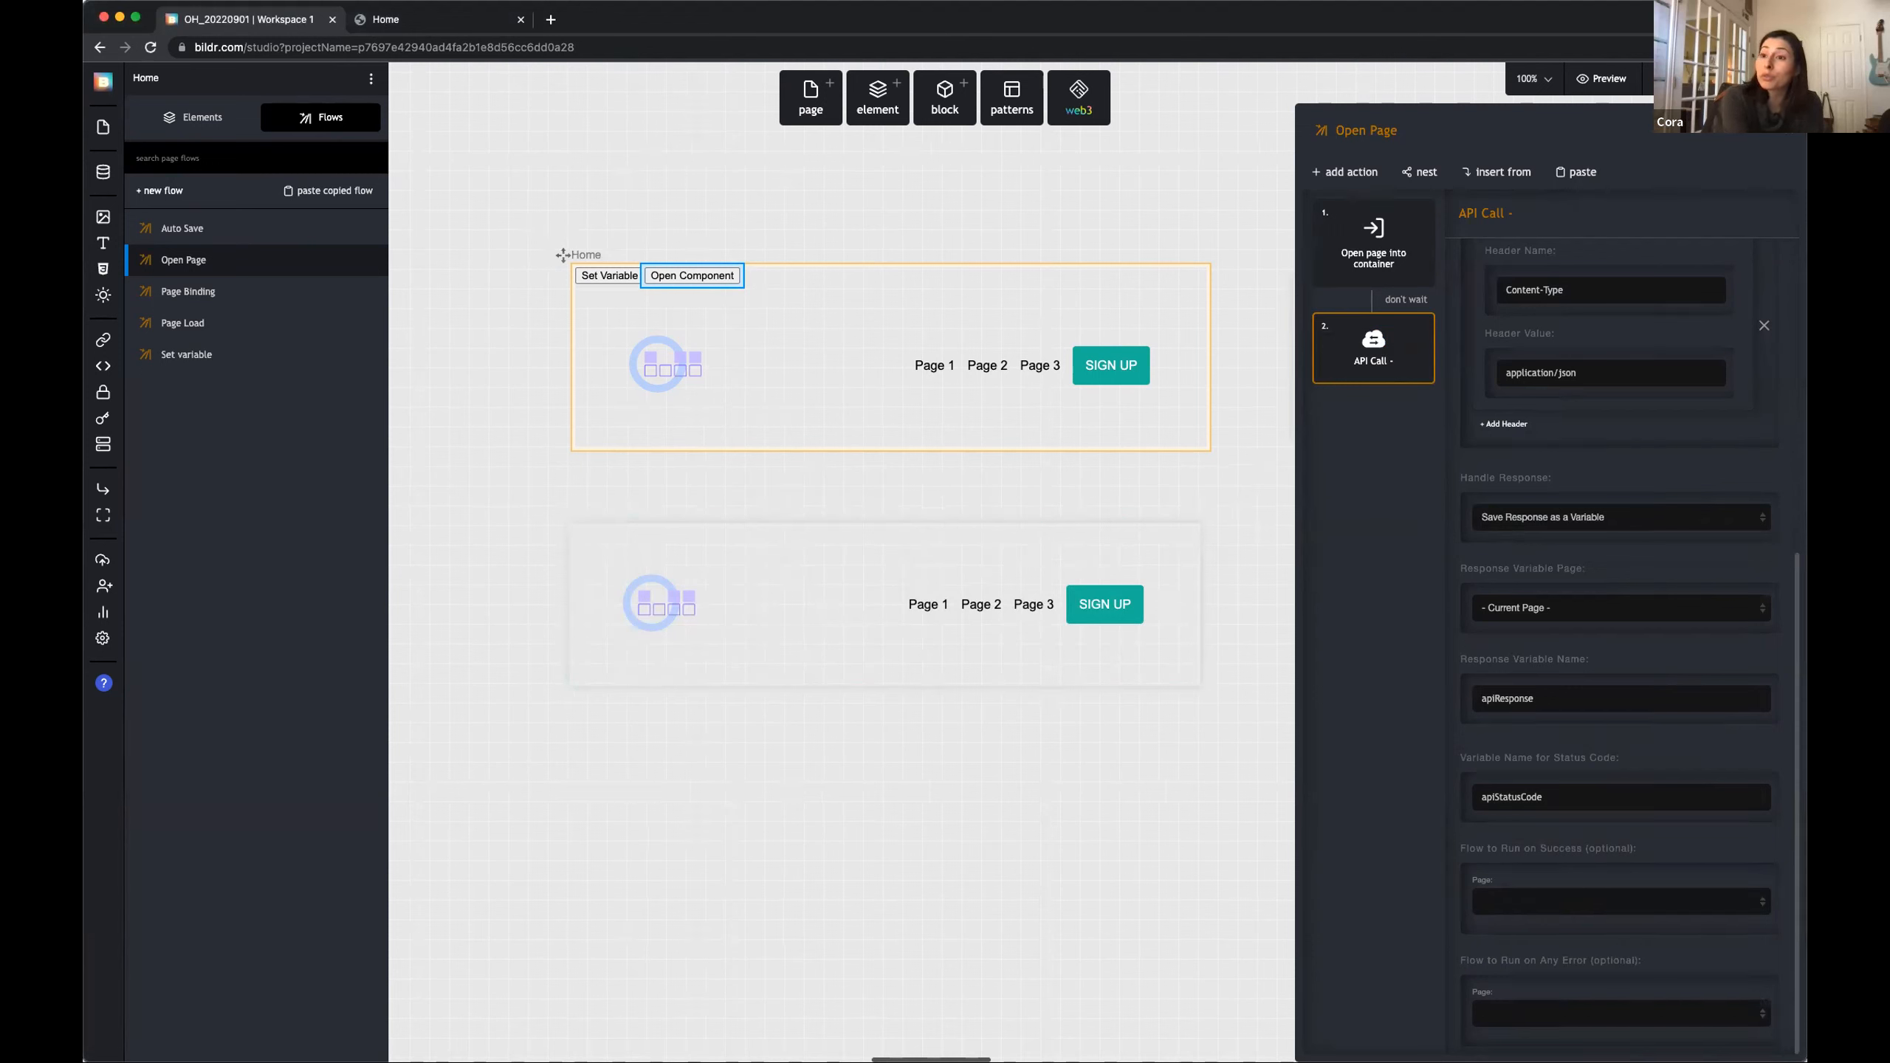
Step: Change the Set Variable button's display text to "API Test"
key("super+Tab")
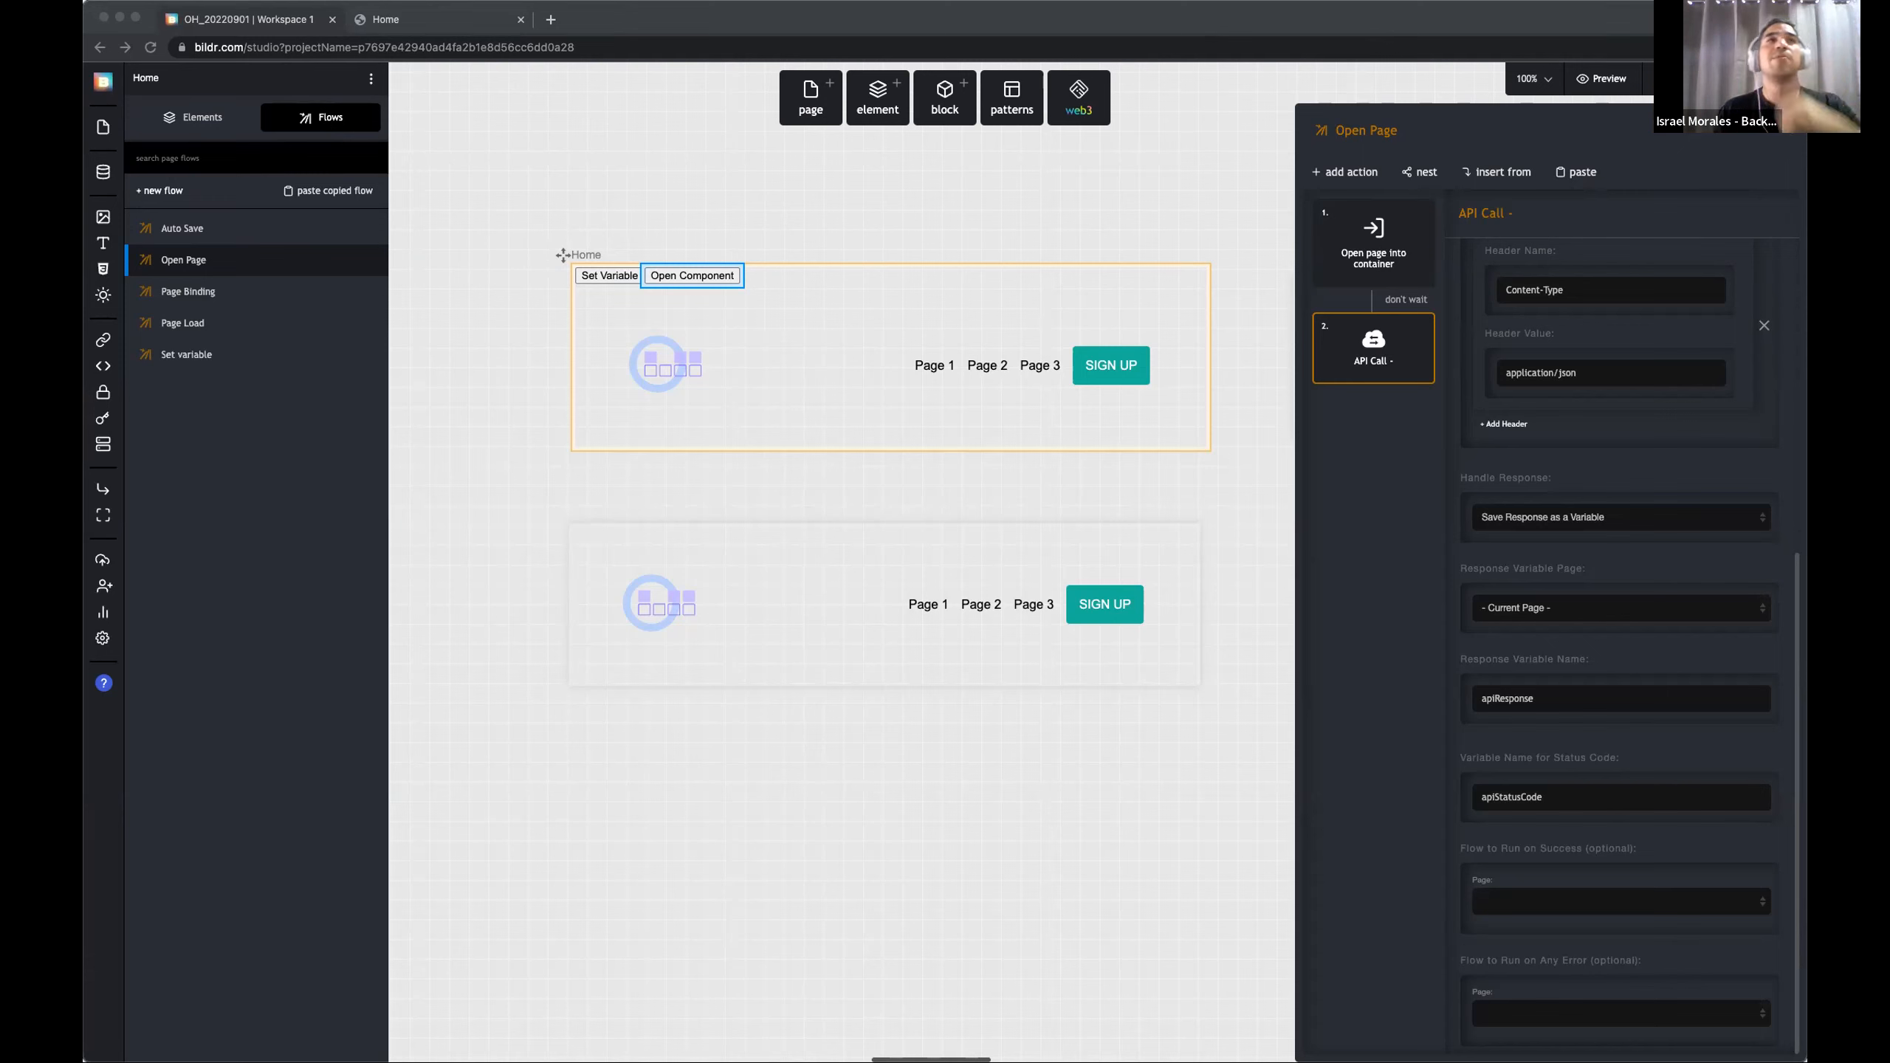
left_click(1407, 495)
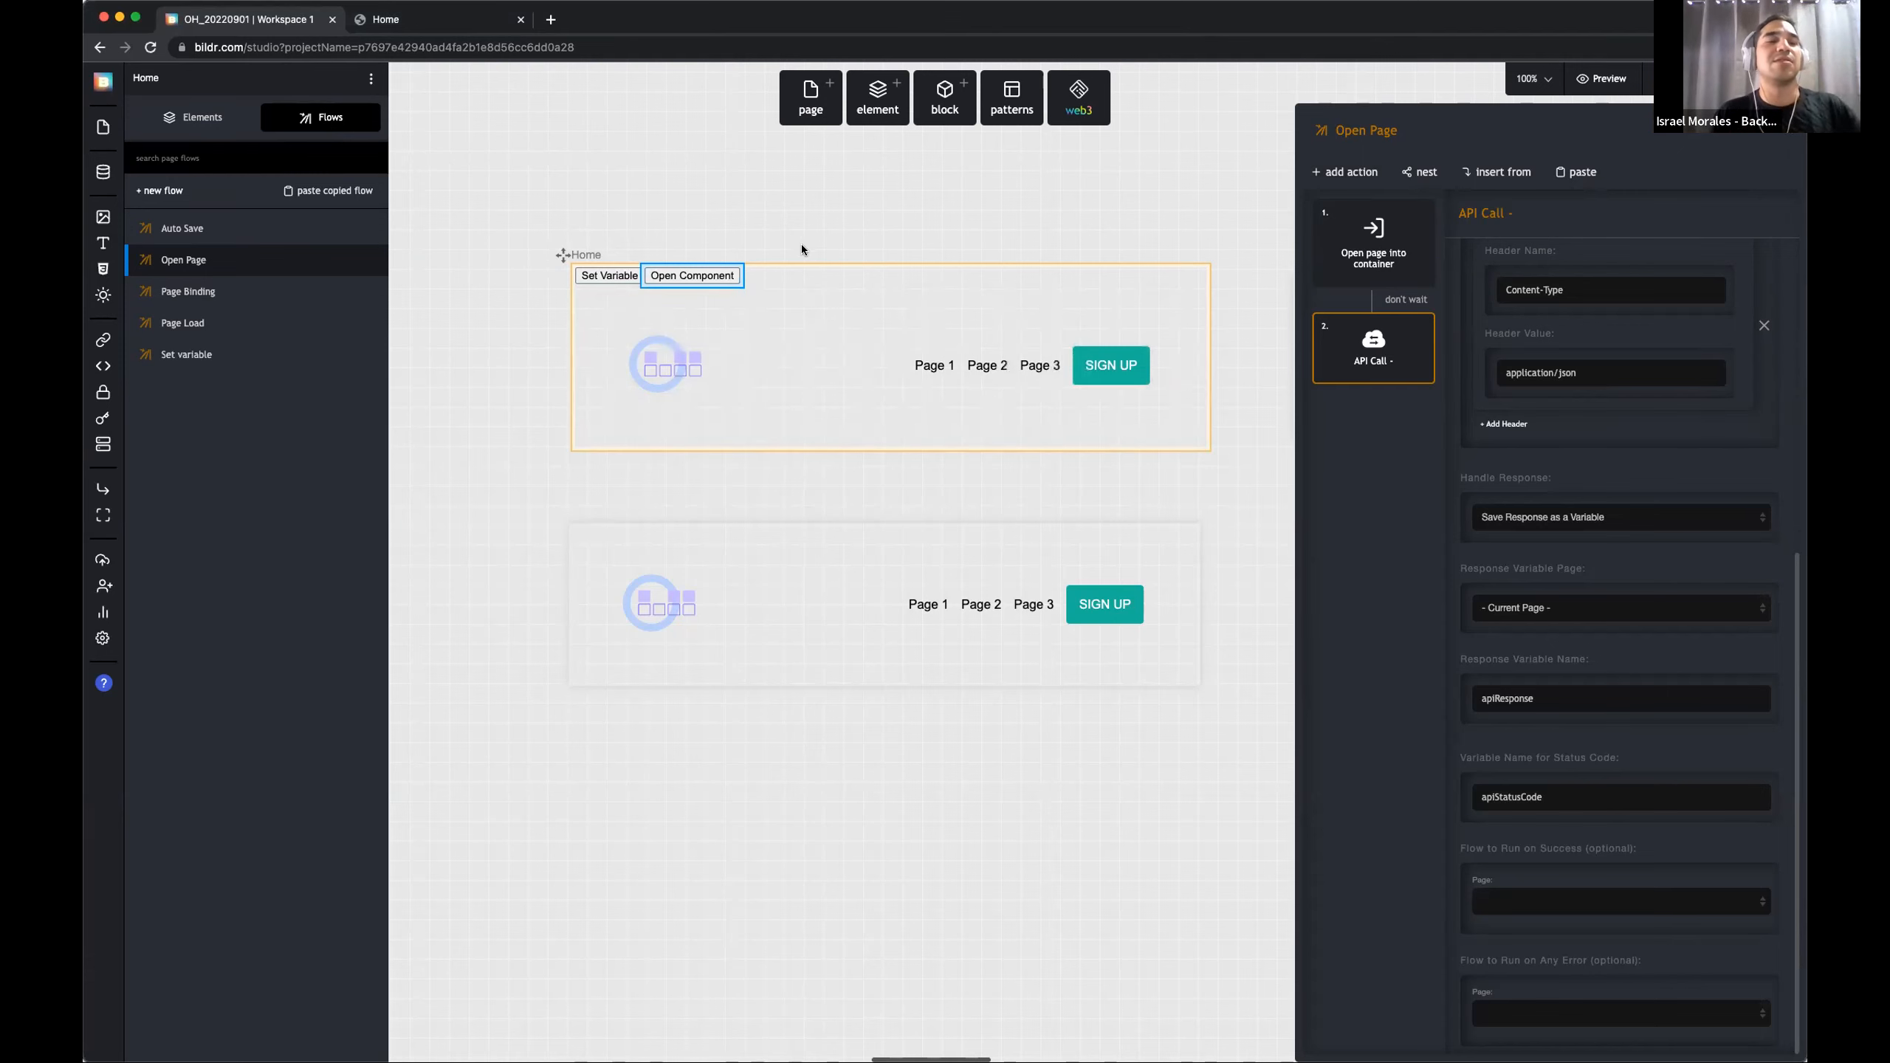
left_click(609, 276)
left_click(1540, 166)
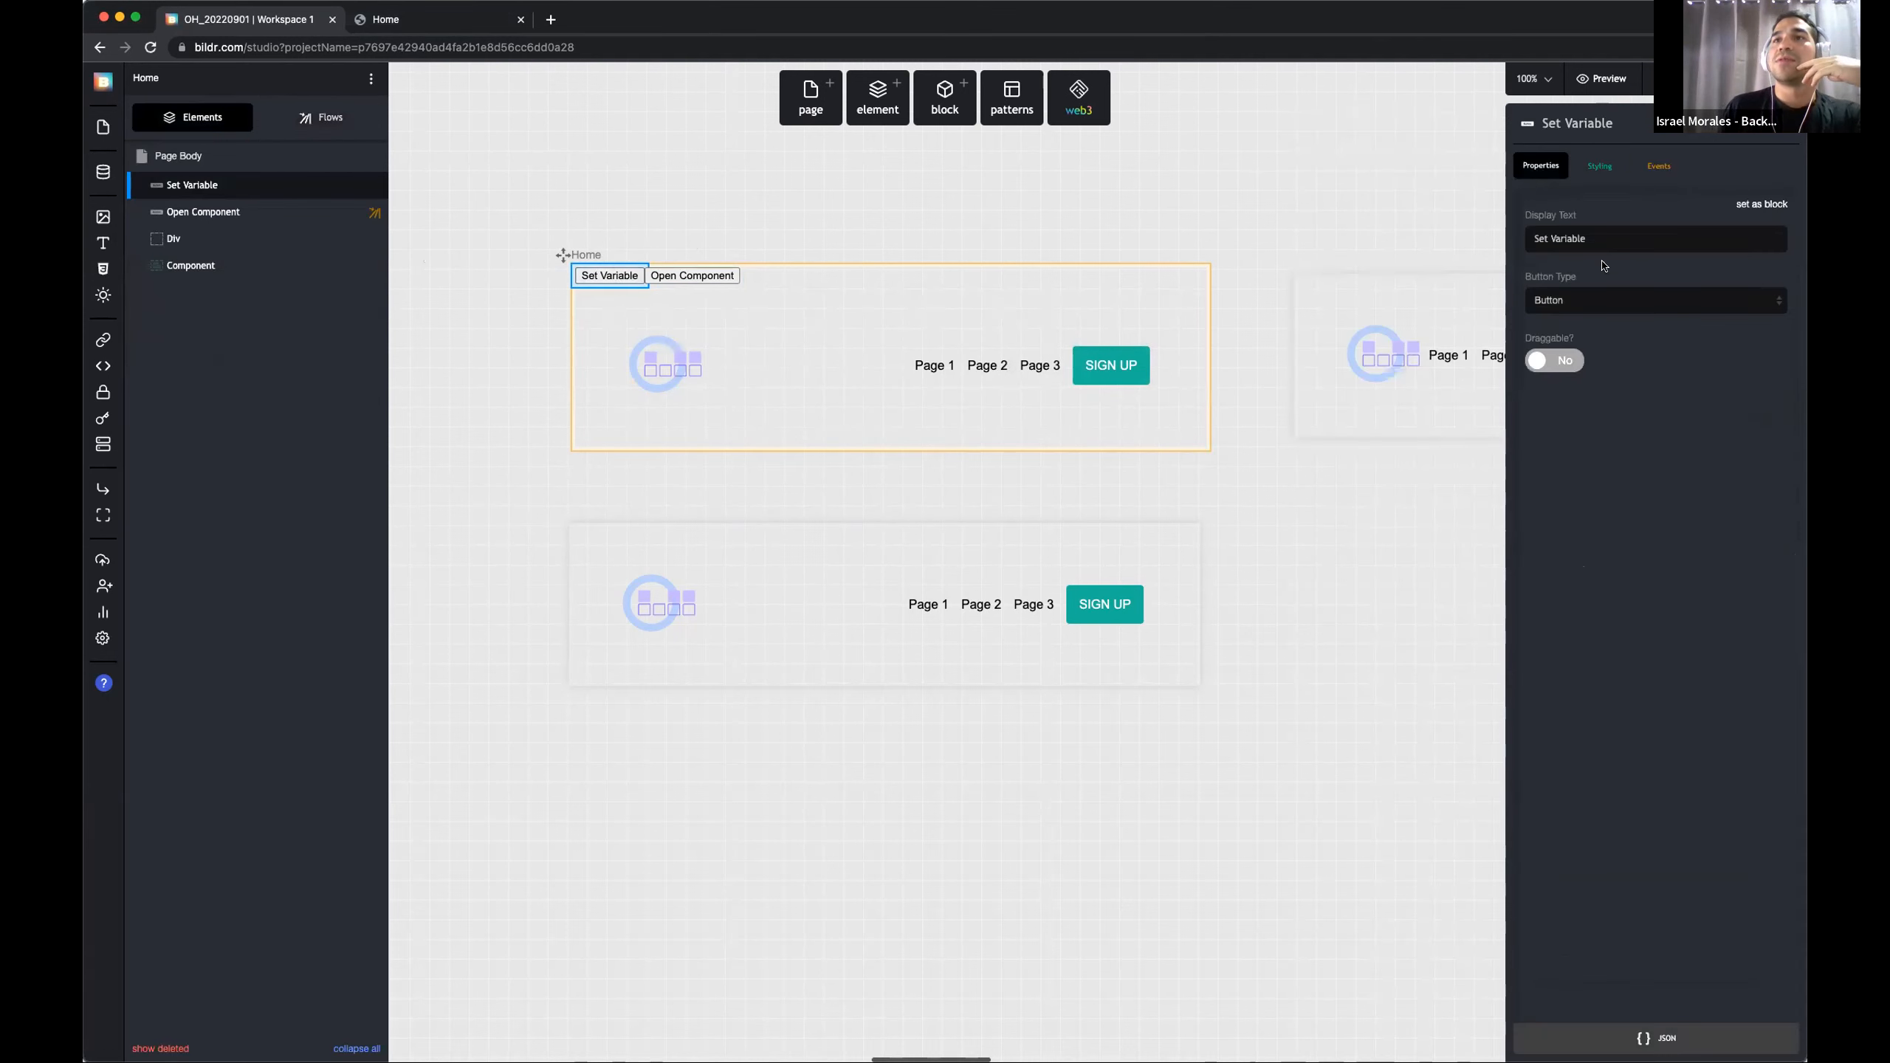
triple_click(1614, 238)
type("API Test")
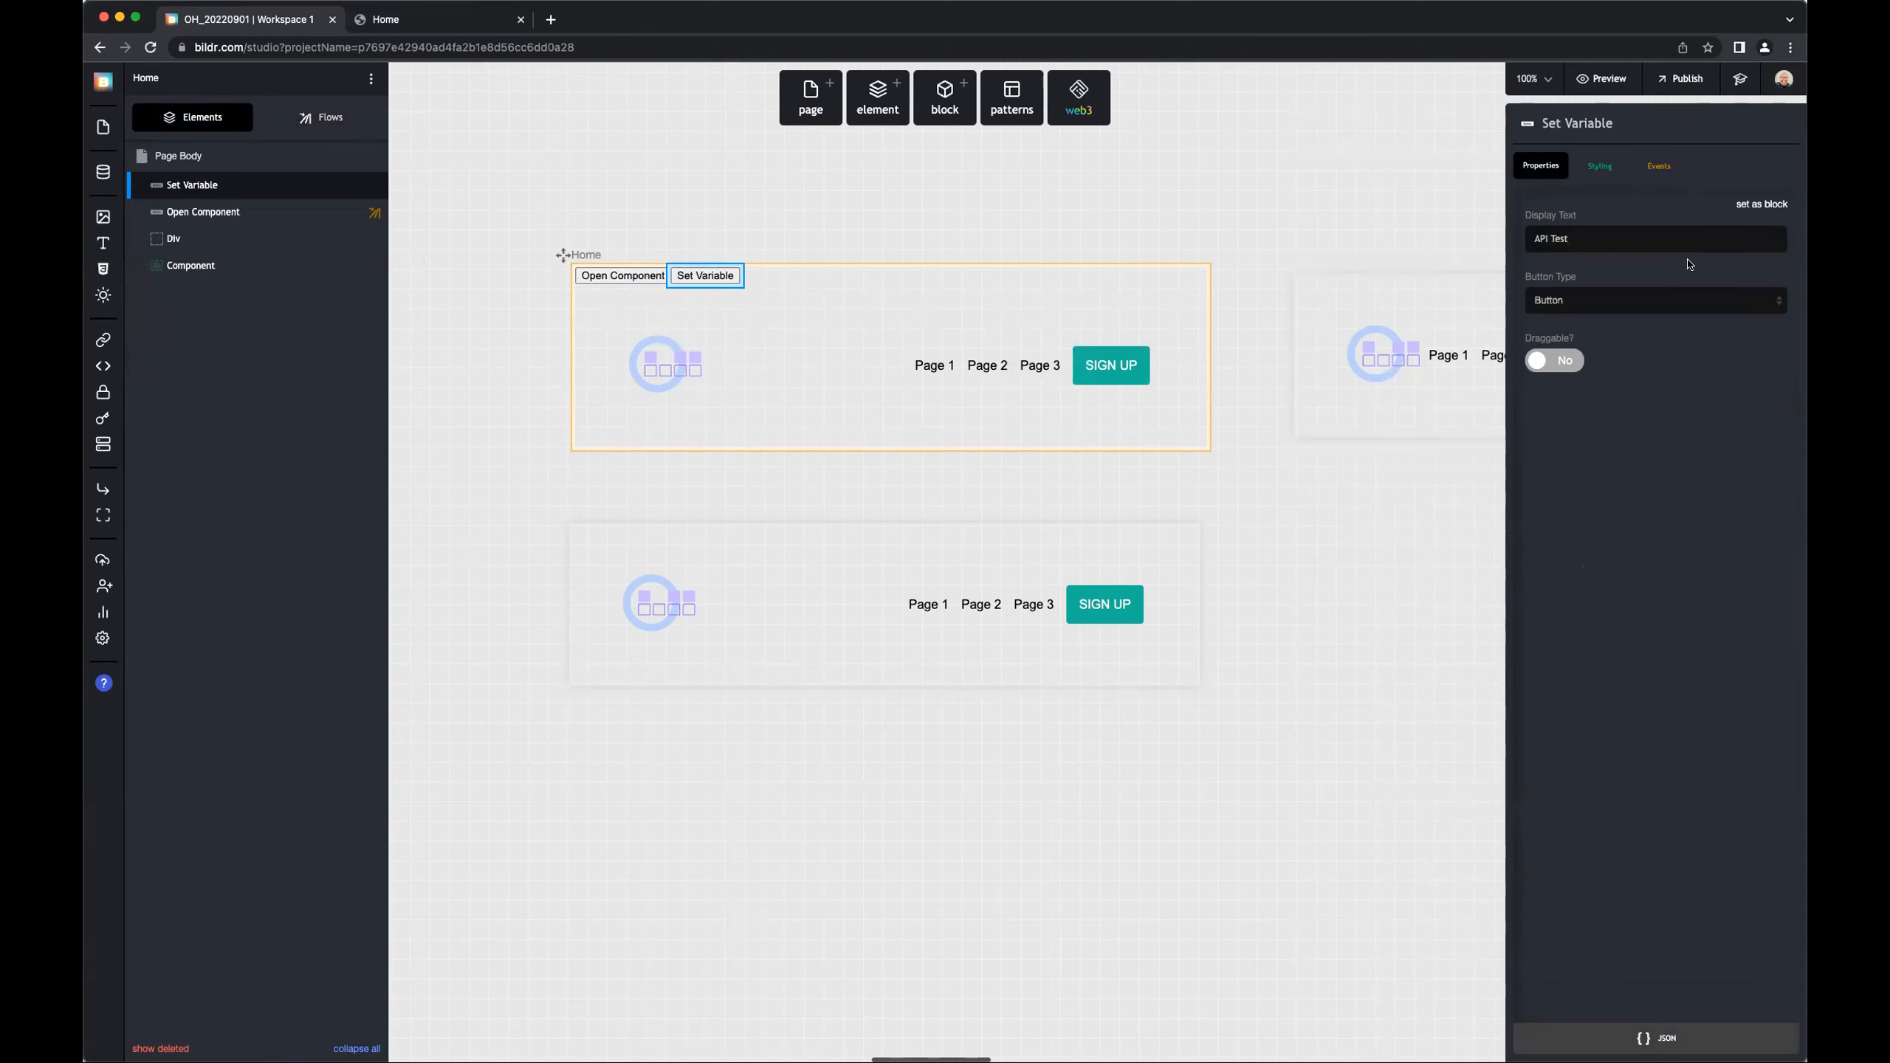
Step: Create a new flow named "API Test" for the button's click event
left_click(1658, 166)
left_click(1647, 257)
left_click(1627, 275)
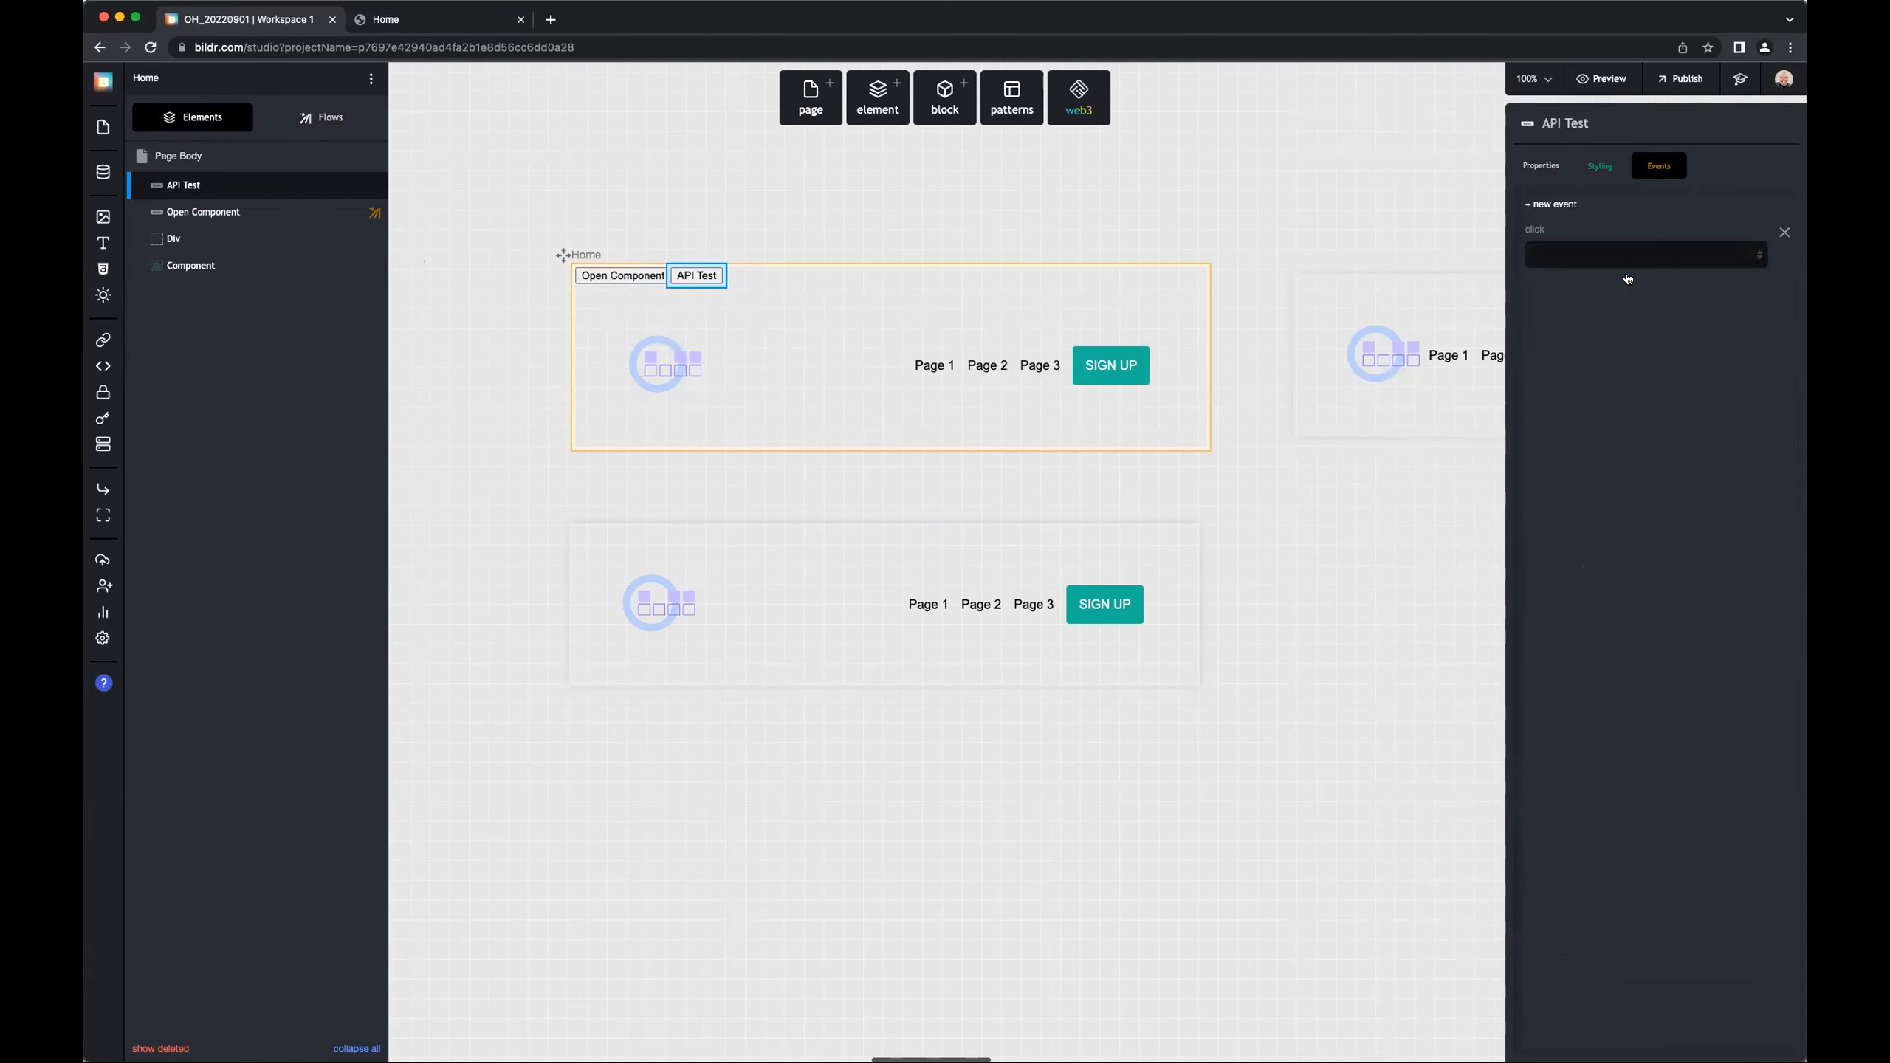
type("API Test")
key("Return")
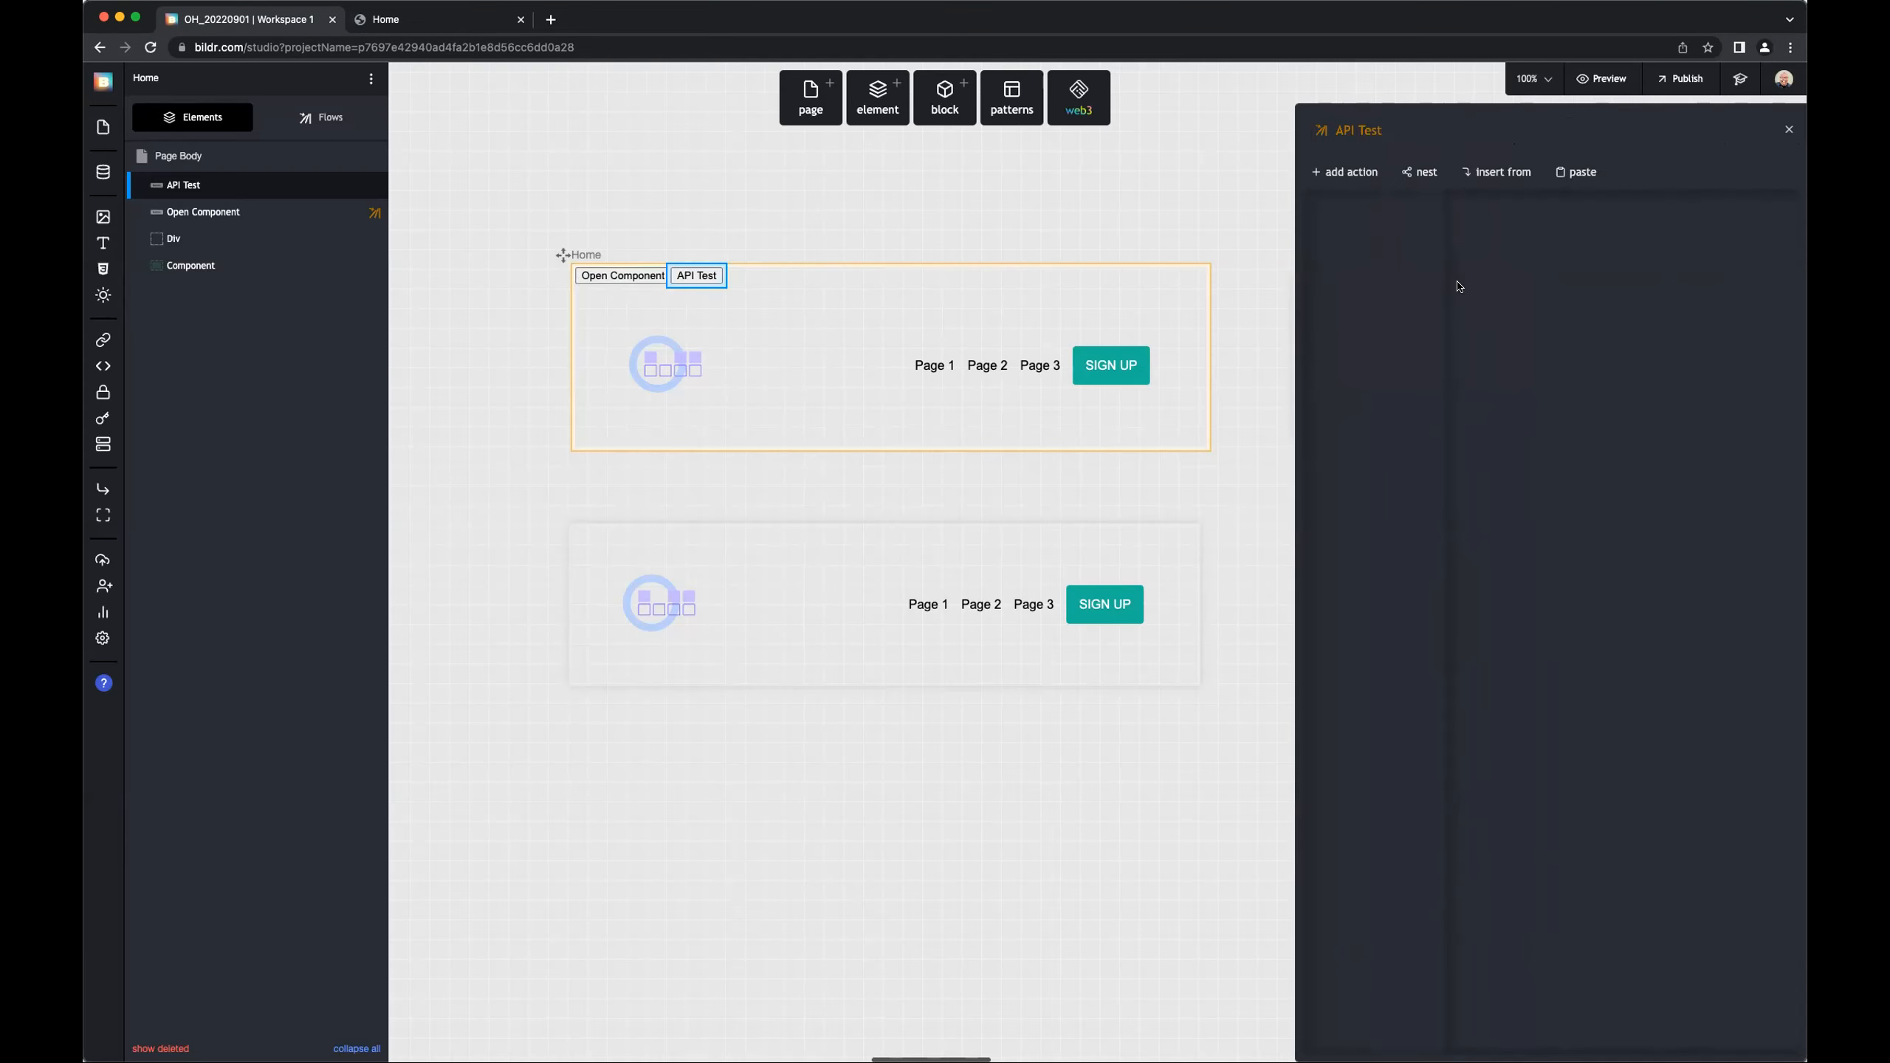
Step: Add an API Call action to the API Test flow and close the flow
mouse_move(259, 242)
left_click(1350, 182)
type("api")
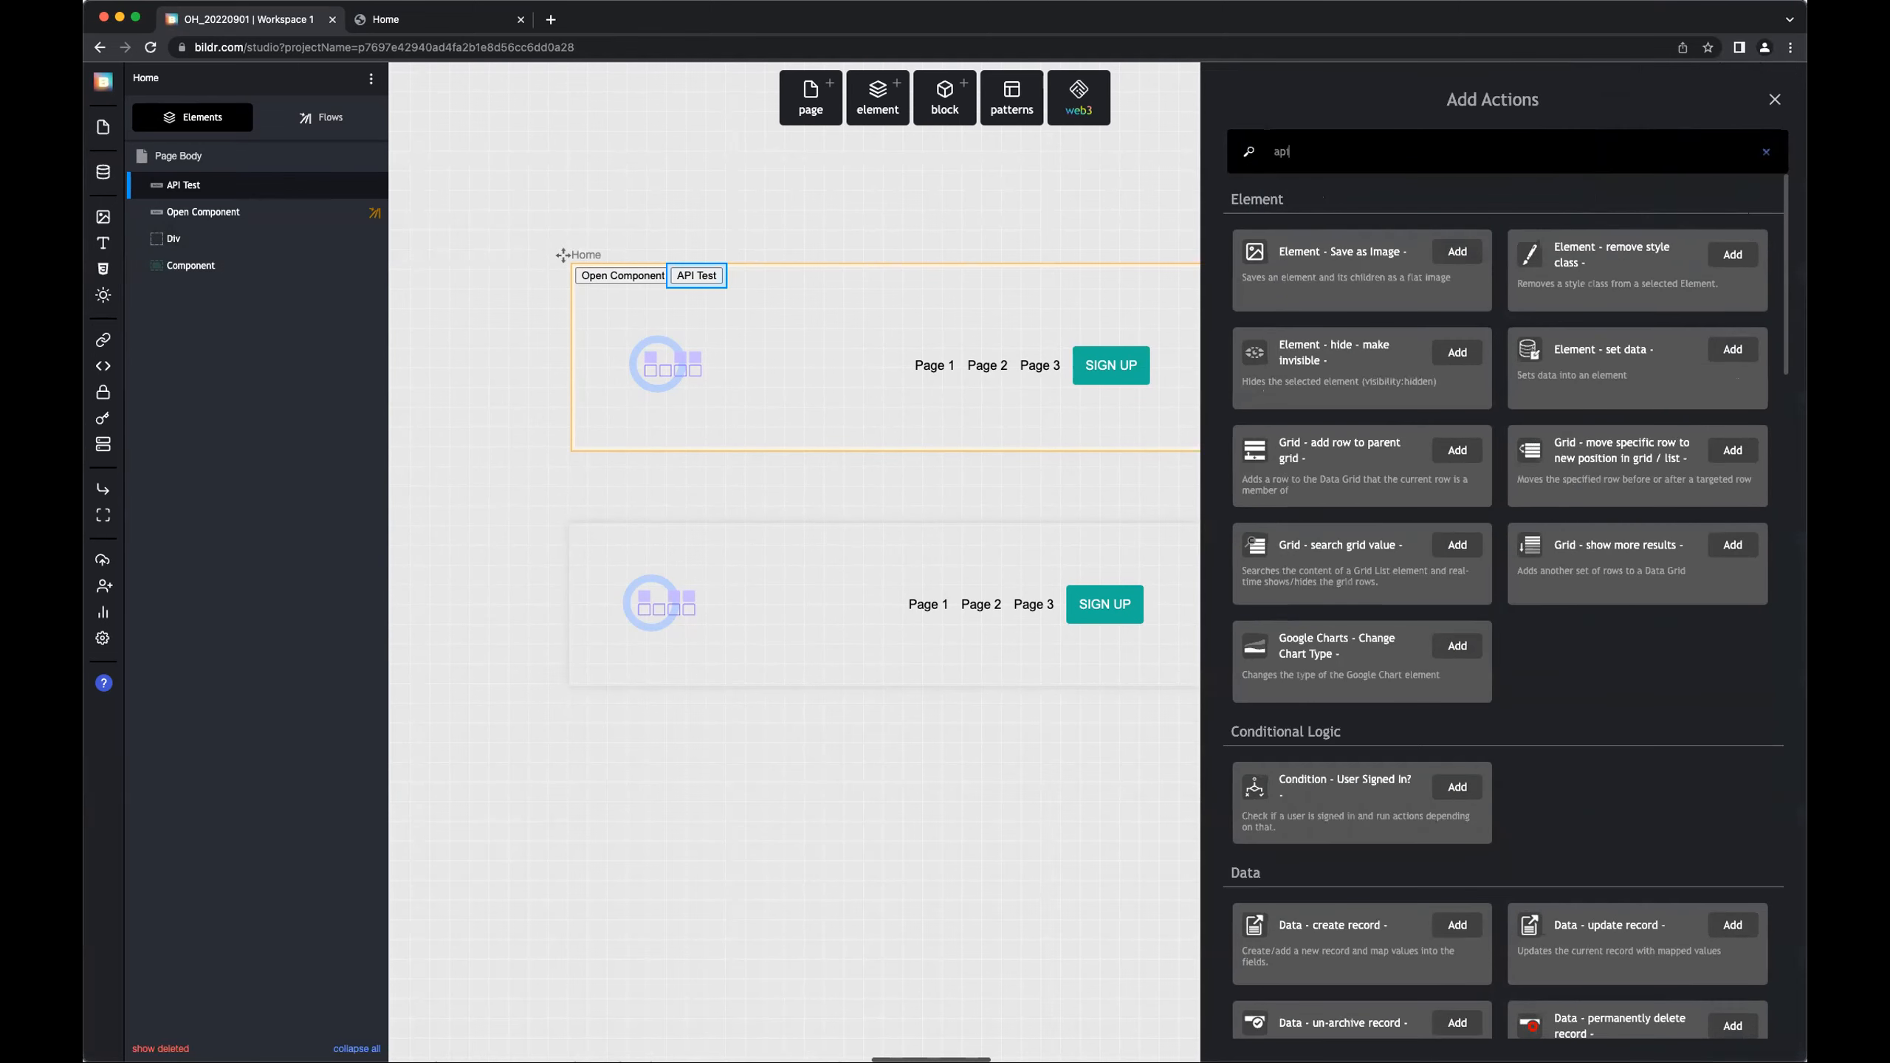
left_click(1344, 266)
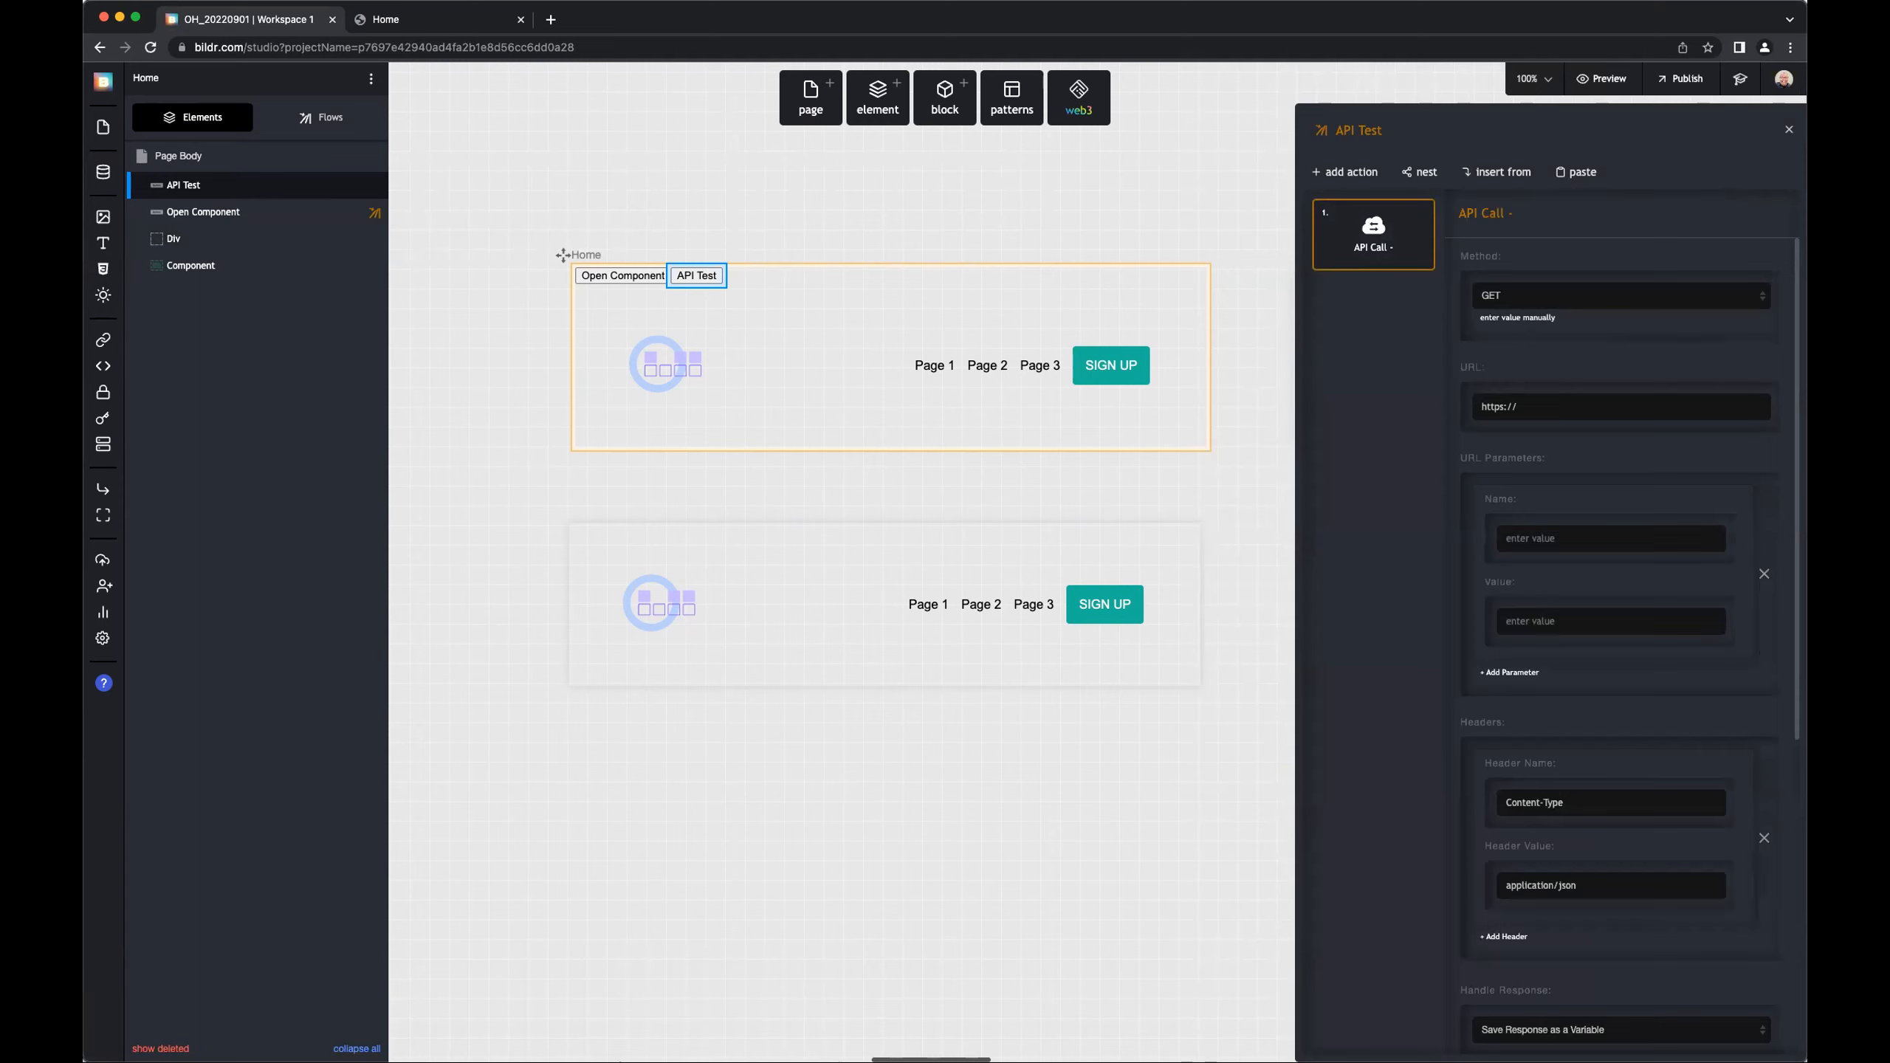
scroll(463, 318, "left", 5)
scroll(767, 348, "right", 10)
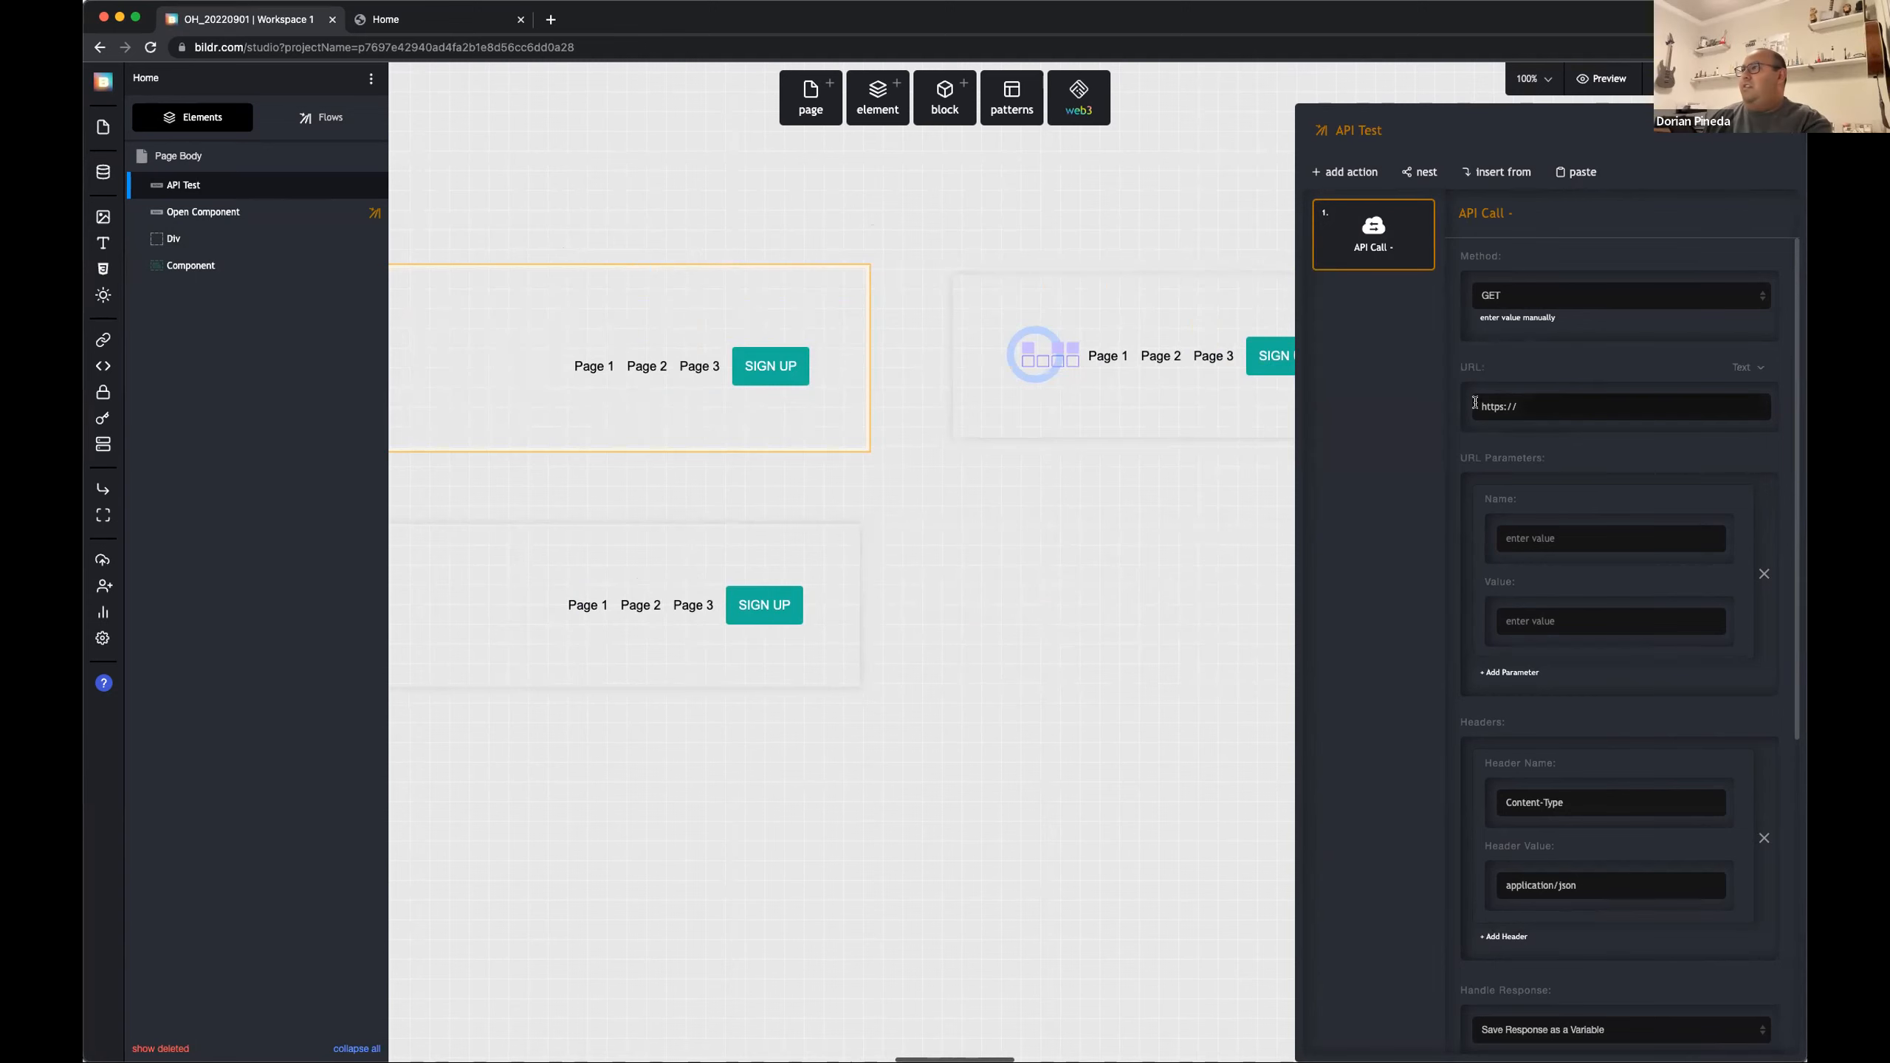
left_click(661, 179)
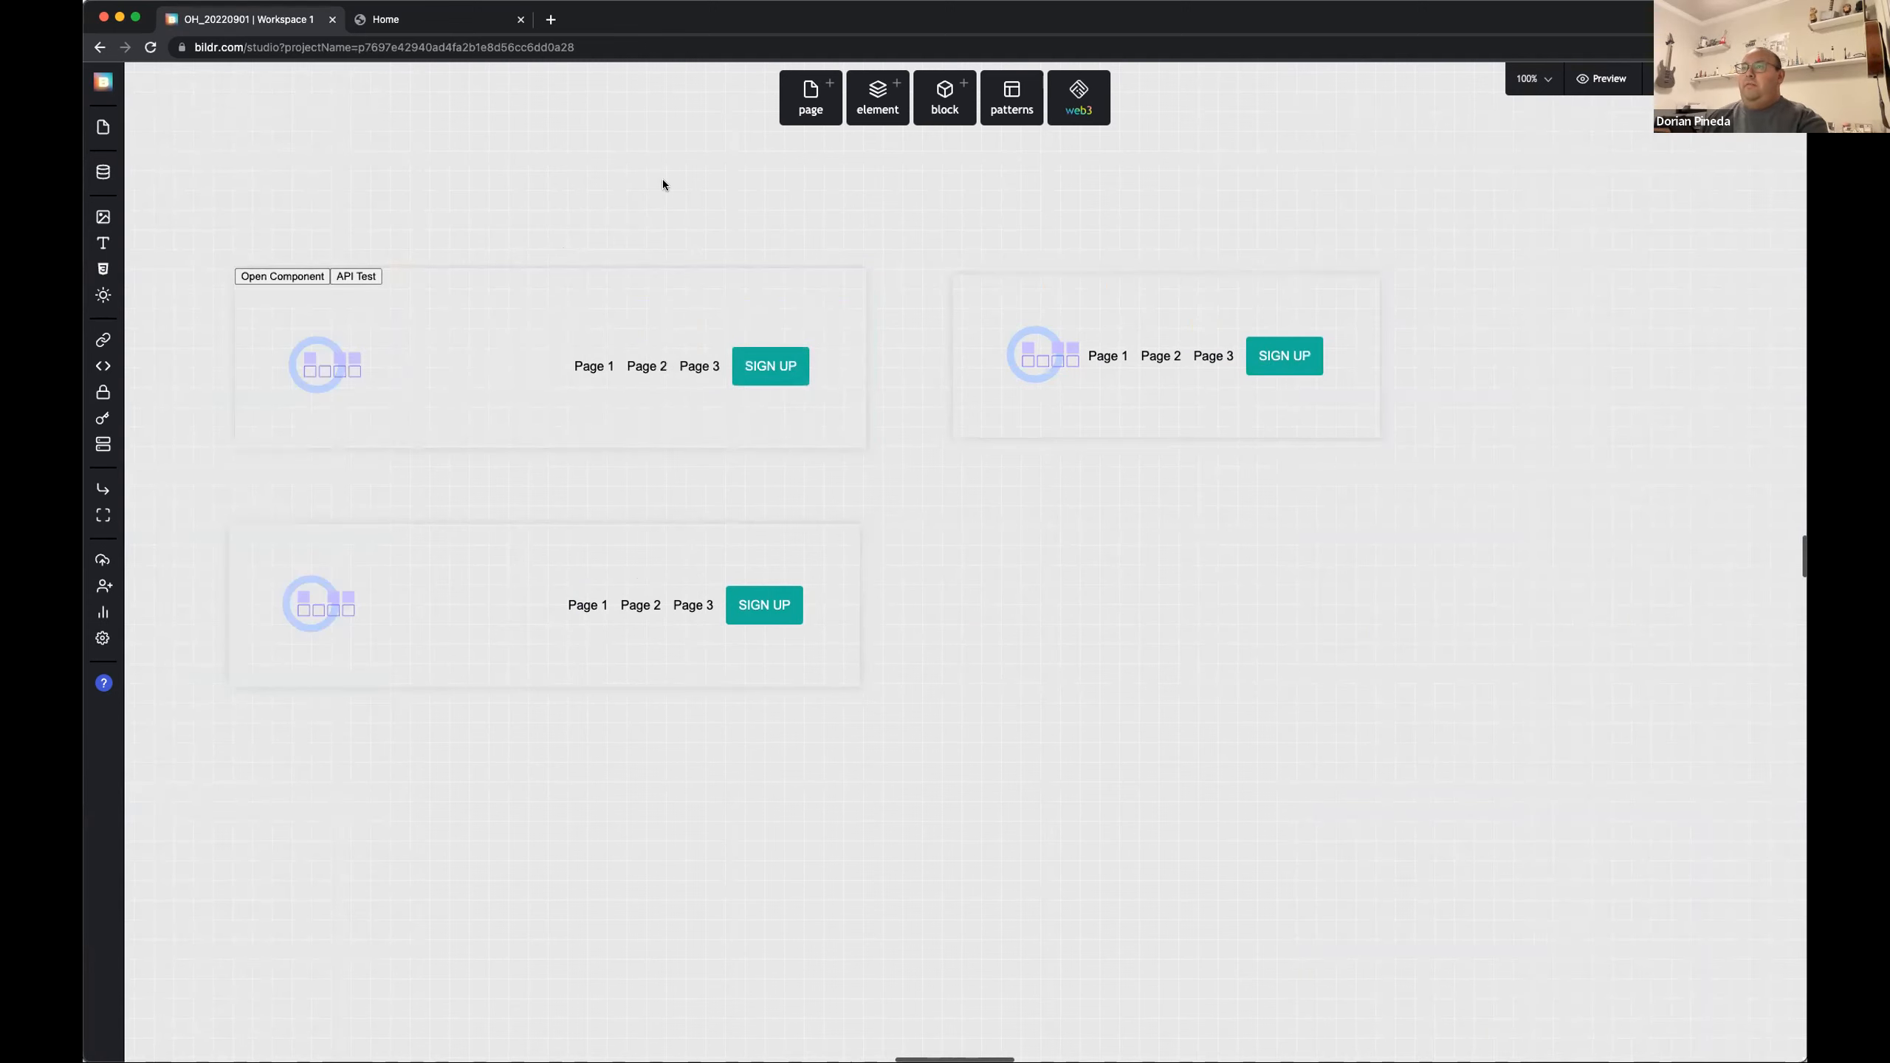
Step: Find the Text Area (Multi-line) element and place it on the Home page between the Div and the Component
left_click(618, 351)
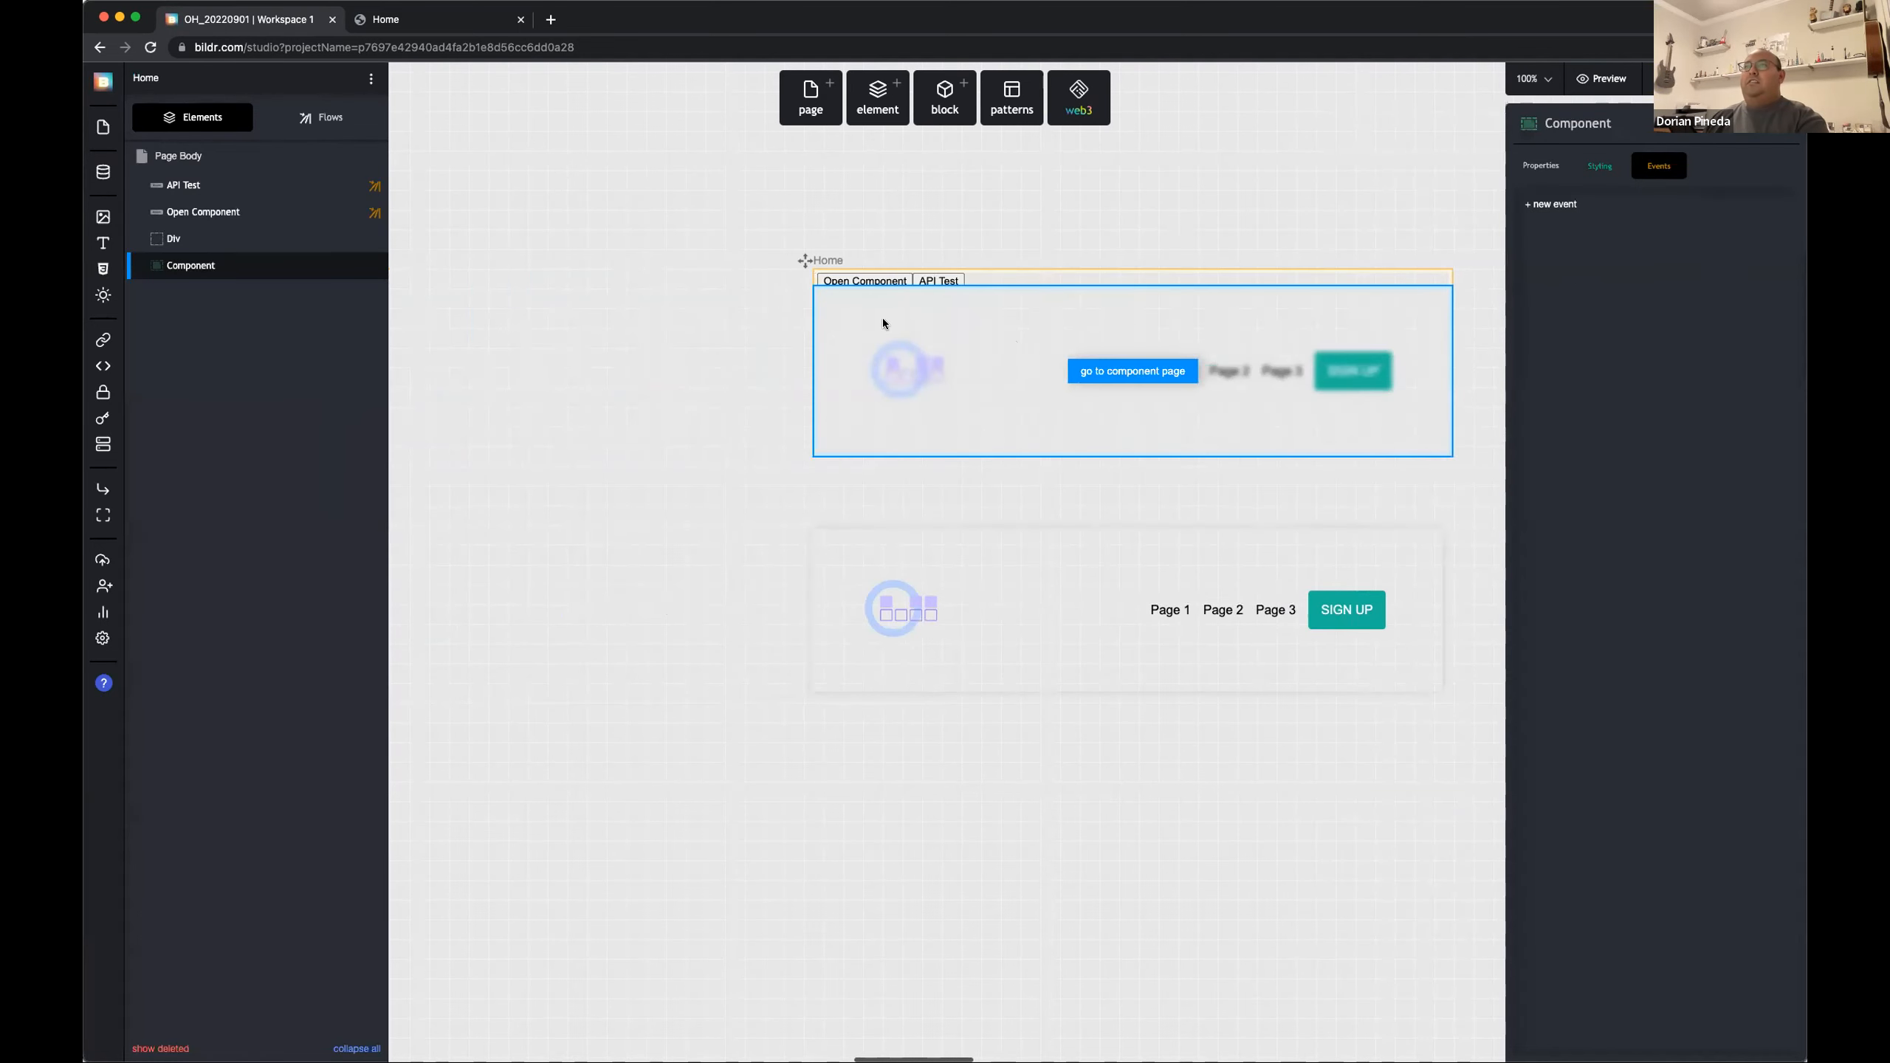
left_click(877, 97)
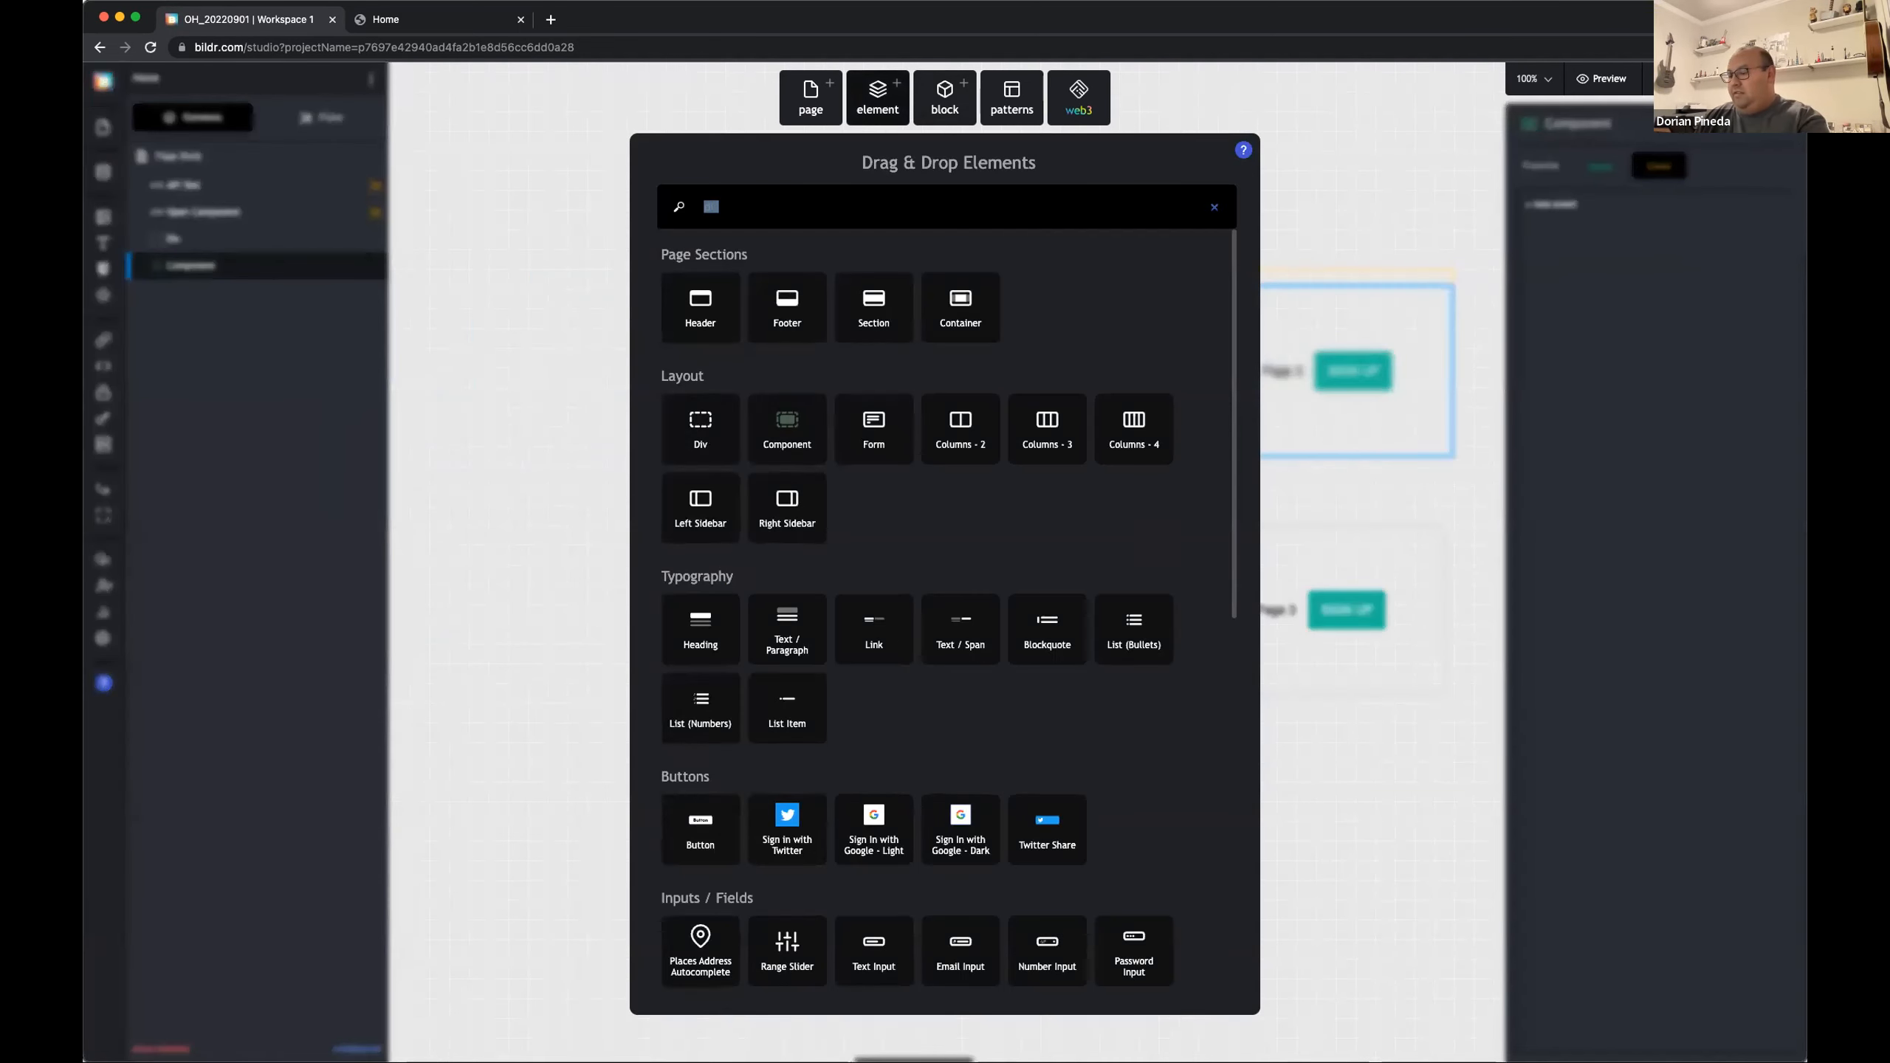
type("Inpu")
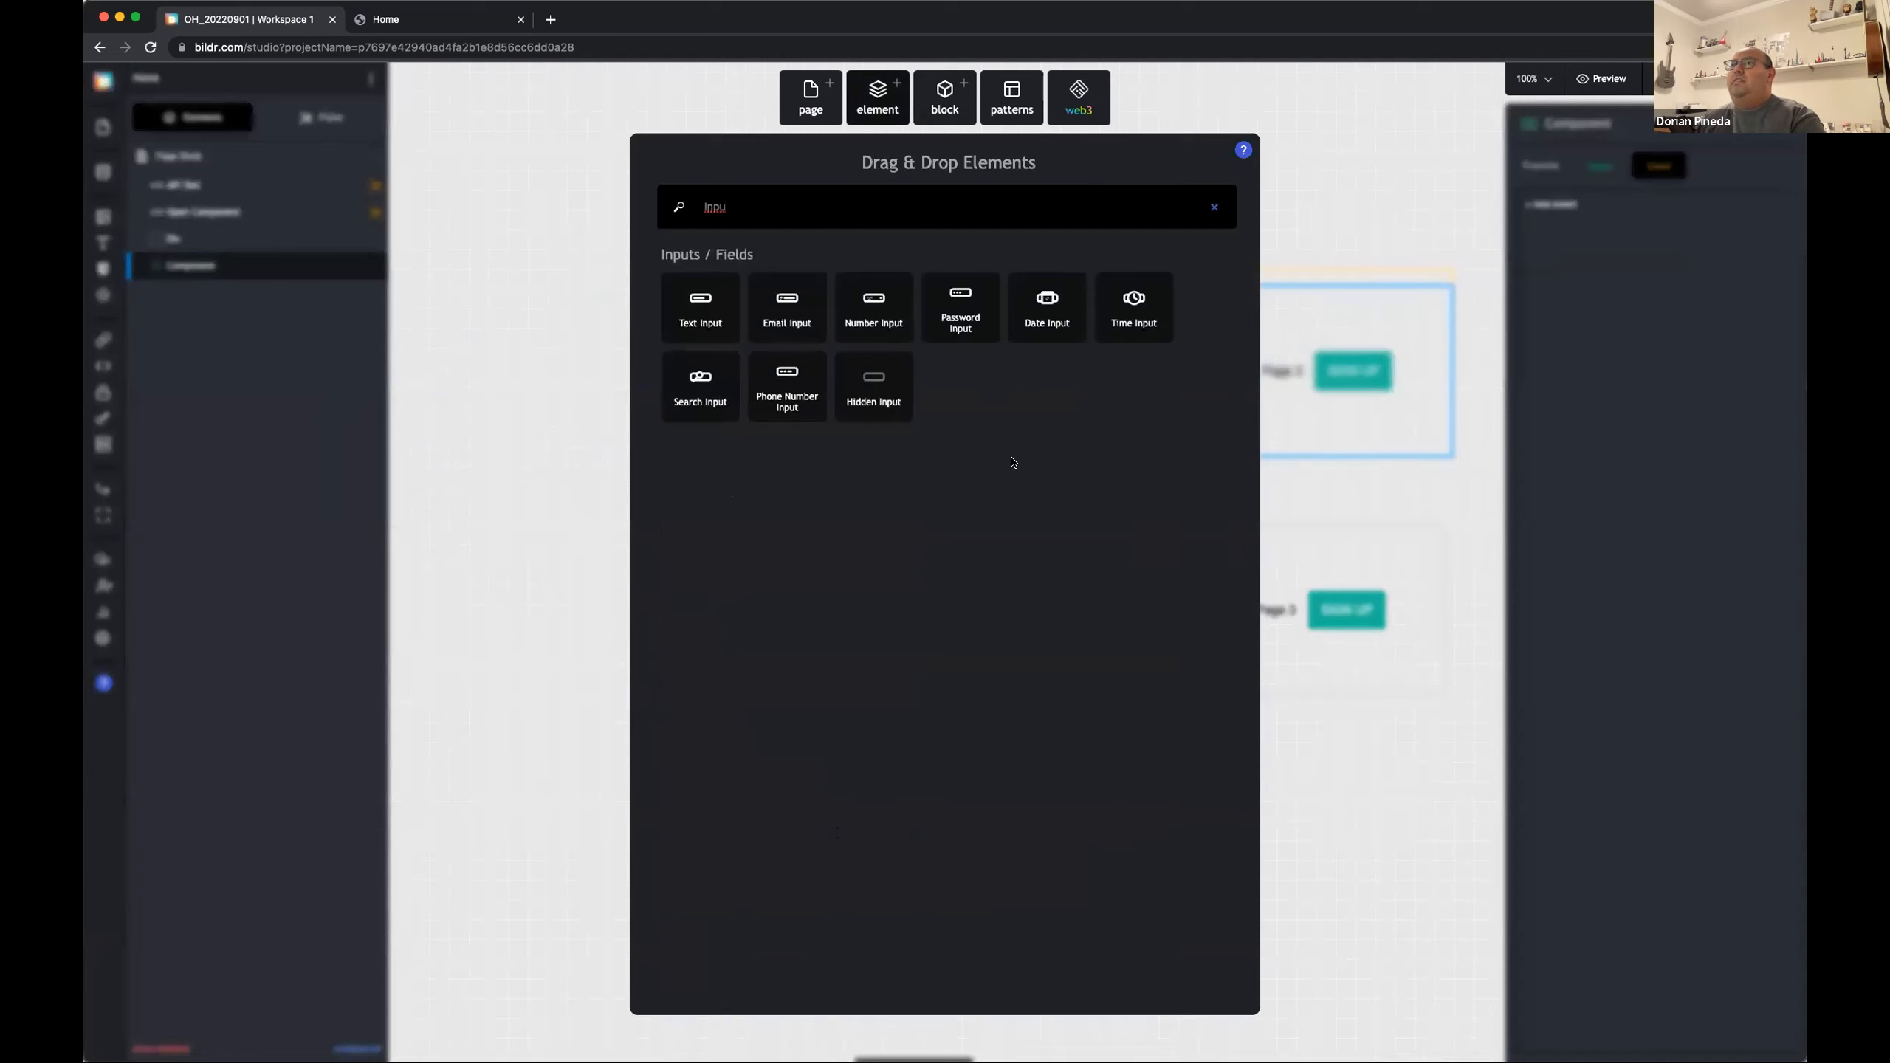
double_click(759, 201)
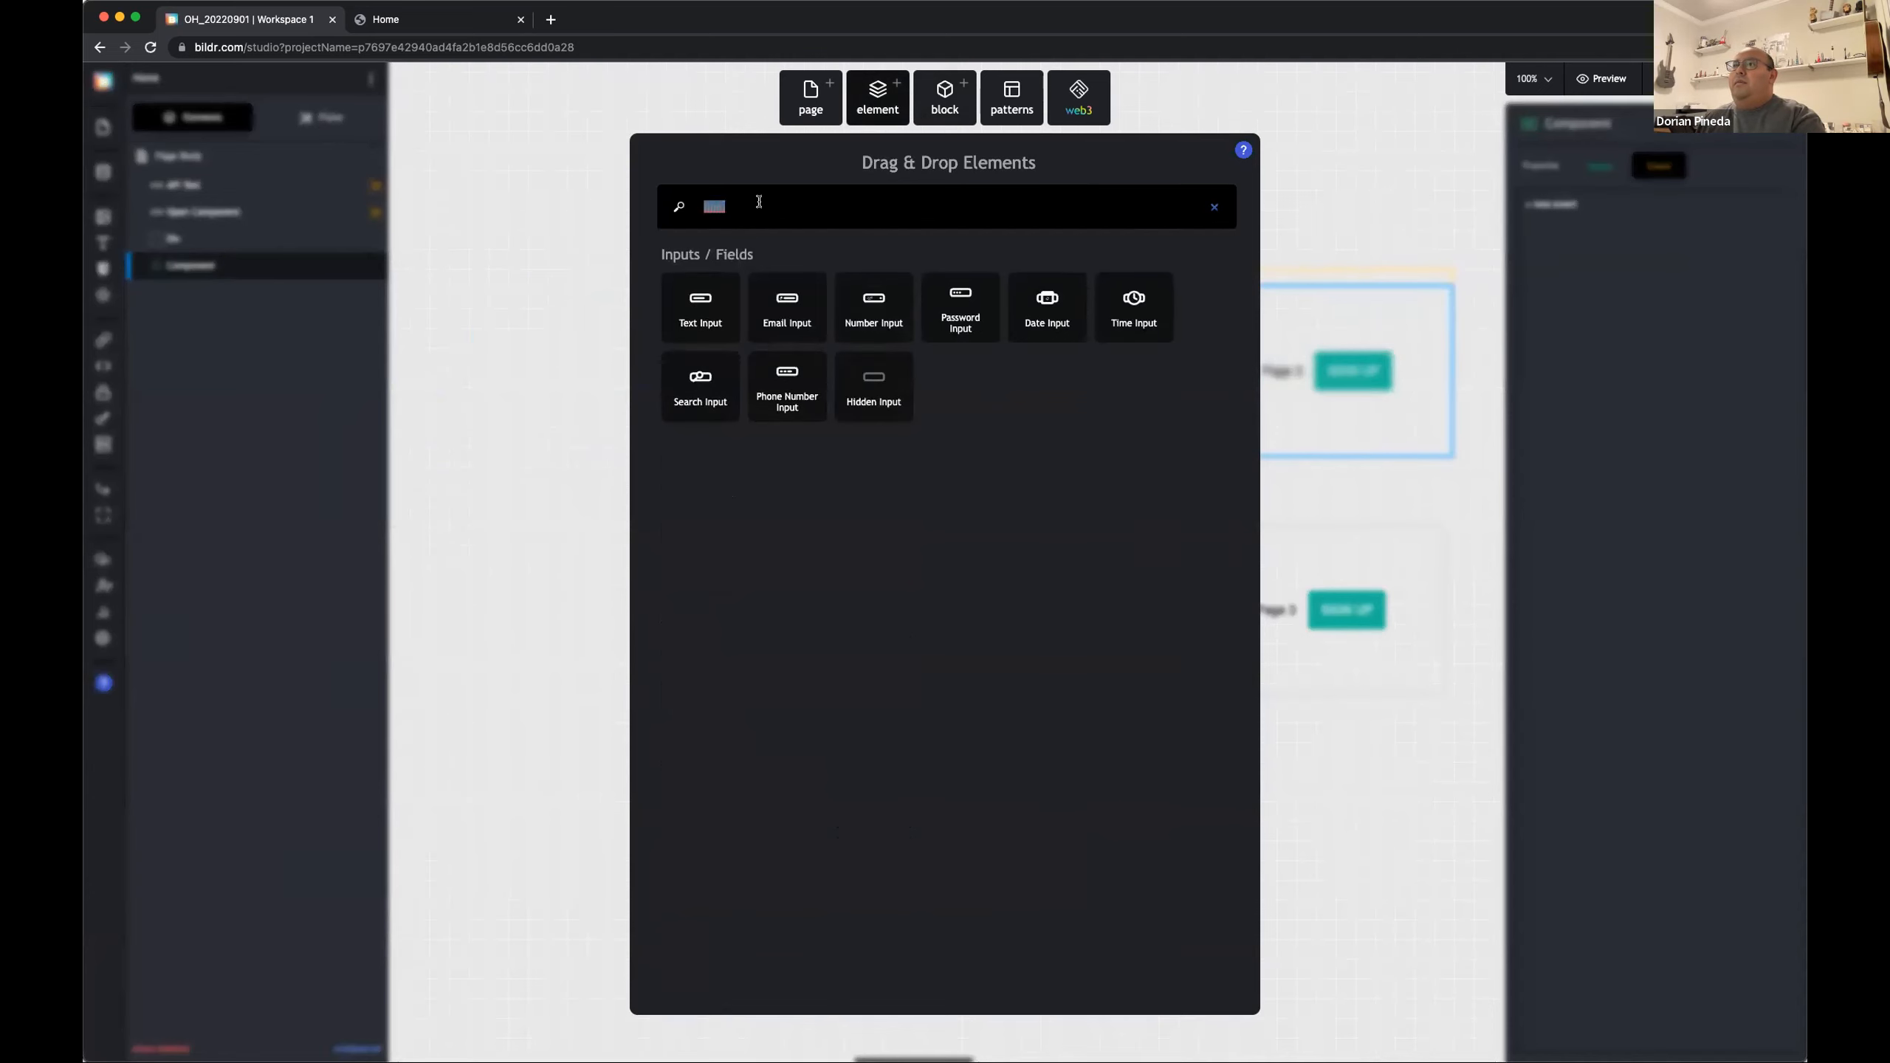
key("BackSpace")
type("P")
key("BackSpace")
type("Par")
key("BackSpace")
key("BackSpace")
key("BackSpace")
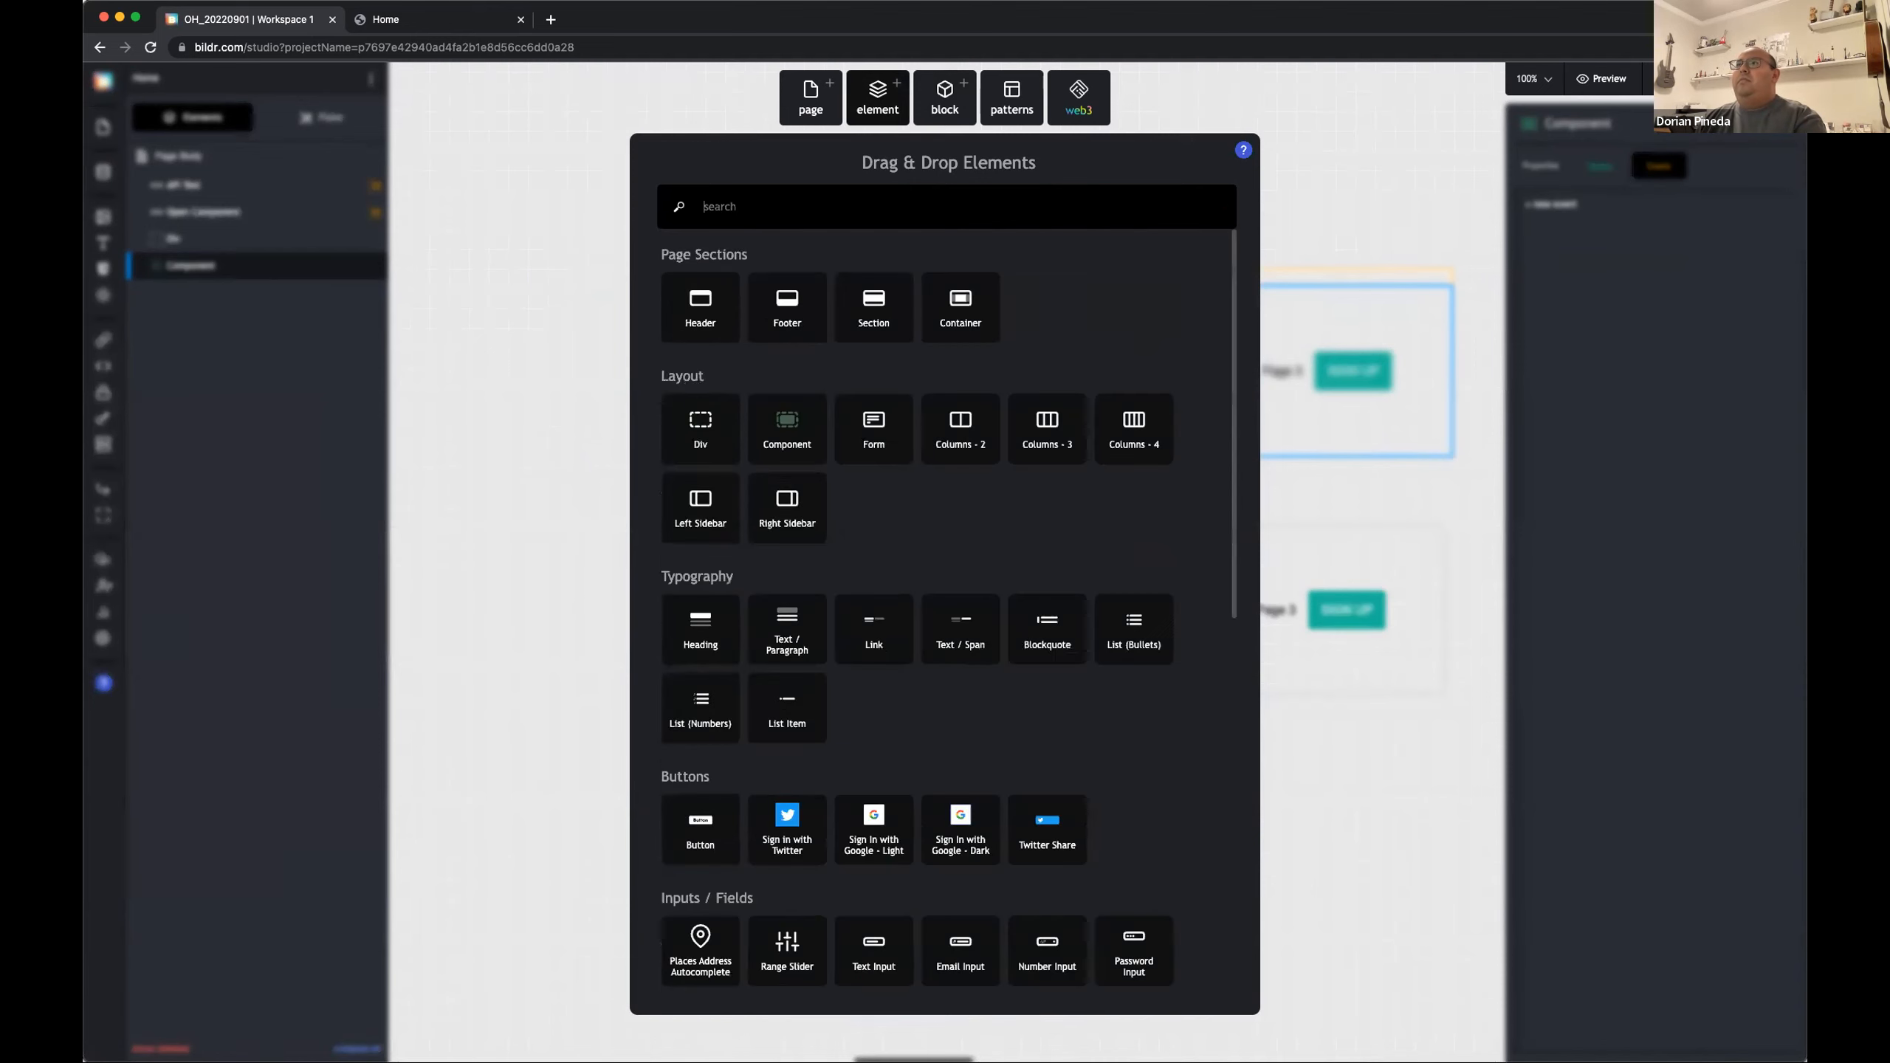
type("mul")
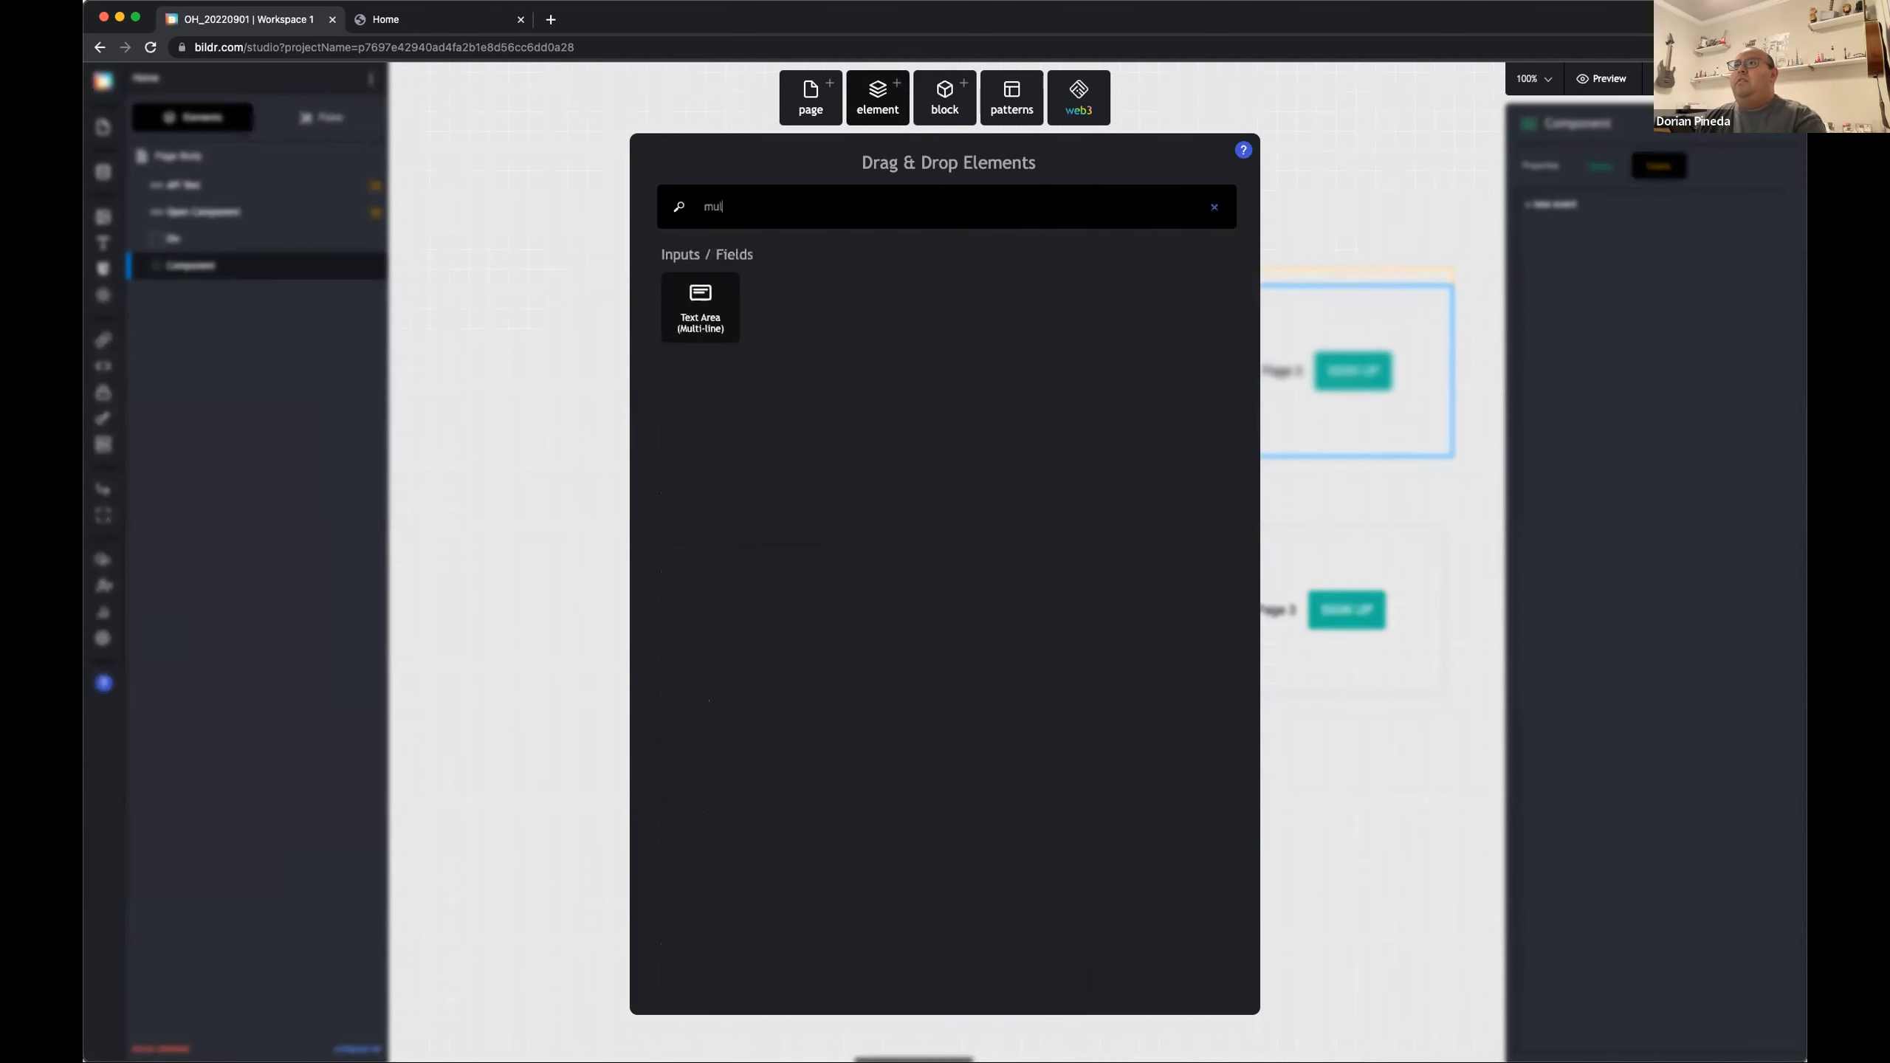
left_click_drag(700, 308, 268, 257)
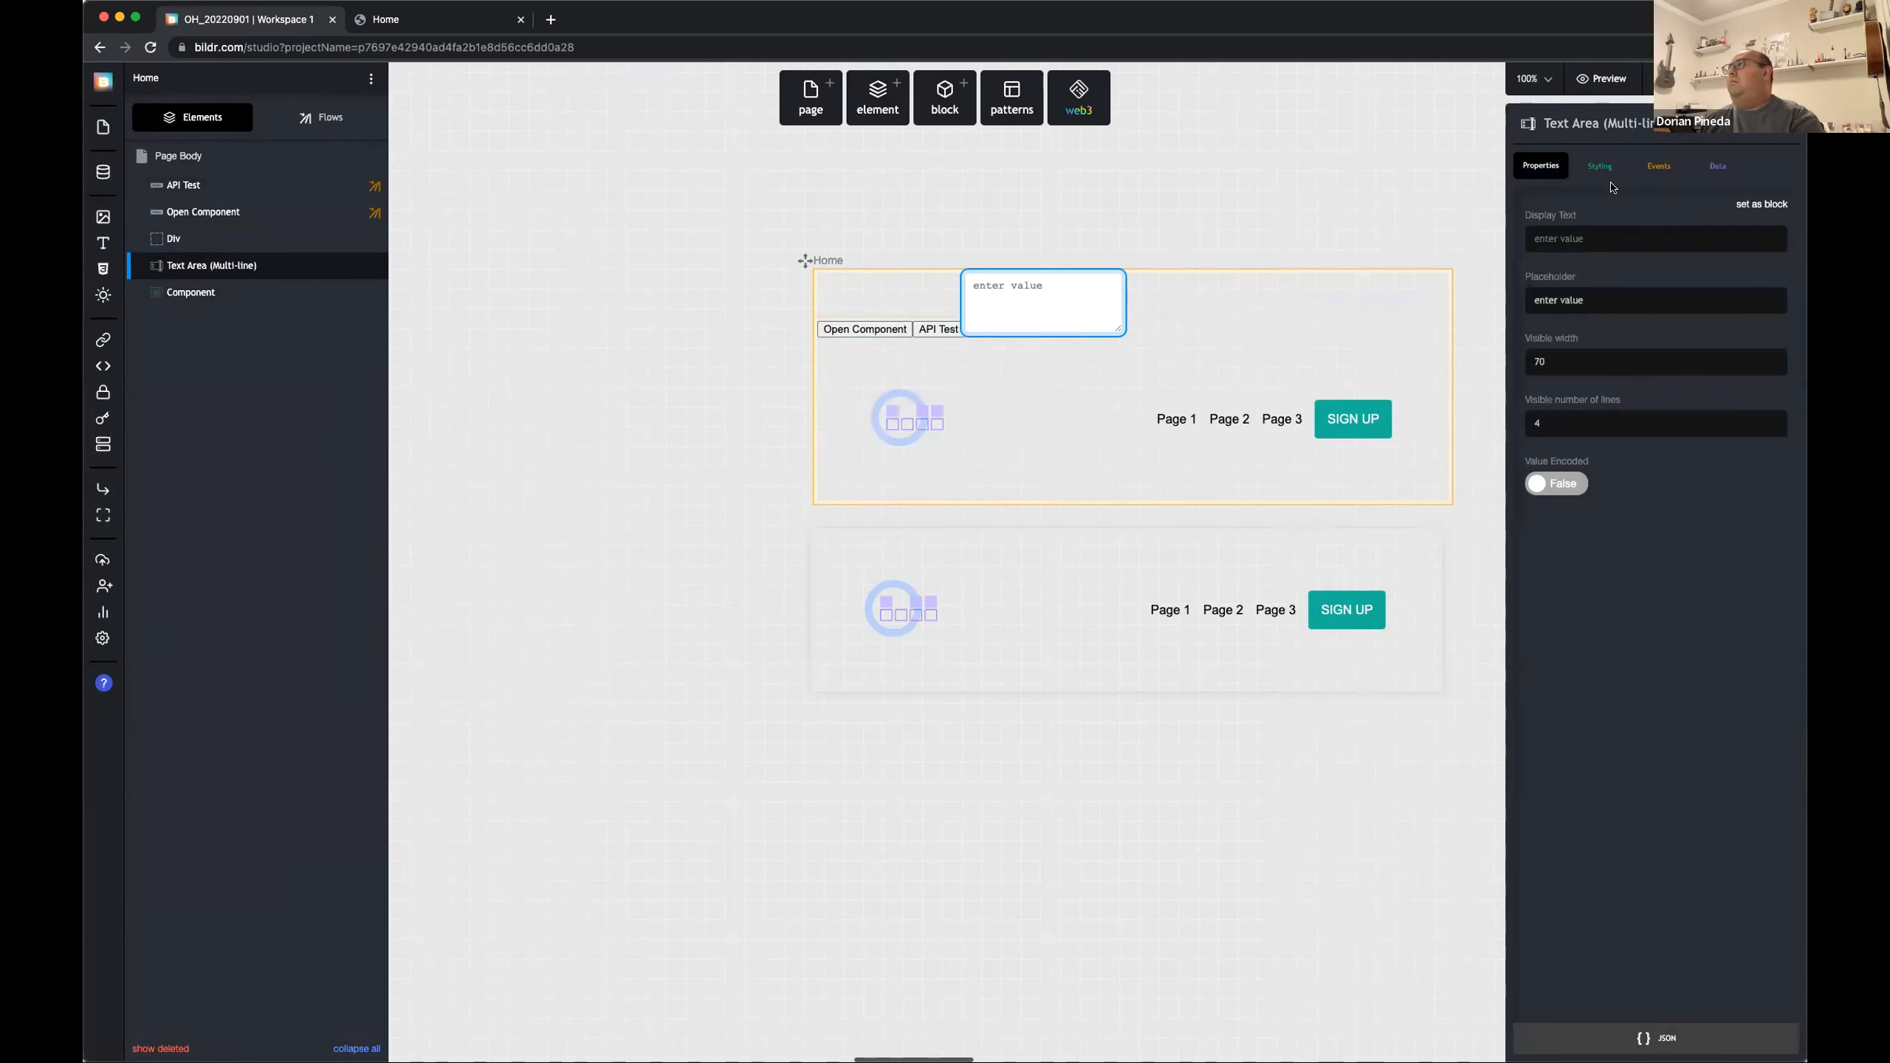
Step: Enlarge the text area in the Home page's browser preview and paste the copied products JSON into it
left_click(439, 21)
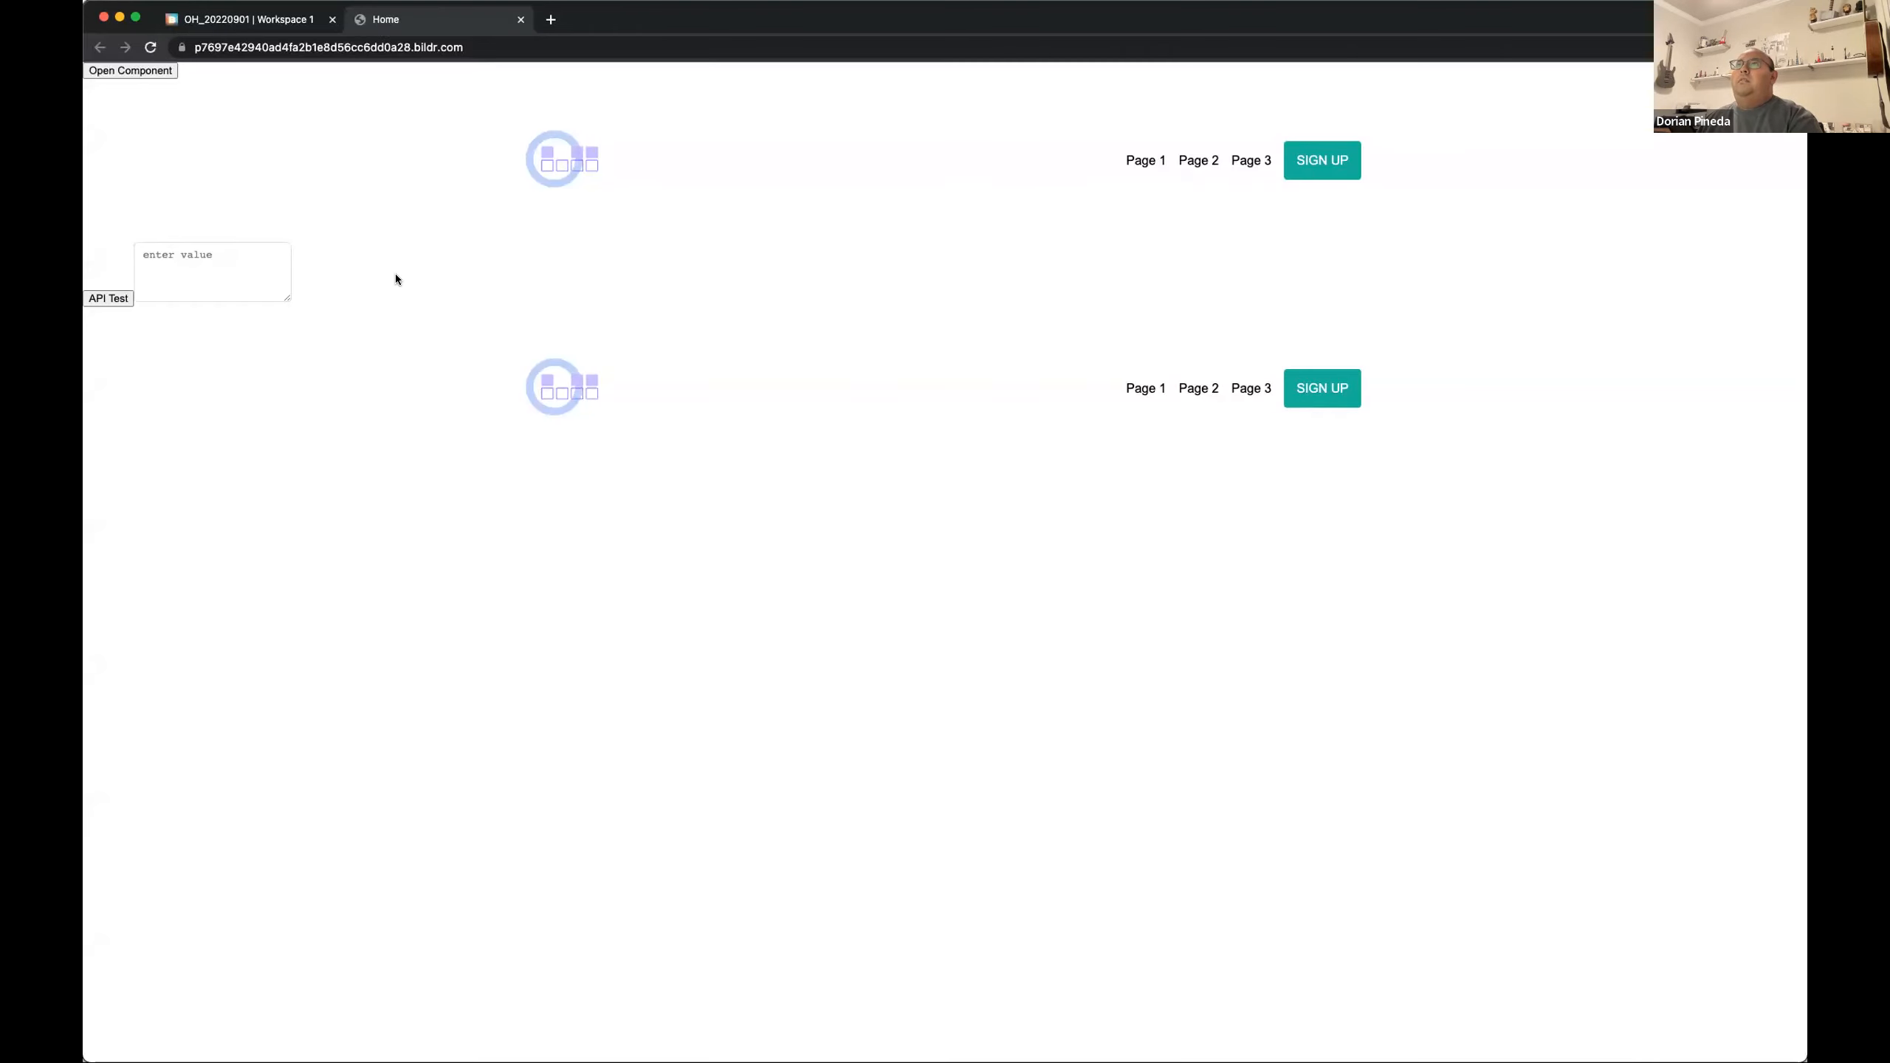
left_click_drag(283, 294, 1002, 716)
left_click(780, 484)
type("v")
key("BackSpace")
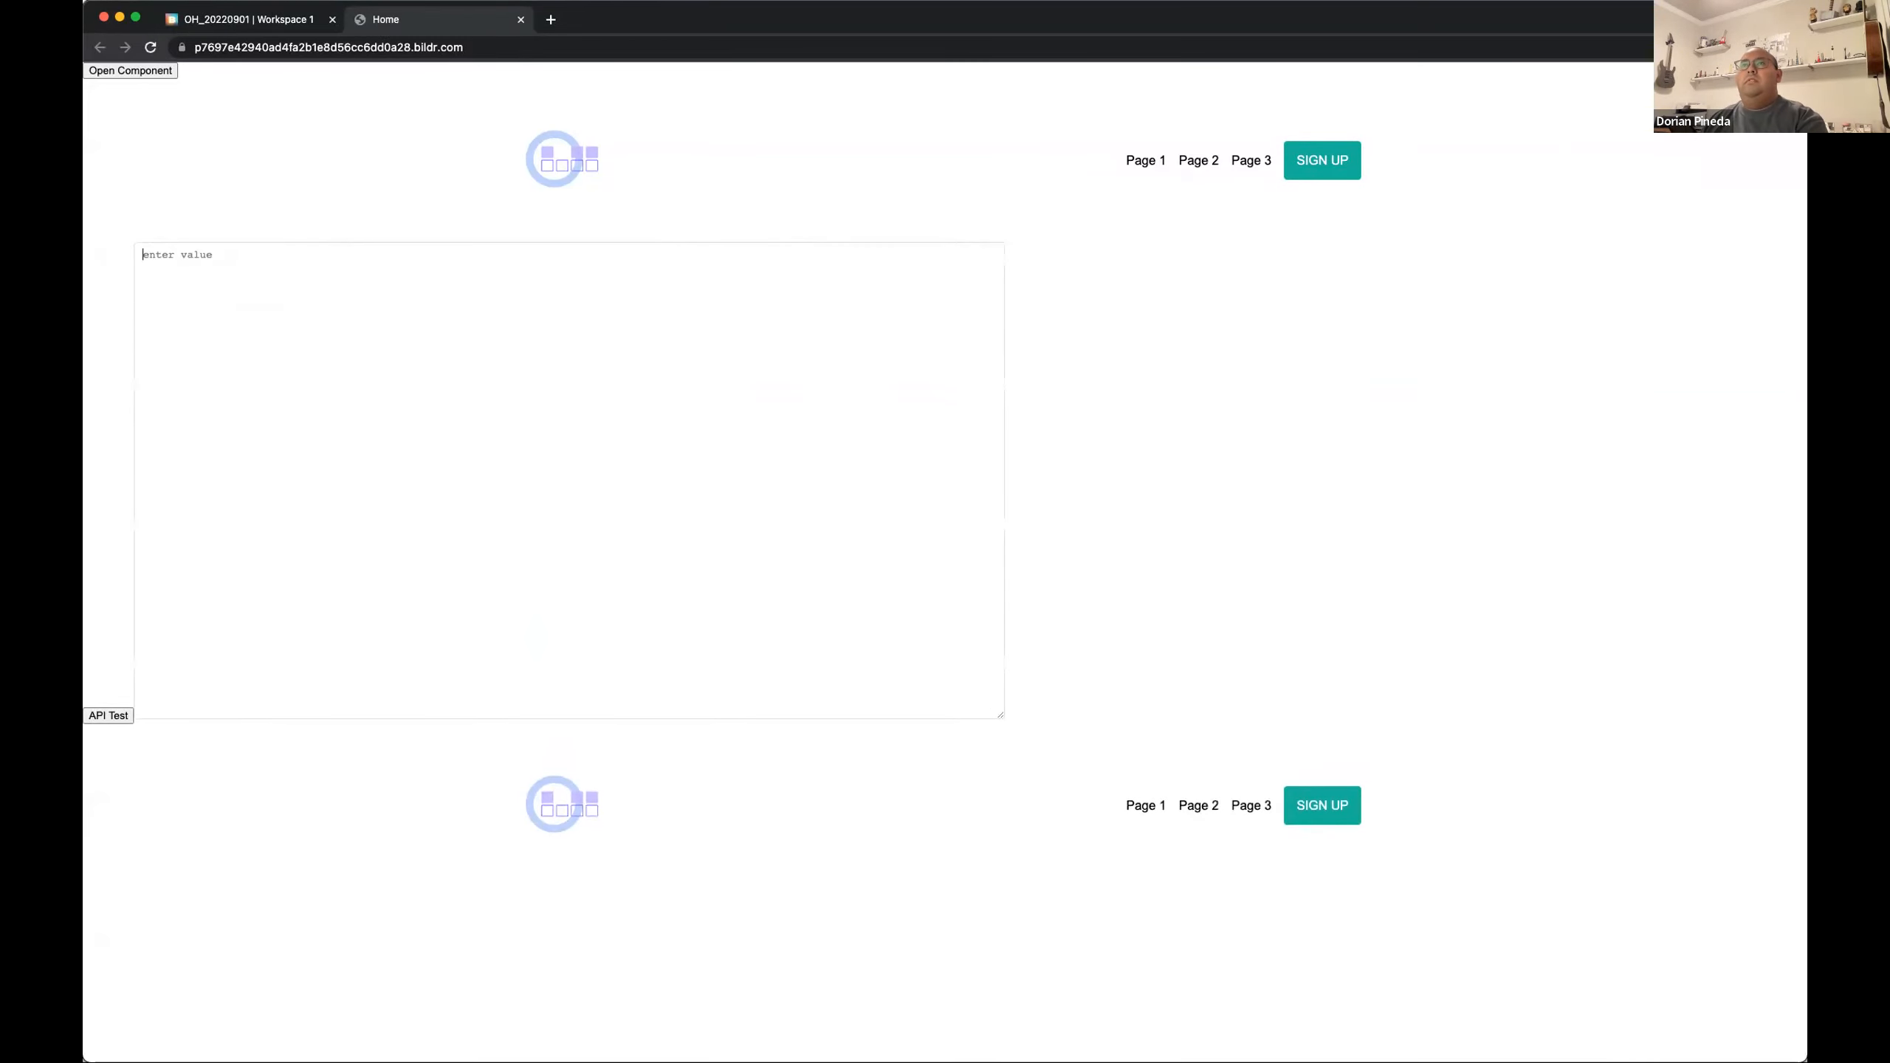
key("super+v")
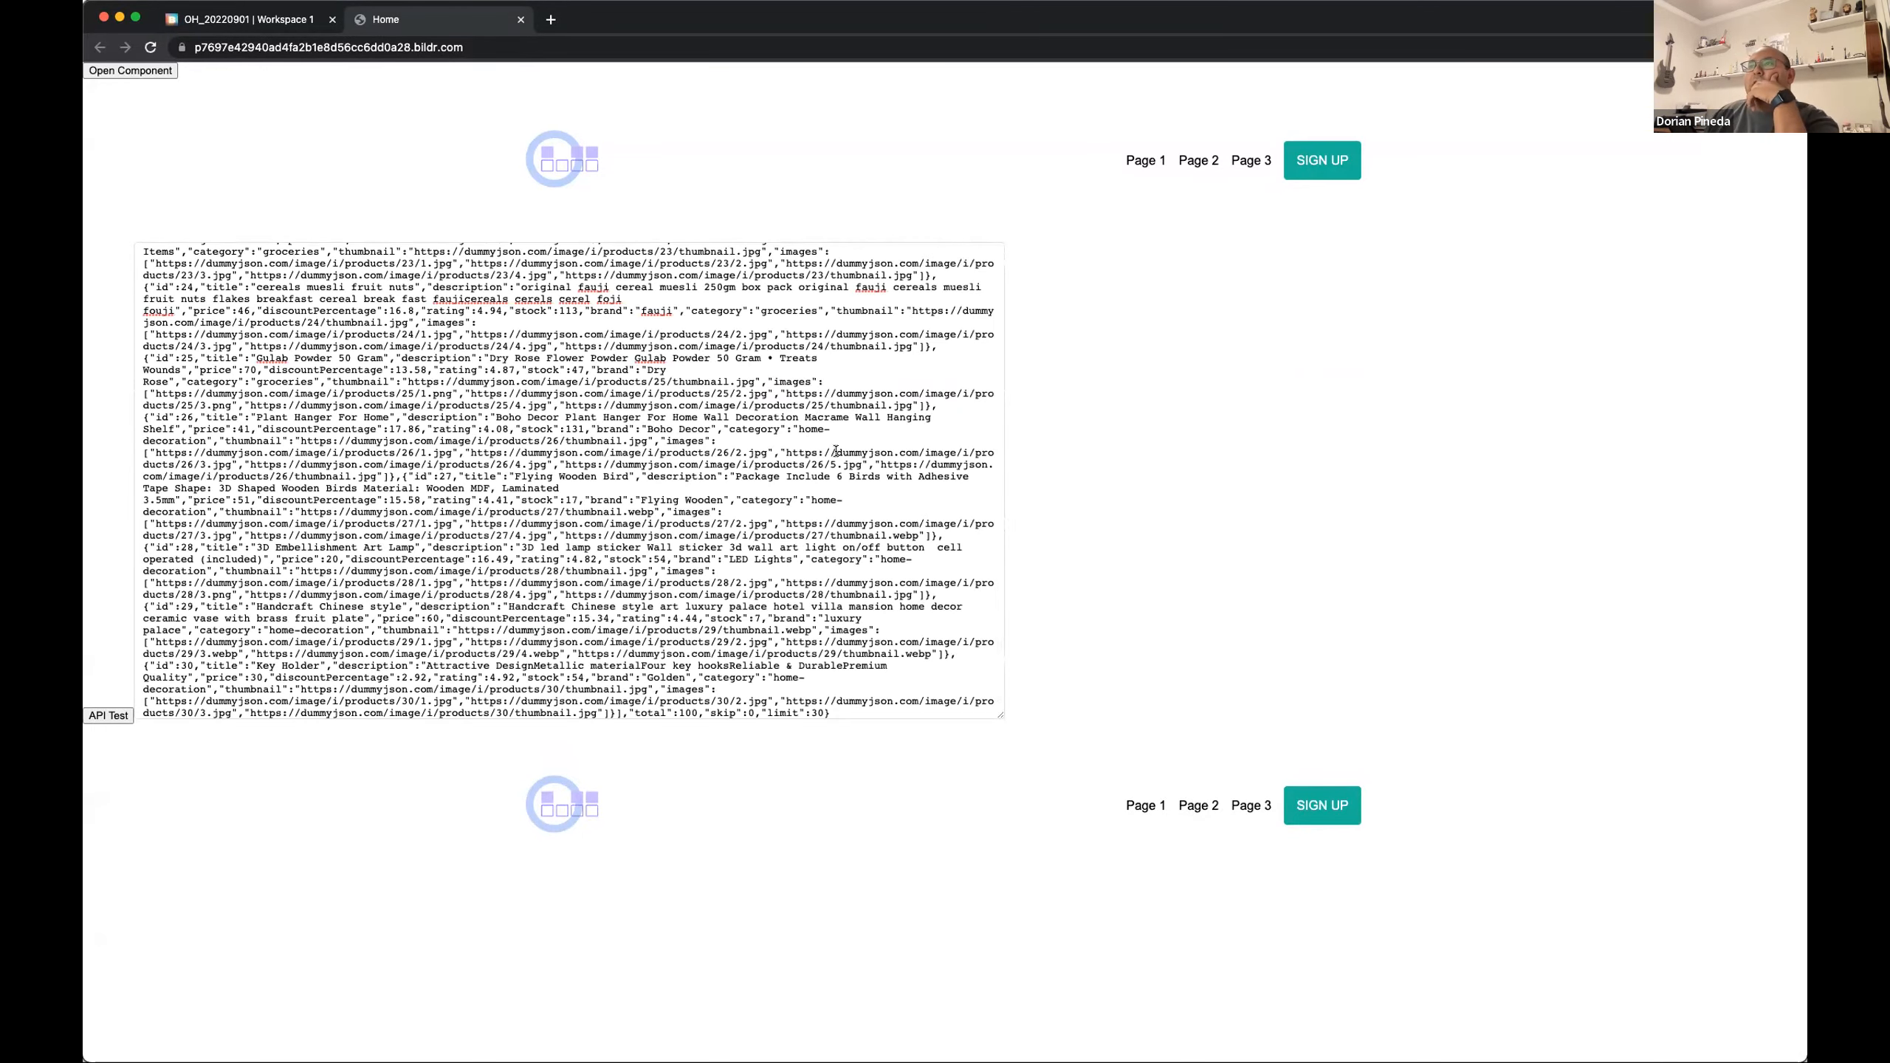
Step: Examine the pasted JSON's structure, from the "products" key and its array of items to the closing values
scroll(804, 443, "up", 20)
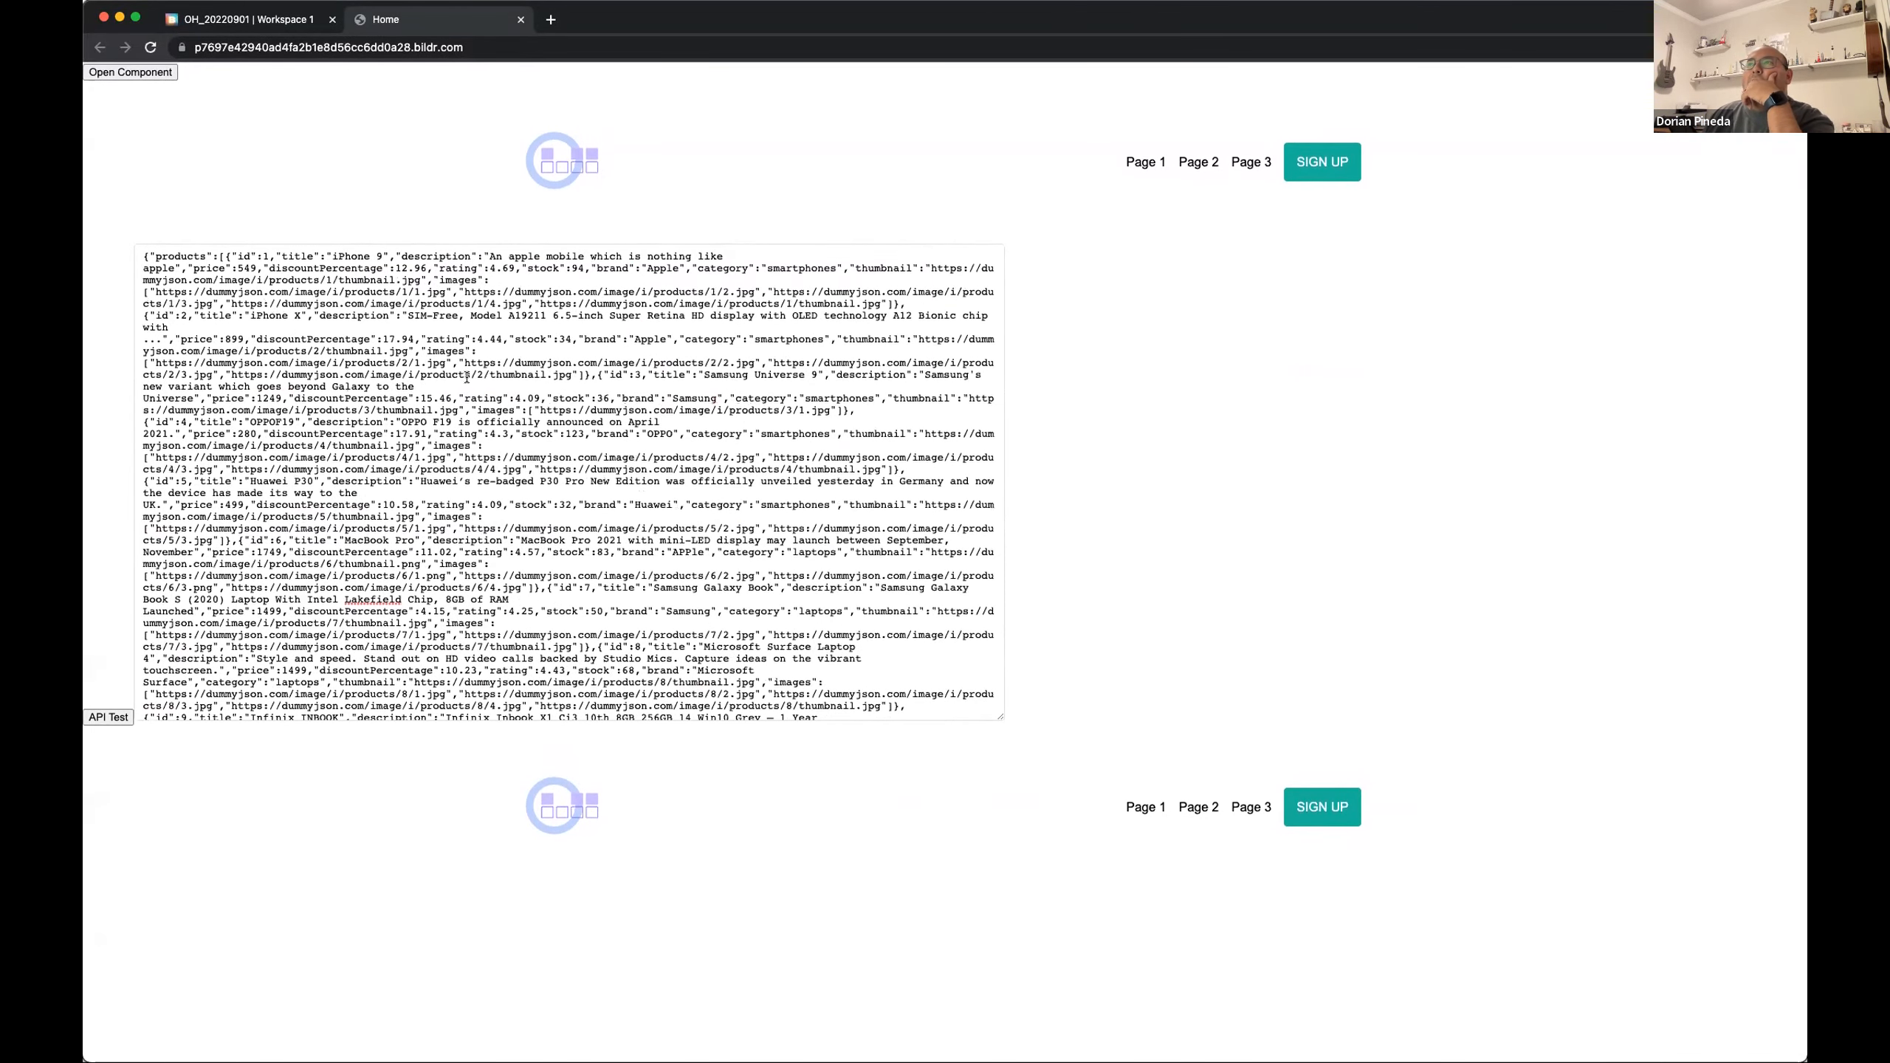
double_click(160, 254)
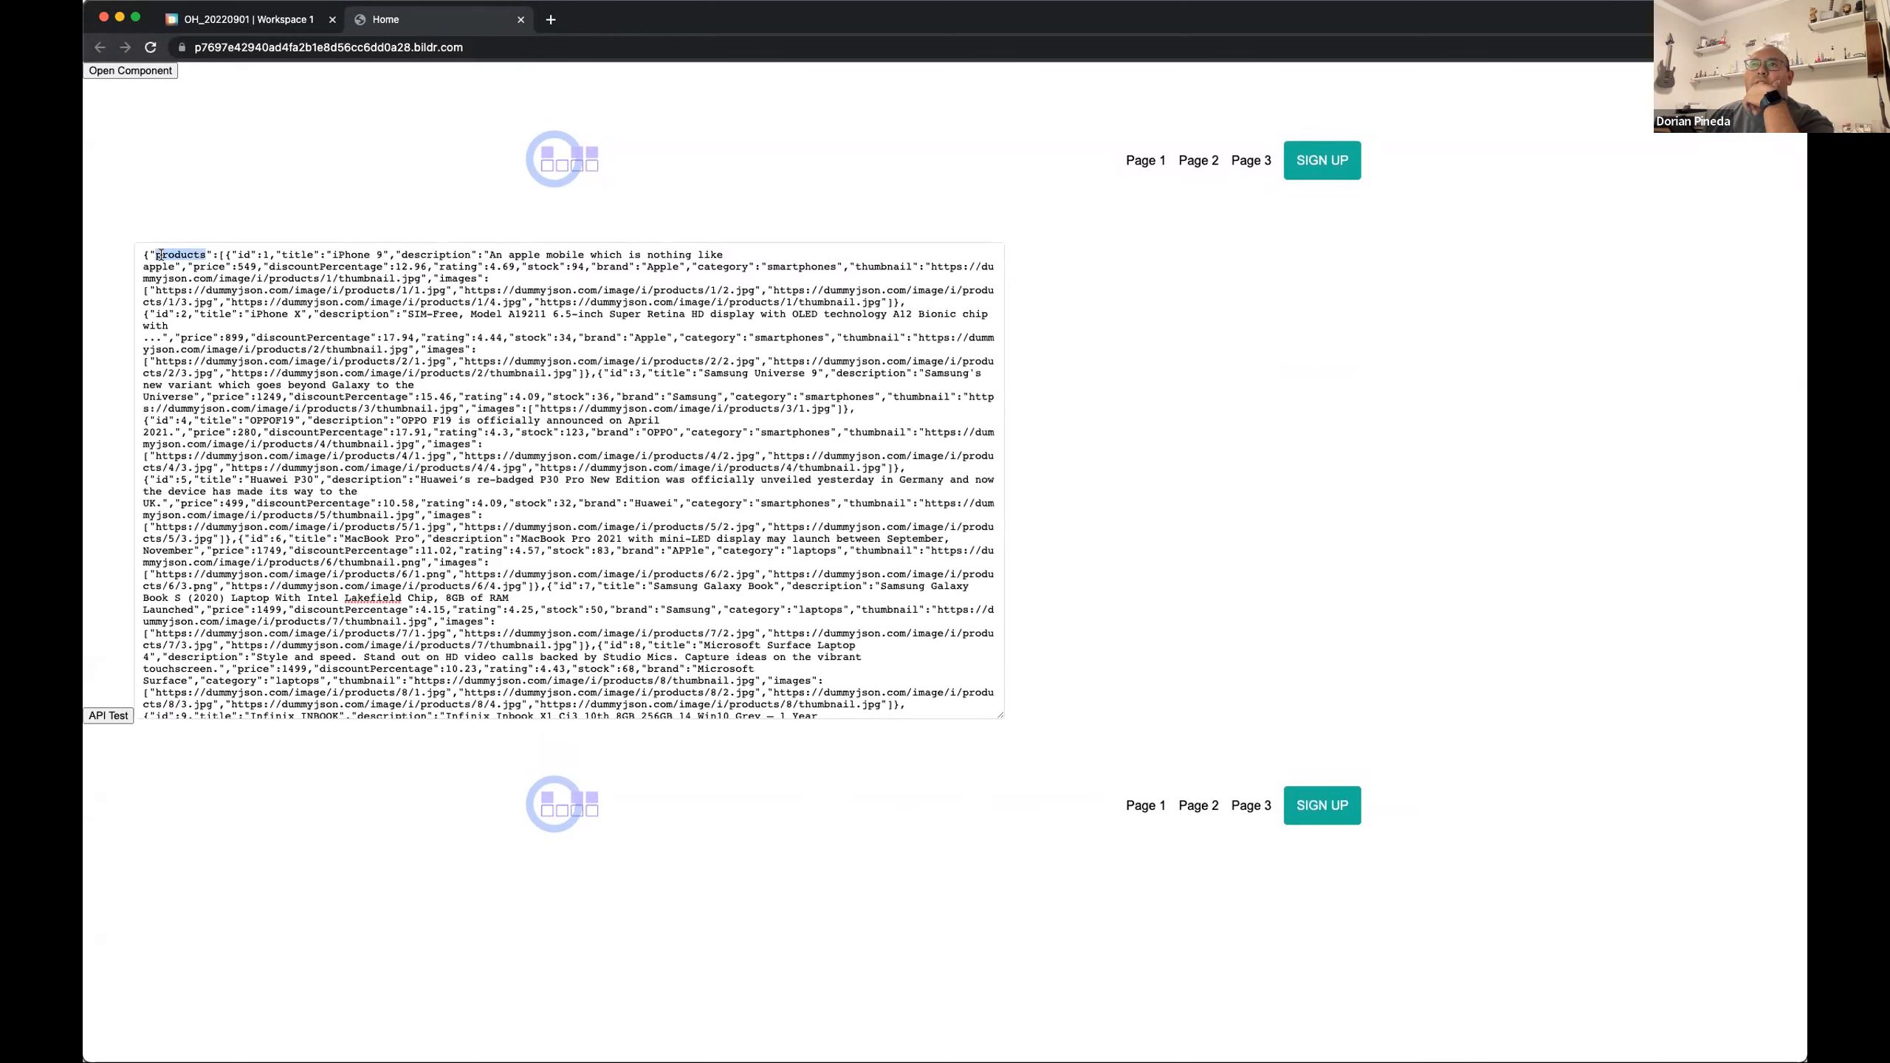
left_click_drag(218, 254, 252, 329)
left_click(252, 329)
scroll(559, 533, "down", 20)
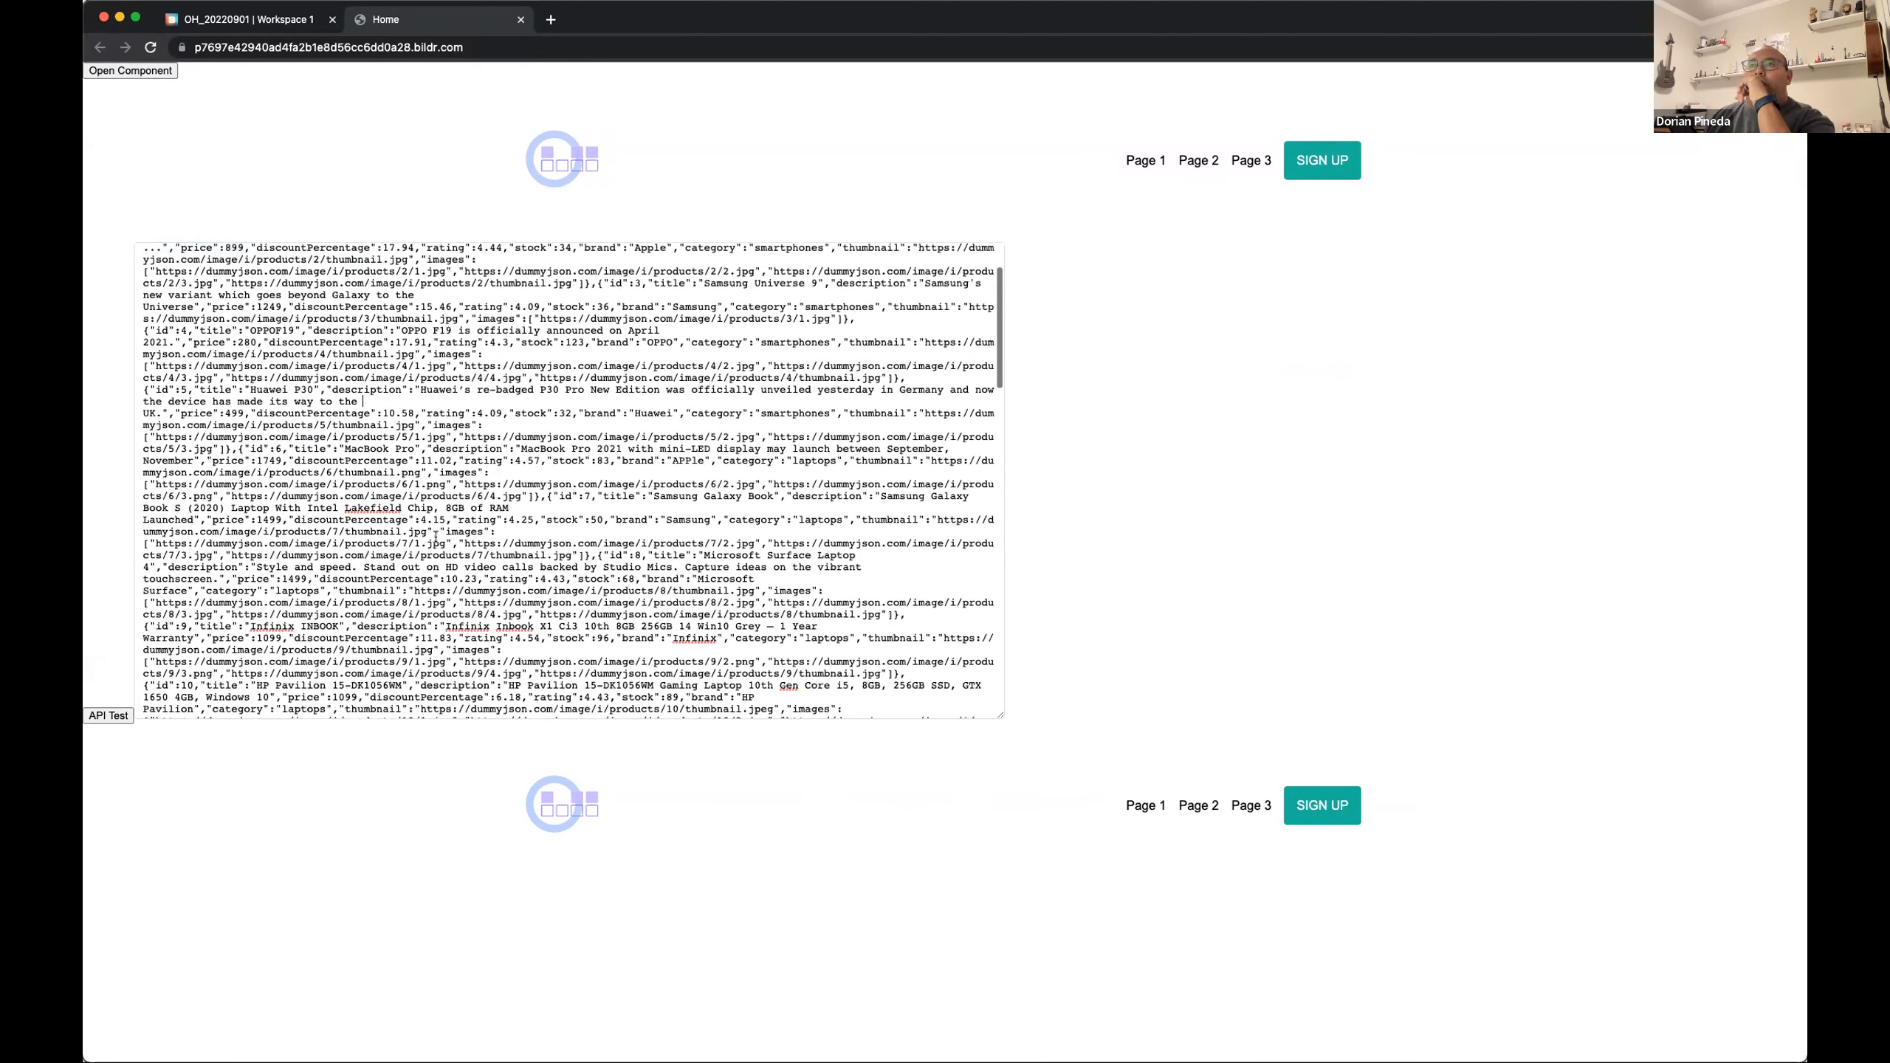
scroll(559, 533, "up", 20)
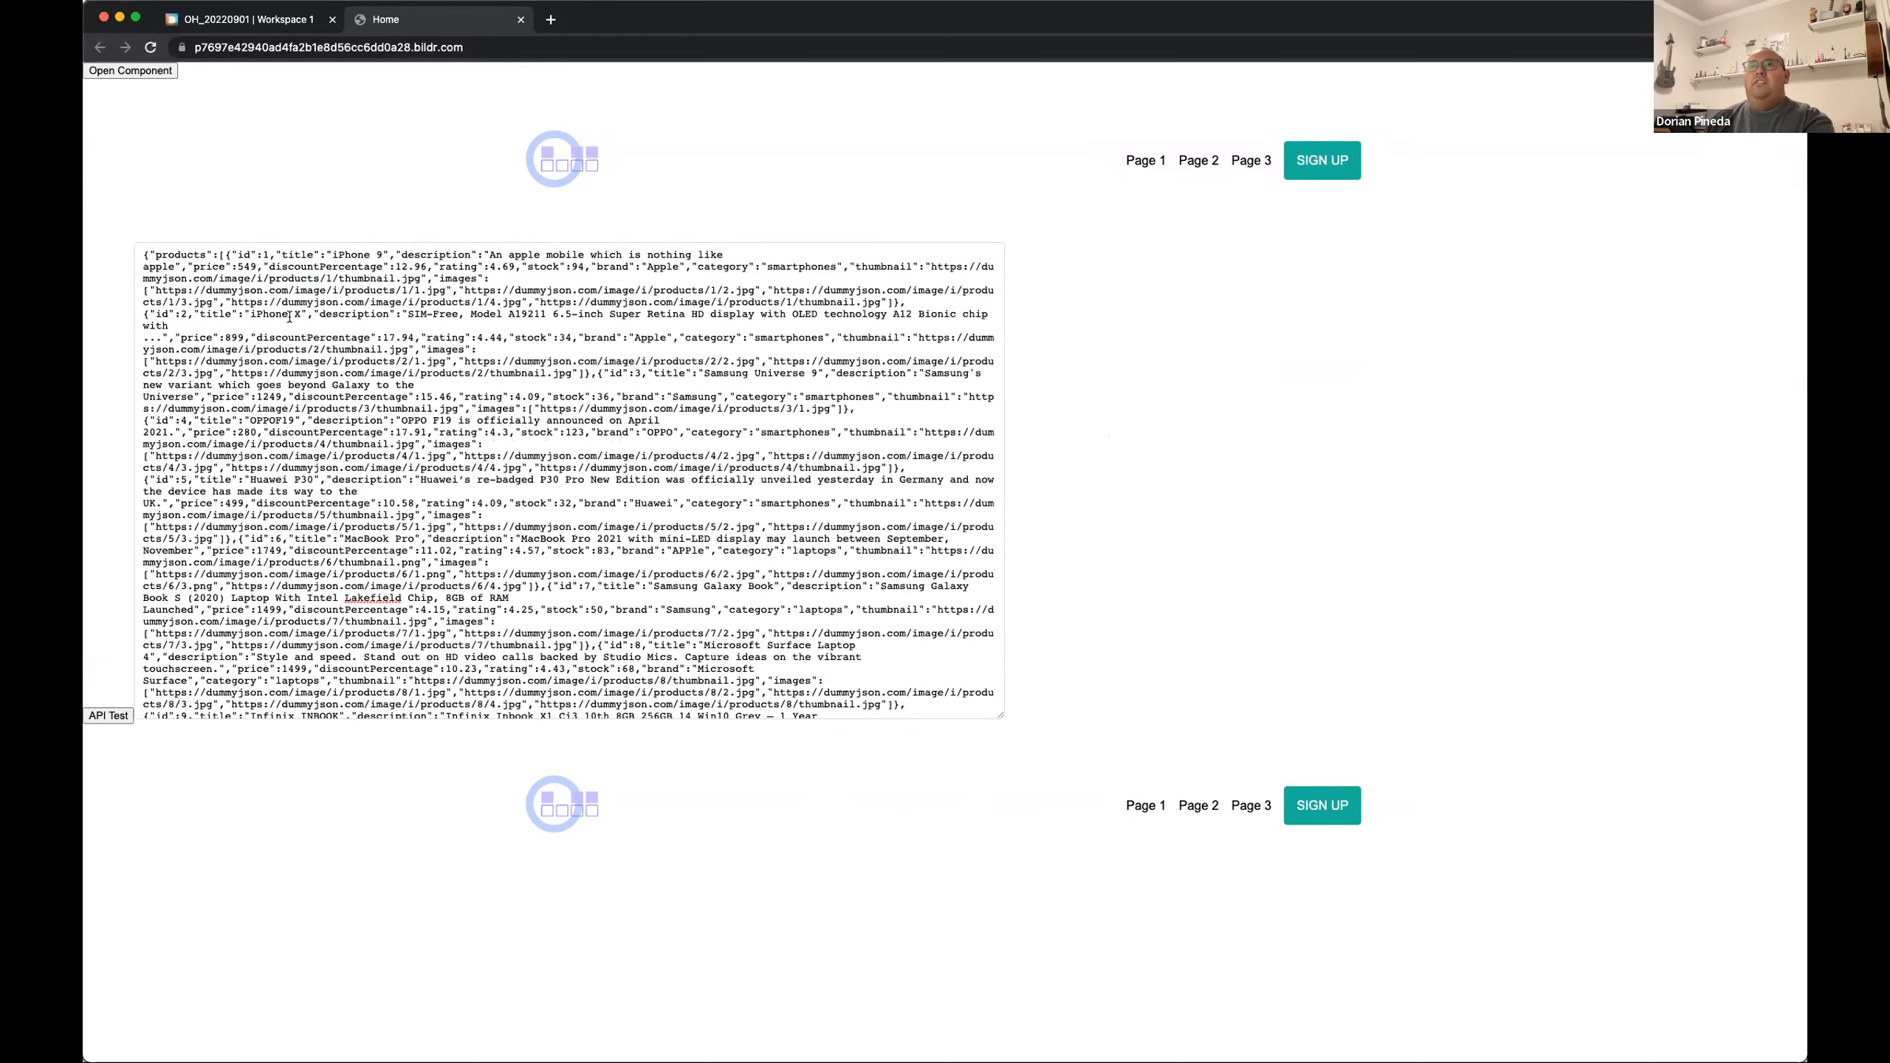
double_click(182, 255)
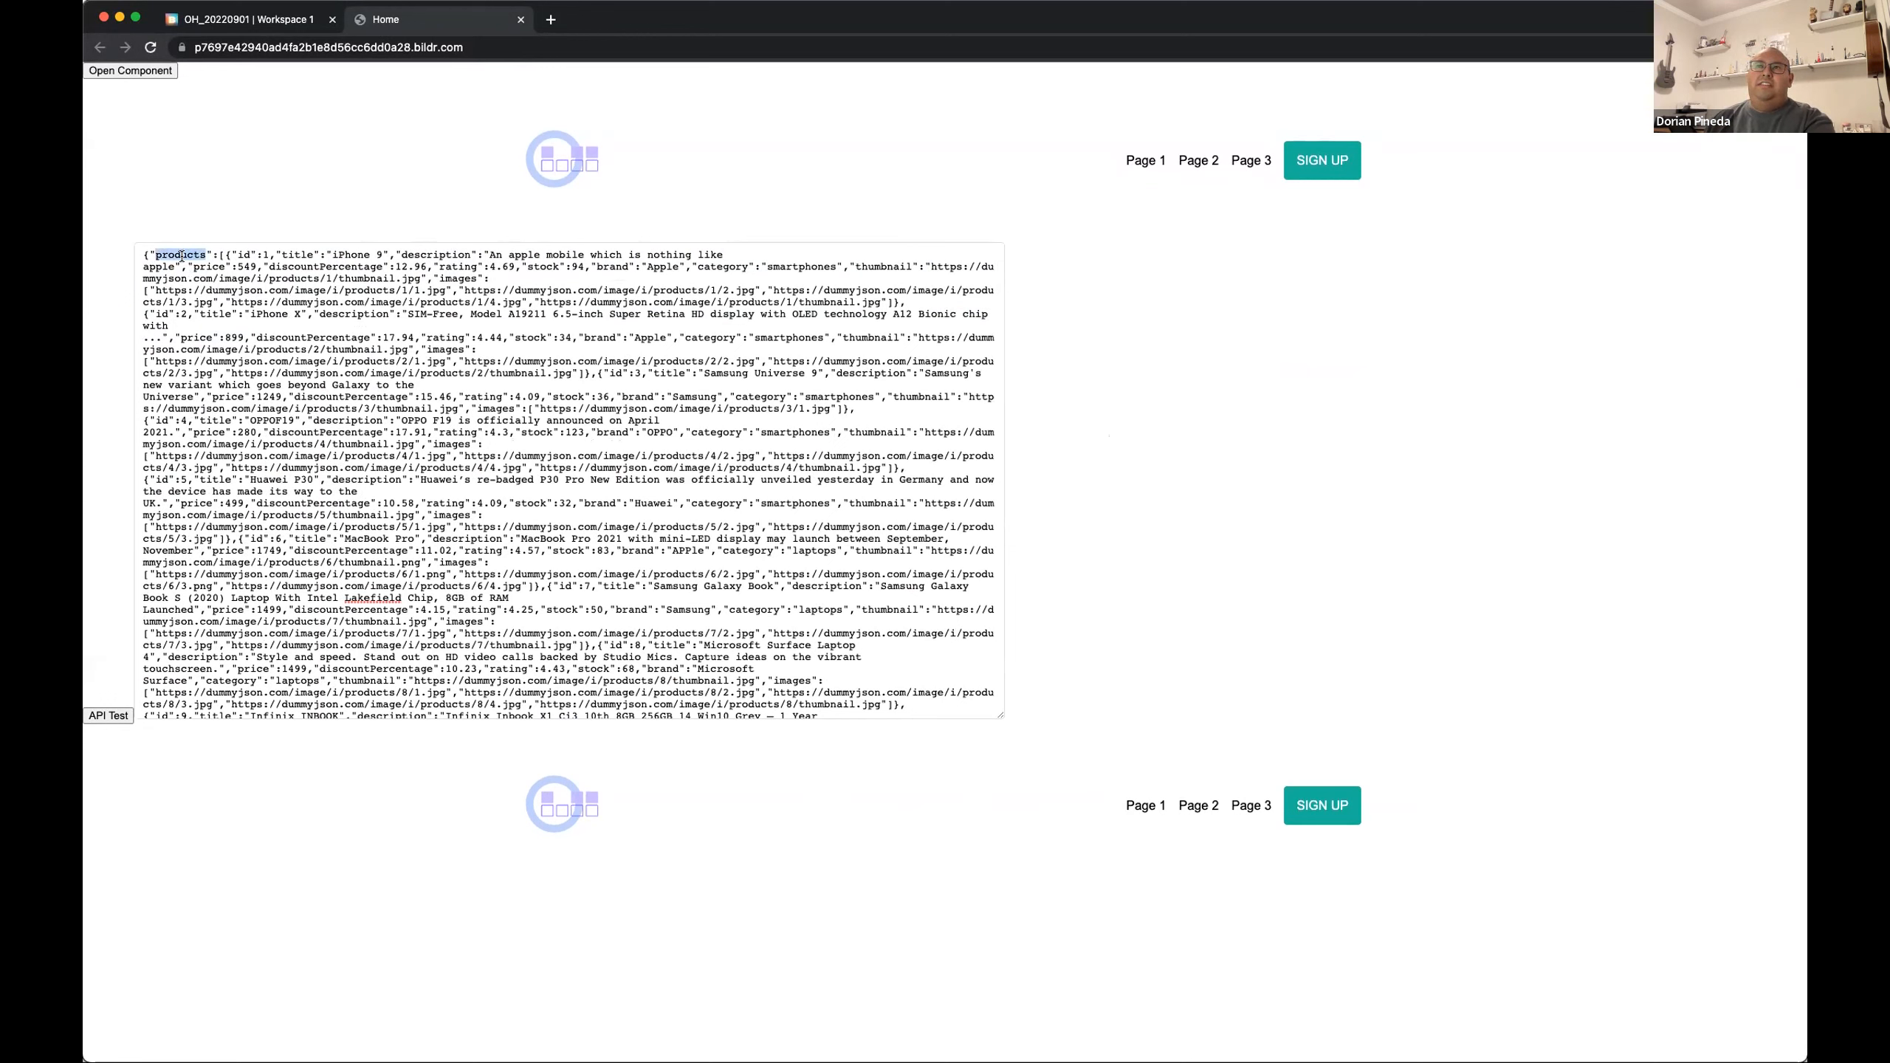
left_click(226, 254)
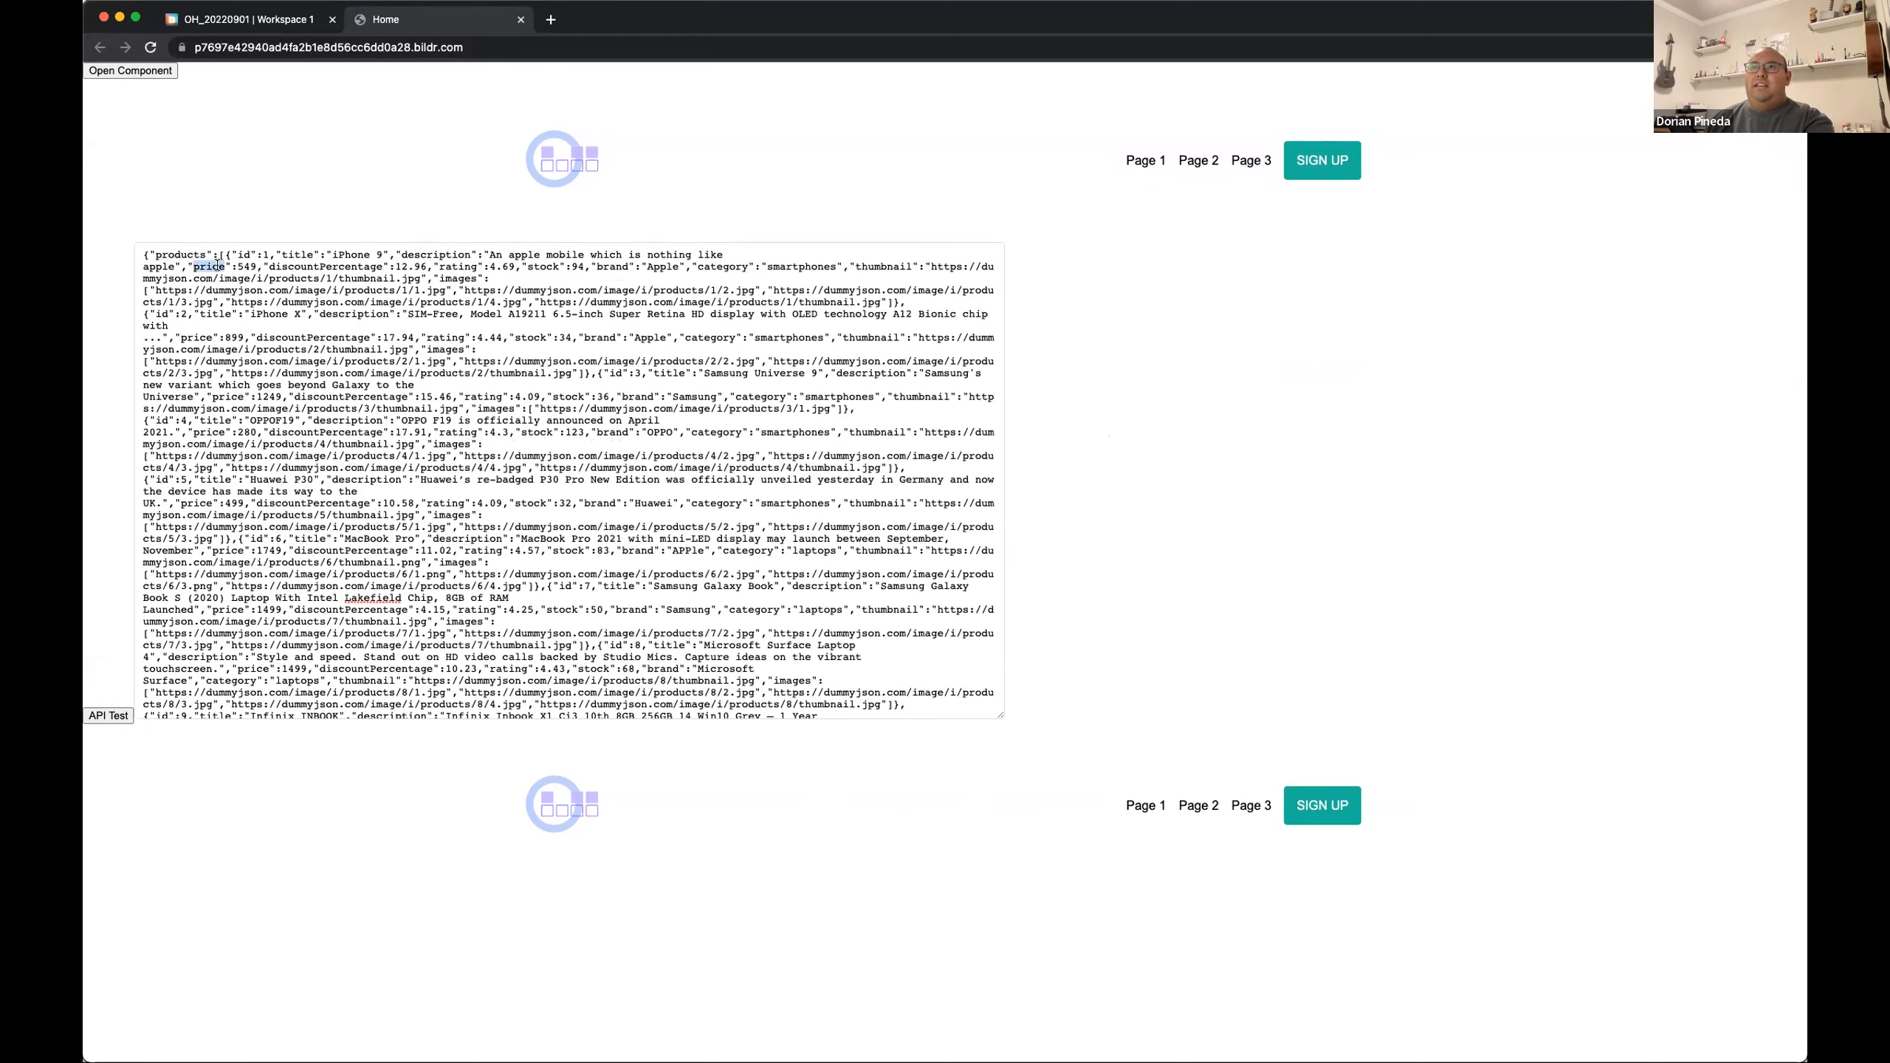
triple_click(223, 267)
left_click(242, 276)
left_click_drag(214, 254, 241, 303)
scroll(321, 419, "down", 10)
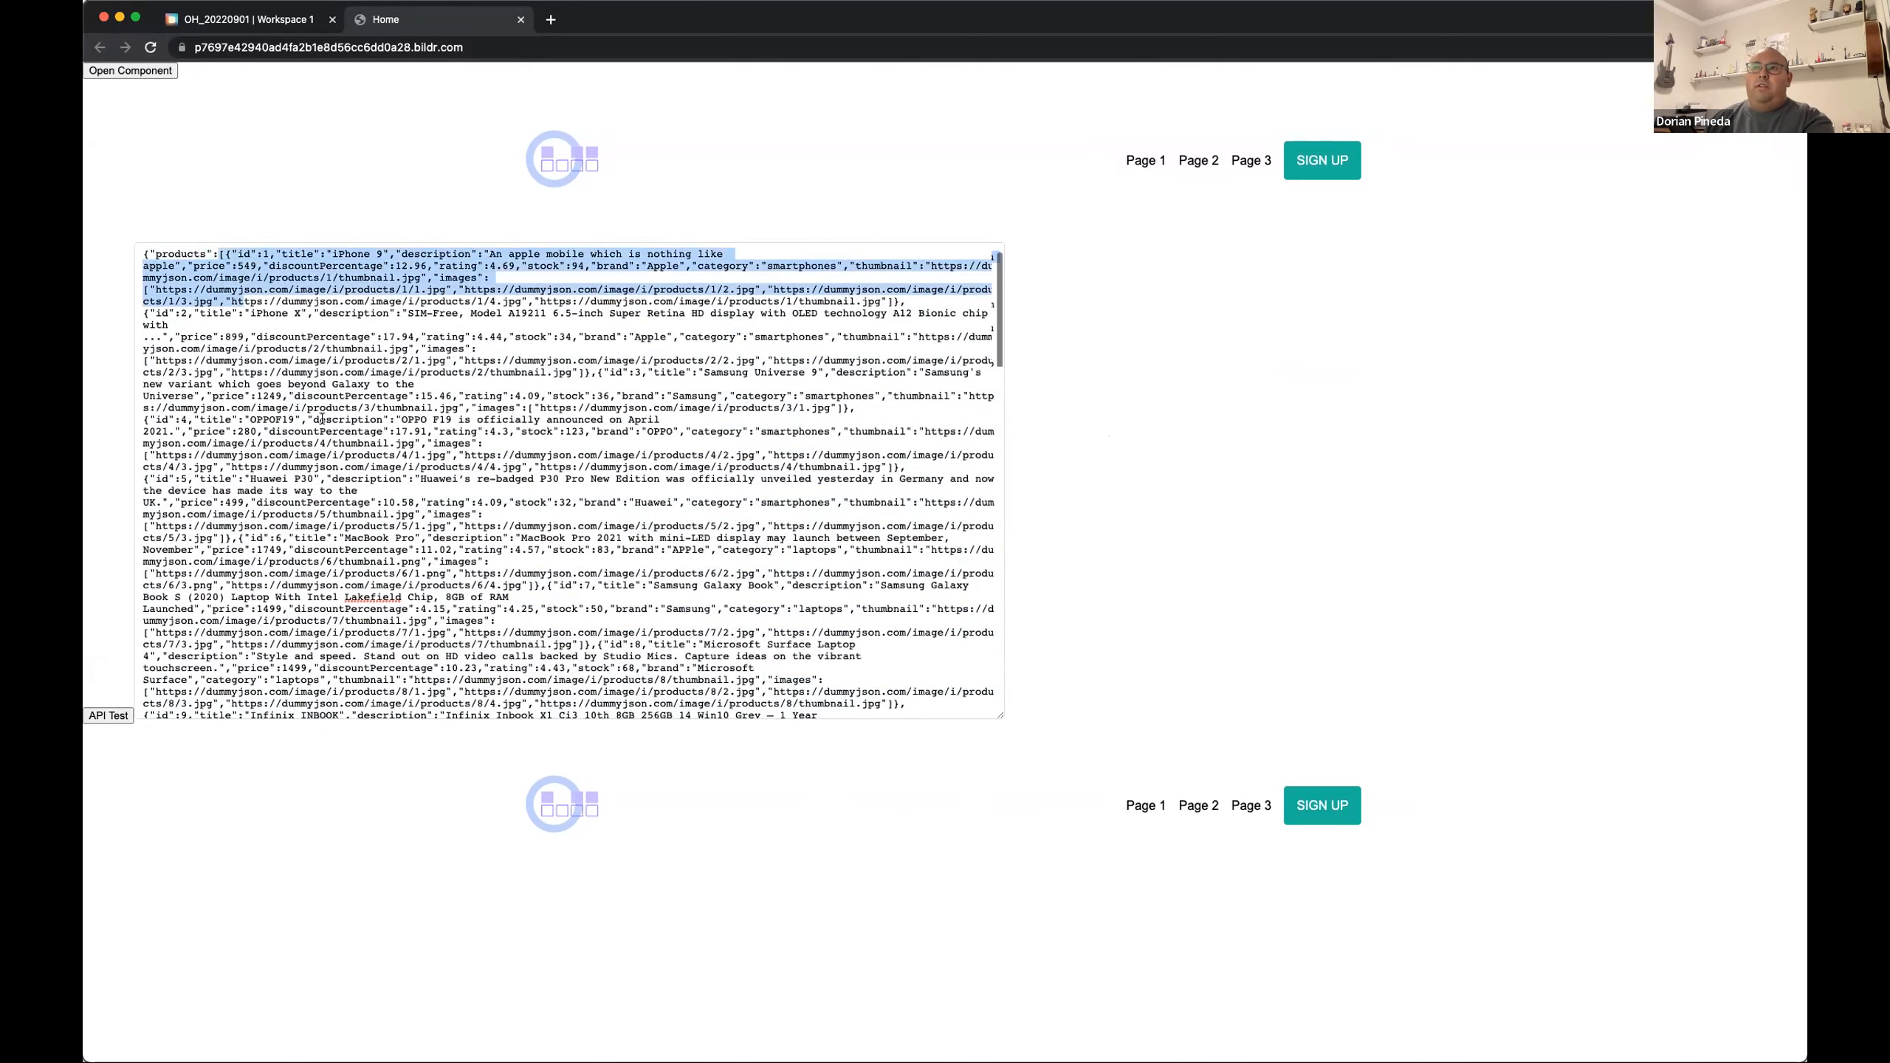
scroll(321, 418, "down", 10)
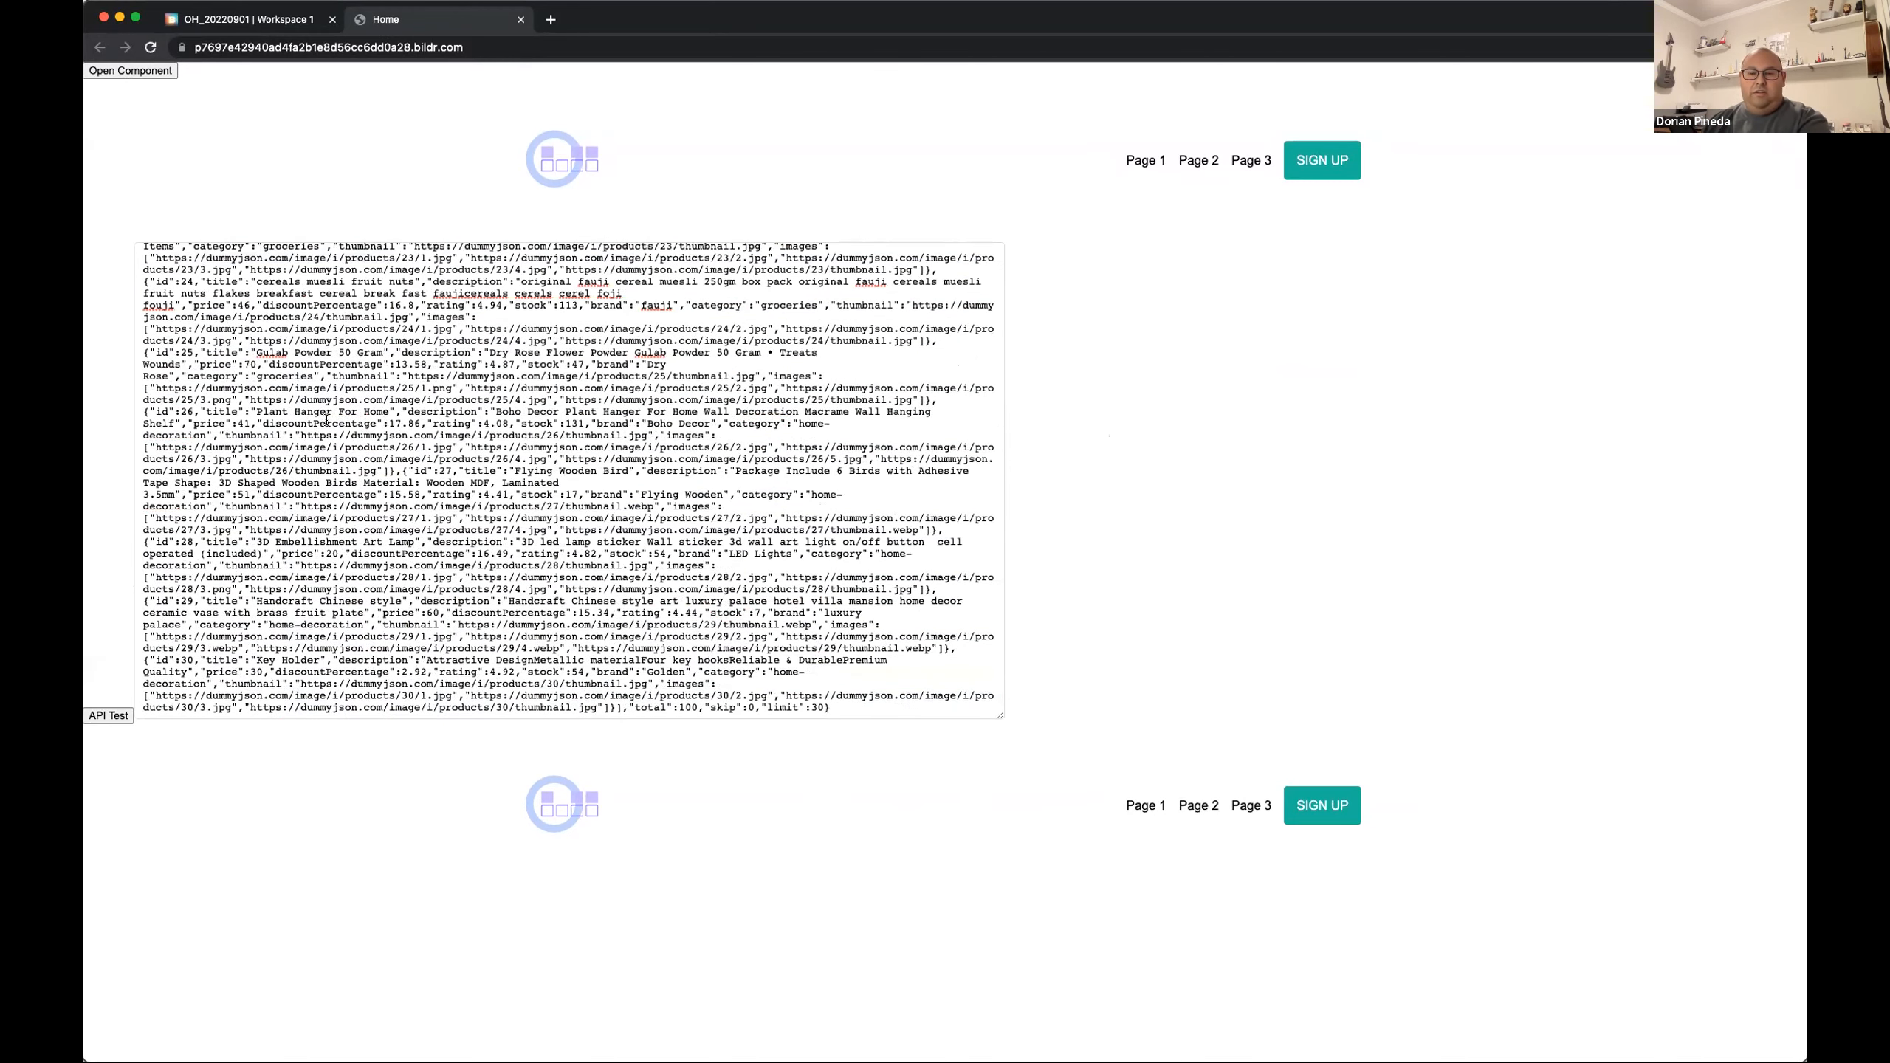
scroll(569, 479, "up", 15)
Step: Back in the Bildr studio, add a Grid List element to the Home page below the multi-line text area
left_click(284, 20)
left_click(894, 113)
type("grid")
left_click_drag(702, 301, 258, 287)
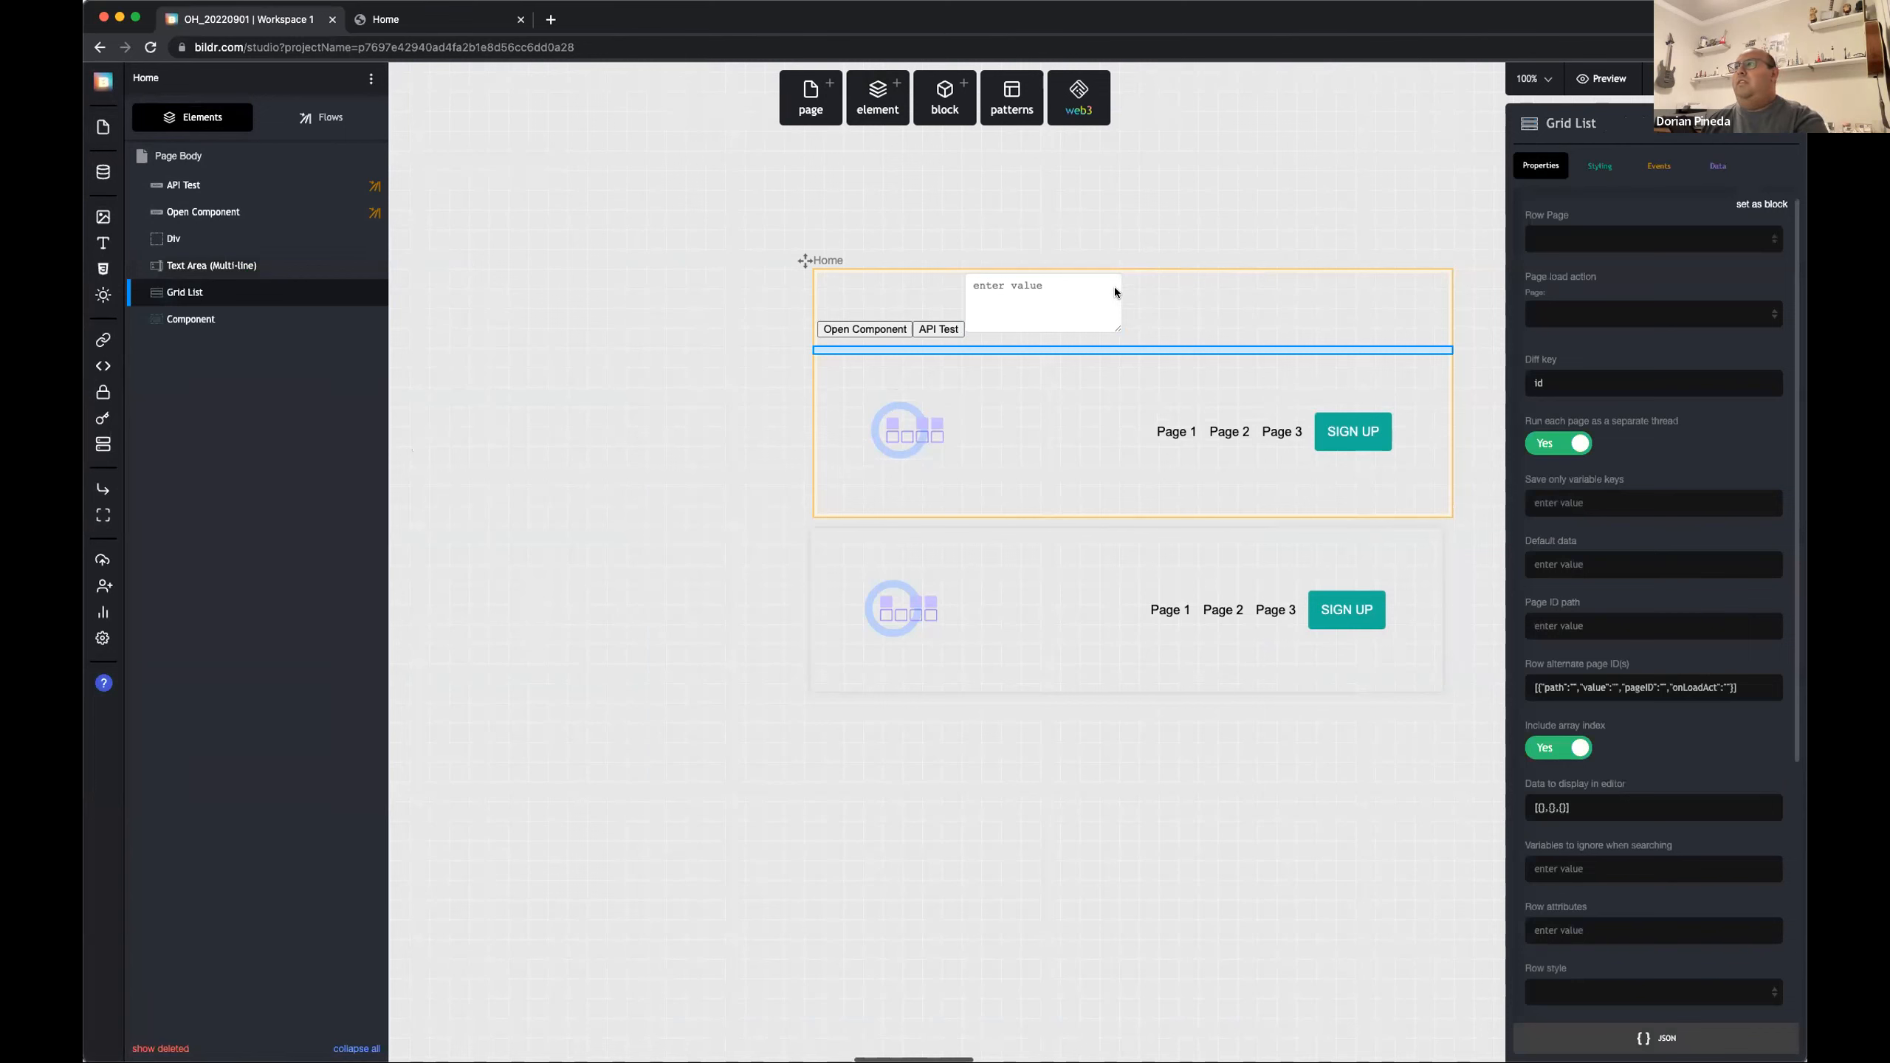
Step: Change the API Test button's display text to "Set Value into Grid"
left_click(940, 330)
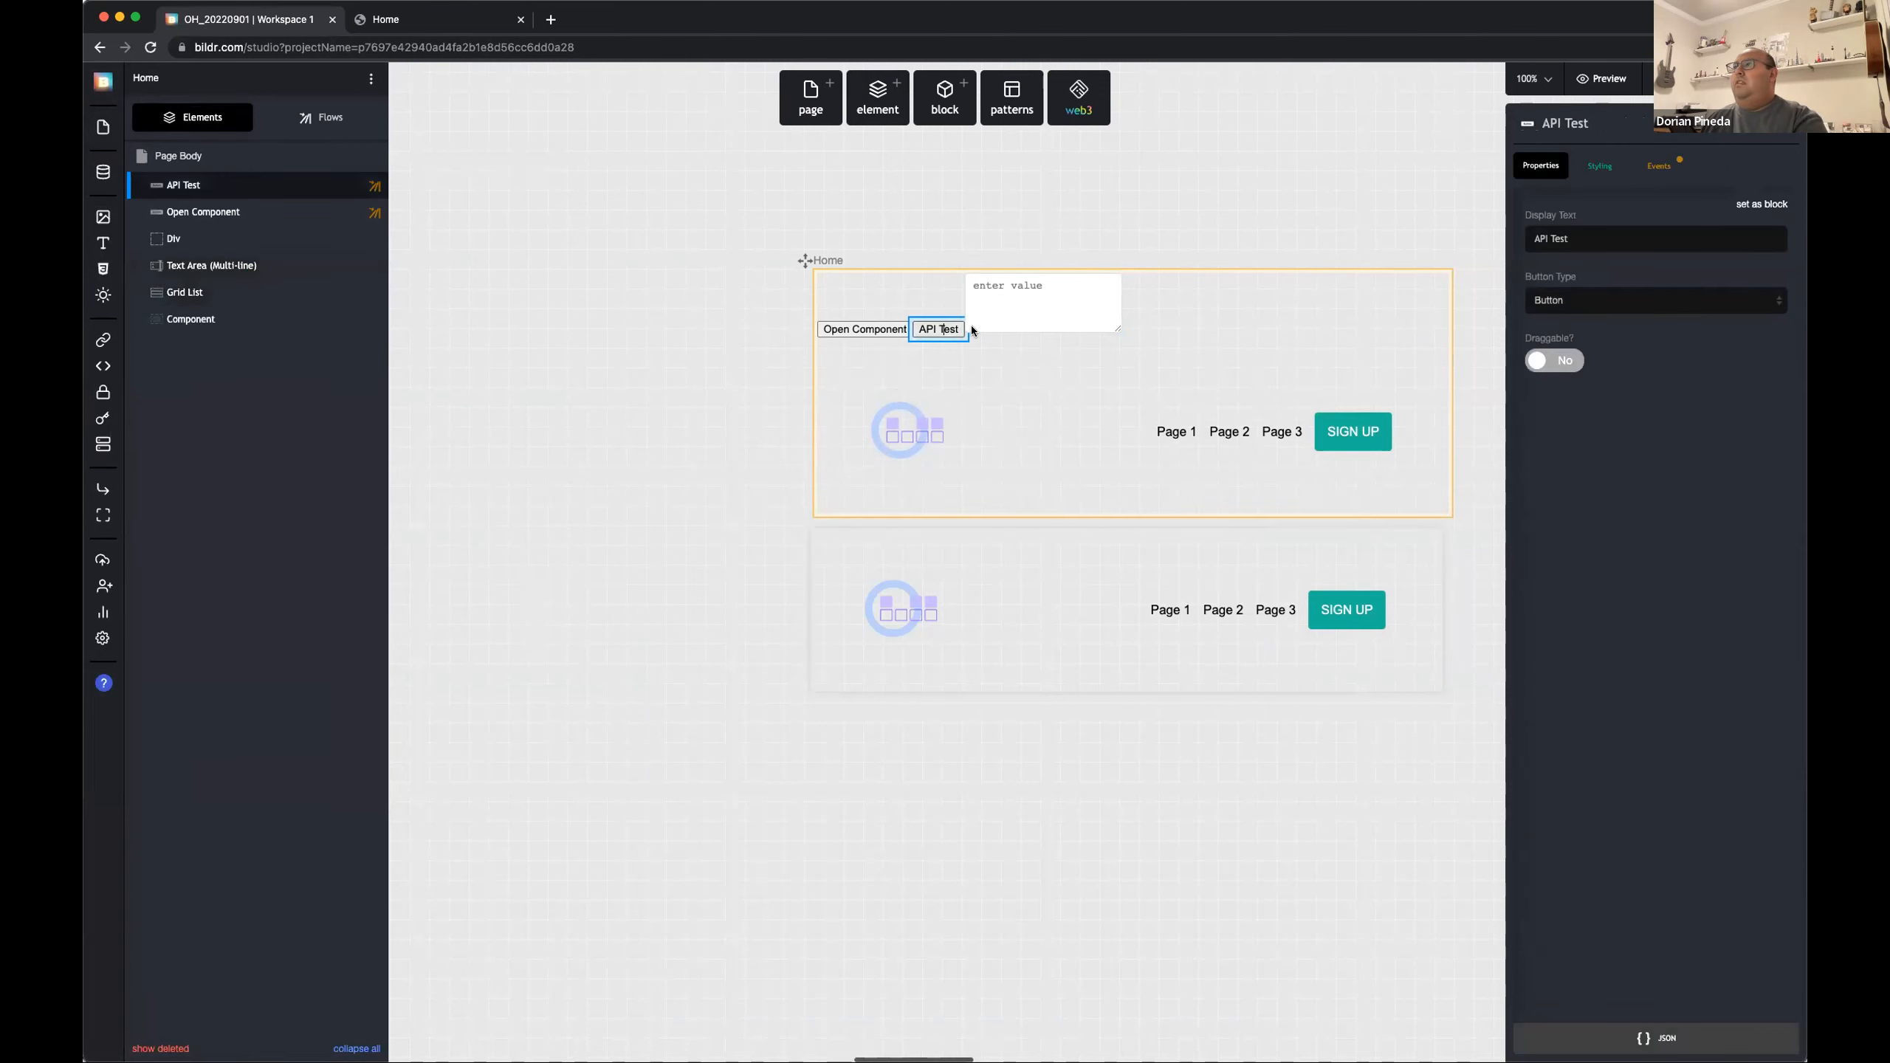
triple_click(1592, 241)
type("Set V")
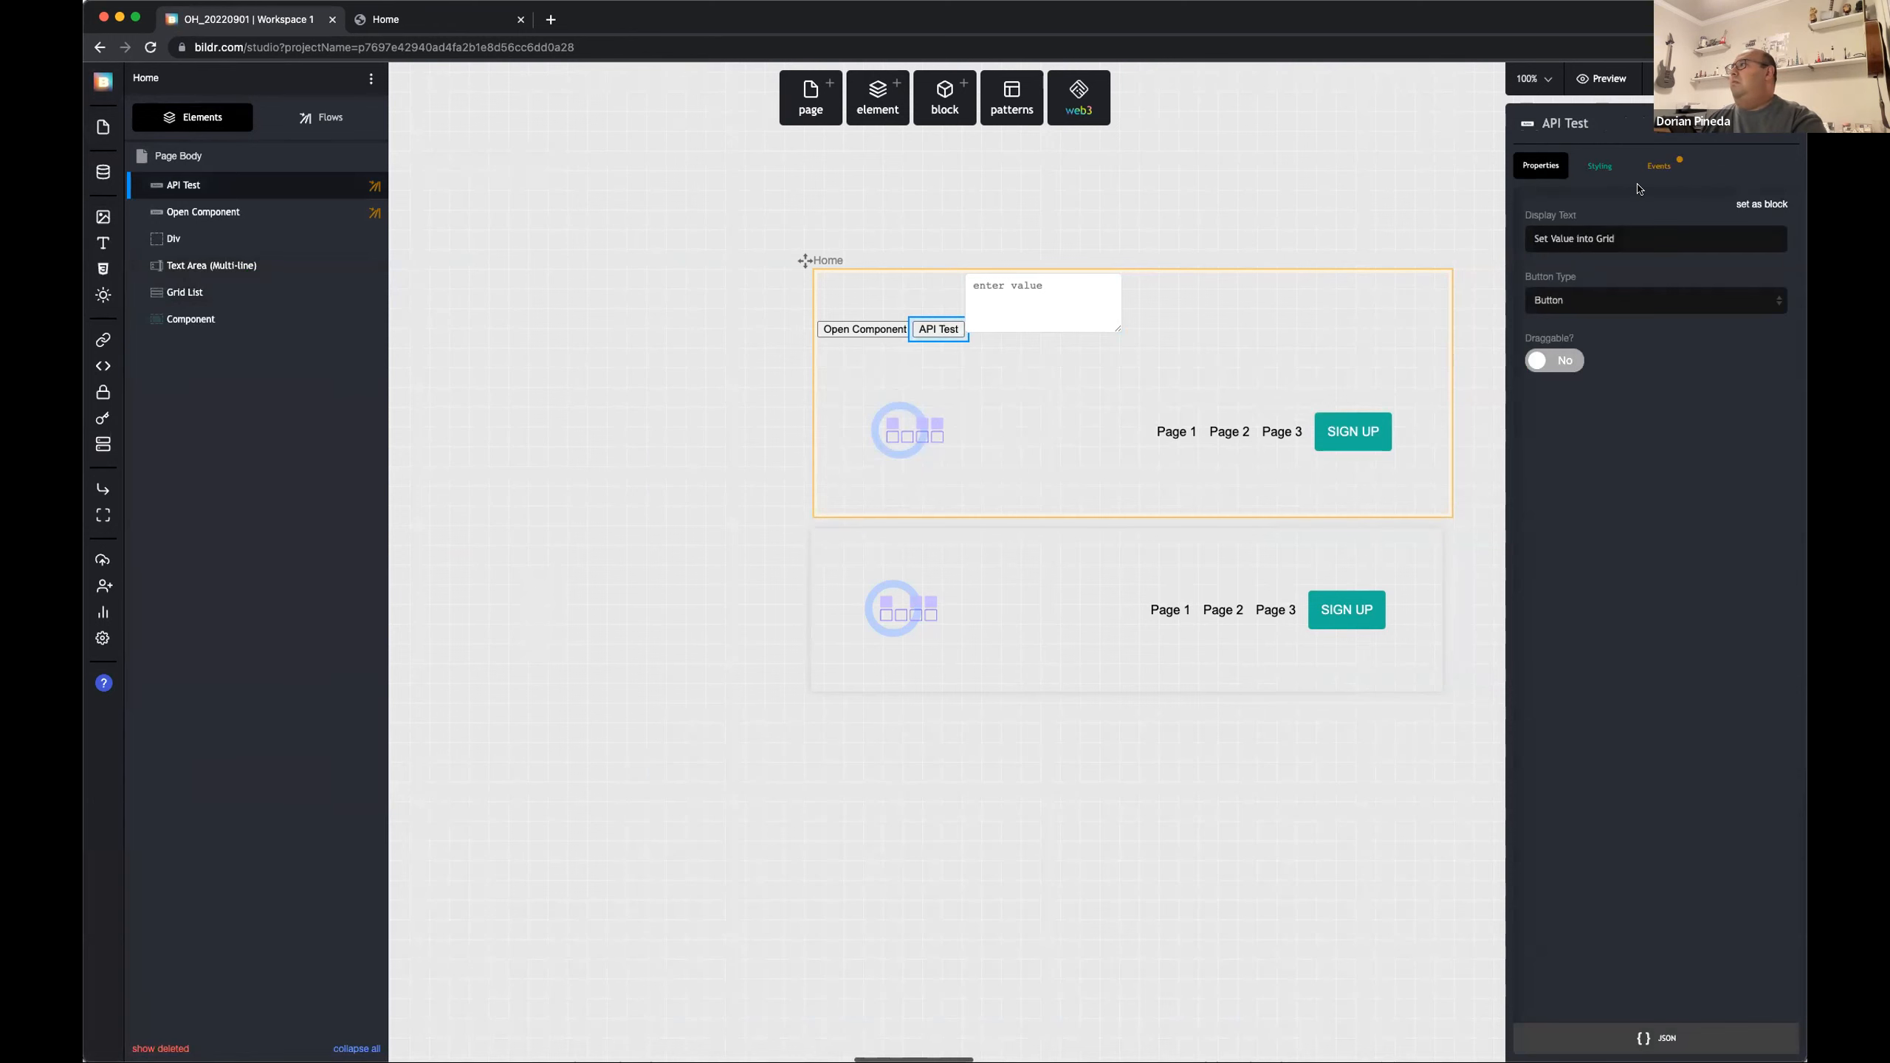
Step: Open the flow attached to the button's click event and rename it "Set Value"
left_click(1660, 166)
left_click(1777, 256)
triple_click(1540, 127)
type("Set Value")
key("Return")
Step: Delete the API Call action from the Set Value flow and search the available actions for "set valu"
left_click(1418, 212)
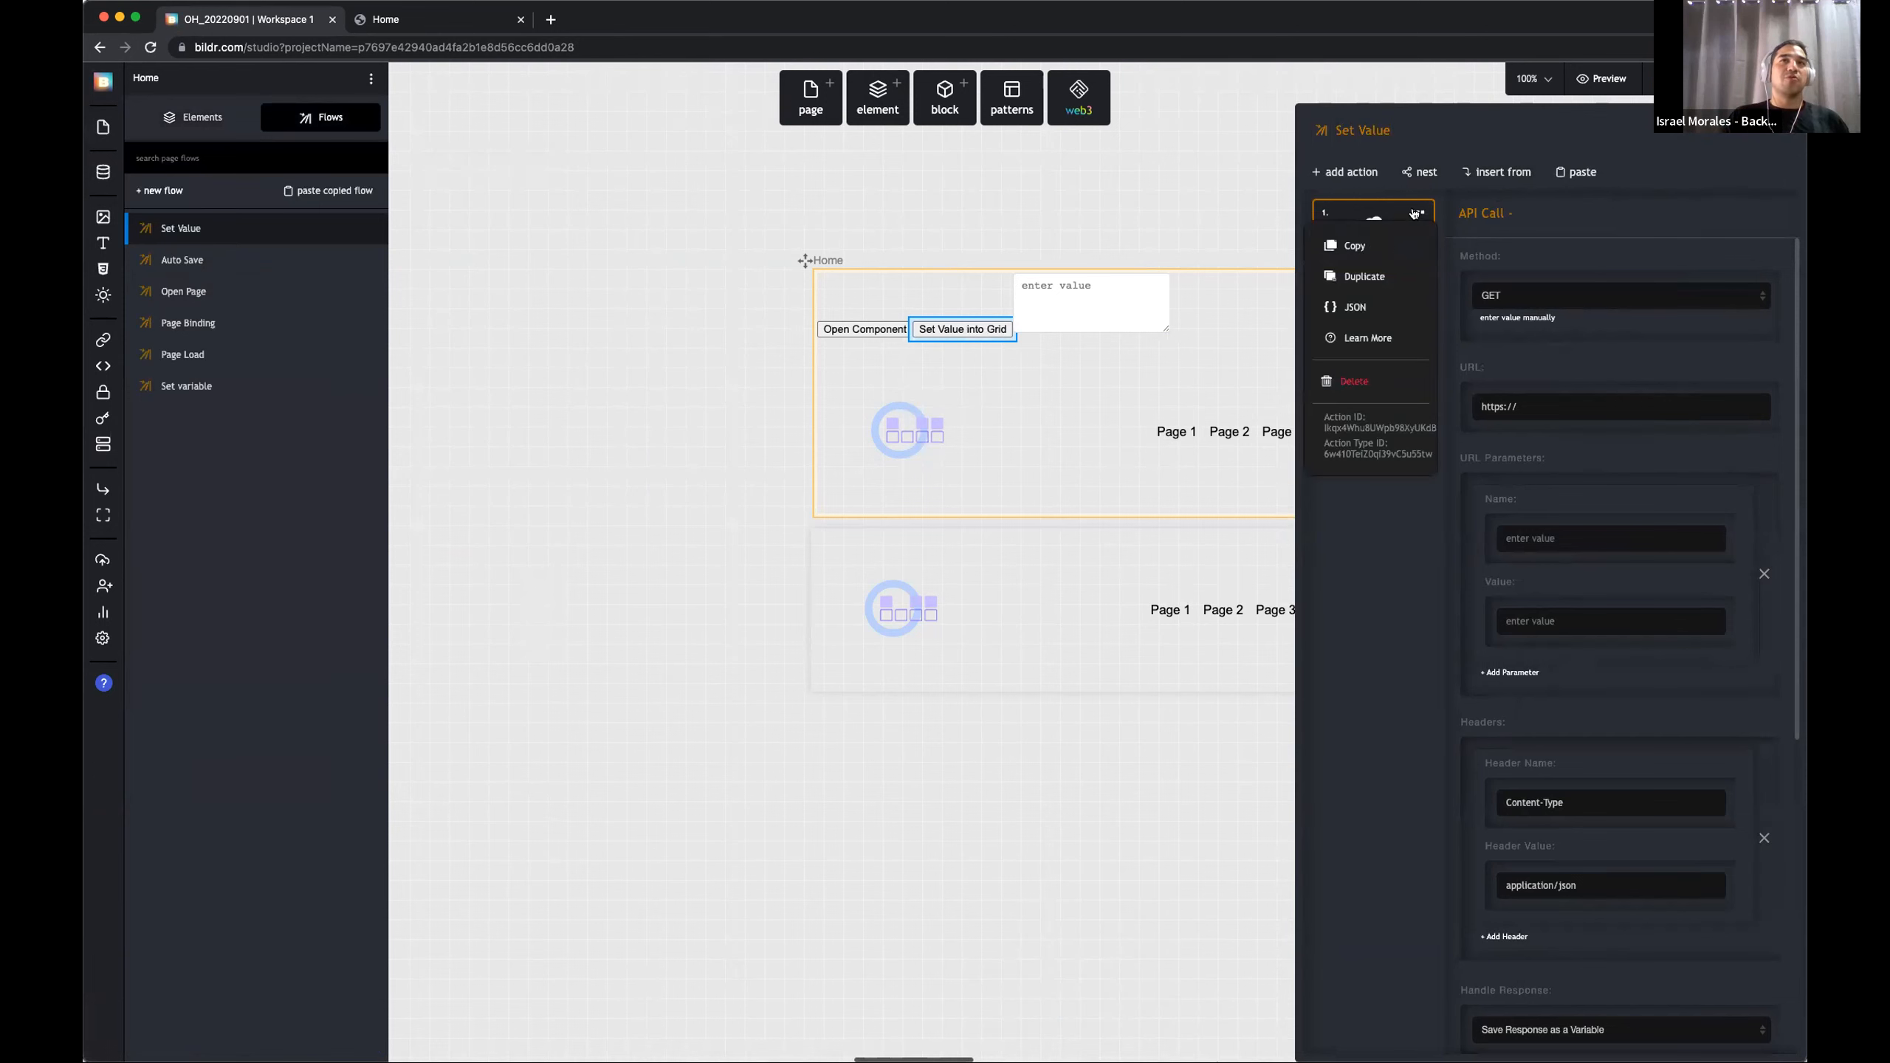
left_click(1350, 381)
left_click(1348, 172)
type("set valu")
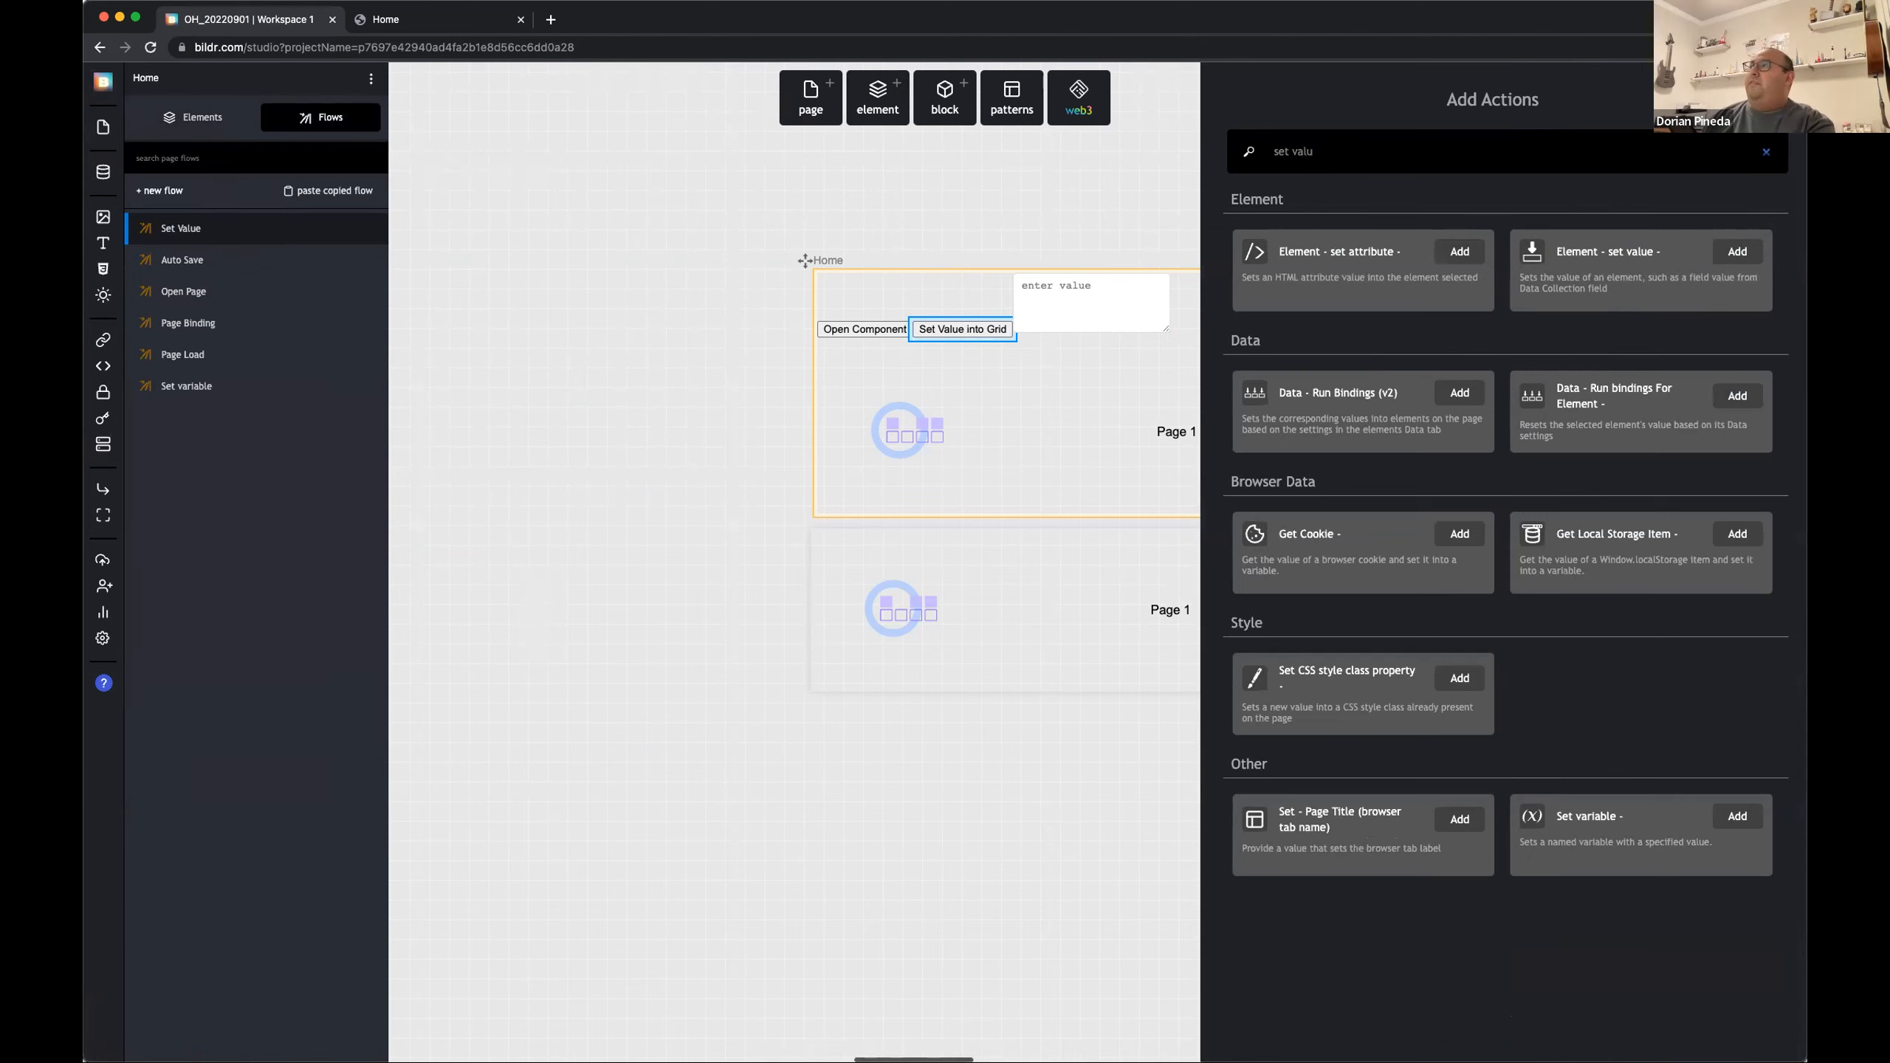
Step: Review the products JSON in the text area of the Home page's browser preview
left_click(443, 19)
key("super+a")
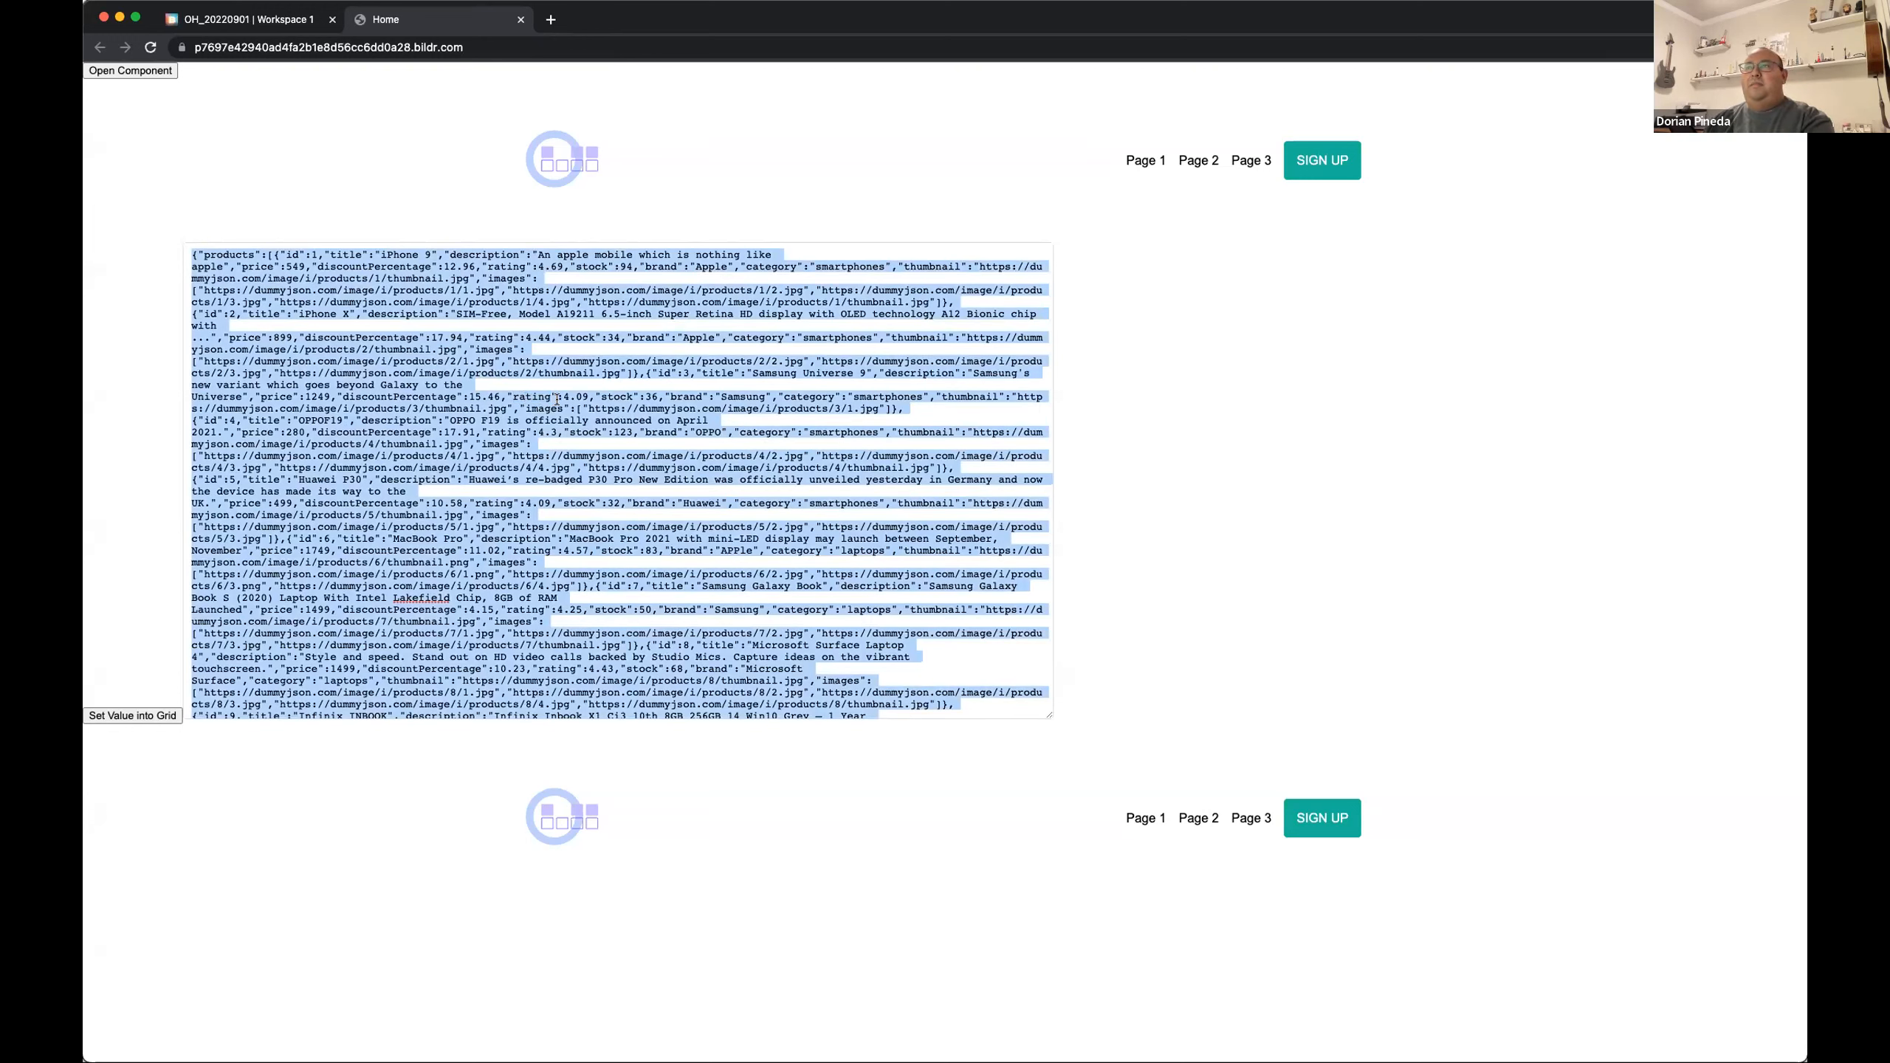
left_click(481, 409)
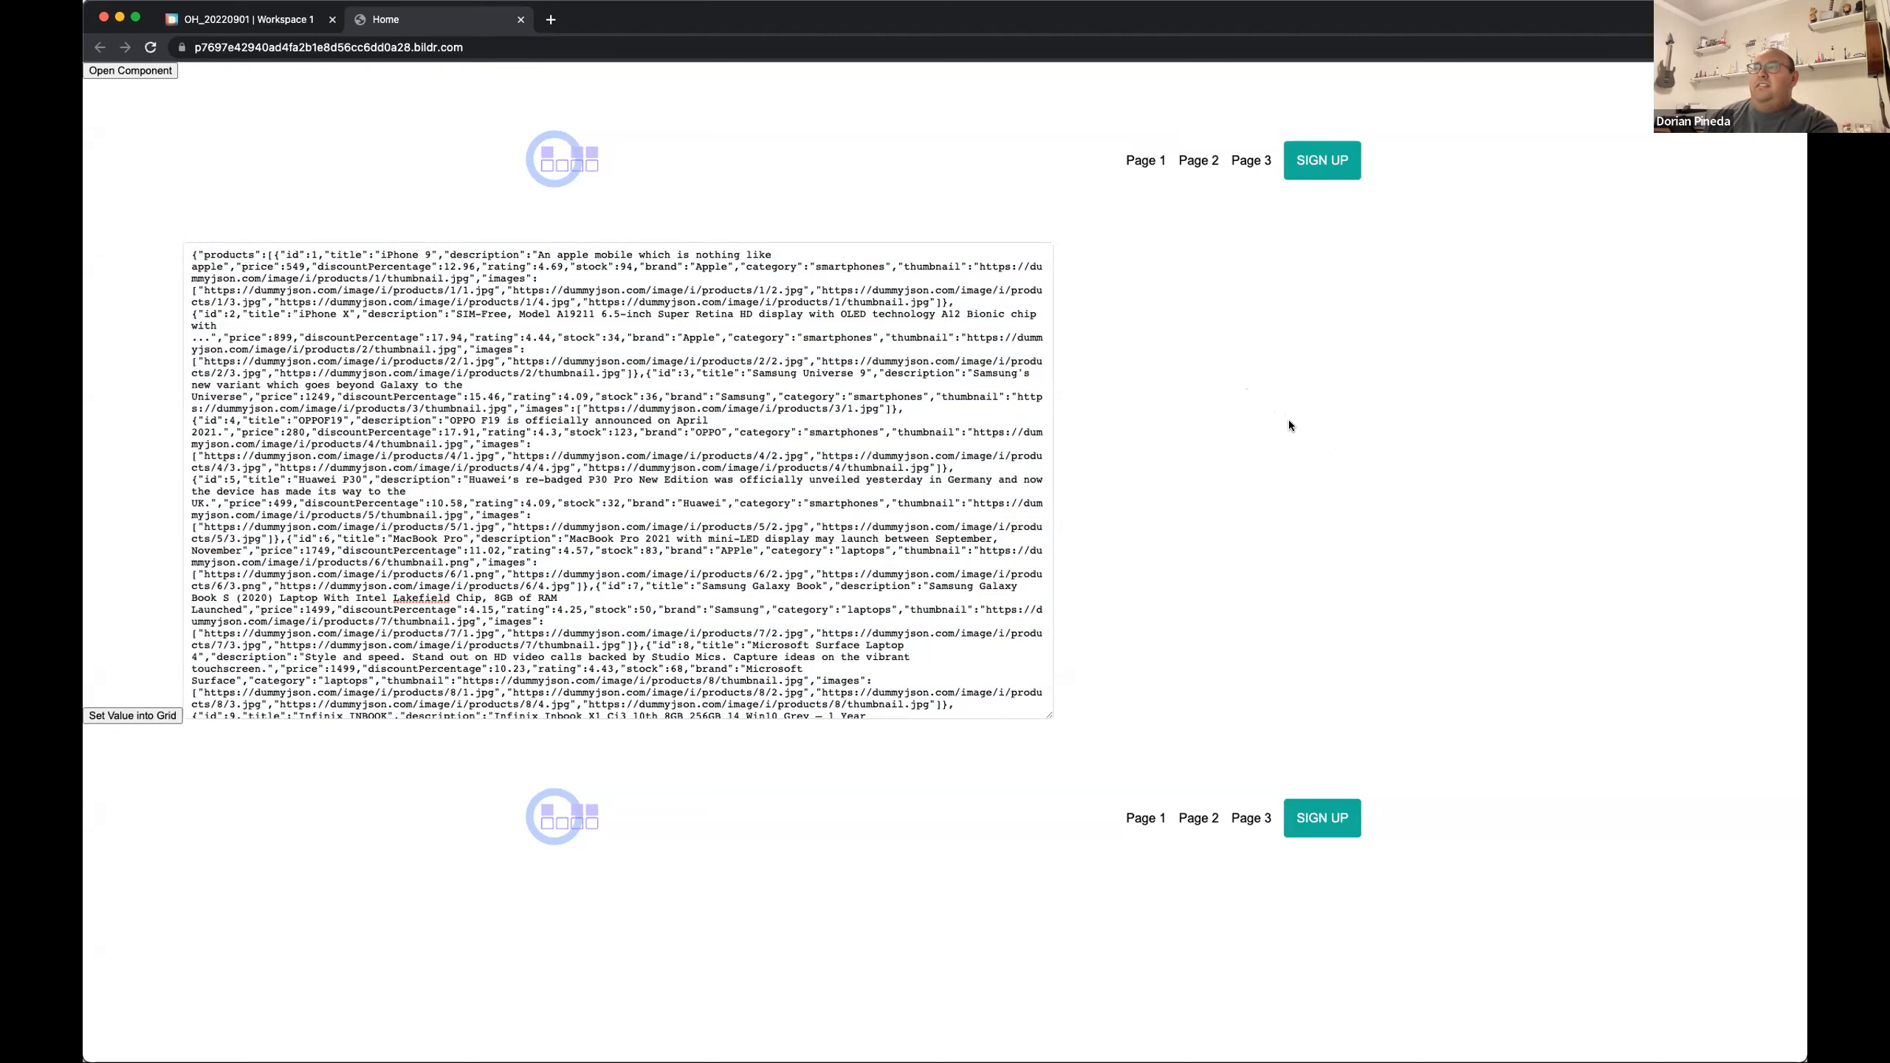
Step: Add an Element - set value action to the Set Value flow in the Bildr studio and target the Grid List
key("super+a")
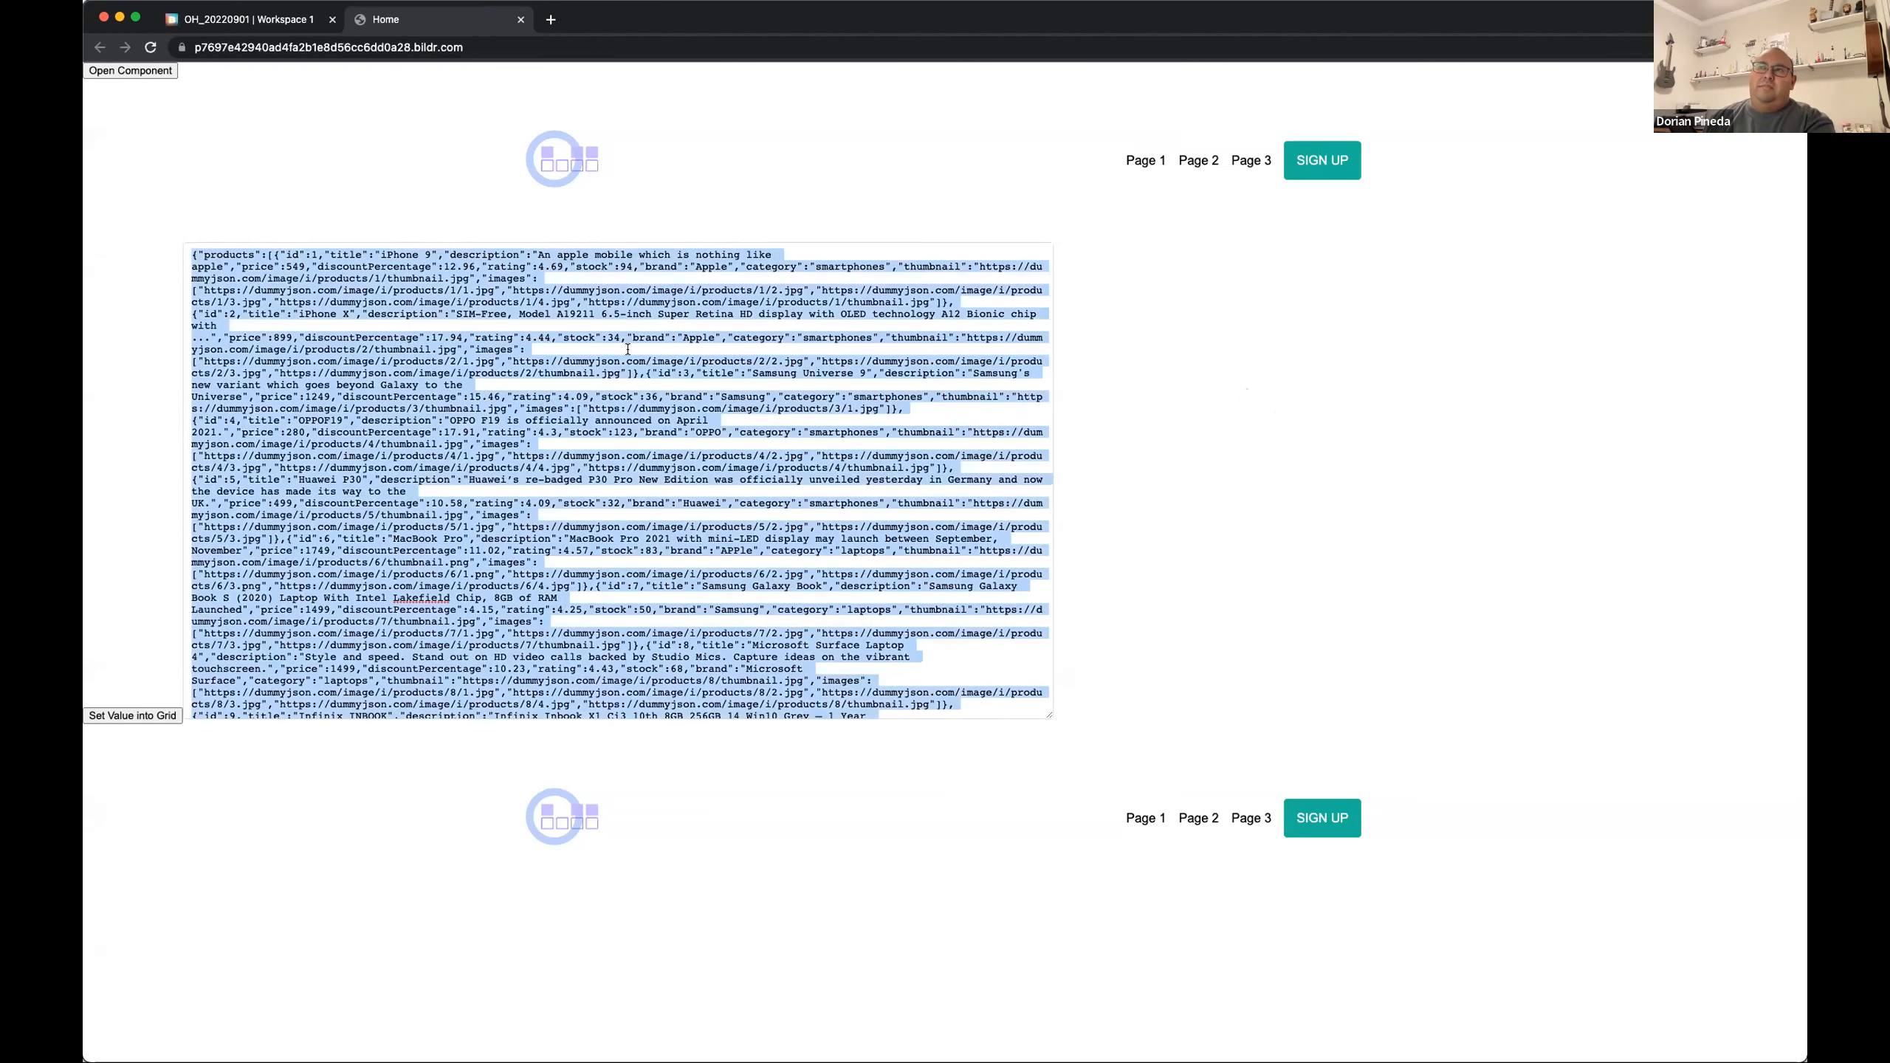
left_click(1252, 432)
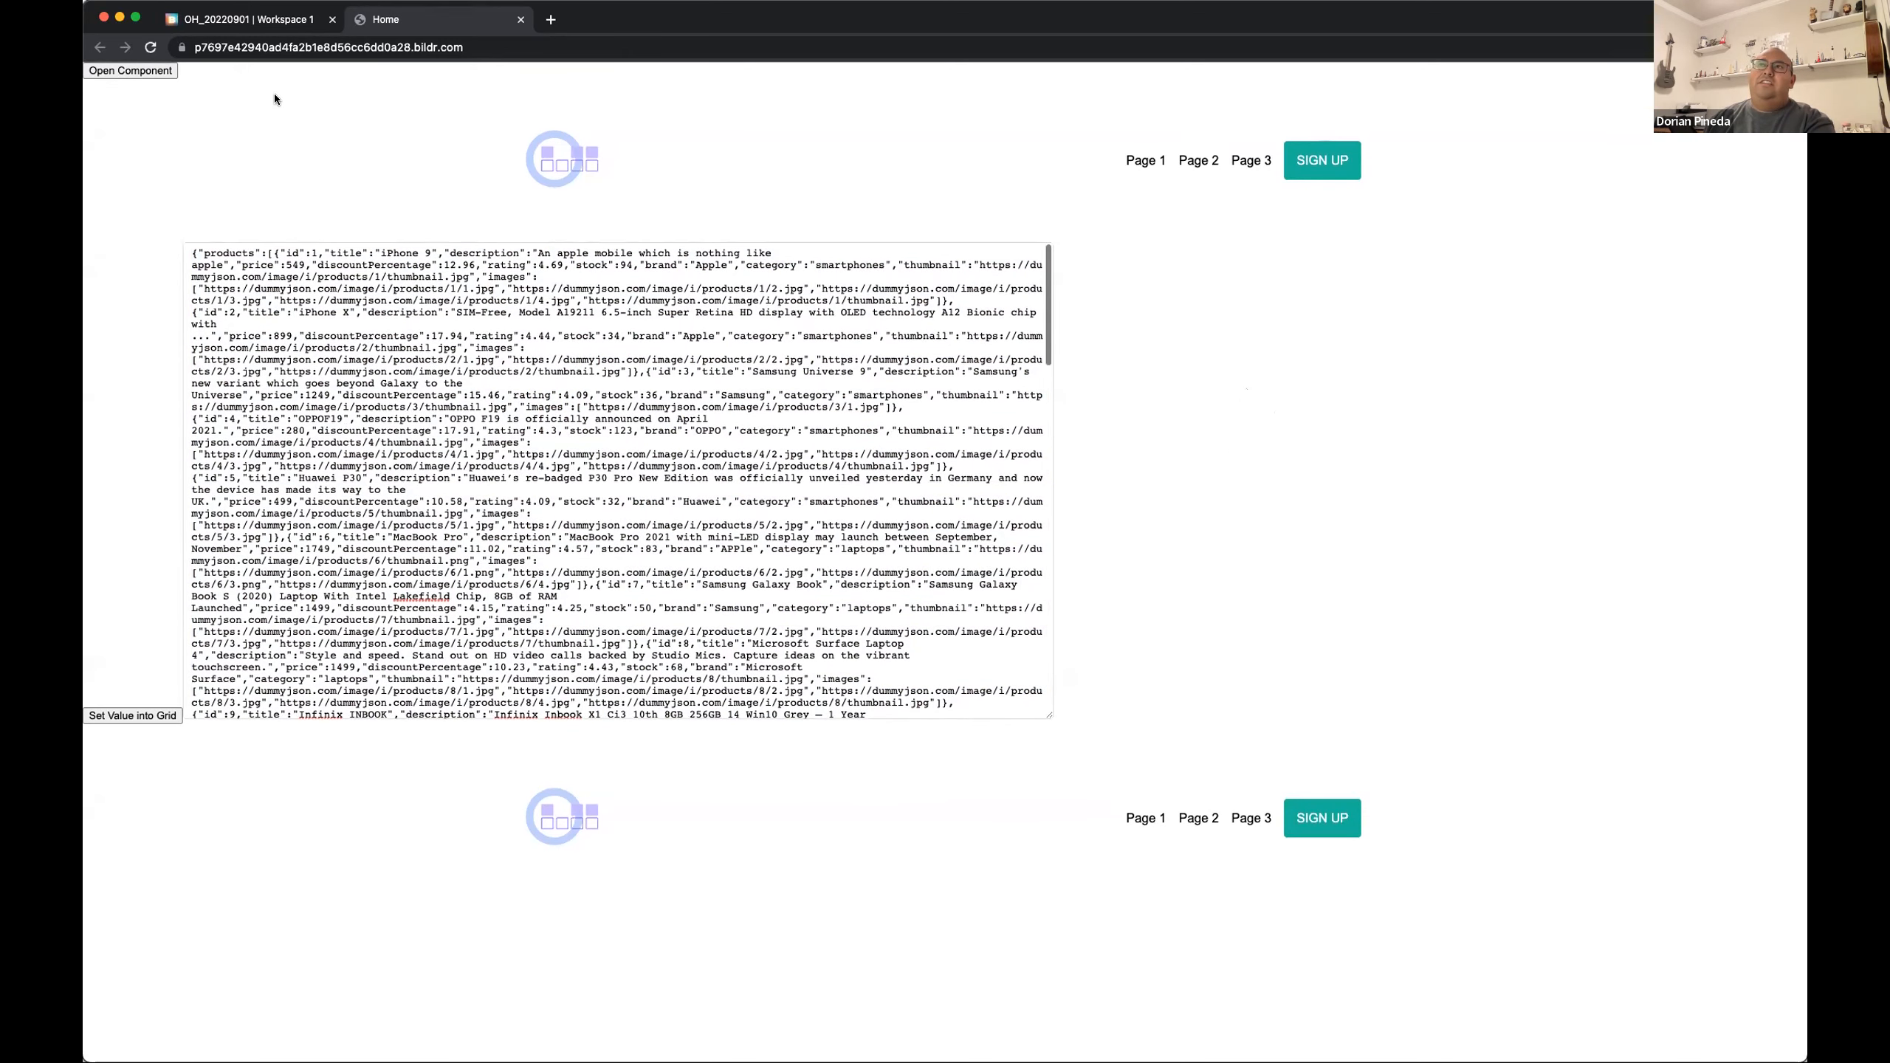
left_click(246, 19)
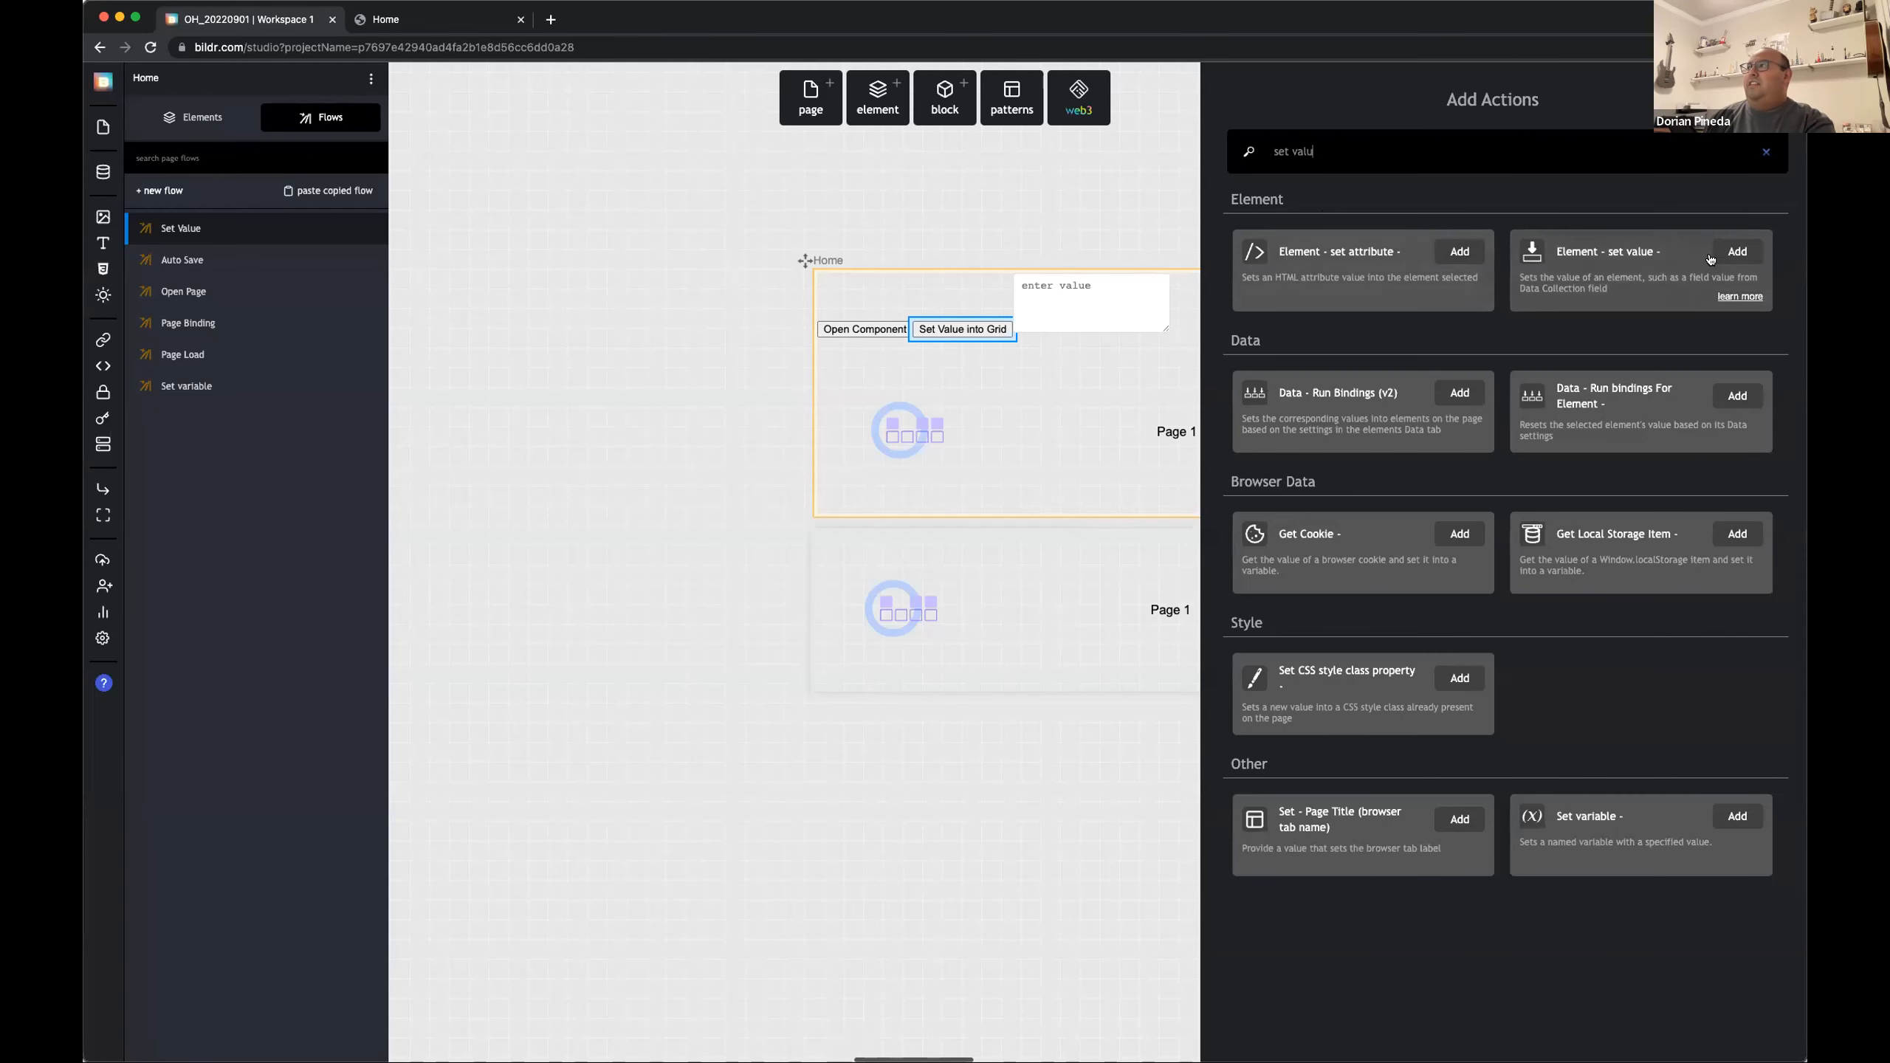
left_click(1737, 251)
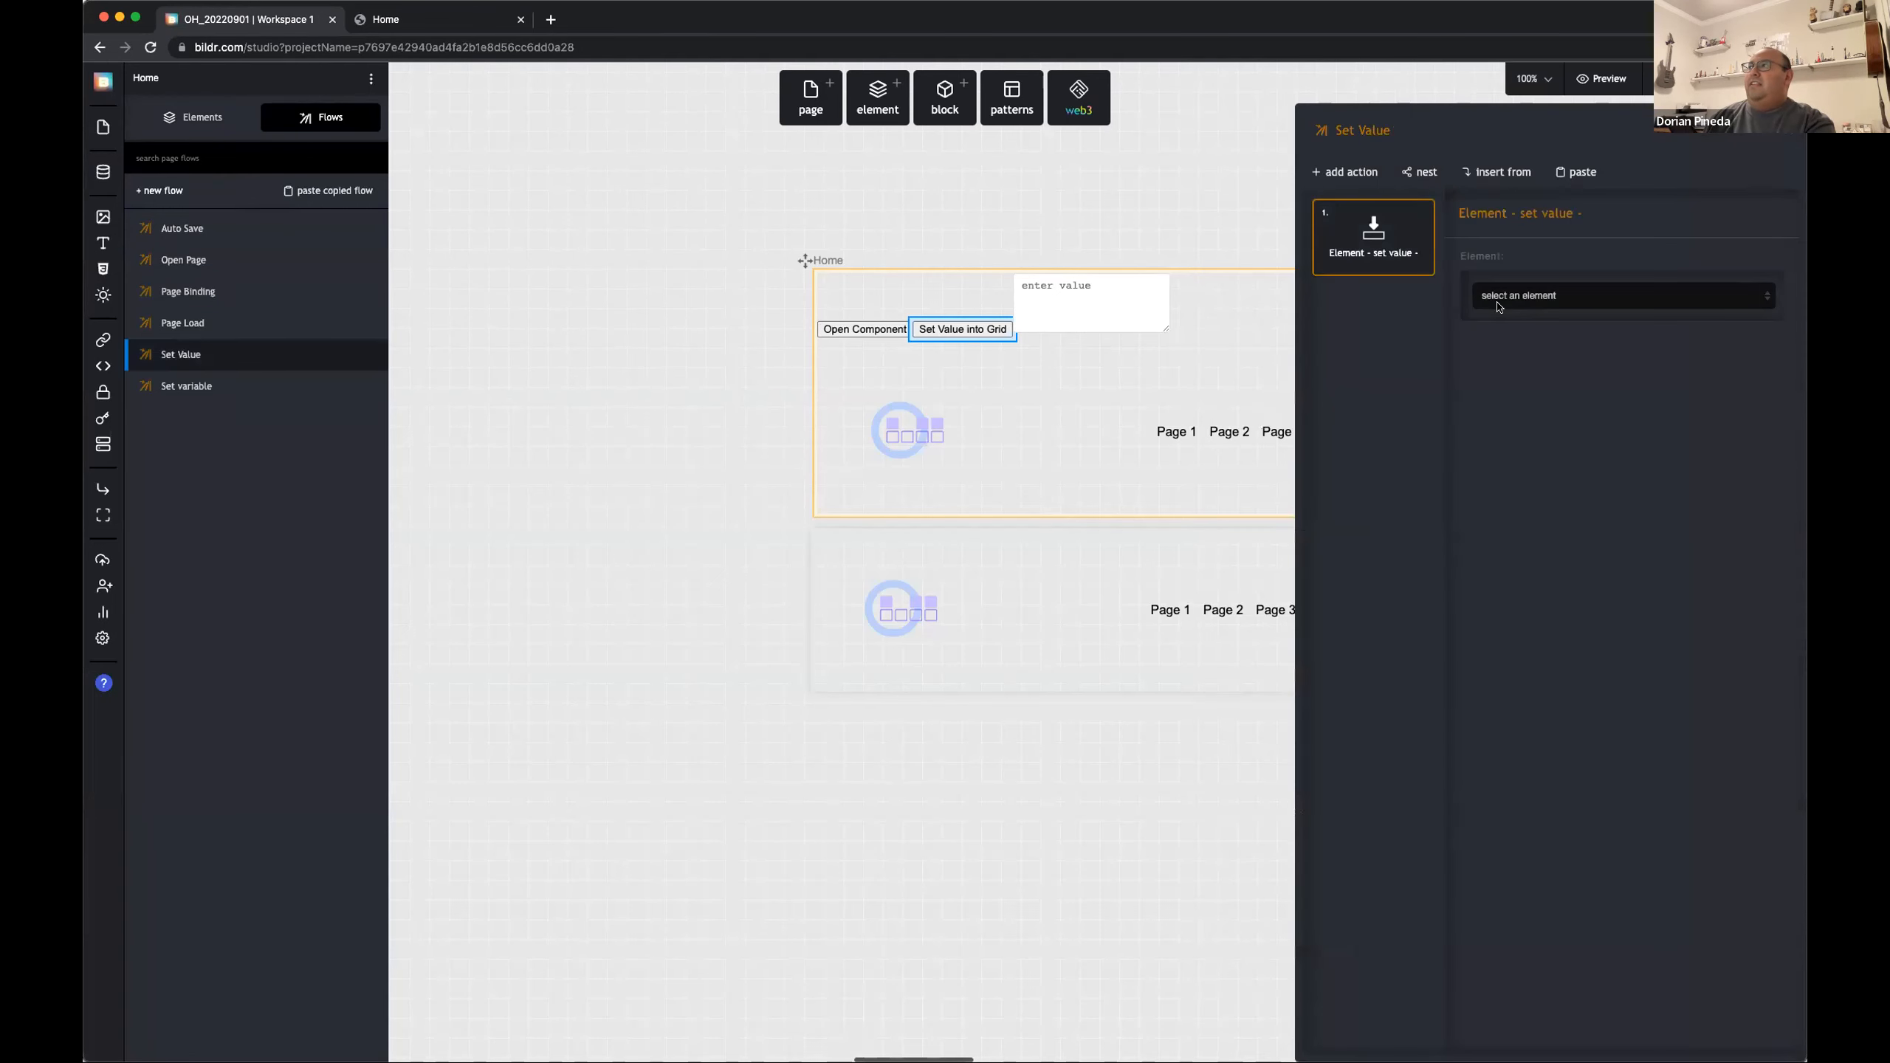
left_click(1599, 292)
left_click(1523, 453)
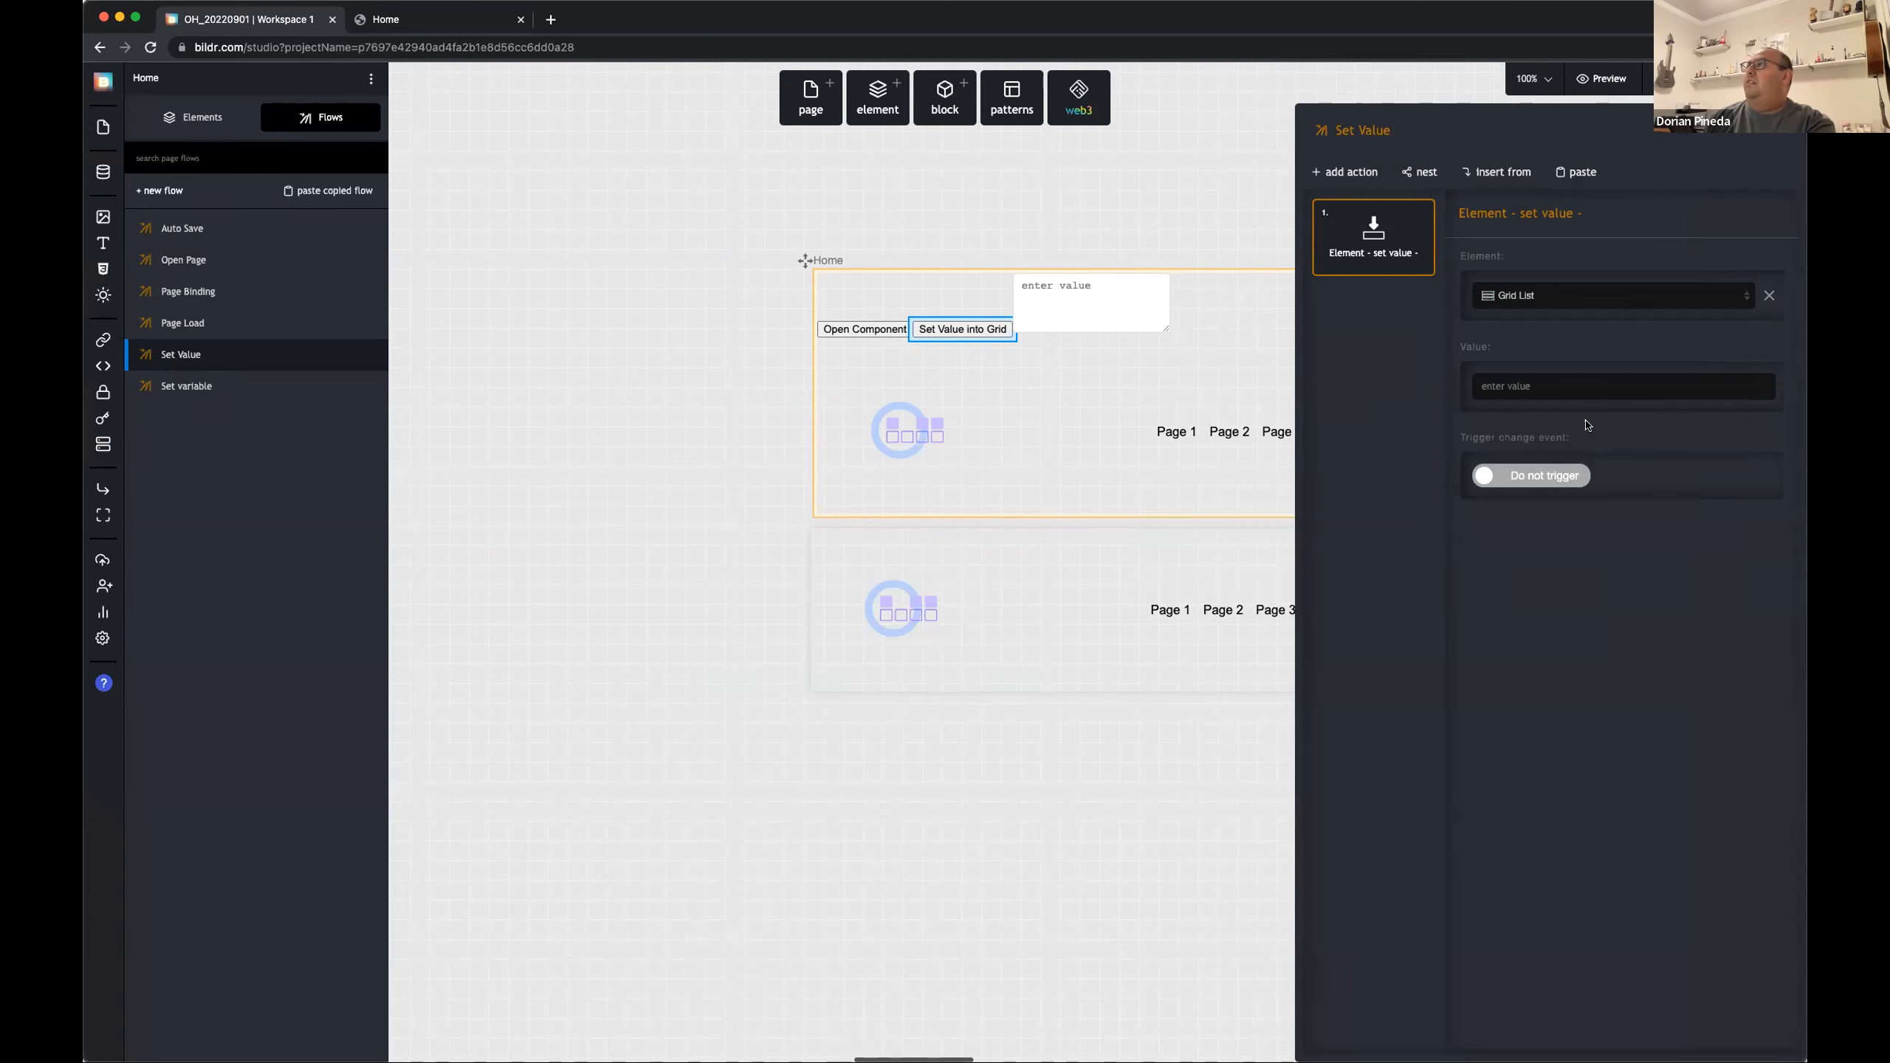
Step: Source the action's value from the Text Area (Multi-line) element's Value on the current page, with the path "products"
left_click(1746, 347)
left_click(1686, 430)
left_click(1585, 448)
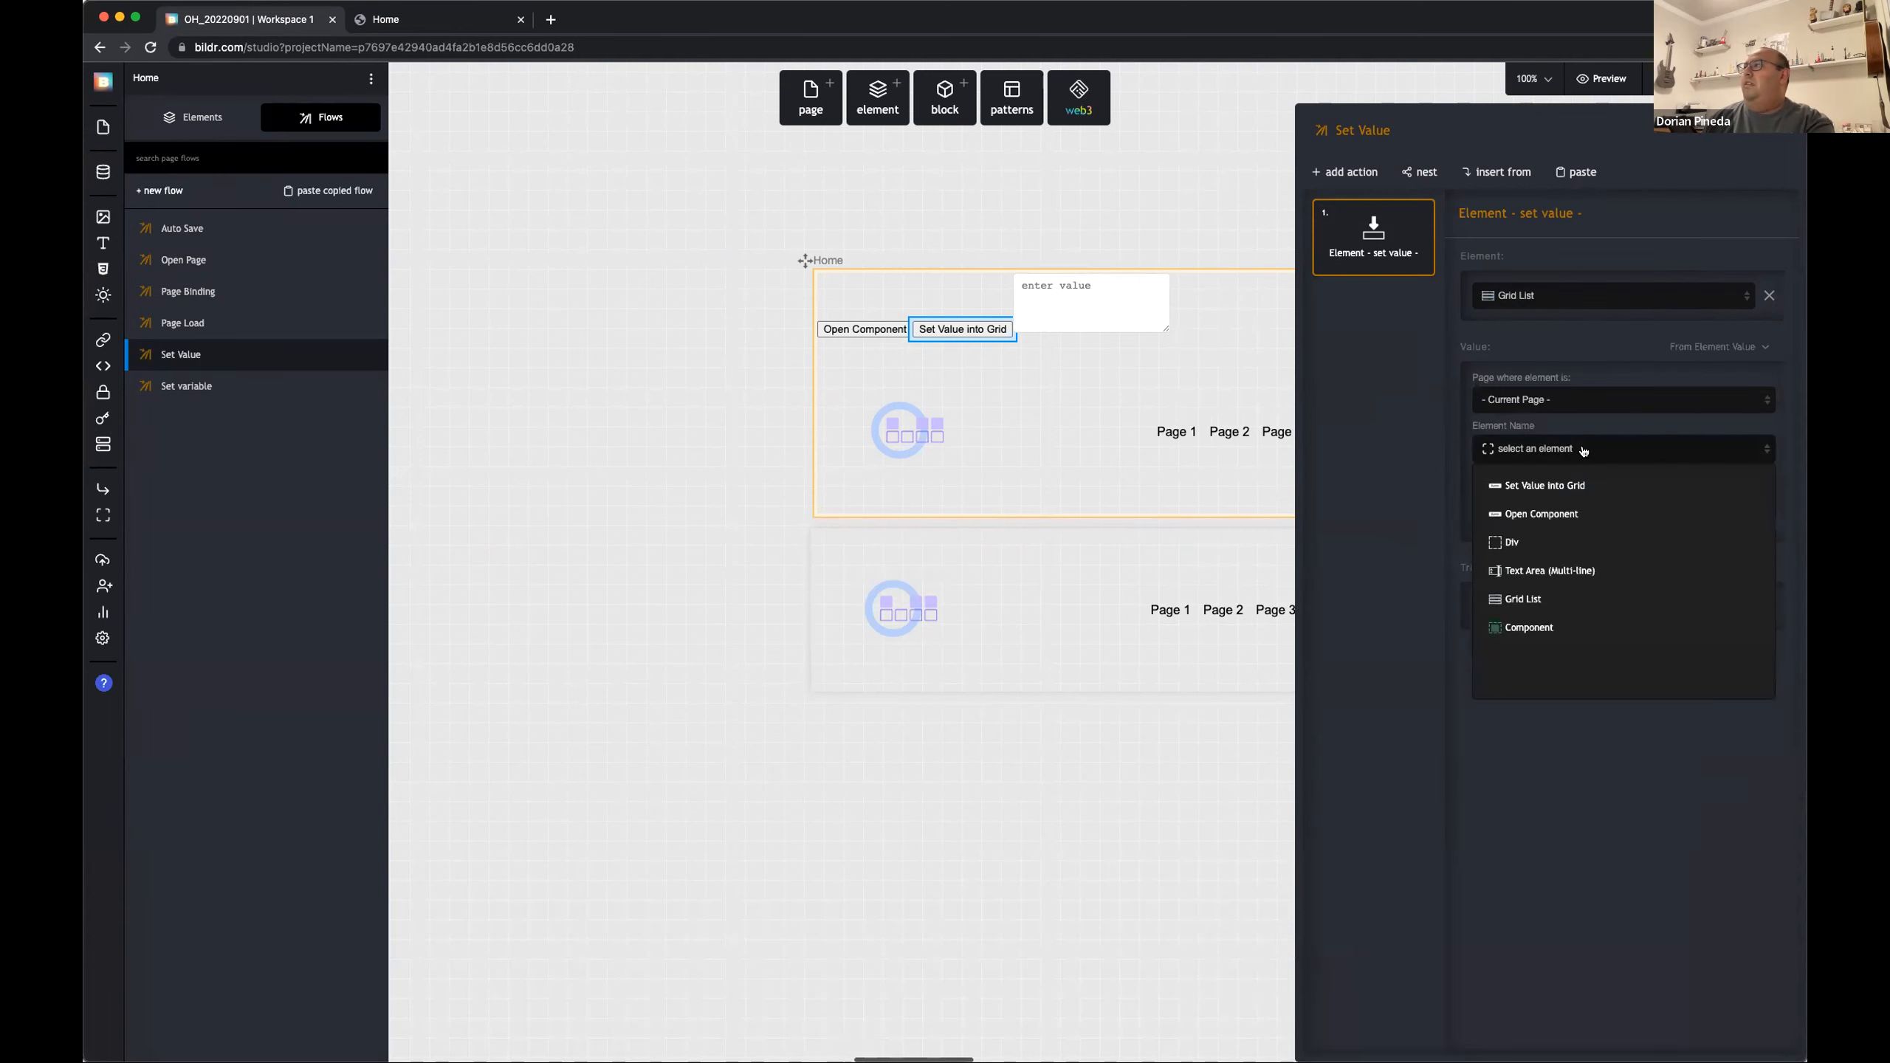
left_click(1543, 567)
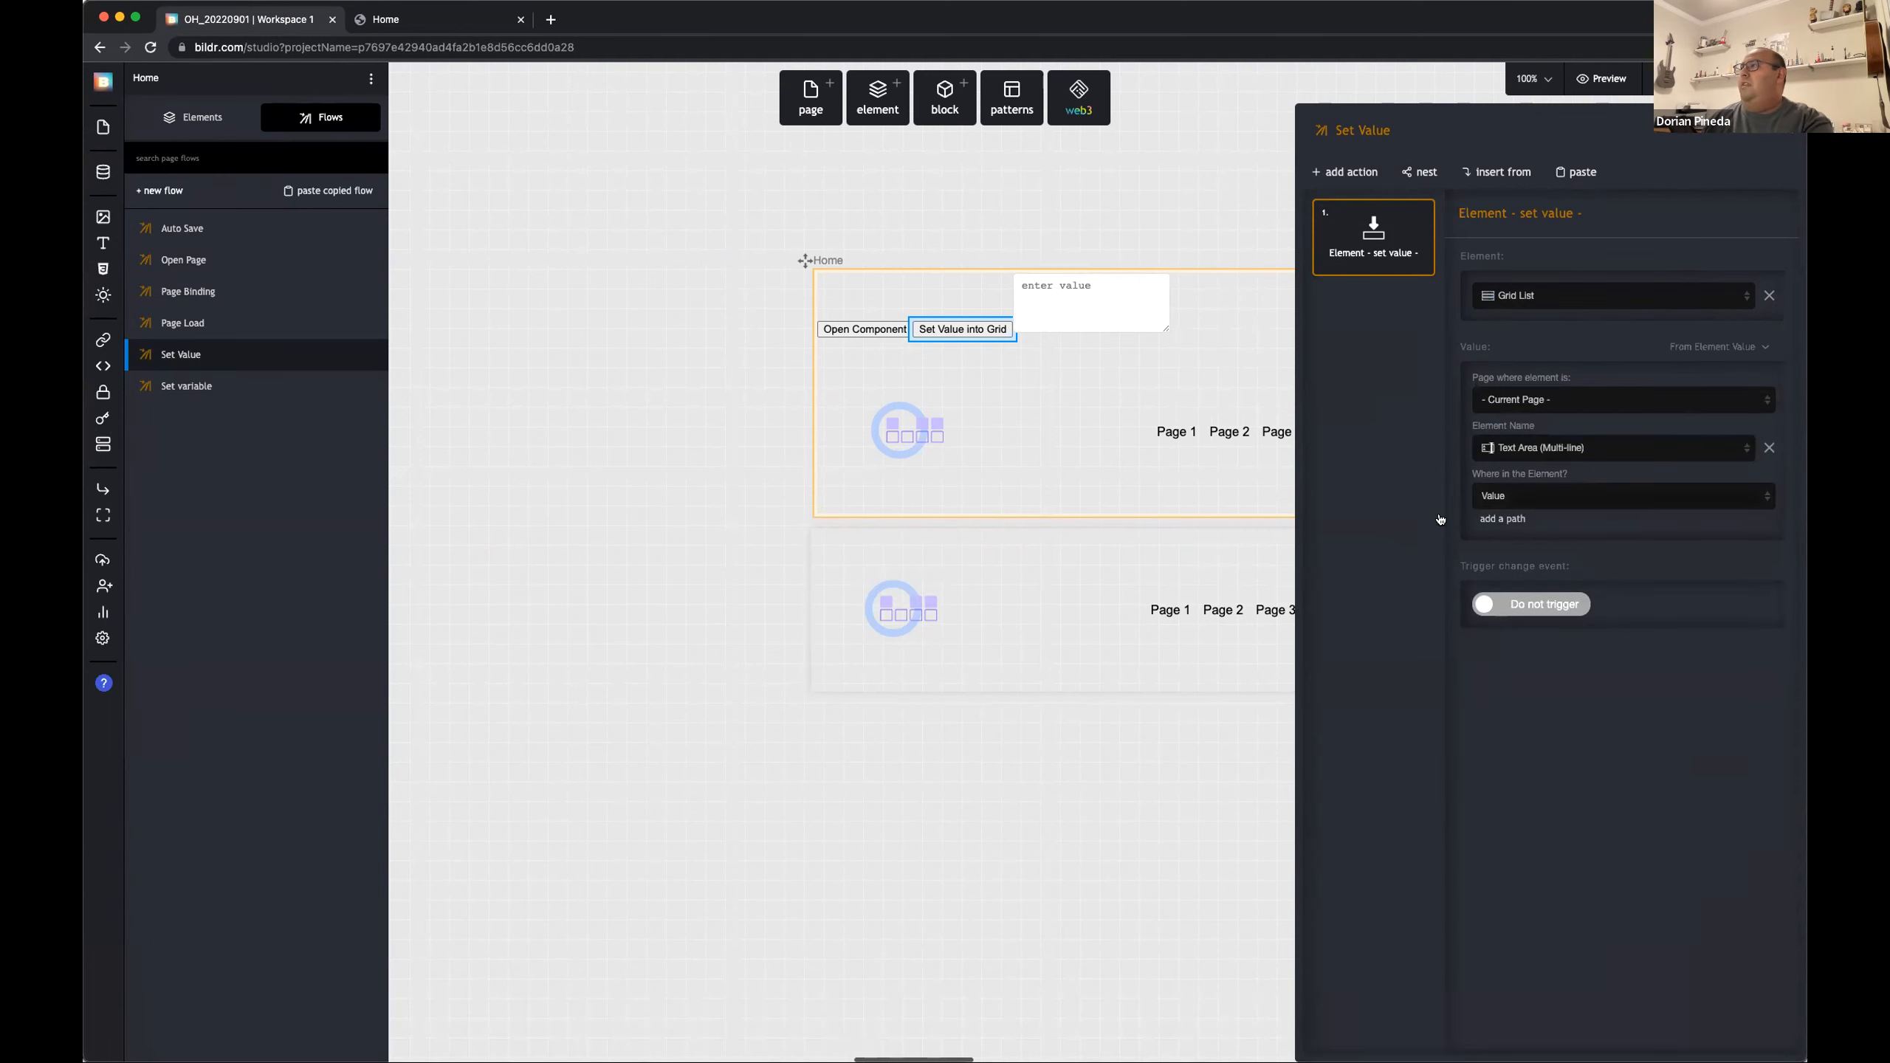
left_click(1504, 519)
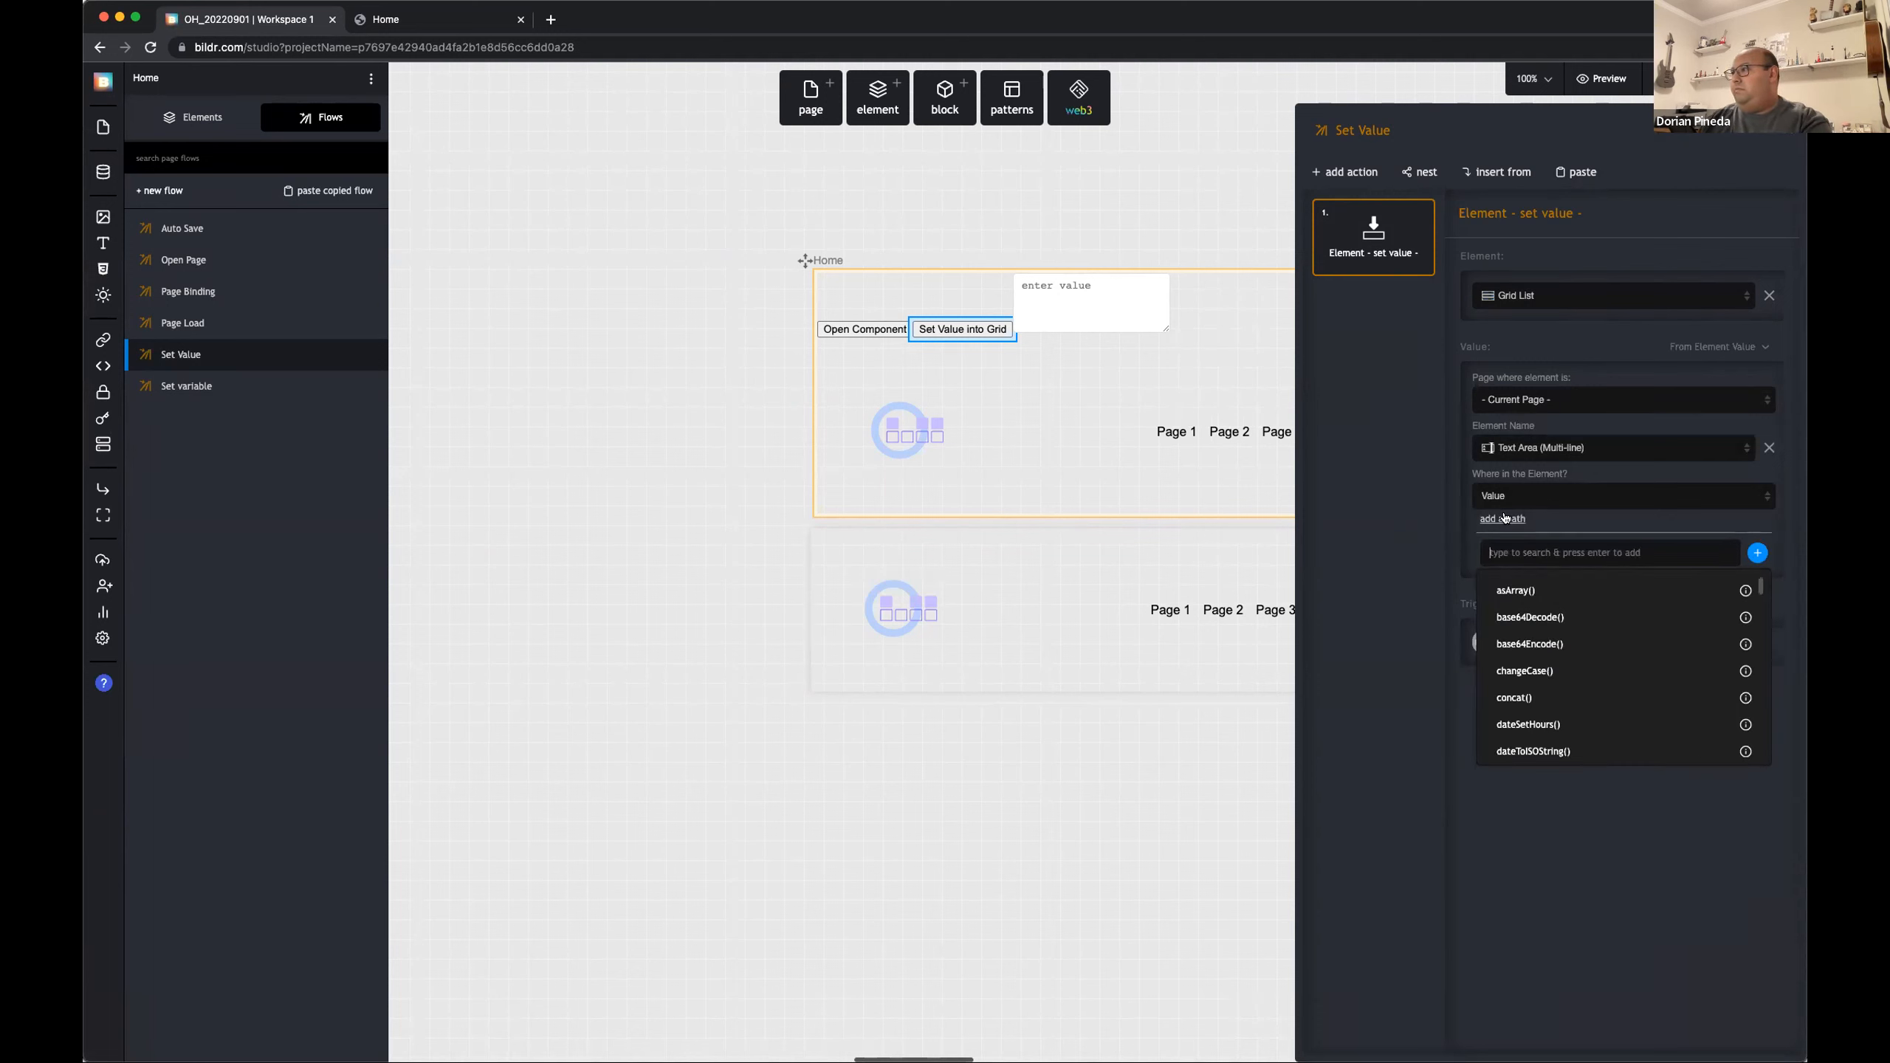
type("produ")
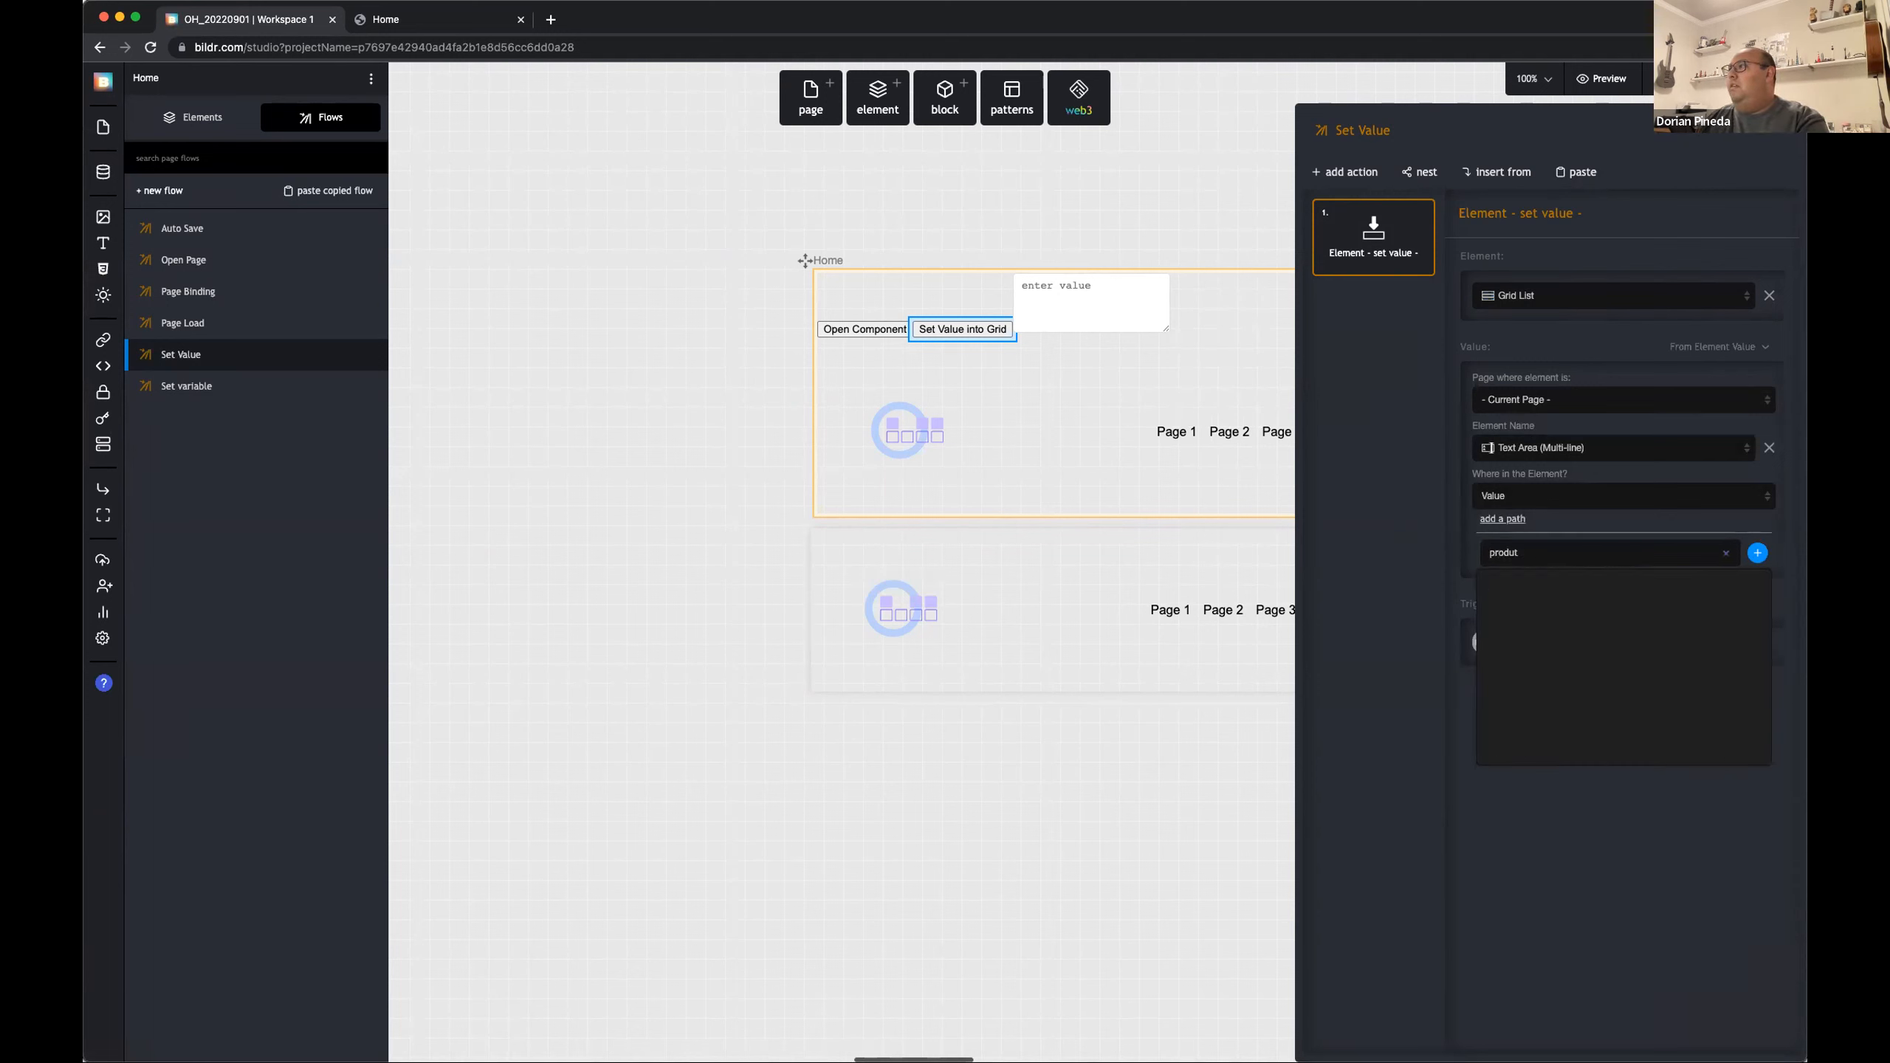
type("cts")
key("Return")
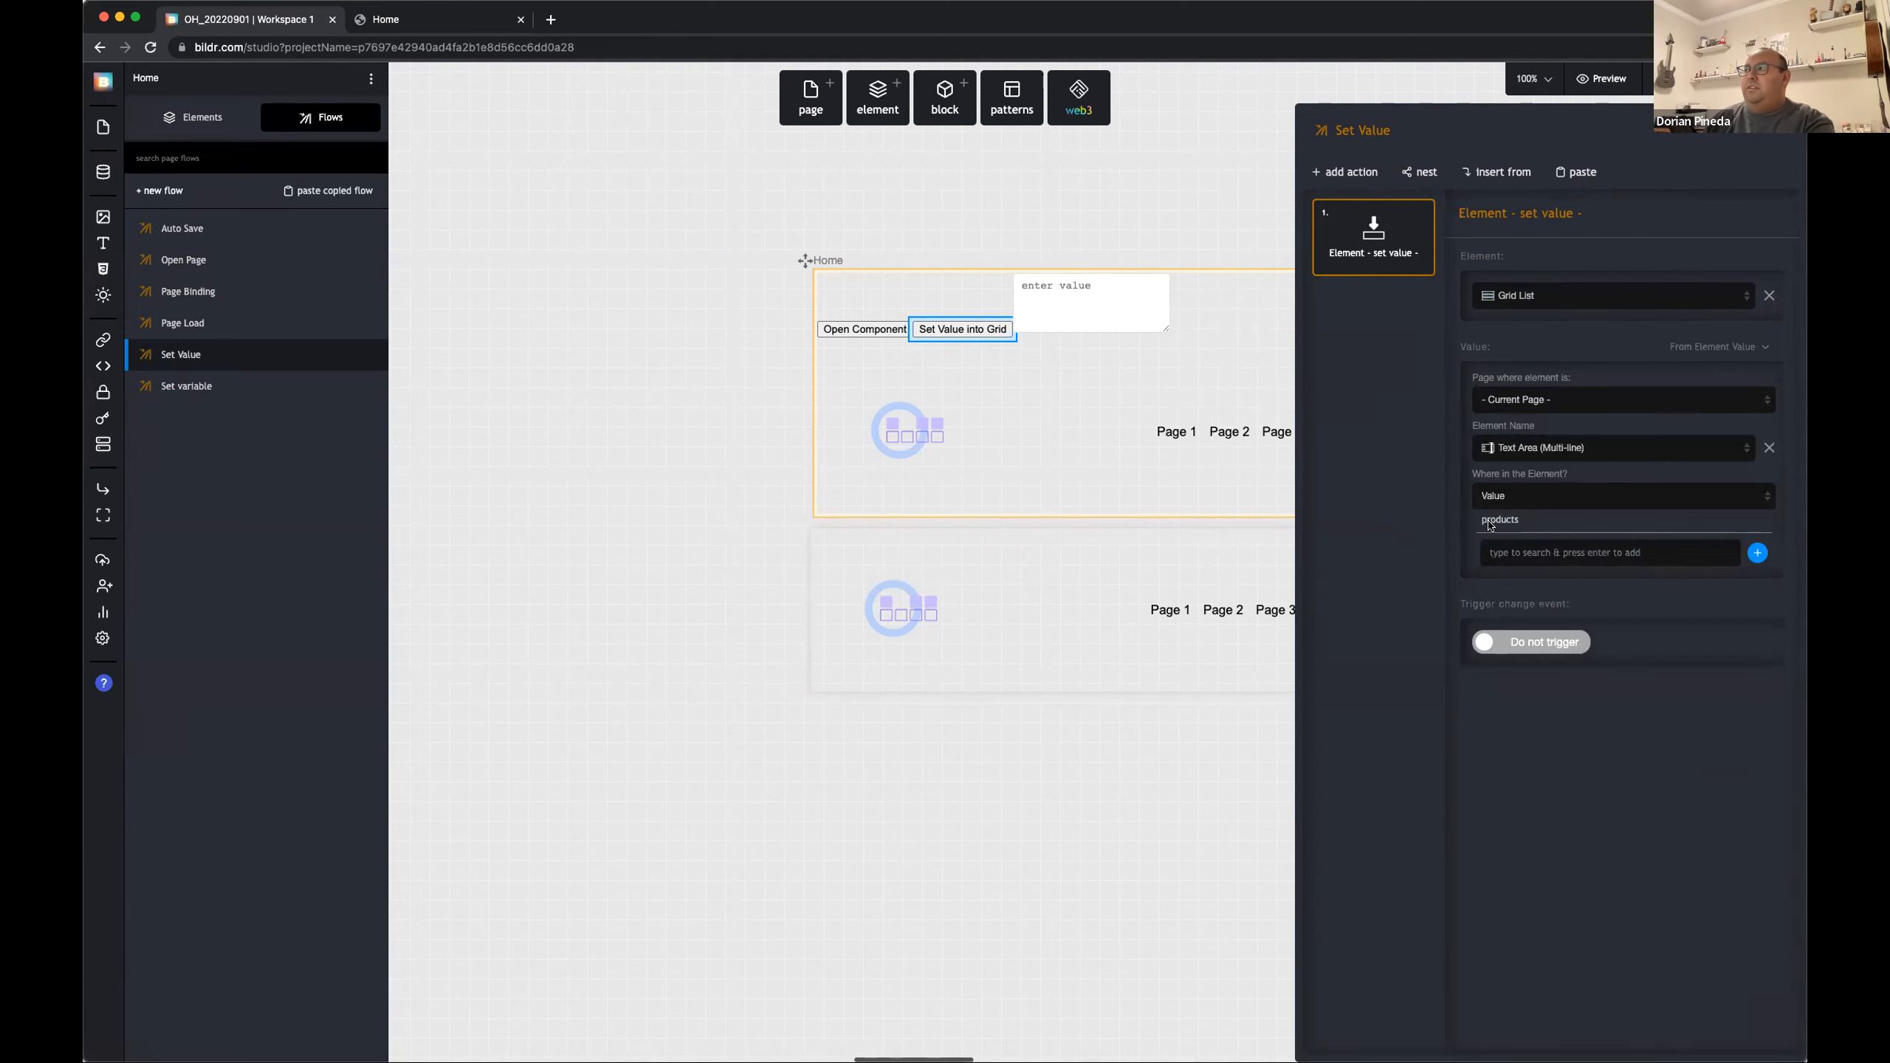
Step: Examine the array under the products key in the browser preview's JSON, and return to the Bildr studio
left_click(422, 22)
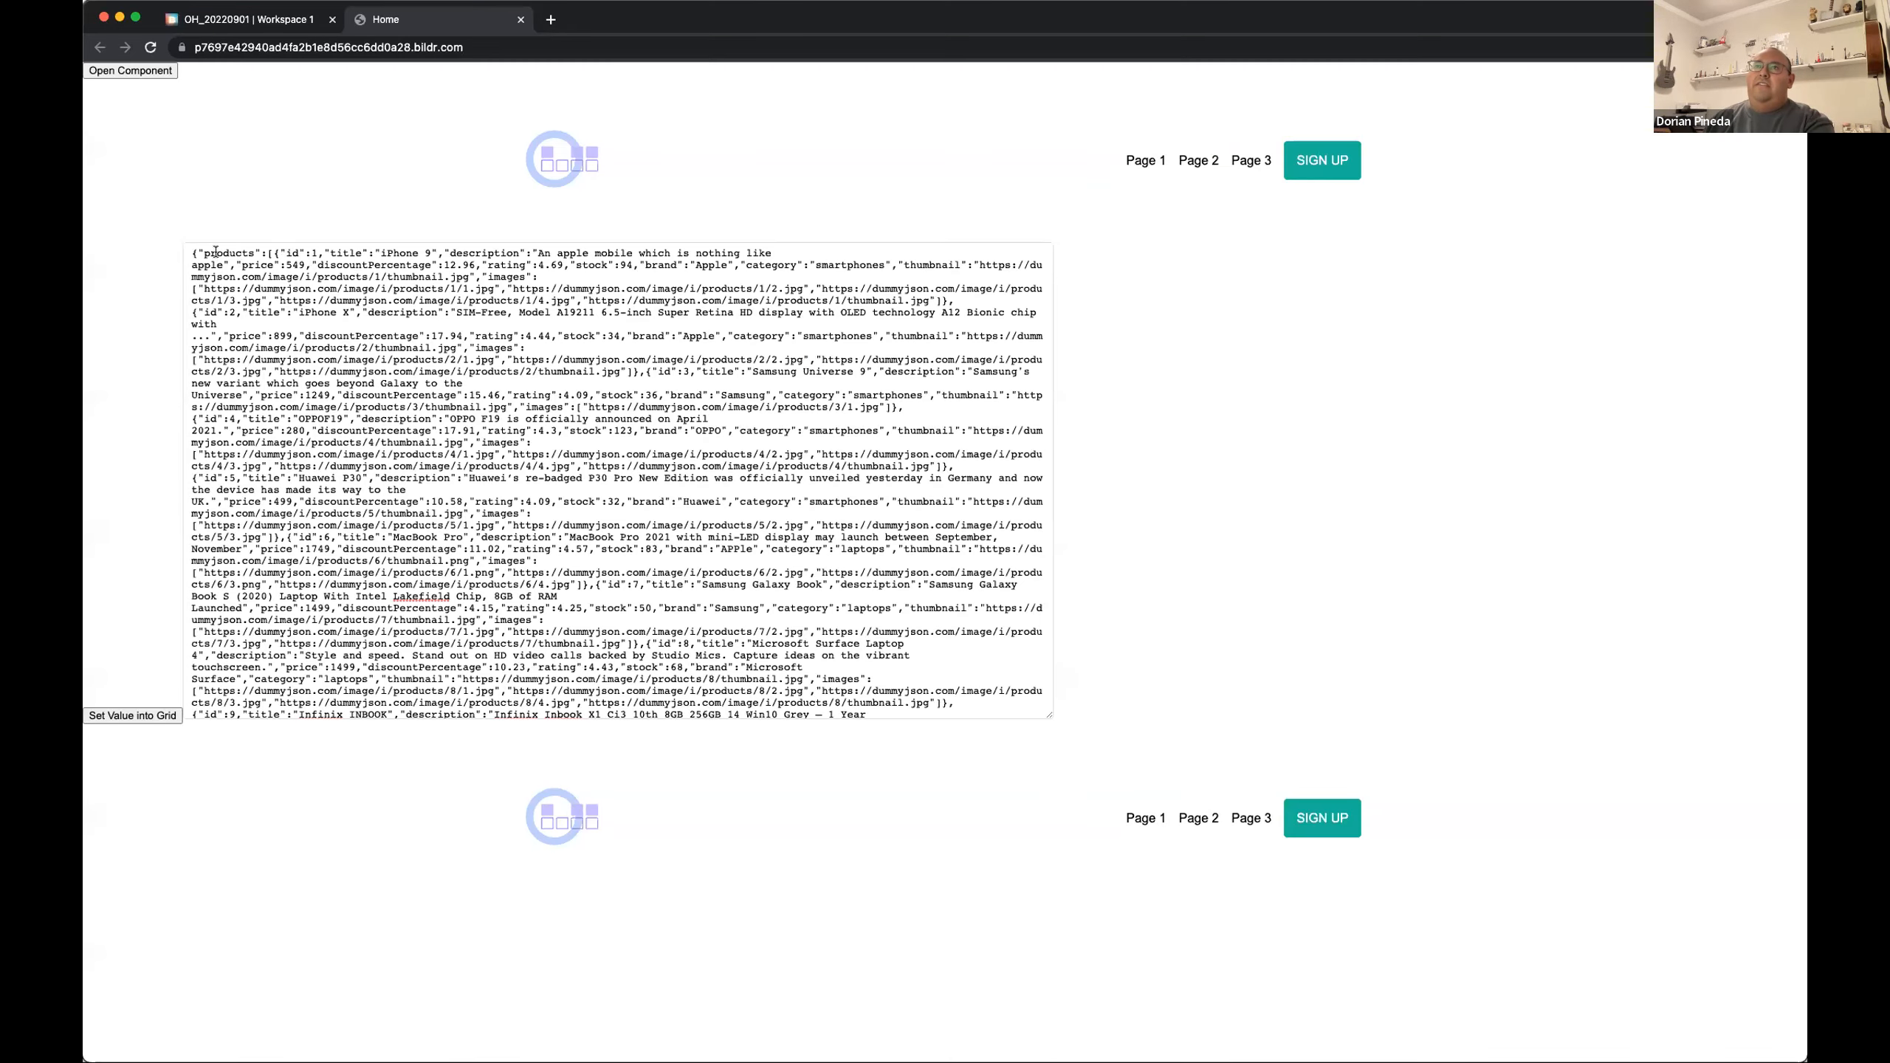
left_click_drag(268, 254, 796, 689)
scroll(799, 594, "up", 3)
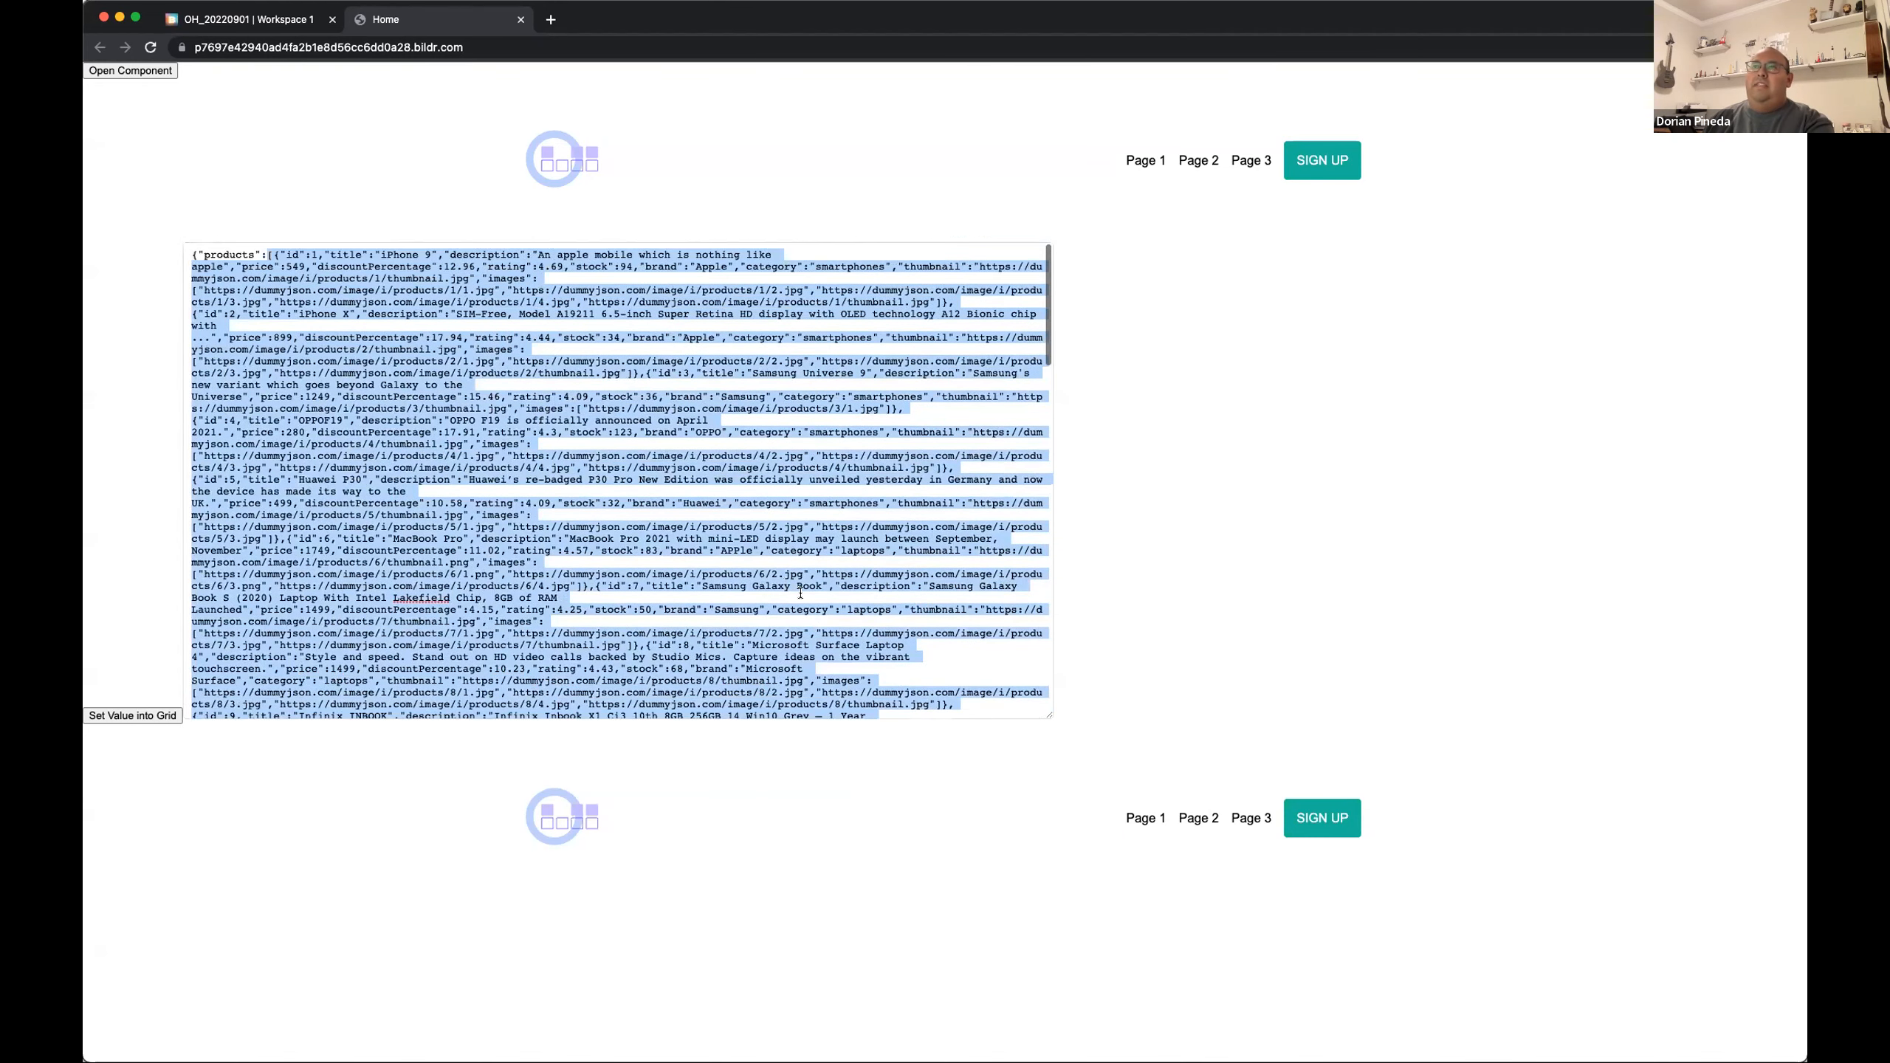
left_click(321, 186)
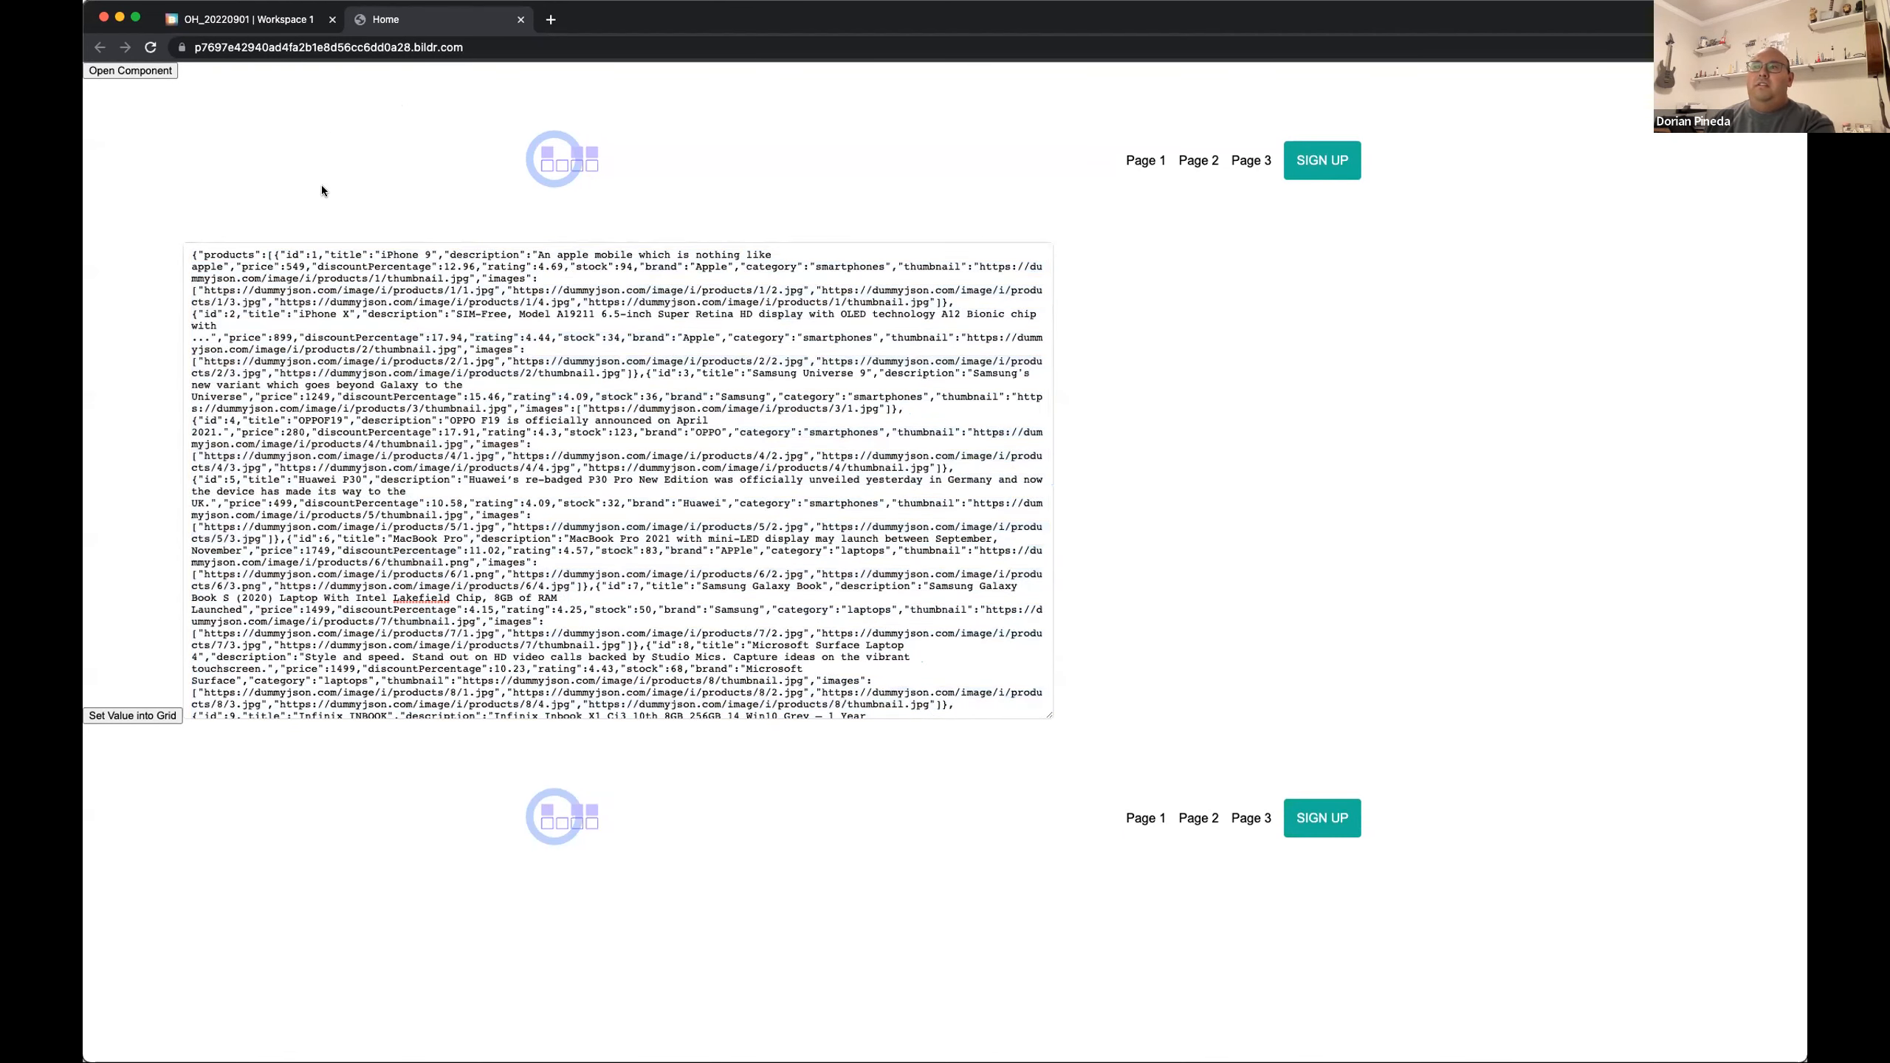
left_click(268, 22)
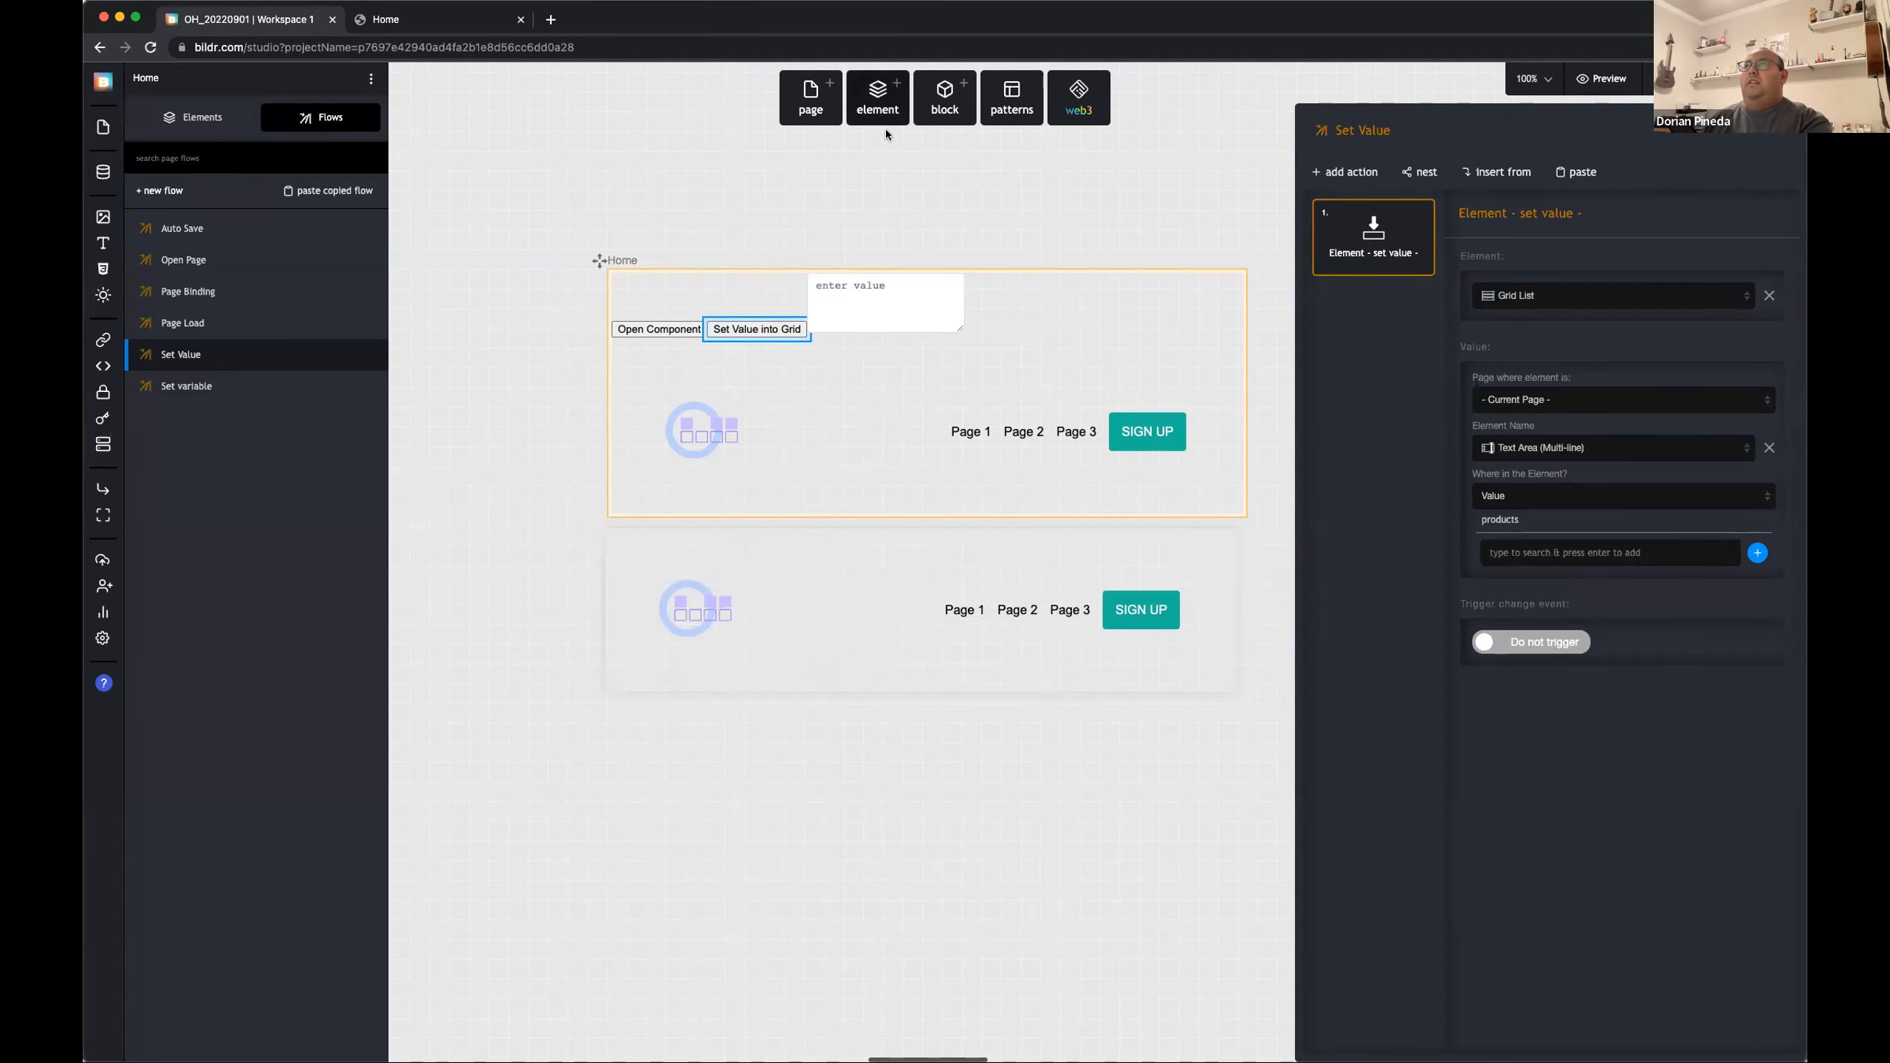
Step: Add the Grid Row block to the canvas as a new page beside Home and name the page "List Row"
left_click(944, 96)
type("grid")
left_click_drag(807, 291, 629, 849)
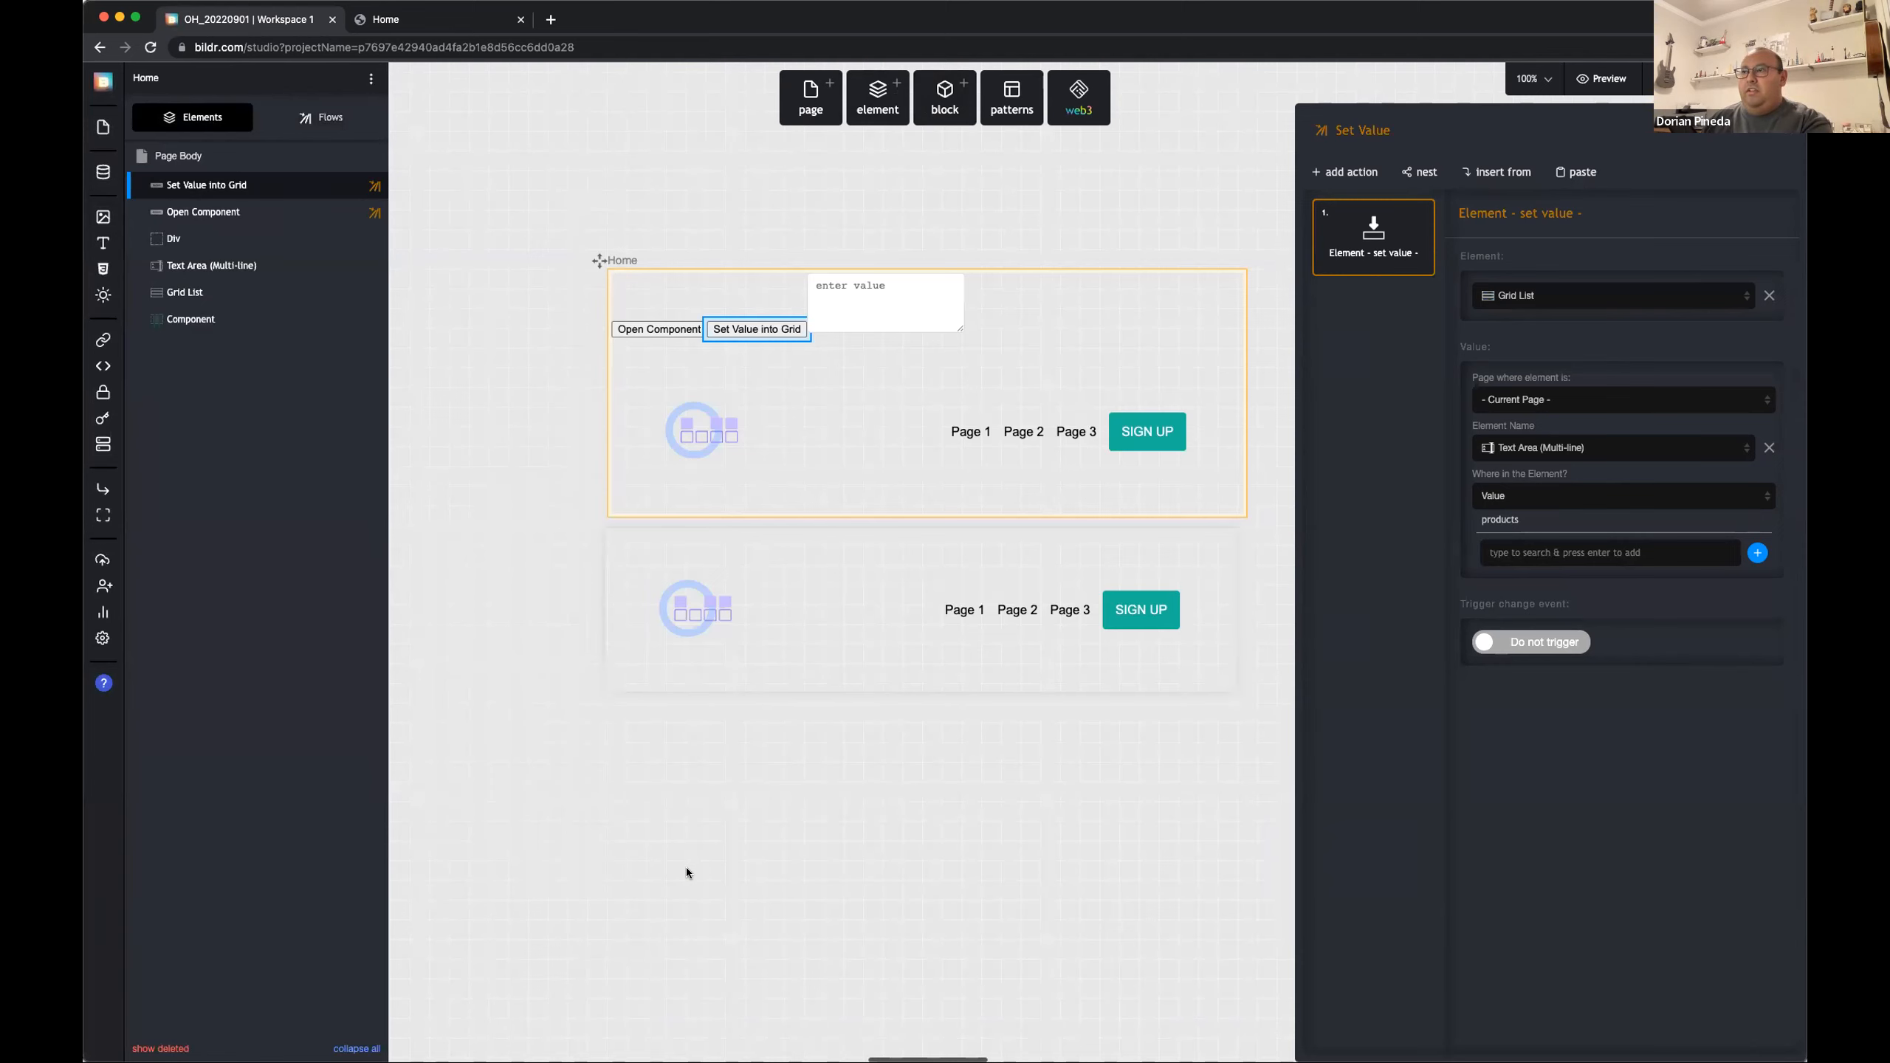
left_click_drag(612, 832, 1305, 595)
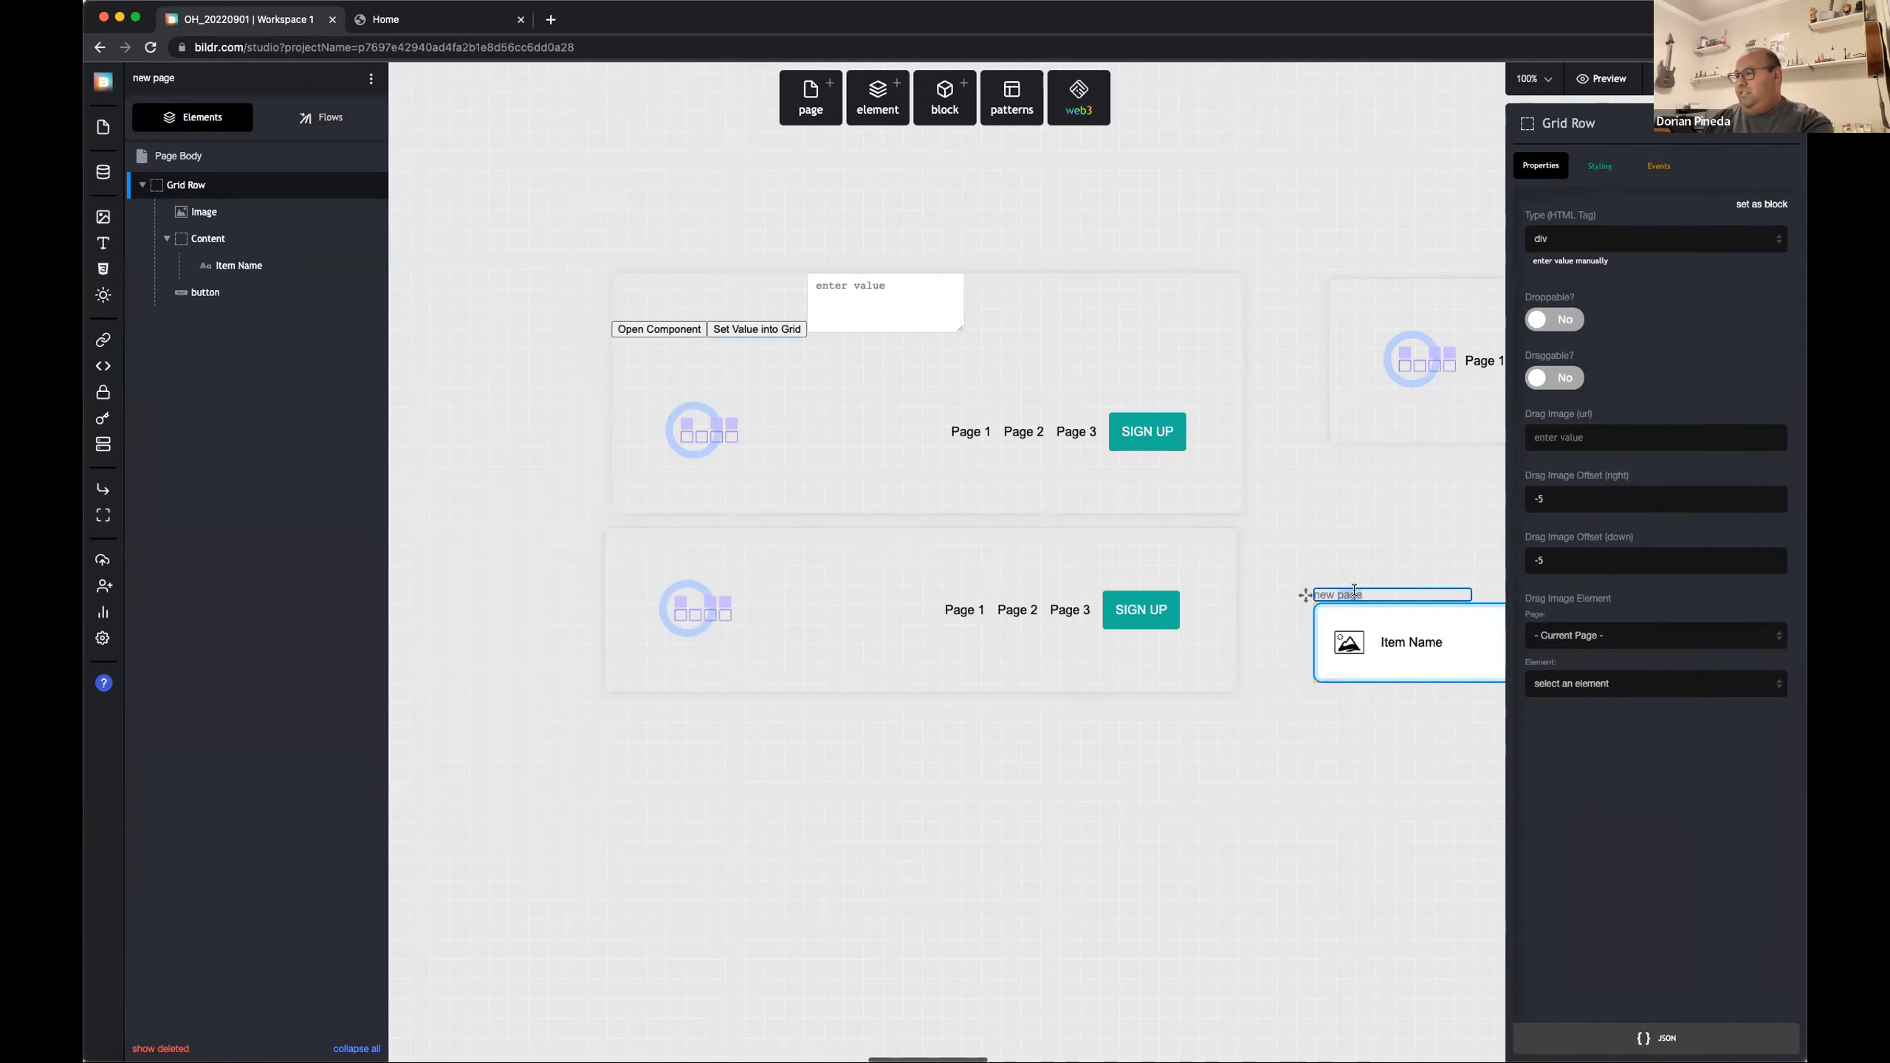
type("List Row")
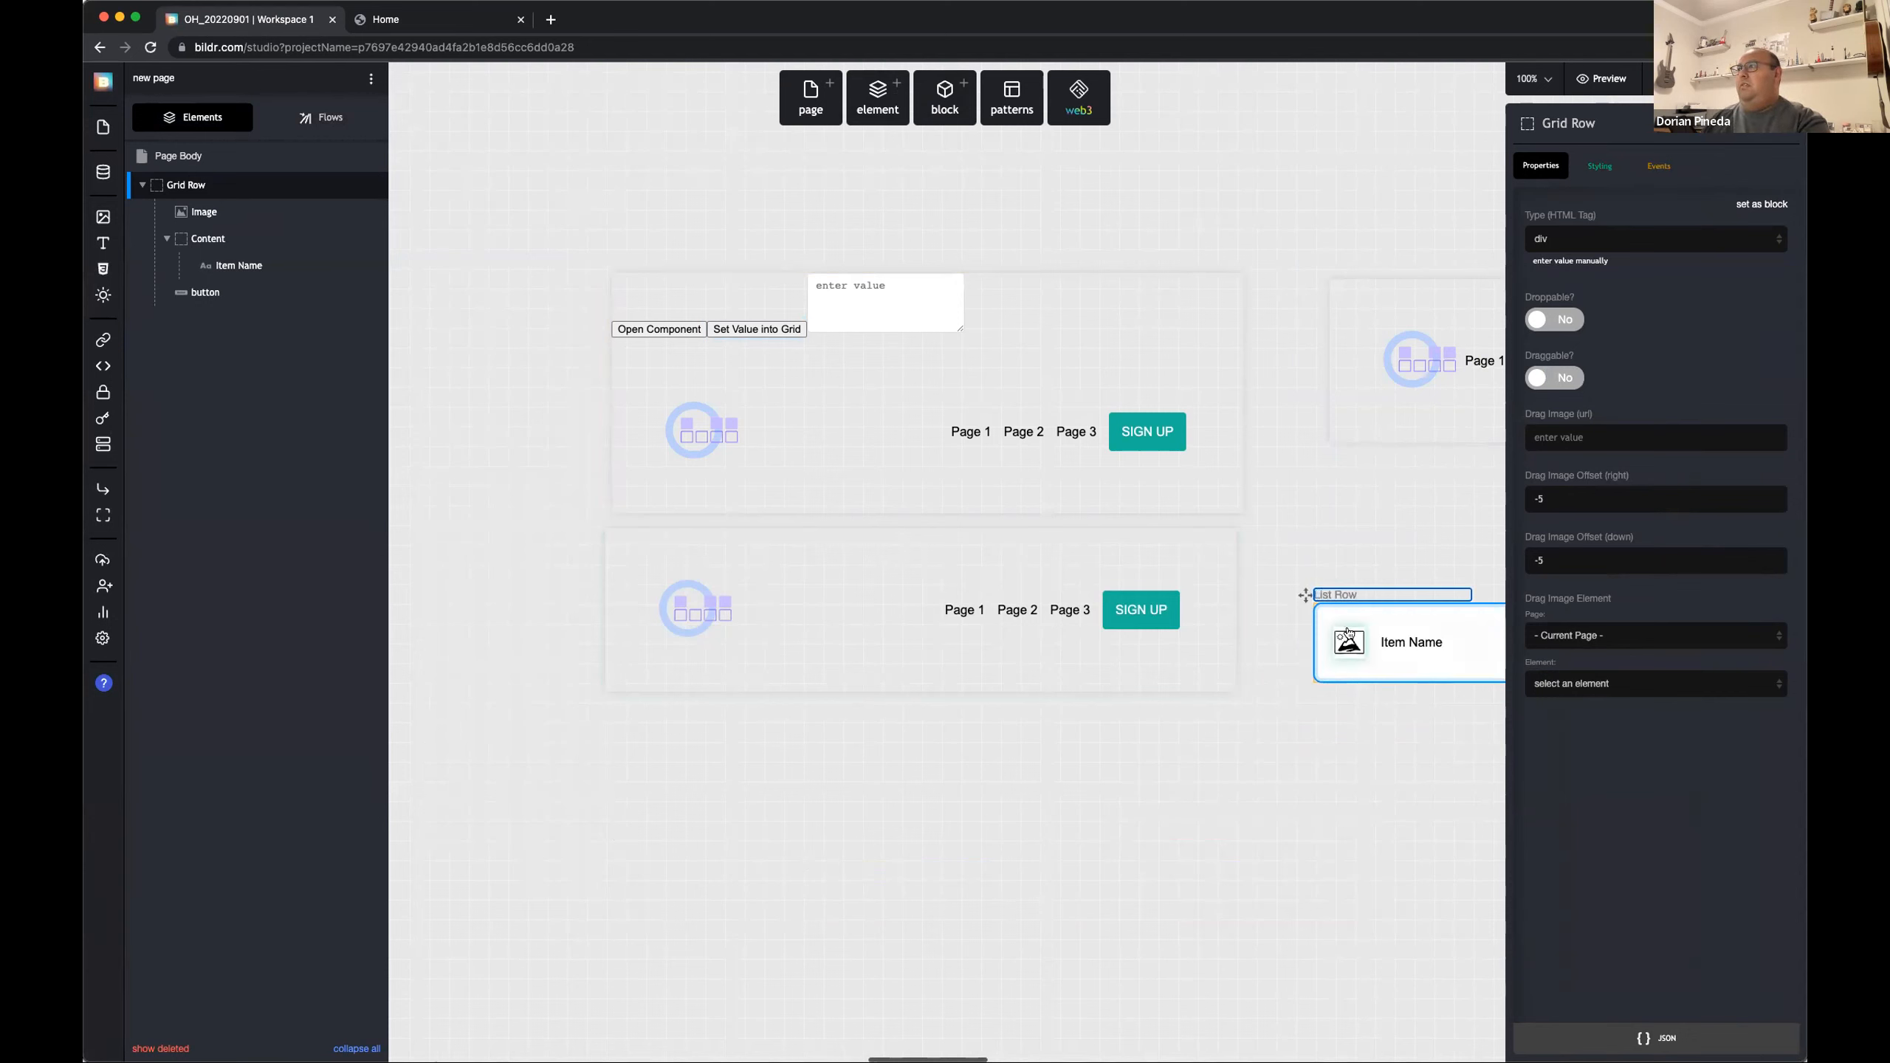
key("Return")
Step: Set the Home page Grid List's Row Page to List Row
scroll(800, 368, "right", 3)
left_click(804, 374)
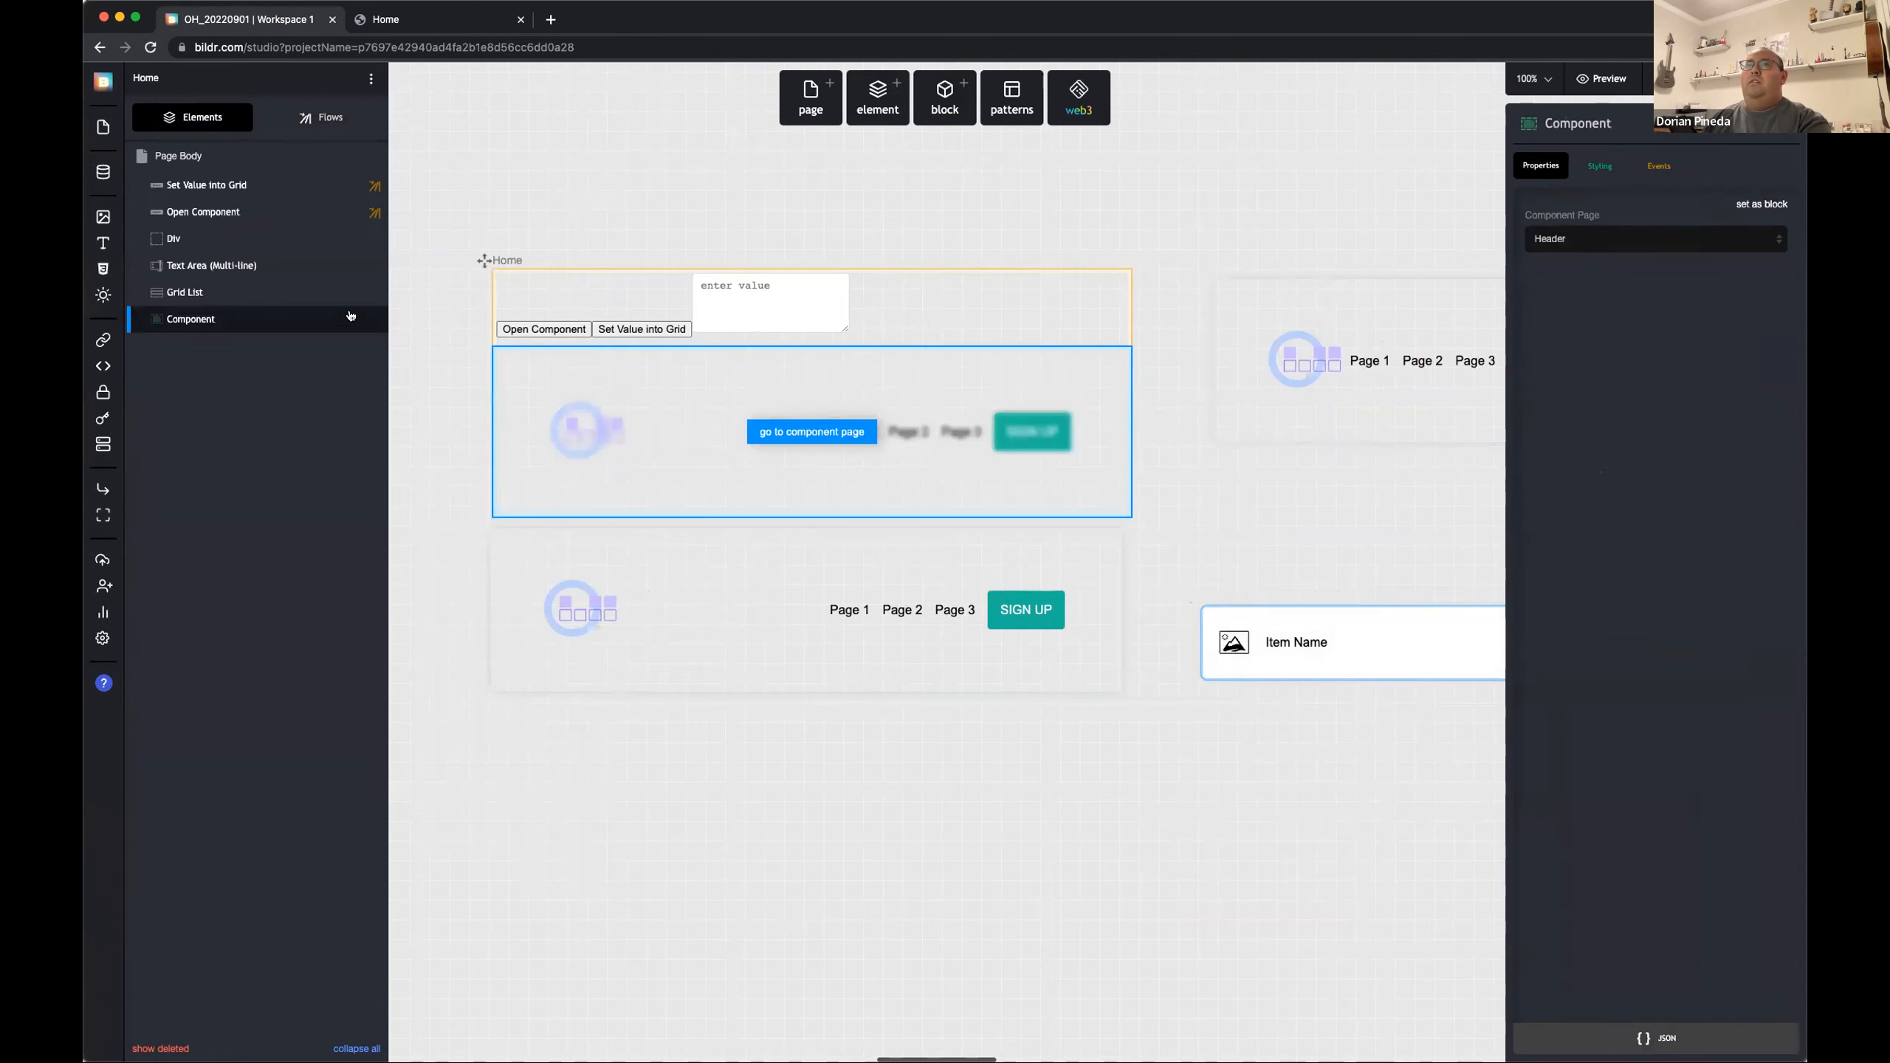
left_click(216, 295)
left_click(1558, 239)
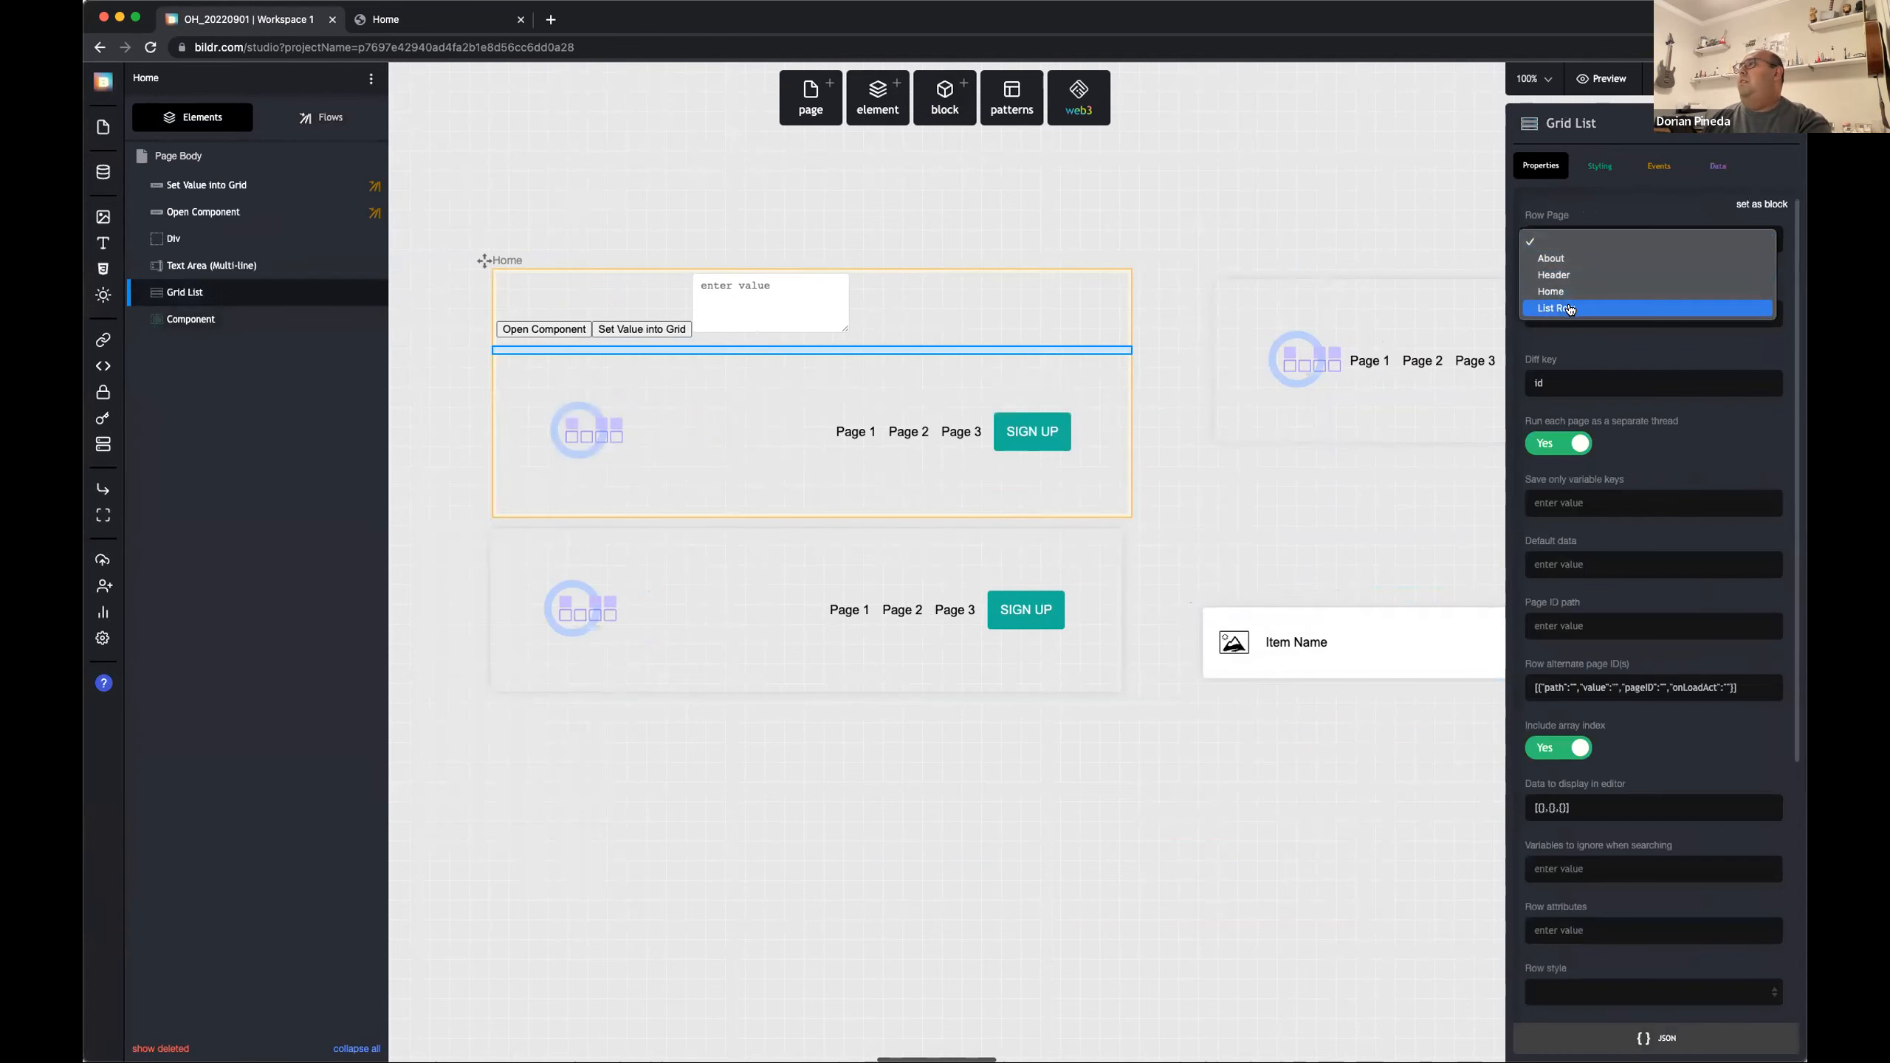
left_click(1554, 311)
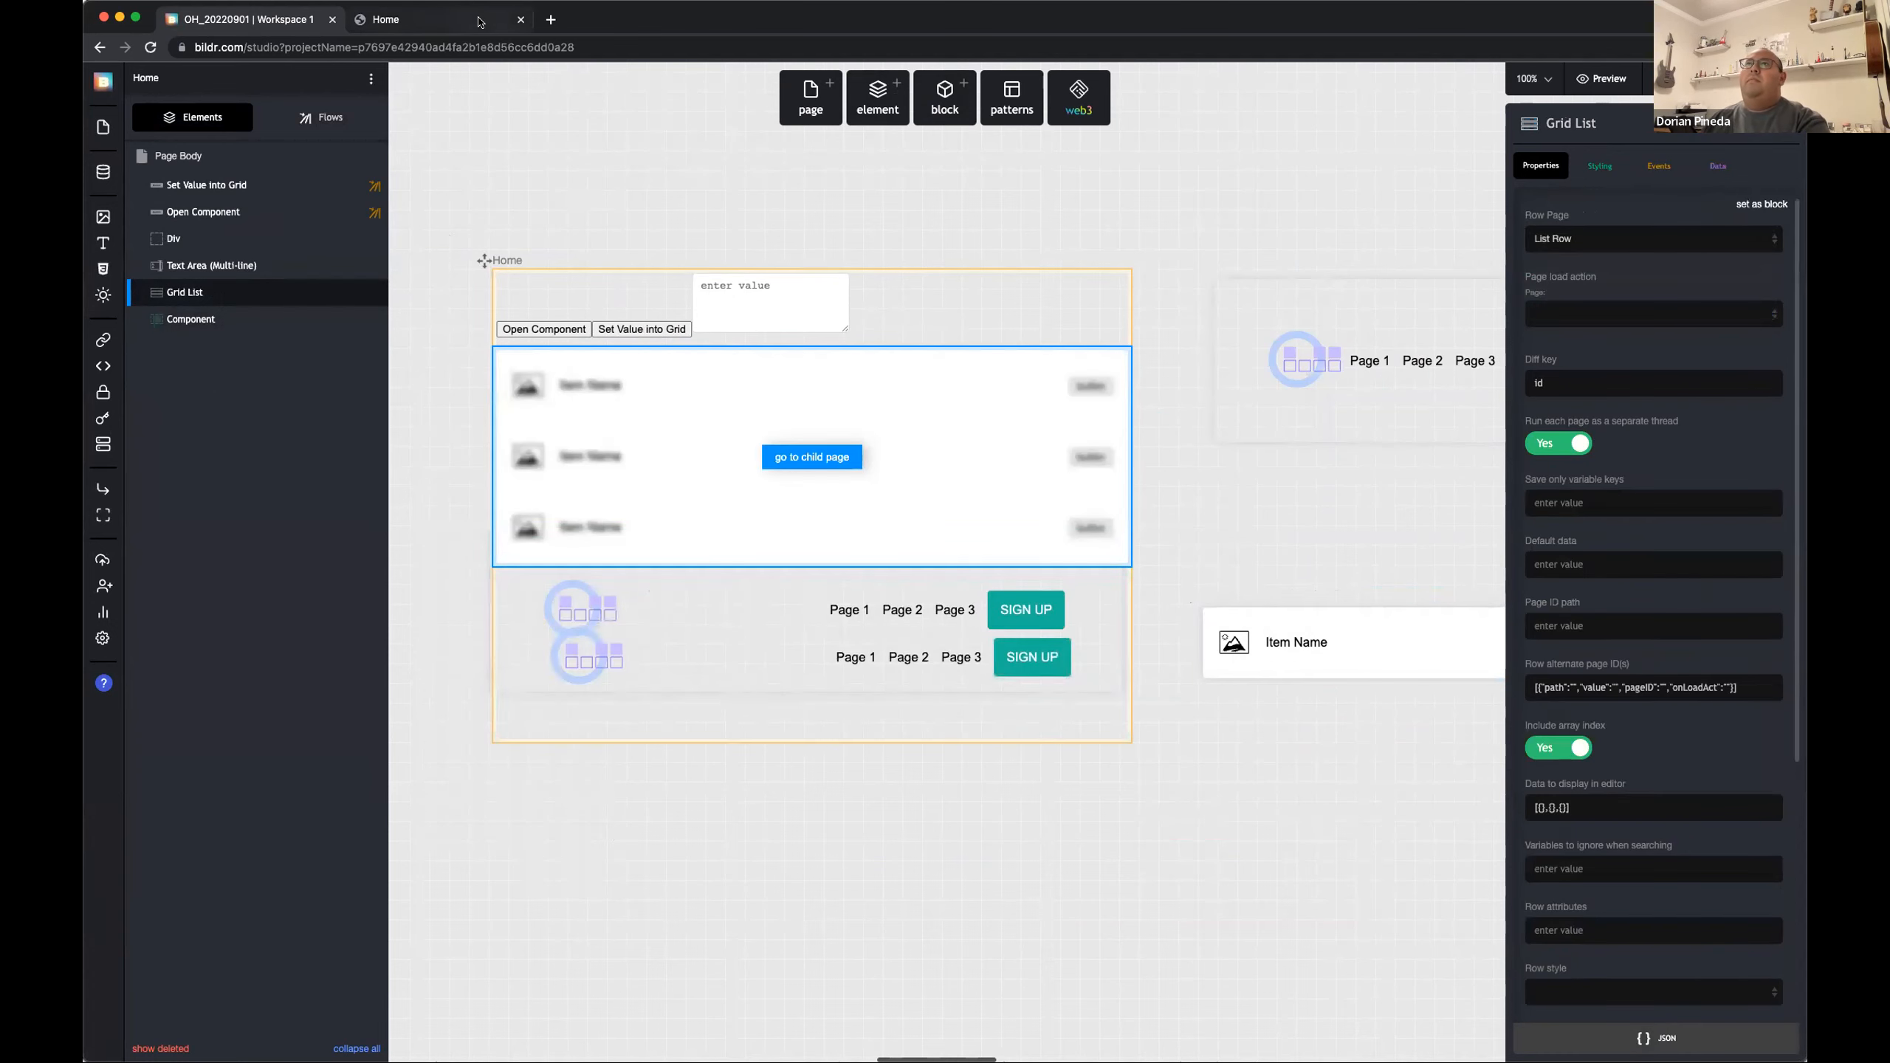
Step: Reload the Home page preview, paste the products JSON into the text area, and run Set Value into Grid
left_click(476, 19)
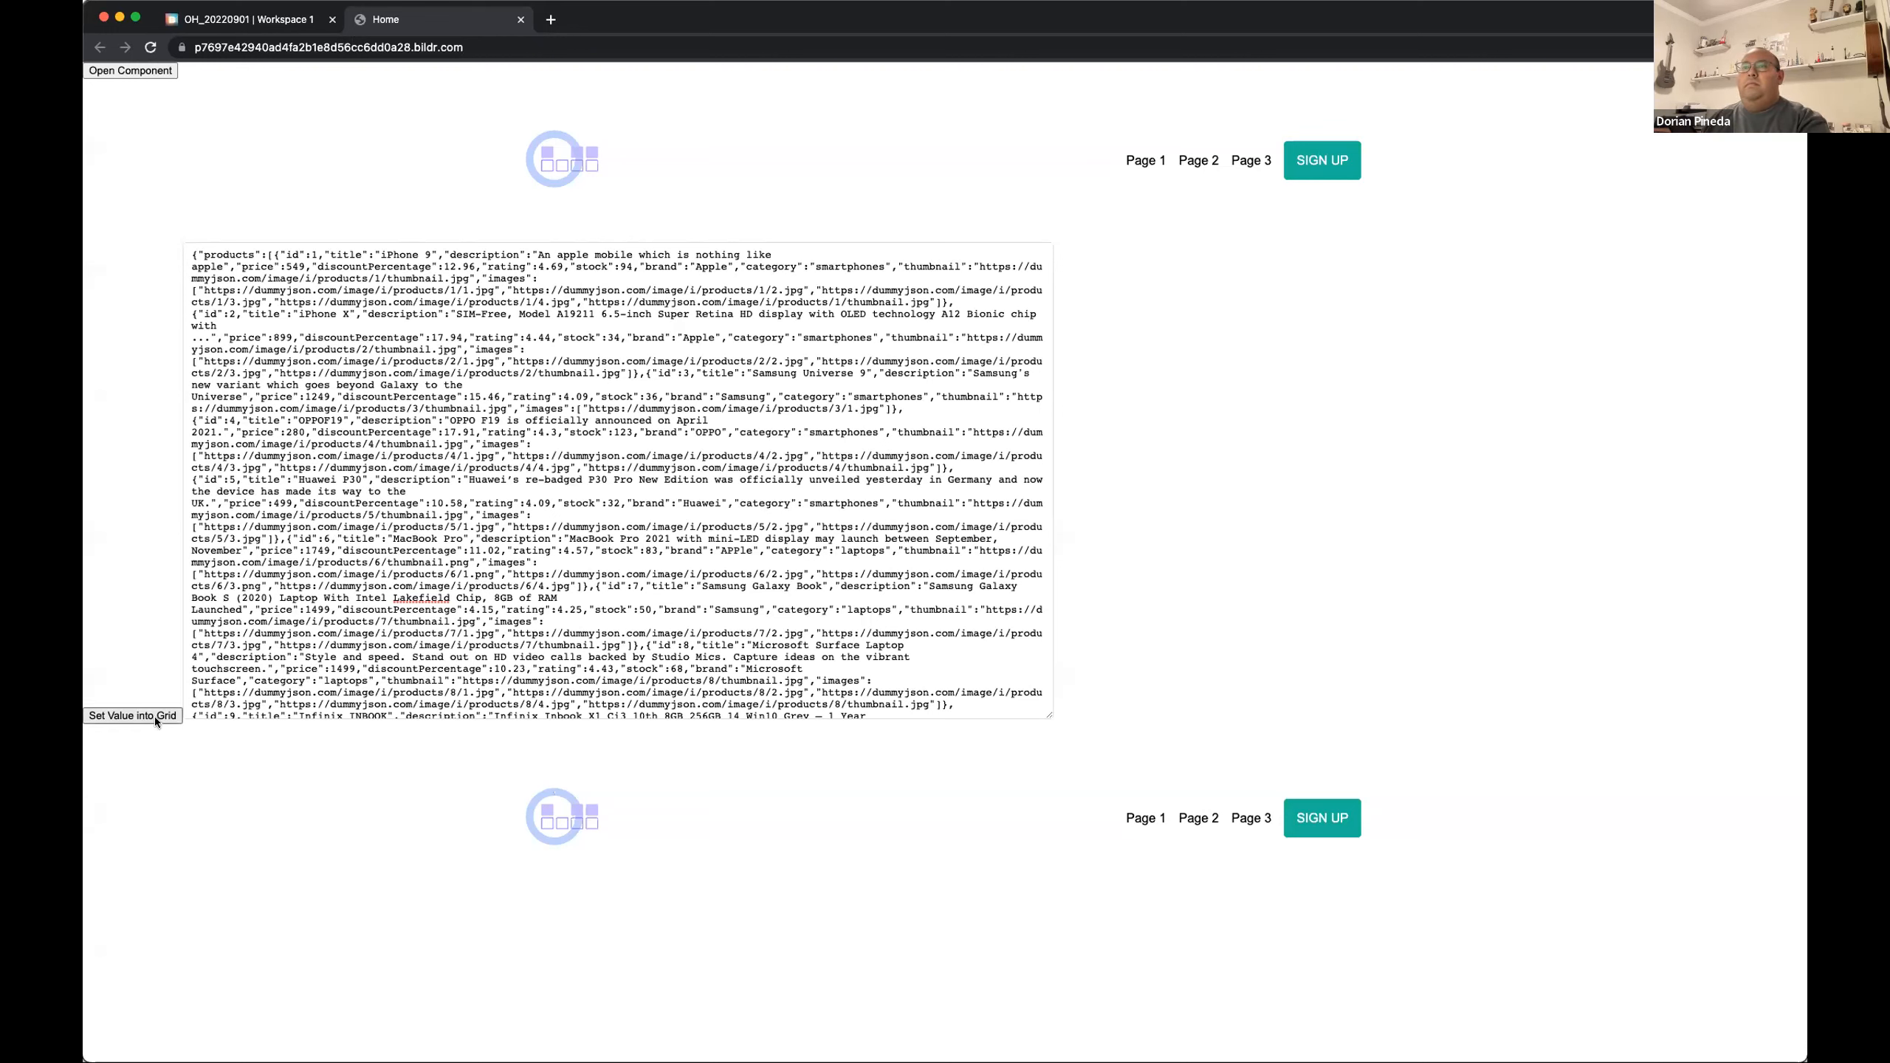
left_click(151, 47)
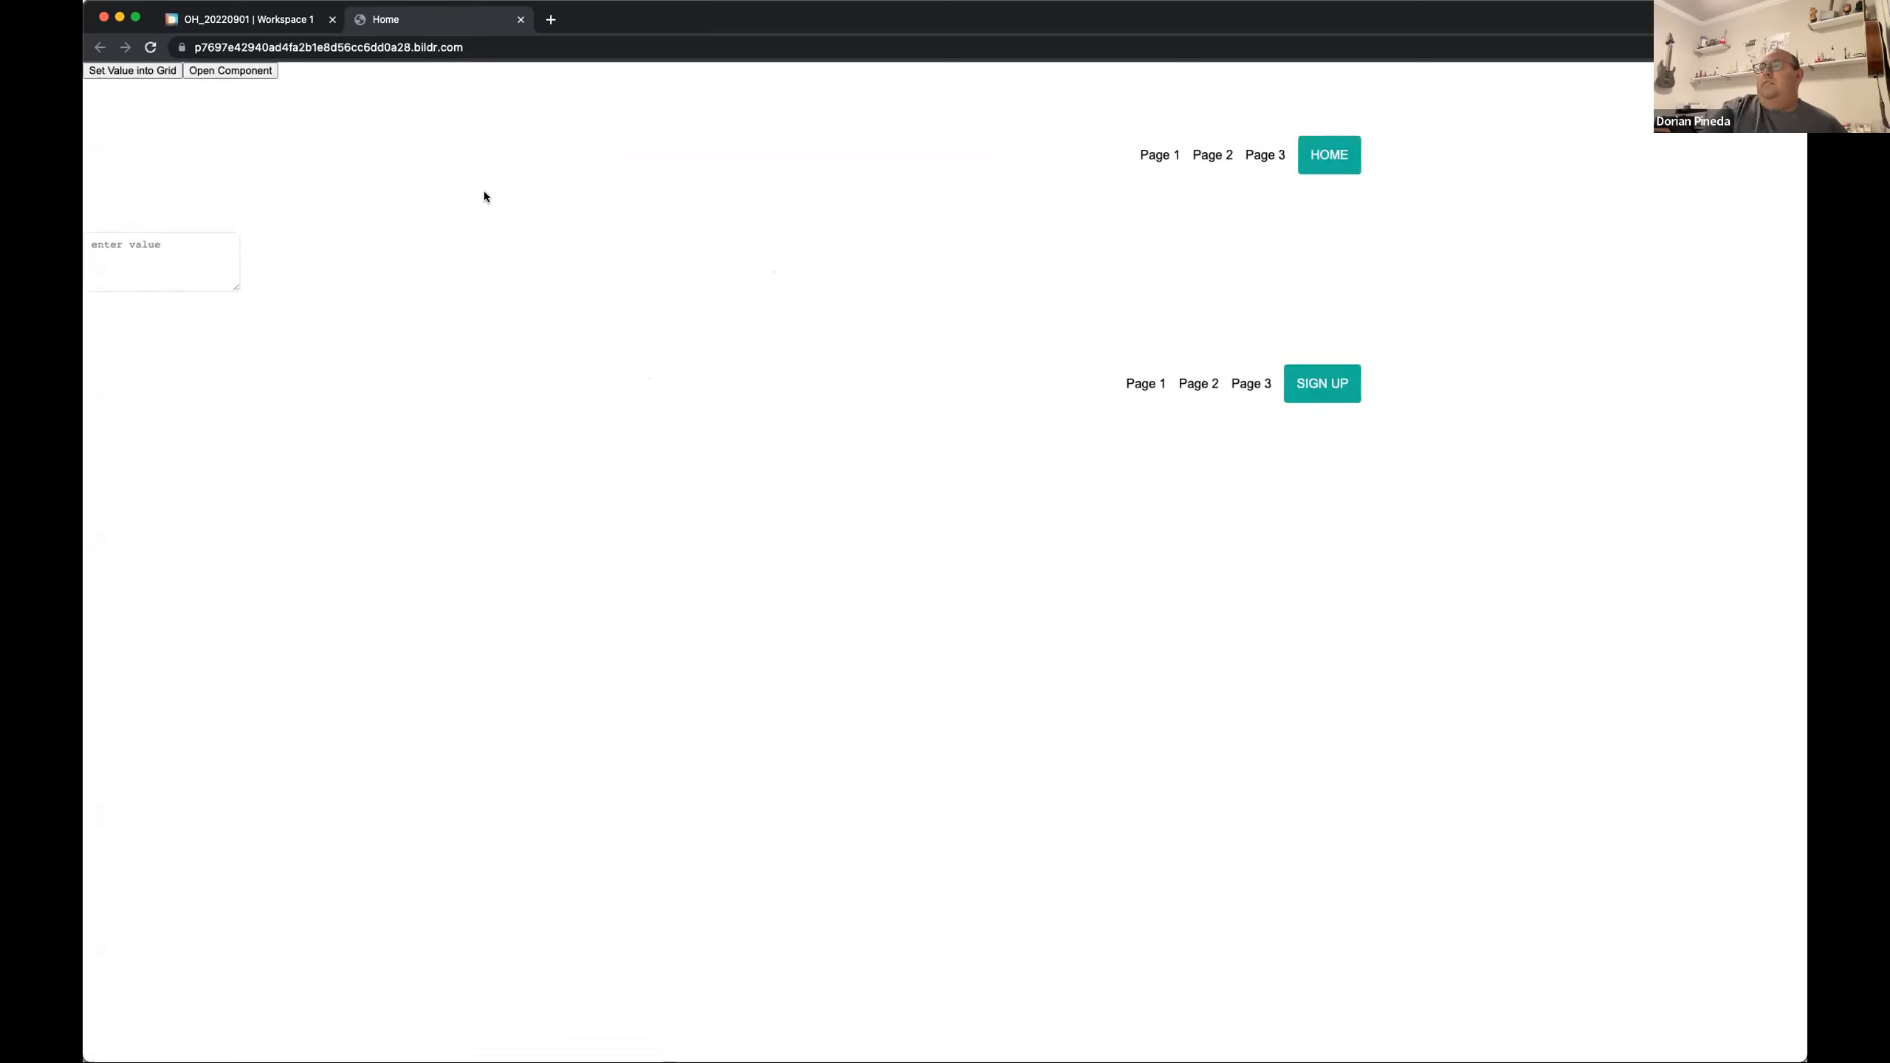
left_click(189, 279)
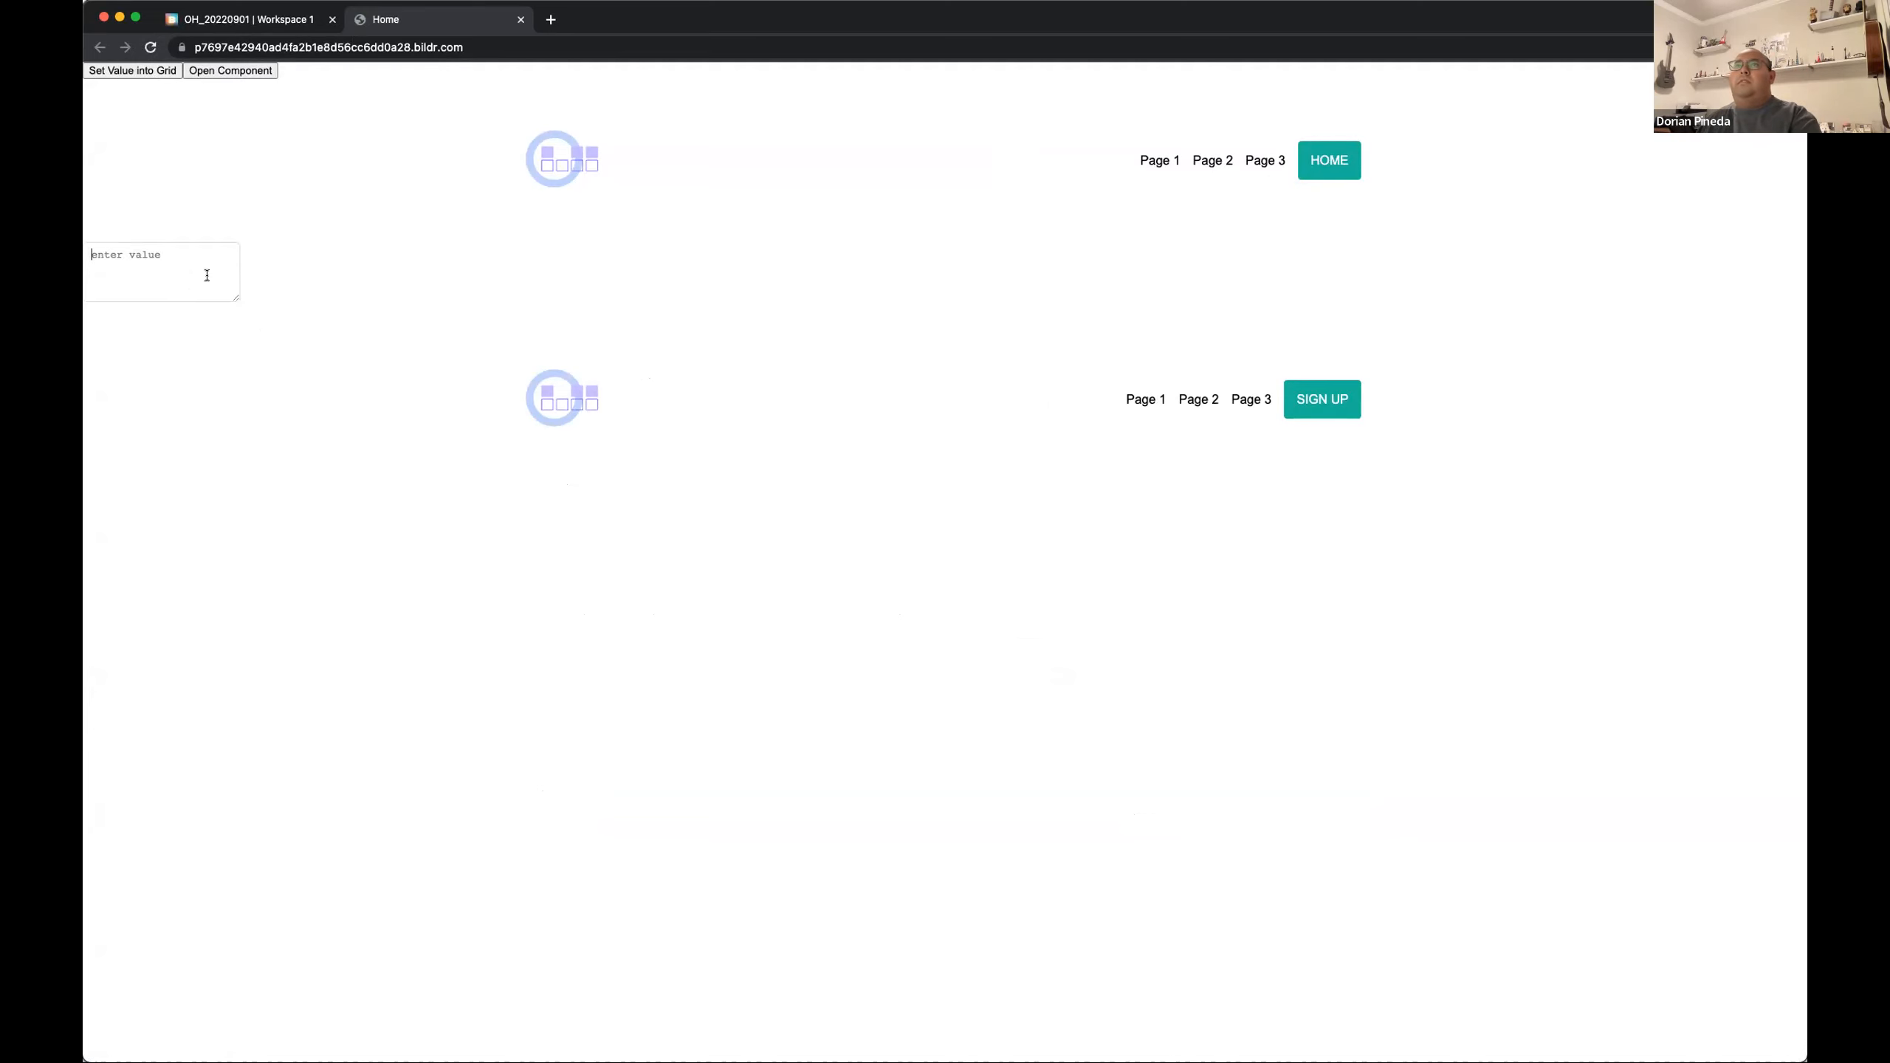
key("super+v")
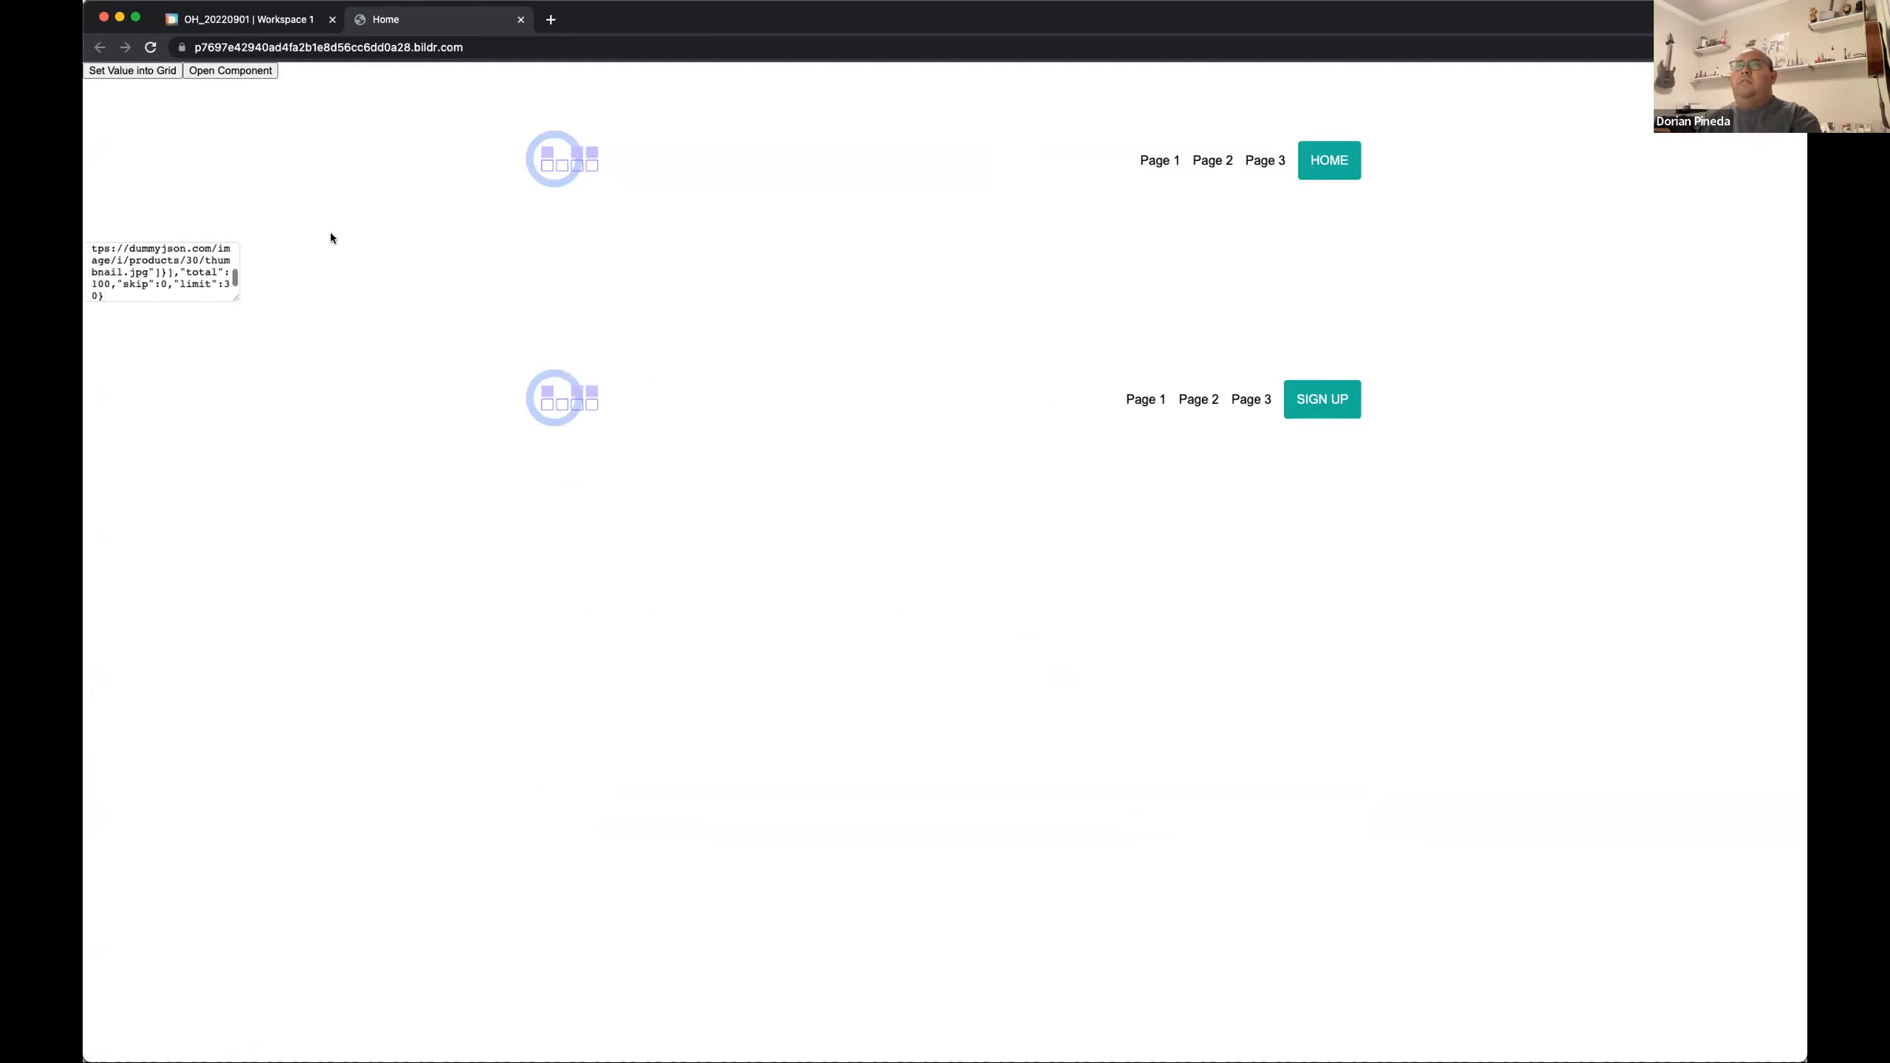
left_click(144, 70)
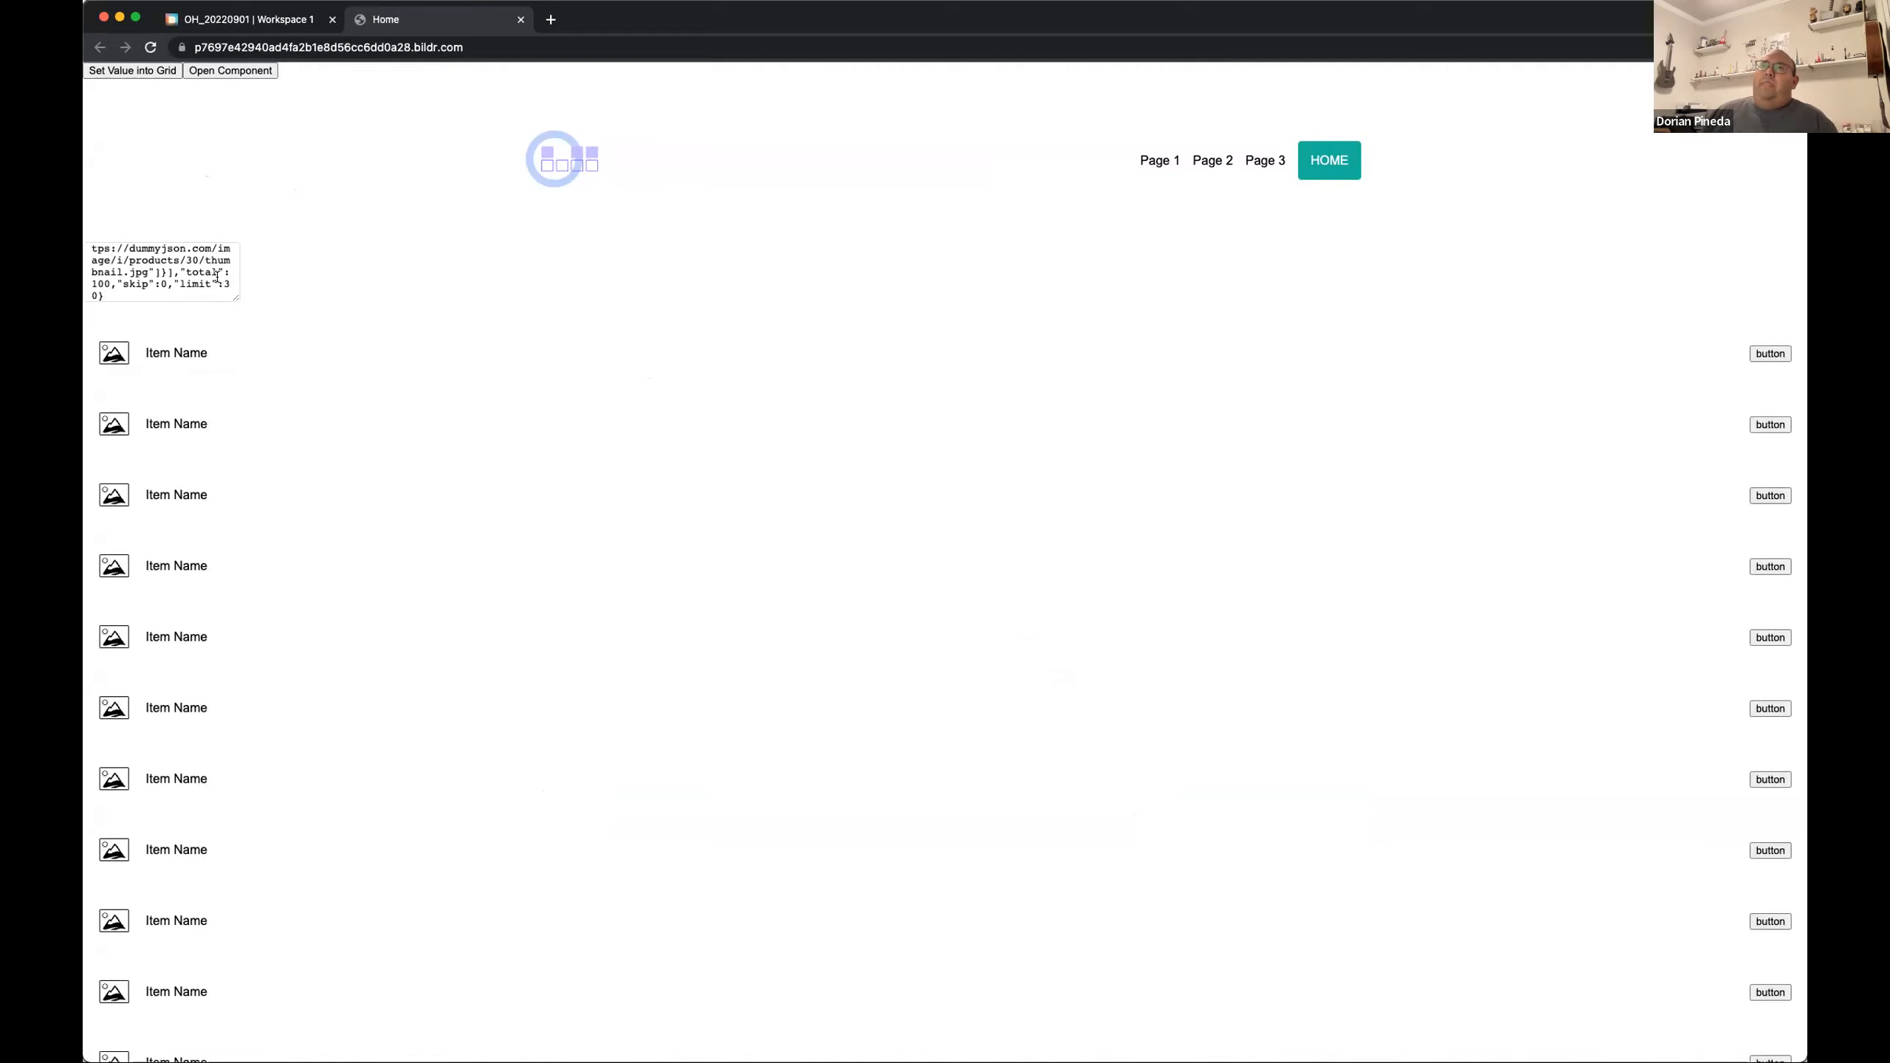
Step: Enlarge the preview's text area and examine the products key and the start of its array
left_click_drag(235, 299, 872, 471)
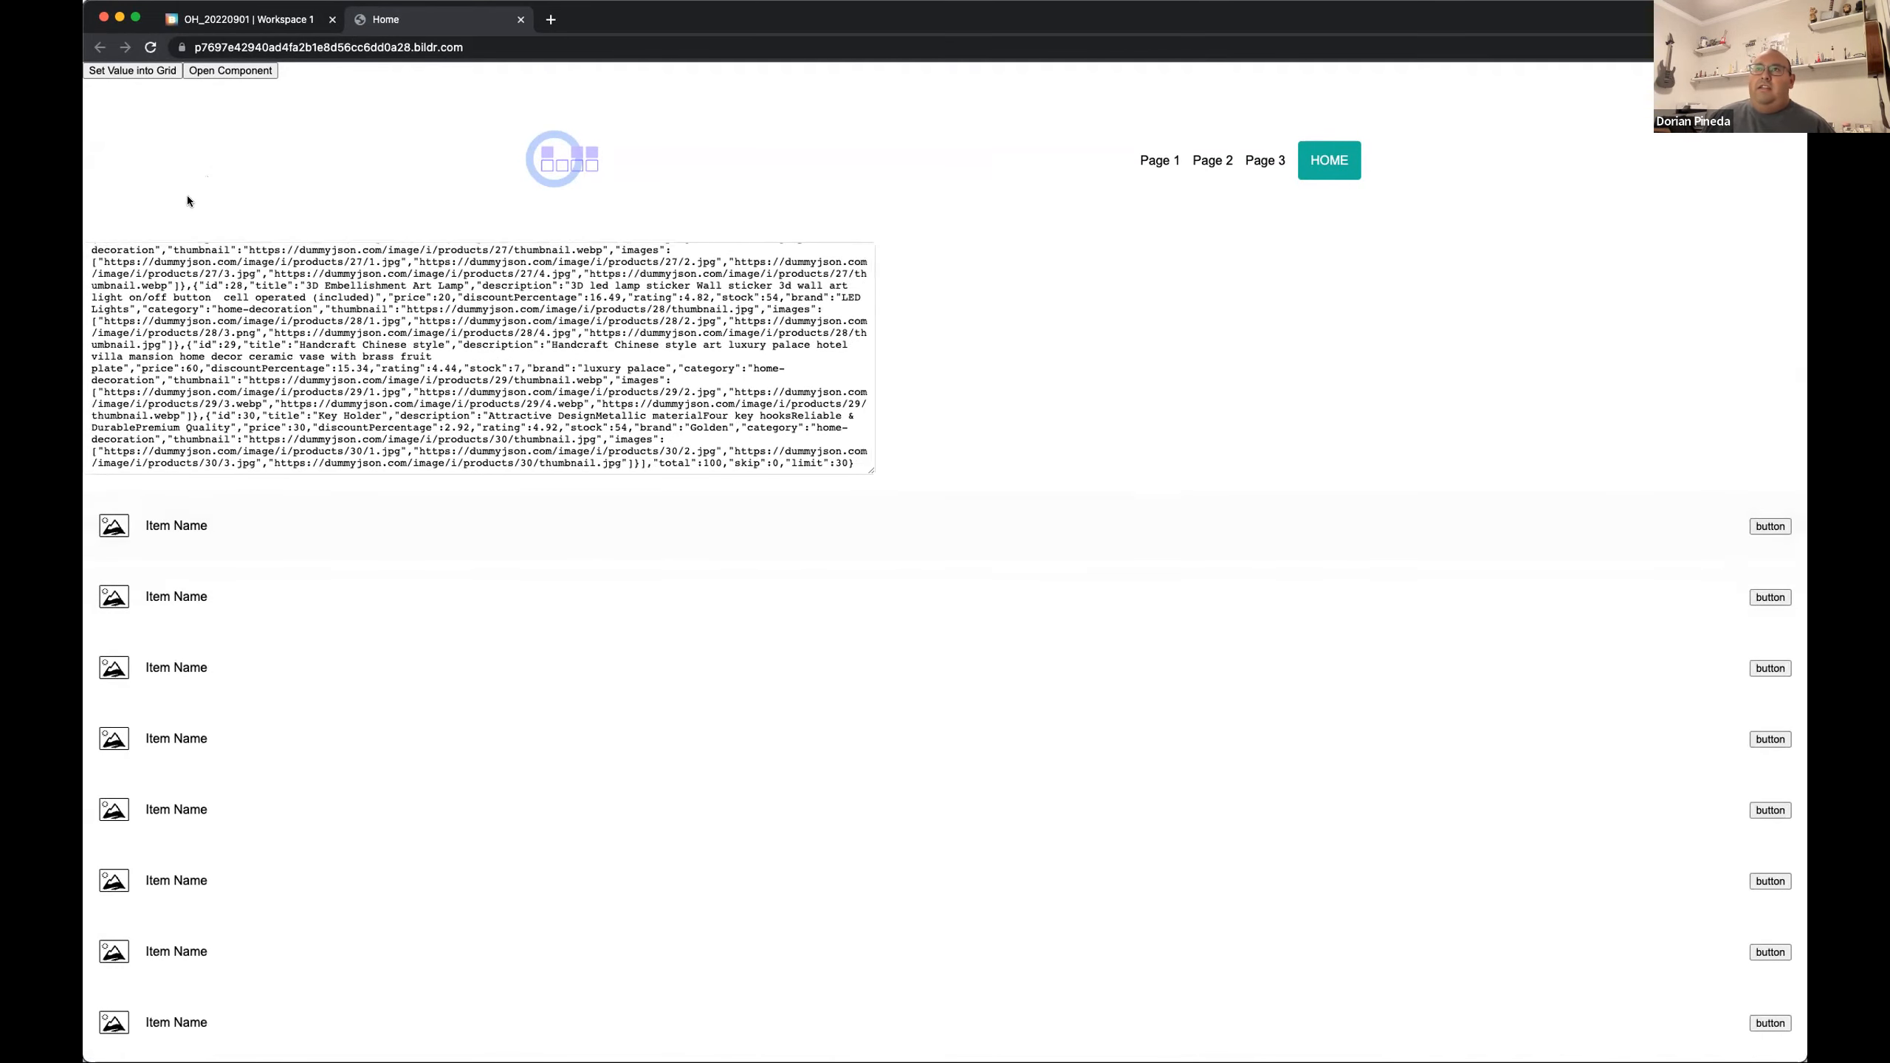
triple_click(252, 309)
scroll(251, 309, "up", 15)
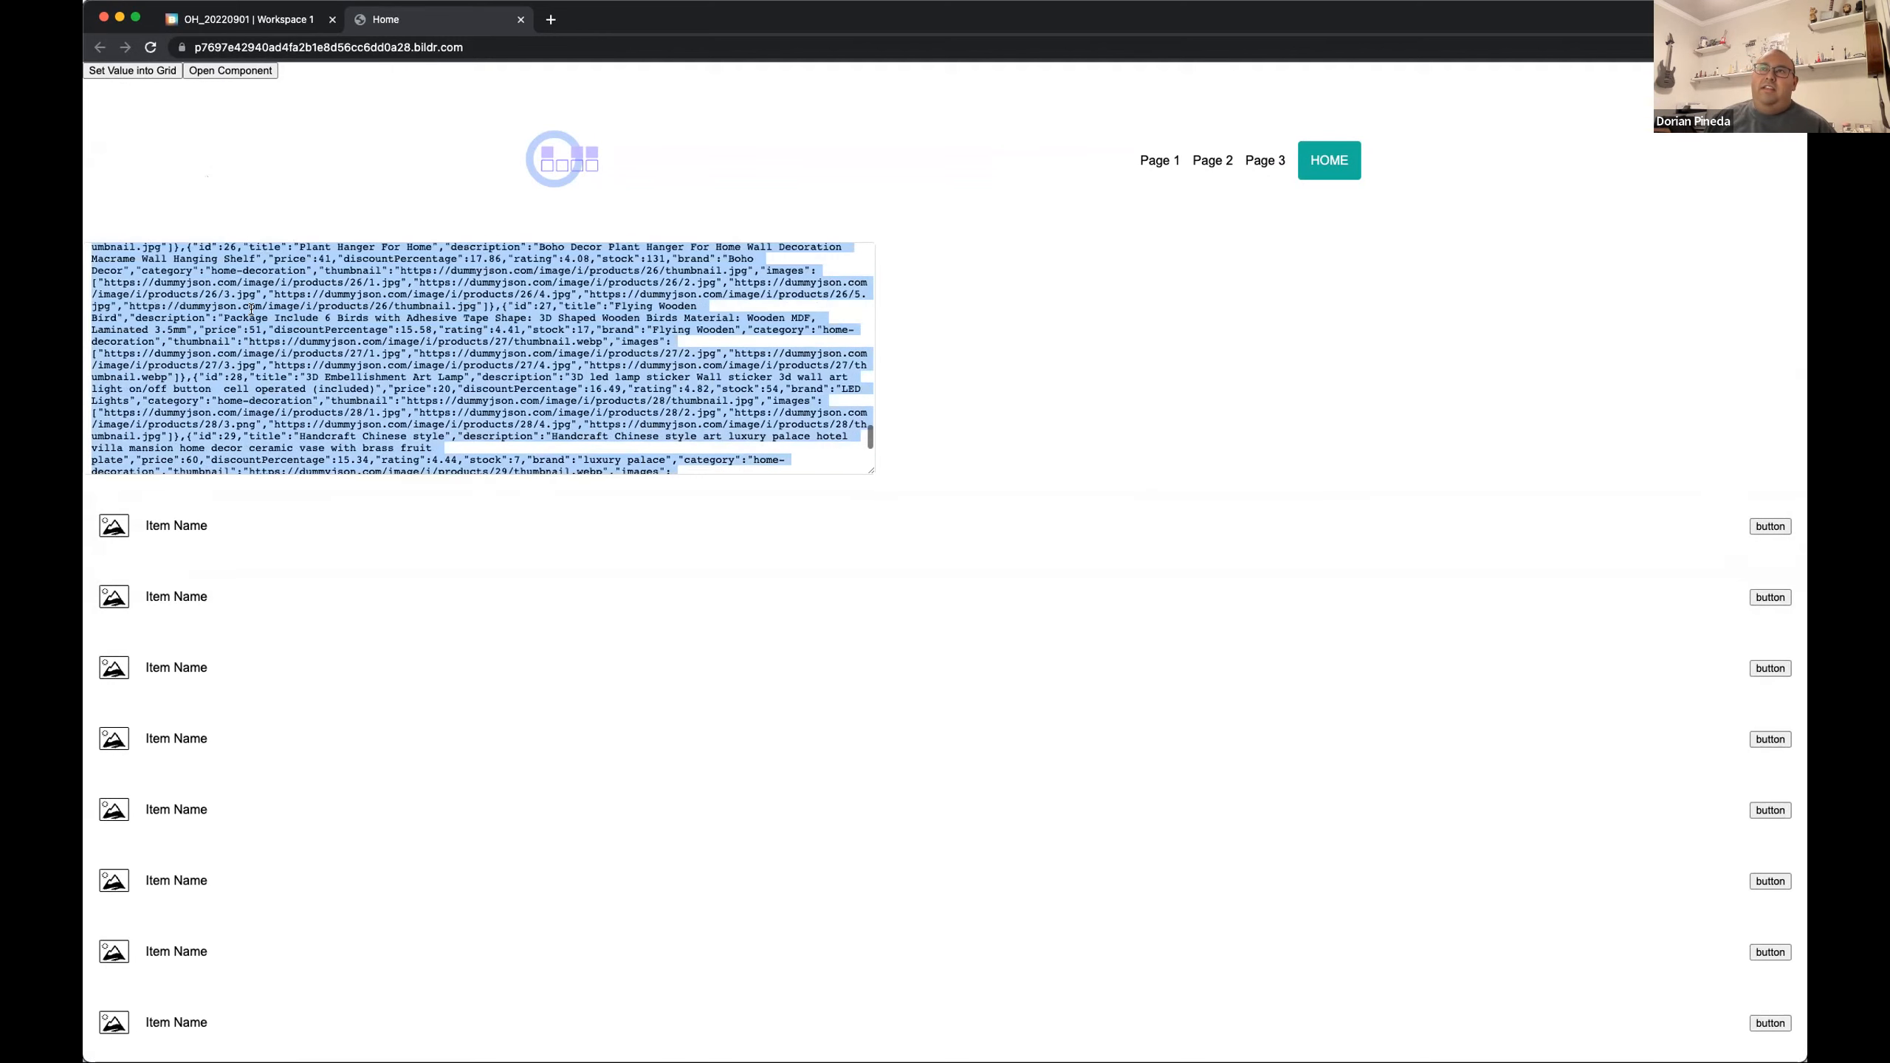
double_click(126, 253)
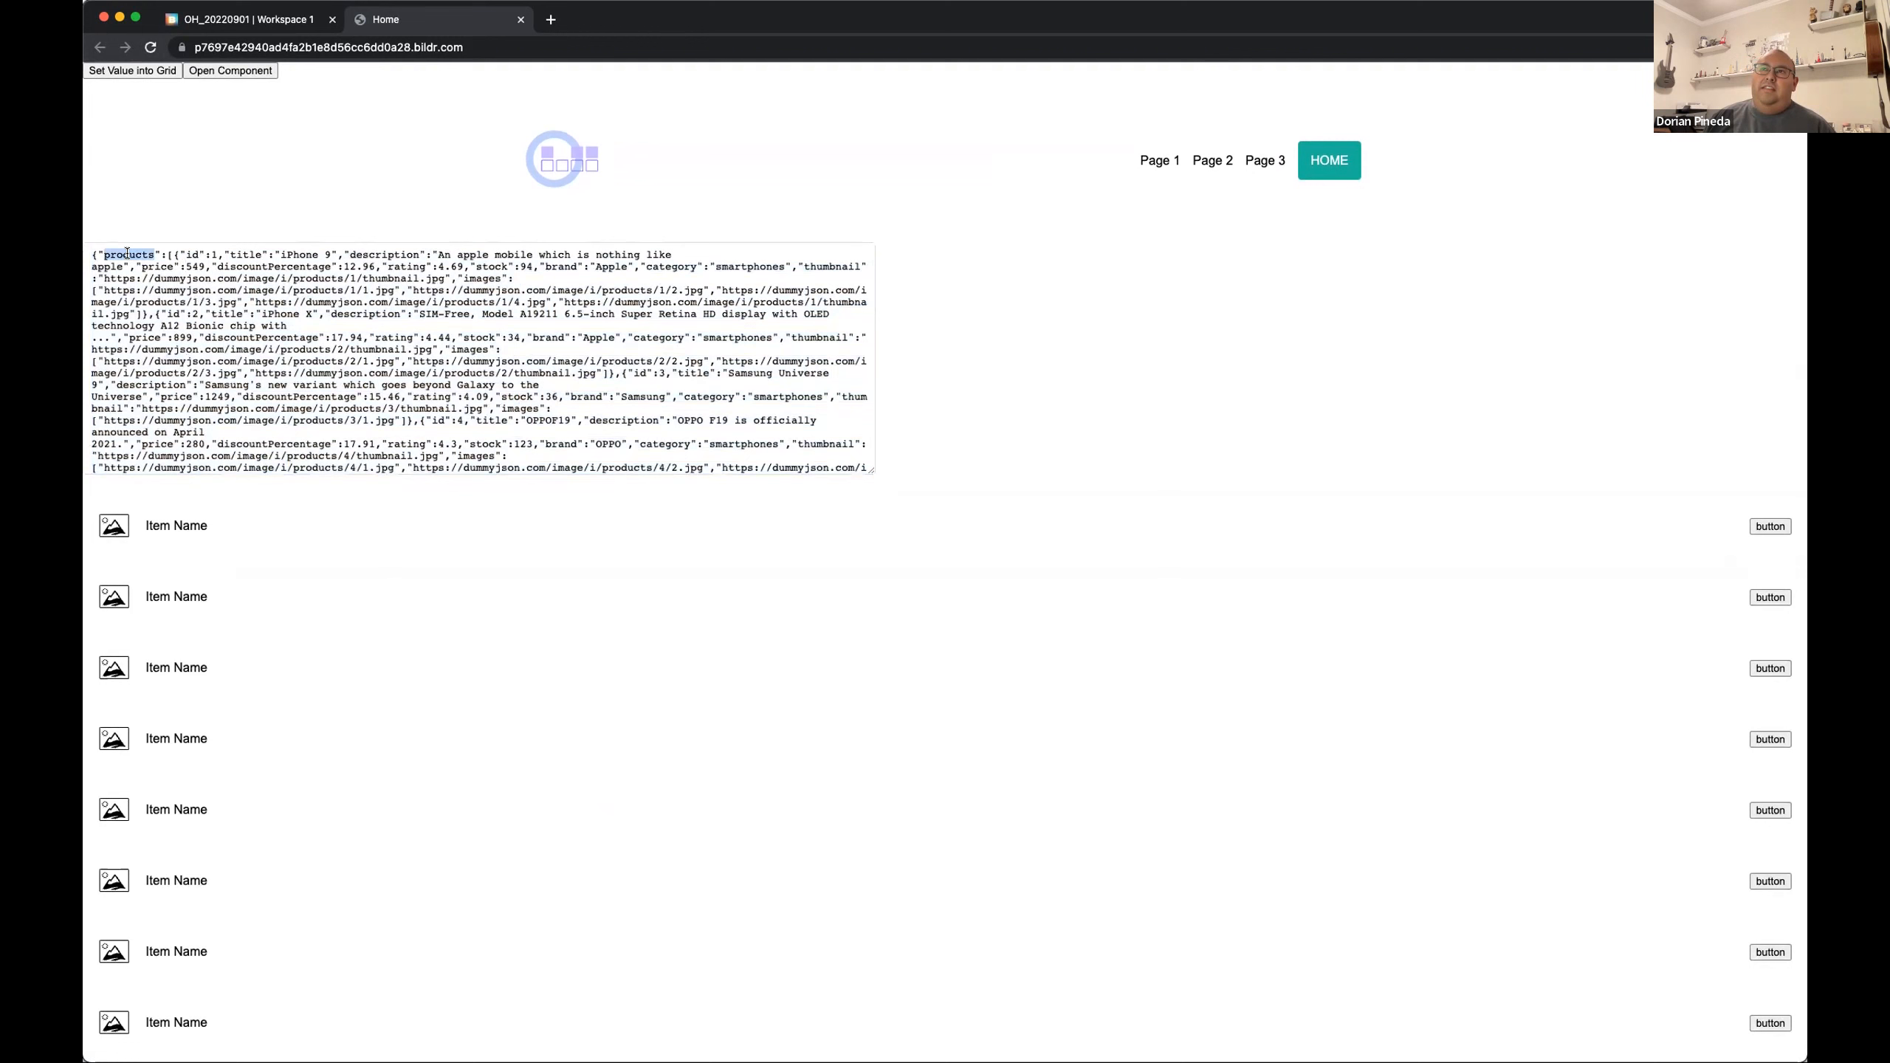
mouse_move(166, 254)
left_mouse_down()
mouse_move(134, 266)
mouse_move(186, 275)
left_mouse_up()
left_click(227, 299)
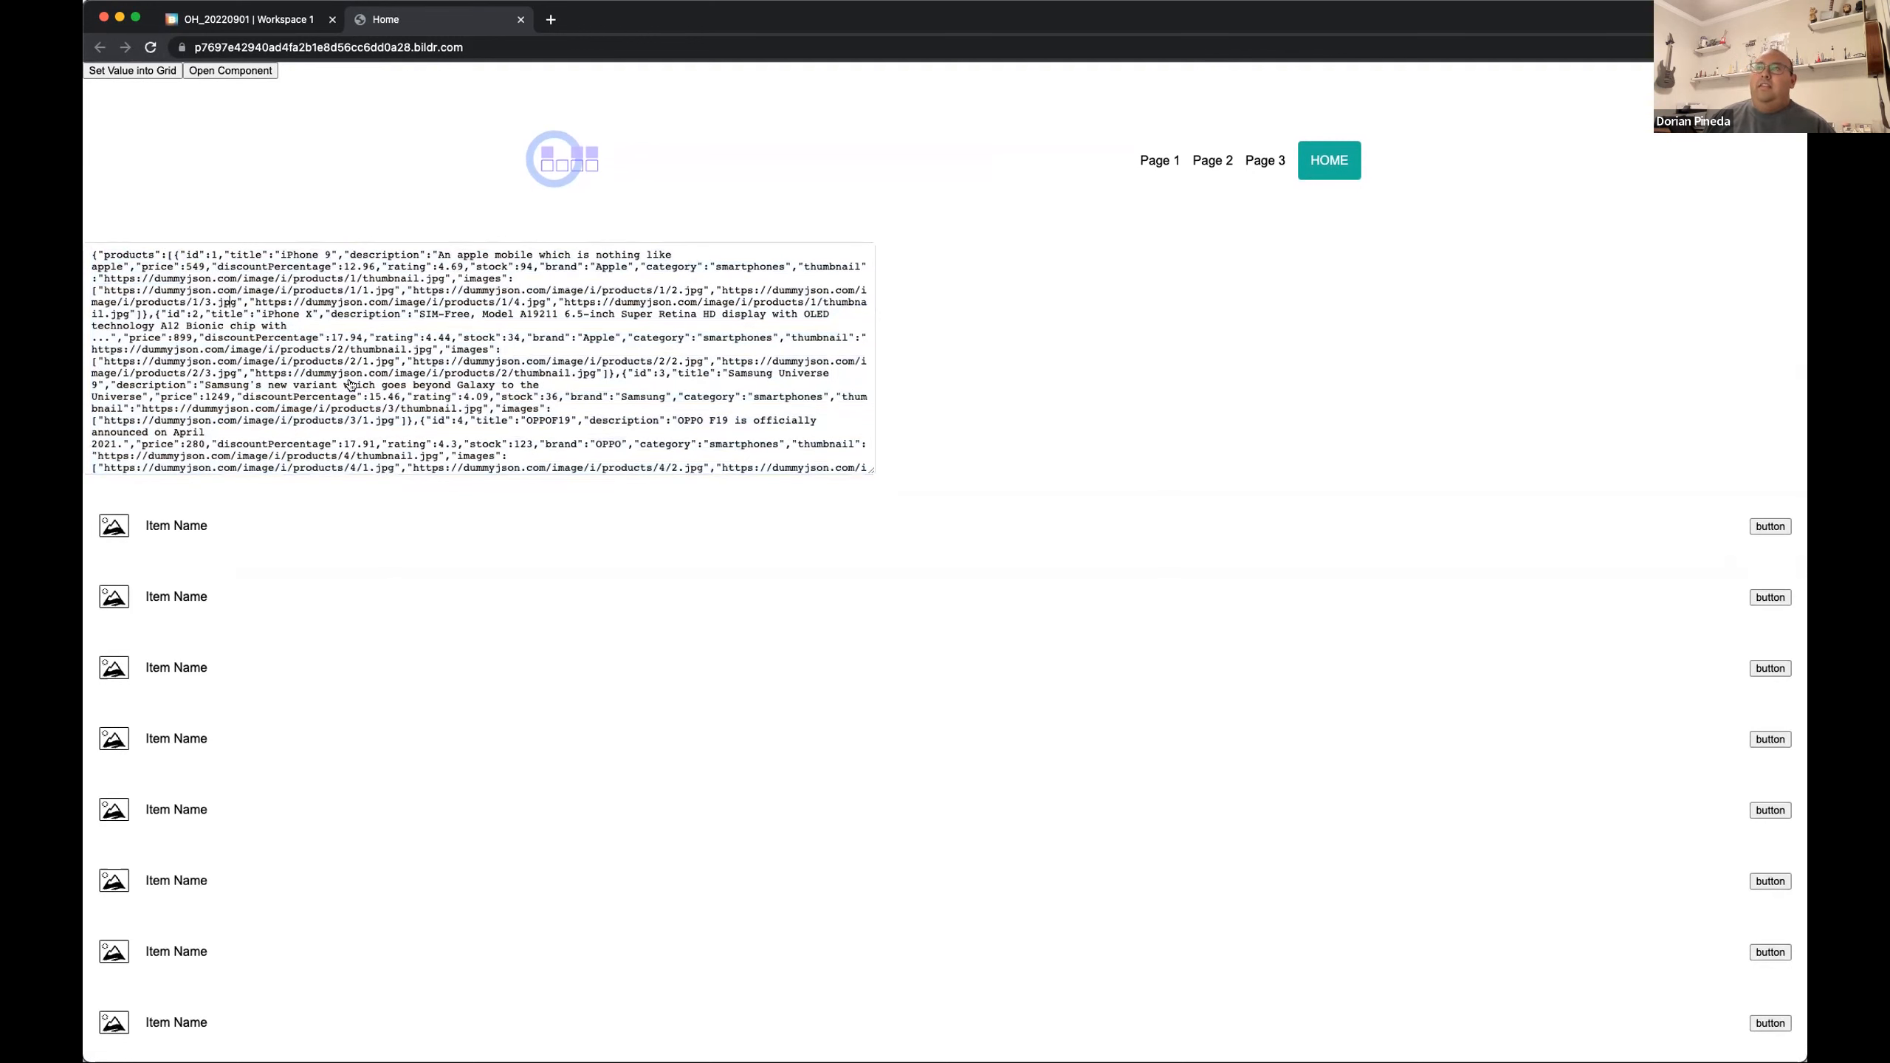
Step: Look through the rendered Grid List rows and examine the first product's title key in the JSON
scroll(452, 631, "down", 3)
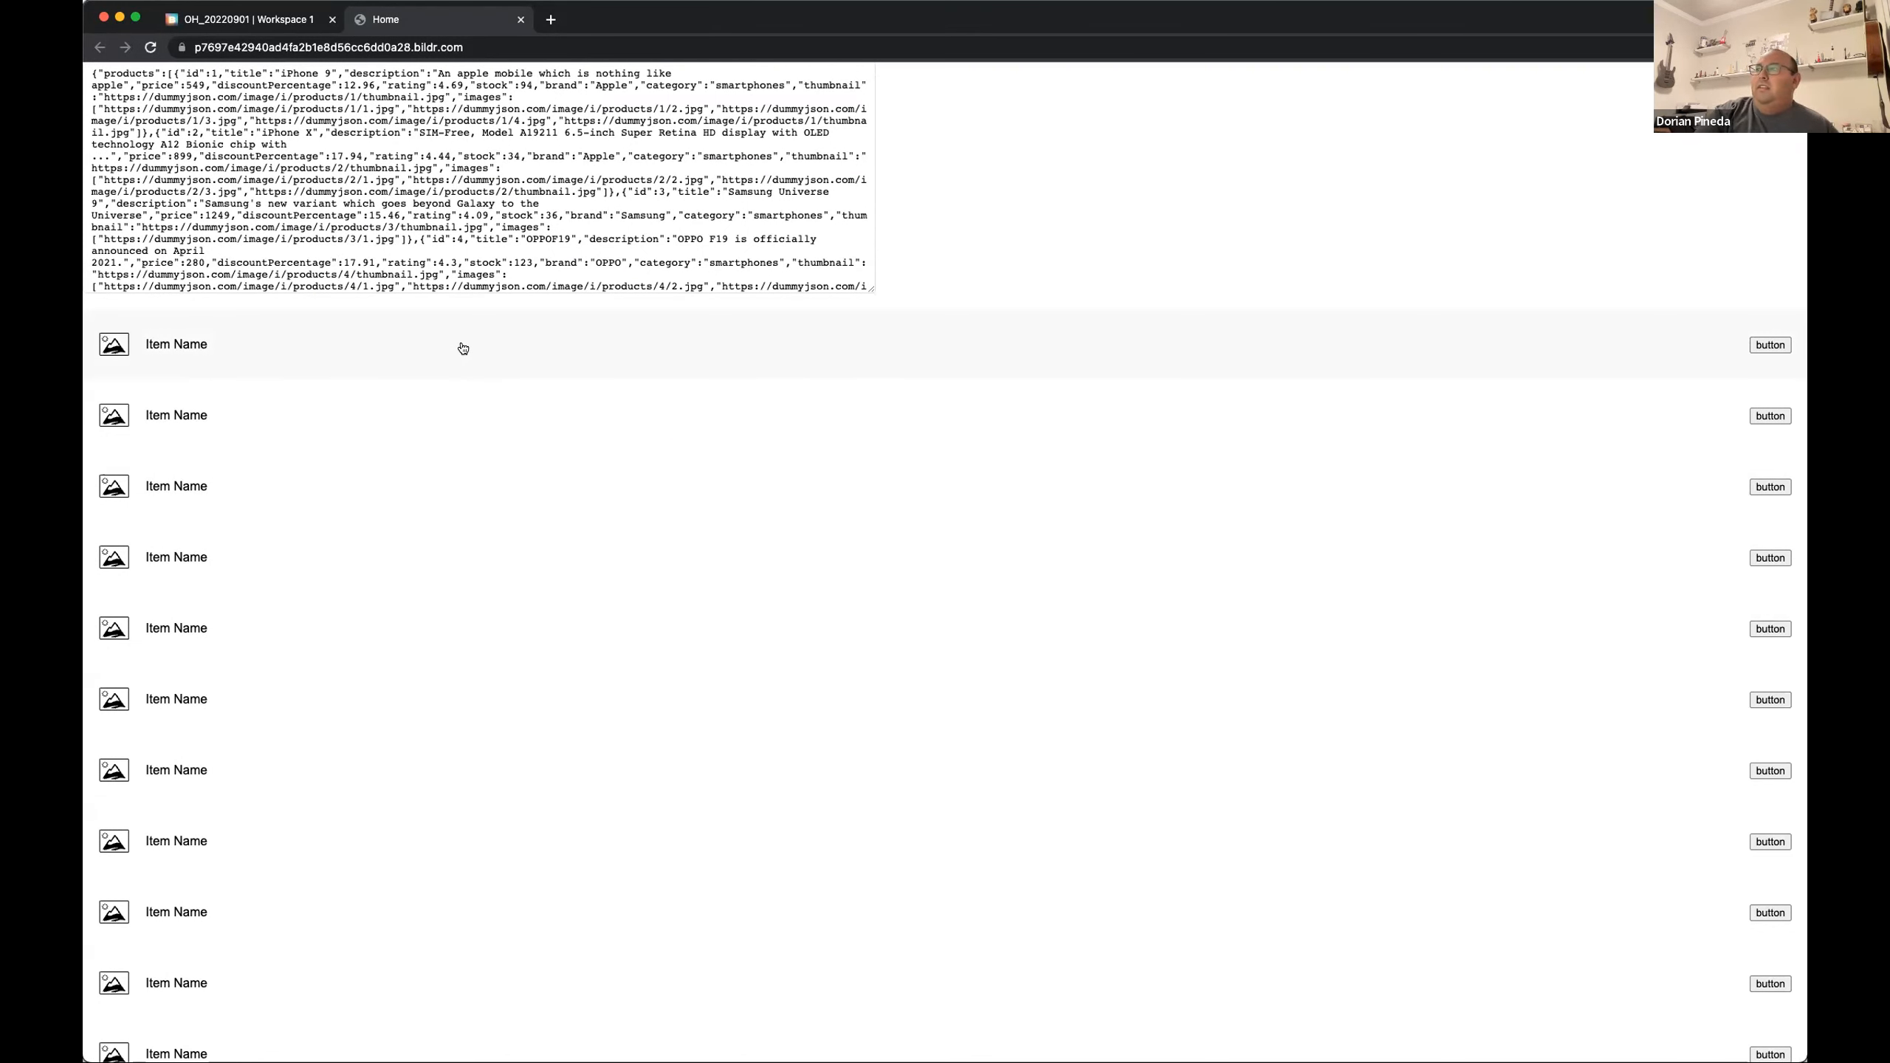
scroll(460, 624, "down", 10)
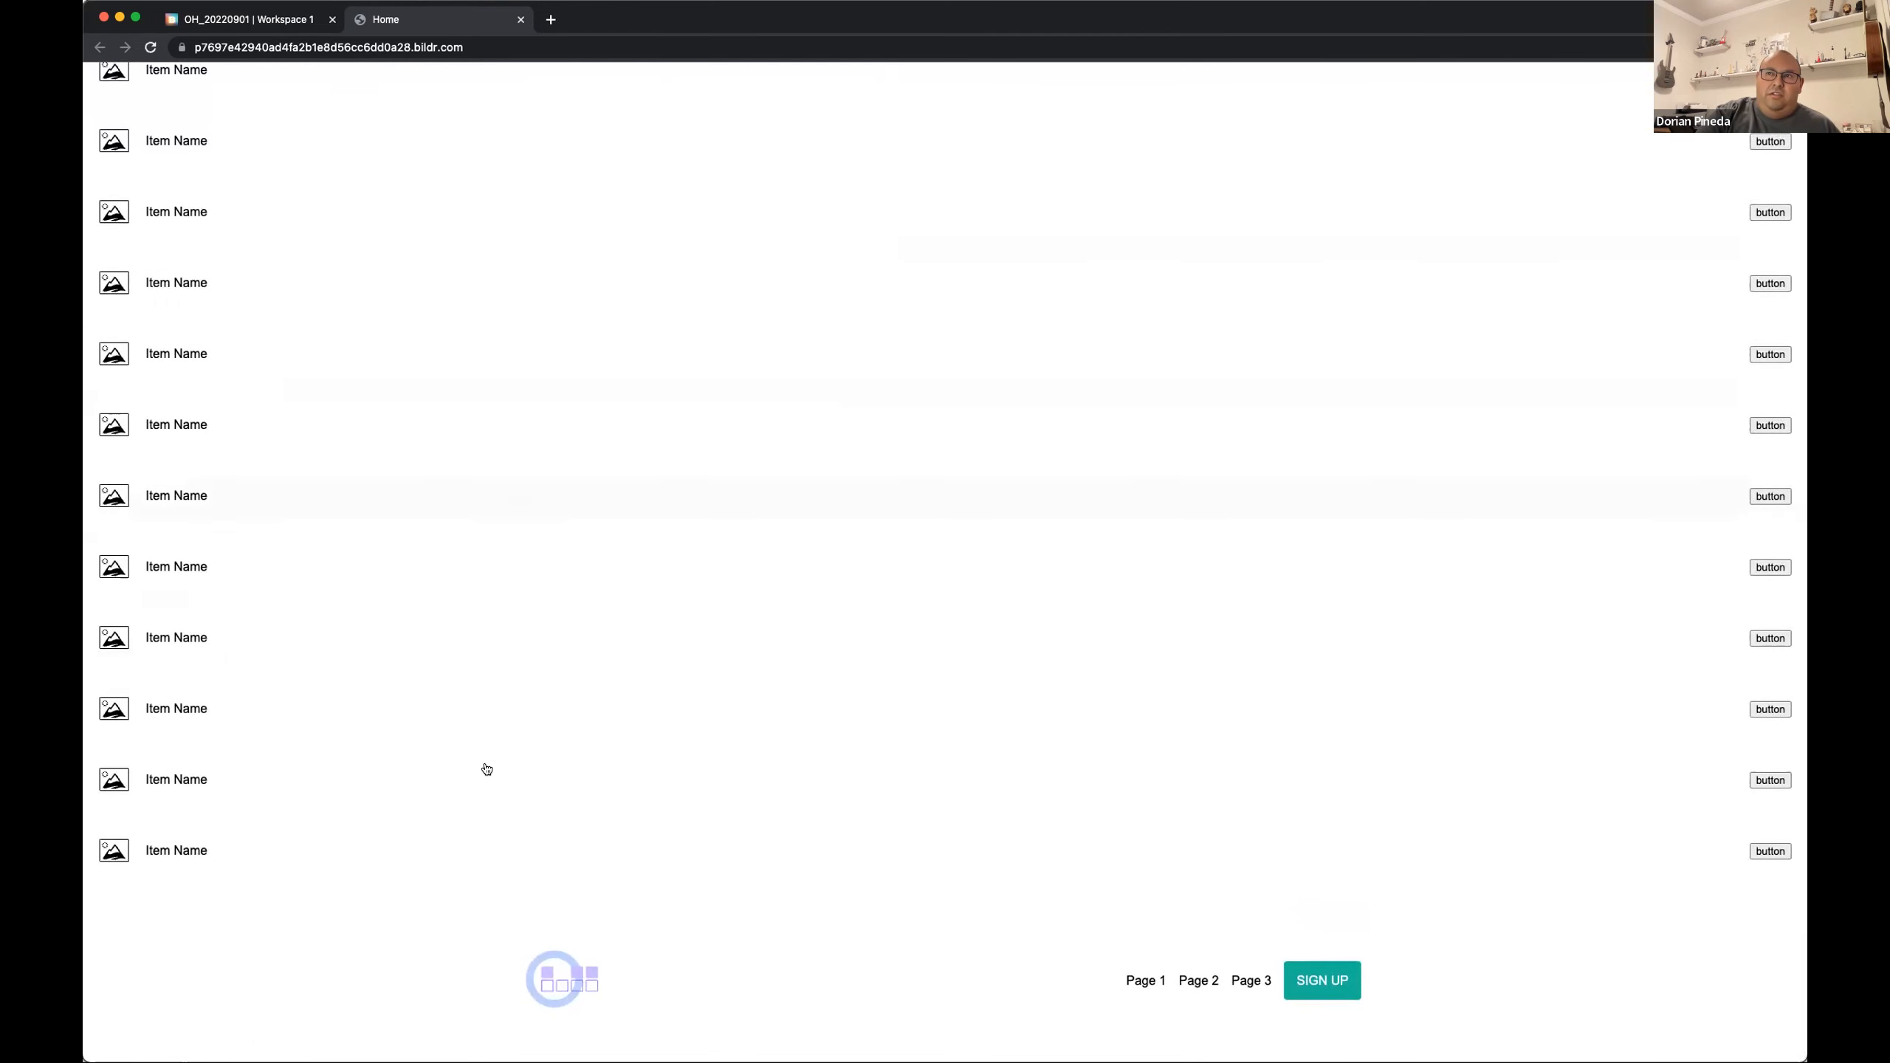
scroll(488, 782, "up", 10)
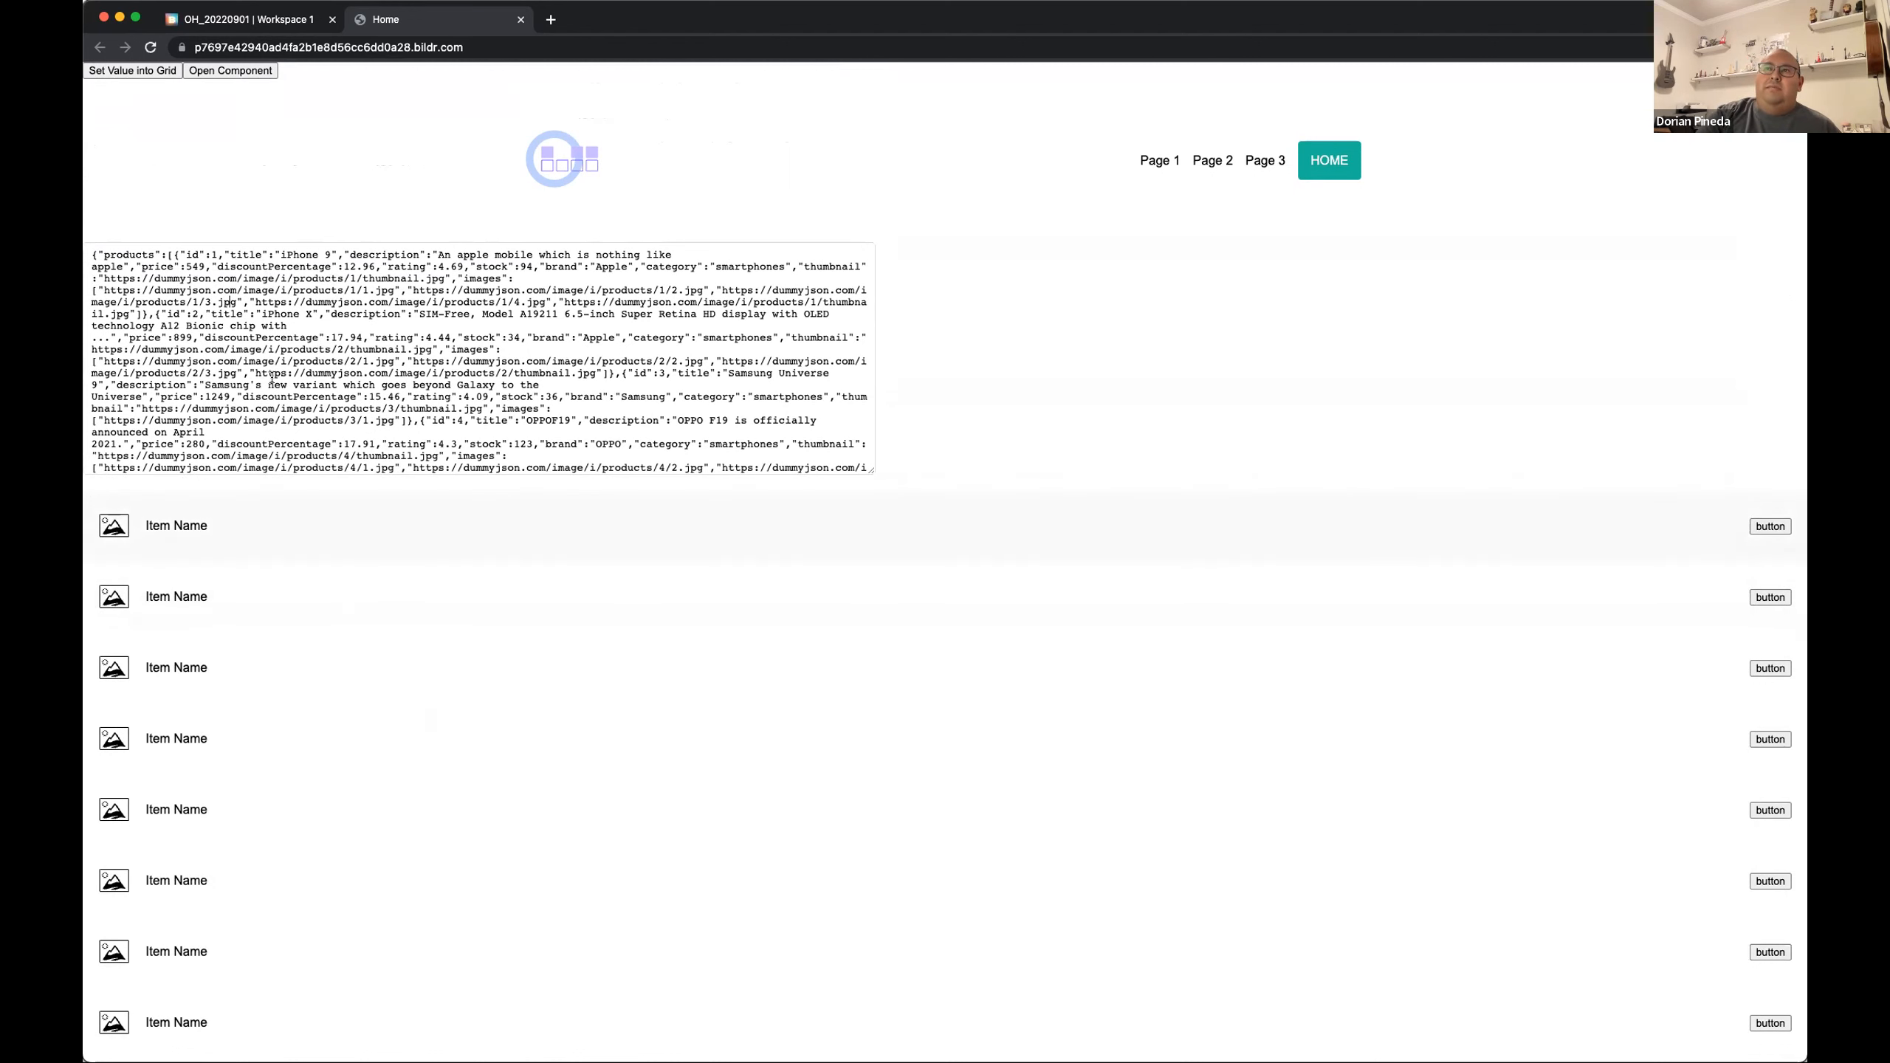
double_click(243, 253)
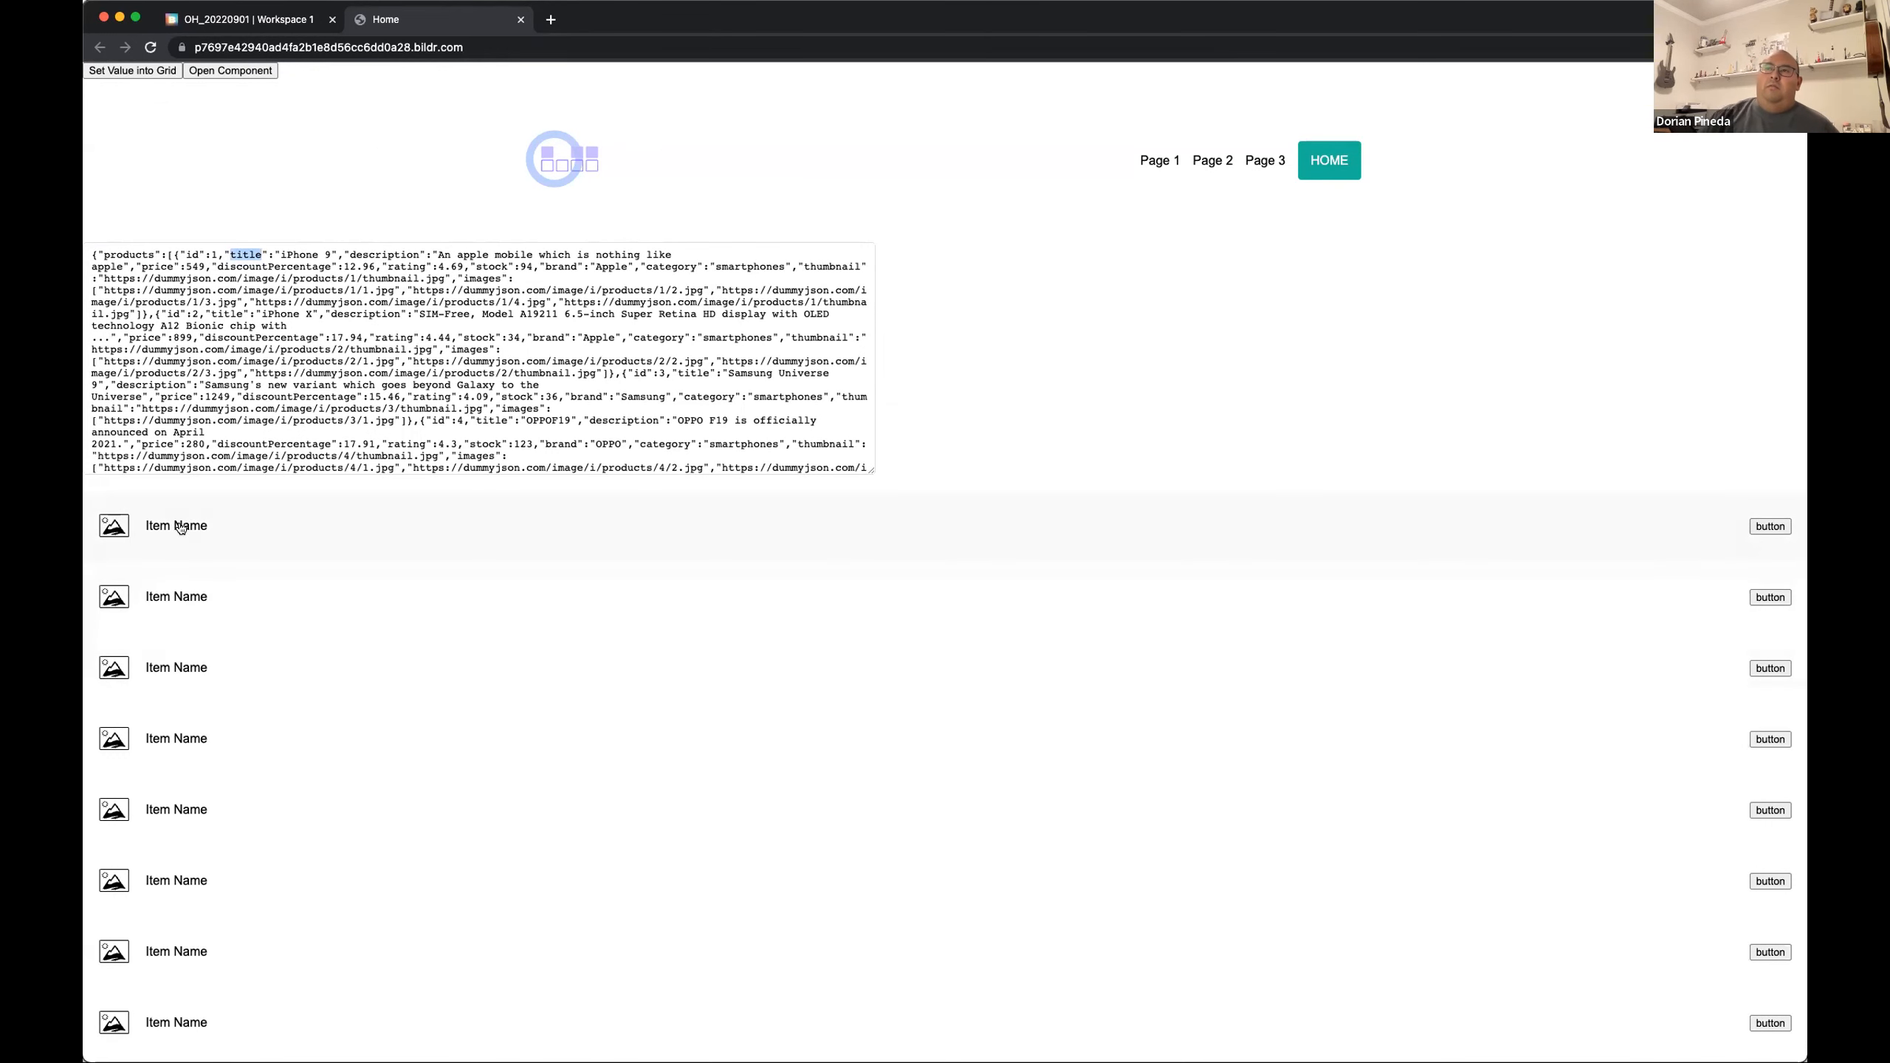
Step: Select the entire products JSON in the preview's text area and switch to the Bildr studio
left_click(596, 343)
key("super+a")
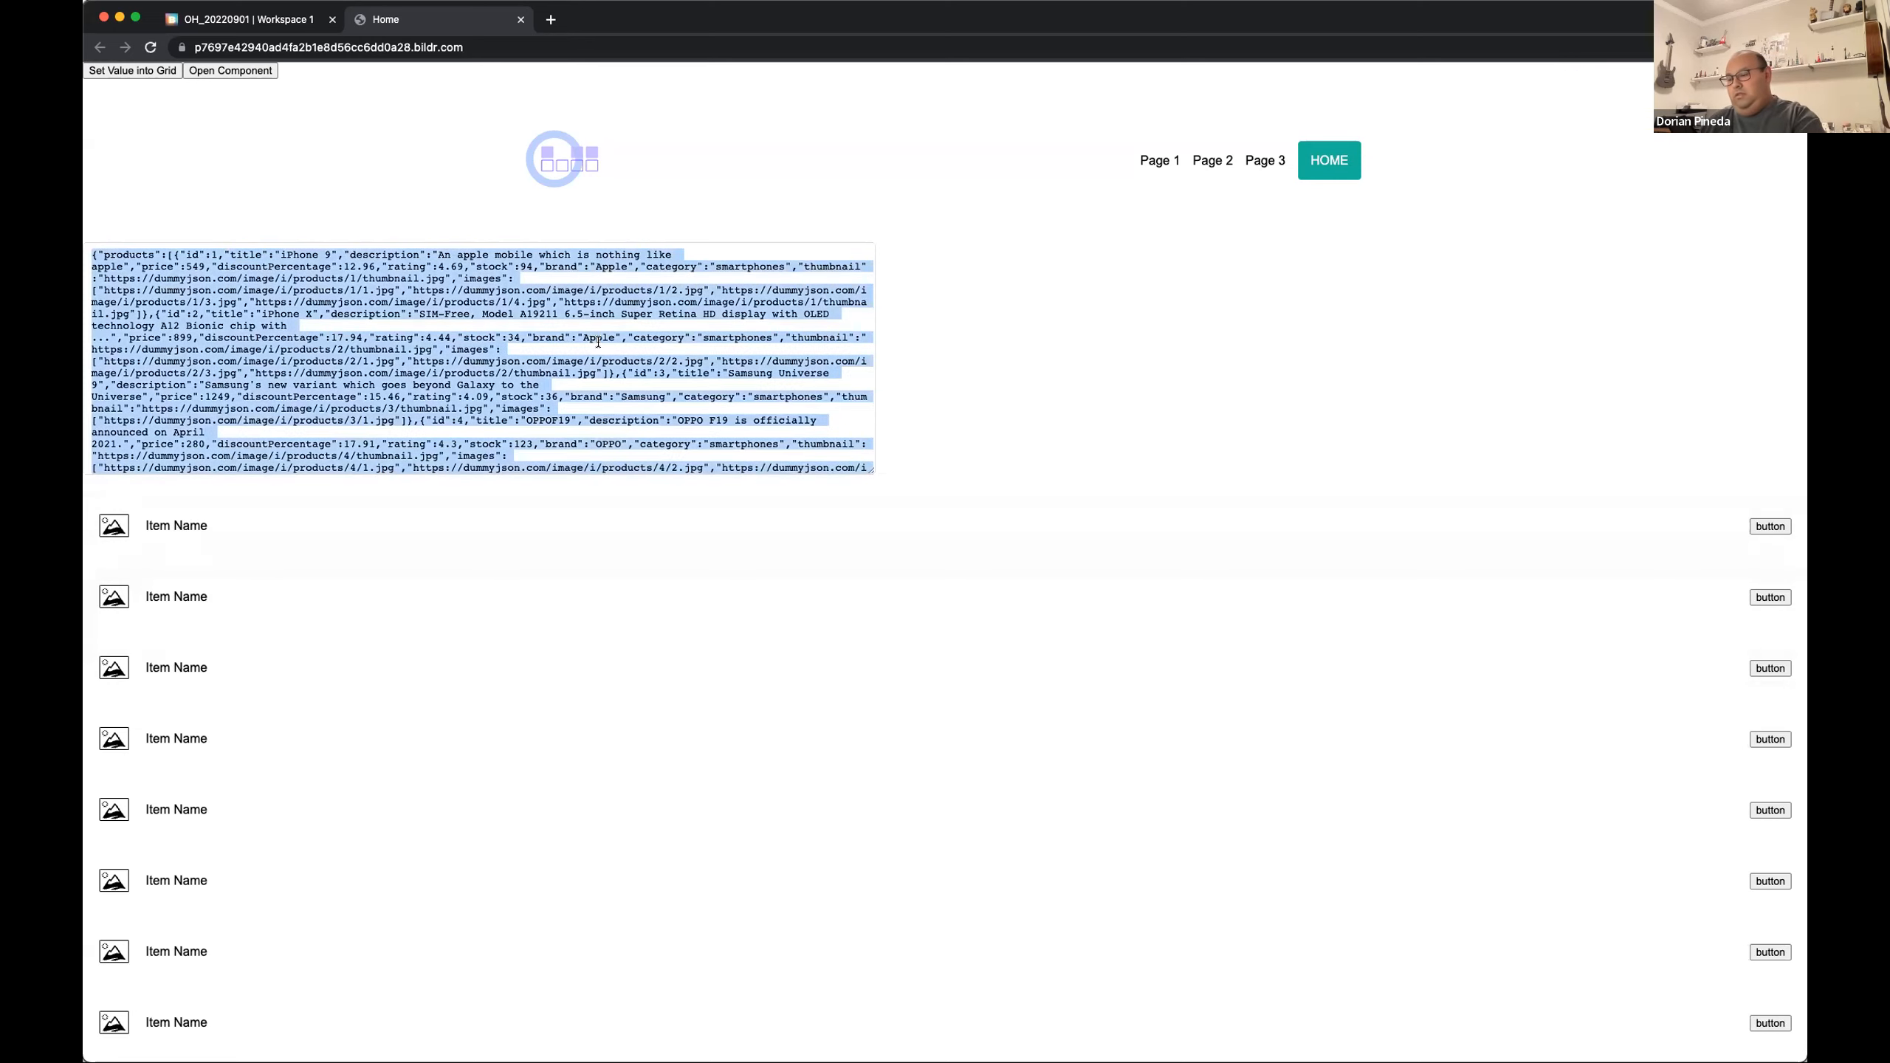
key("ctrl+shift+Tab")
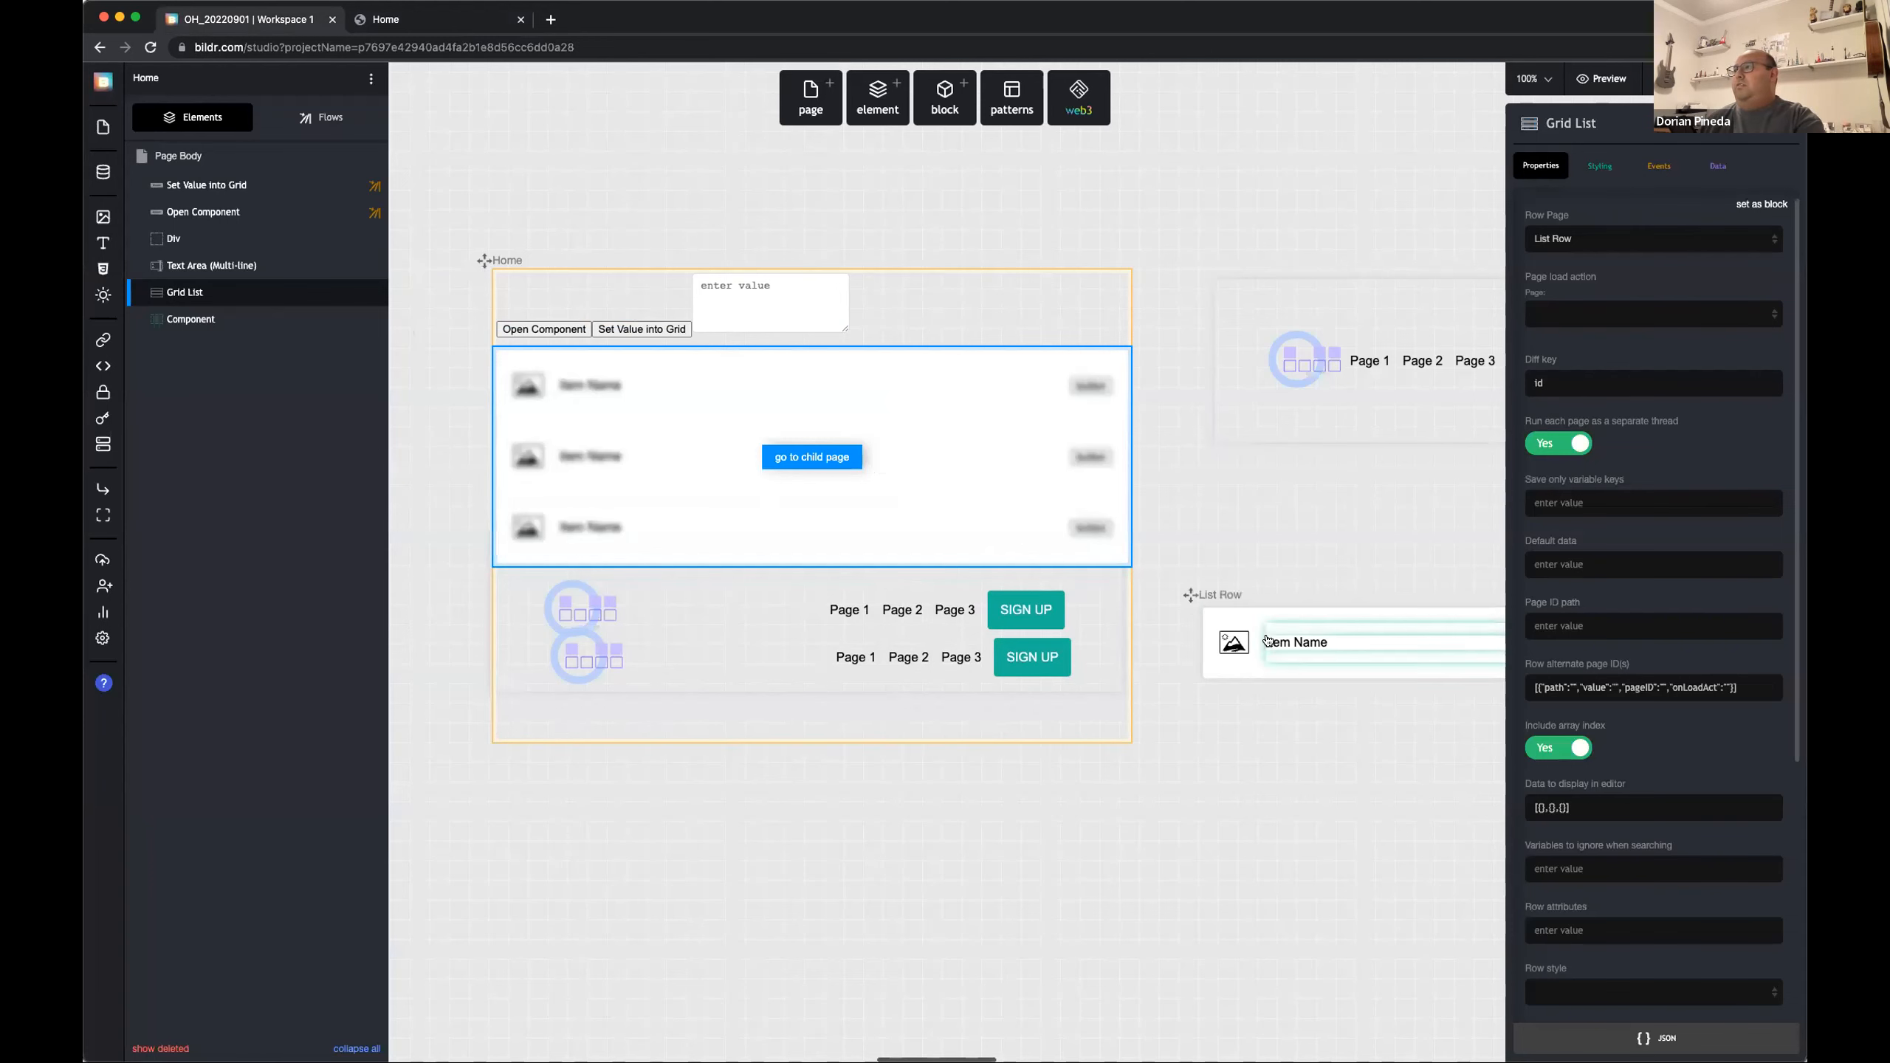
Step: Bind the Item Name text on the List Row page to a record value from the variable title
left_click(1309, 642)
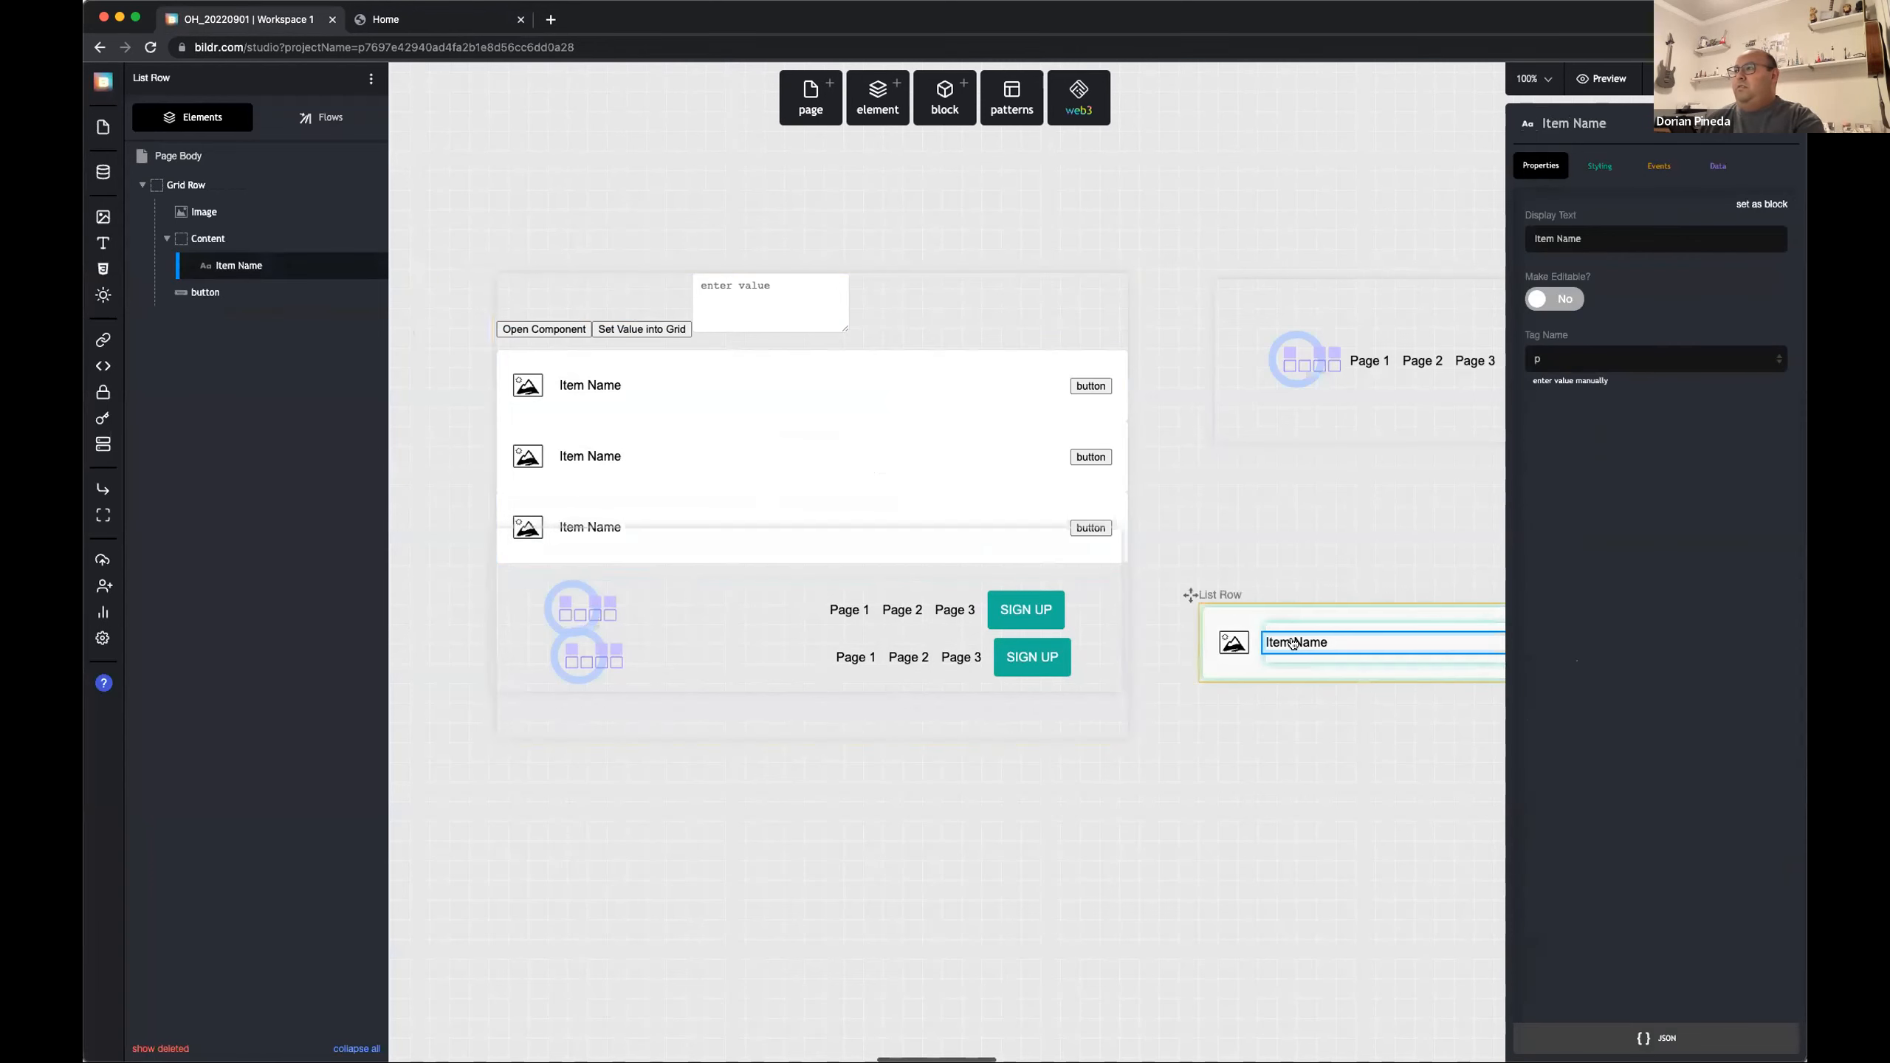
left_click(1713, 169)
left_click(1581, 270)
left_click(1580, 281)
left_click(1580, 281)
left_click(1573, 335)
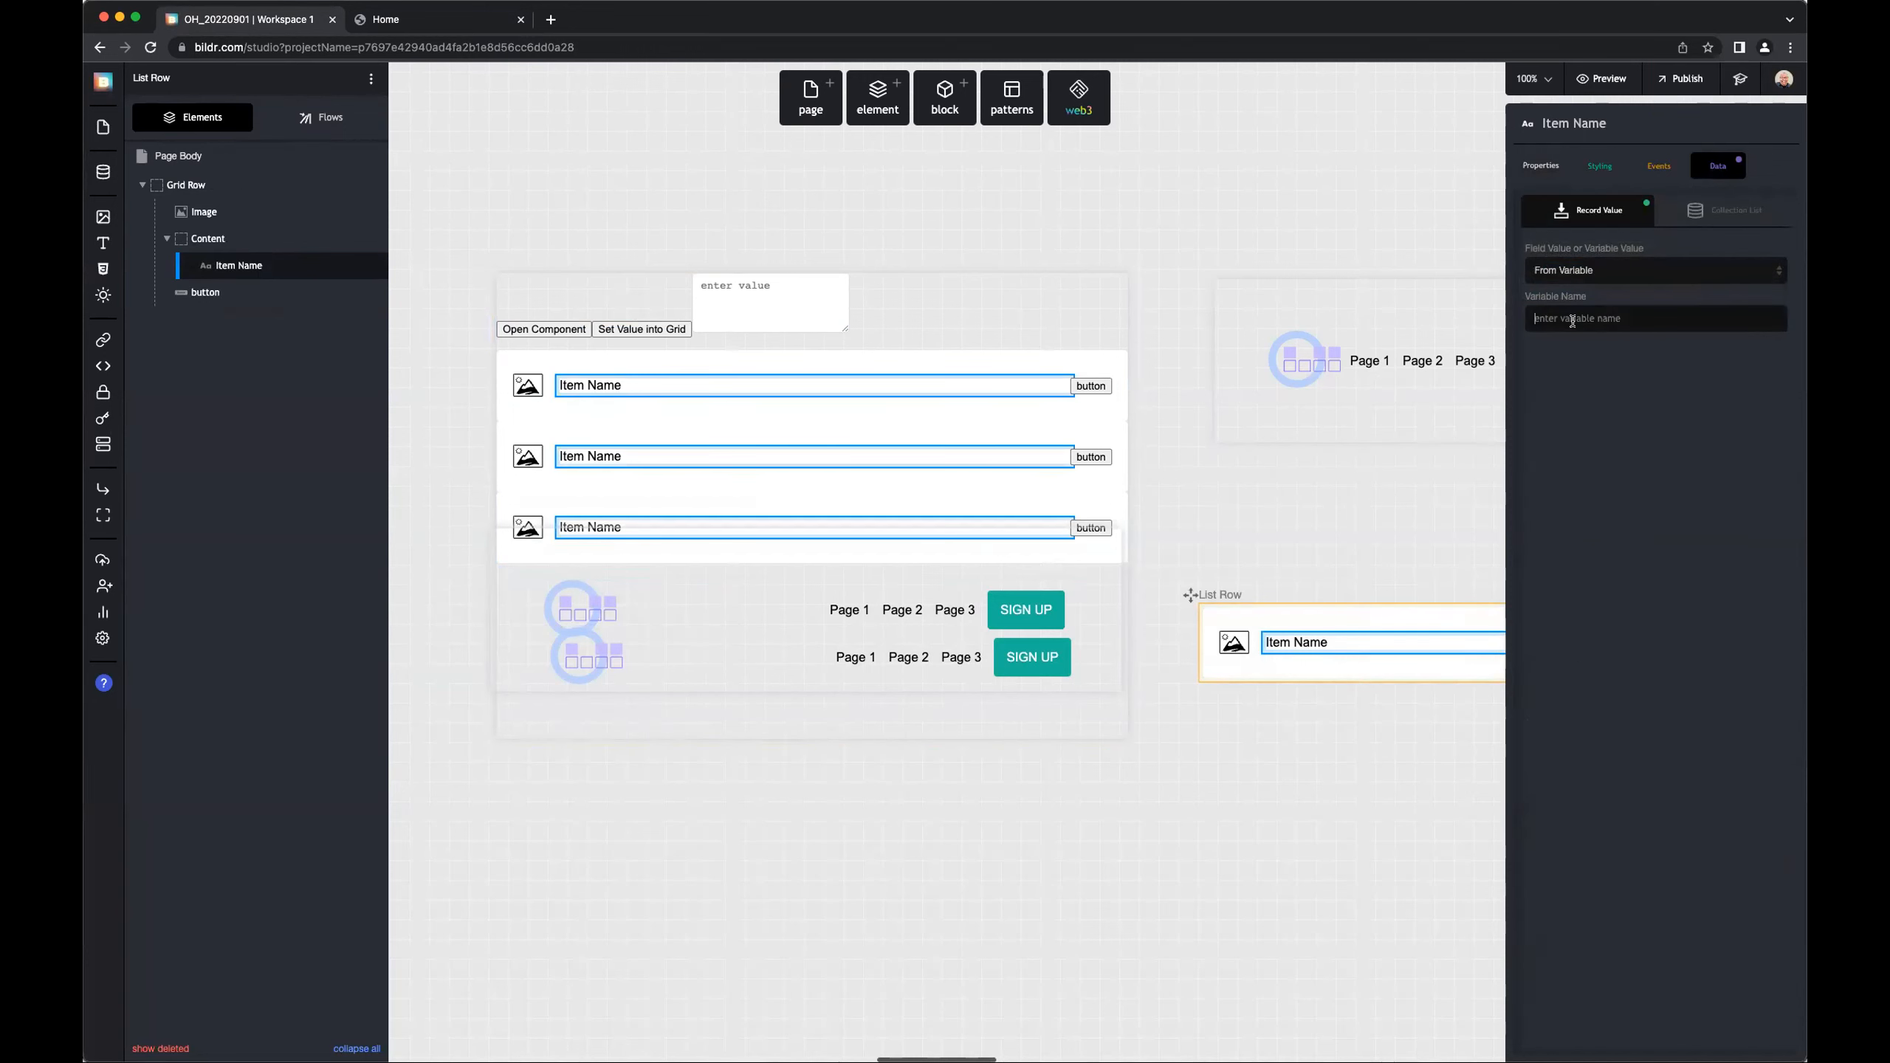
left_click(1572, 320)
type("title")
Step: Switch to the Home preview and run Set Value into Grid to check the row titles
left_click(384, 11)
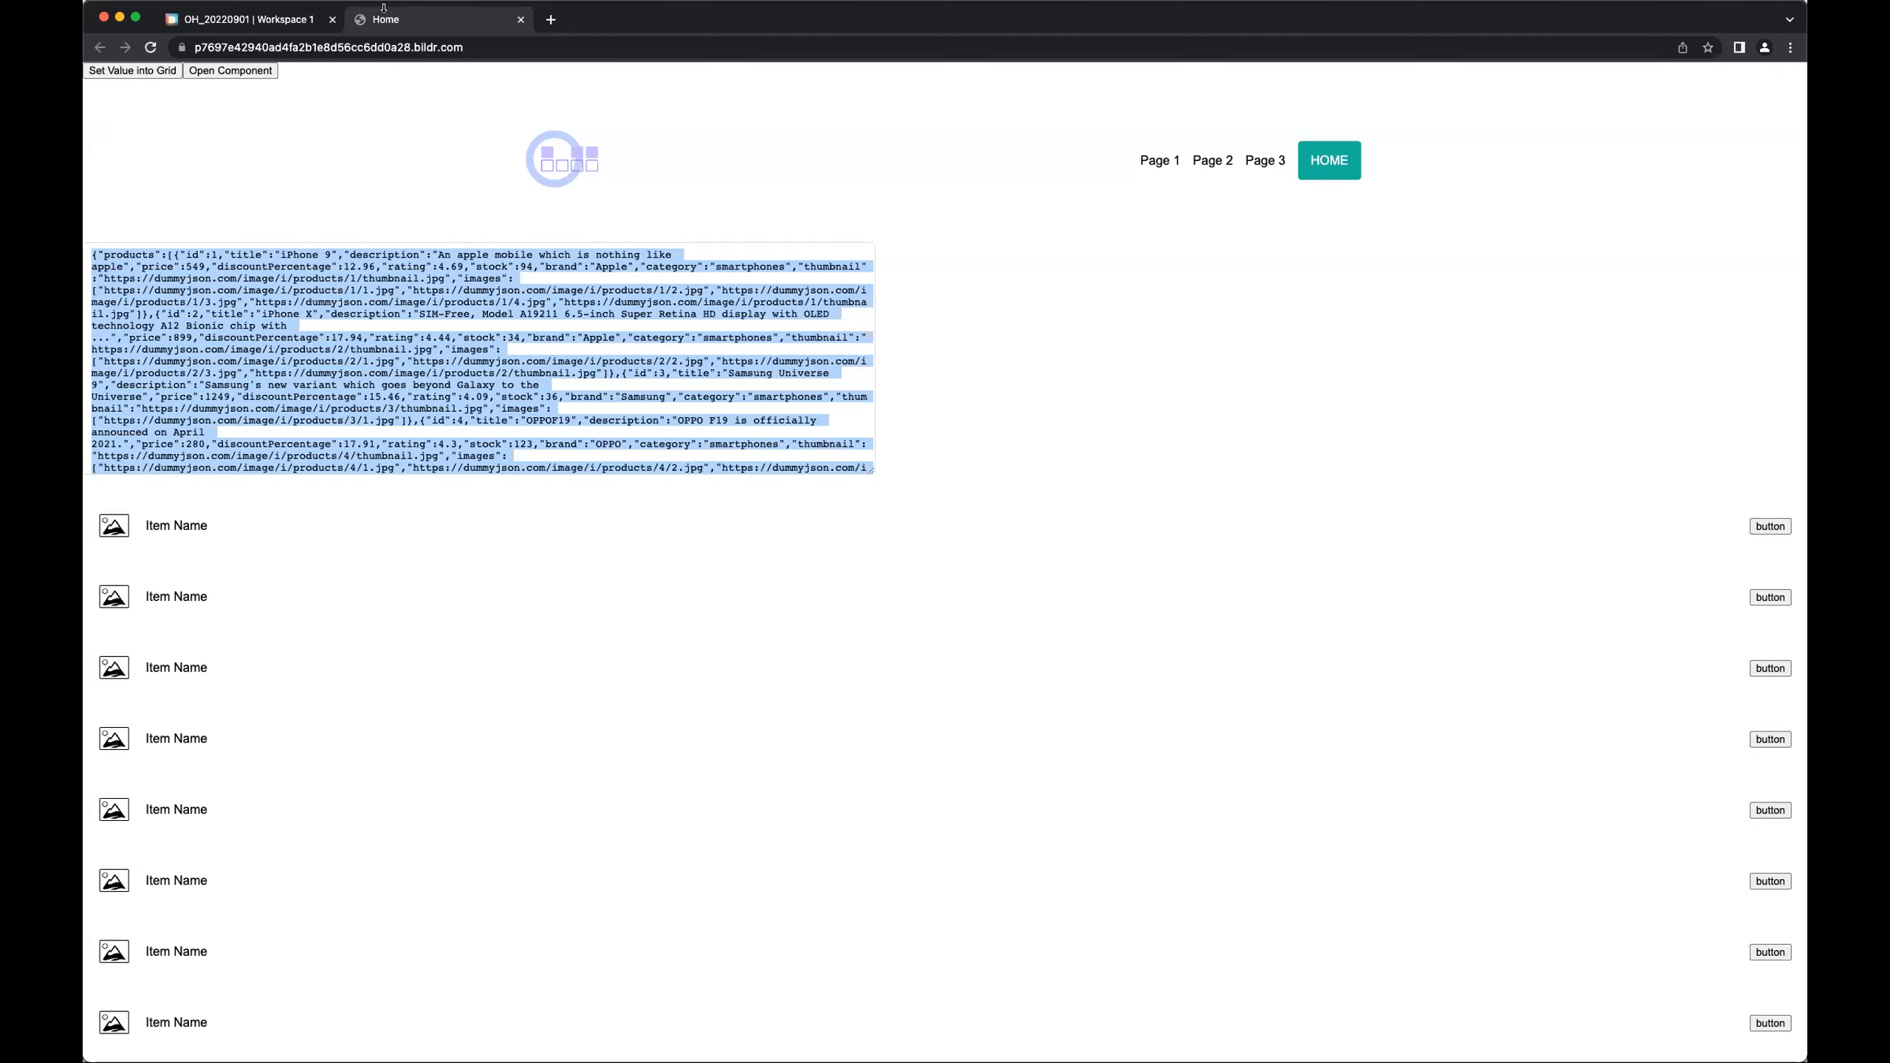
left_click(145, 73)
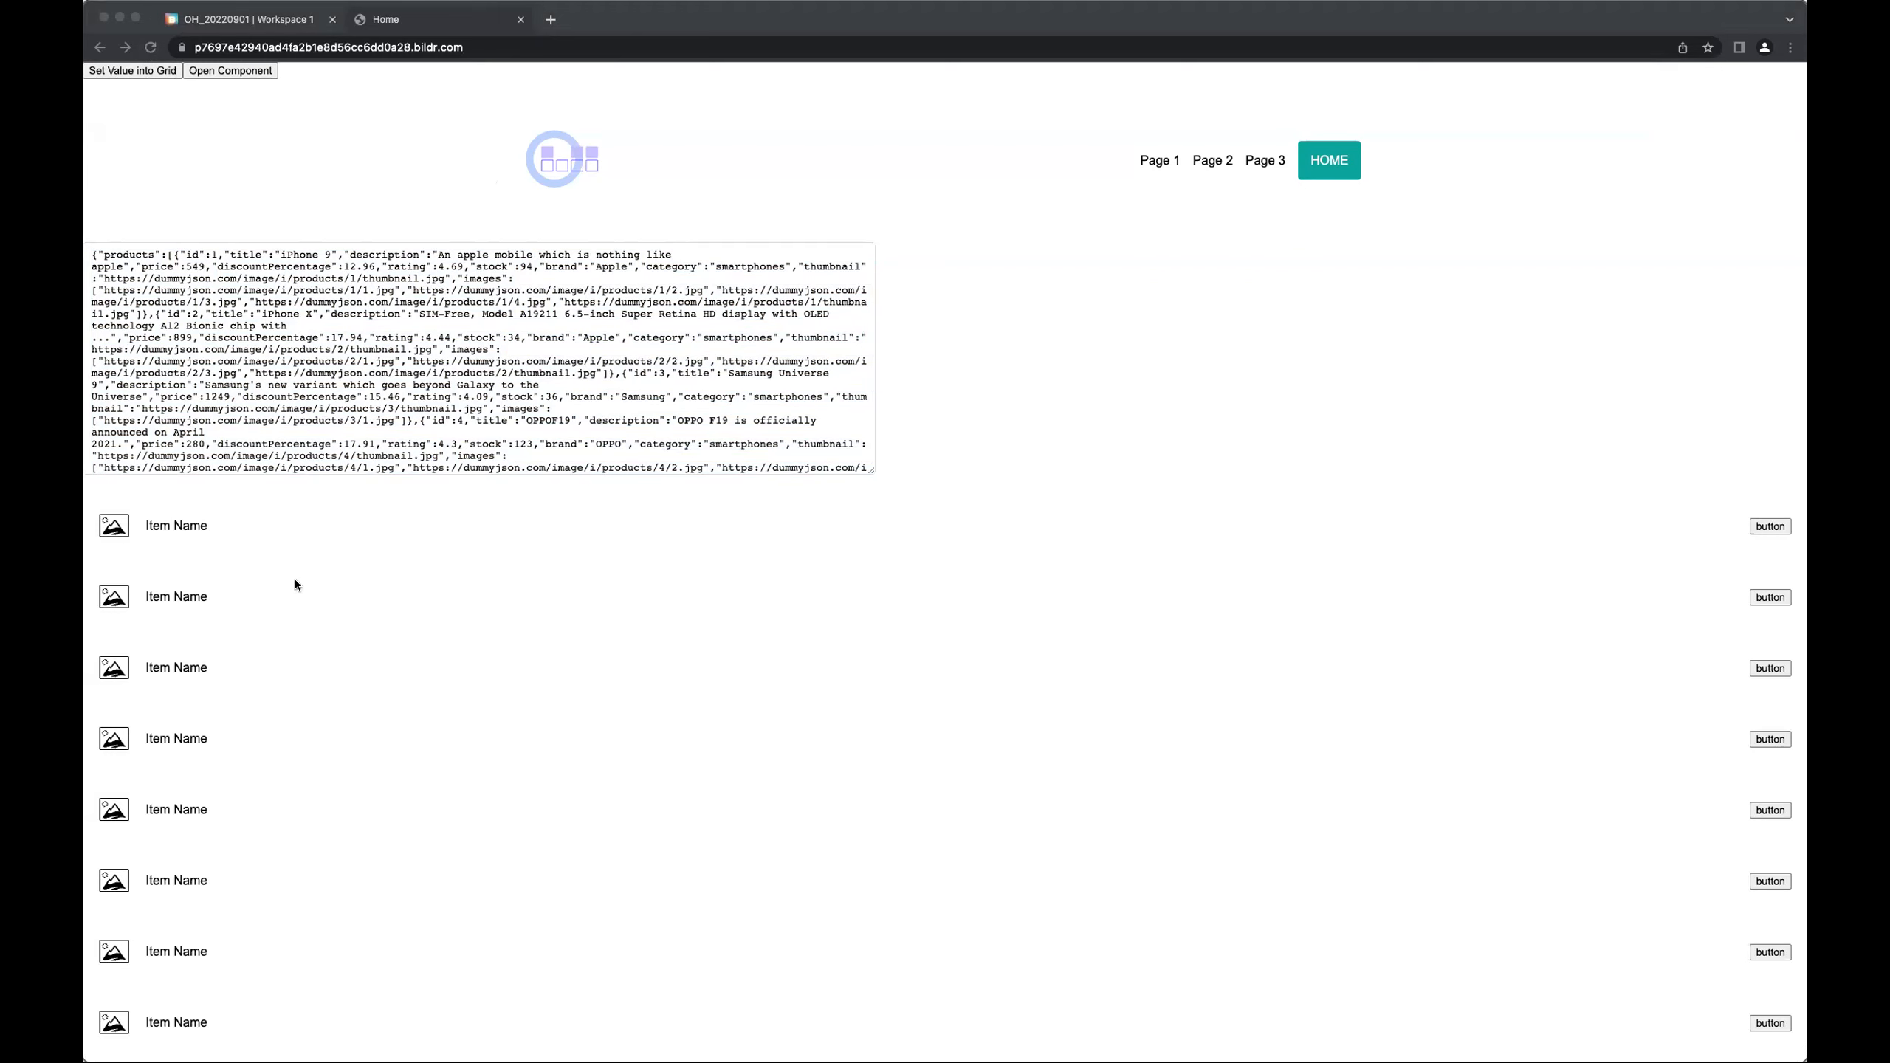
left_click(281, 529)
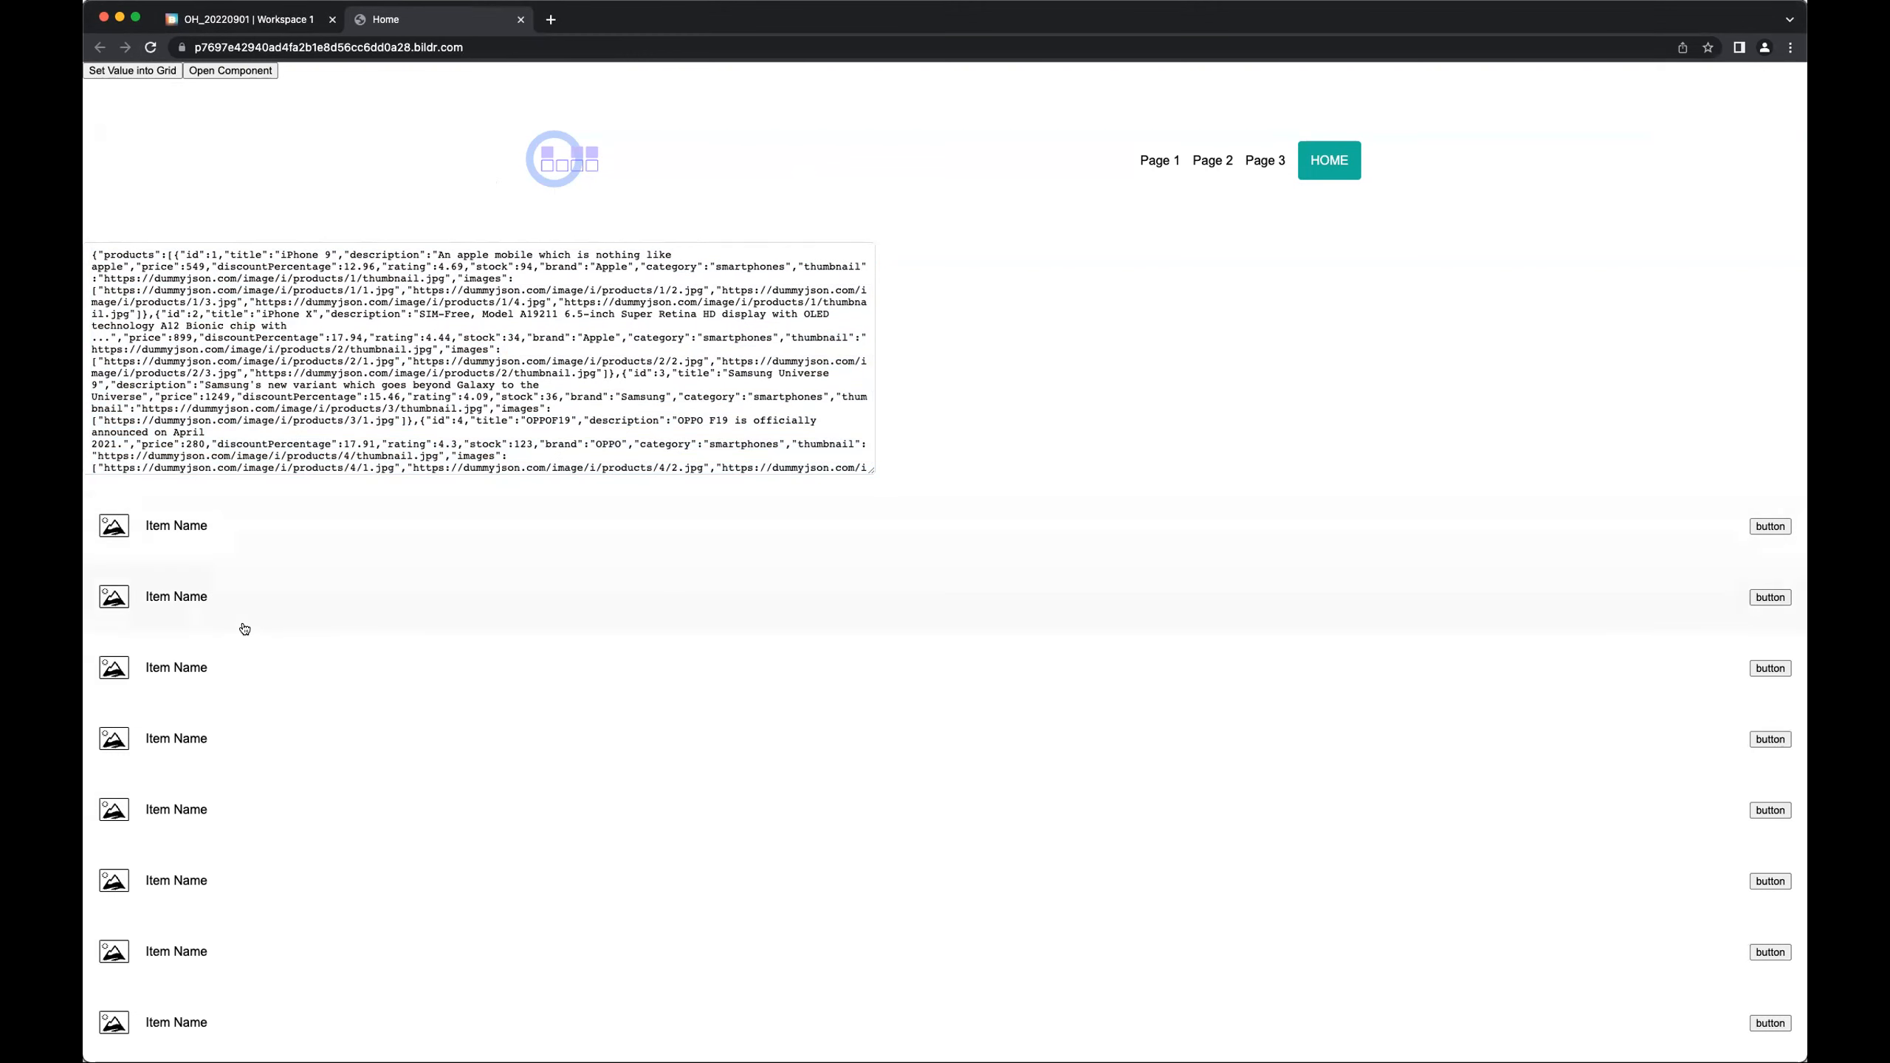
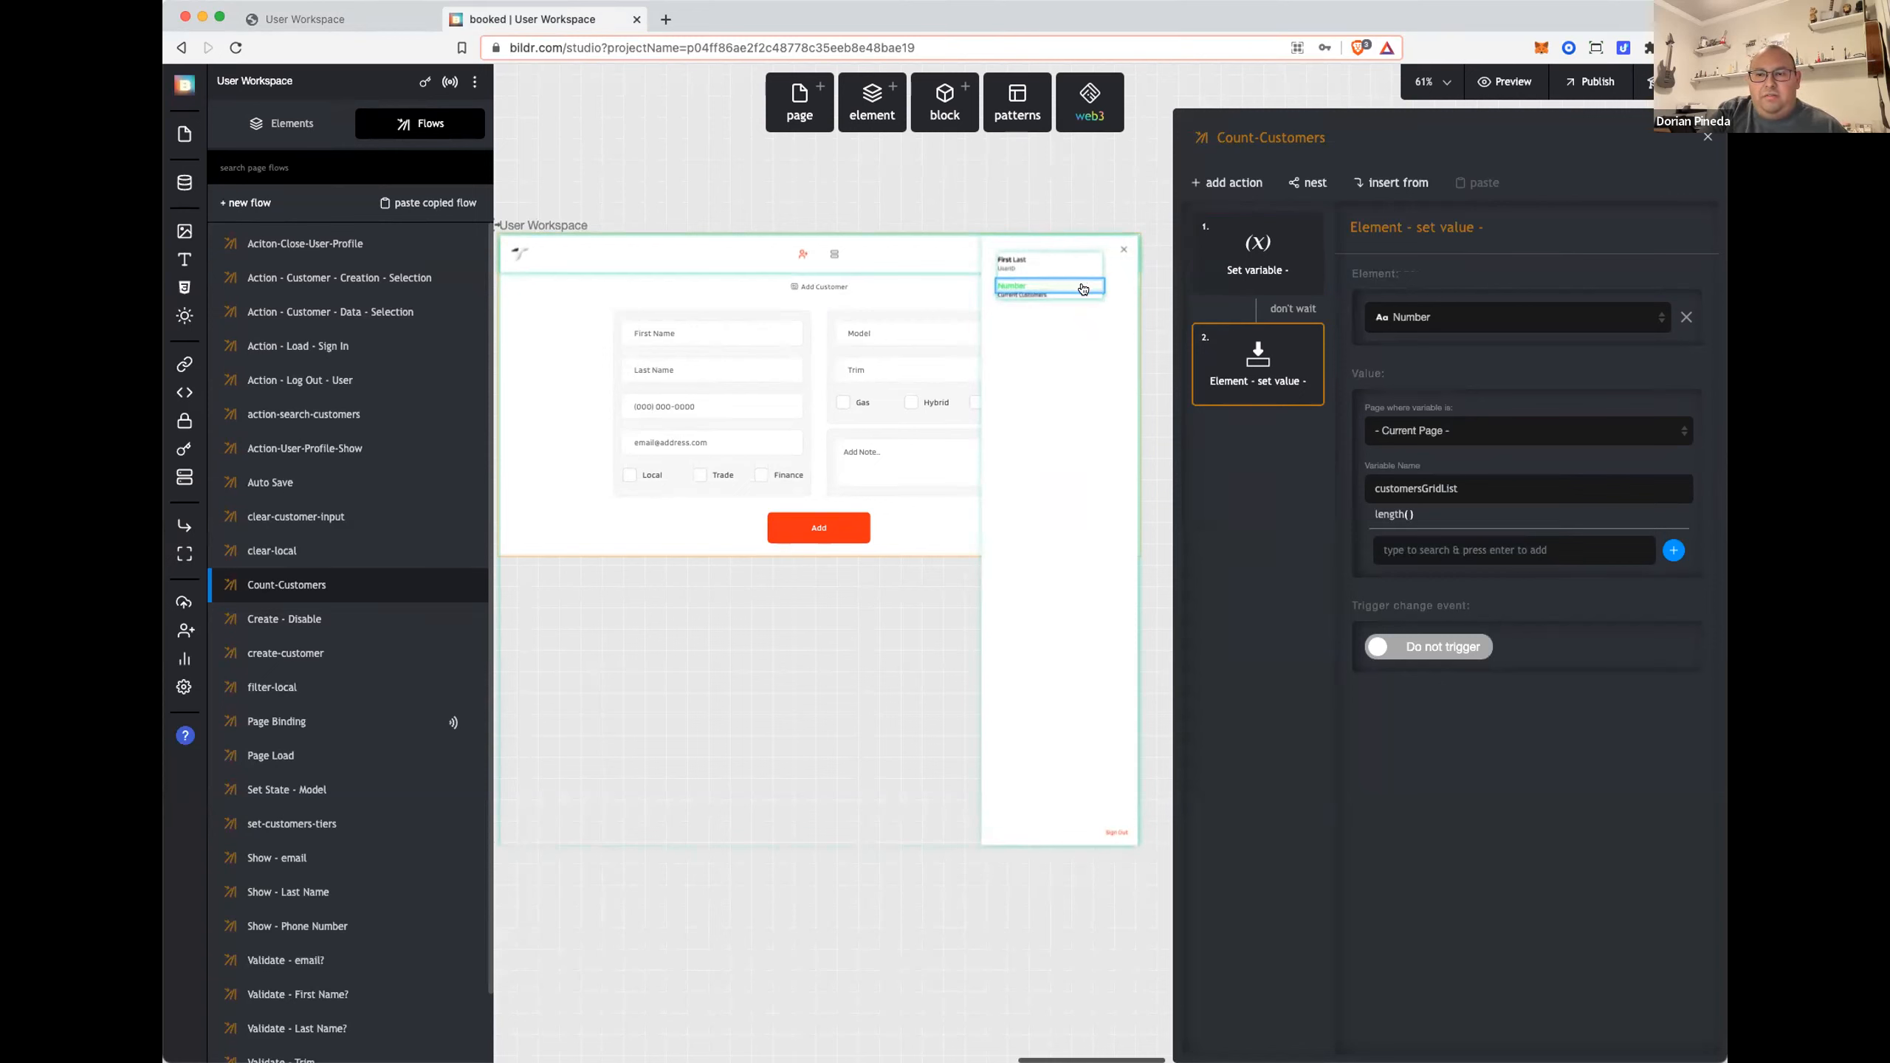
Step: Locate customers-grid-list and the Number text in the User Workspace elements, and open the Count-Customers flow from Page Binding
left_click(611, 532)
scroll(383, 586, "down", 5)
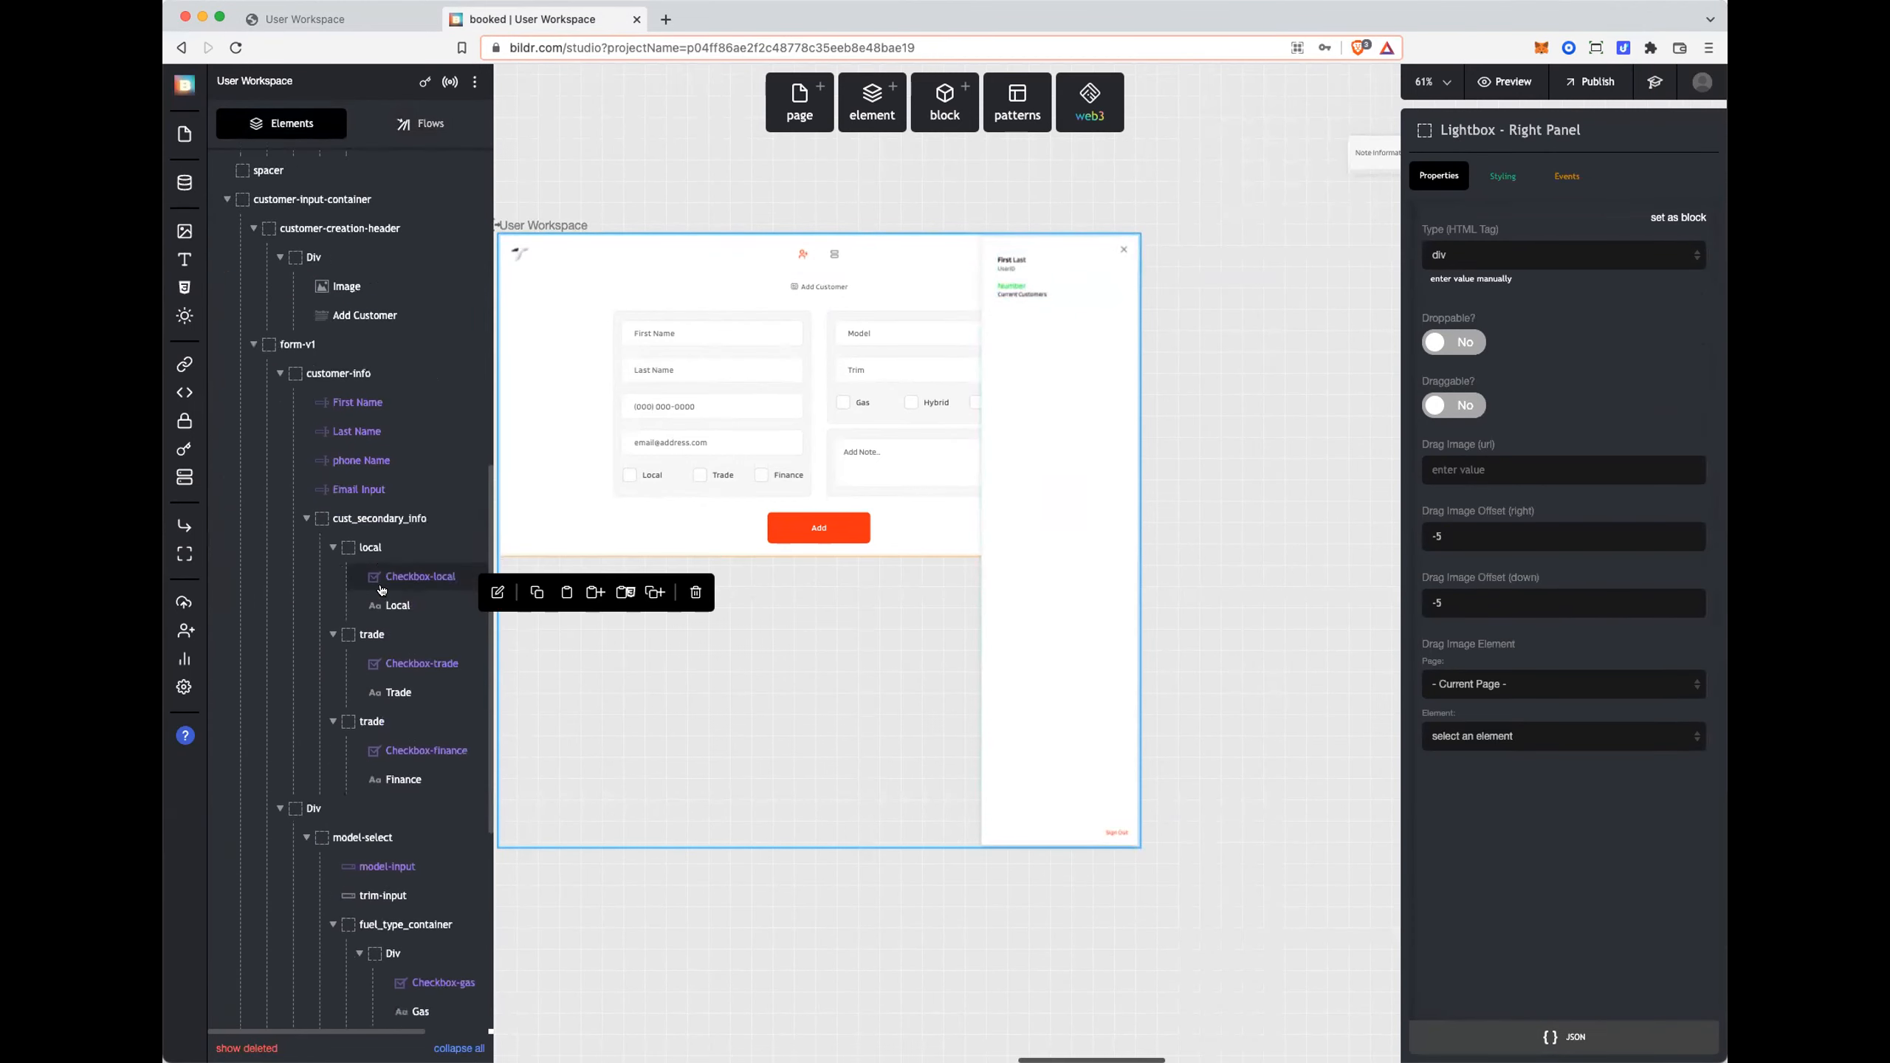
scroll(381, 590, "down", 6)
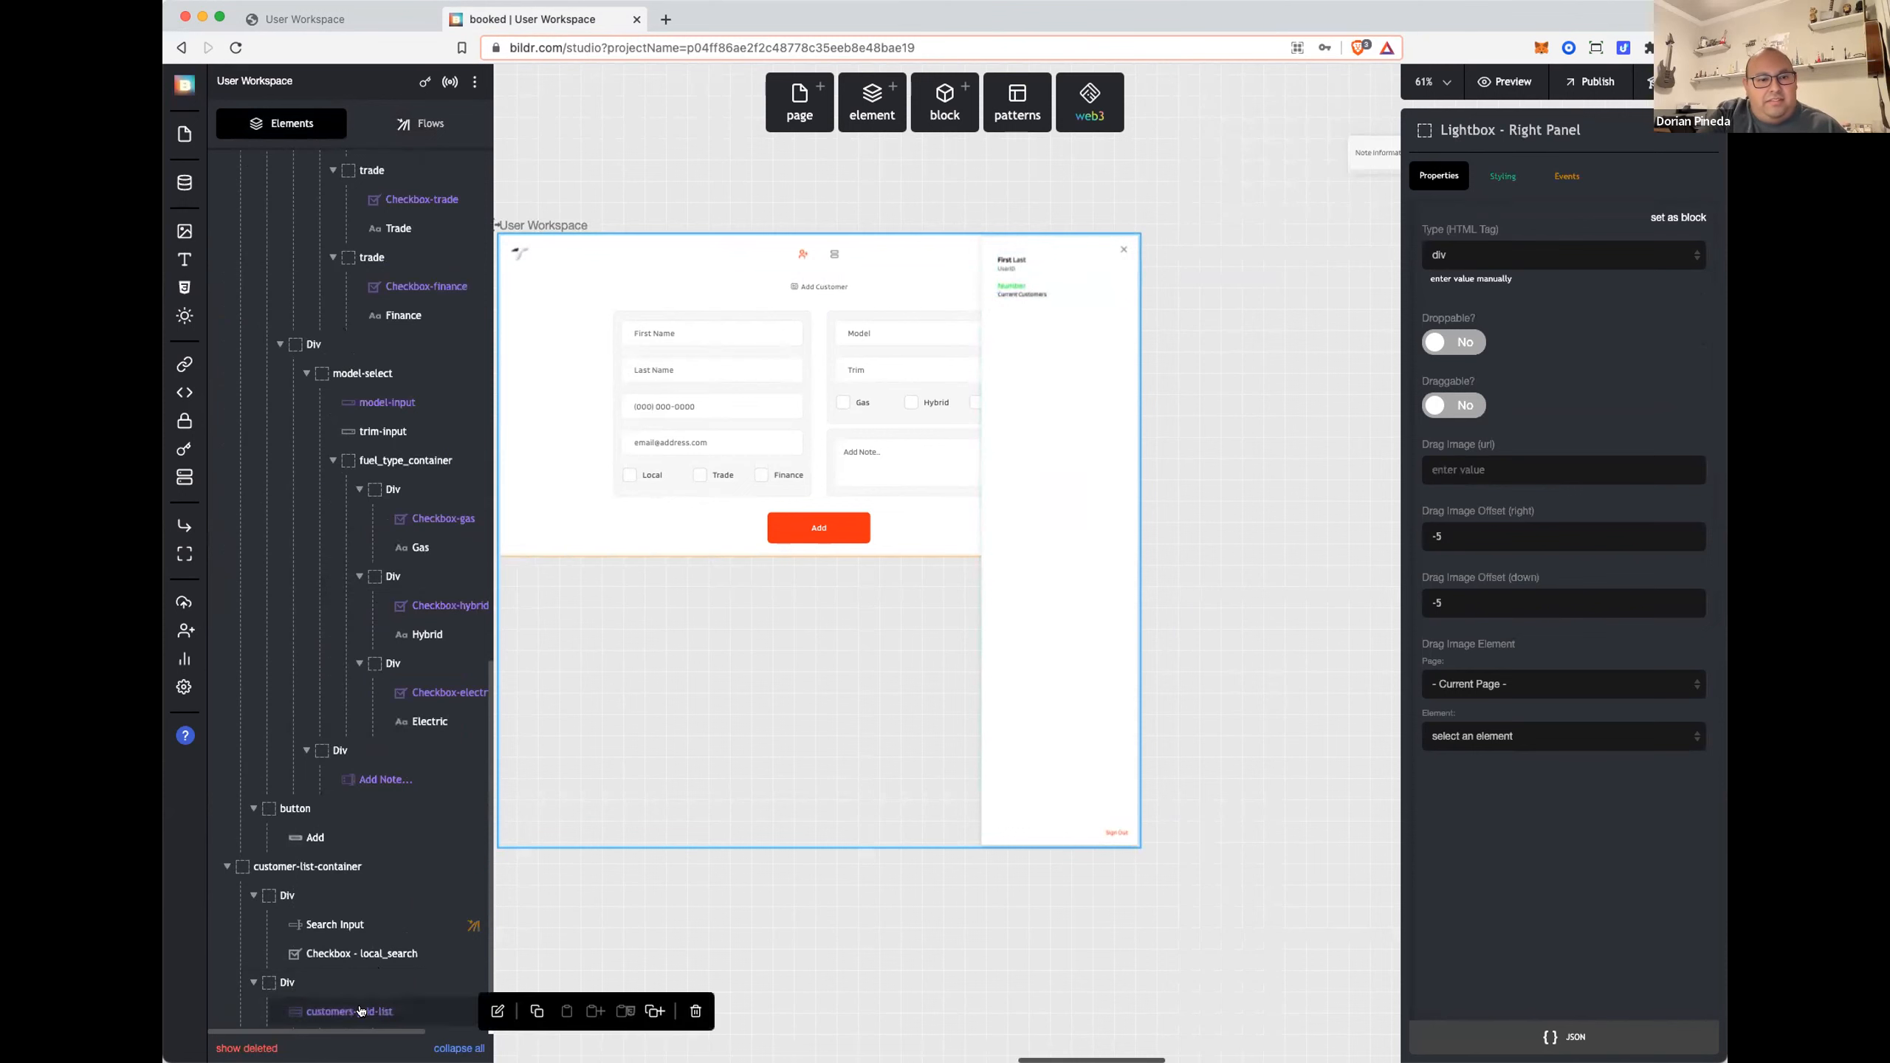
left_click(1020, 286)
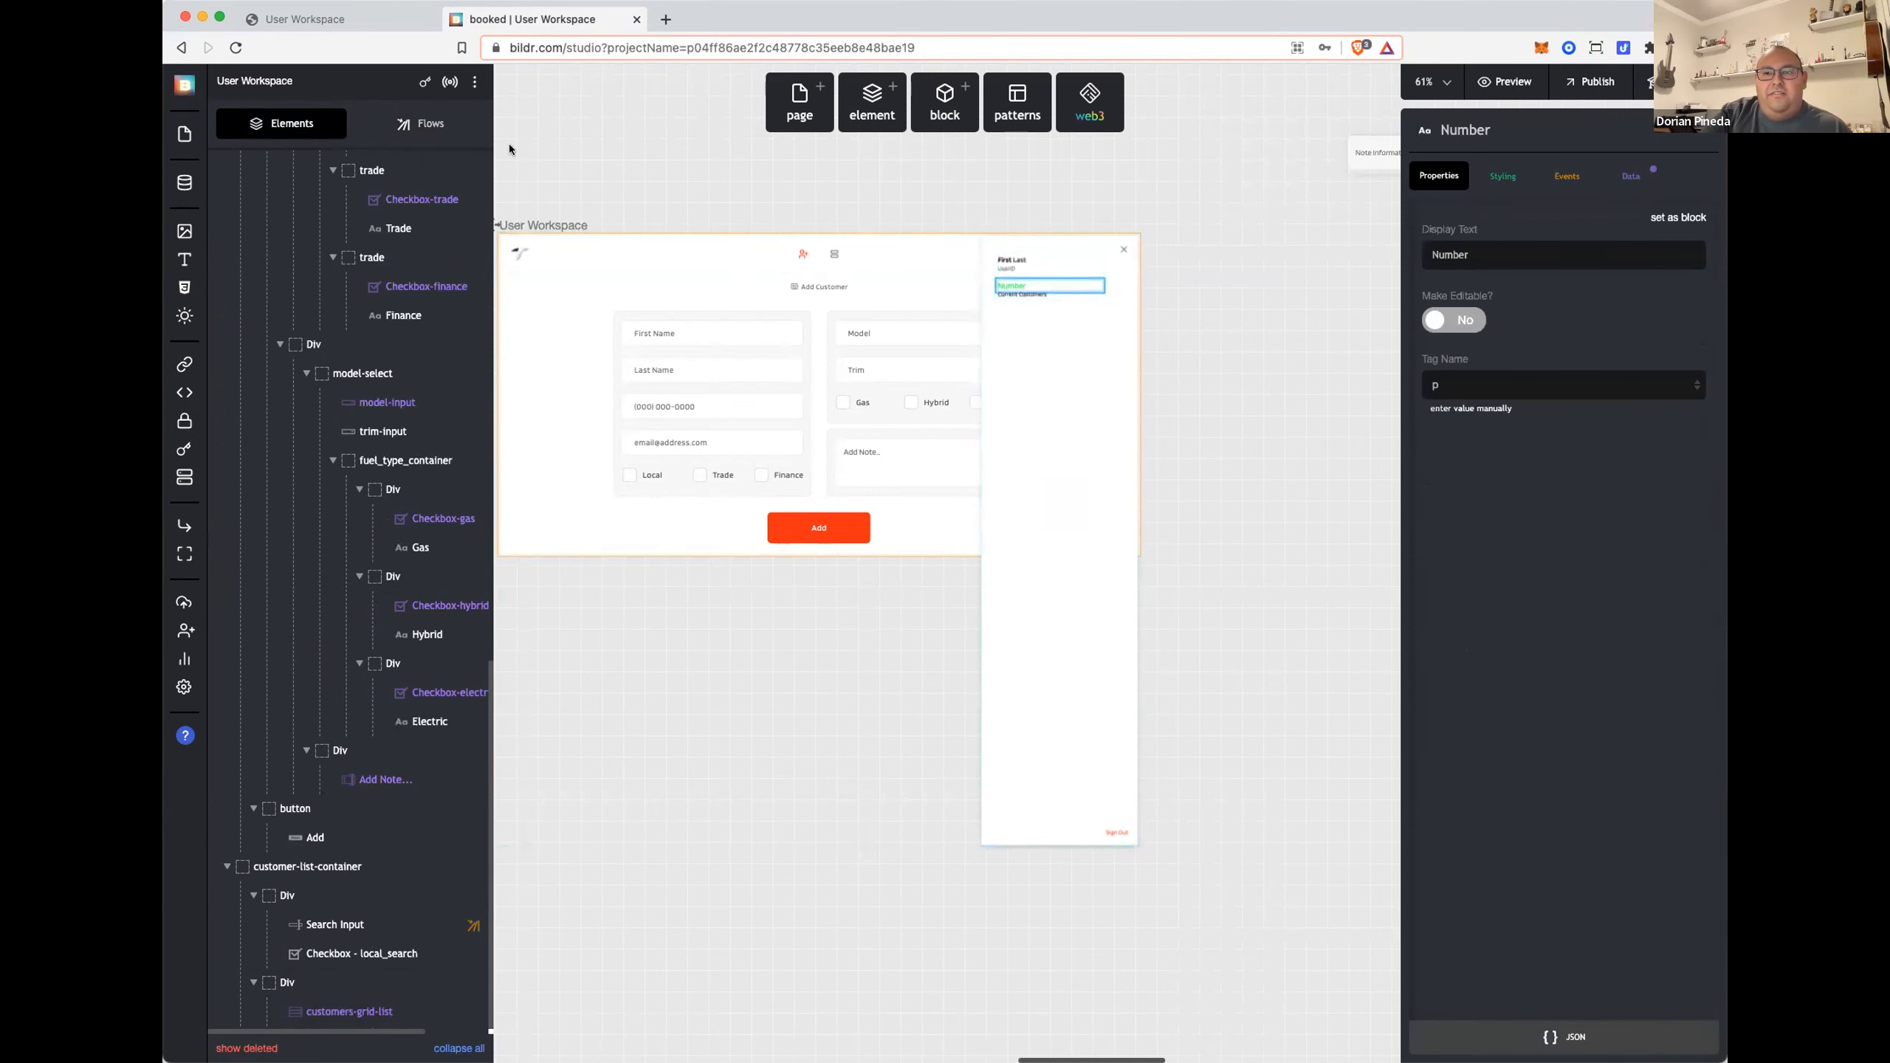
left_click(426, 125)
left_click(278, 721)
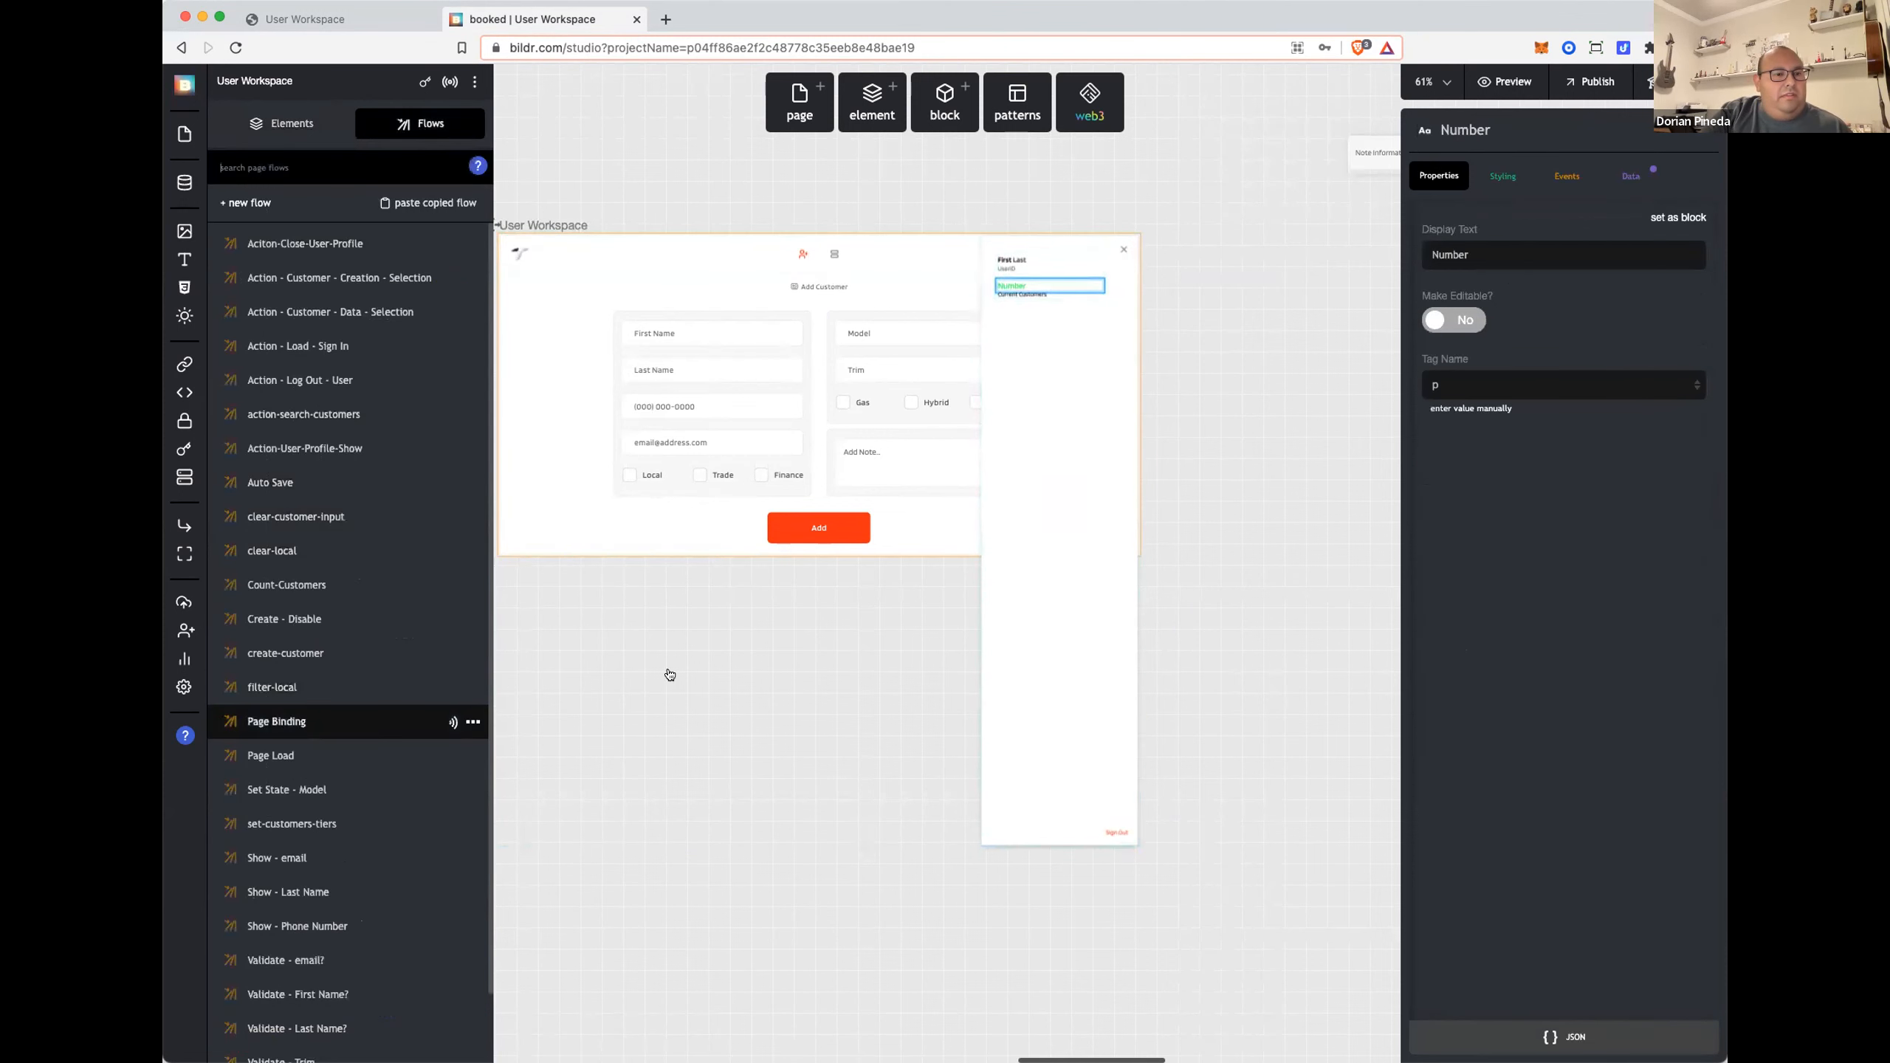
left_click(1308, 444)
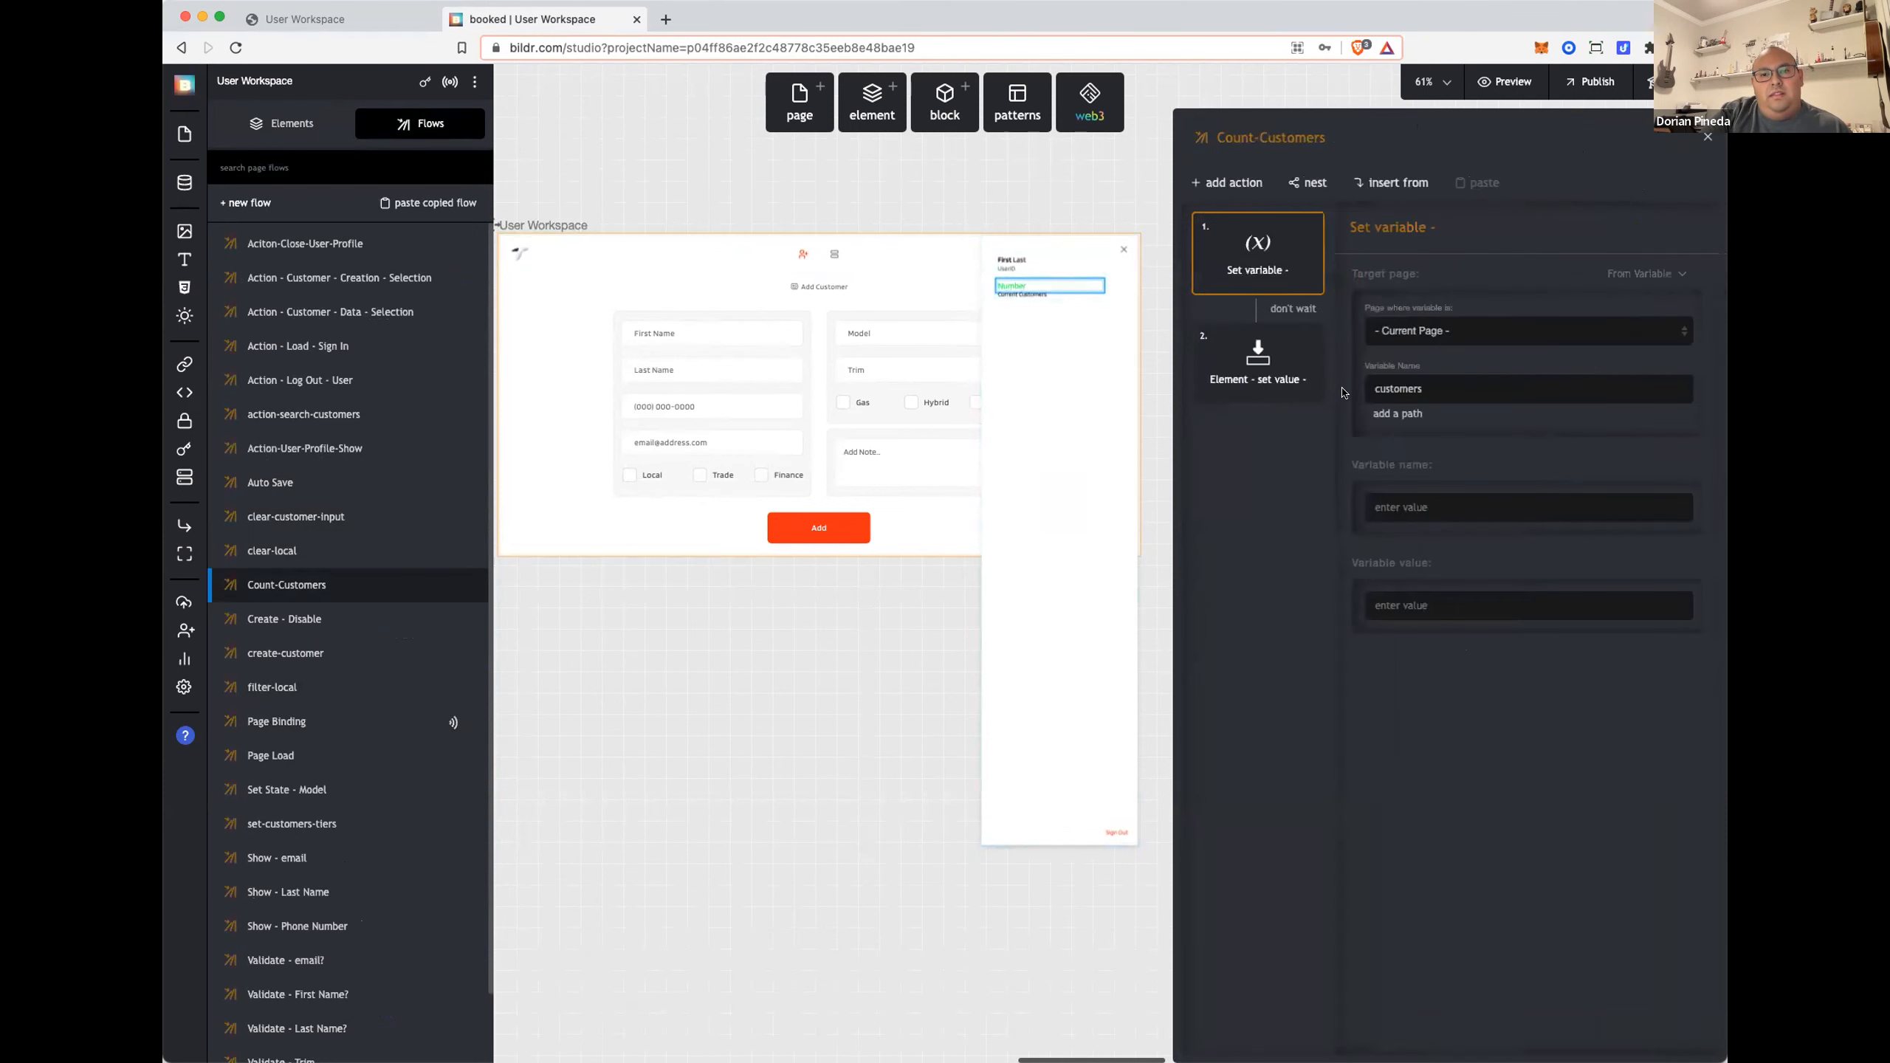
Step: In the Element - set value action, source the value from the customers-grid-list element on the current page instead of a variable
left_click(1254, 353)
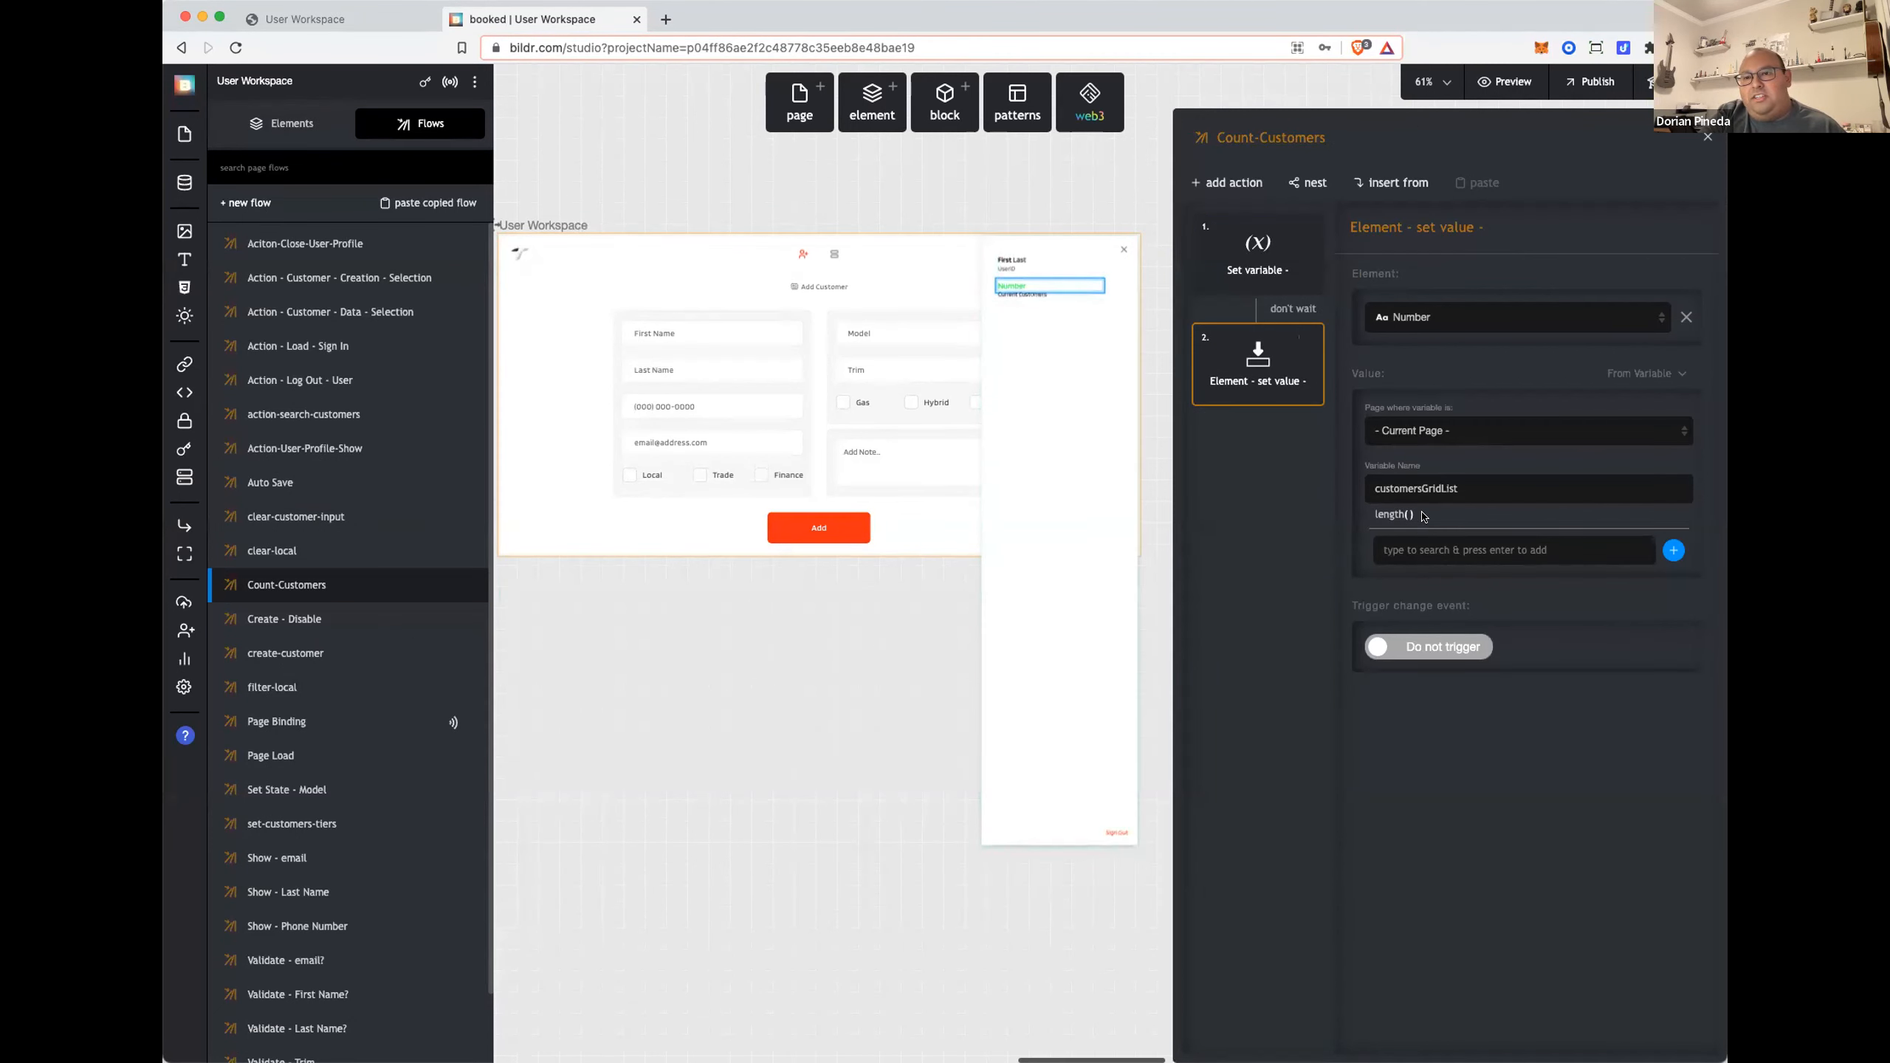
left_click(1456, 480)
double_click(1391, 488)
left_click(1666, 460)
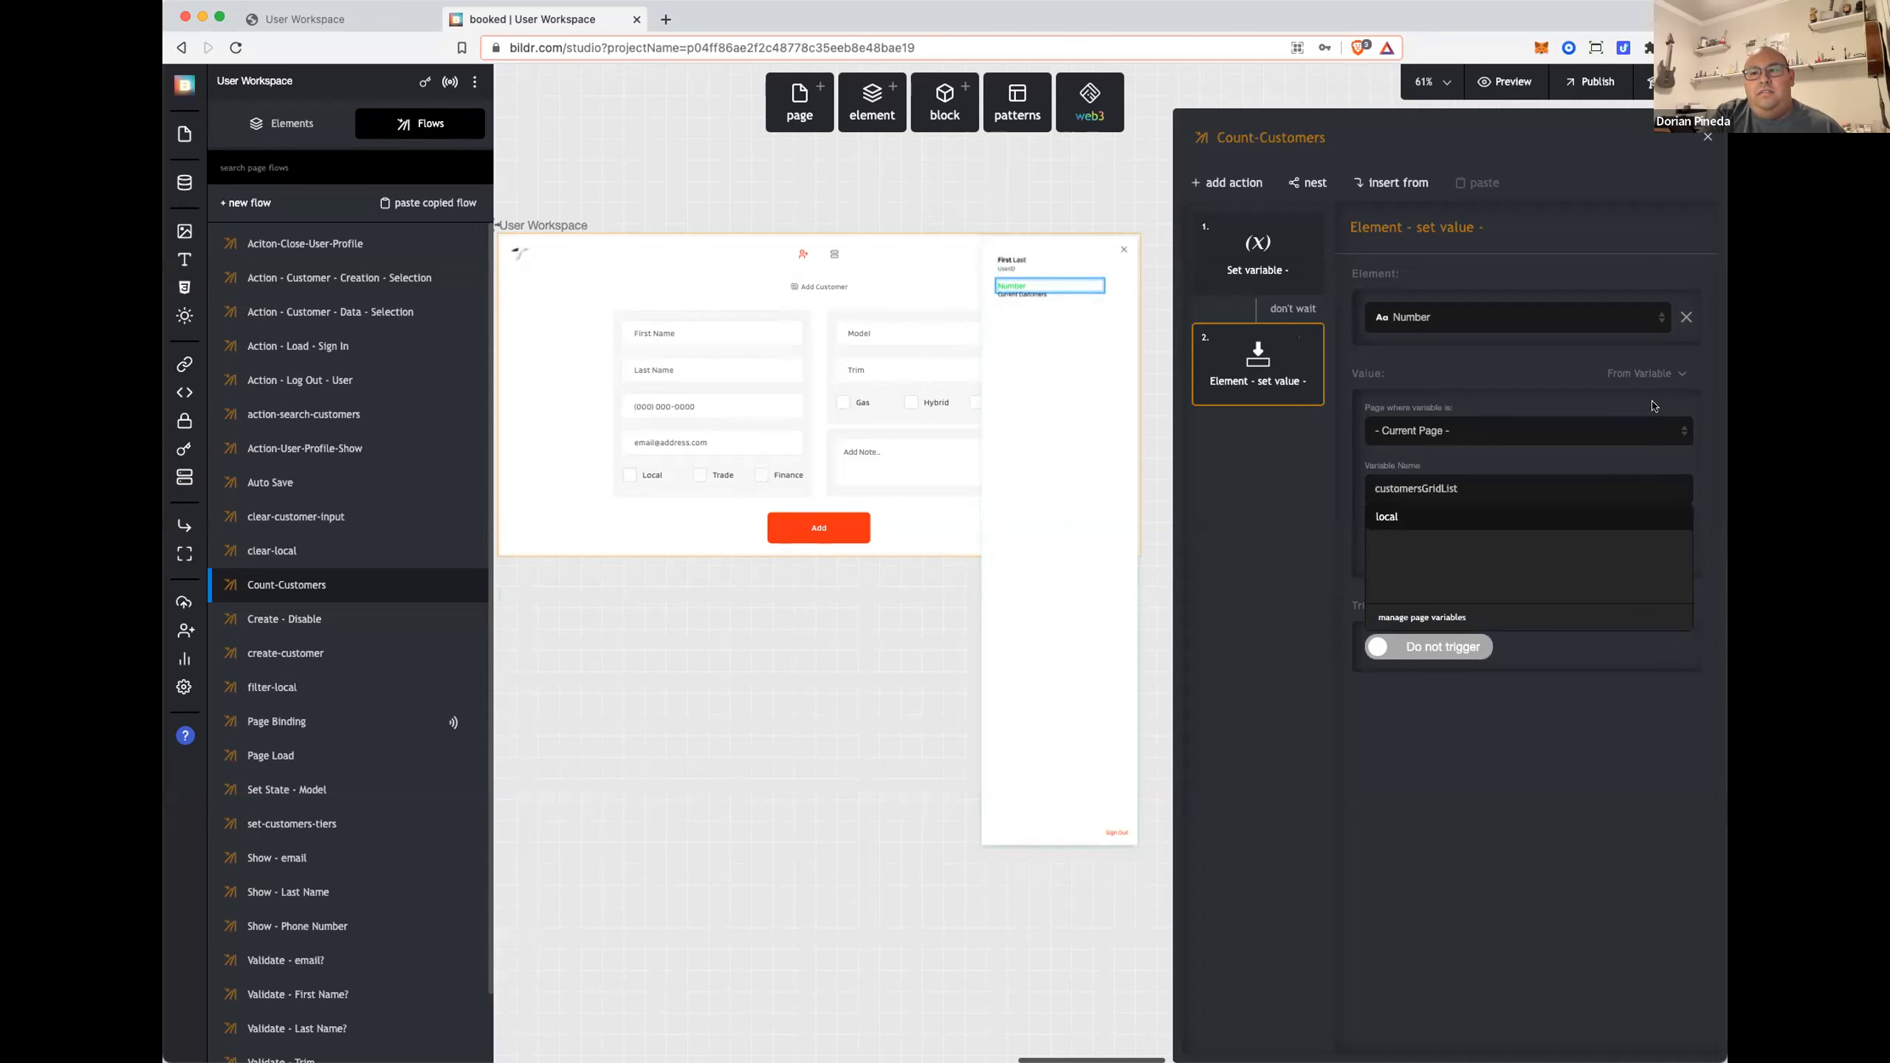
left_click(1663, 413)
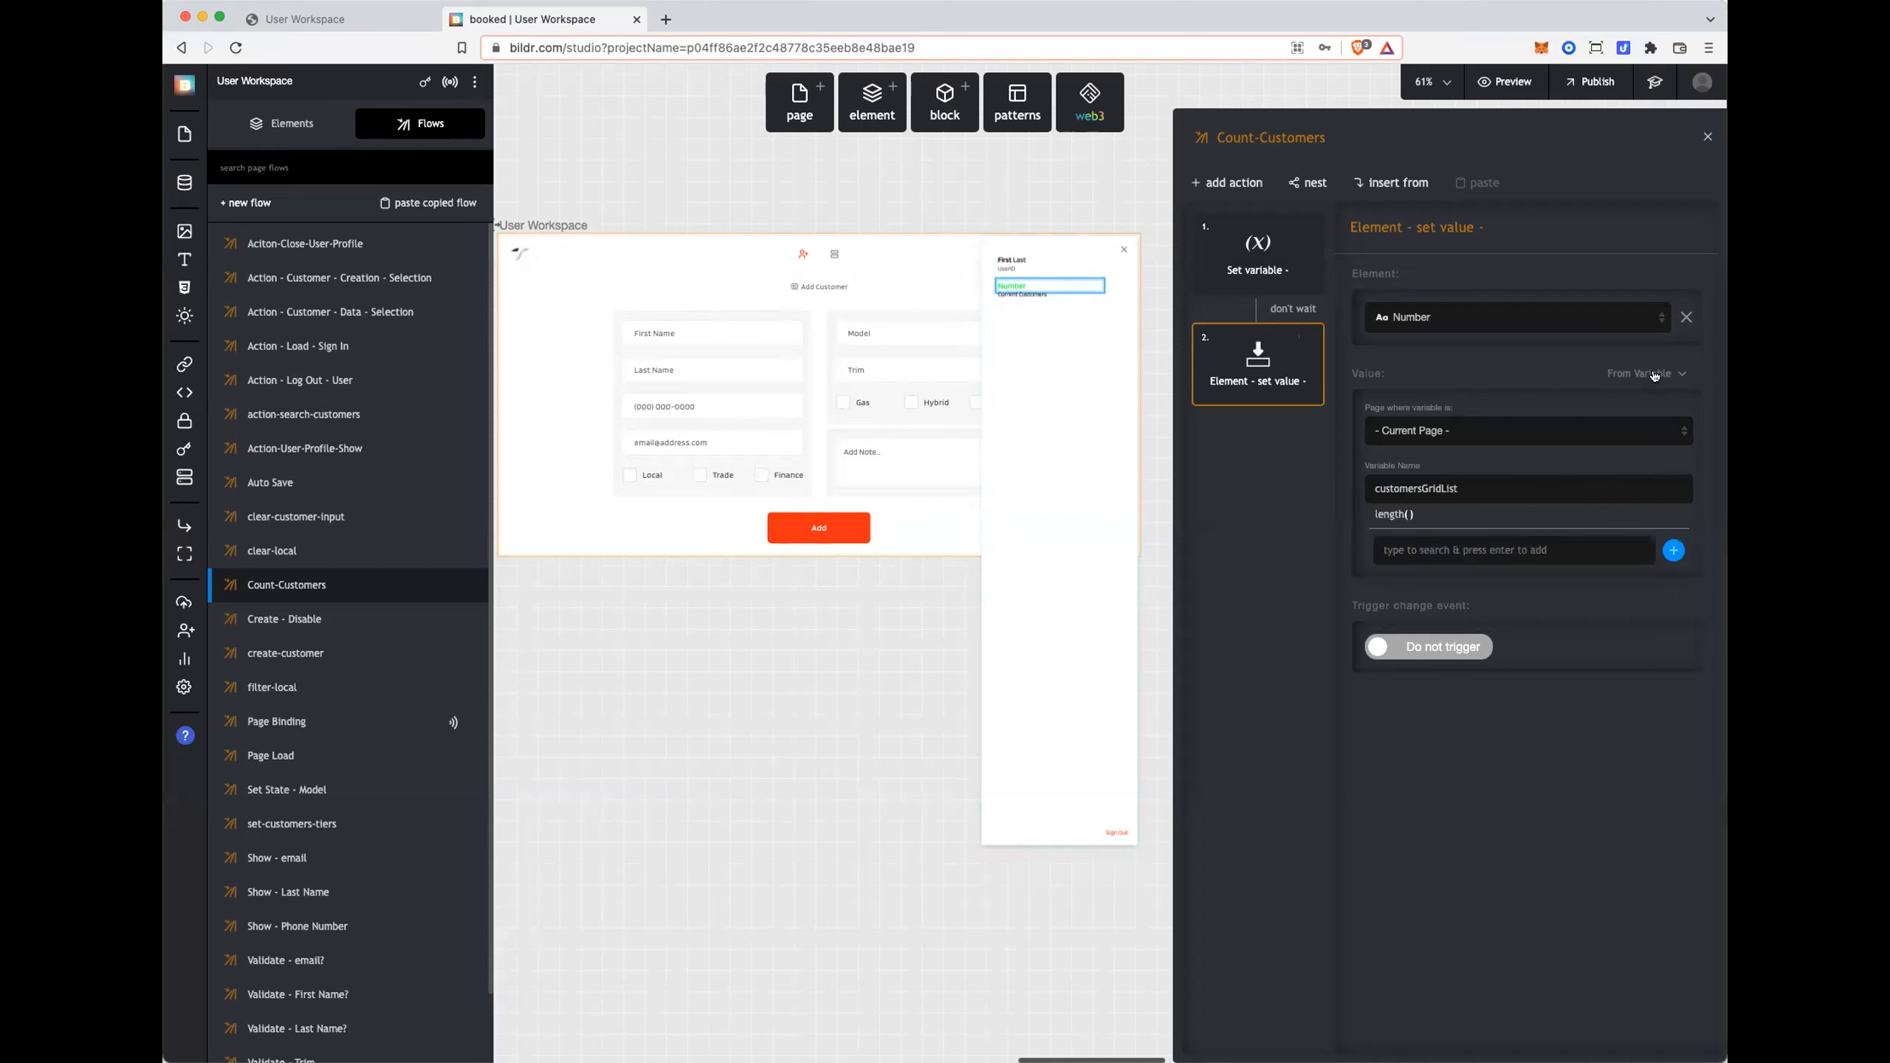
left_click(1653, 374)
left_click(1670, 455)
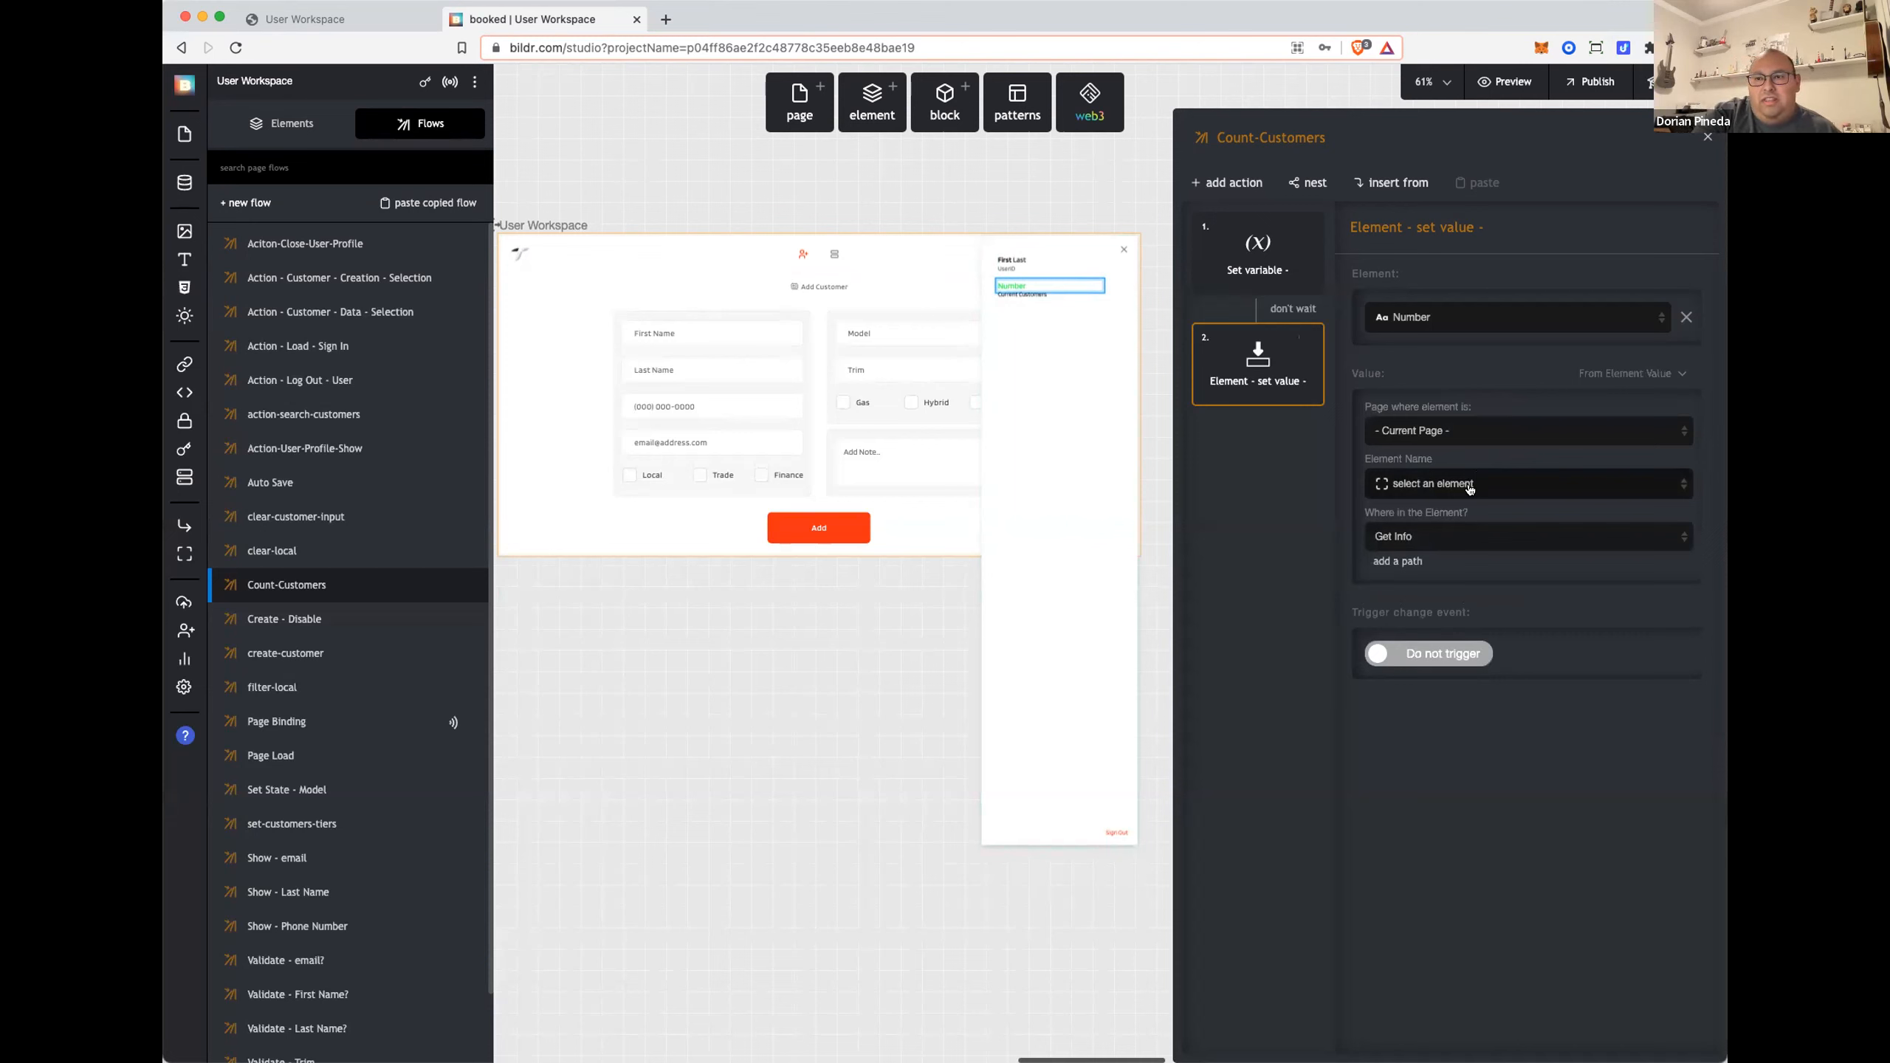
left_click(1470, 485)
scroll(1481, 539, "down", 10)
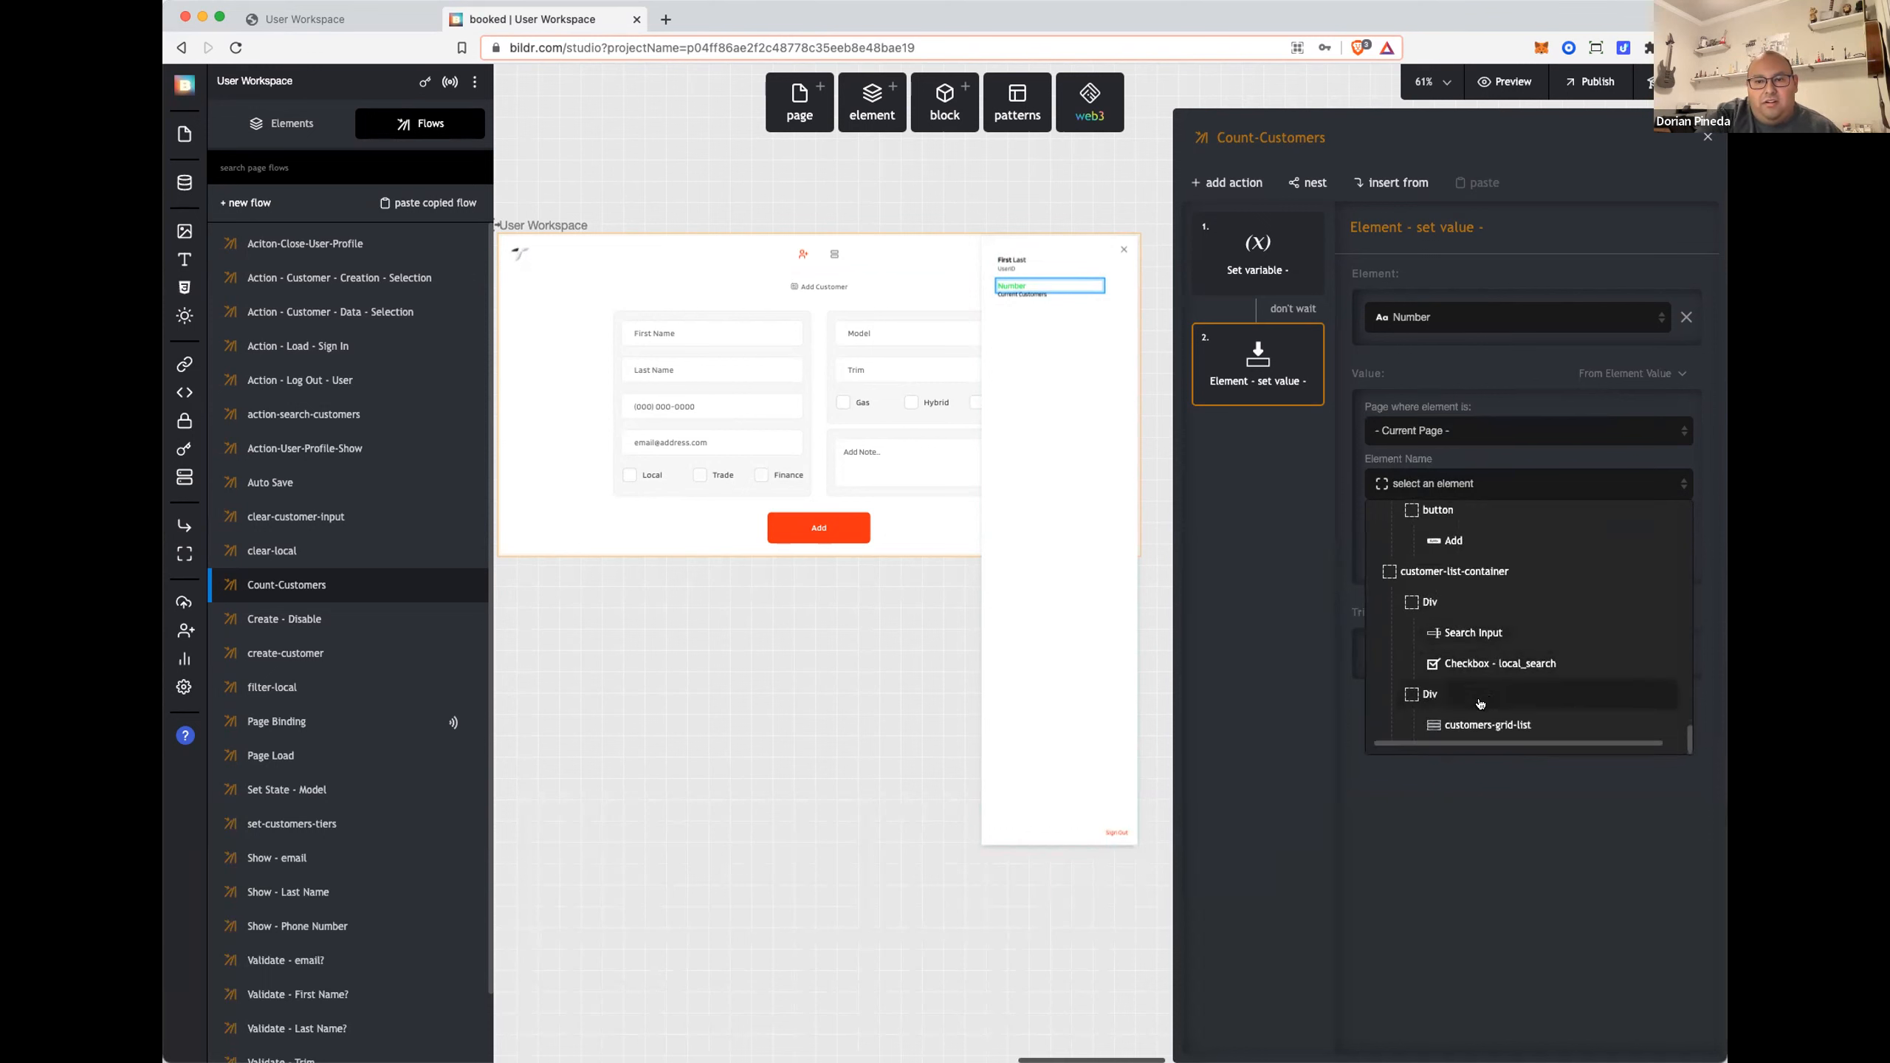
left_click(1477, 719)
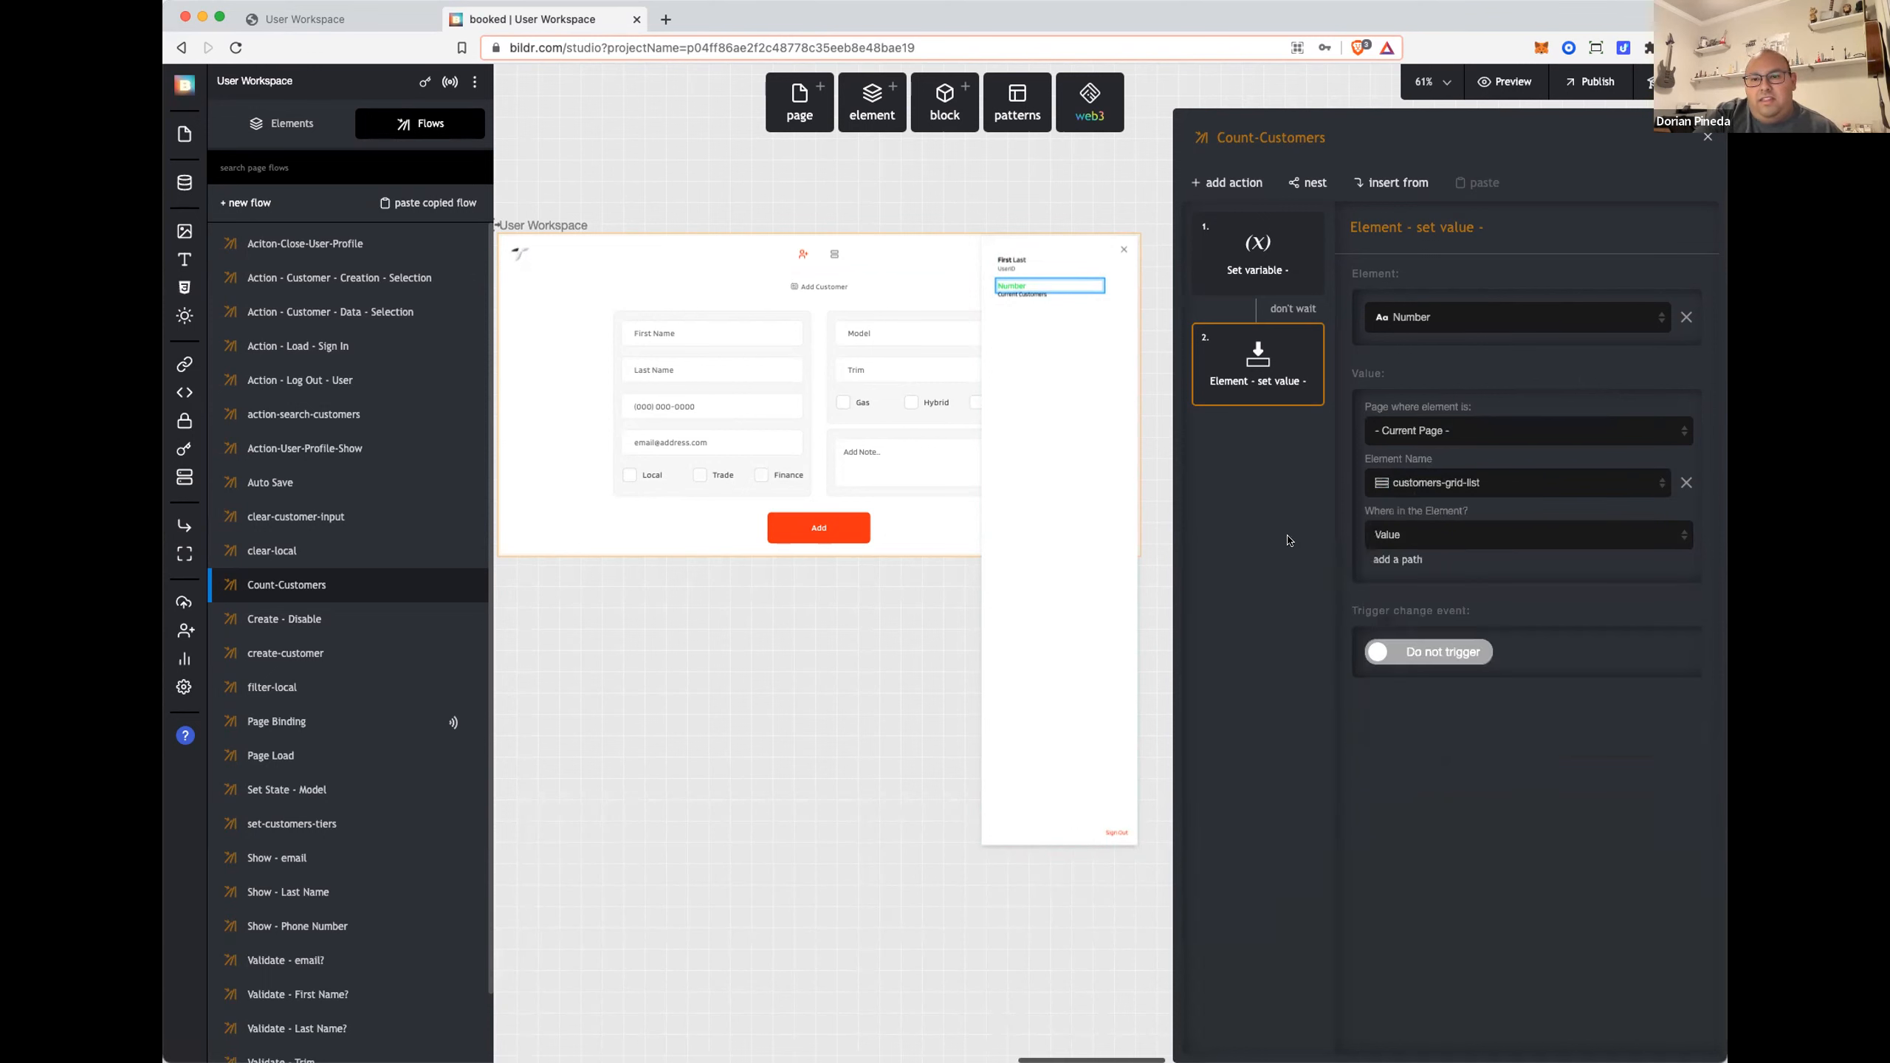
Step: Add the length() path to the customers-grid-list value in the Element - set value action
left_click(1398, 558)
type("len")
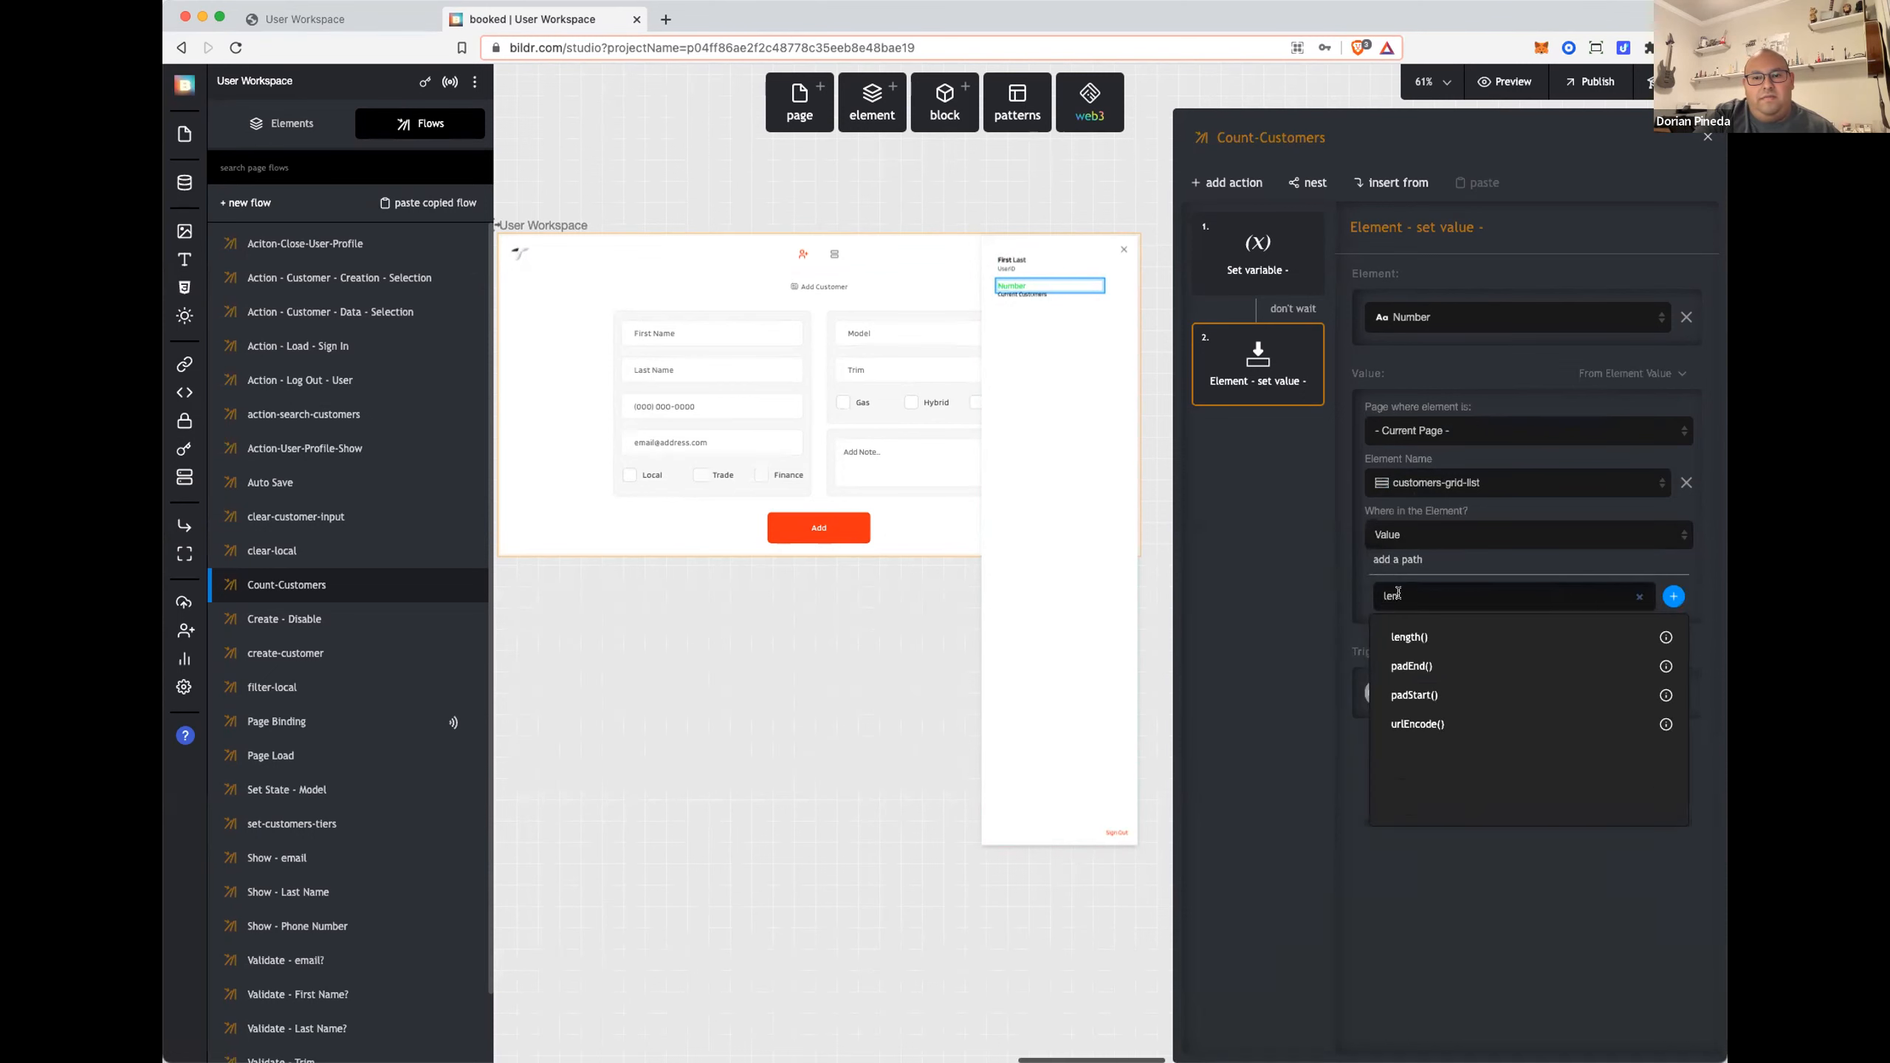
left_click(1445, 637)
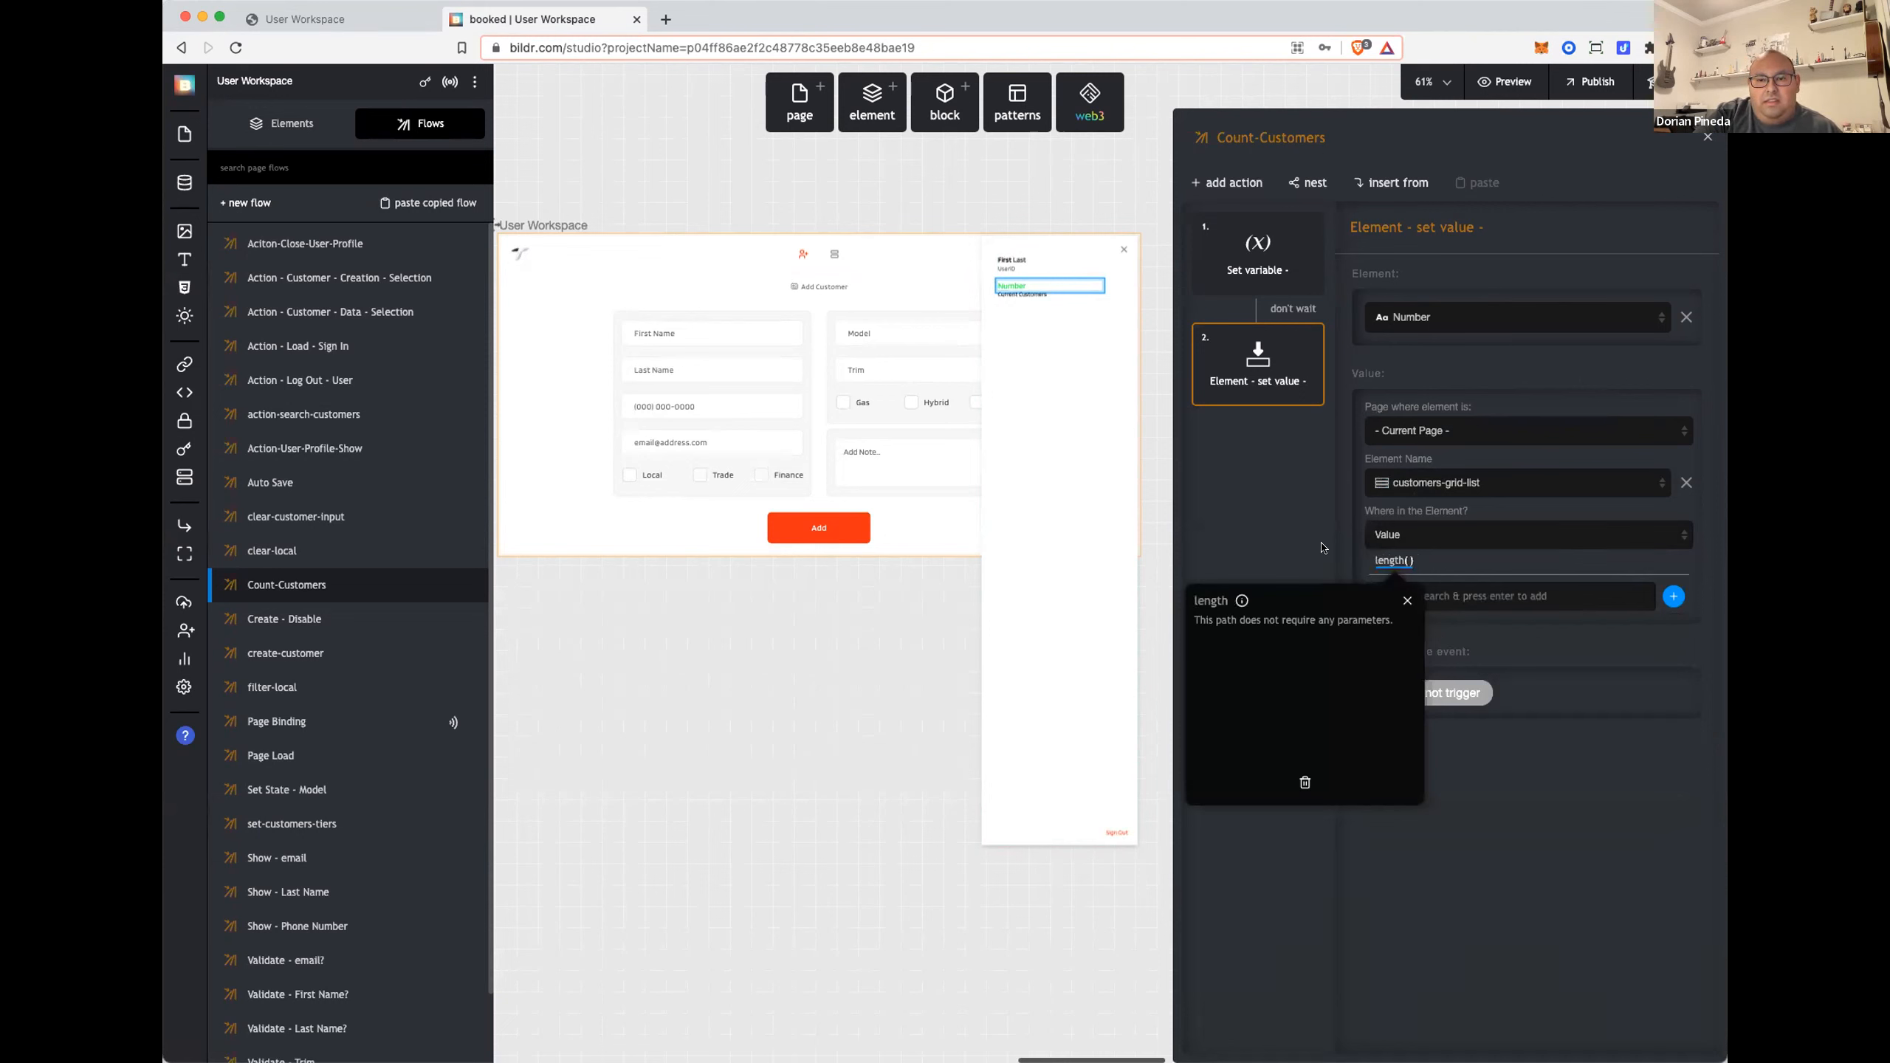
Step: Delete the Set variable action from the Count-Customers flow
left_click(1254, 243)
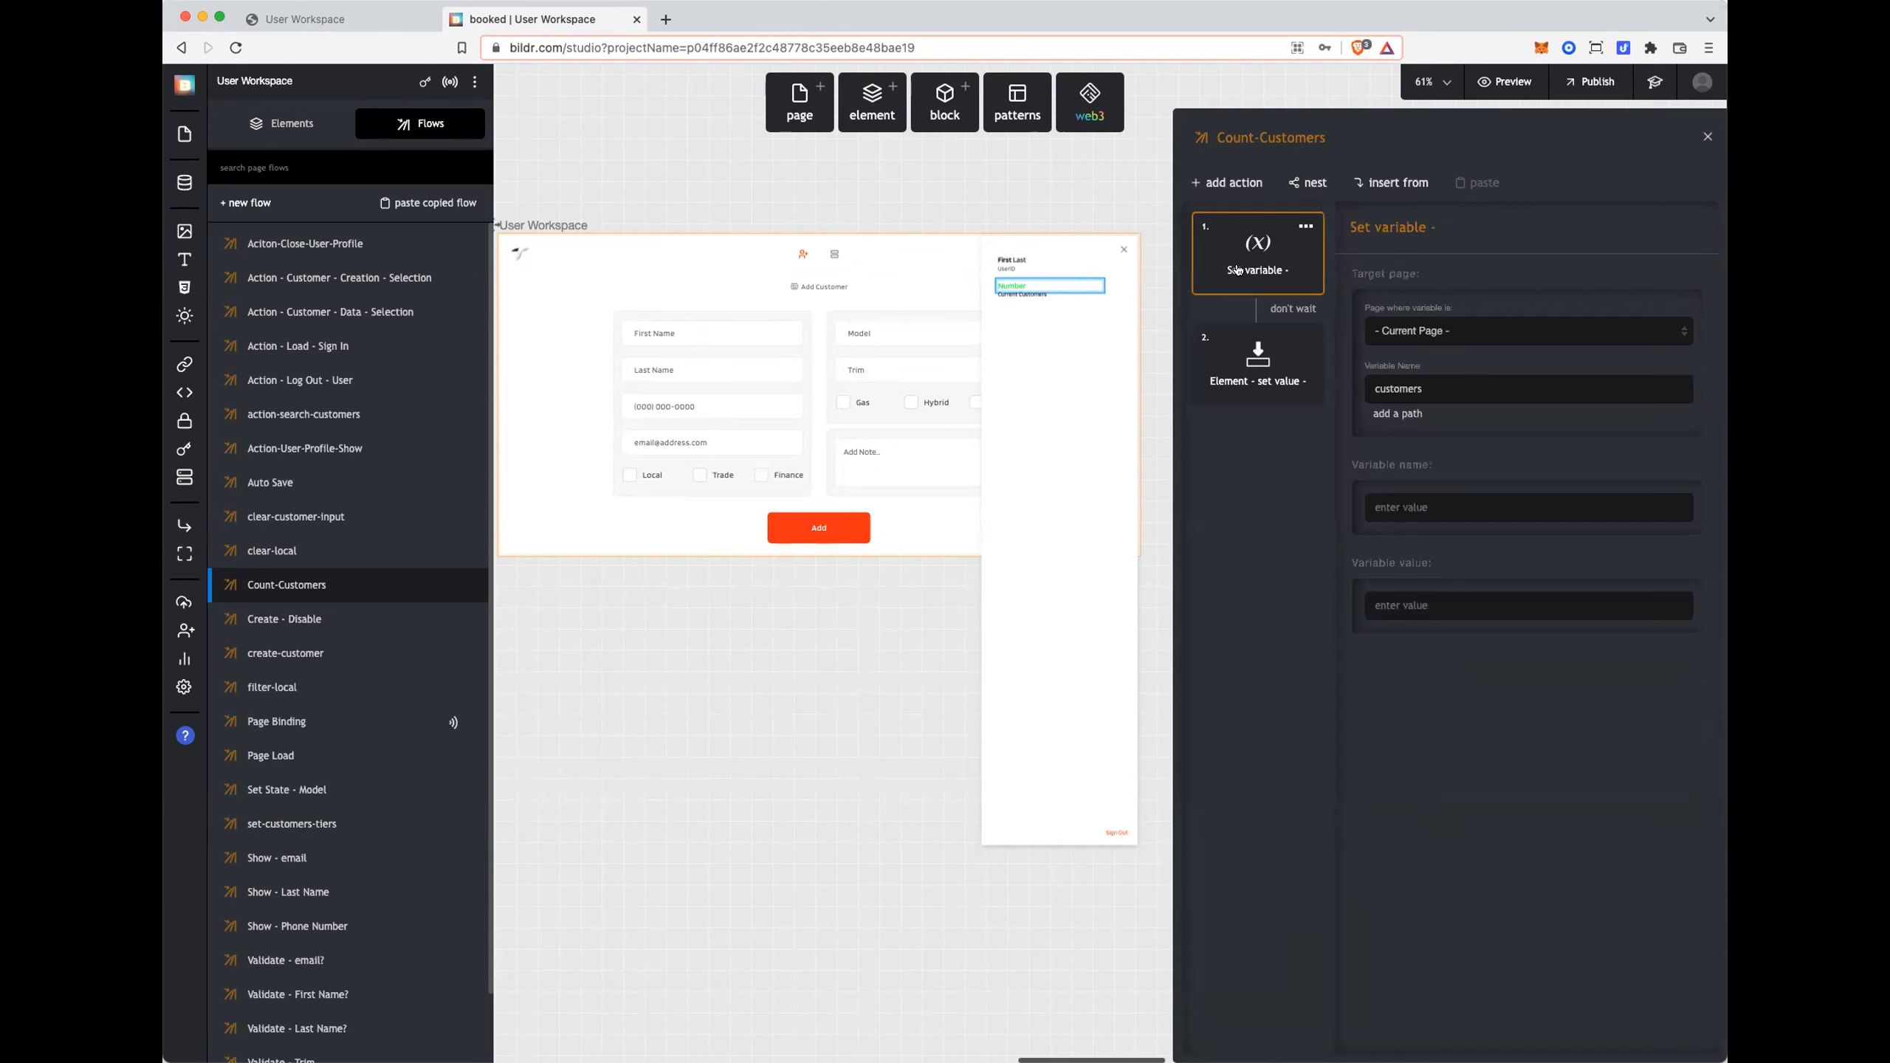
left_click(1306, 228)
left_click(1224, 404)
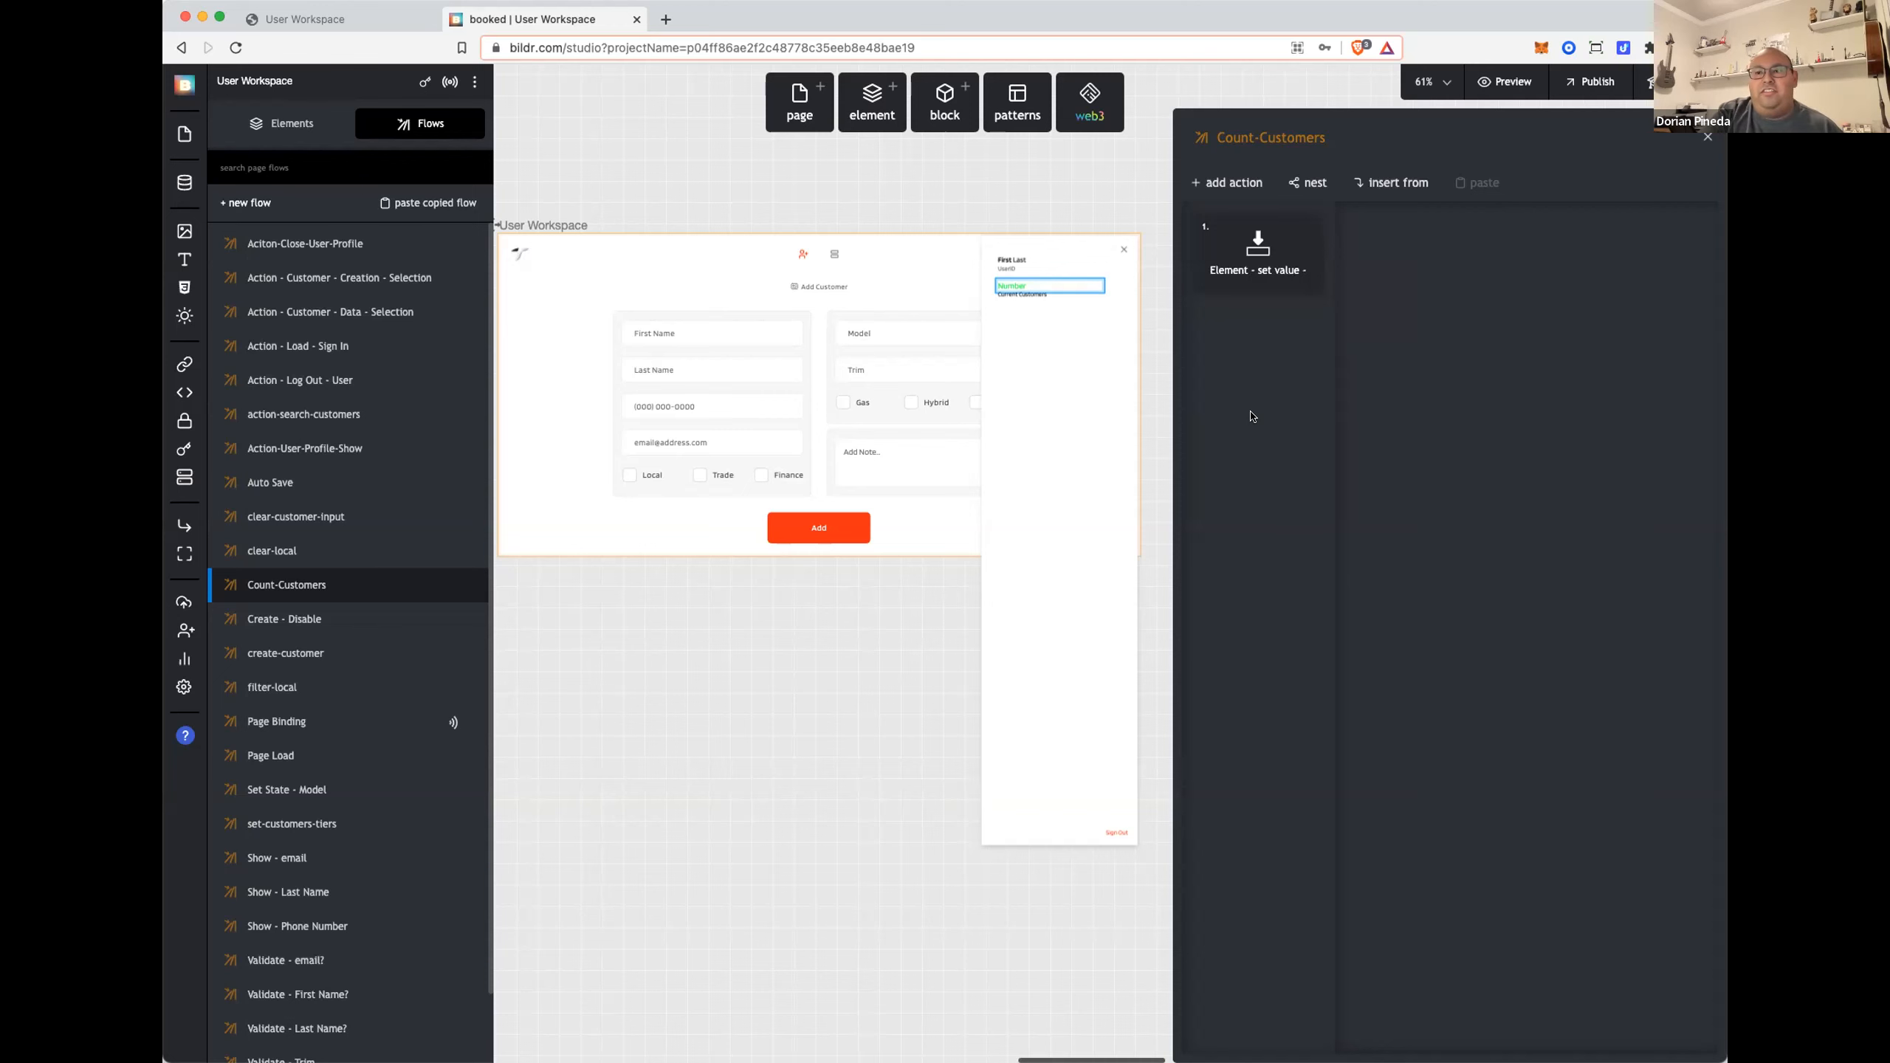
Step: Switch to the live User Workspace page and reload it to load the changed flow
left_click(358, 16)
left_click(974, 37)
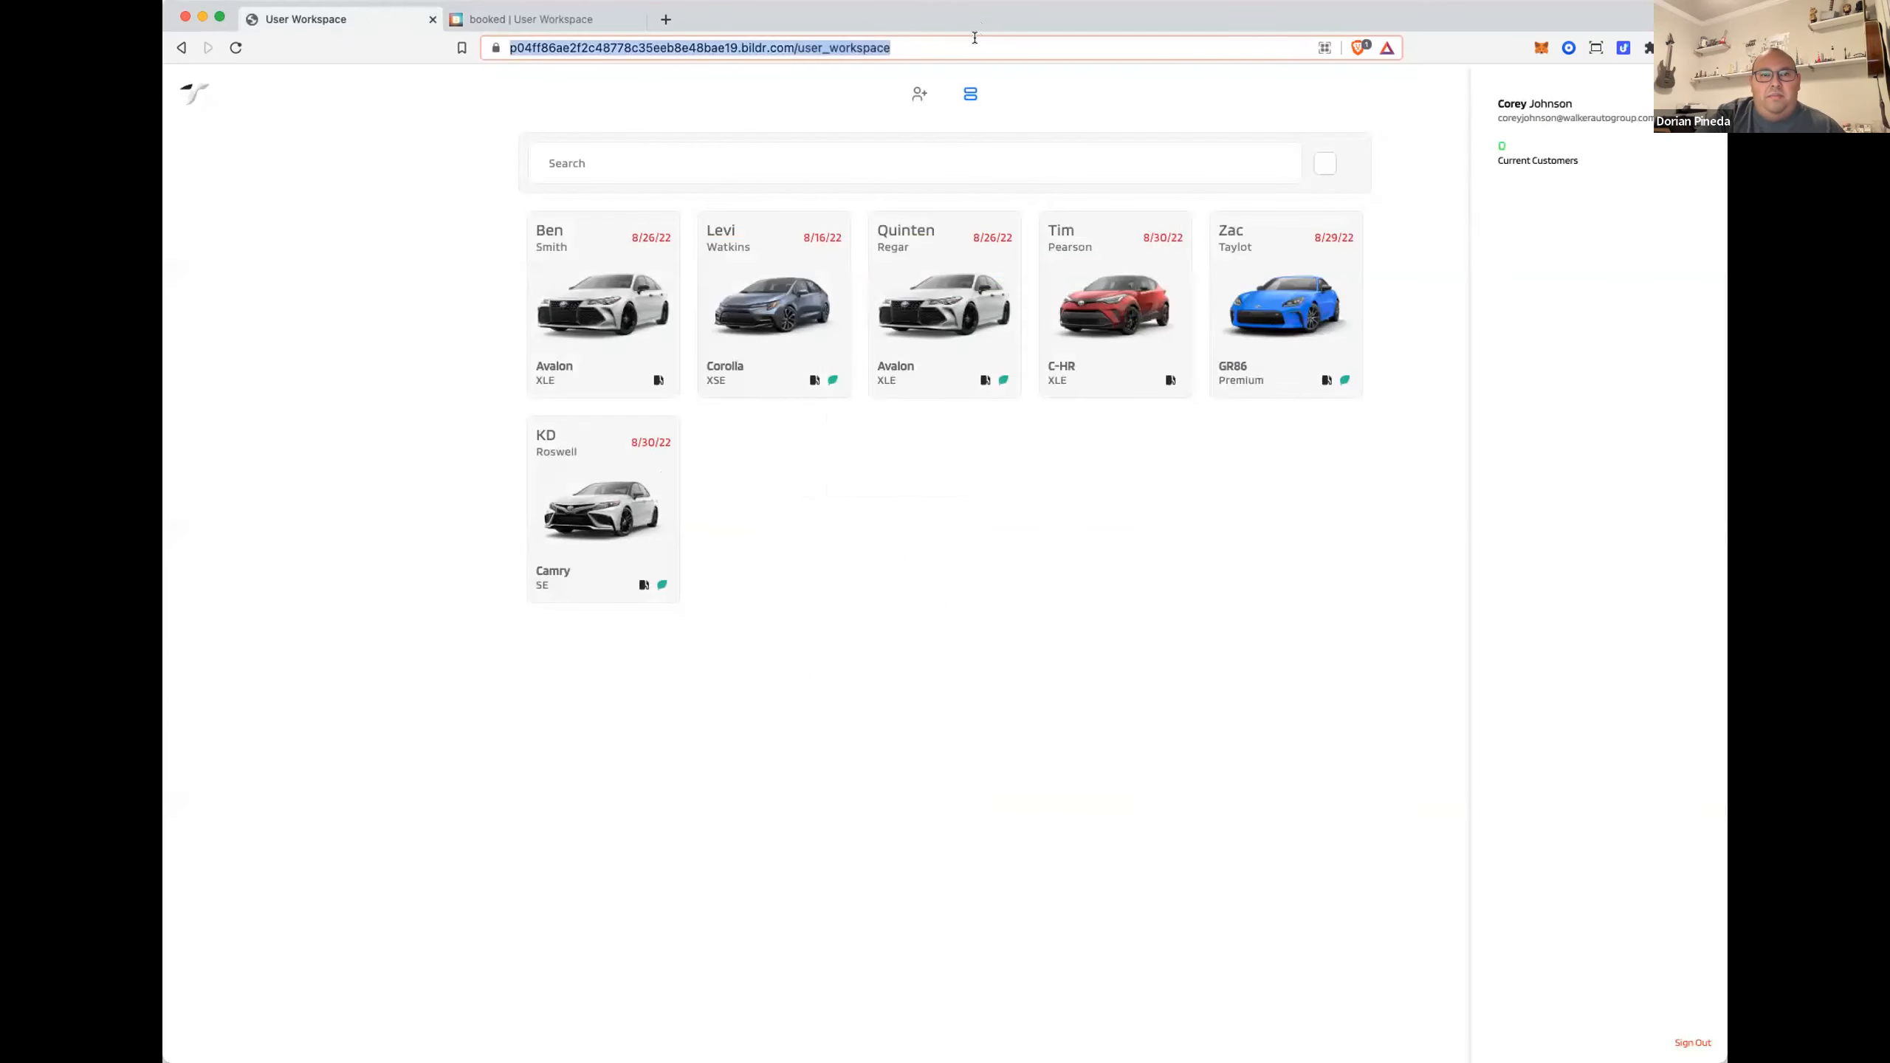
key("Return")
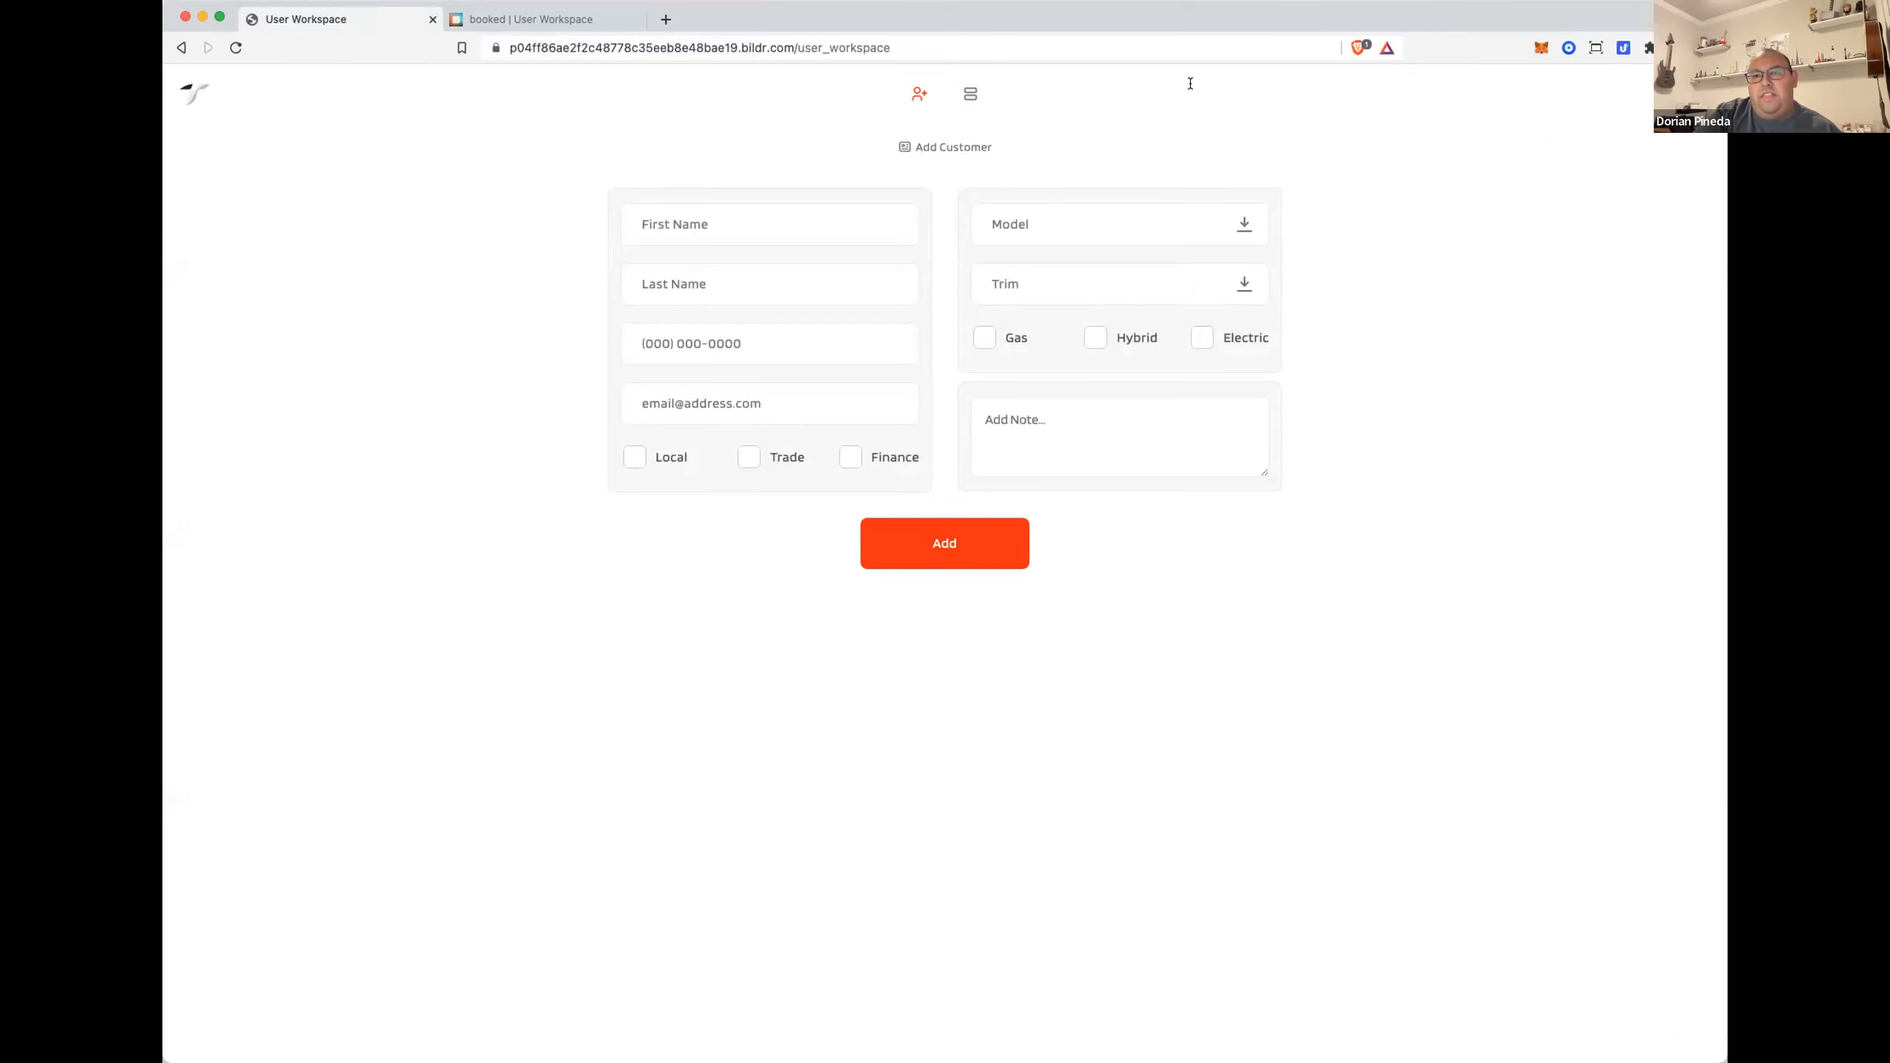
Step: Return to the studio and examine the Page Body settings, the Page Binding flow's actions and the Count-Customers flow it runs
left_click(537, 25)
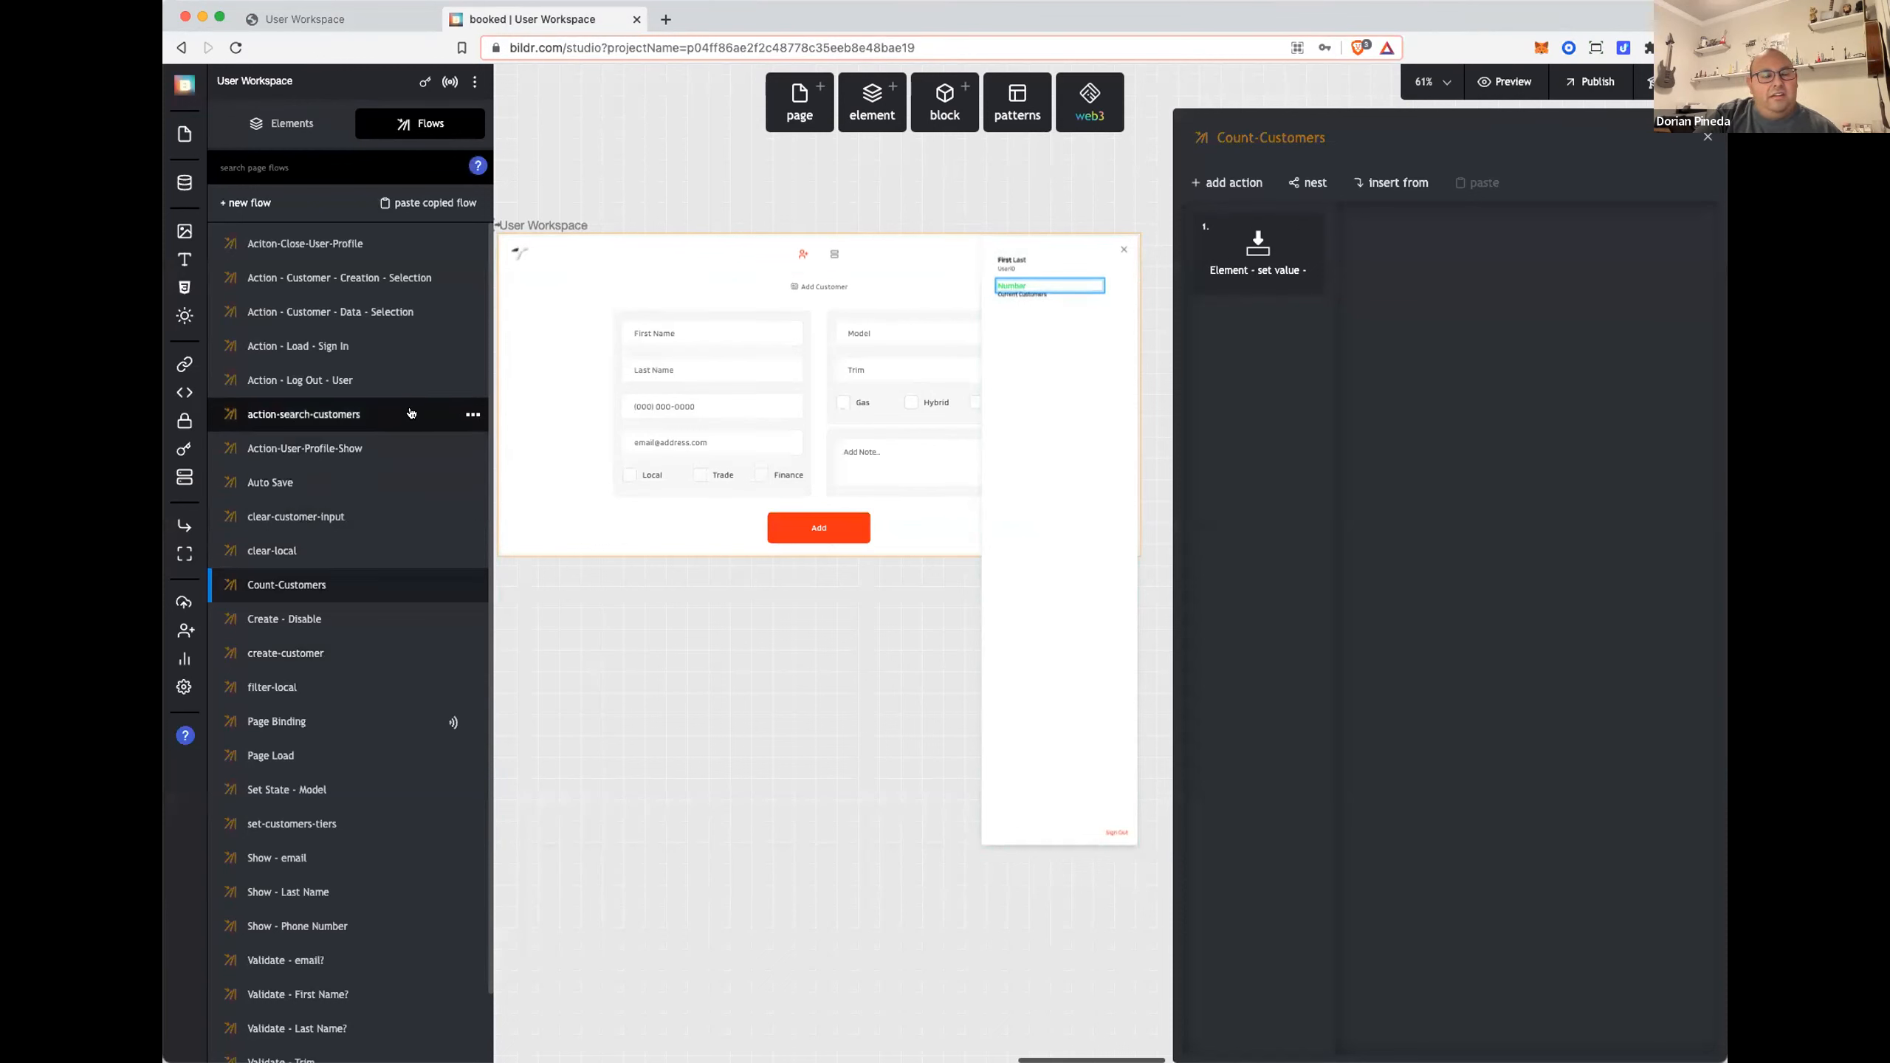
left_click(300, 134)
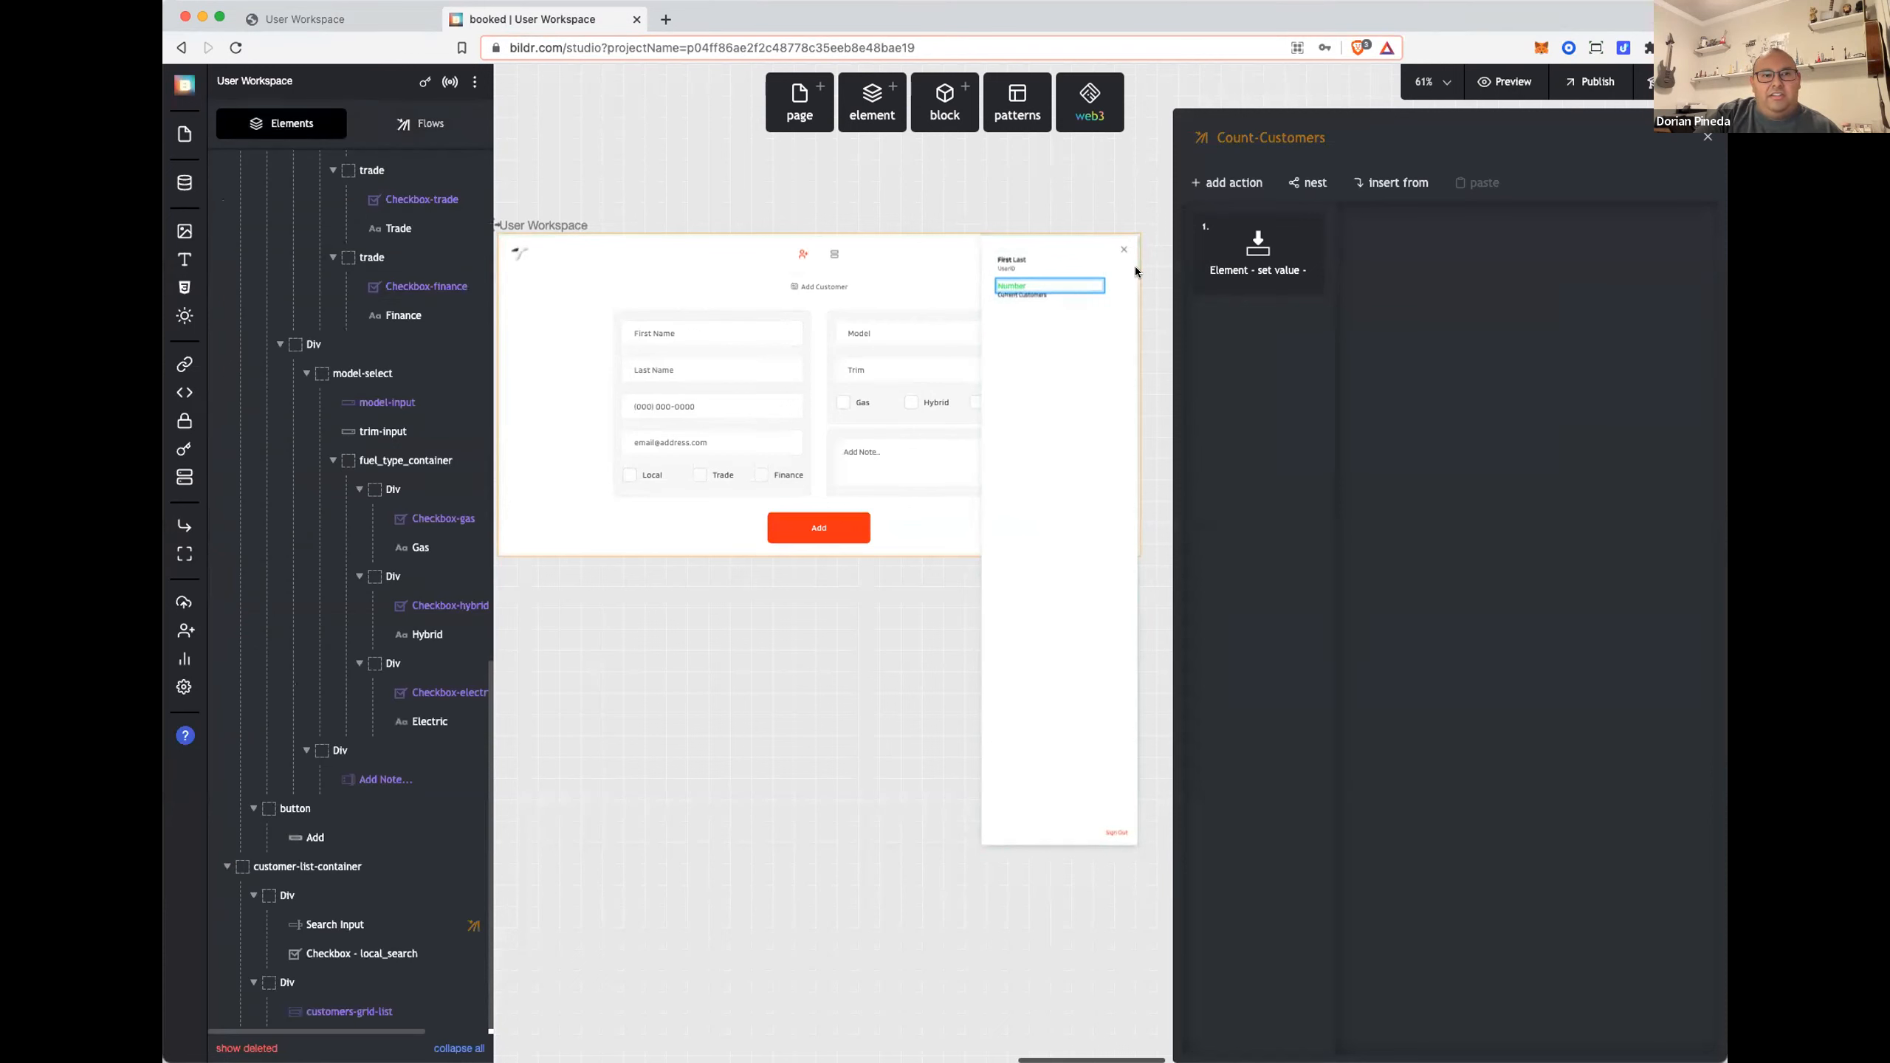
scroll(315, 464, "up", 10)
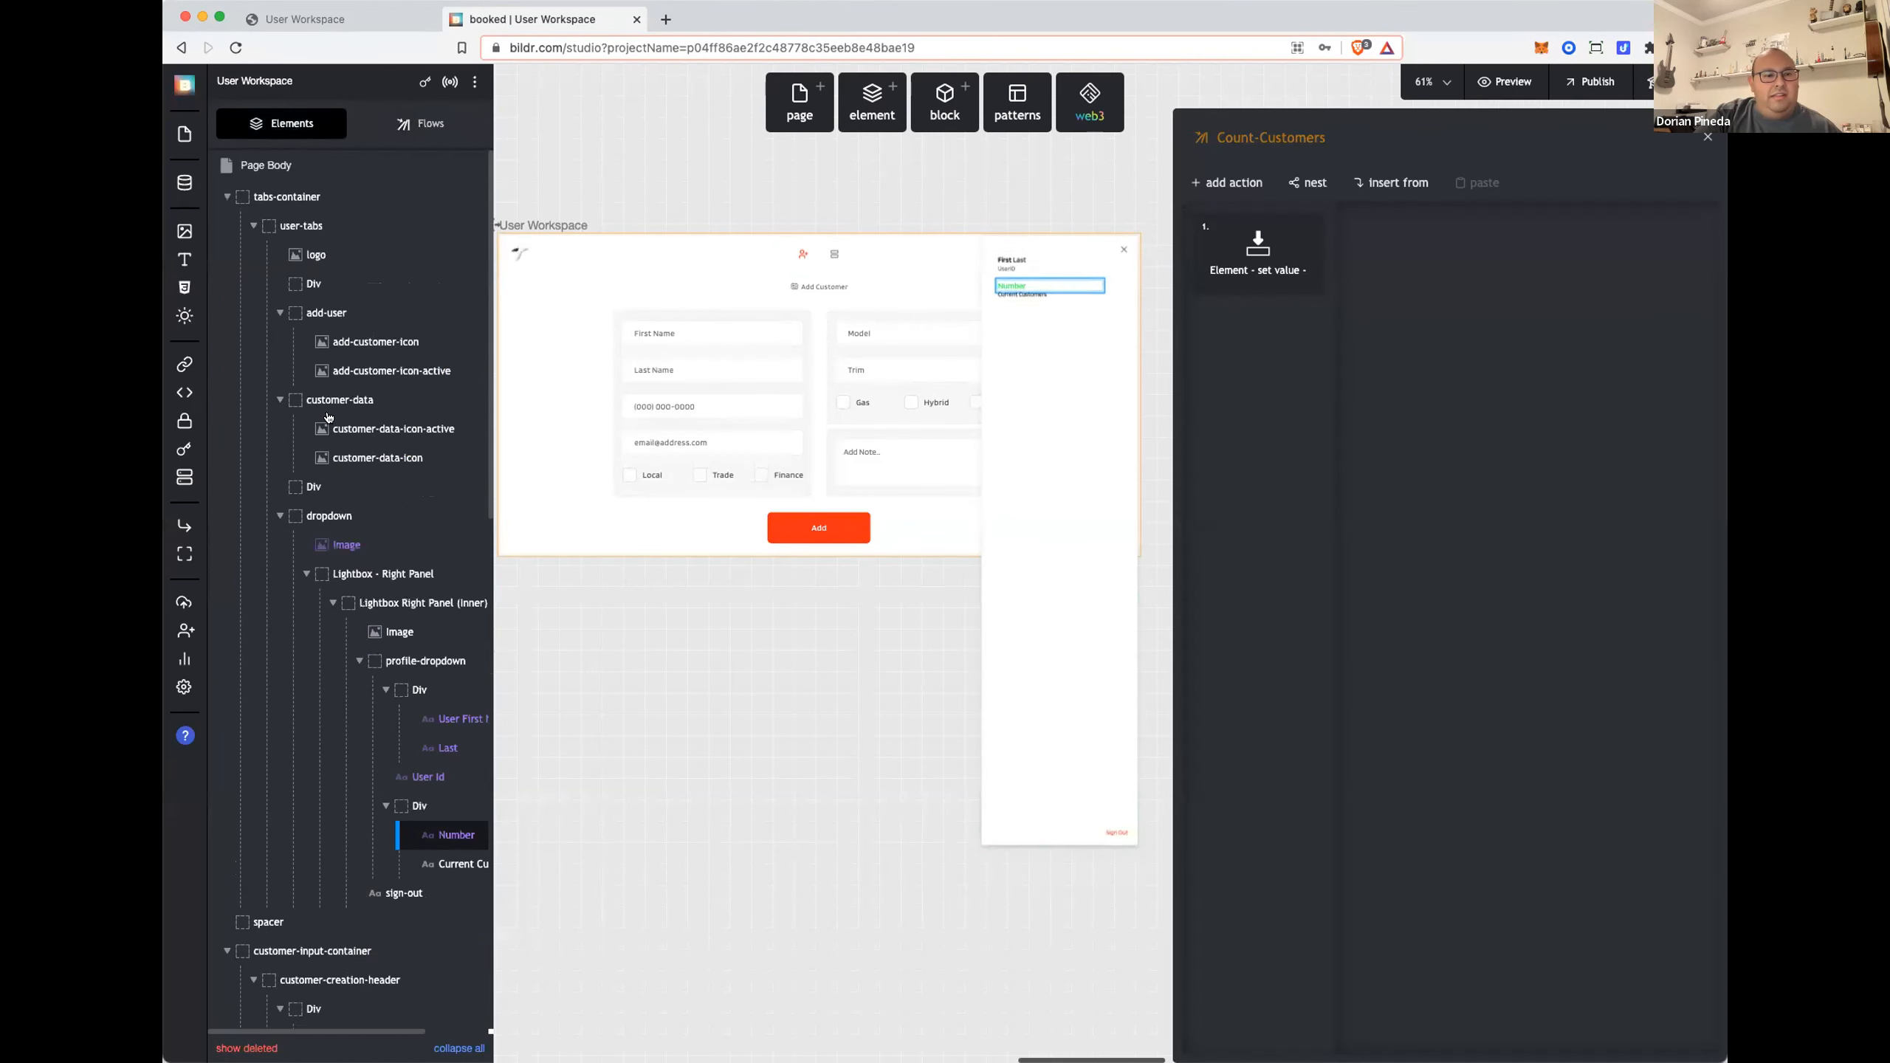
left_click(343, 166)
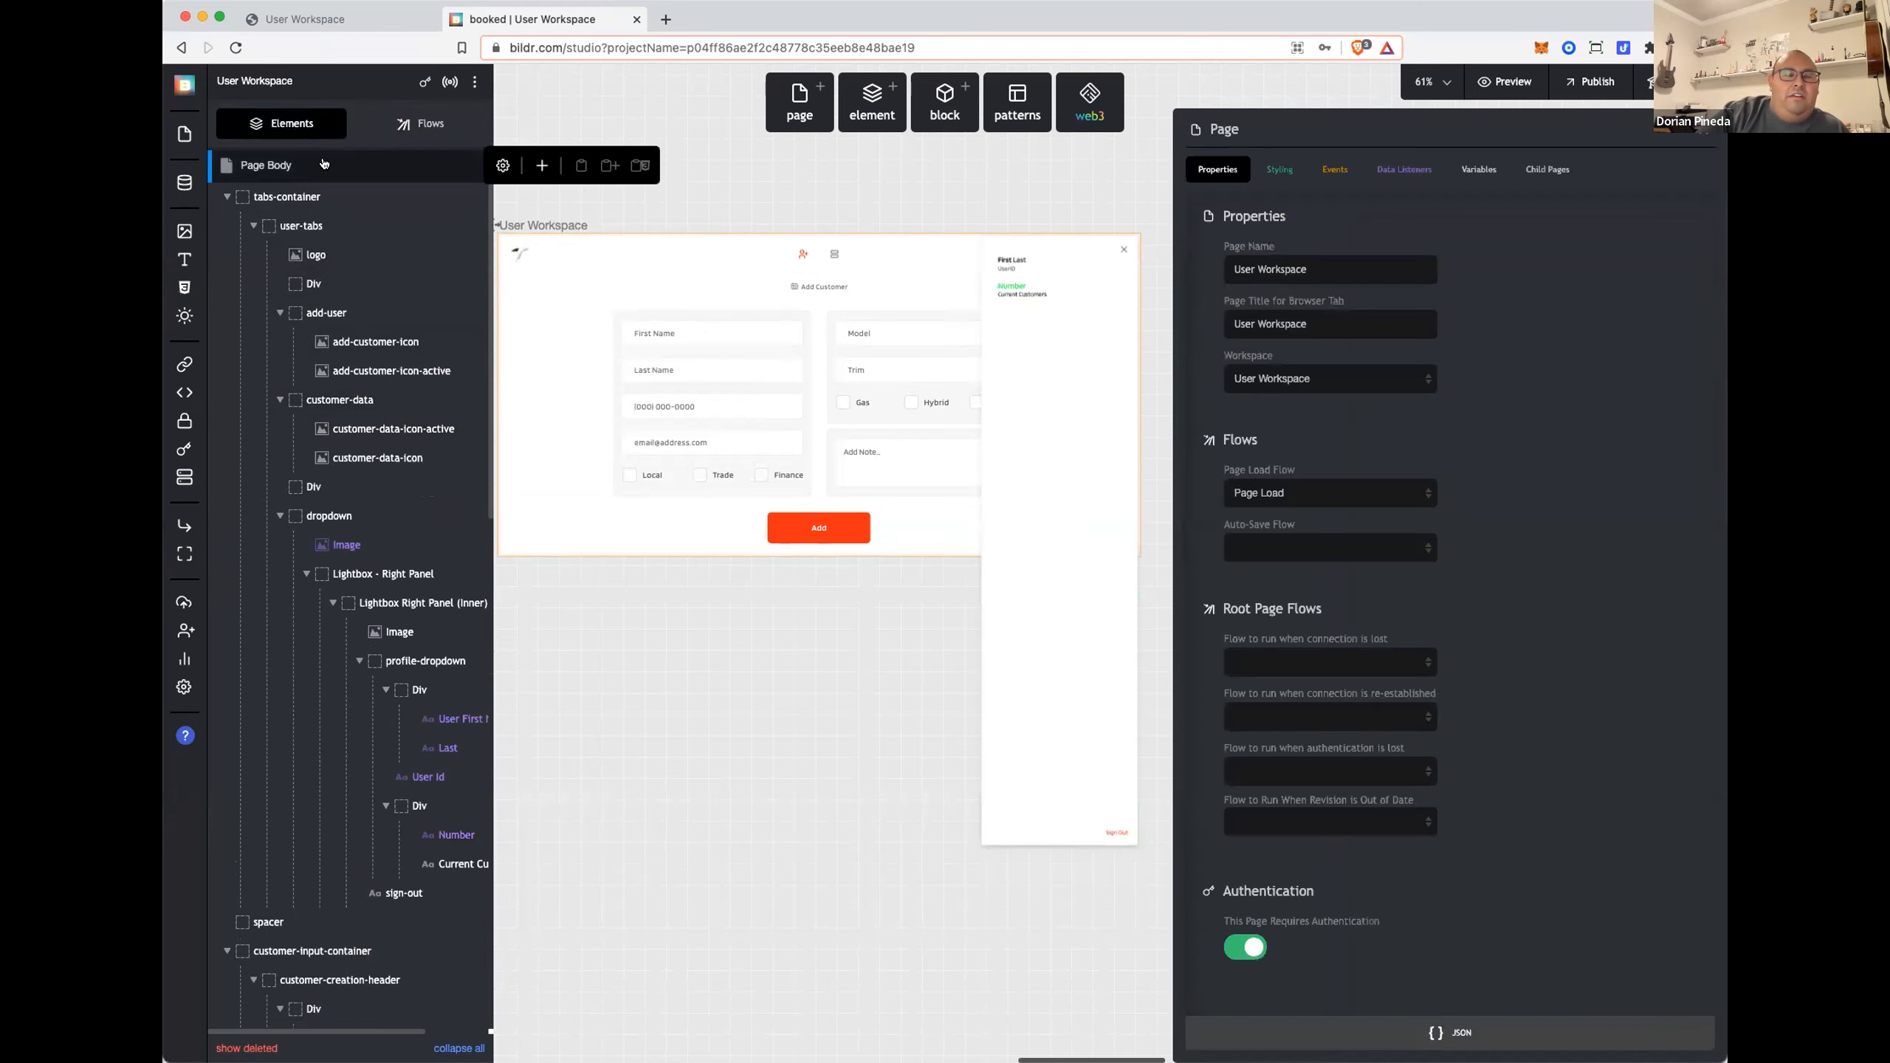
left_click(428, 123)
left_click(315, 728)
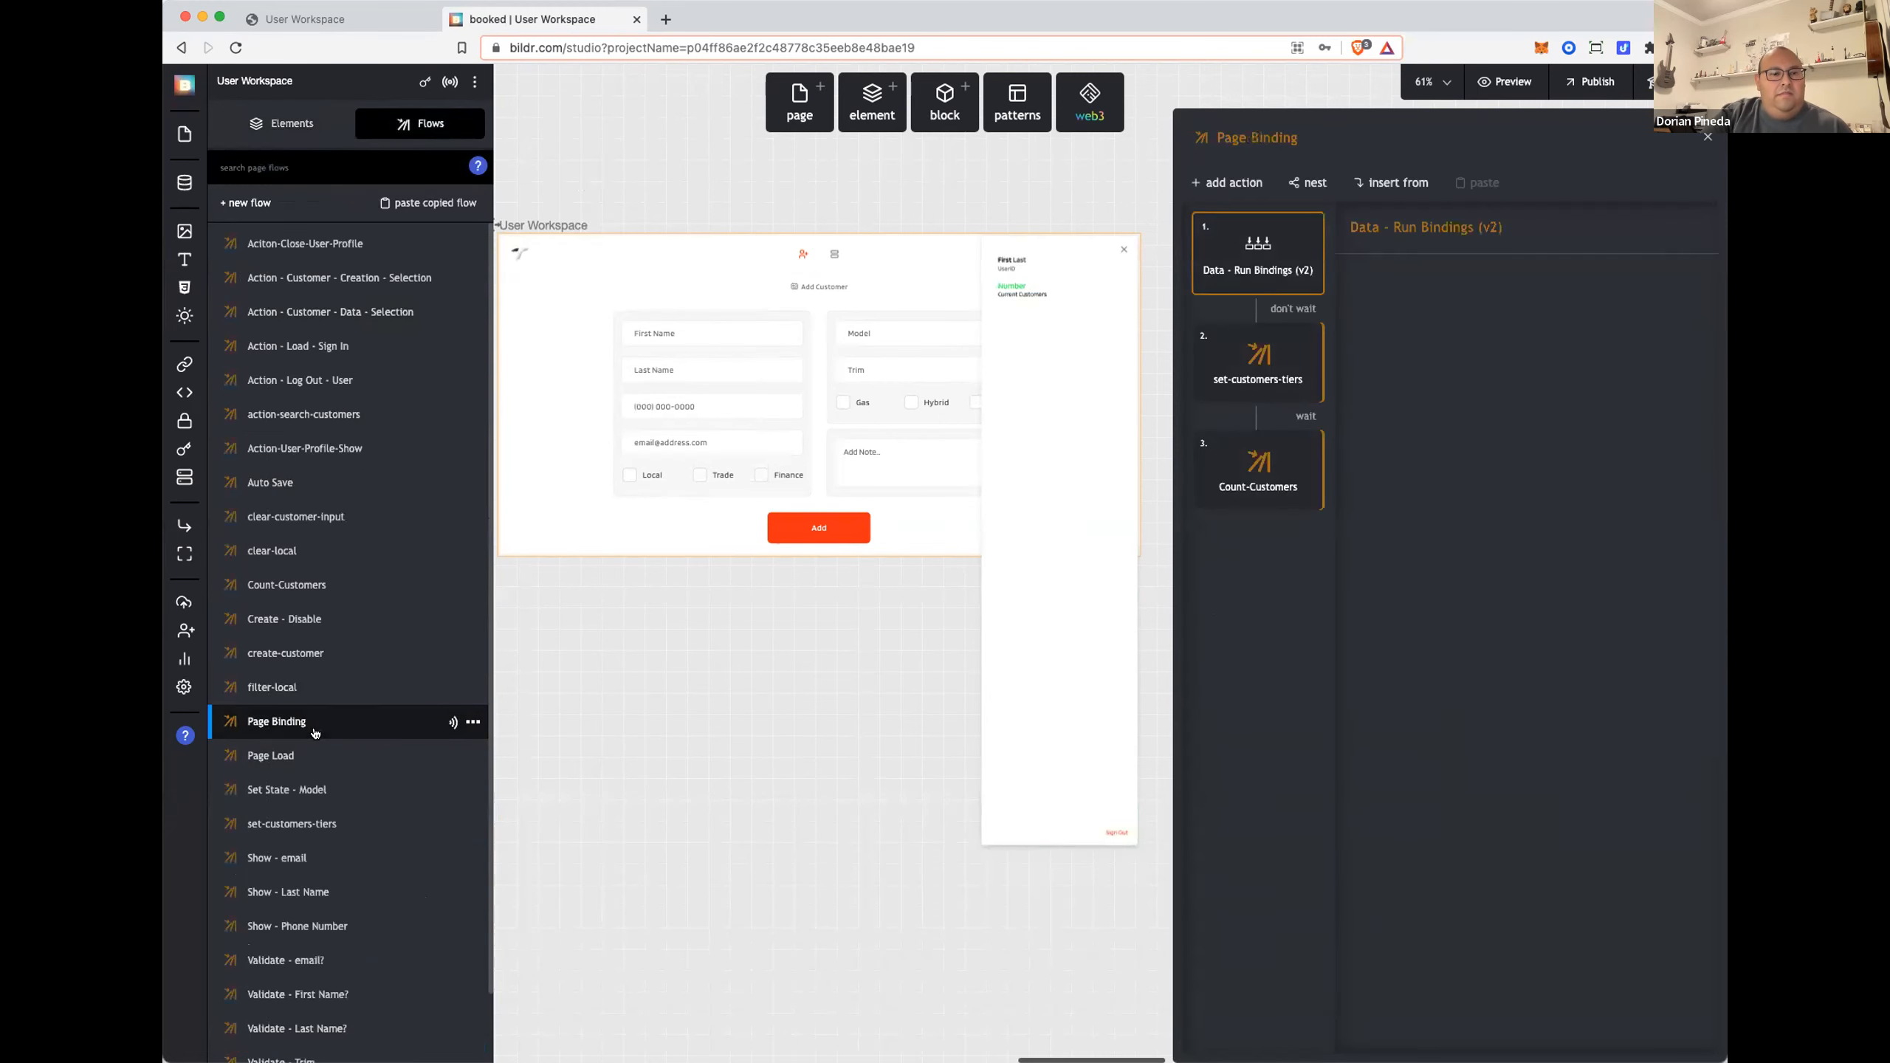
left_click(1231, 485)
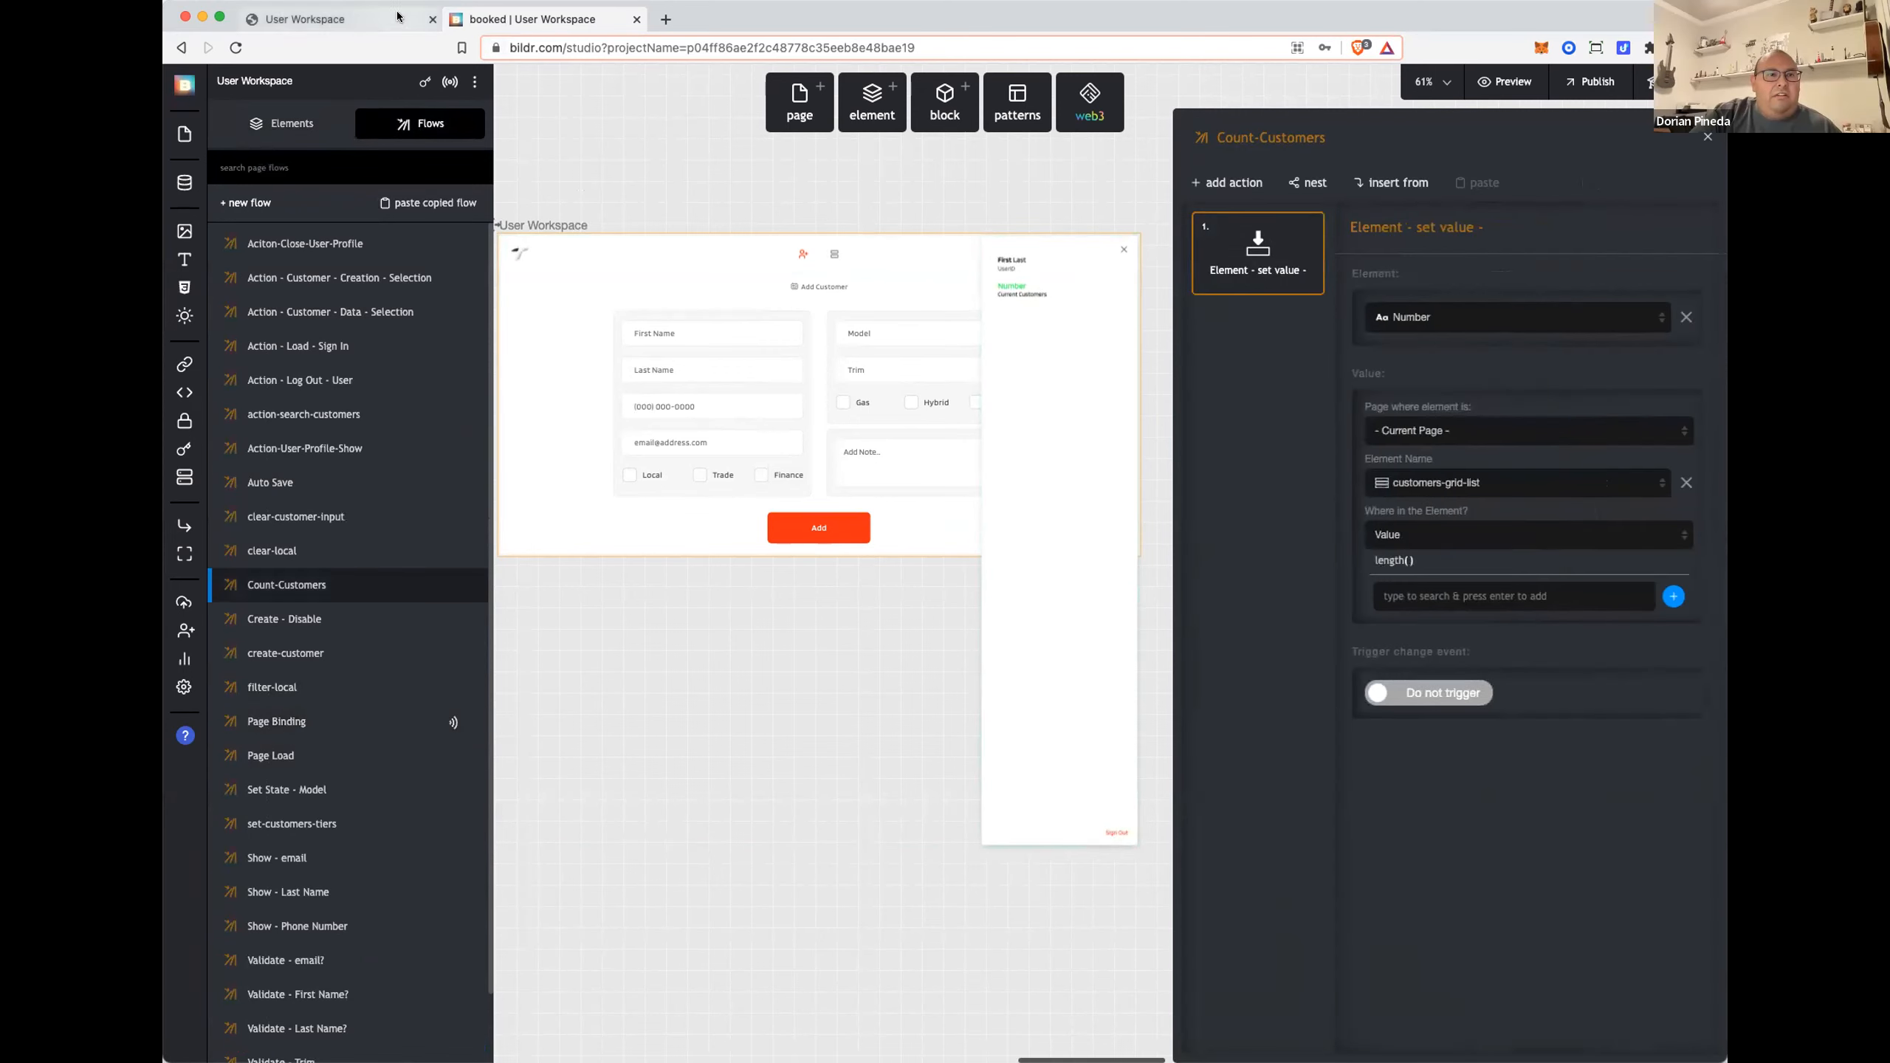
Step: Delete the customer with the red C-HR from the live customer list and check Current Customers in the profile panel
left_click(357, 21)
left_click(969, 94)
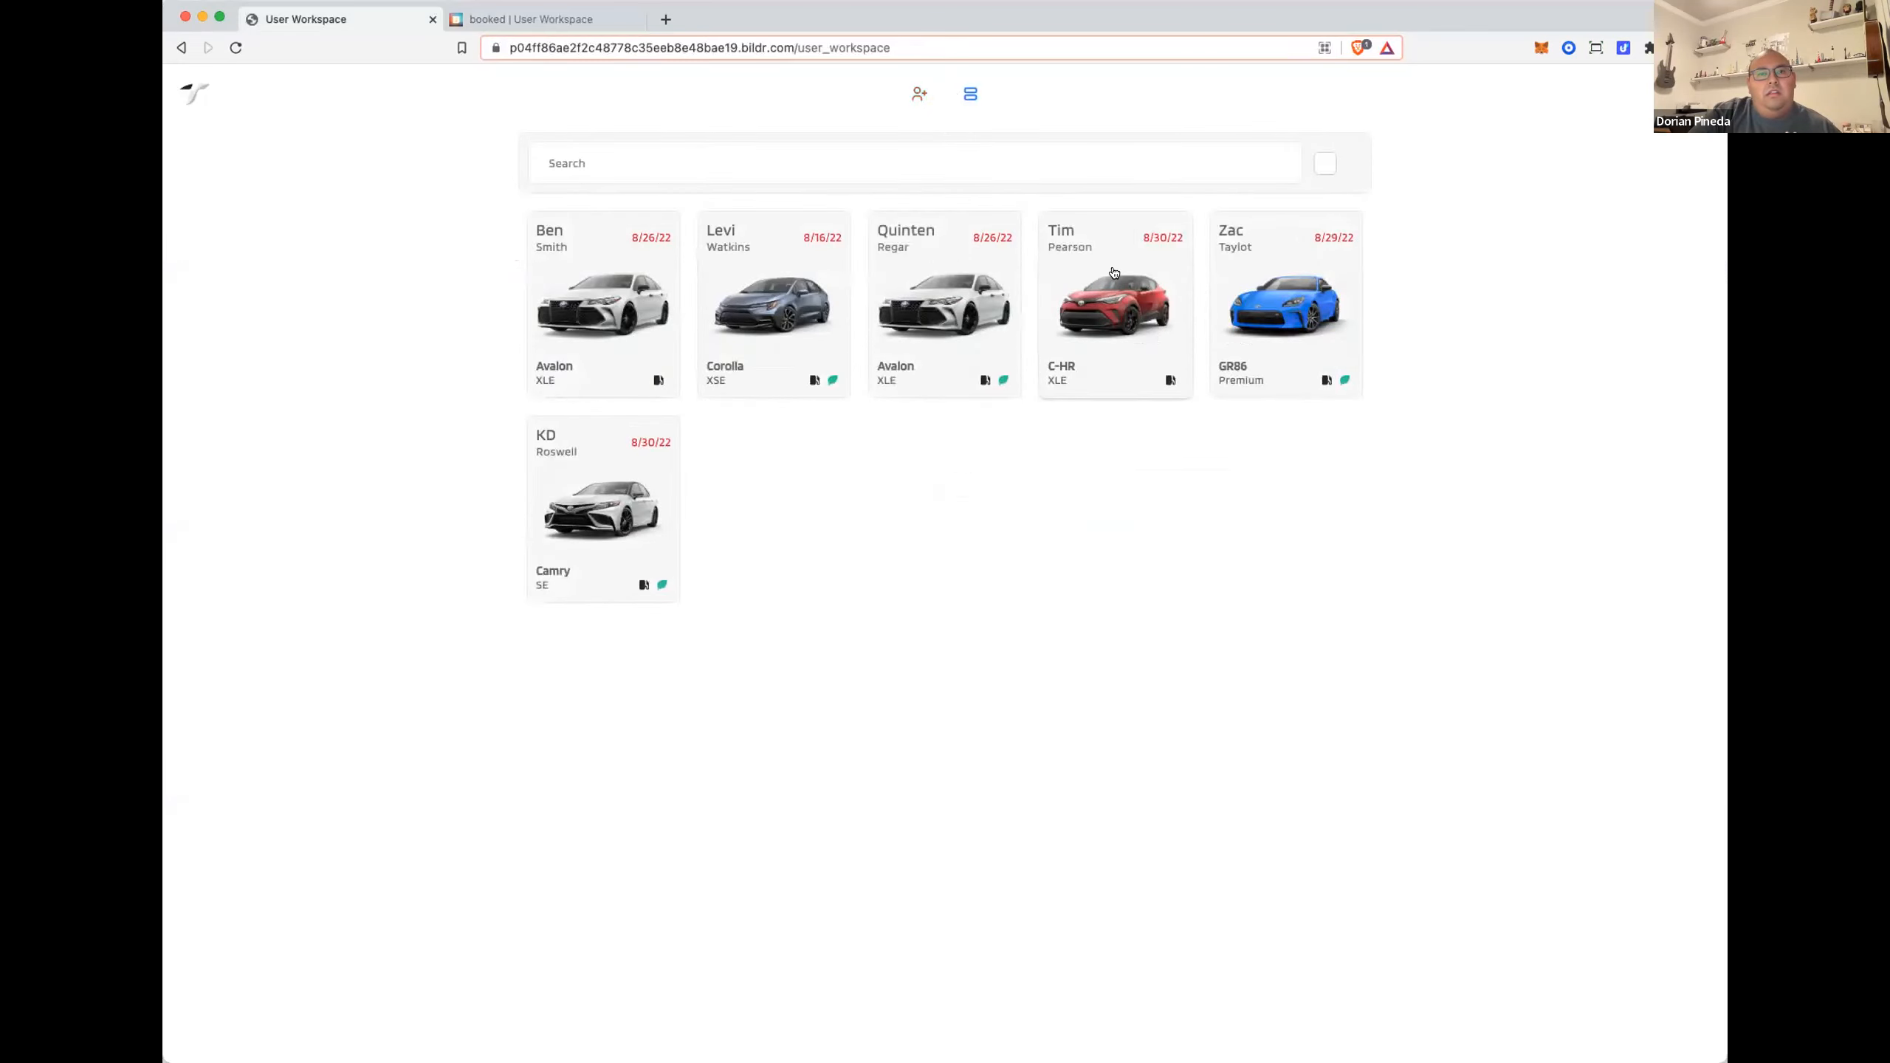
left_click(1161, 326)
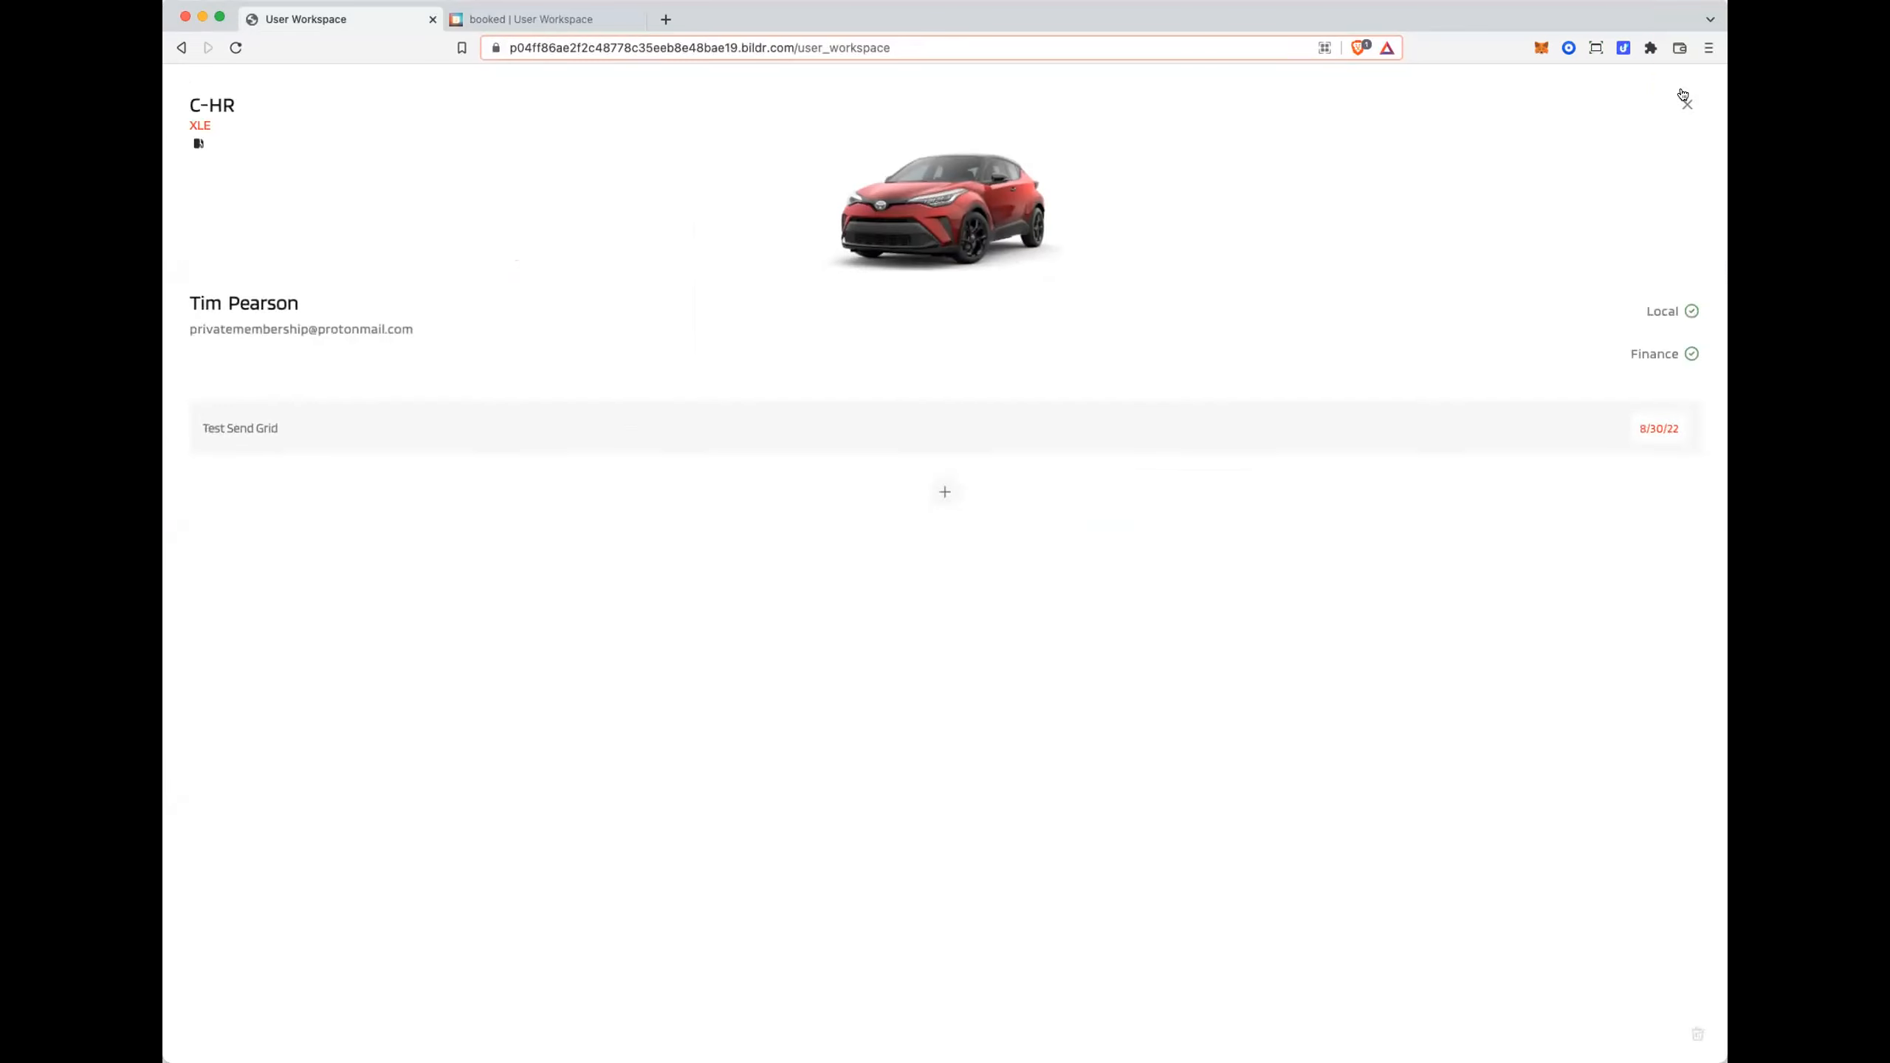
left_click(1697, 1034)
left_click(1676, 92)
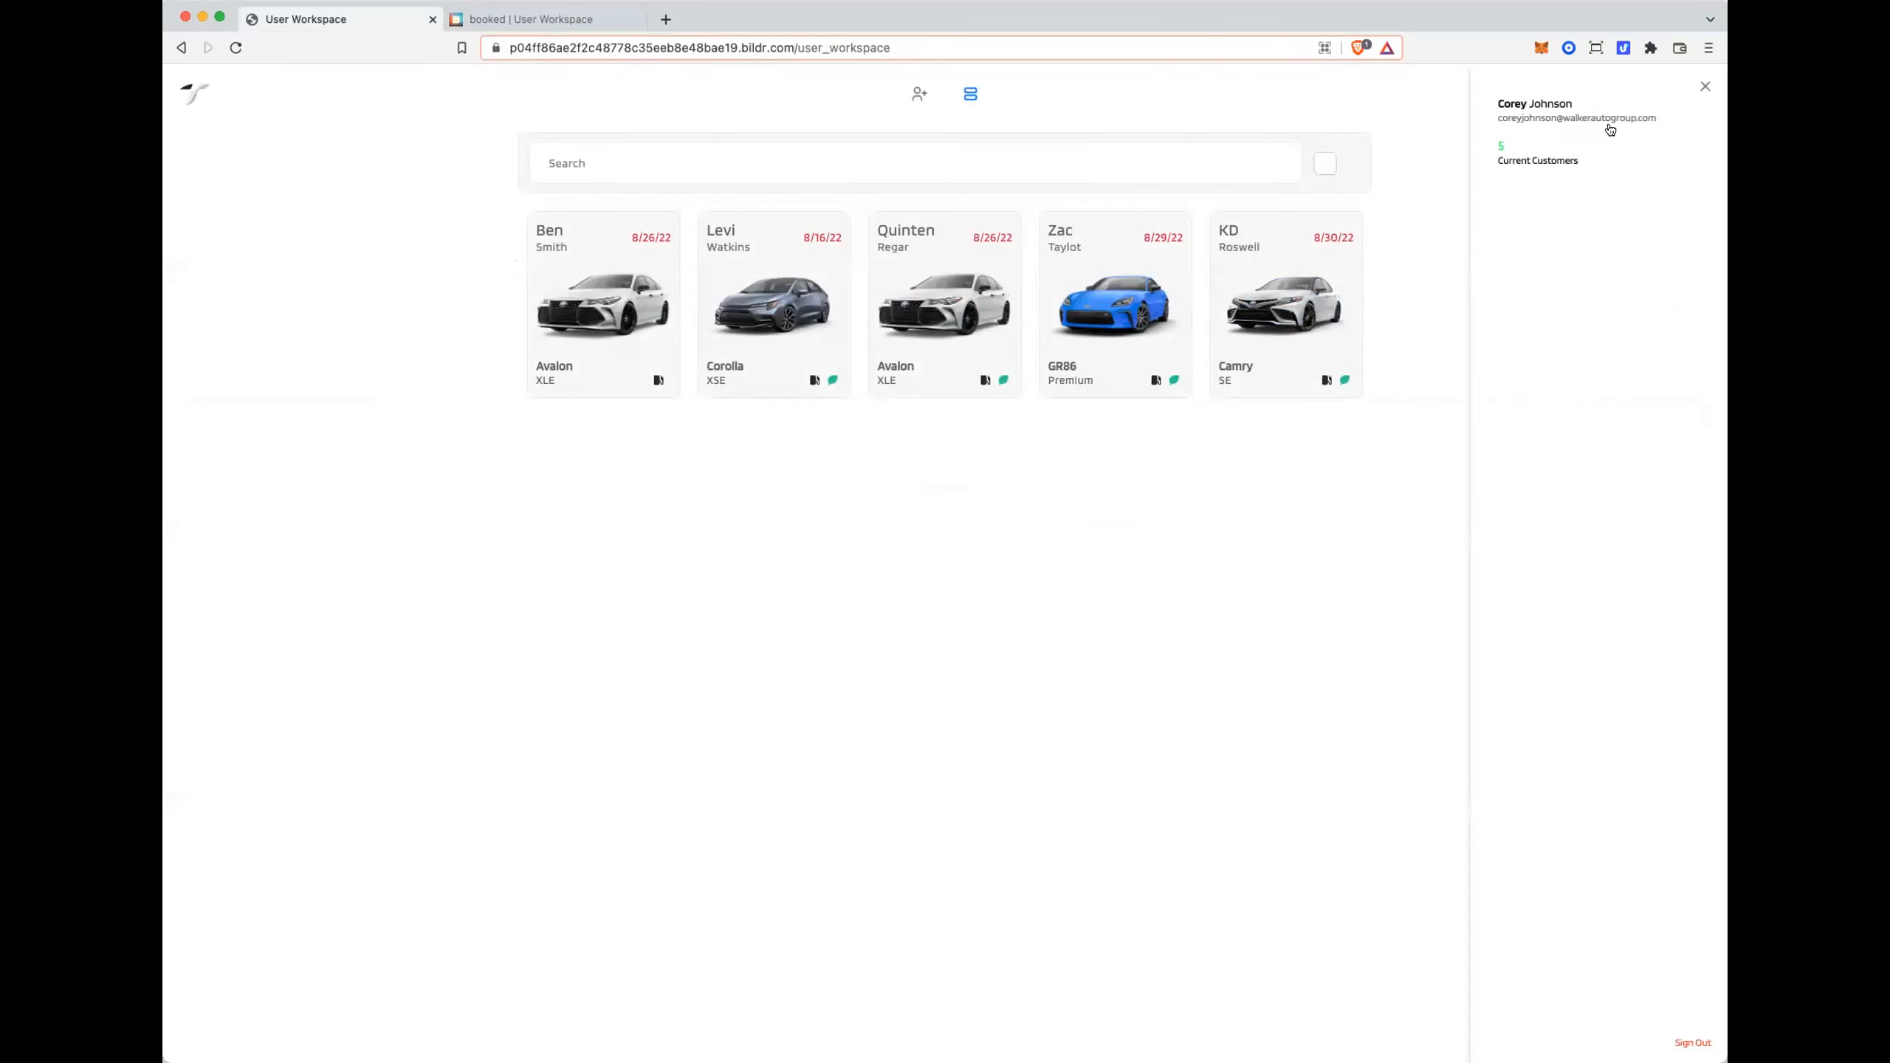
left_click(1704, 86)
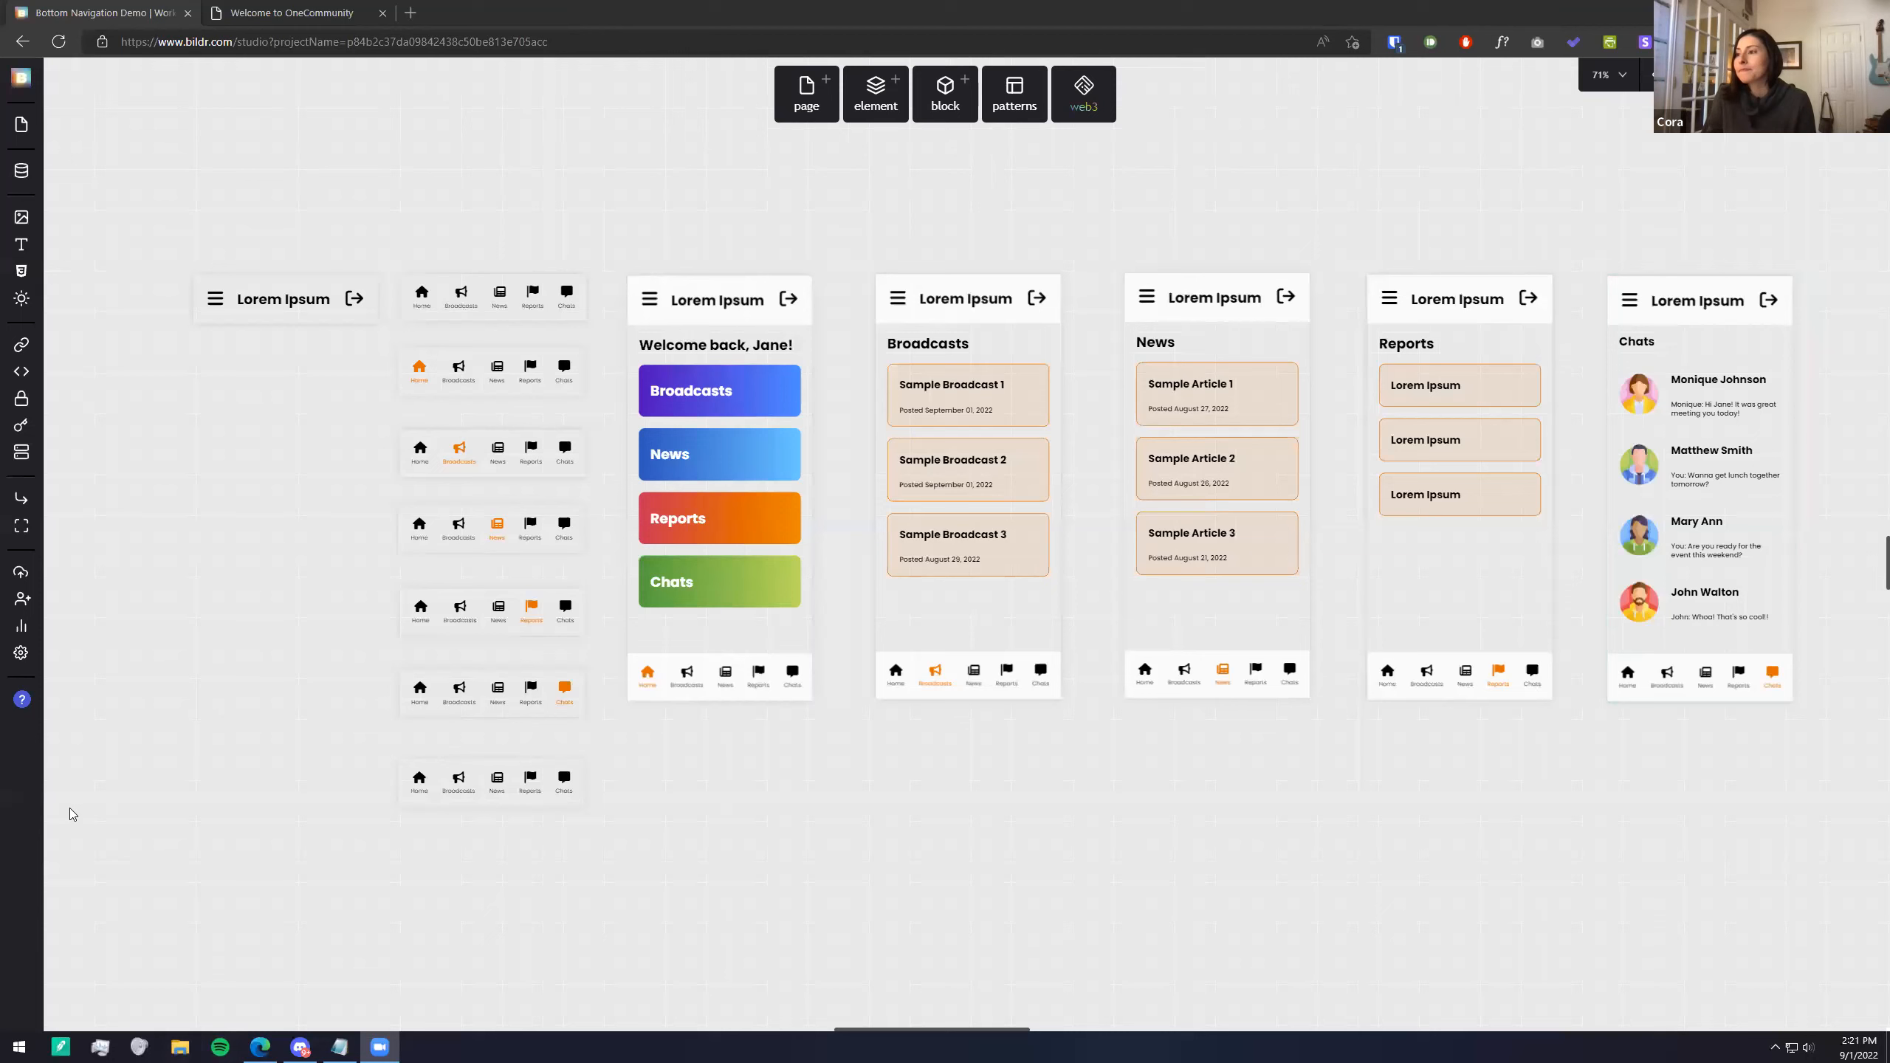
Step: Inspect the separate Bottom Nav page variants and the bottom navigation component placed on the Dashboard page
left_click_drag(712, 824, 861, 829)
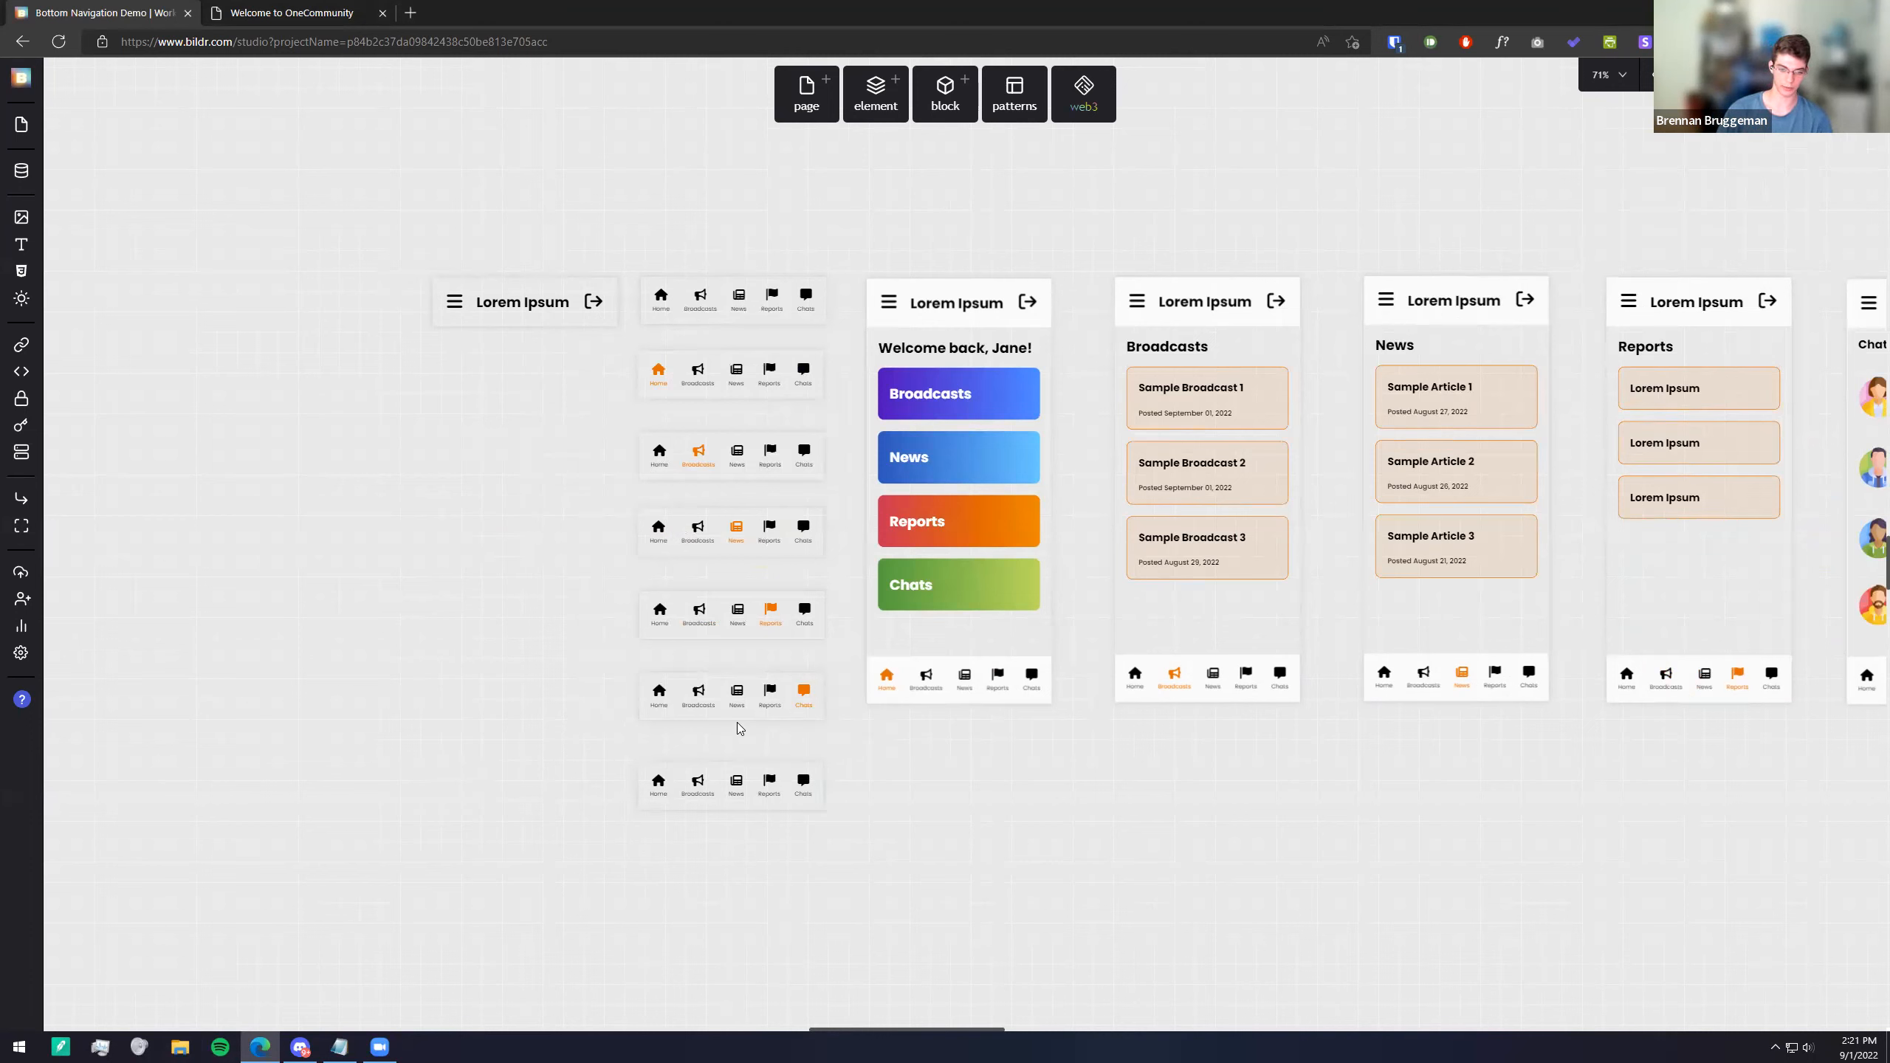
left_click(646, 291)
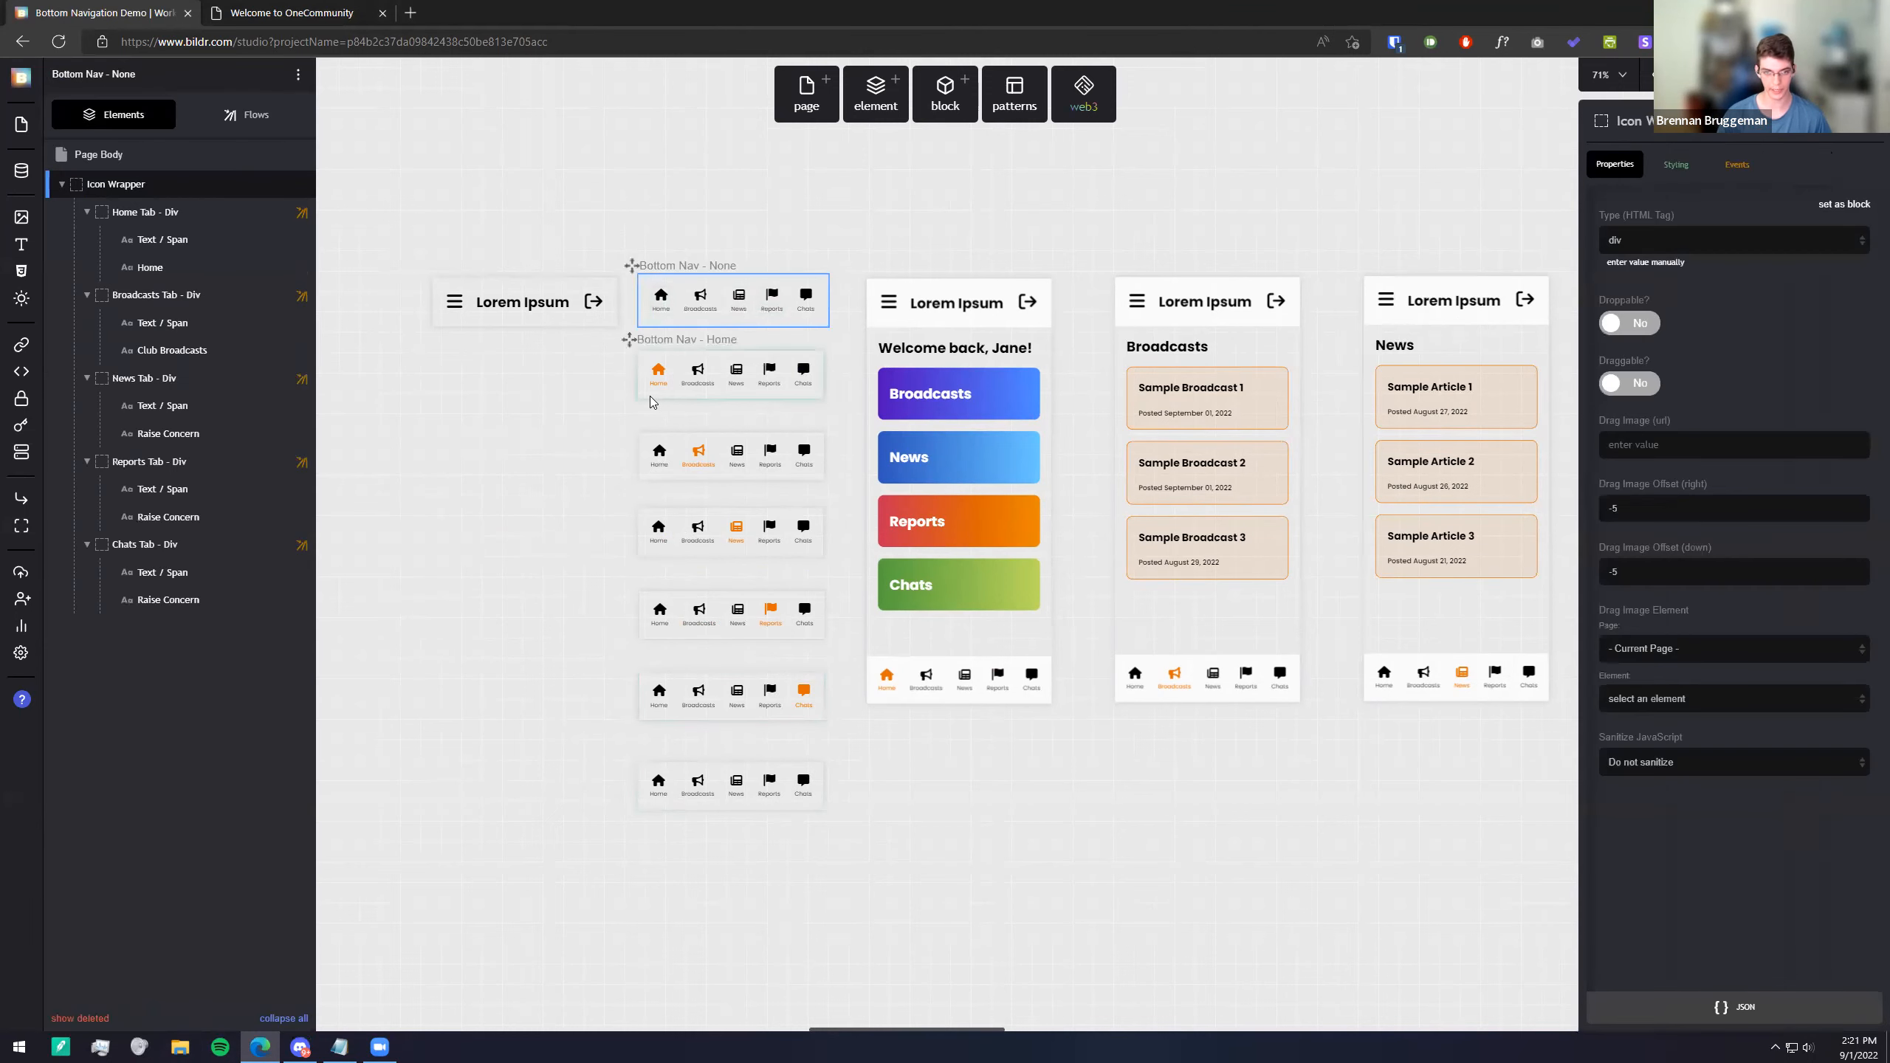
left_click_drag(728, 911, 555, 544)
left_click(558, 549)
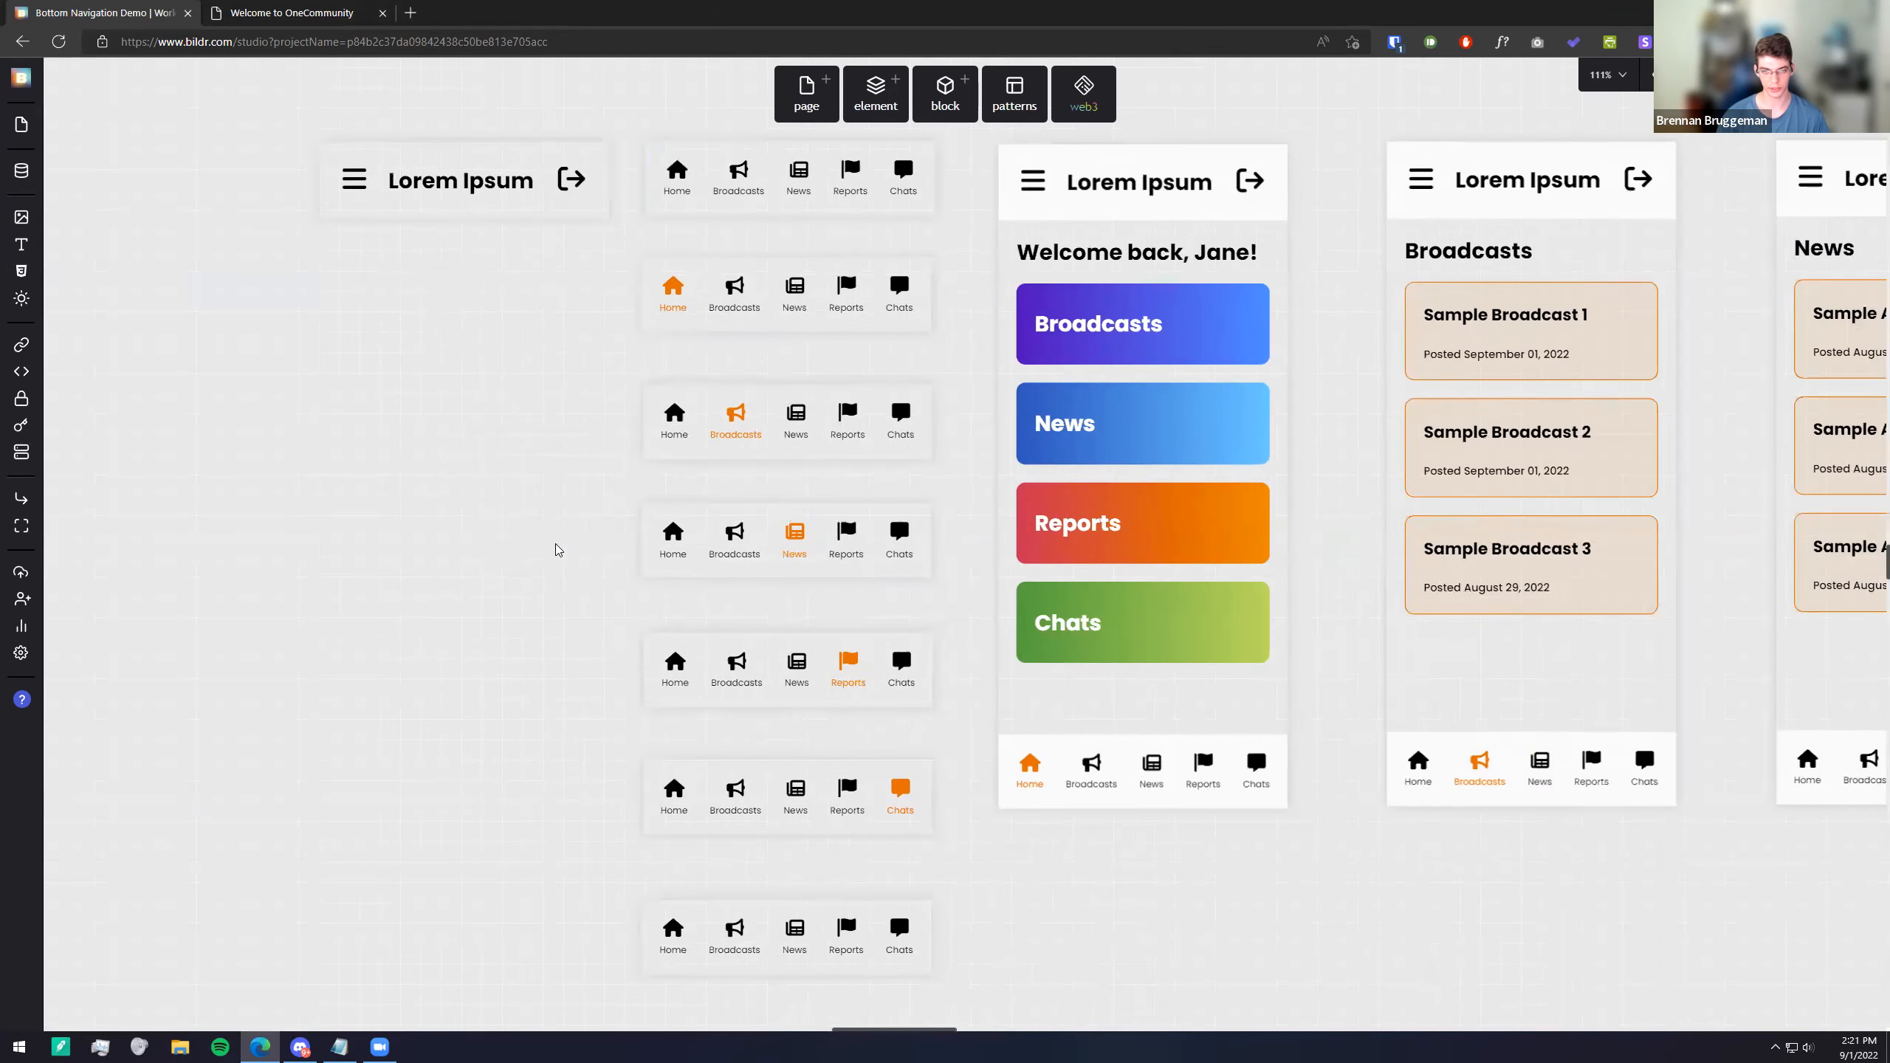
left_click(702, 158)
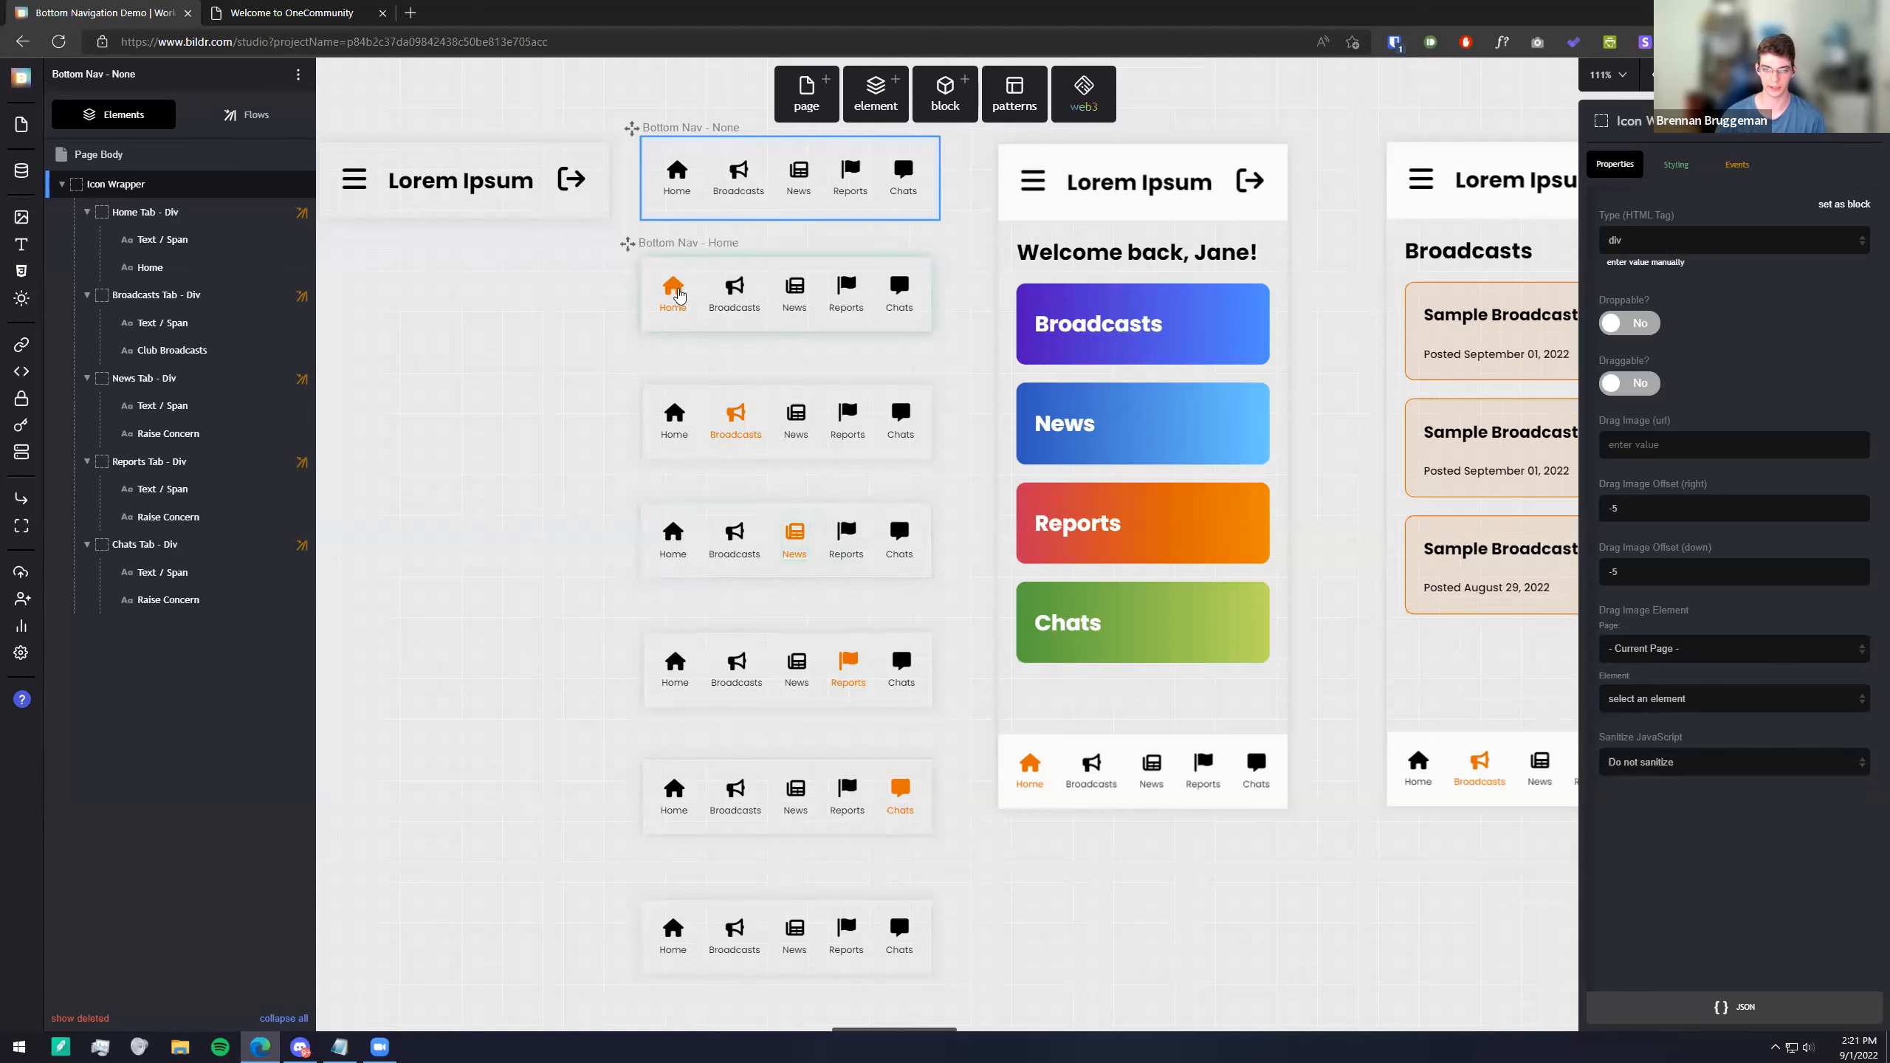
left_click(684, 315)
left_click_drag(1164, 885, 843, 959)
left_click(817, 594)
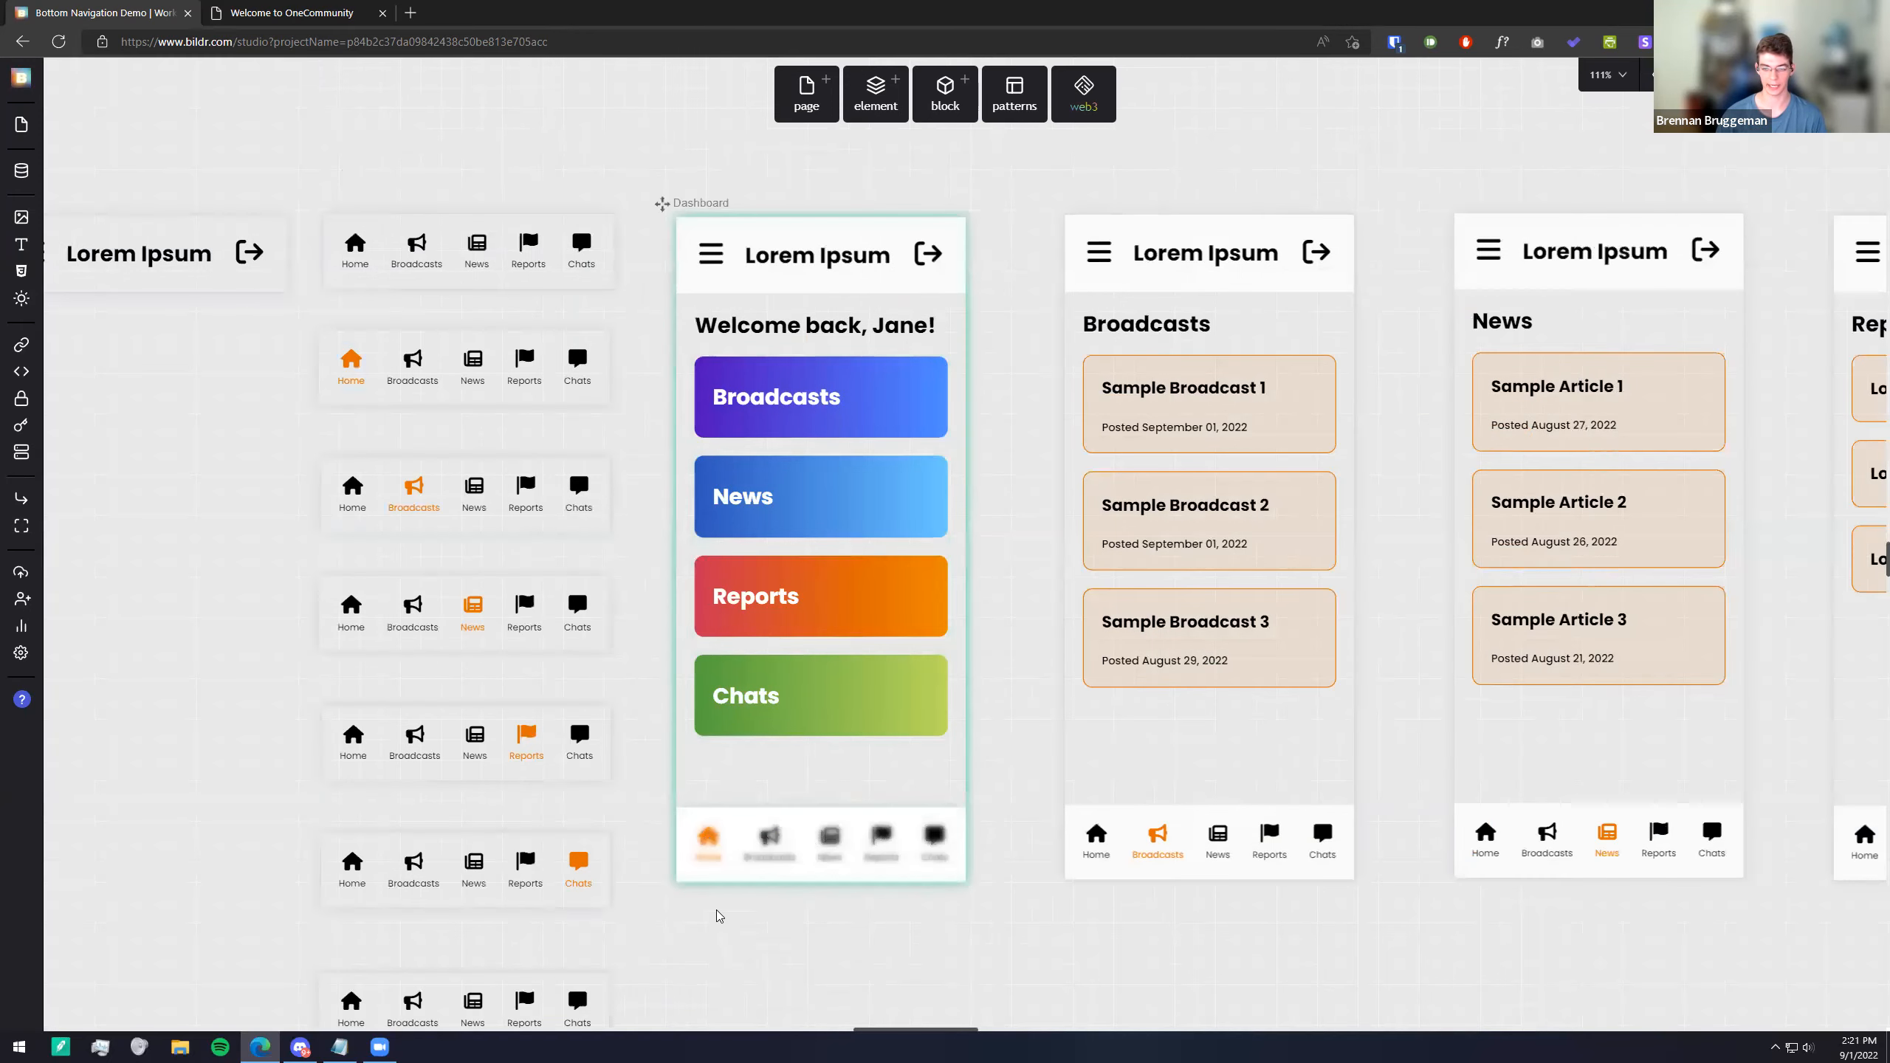
left_click(881, 869)
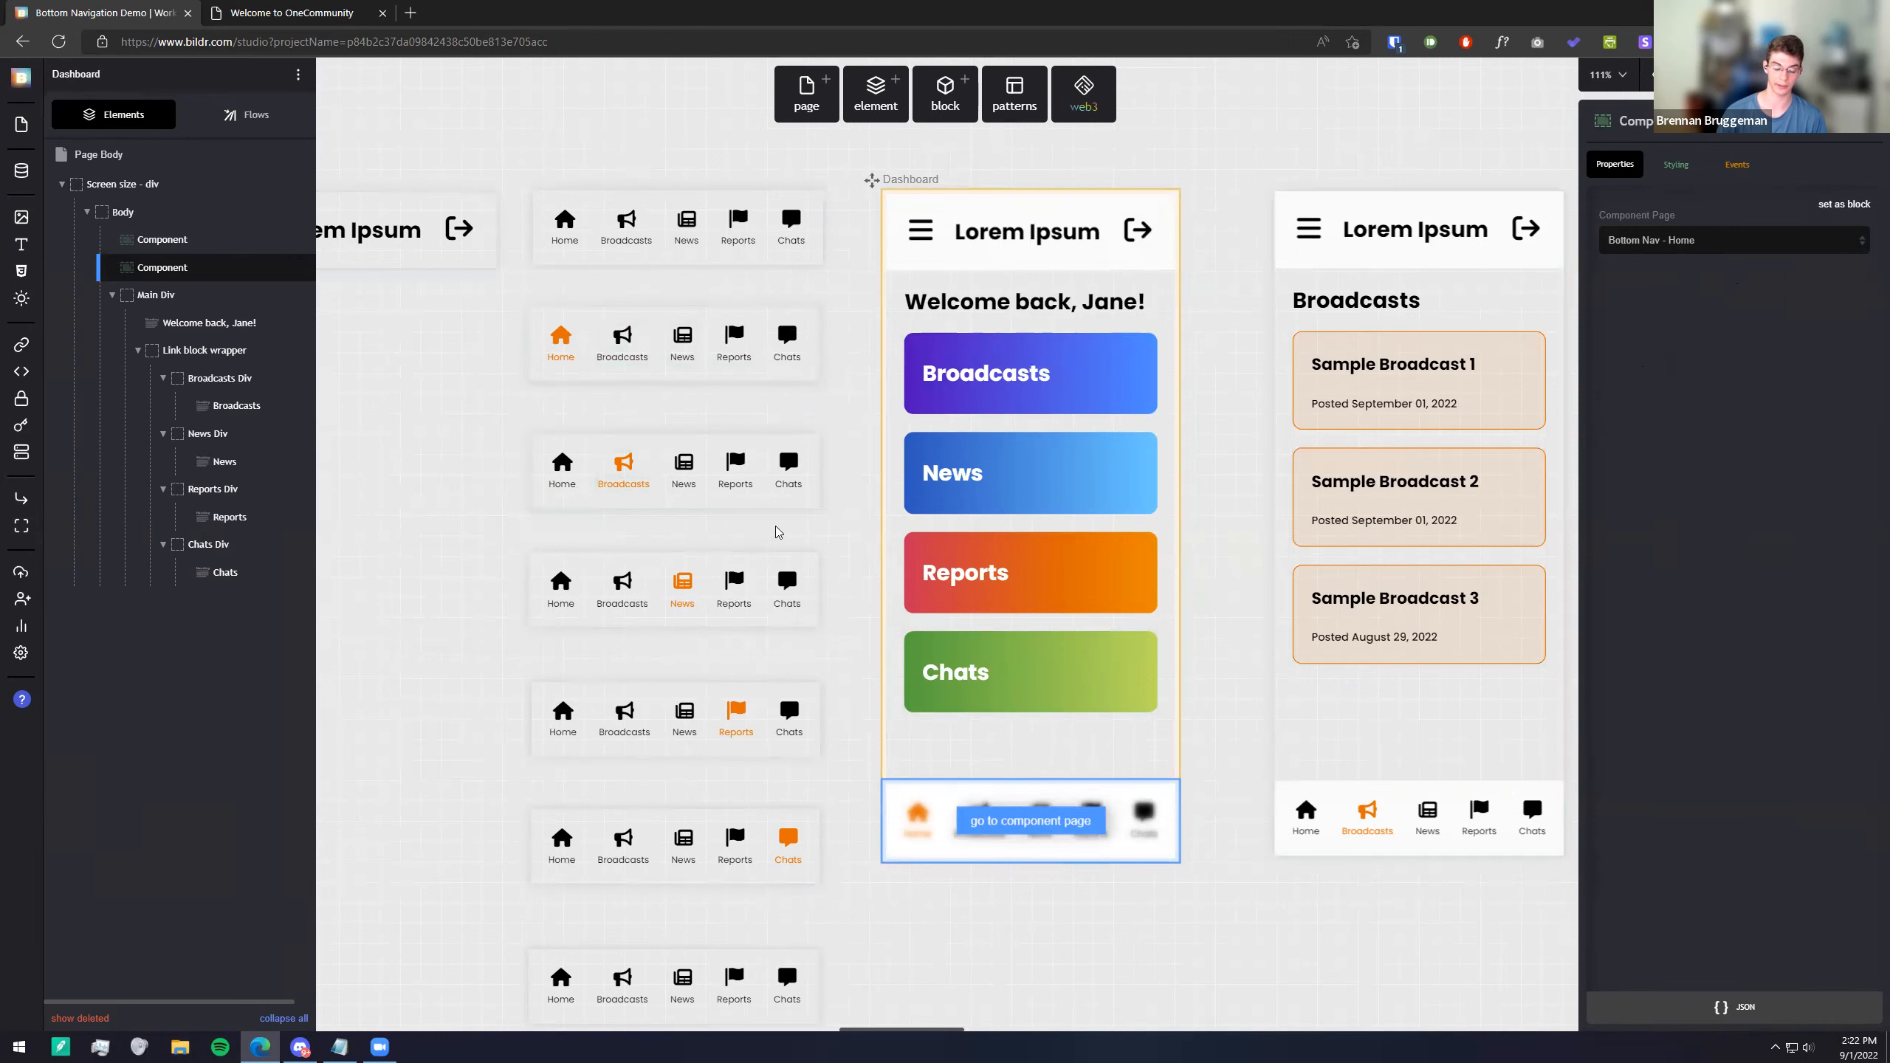
left_click(822, 765)
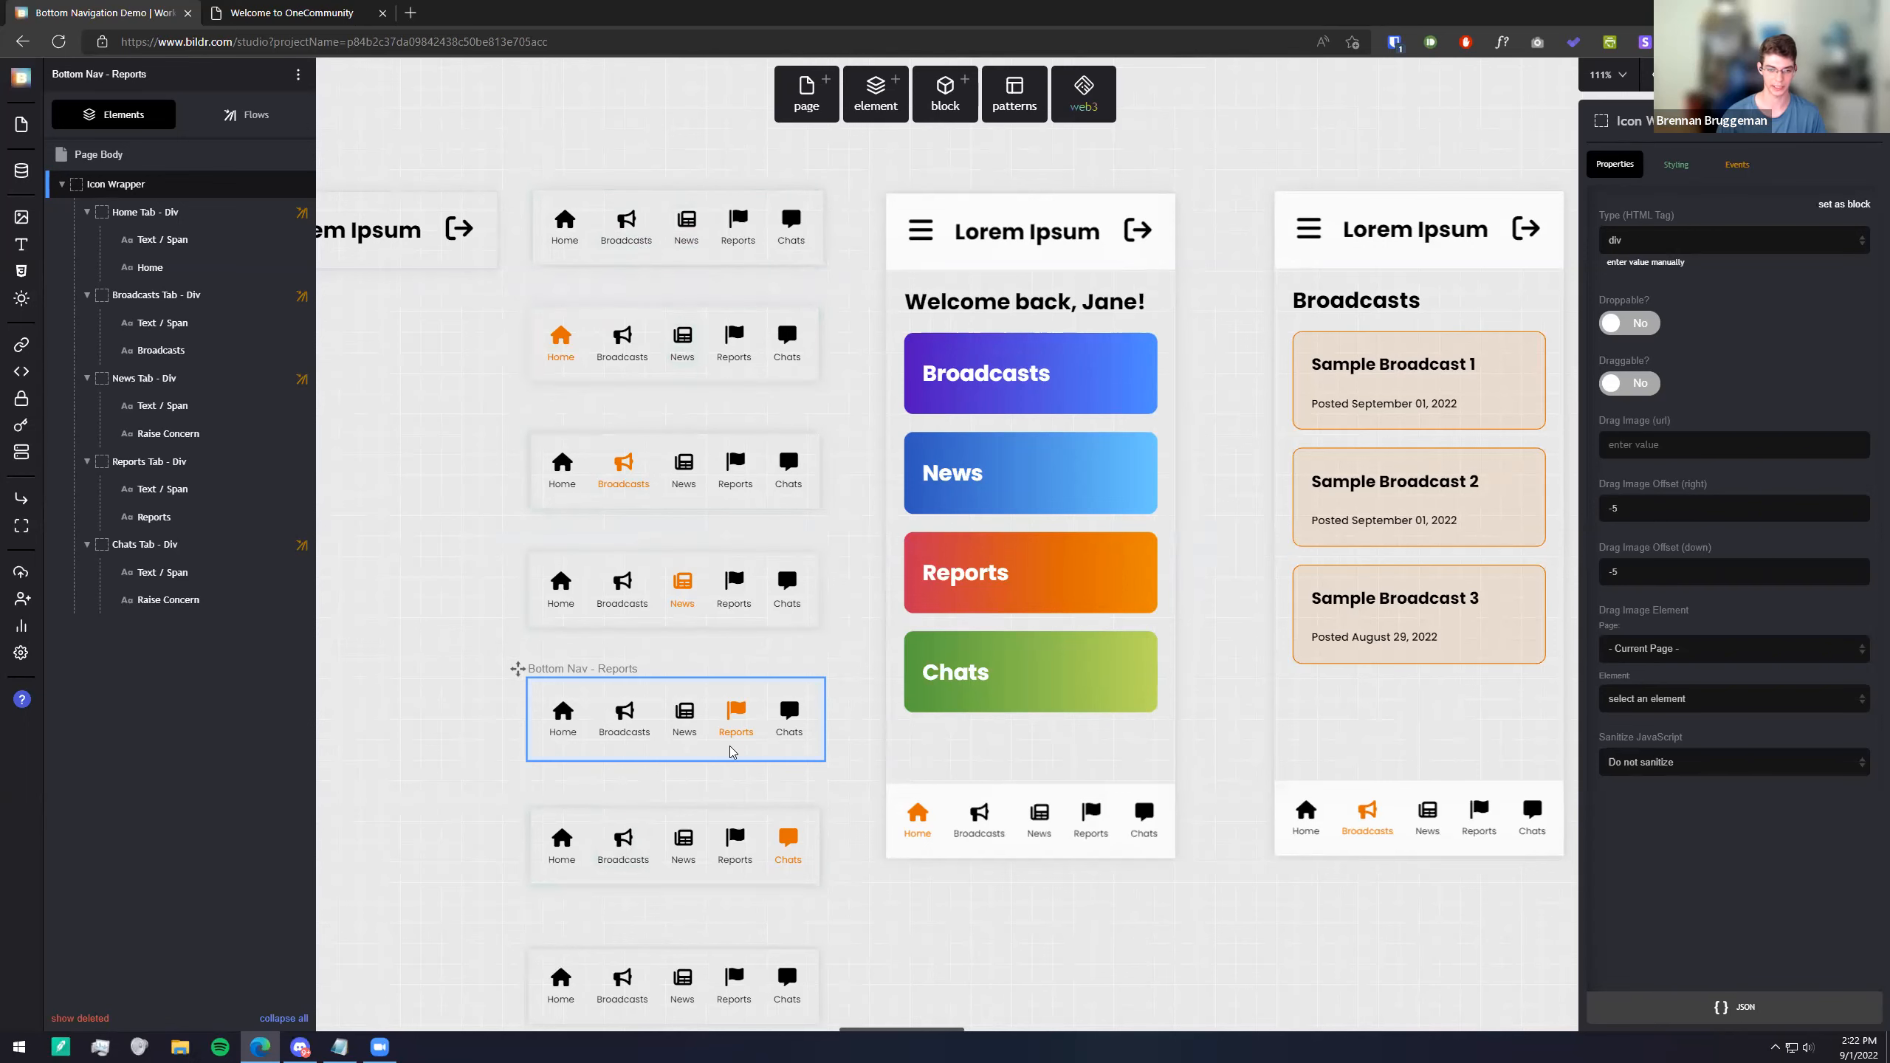
left_click(875, 926)
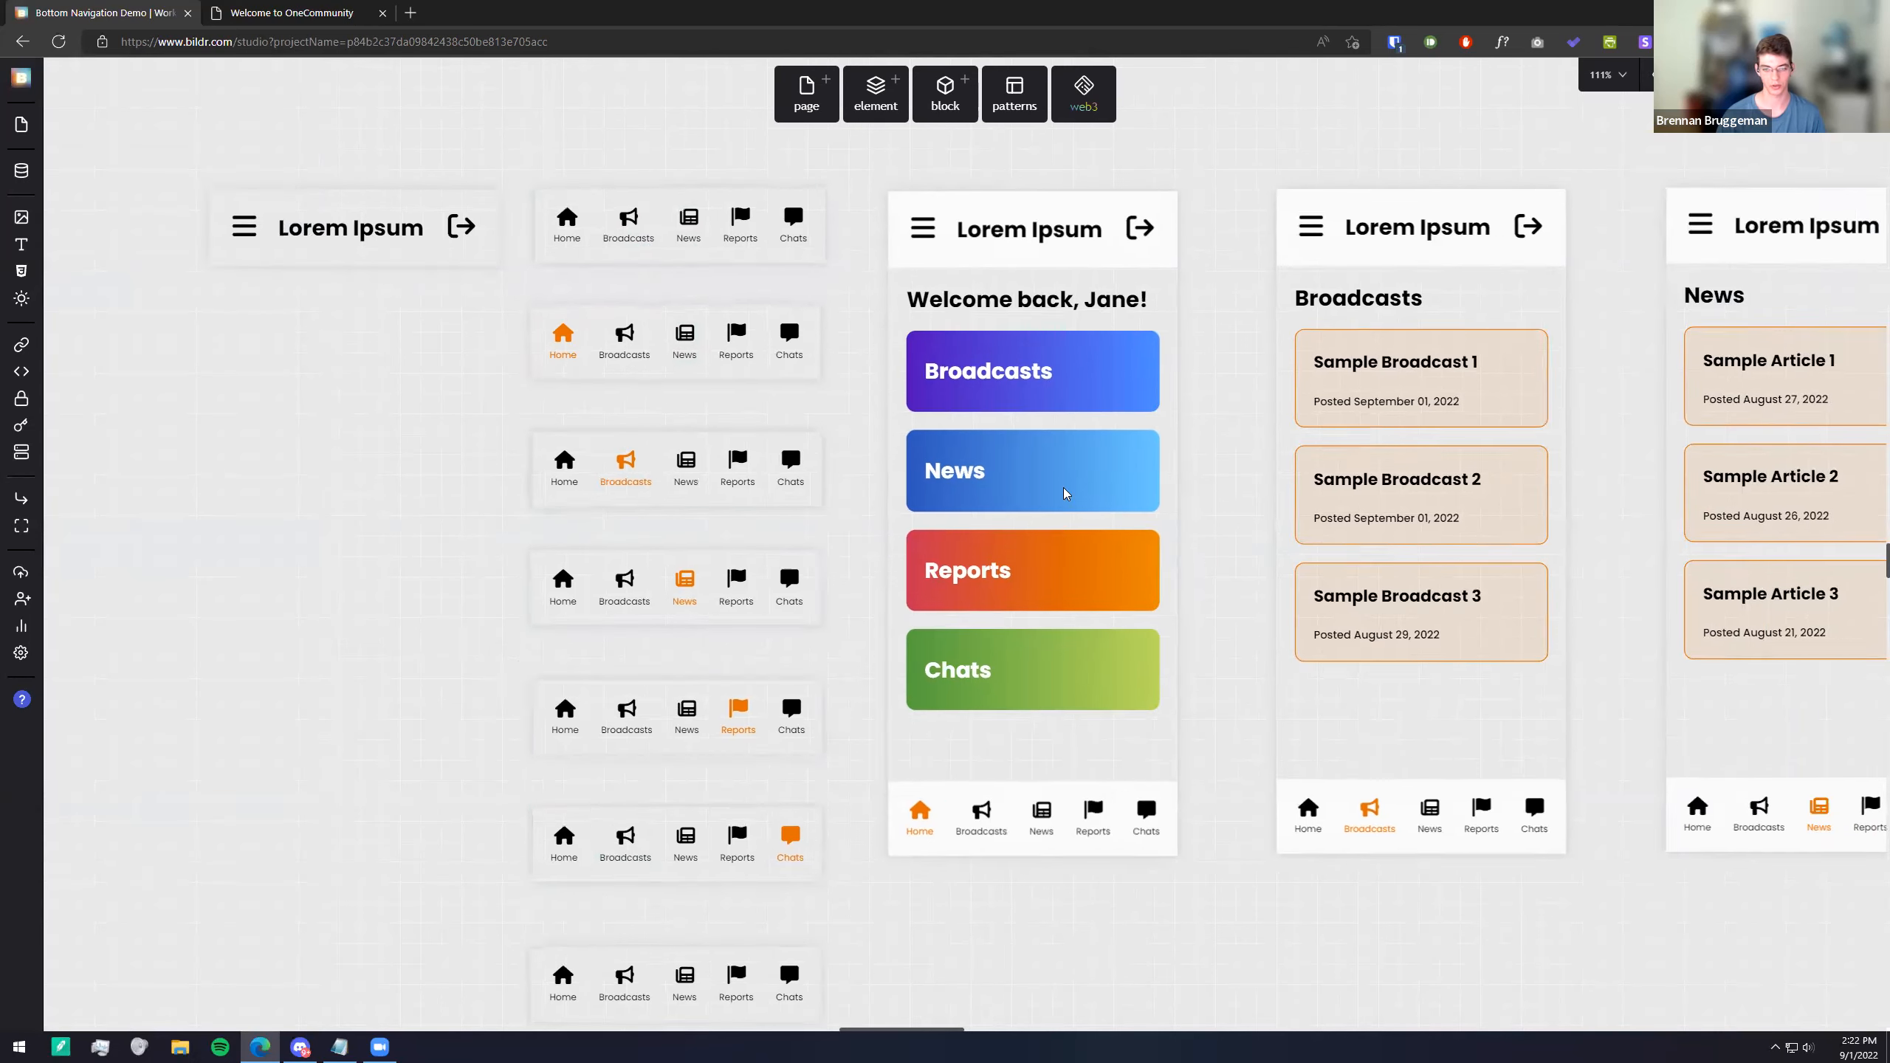
Step: Move the Bottom Nav - All page farther down the canvas, away from the other bottom navigation variants
middle_click(1090, 463)
left_click(987, 853)
left_click_drag(974, 865, 873, 649)
left_click(769, 682)
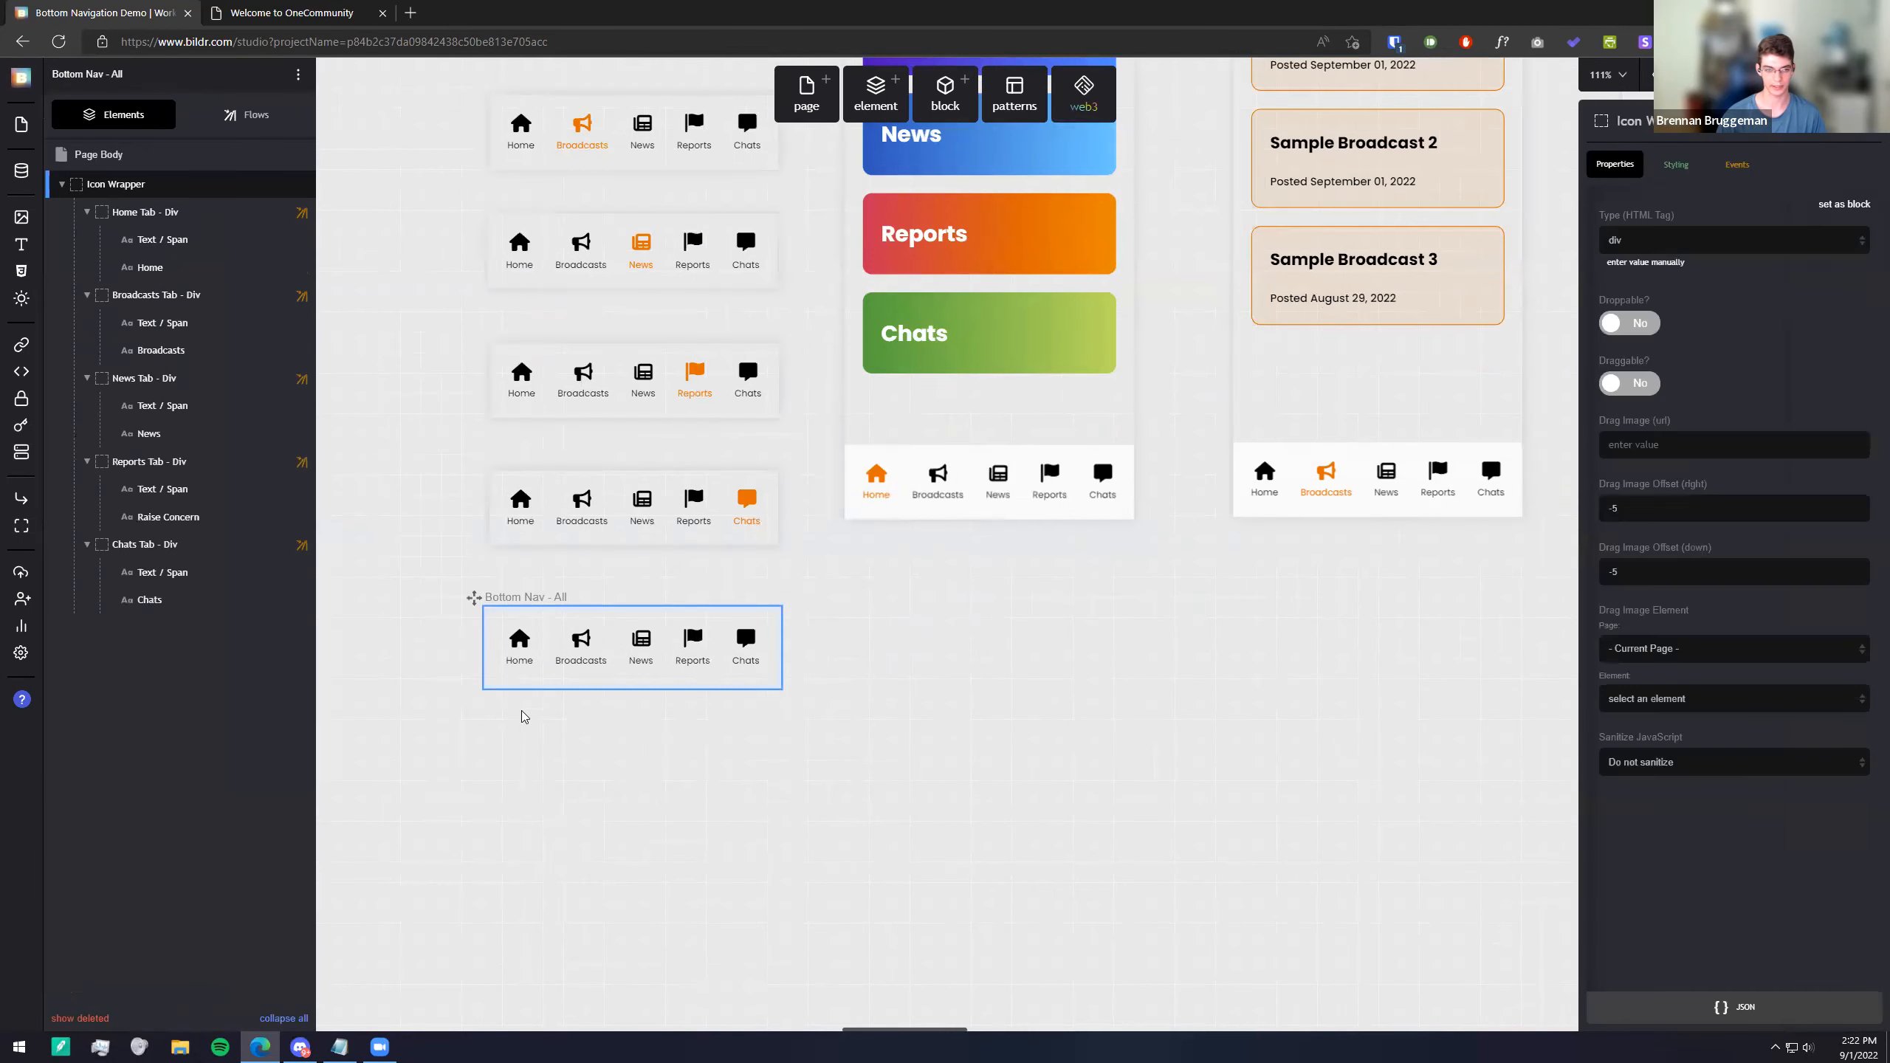
left_click(240, 119)
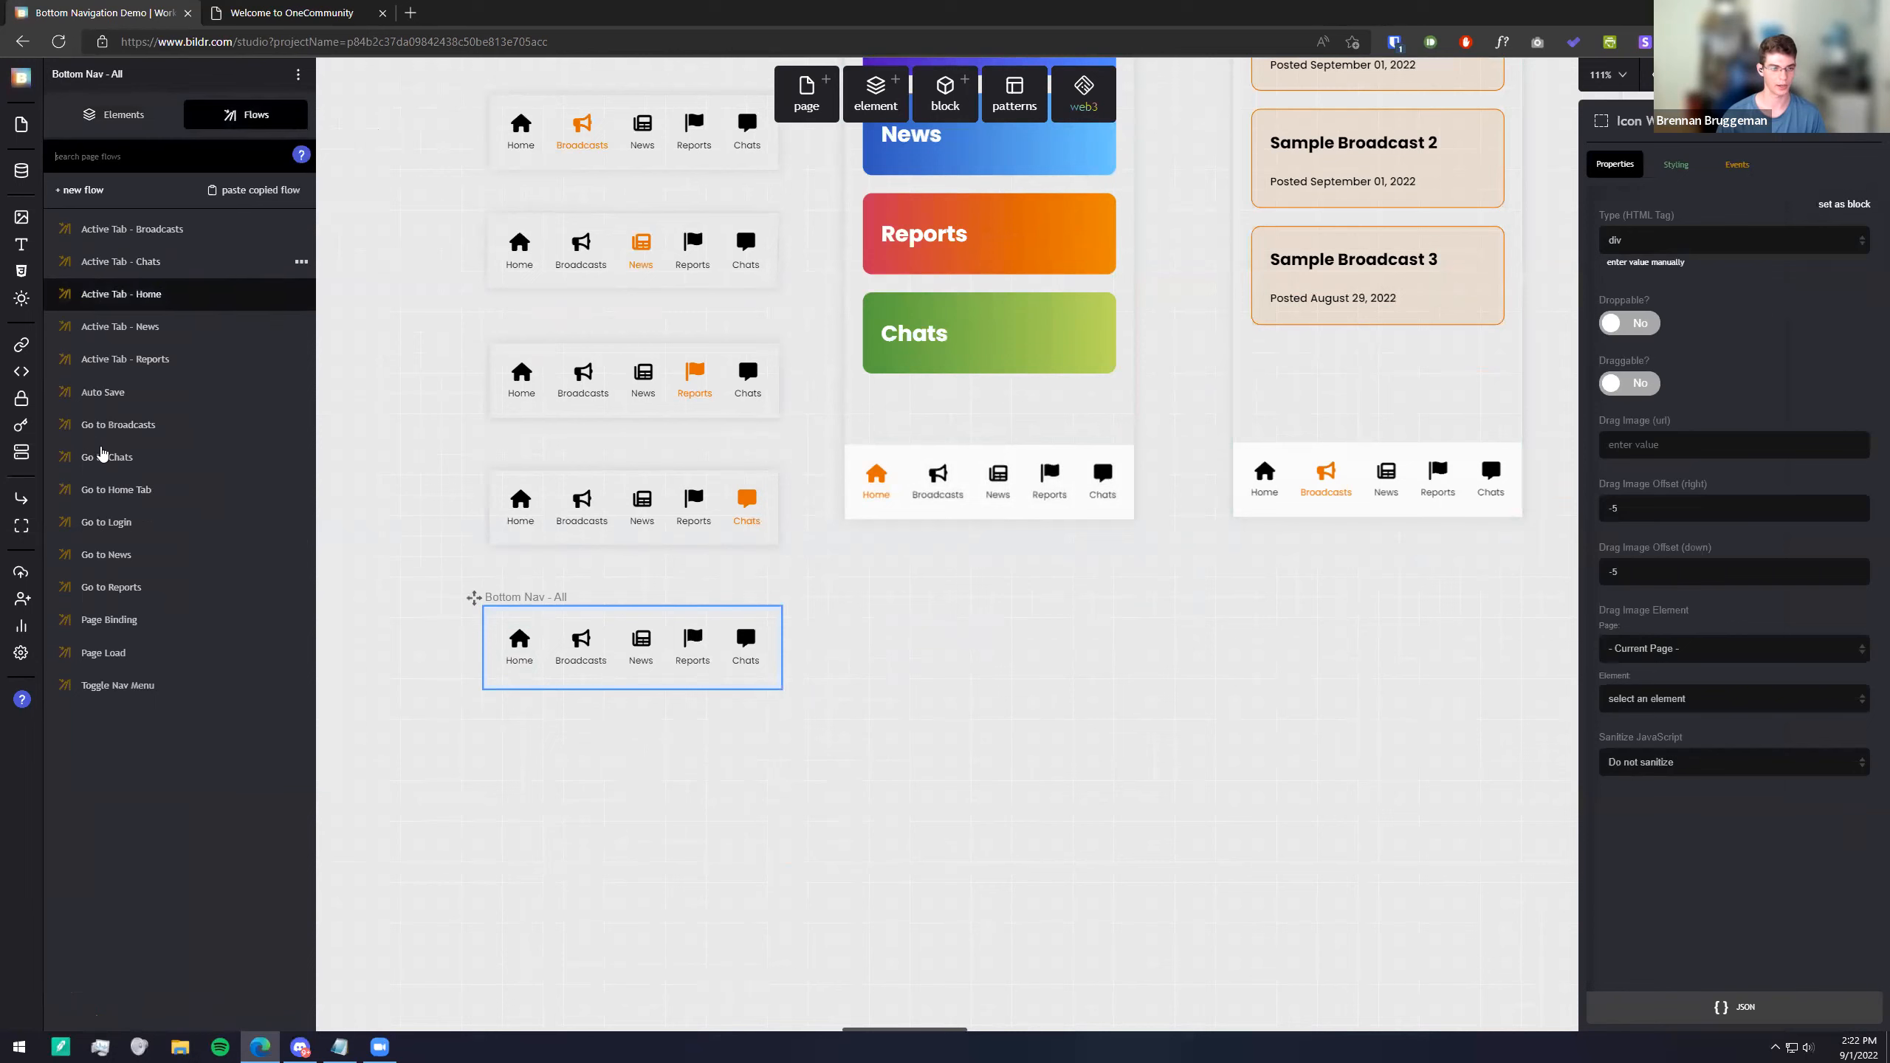
left_click_drag(476, 597, 466, 736)
left_click_drag(879, 776, 934, 1004)
left_click_drag(824, 802, 857, 292)
left_click(751, 530)
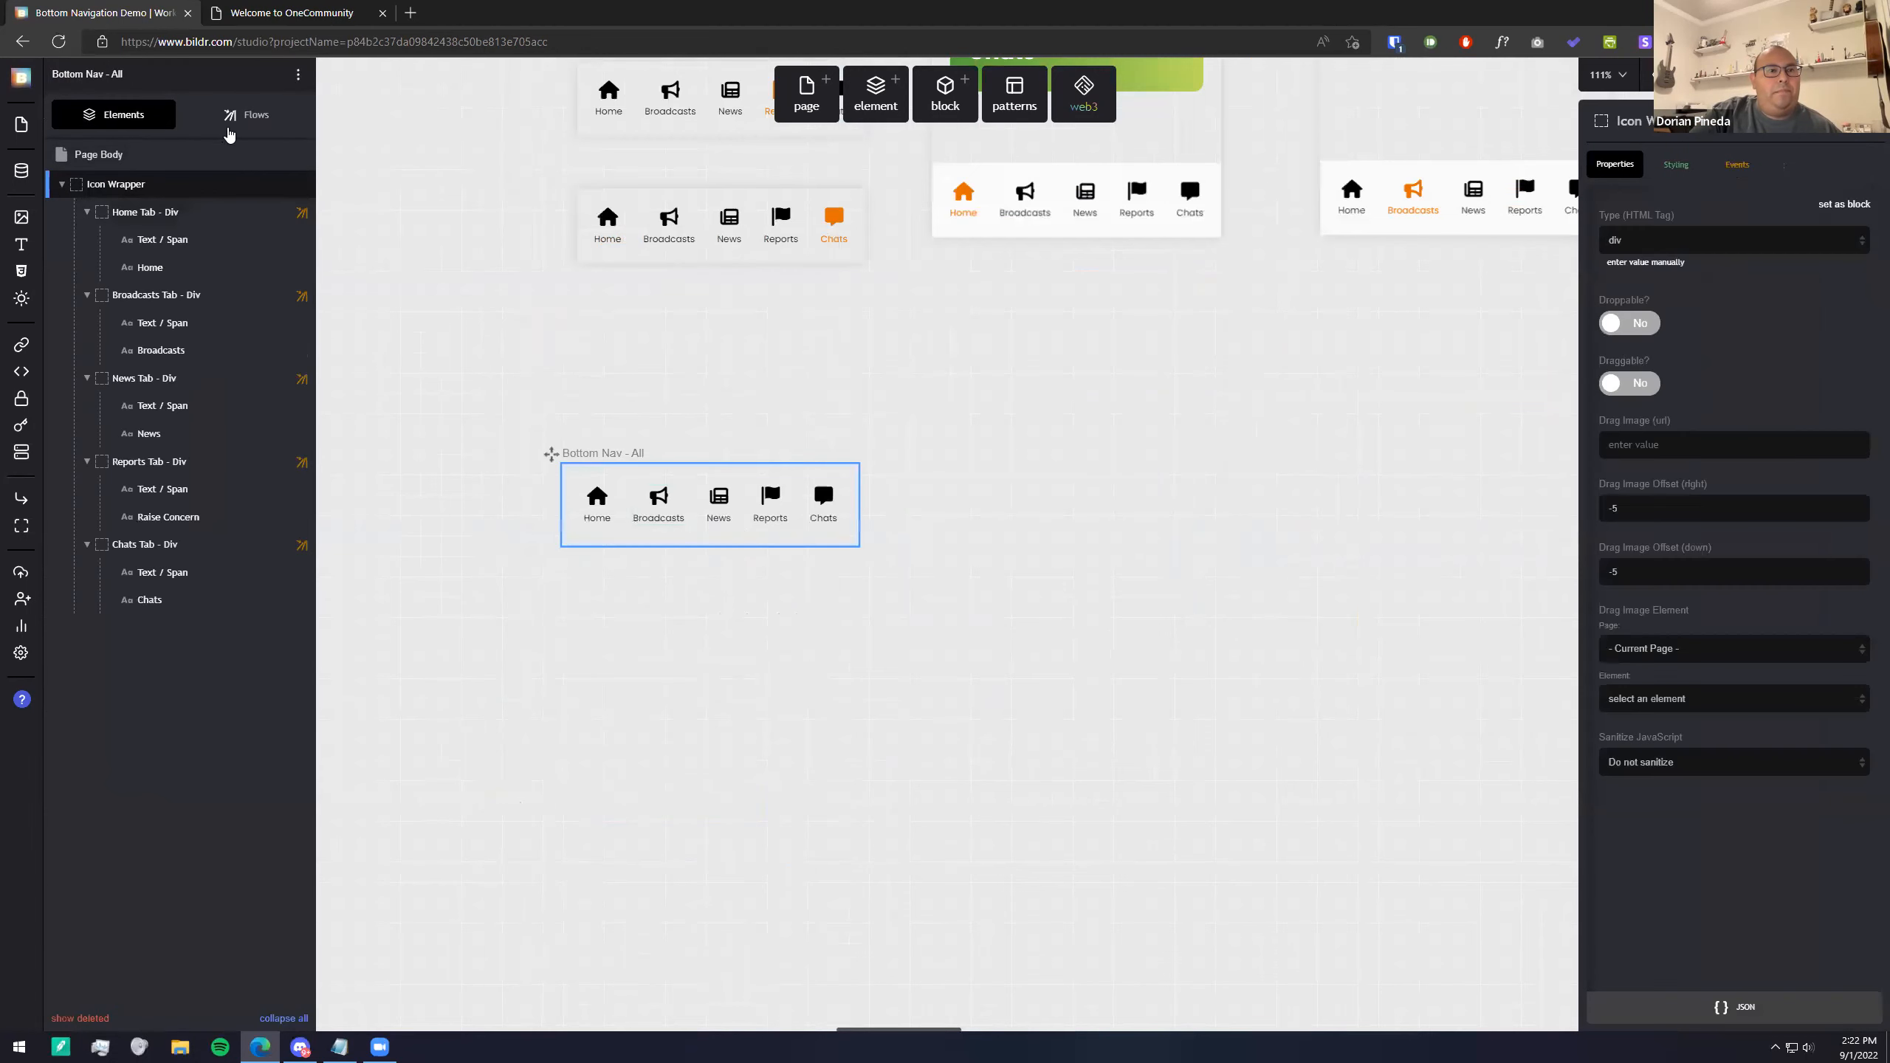
Step: Examine the Home, Dashboard, Broadcasts and News conditions in Bottom Nav - All's Page Load flow and the Active Tab - News flow
left_click(227, 126)
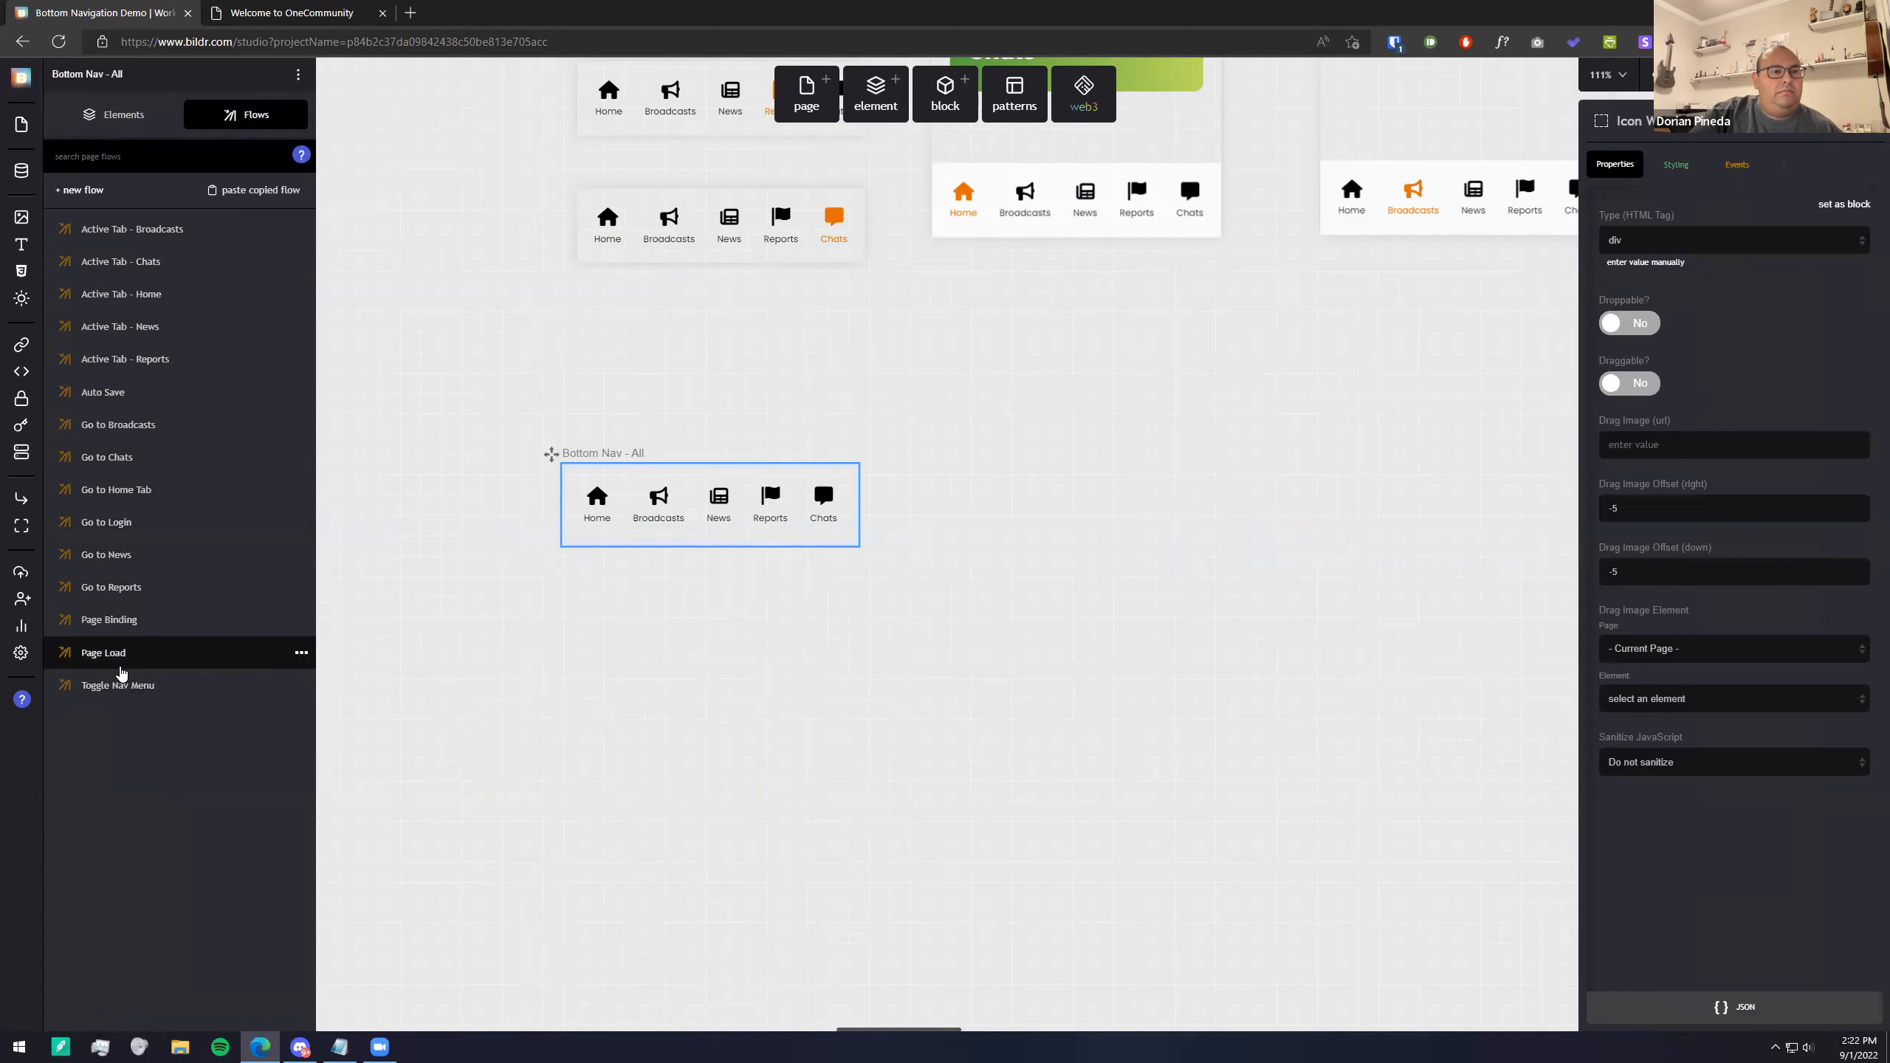
left_click(119, 654)
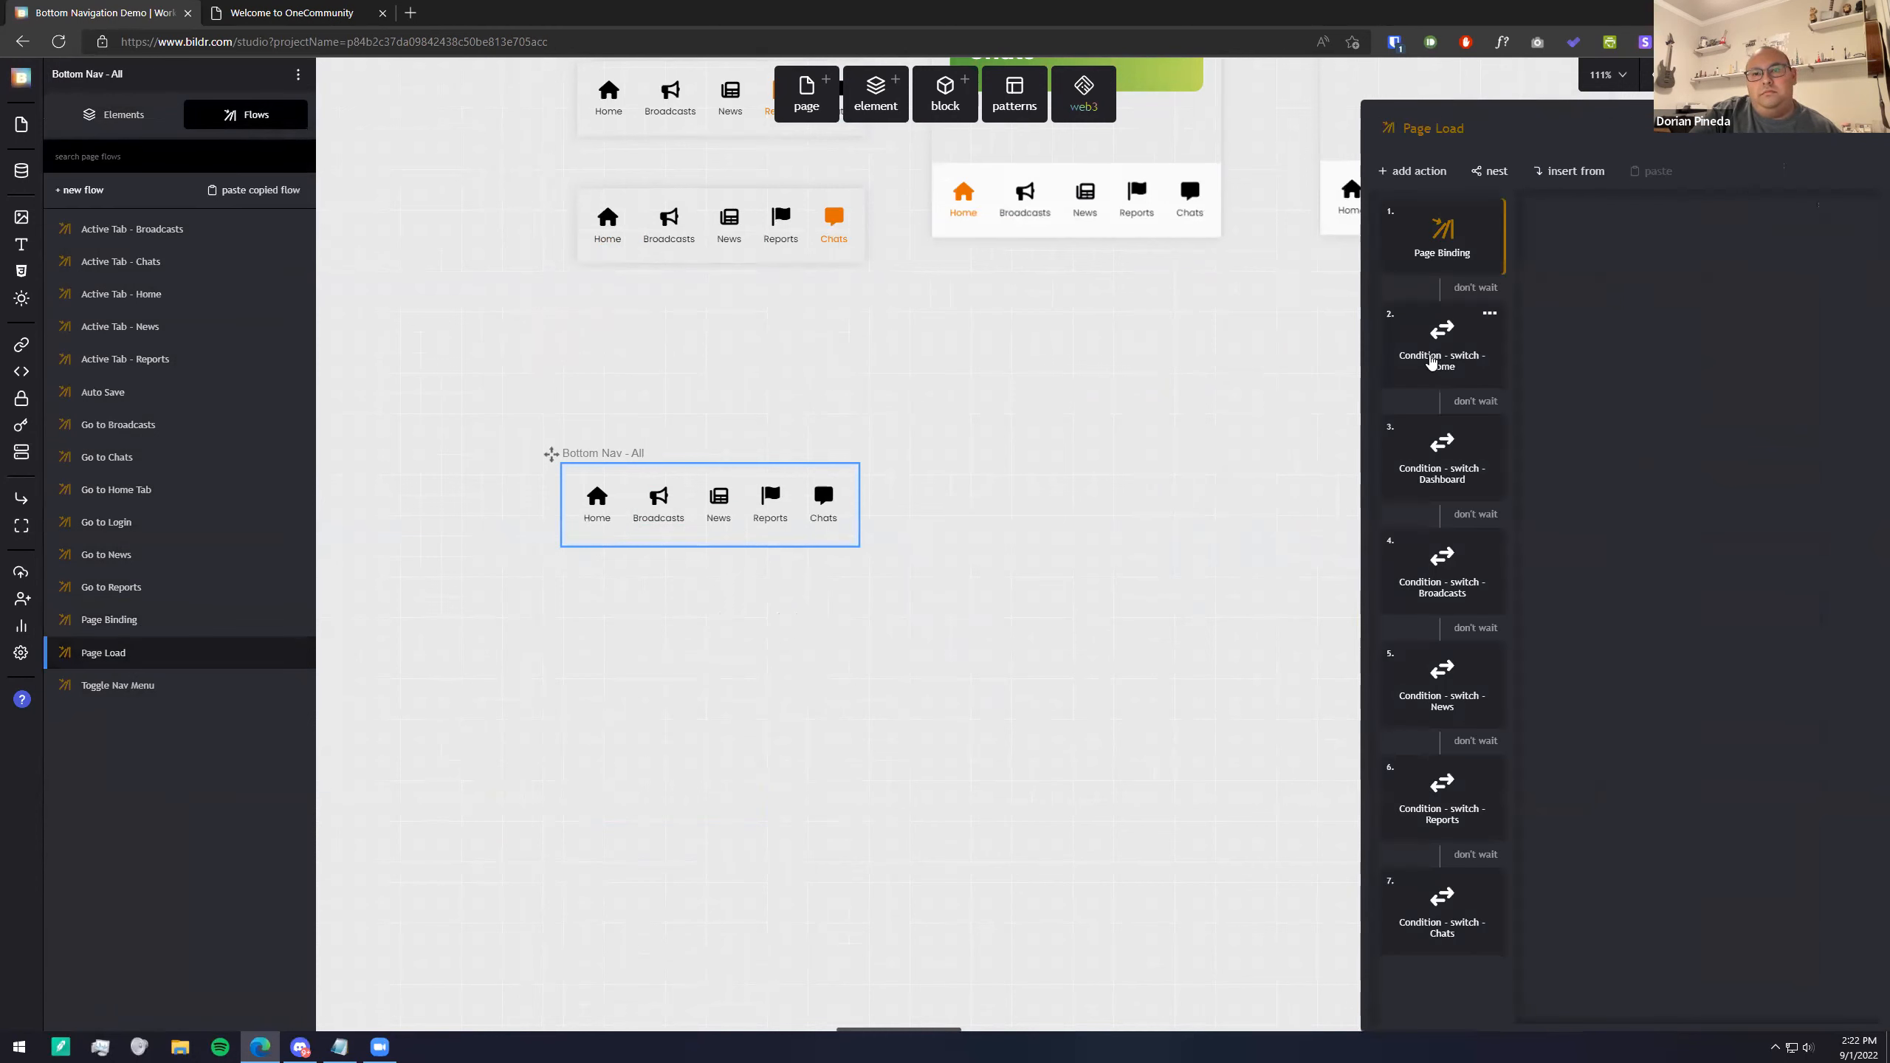
left_click(1458, 350)
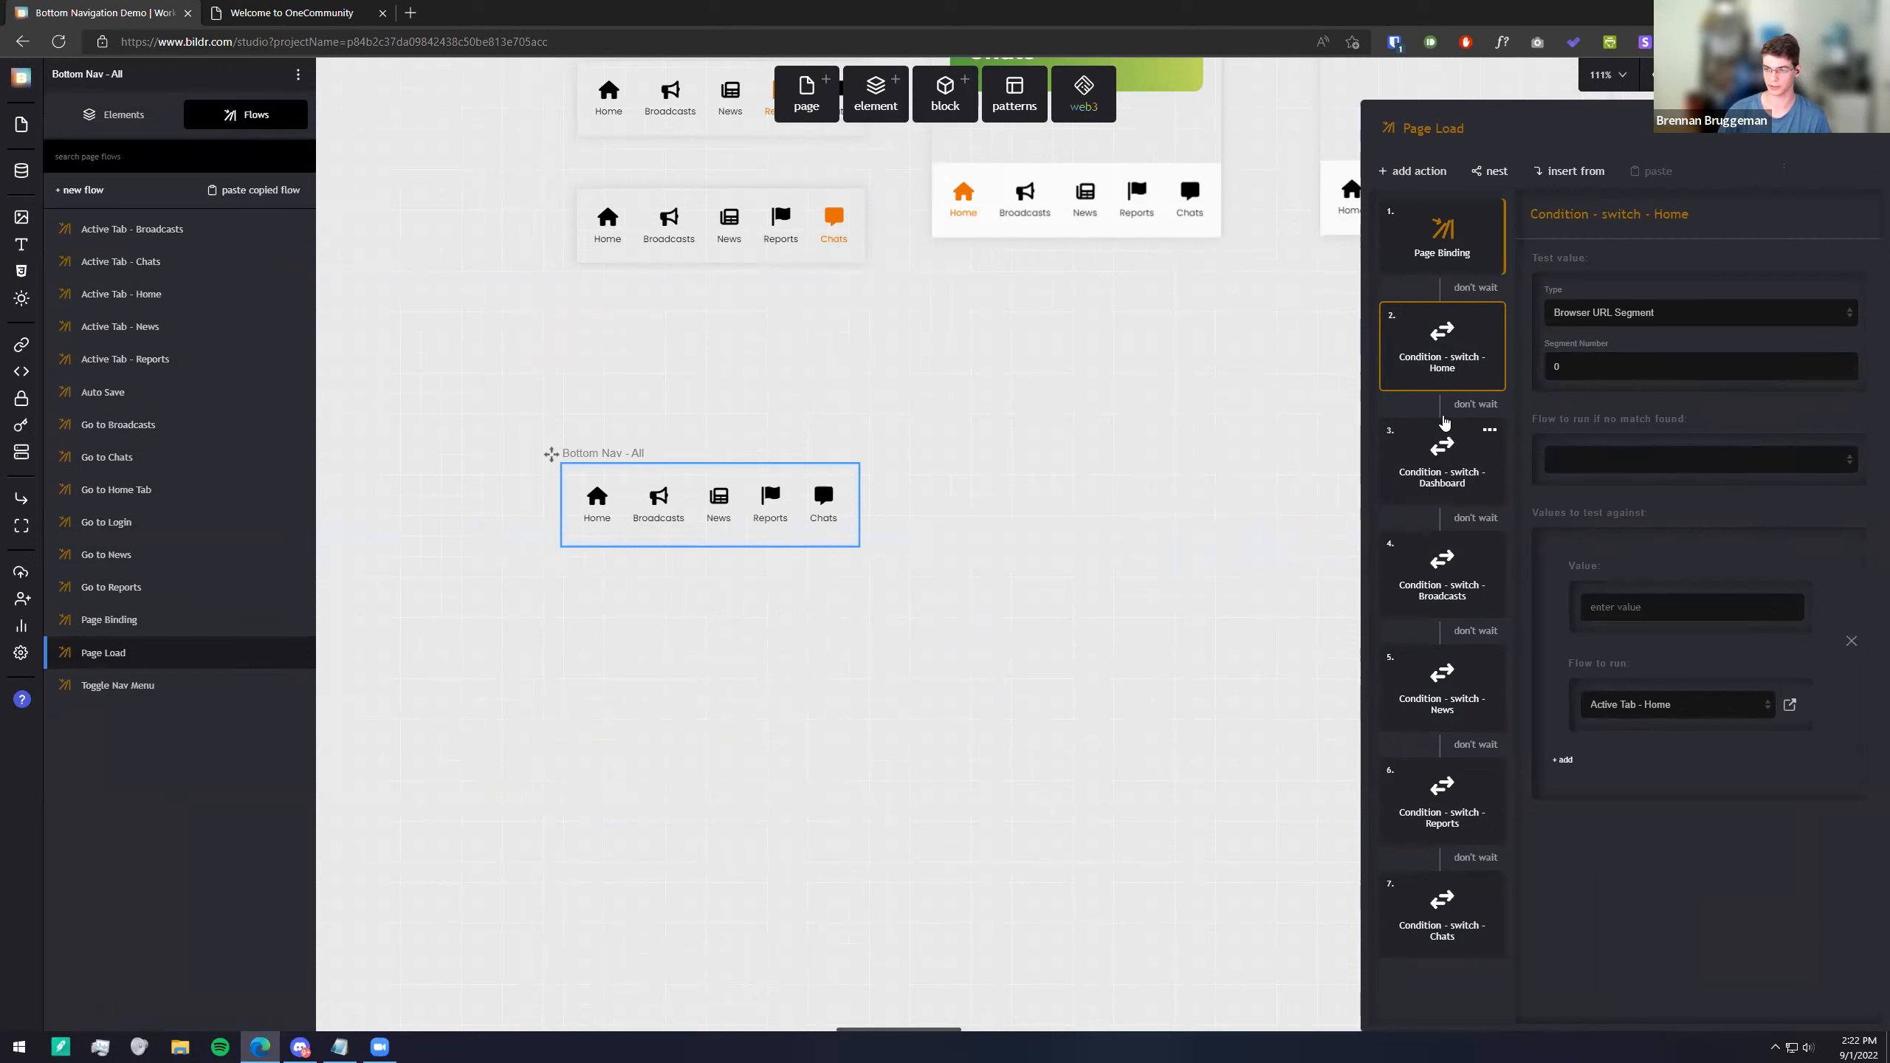
left_click(1441, 454)
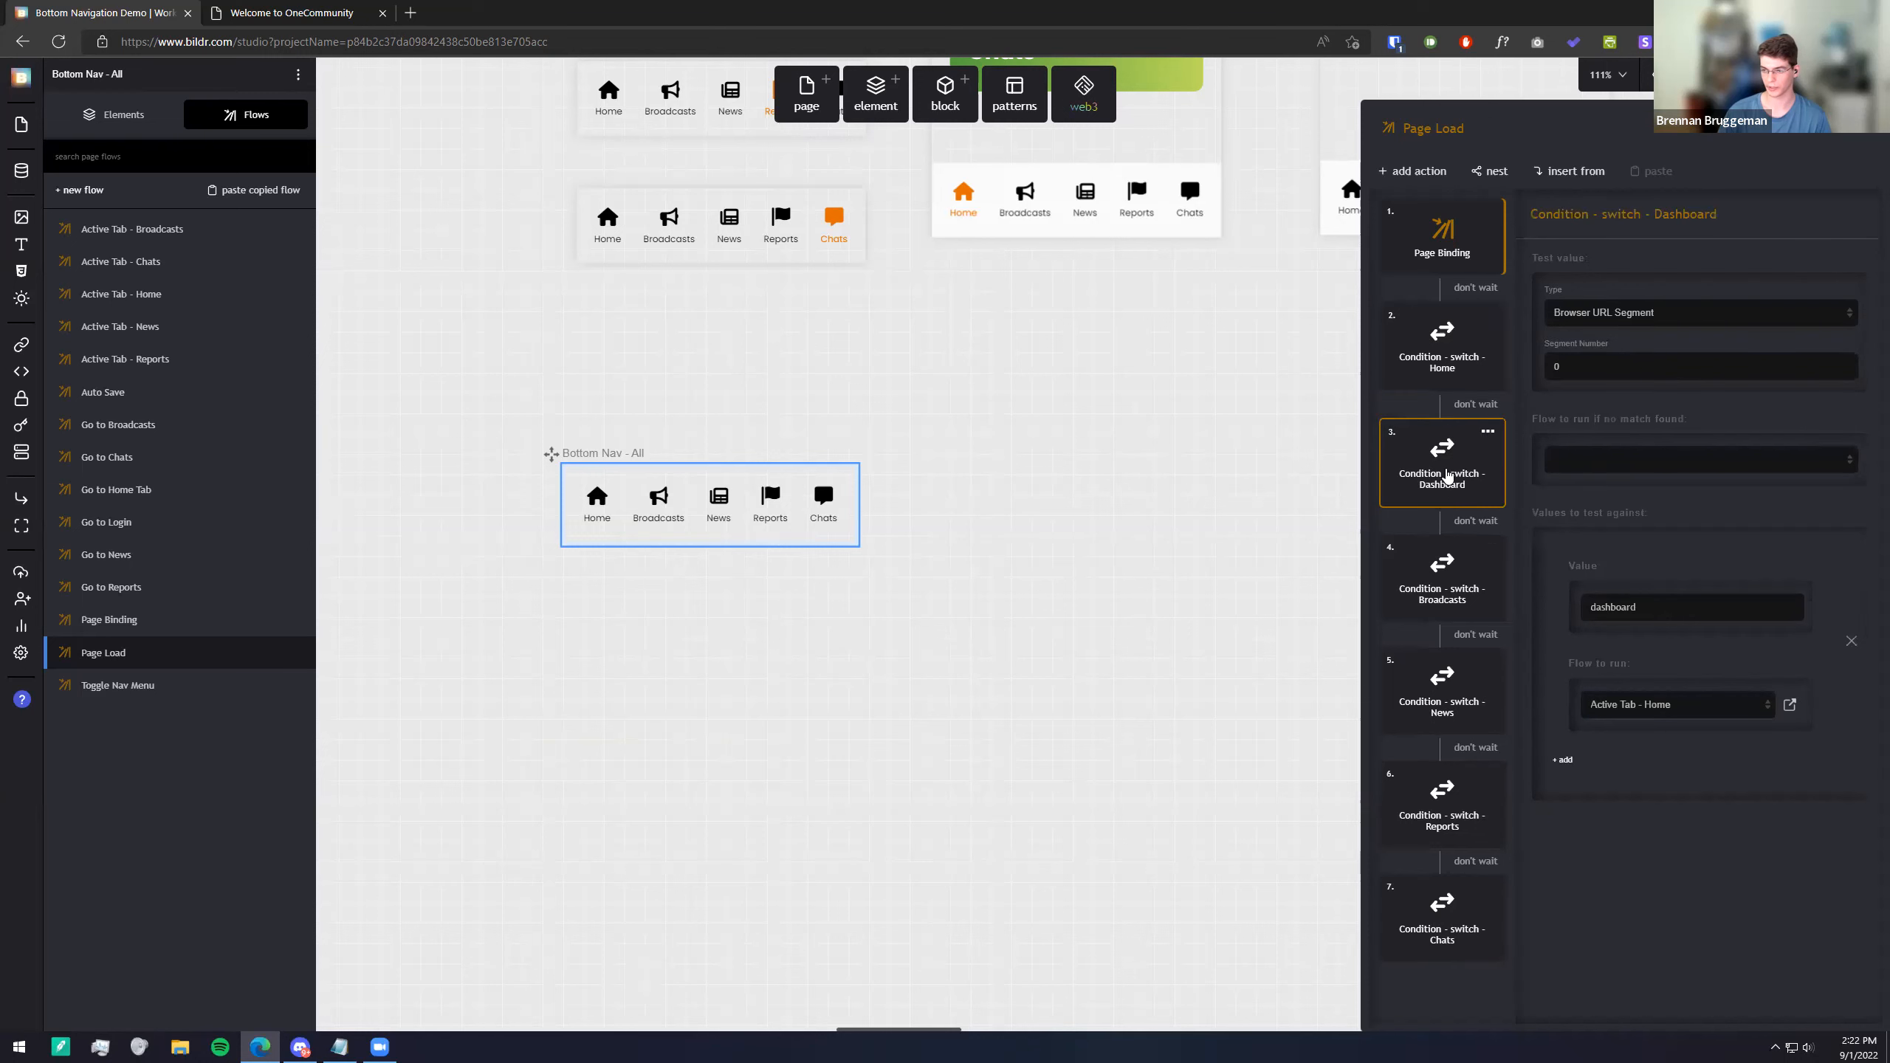
left_click(1431, 605)
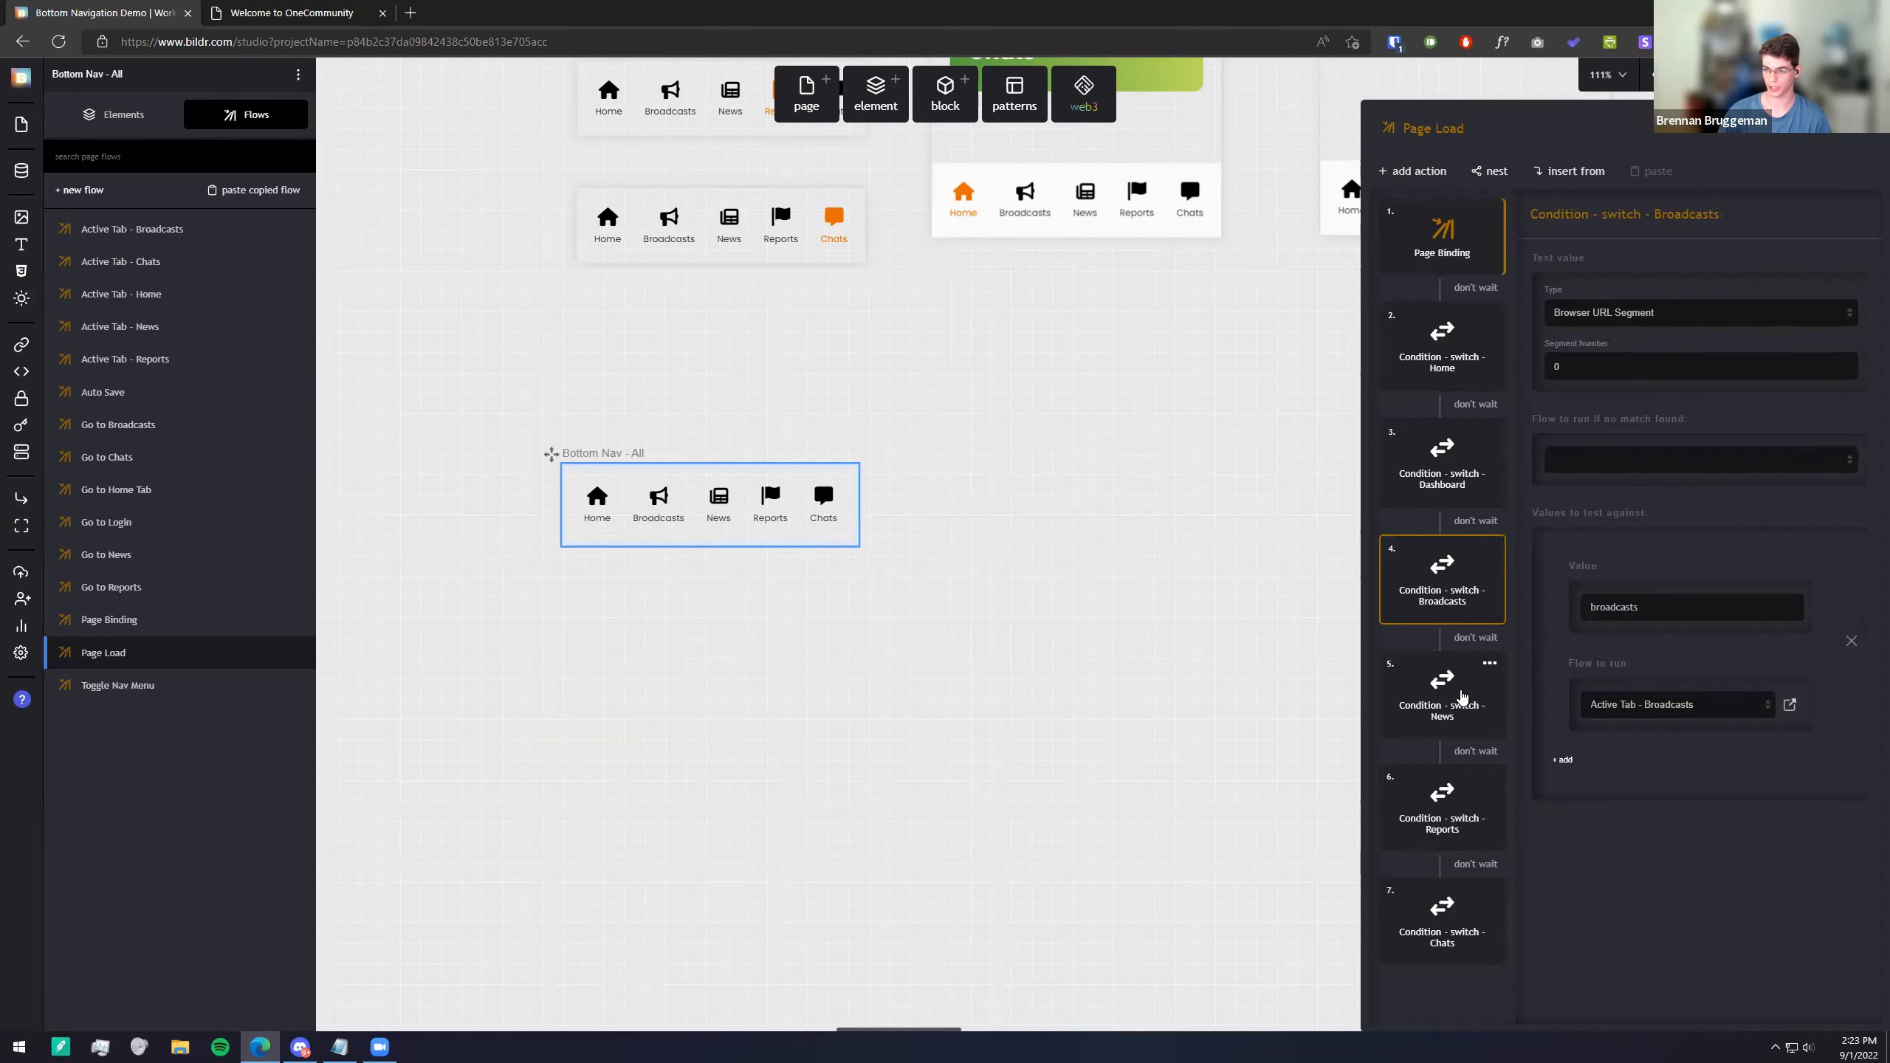
left_click(1462, 696)
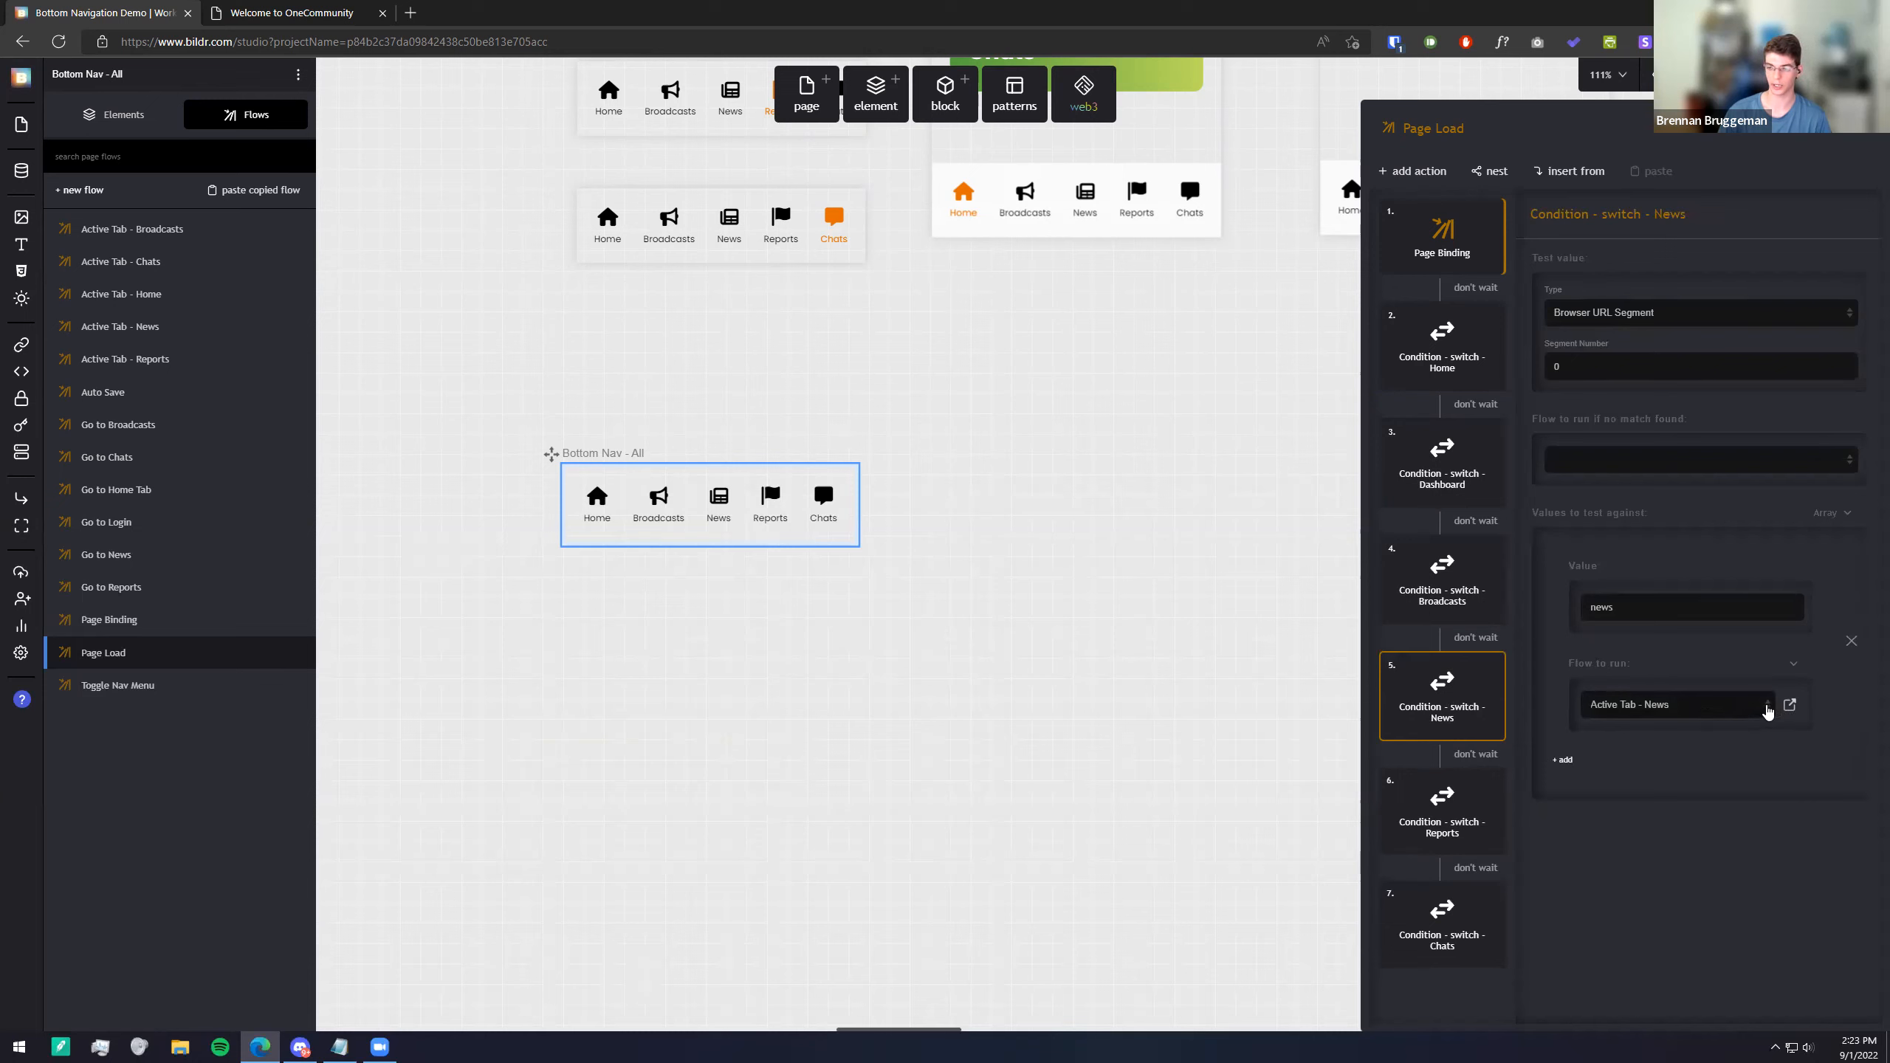
left_click(1788, 704)
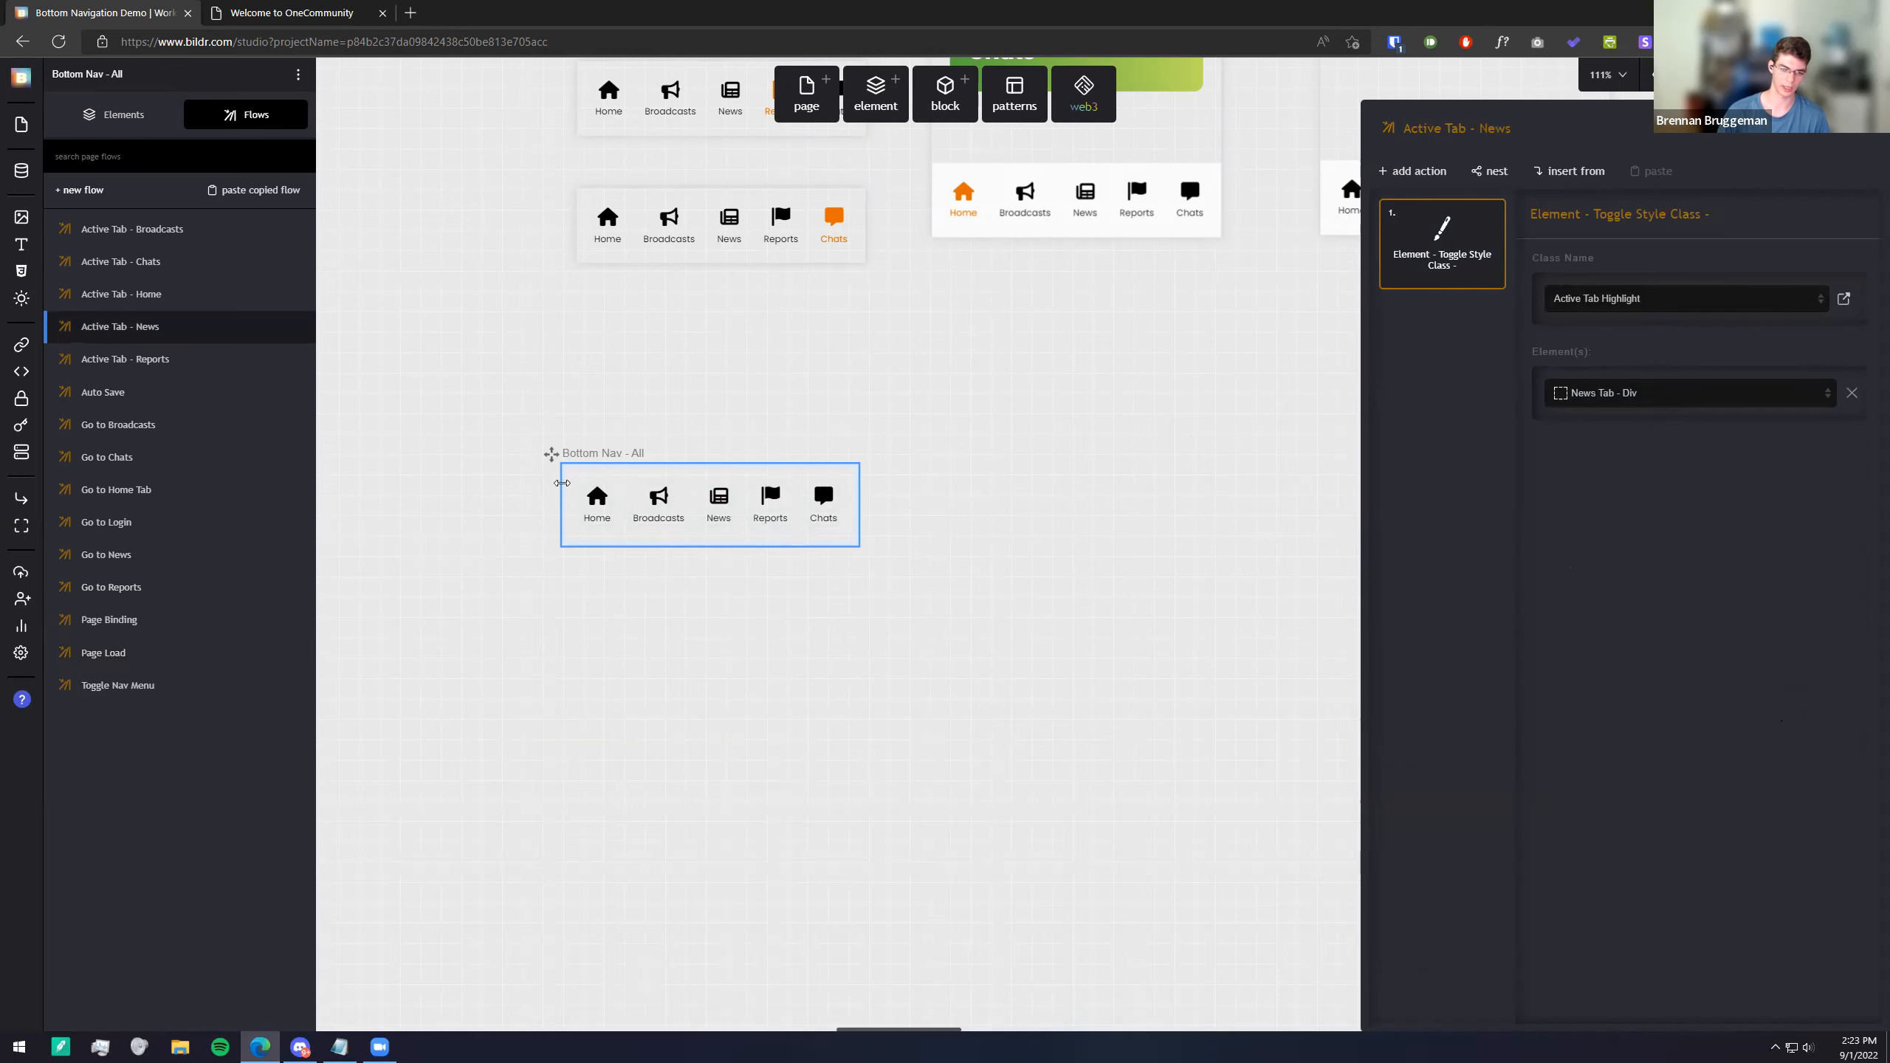
Step: Close the flow and compare the bottom navigation variants with the navigation bars on the app pages
left_click_drag(1026, 465, 957, 574)
left_click_drag(1016, 513, 945, 595)
left_click_drag(1039, 552, 943, 638)
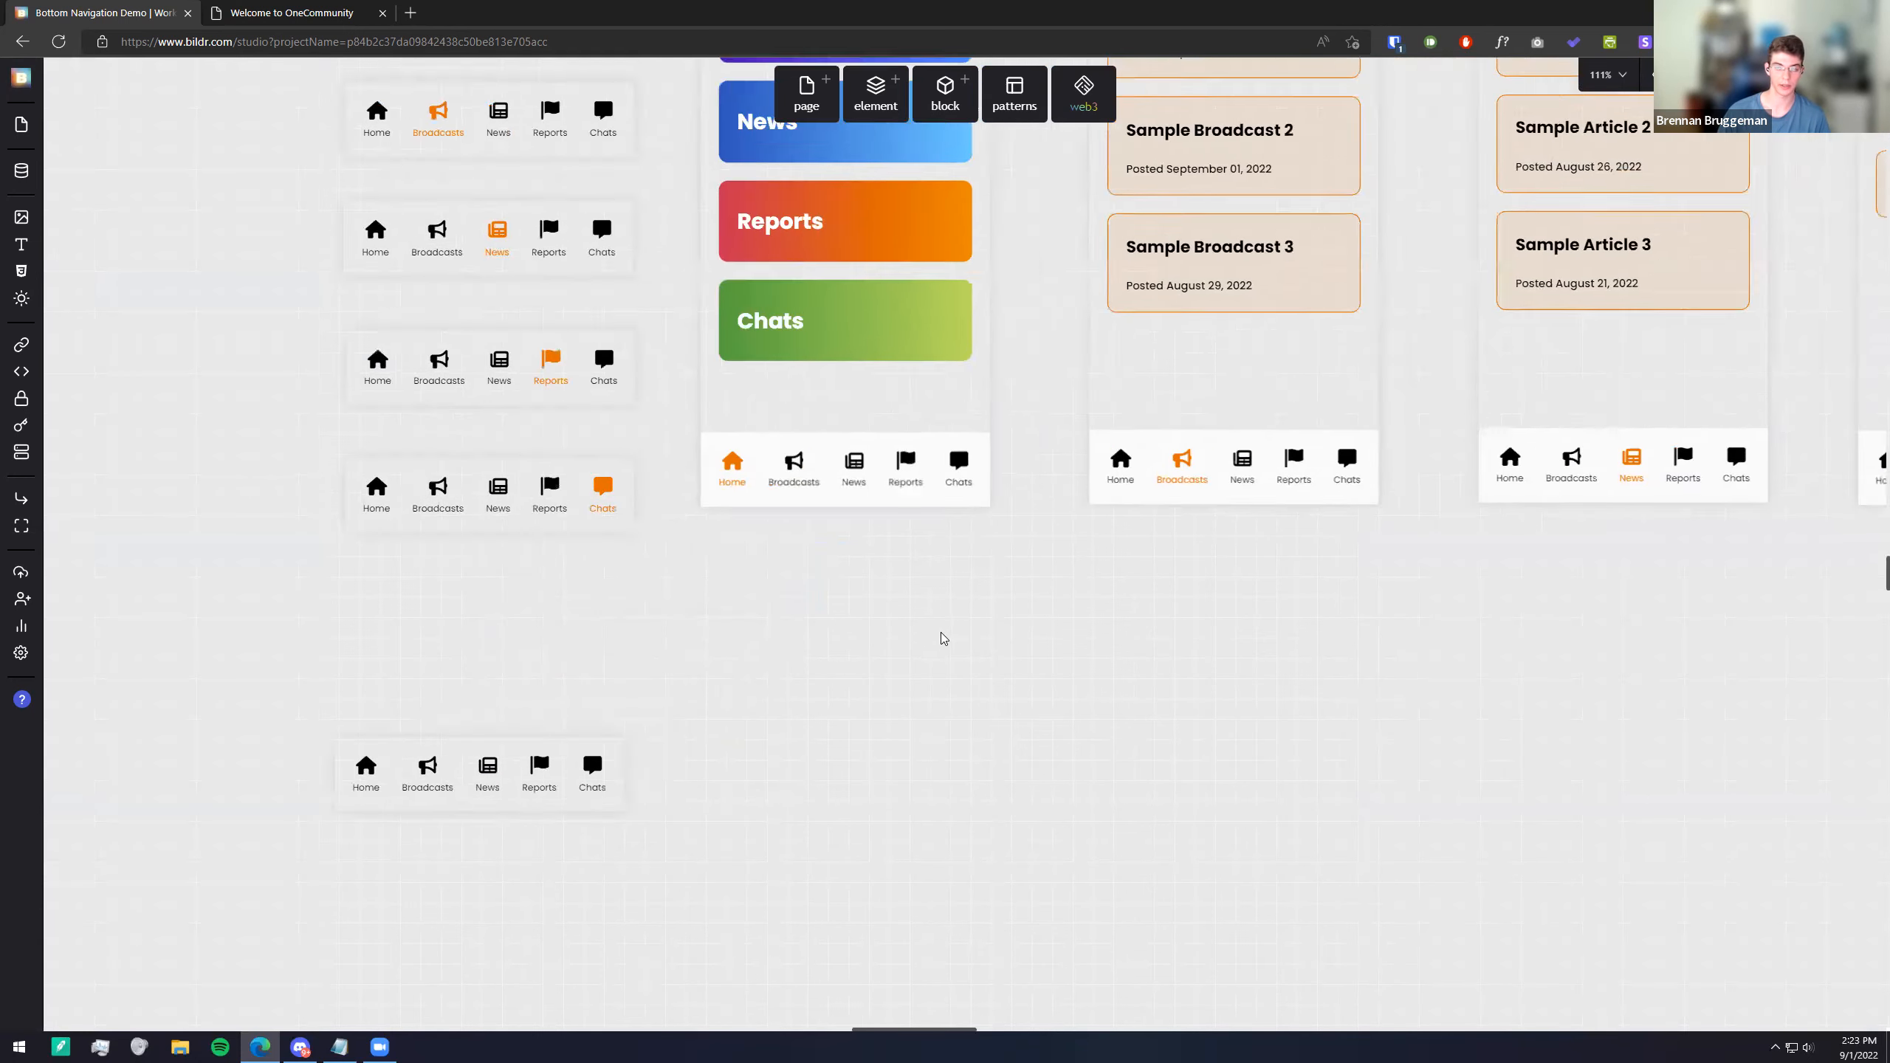
left_click_drag(548, 673, 828, 634)
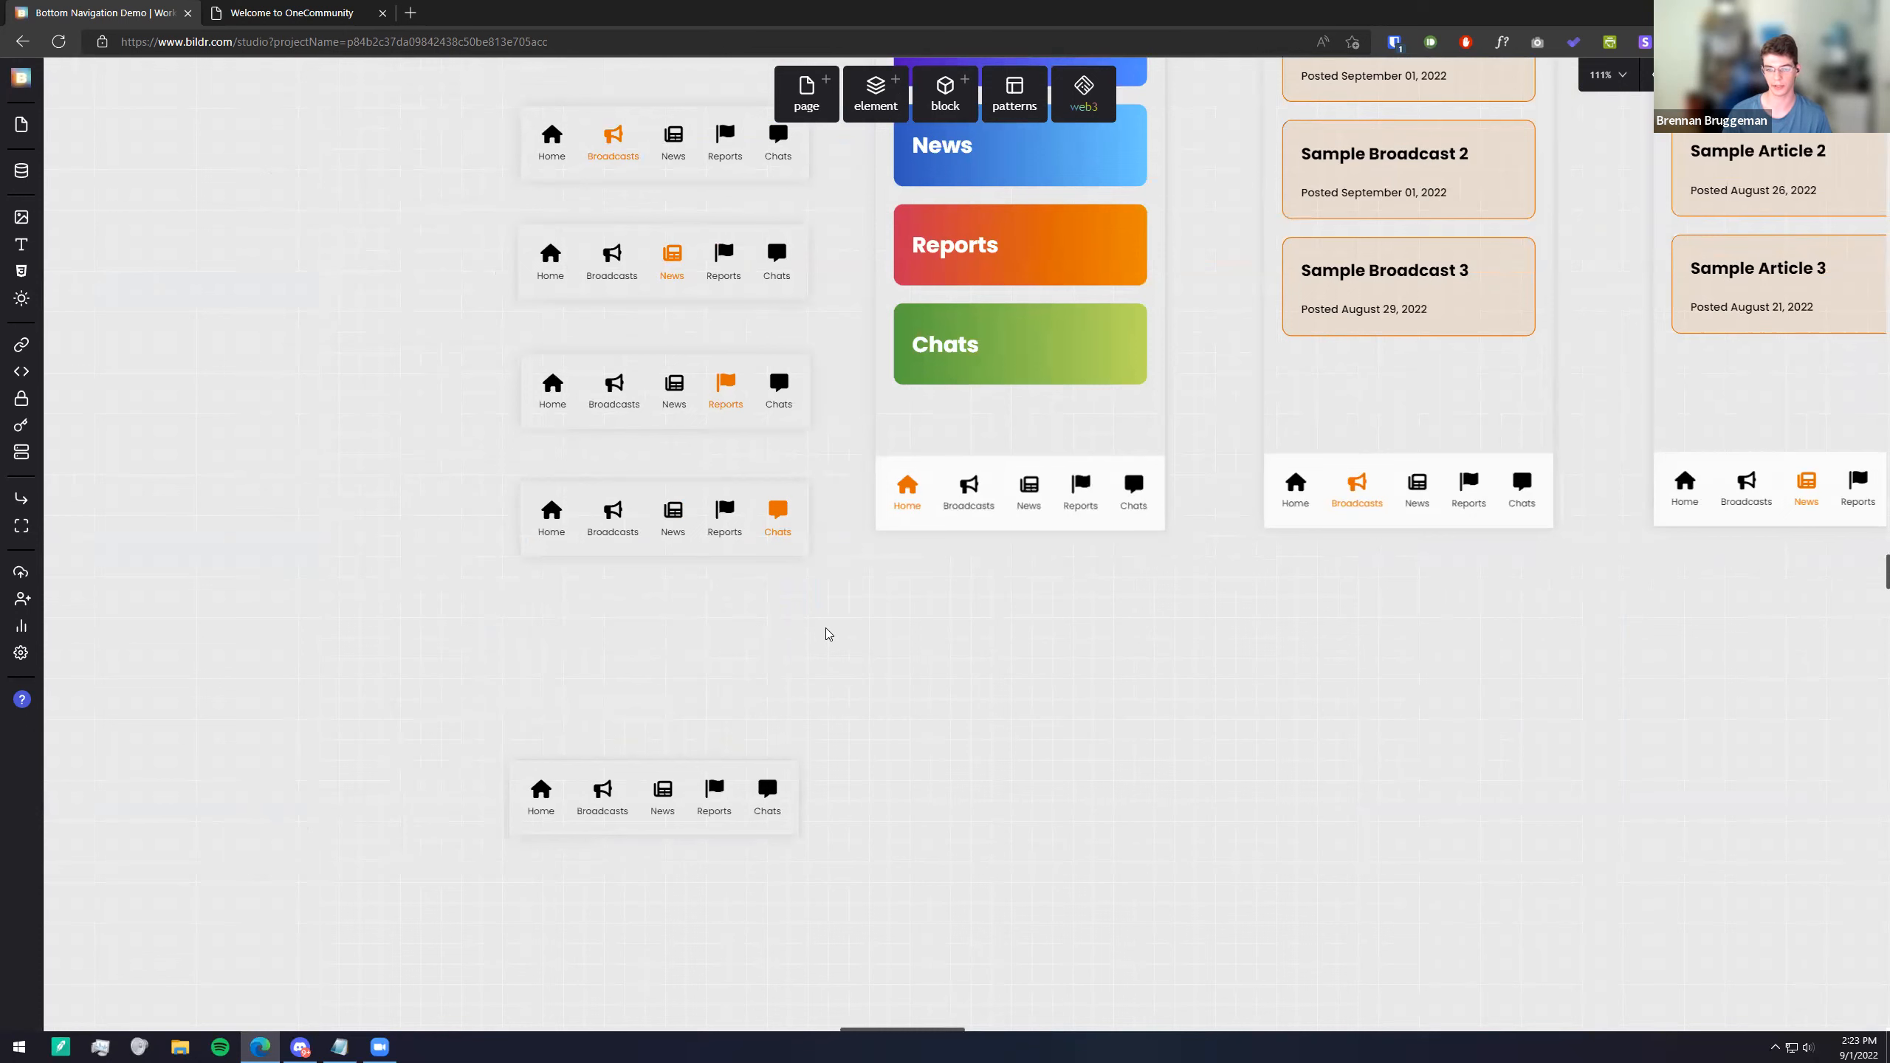
scroll(892, 670, "up", 2)
scroll(893, 670, "right", 3)
scroll(1050, 595, "up", 3)
scroll(983, 561, "right", 2)
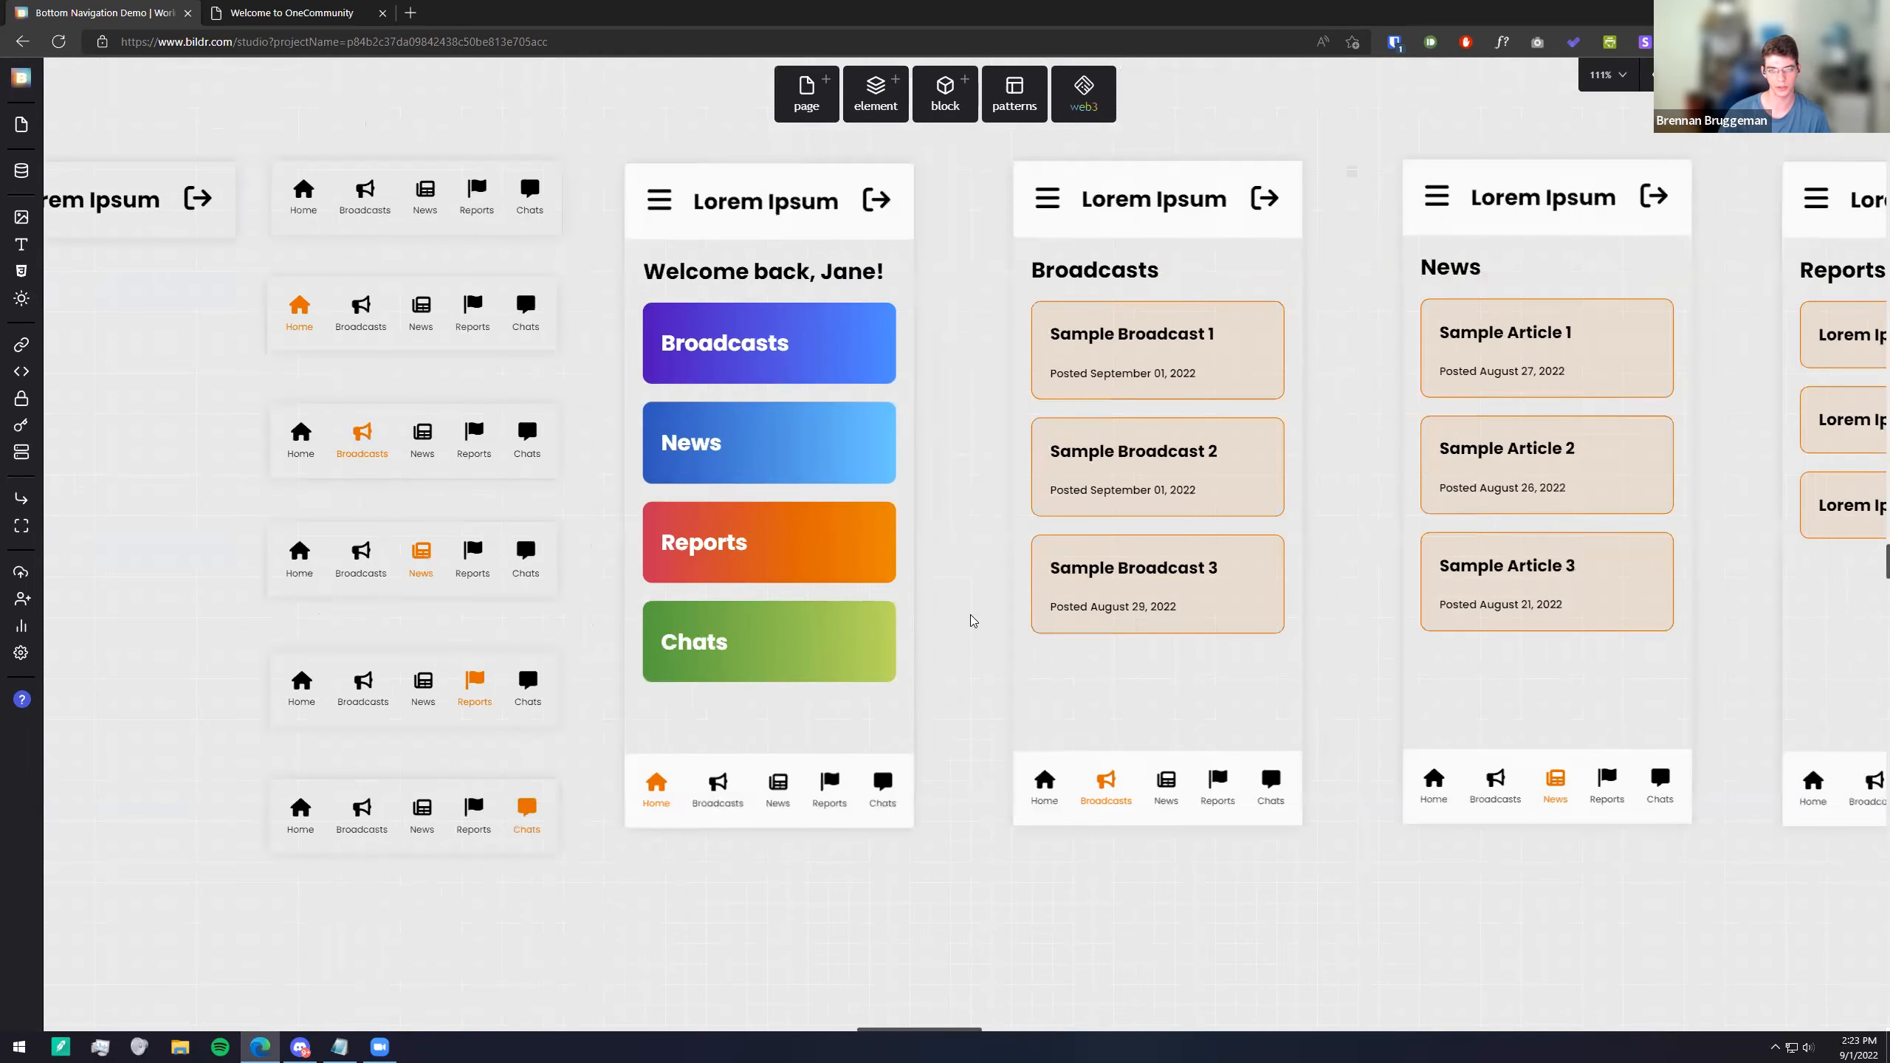
scroll(970, 620, "left", 2)
scroll(747, 357, "left", 2)
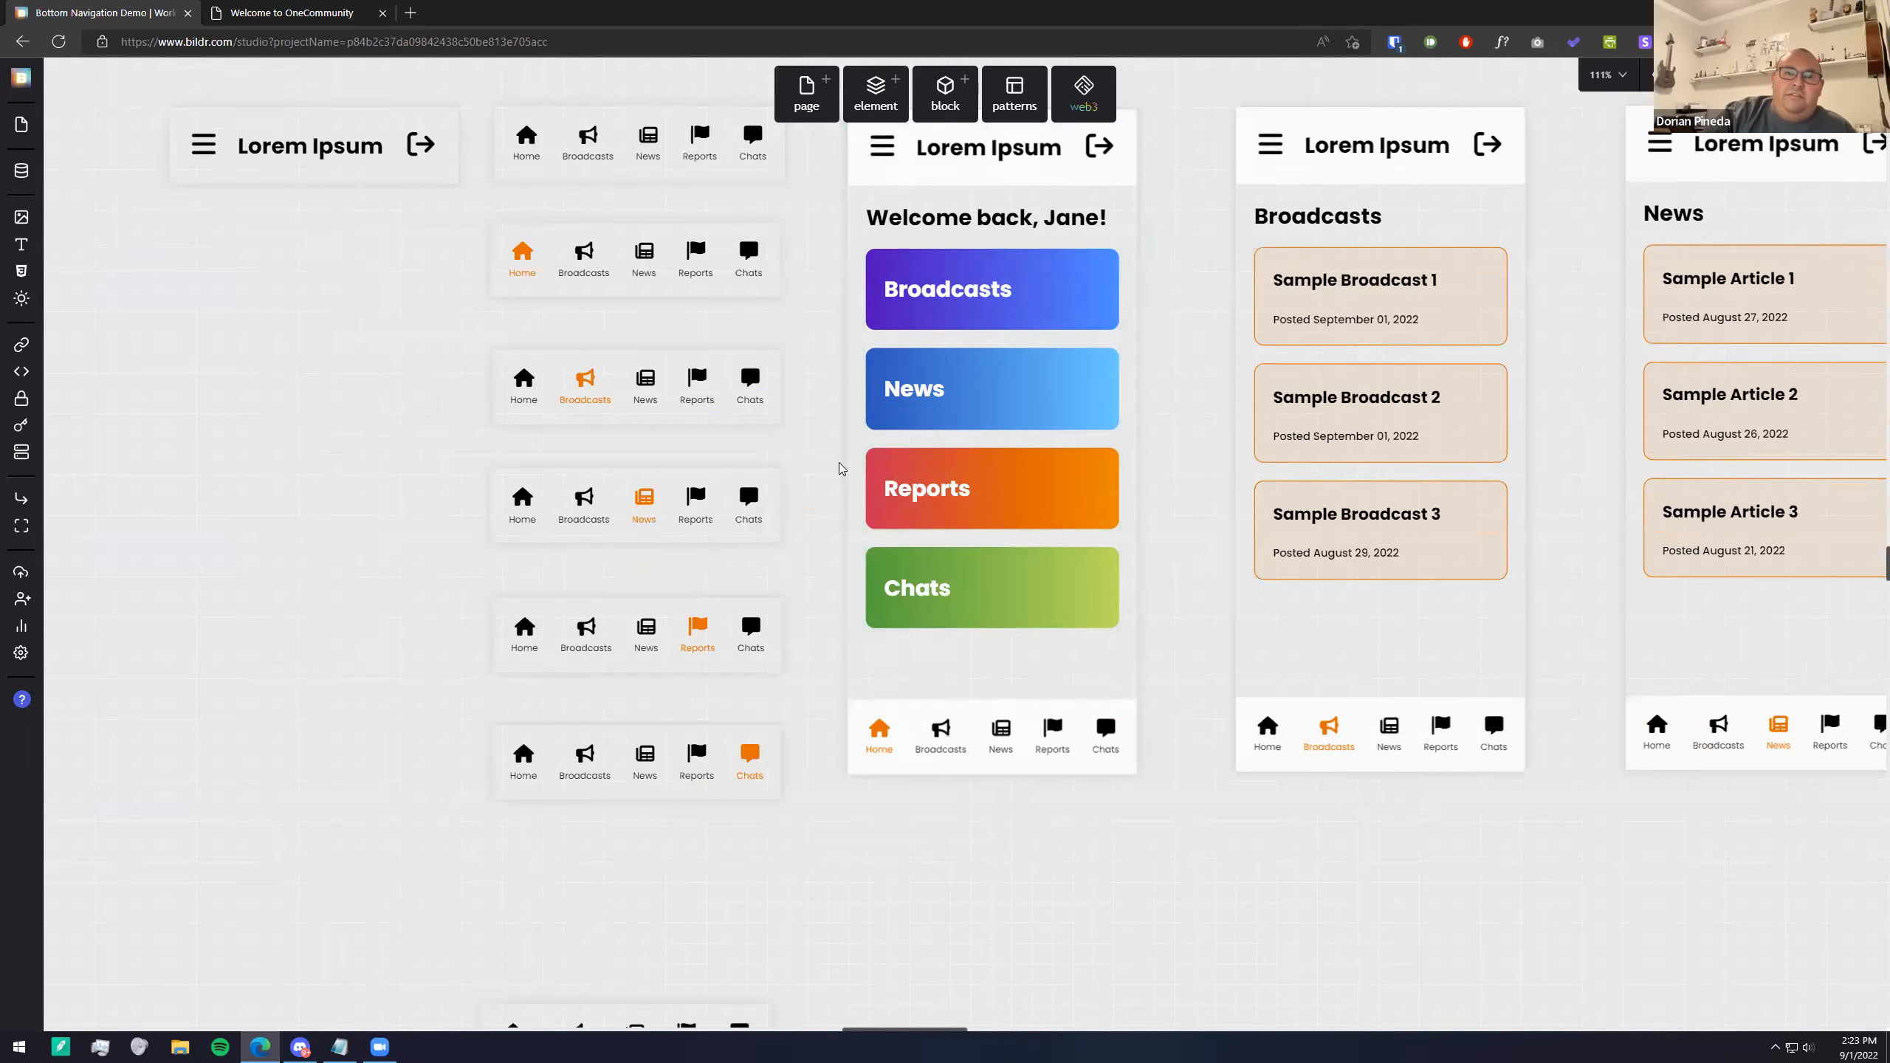
scroll(753, 363, "left", 2)
scroll(937, 365, "down", 5)
scroll(938, 364, "left", 2)
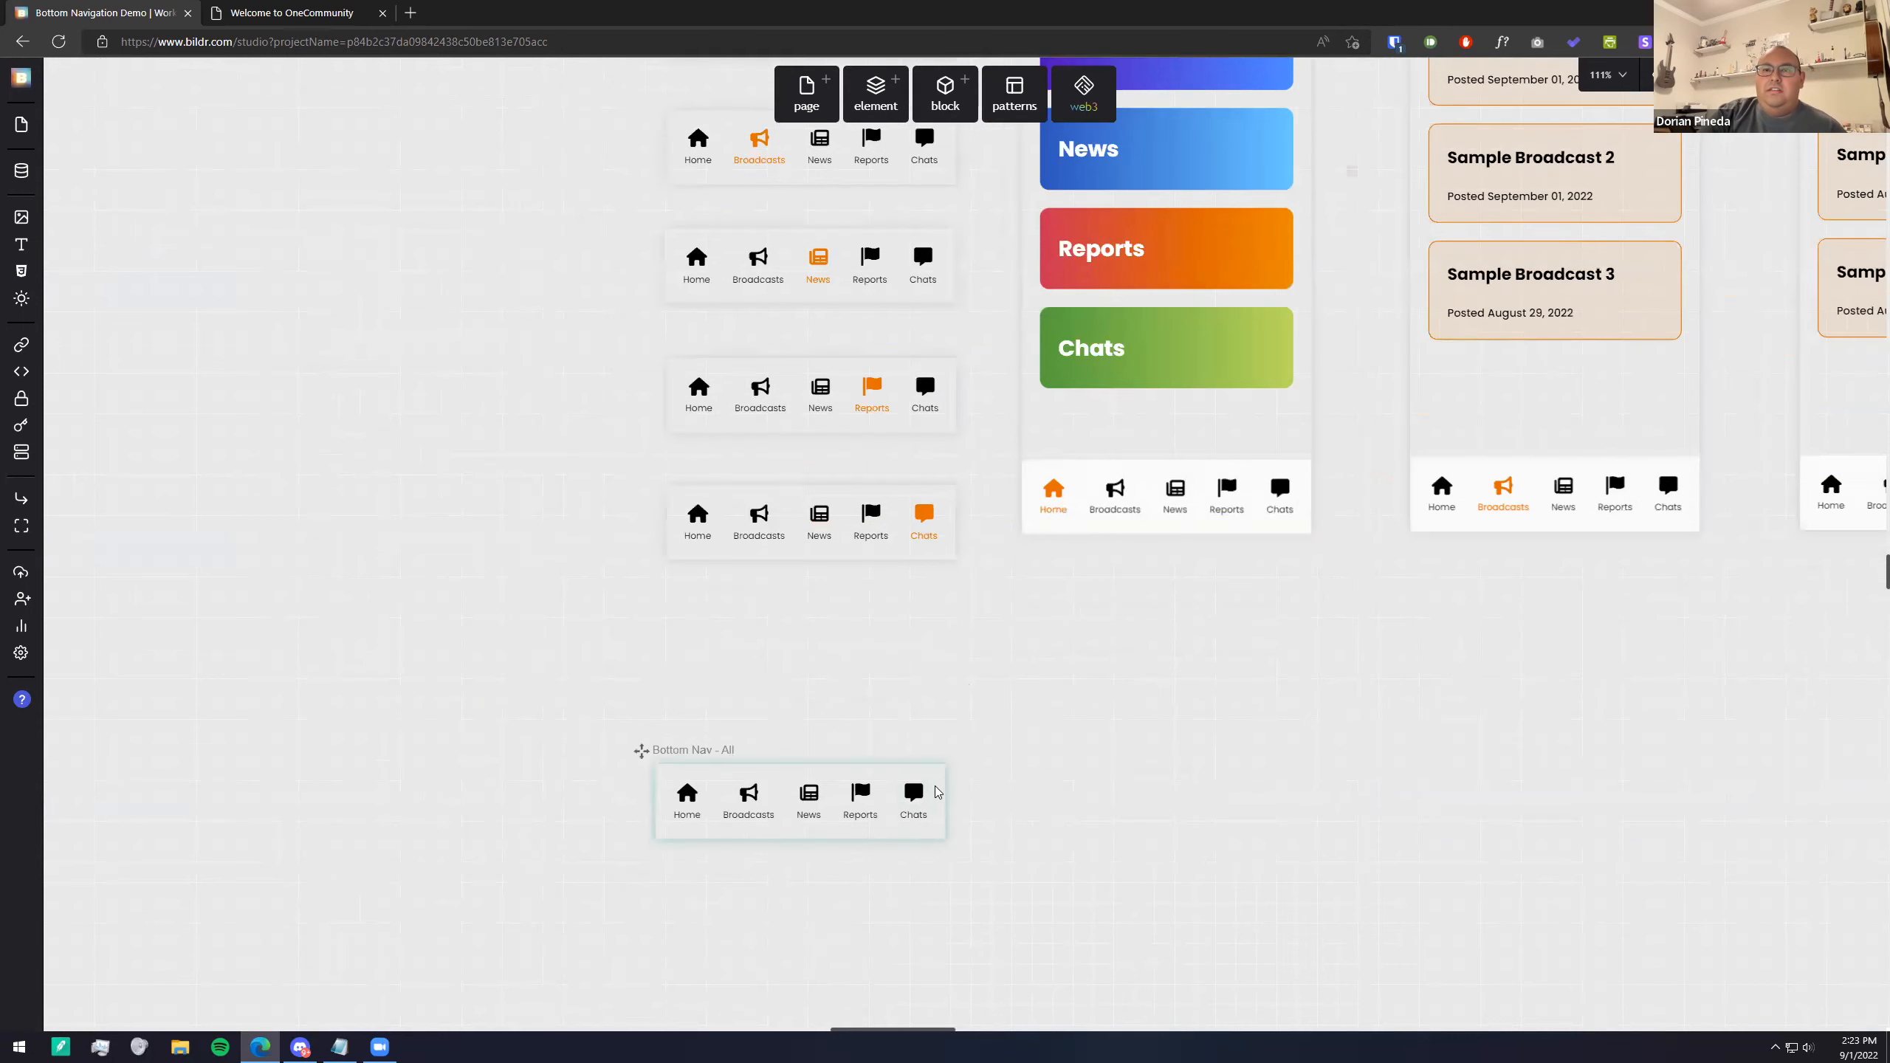
left_click(939, 795)
scroll(1008, 882, "down", 3)
scroll(1051, 827, "left", 1)
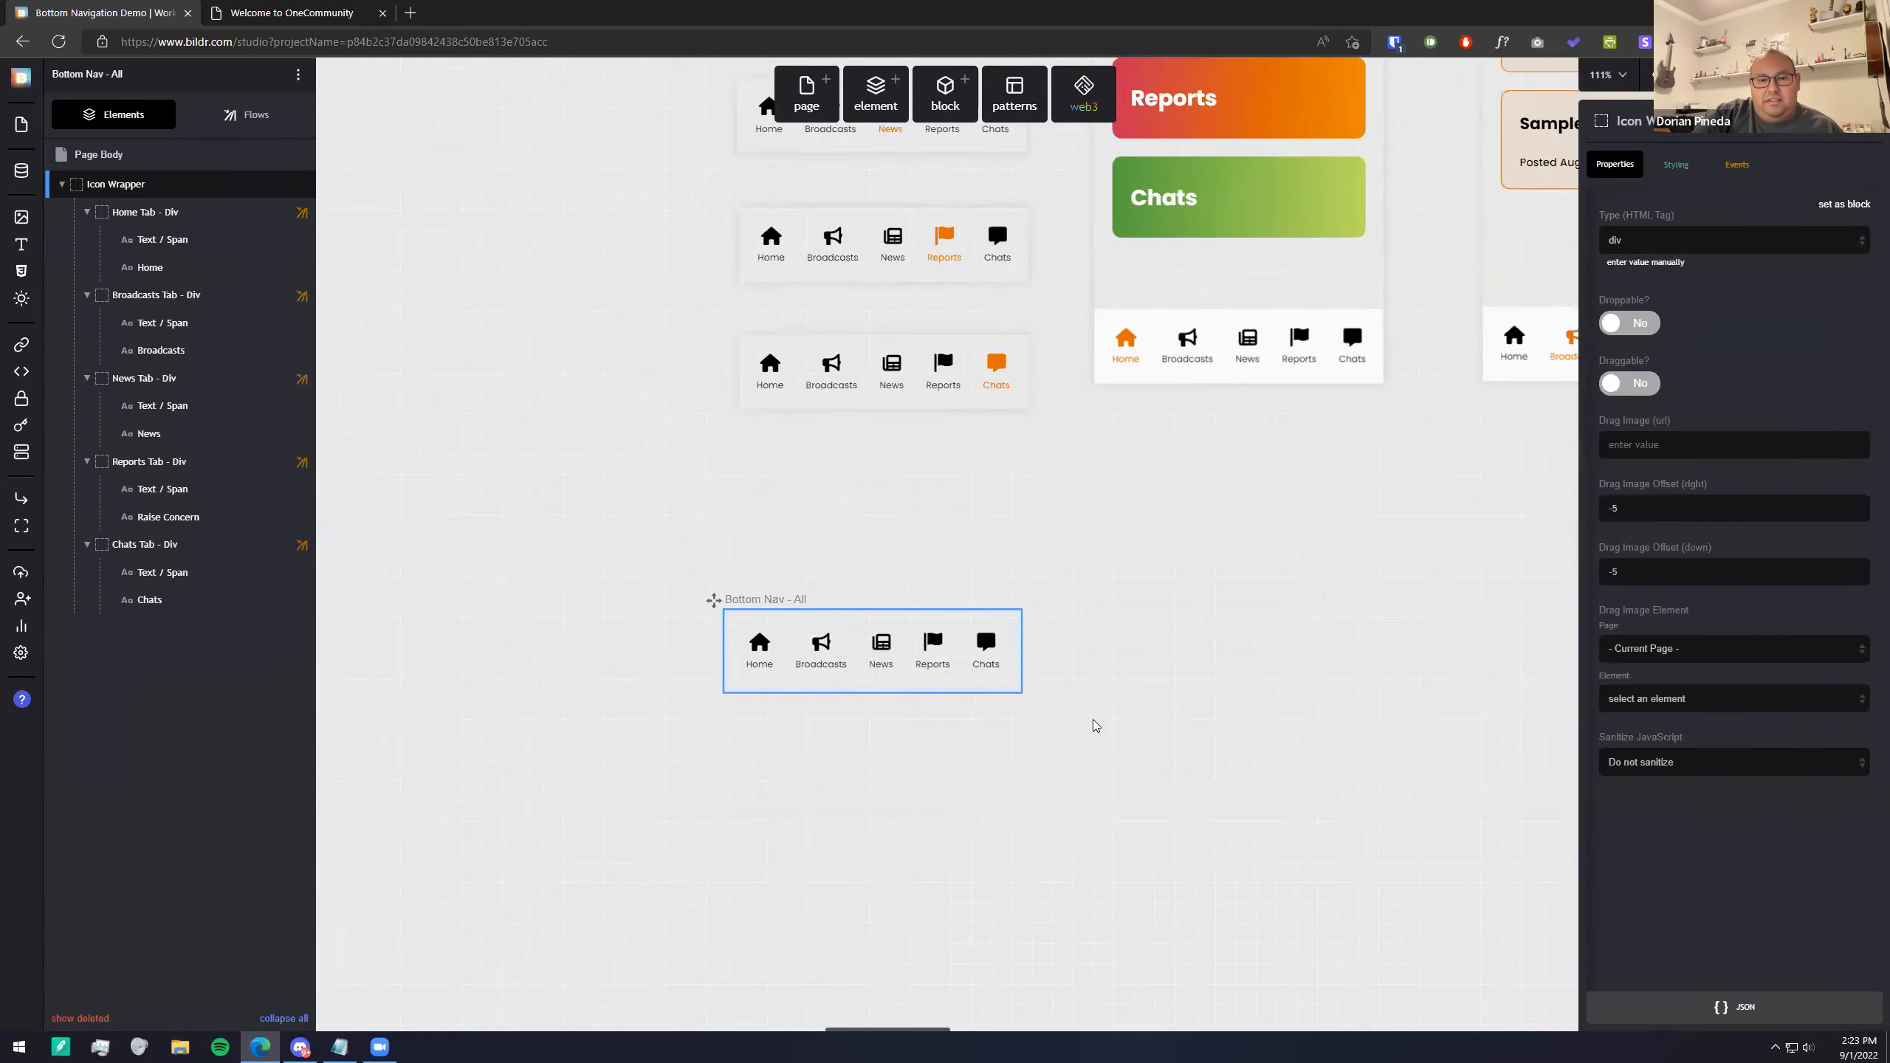
left_click(1097, 724)
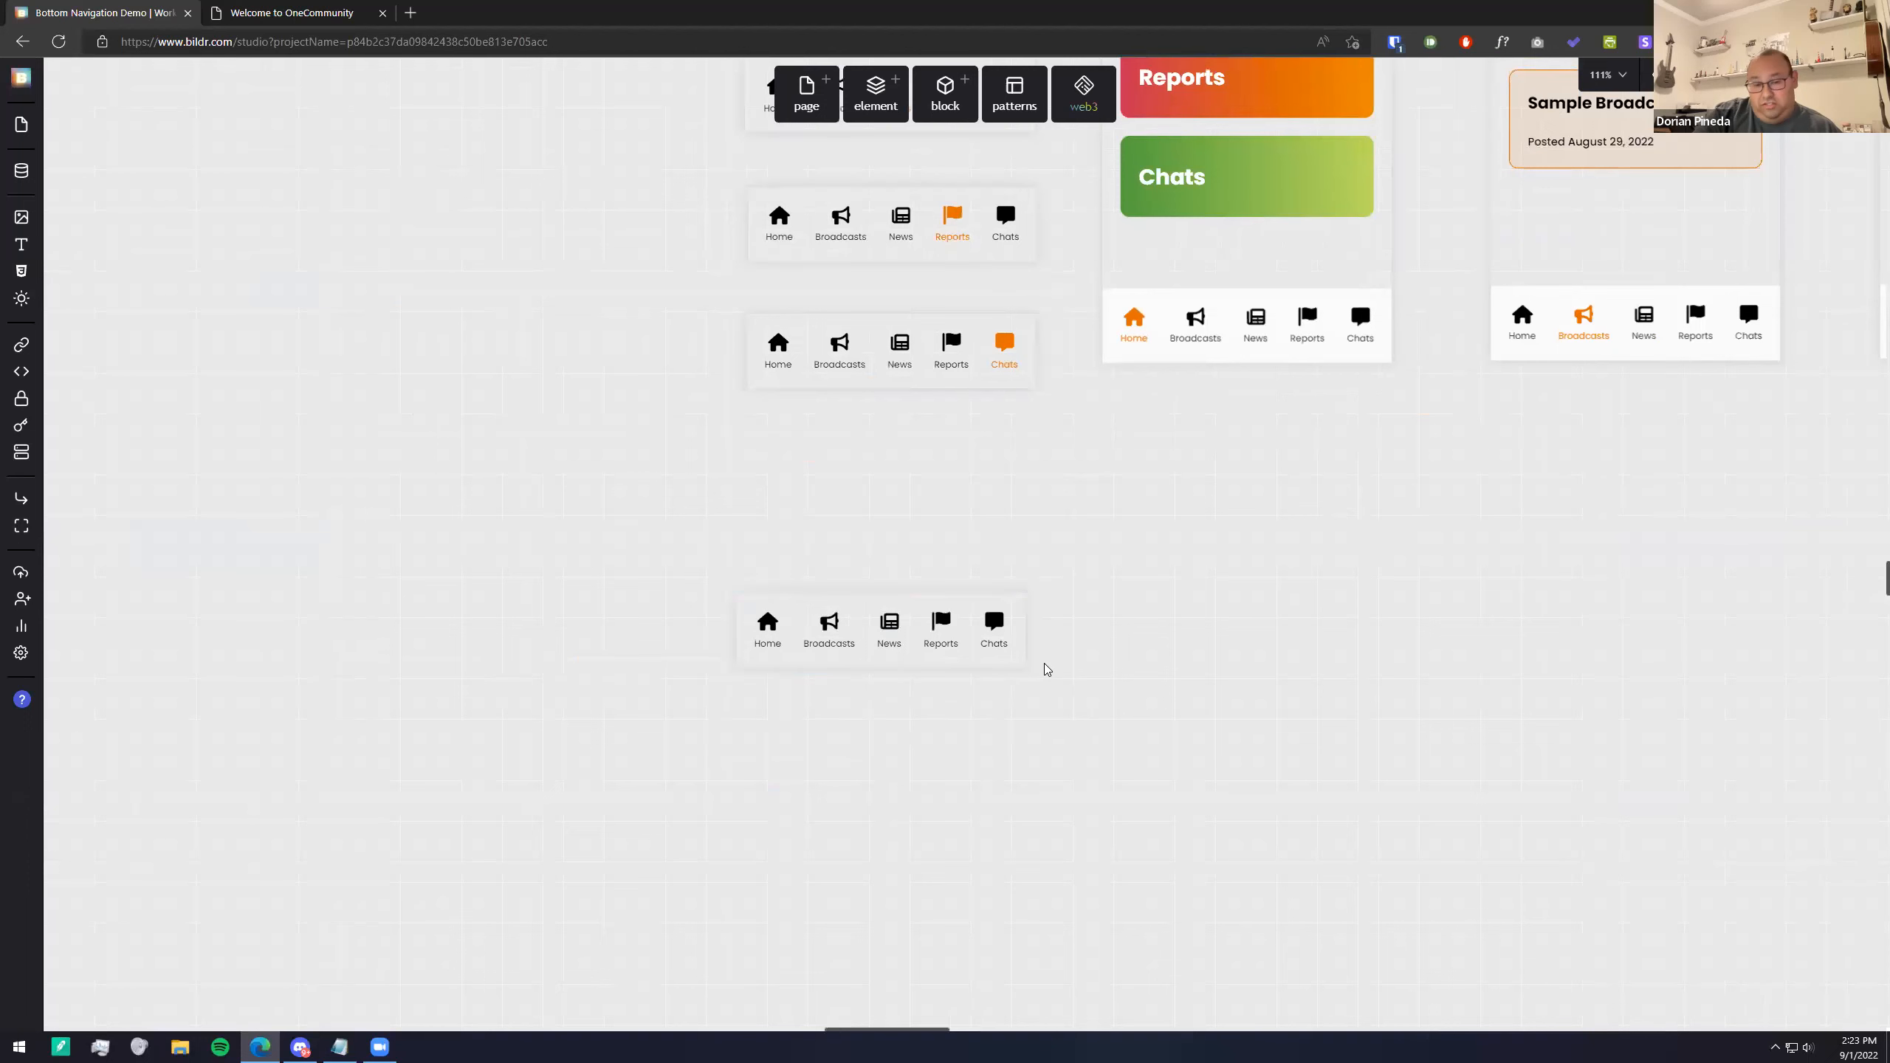
left_click(1005, 667)
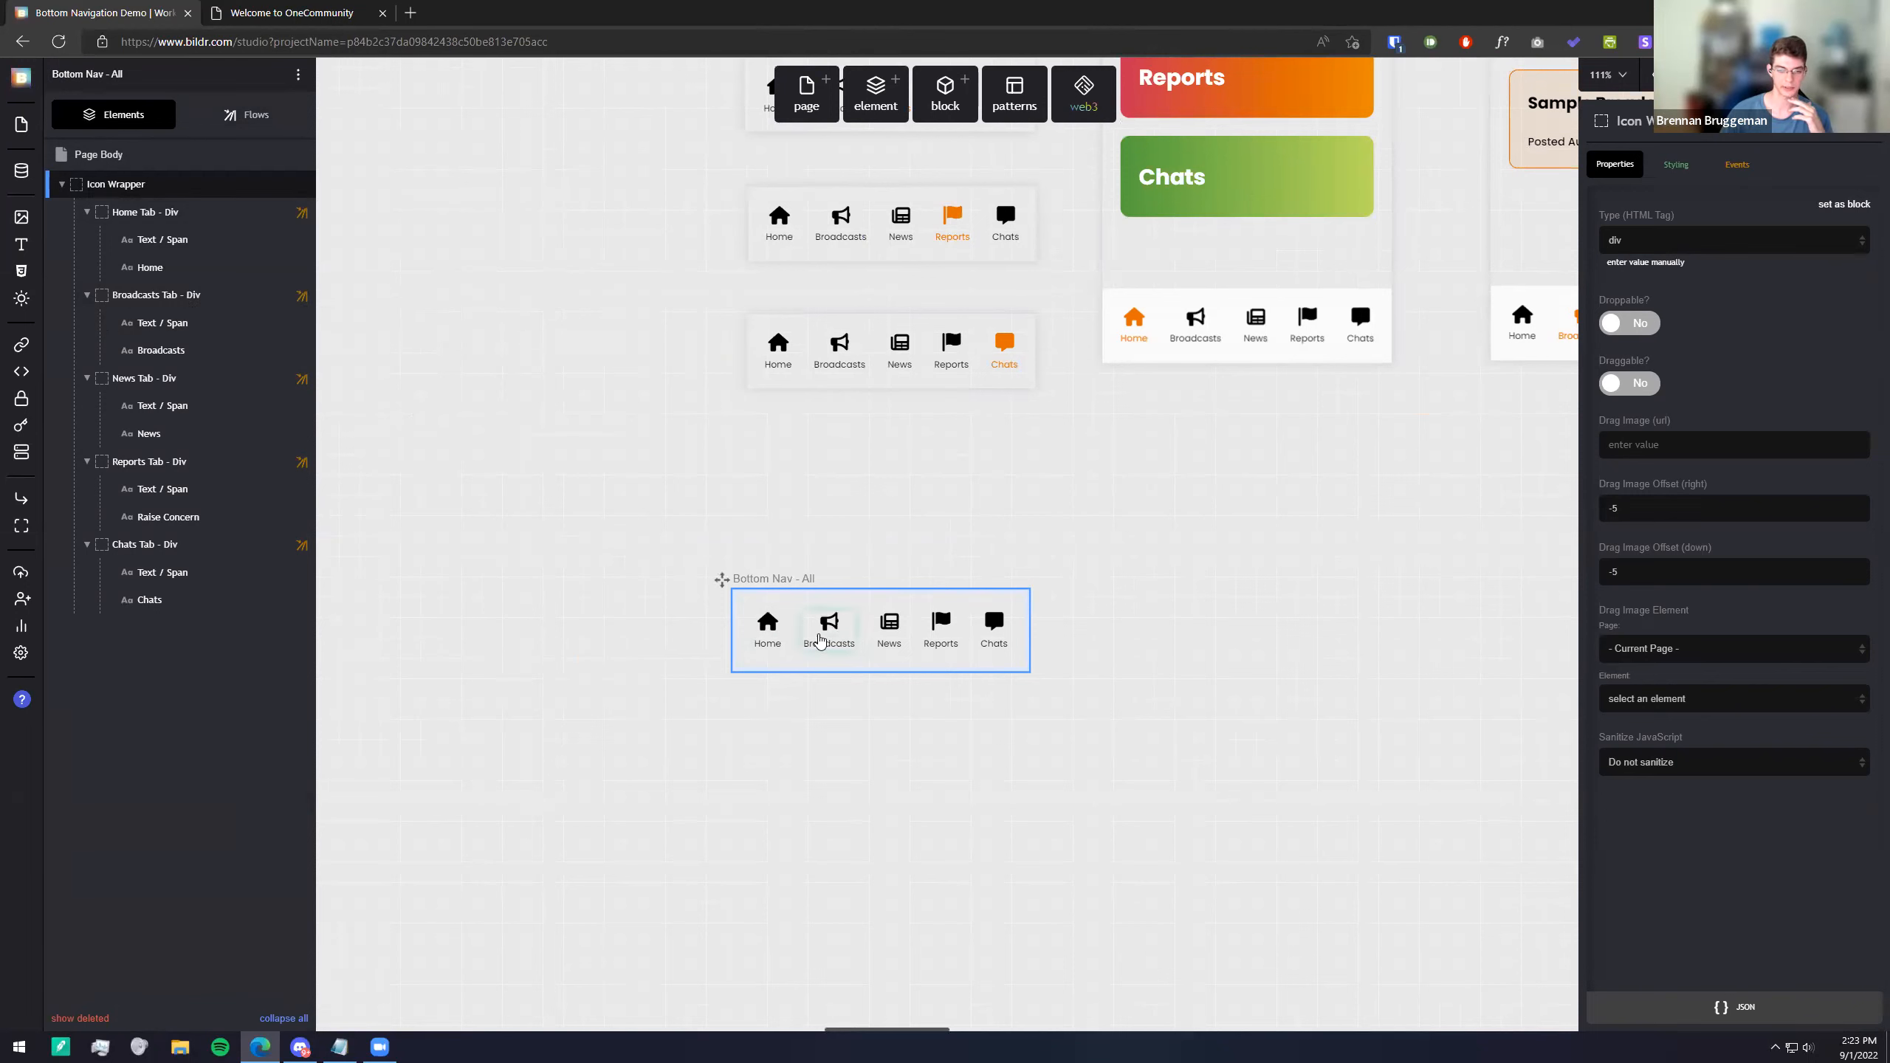
left_click(826, 632)
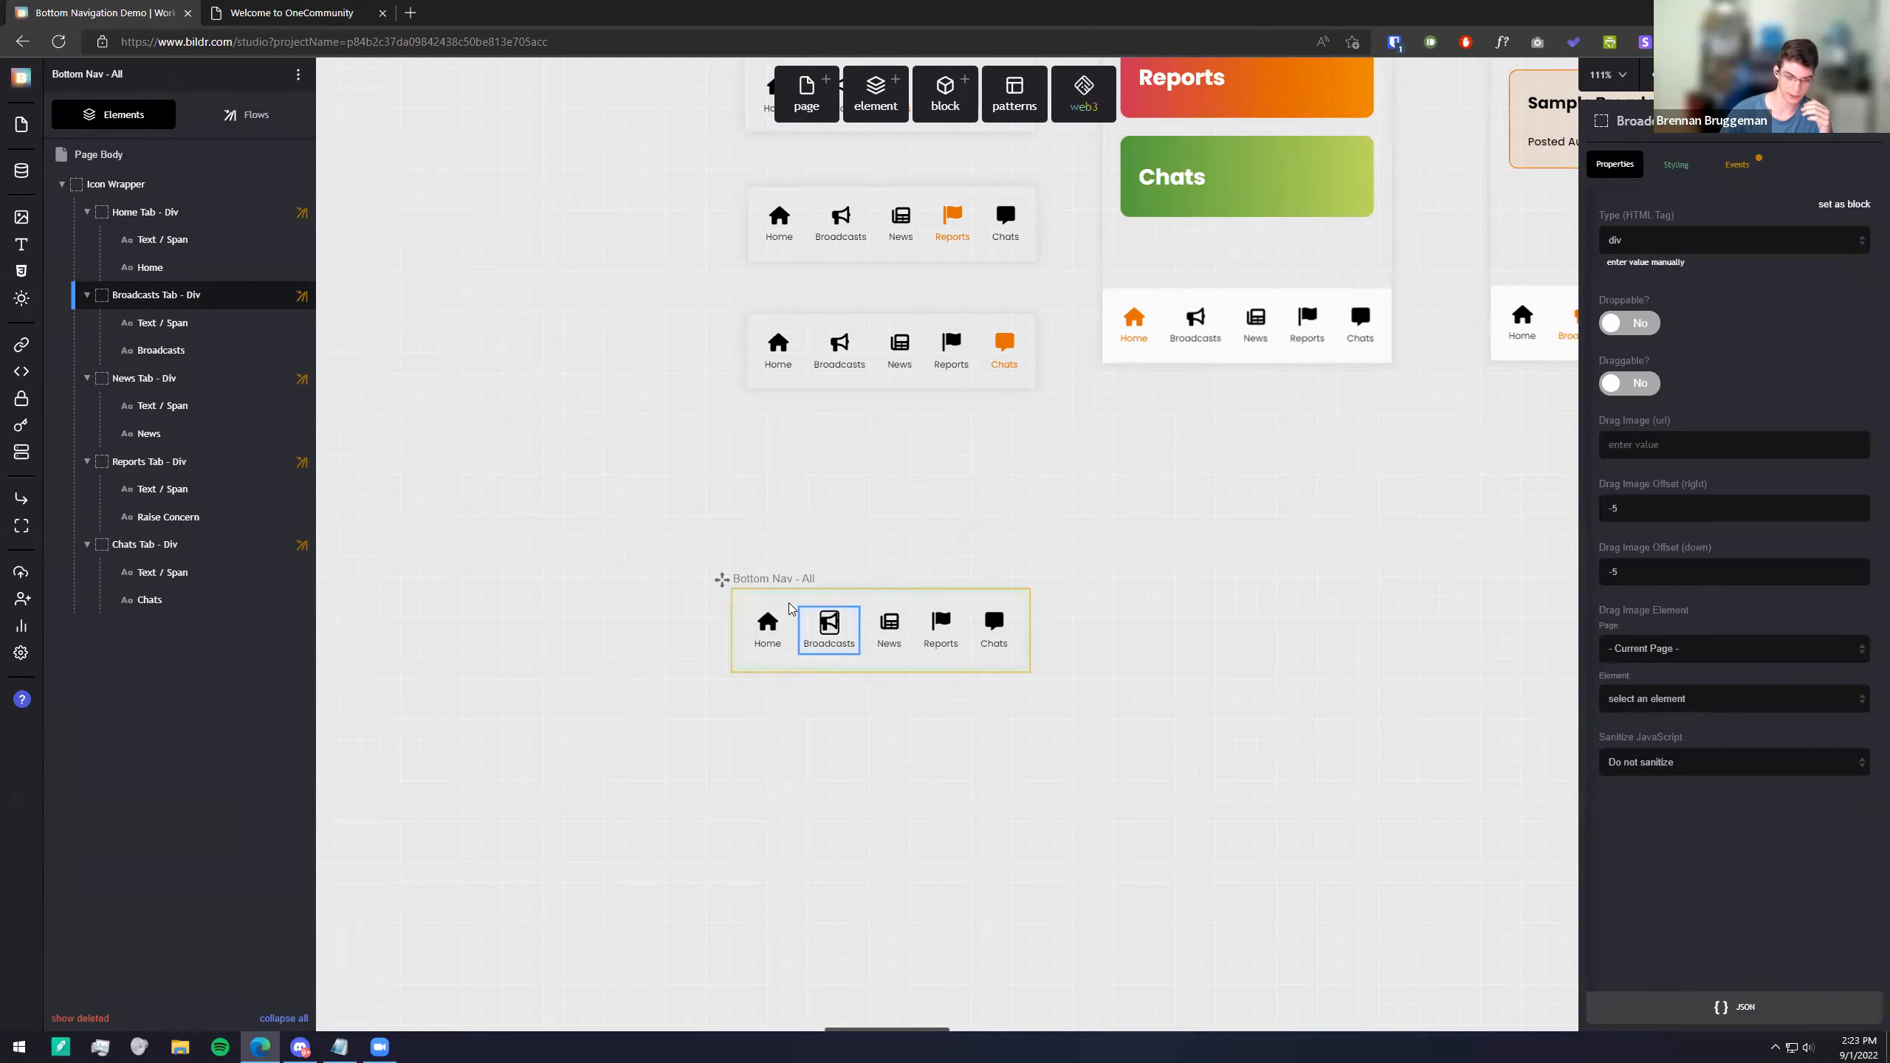
left_click(851, 696)
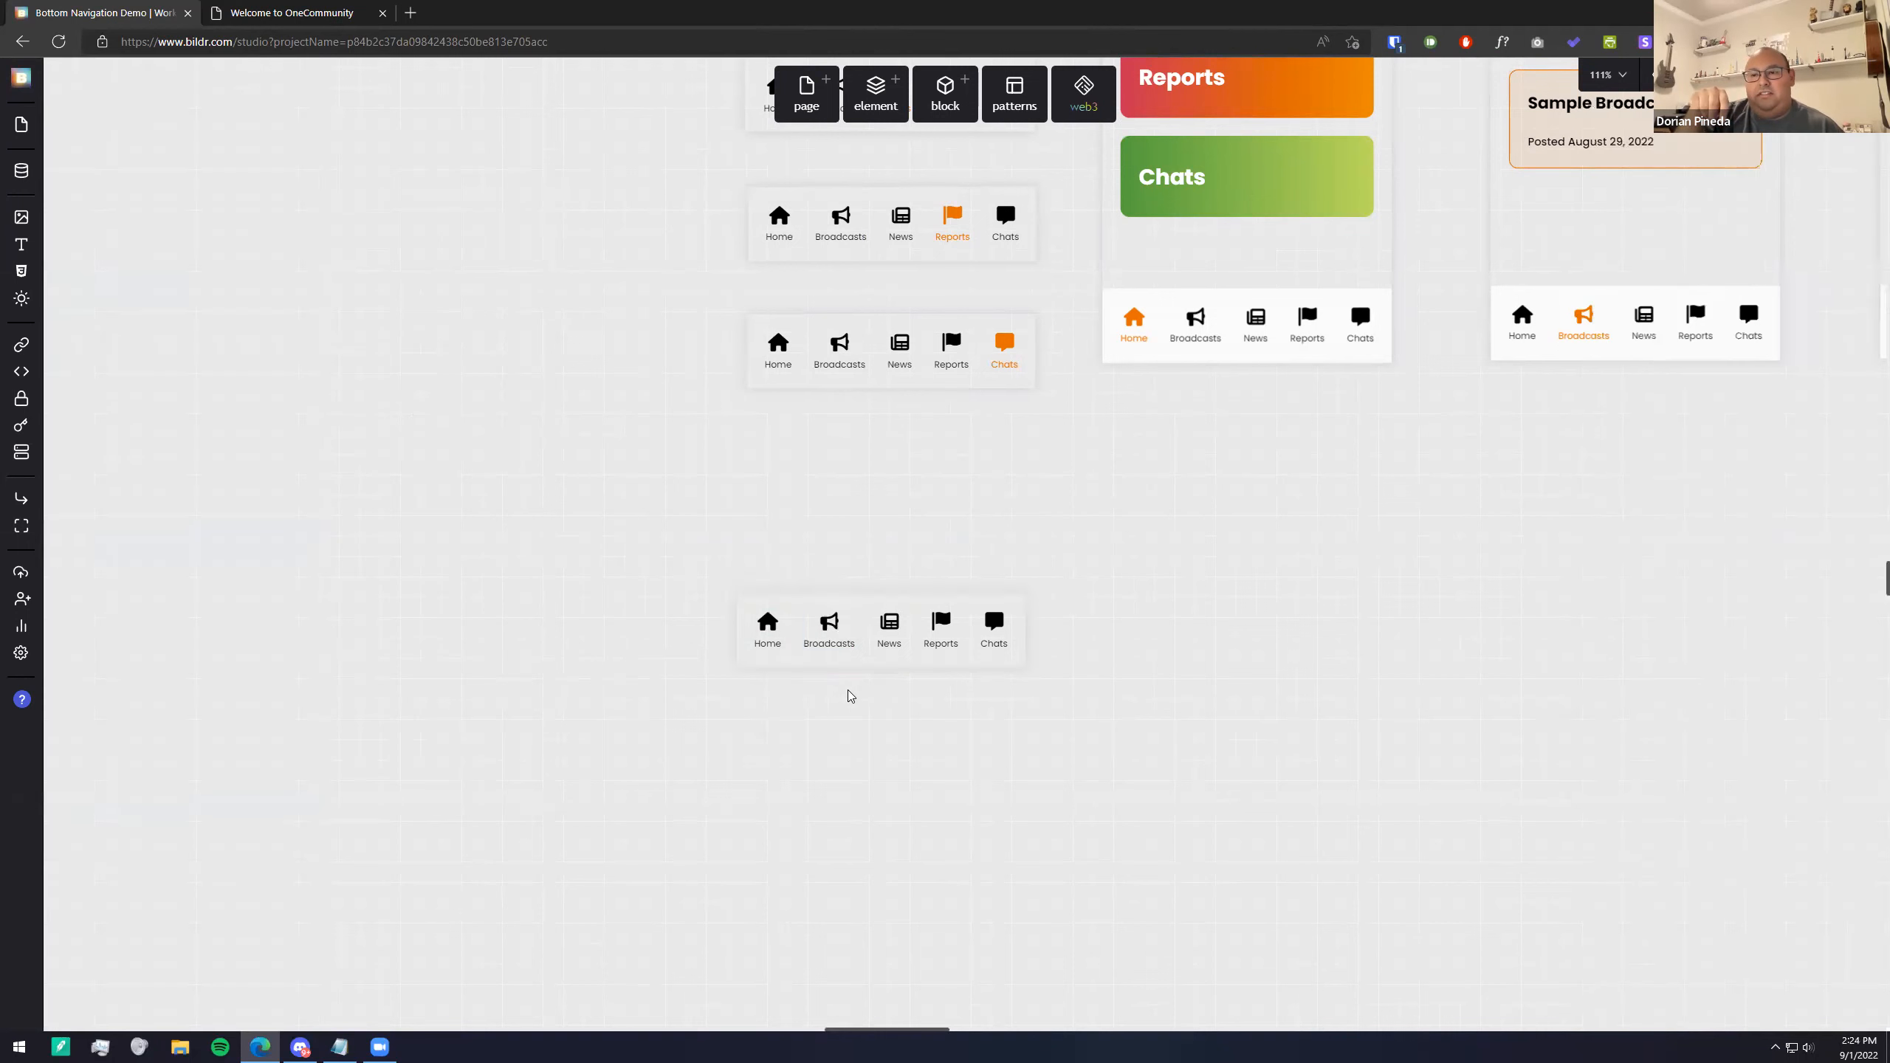
left_click(908, 662)
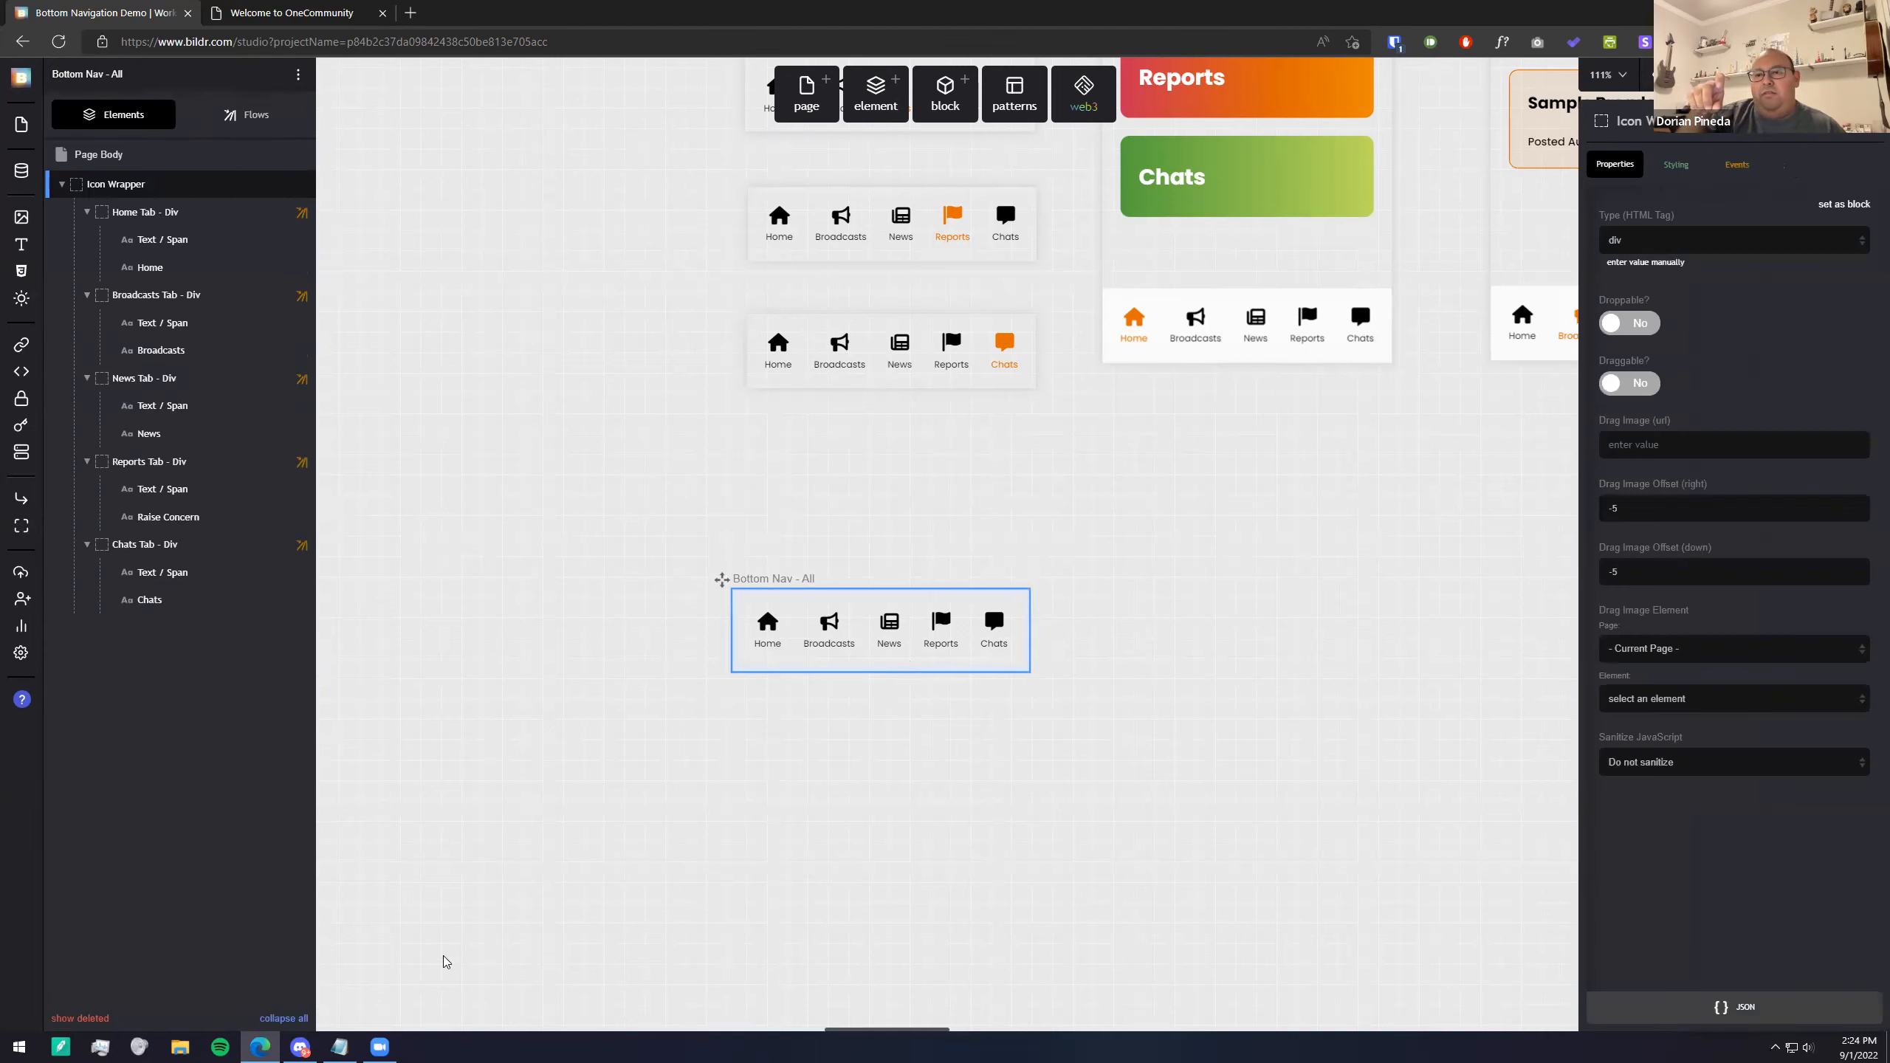
mouse_move(393, 1046)
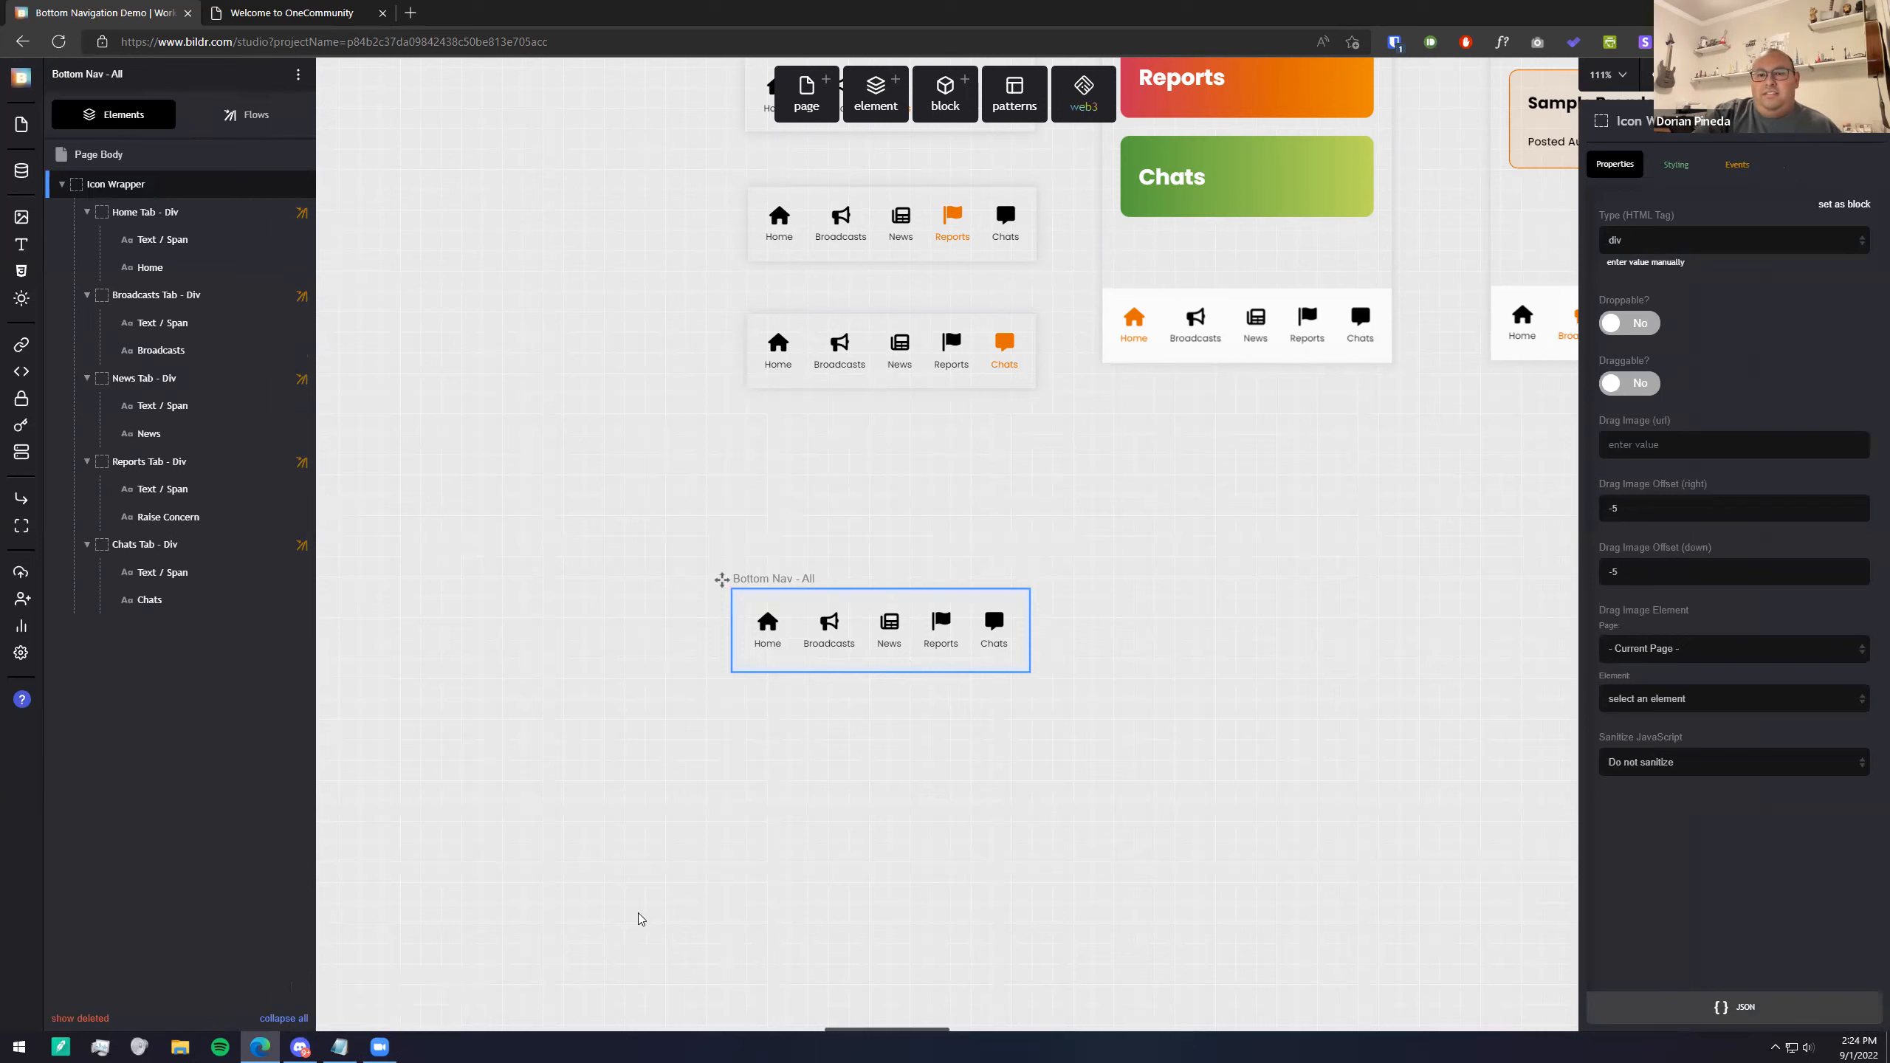
left_click(339, 1047)
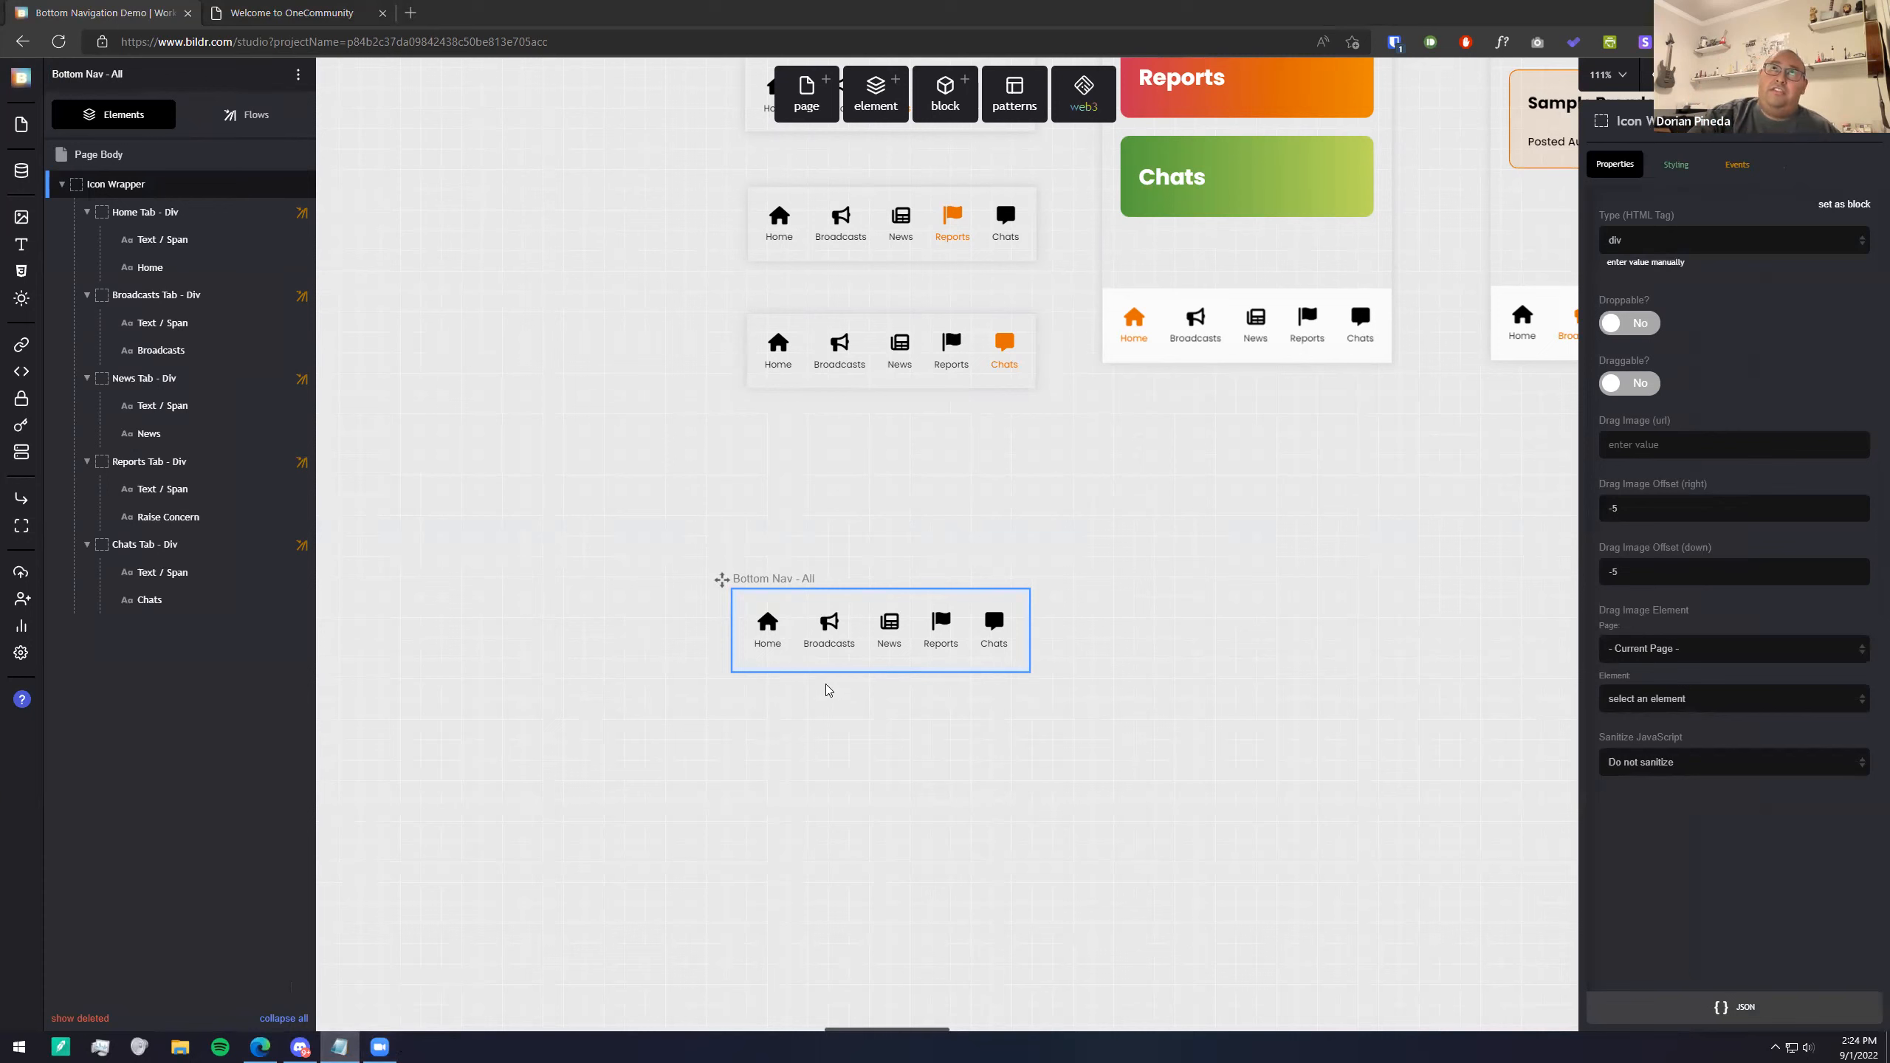
left_click(853, 671)
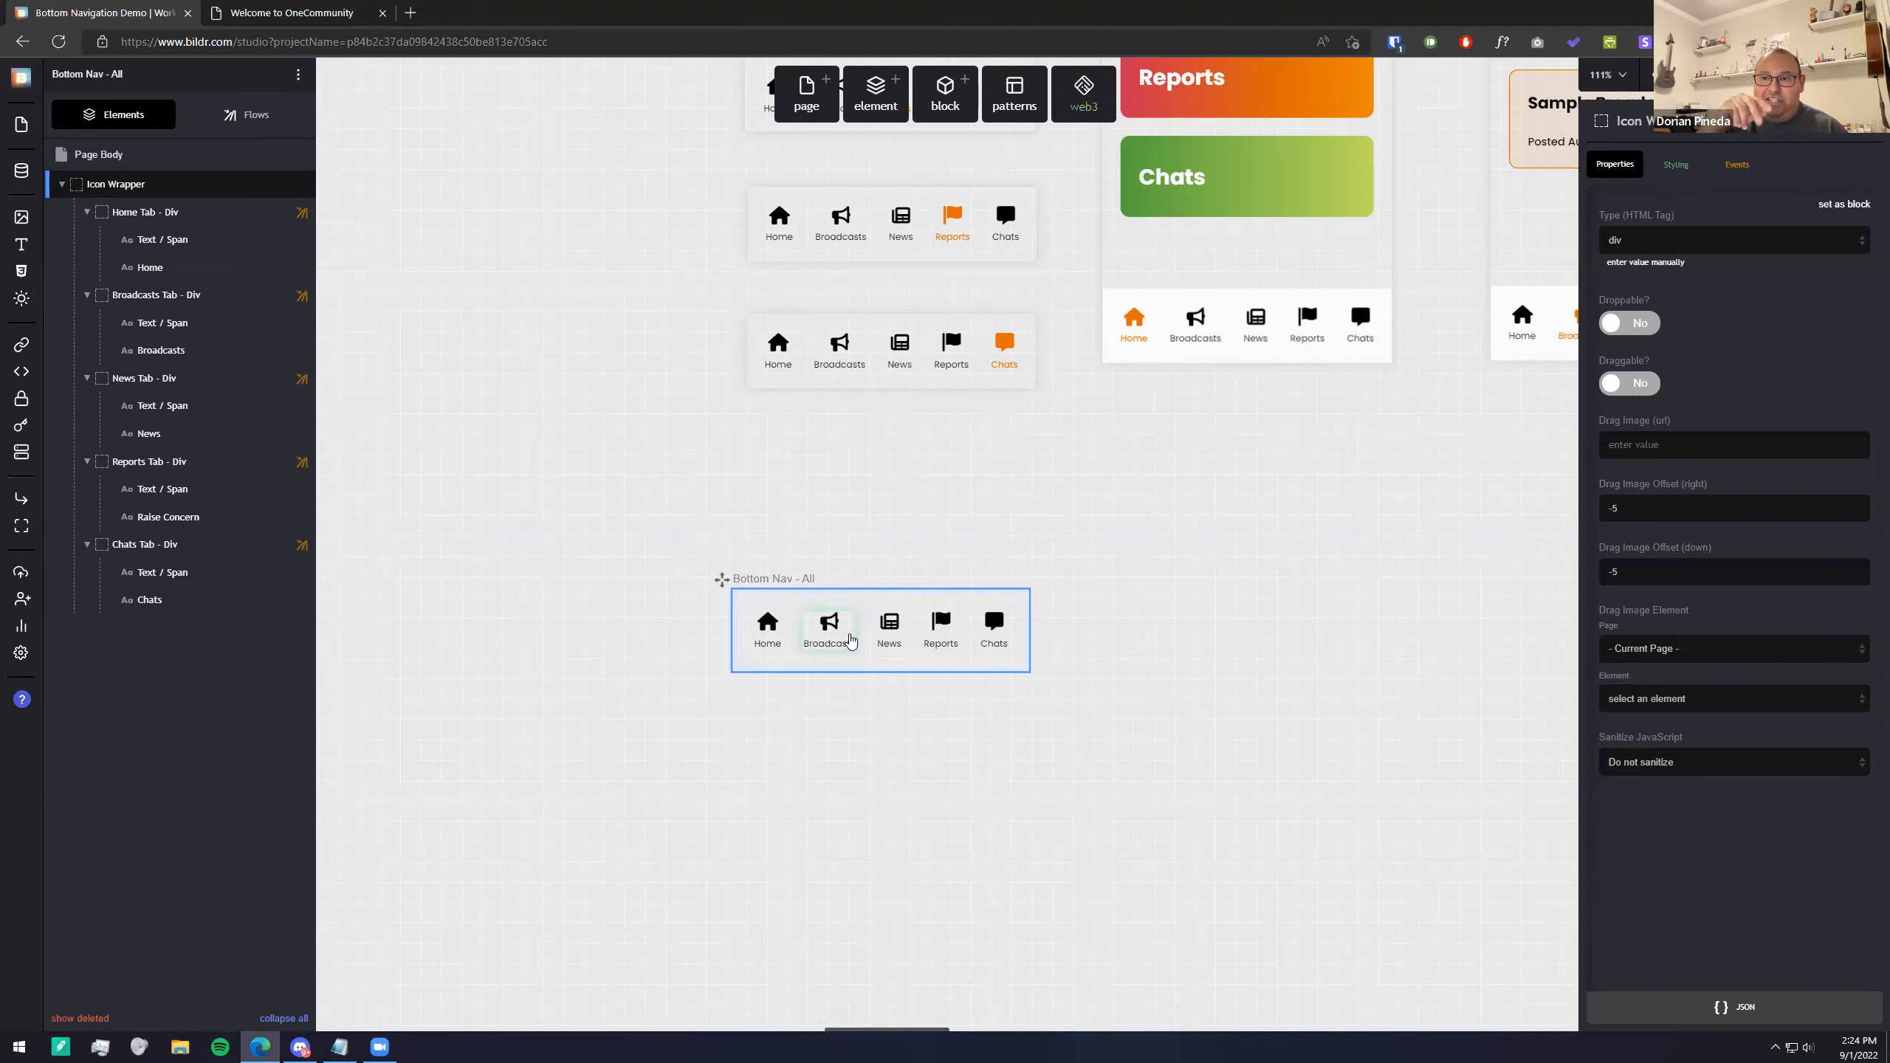
mouse_move(376, 1047)
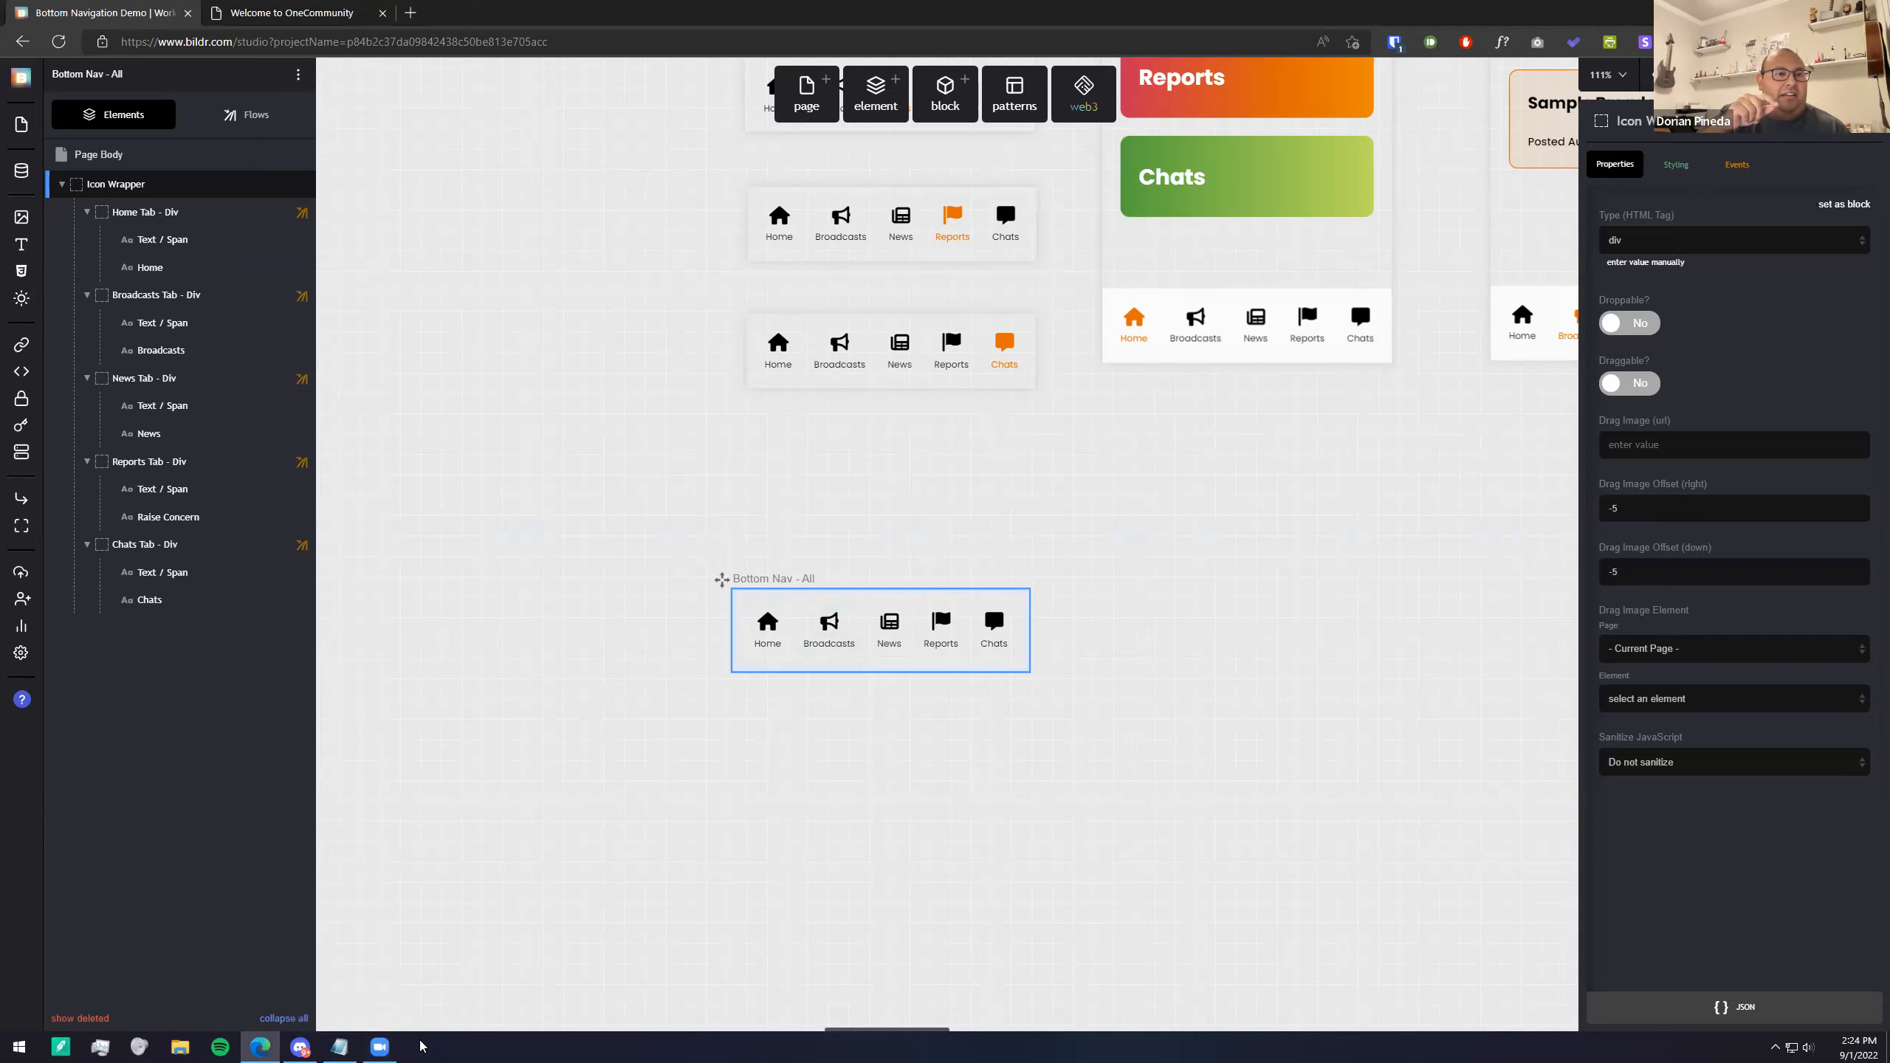
left_click(1097, 570)
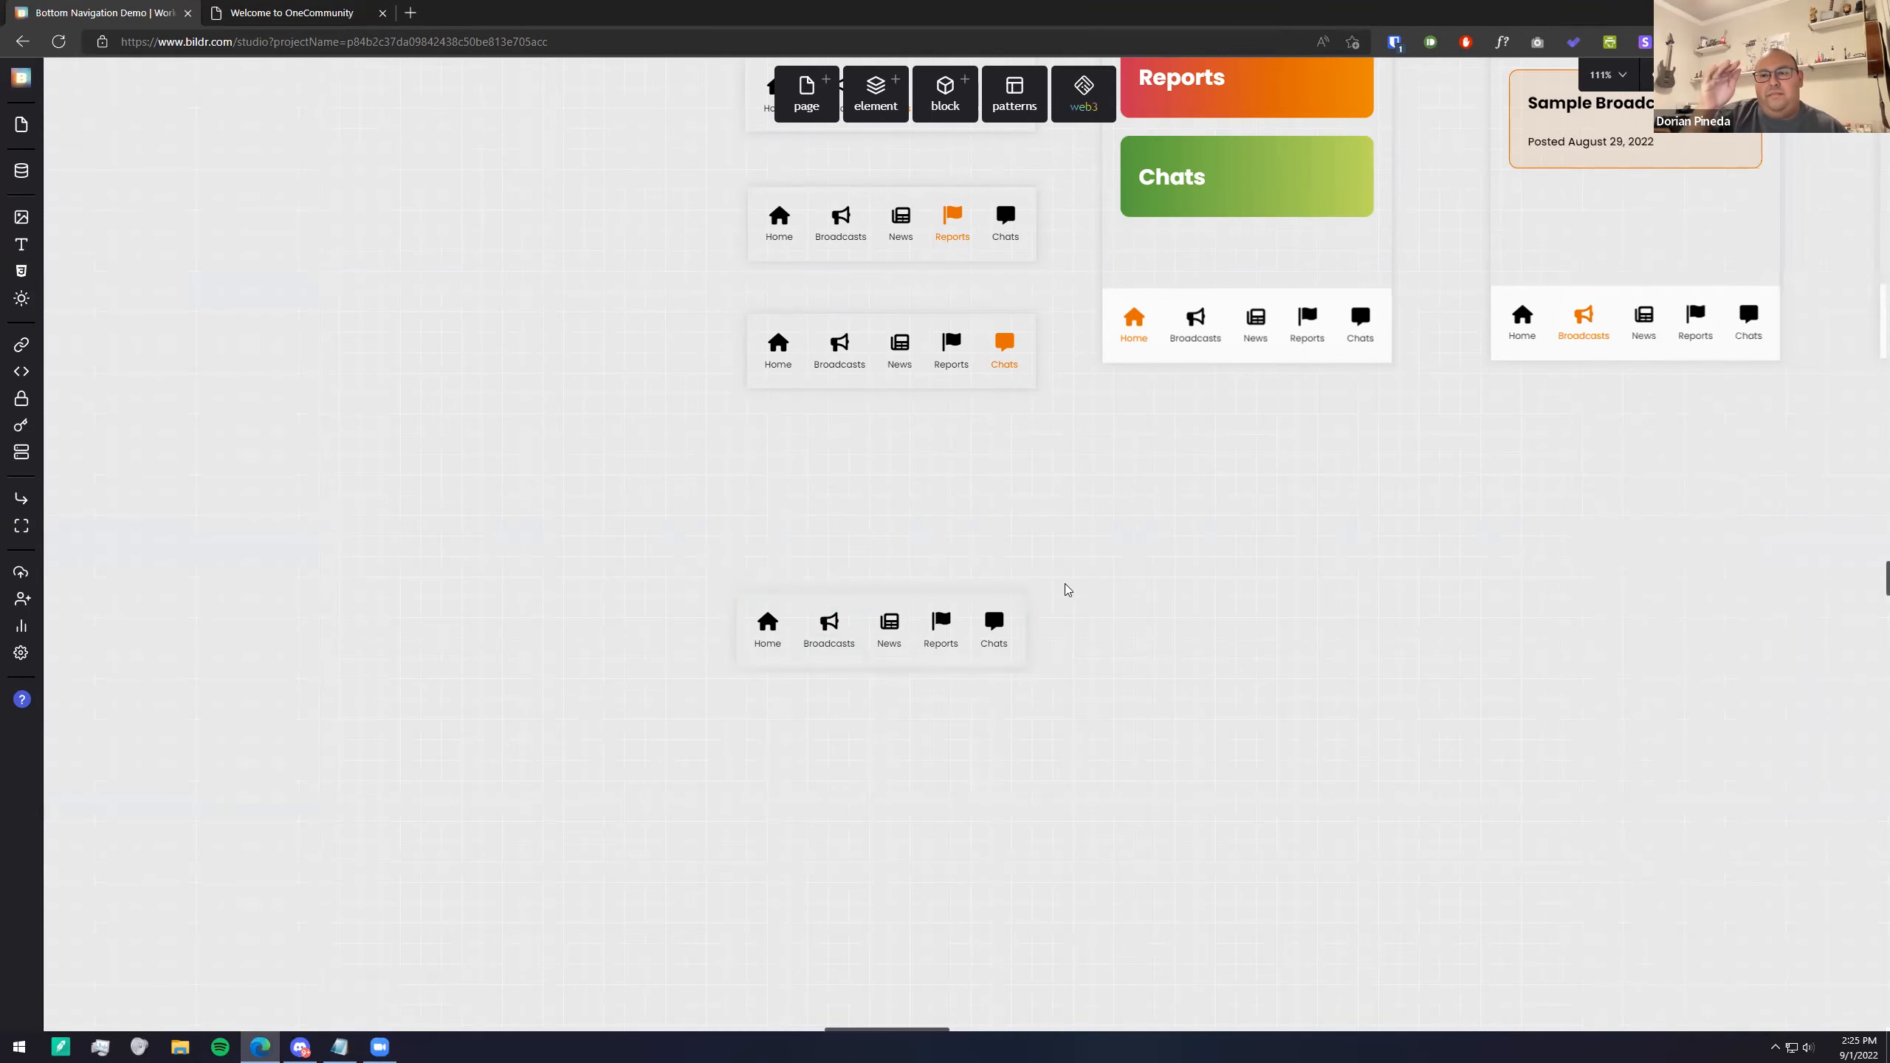
left_click(1017, 618)
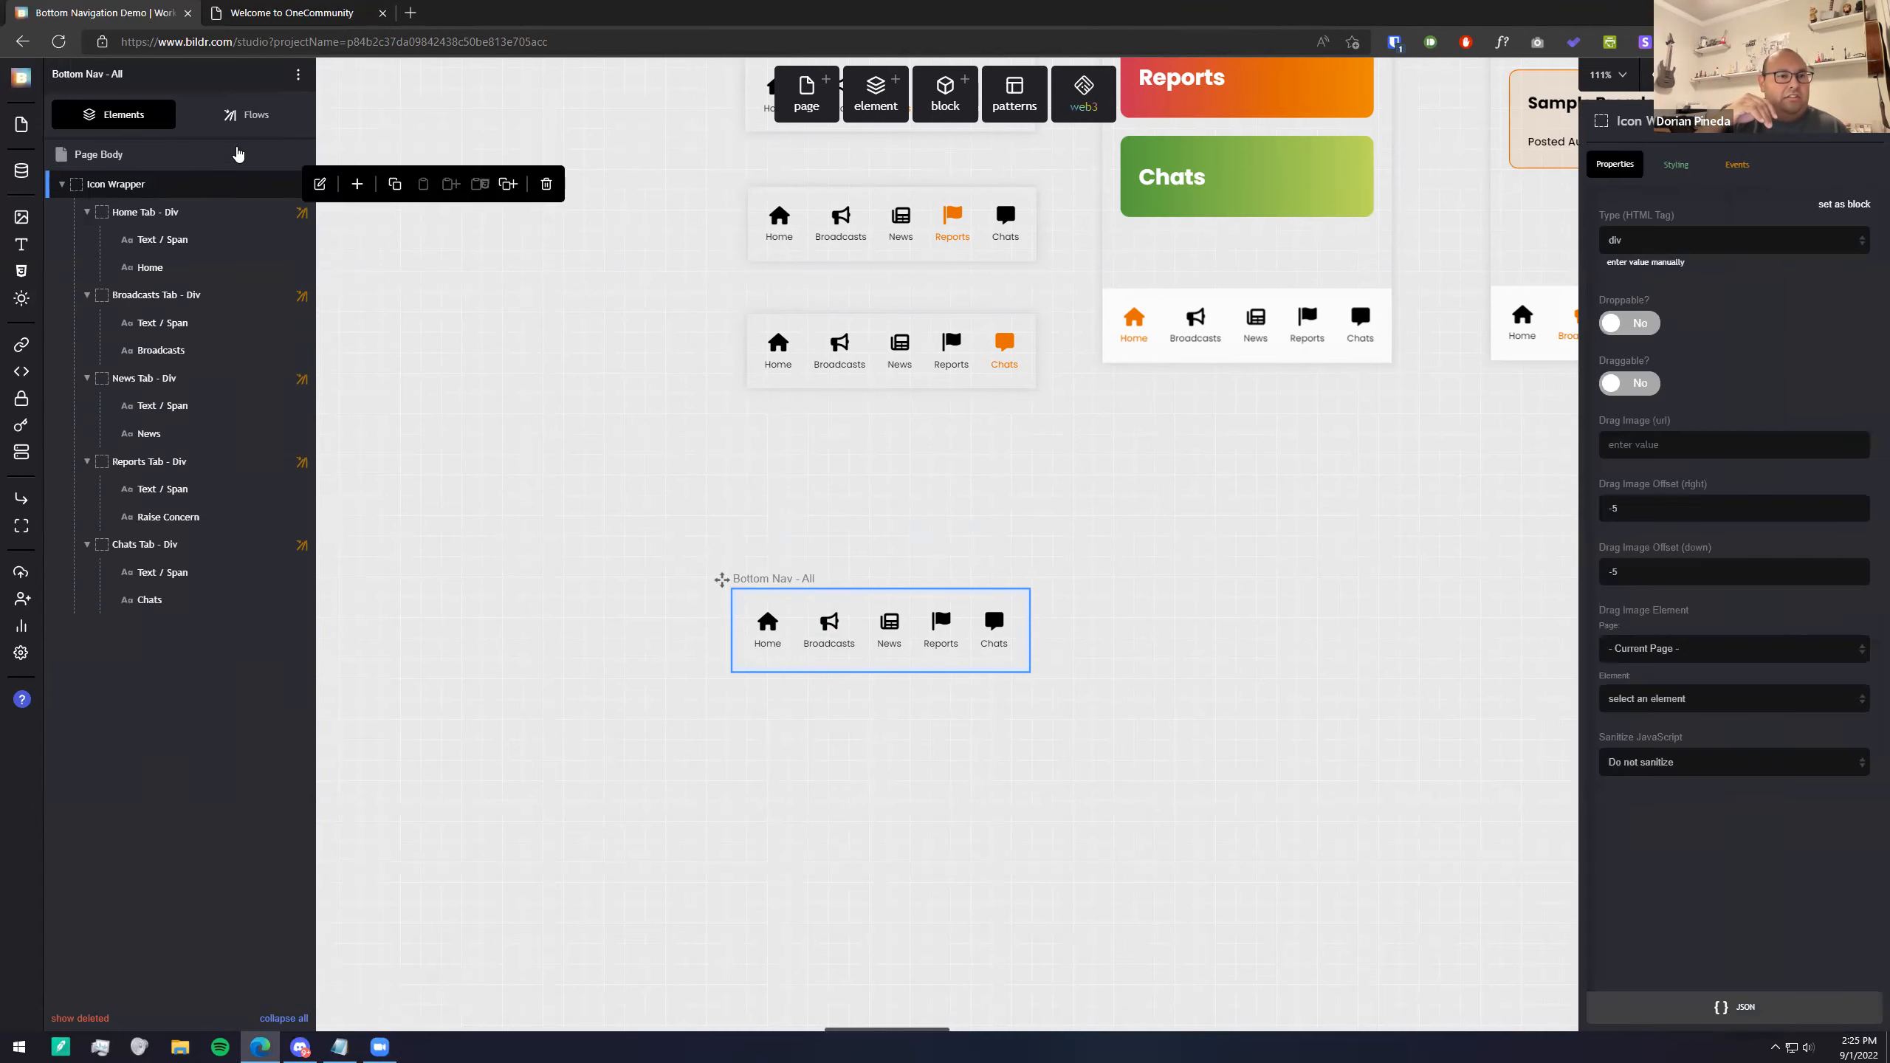
Step: Add an empty value-and-flow case to the Home condition in Bottom Nav - All's Page Load flow
left_click(245, 118)
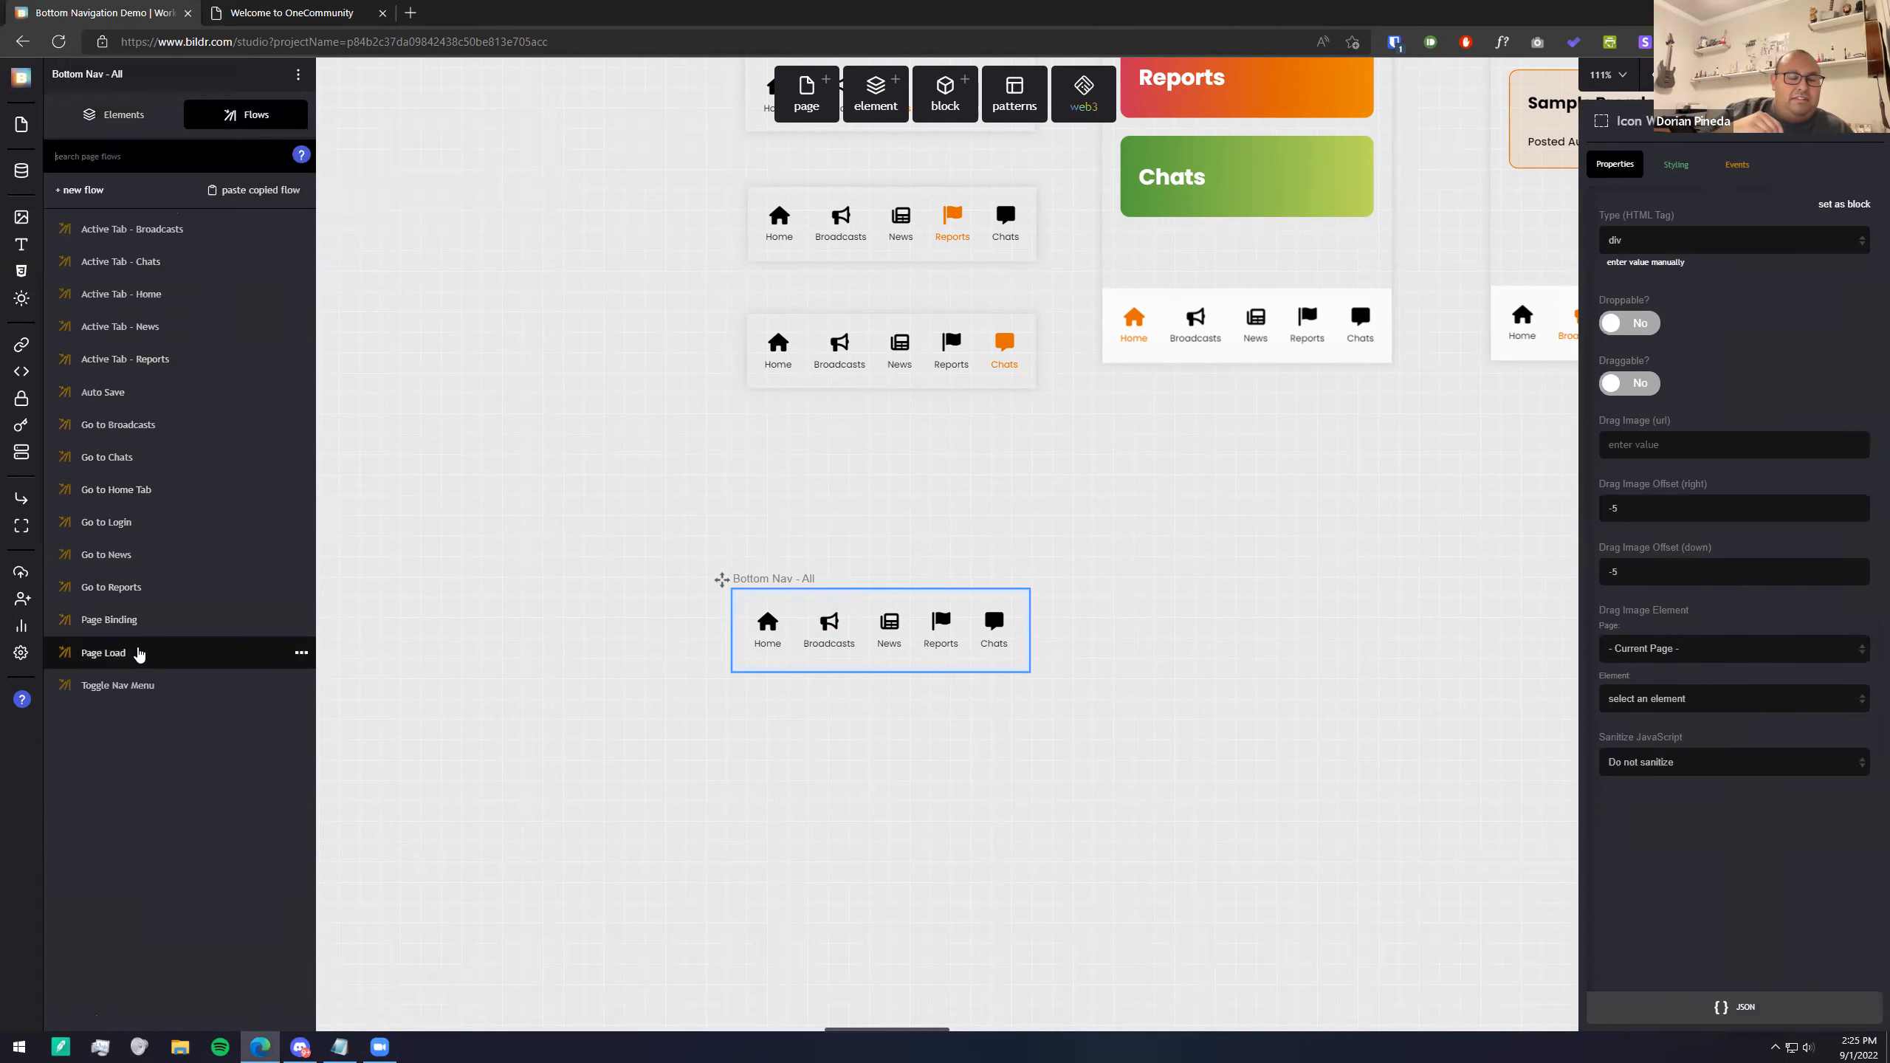
left_click(140, 654)
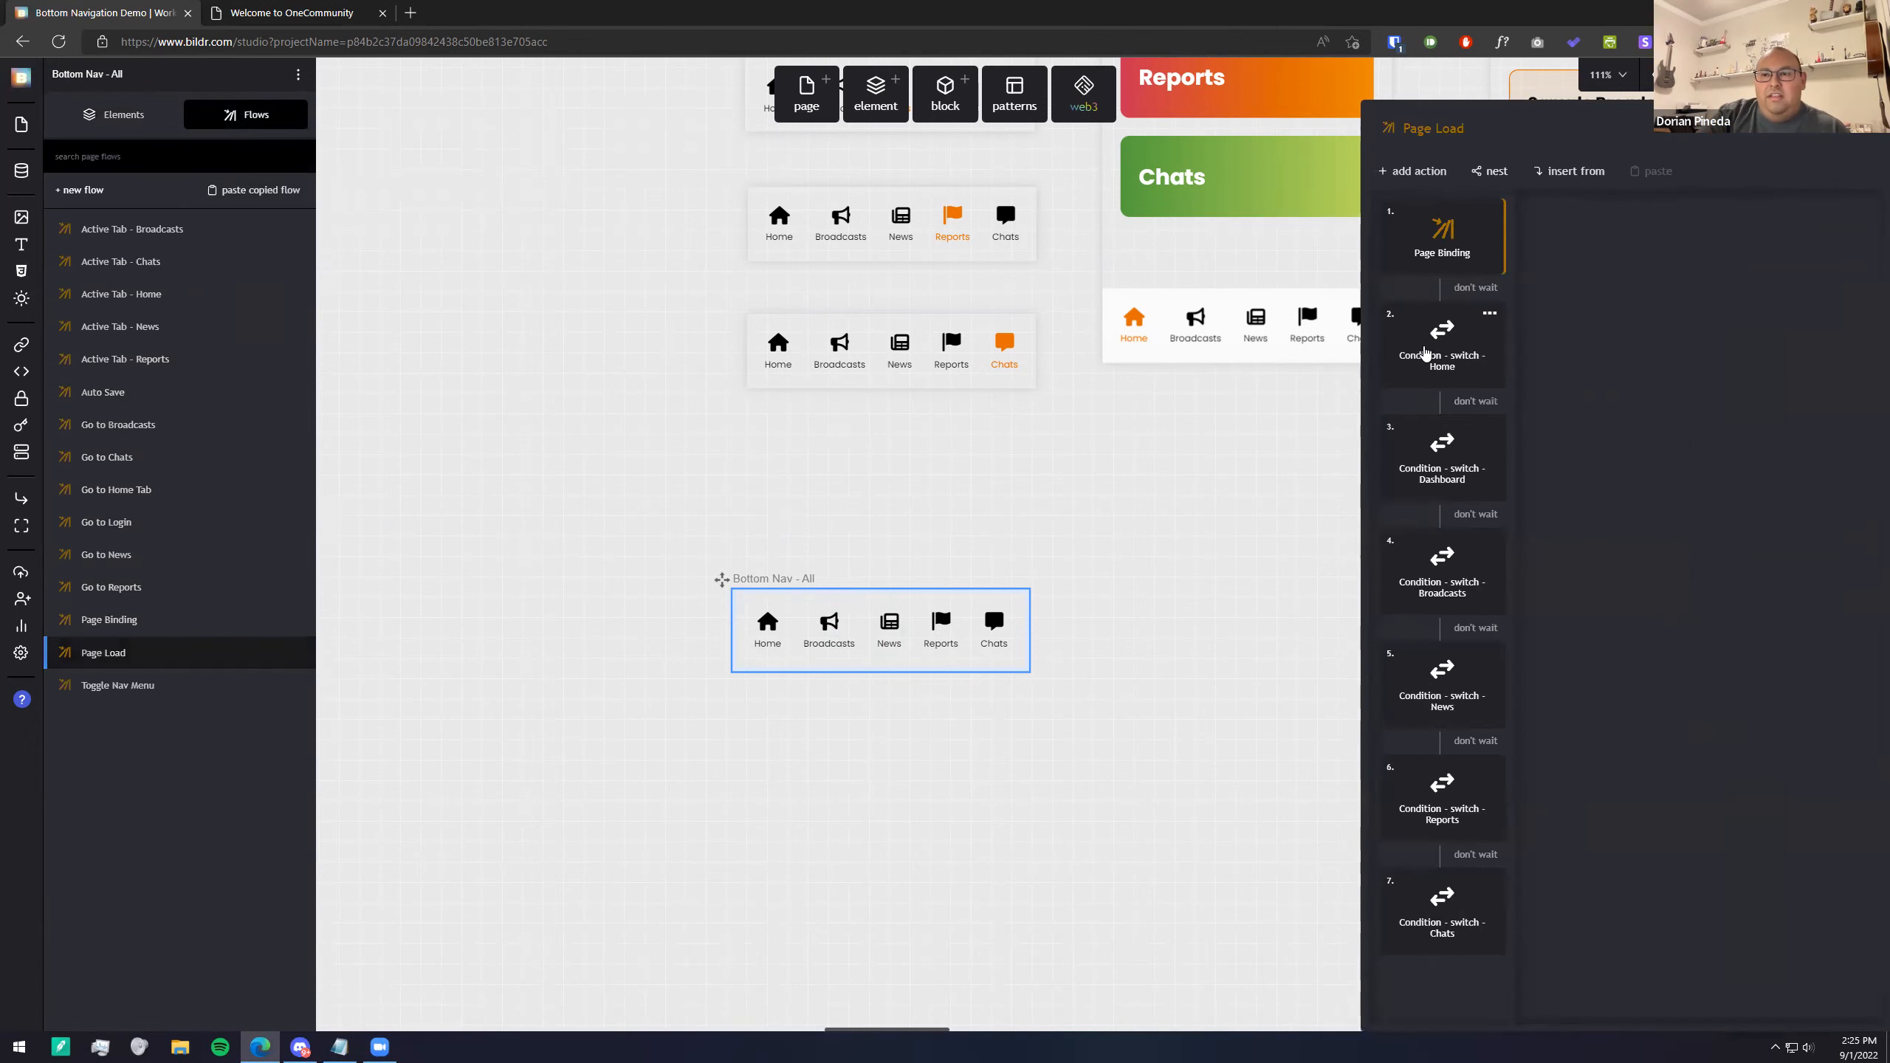
left_click(1421, 350)
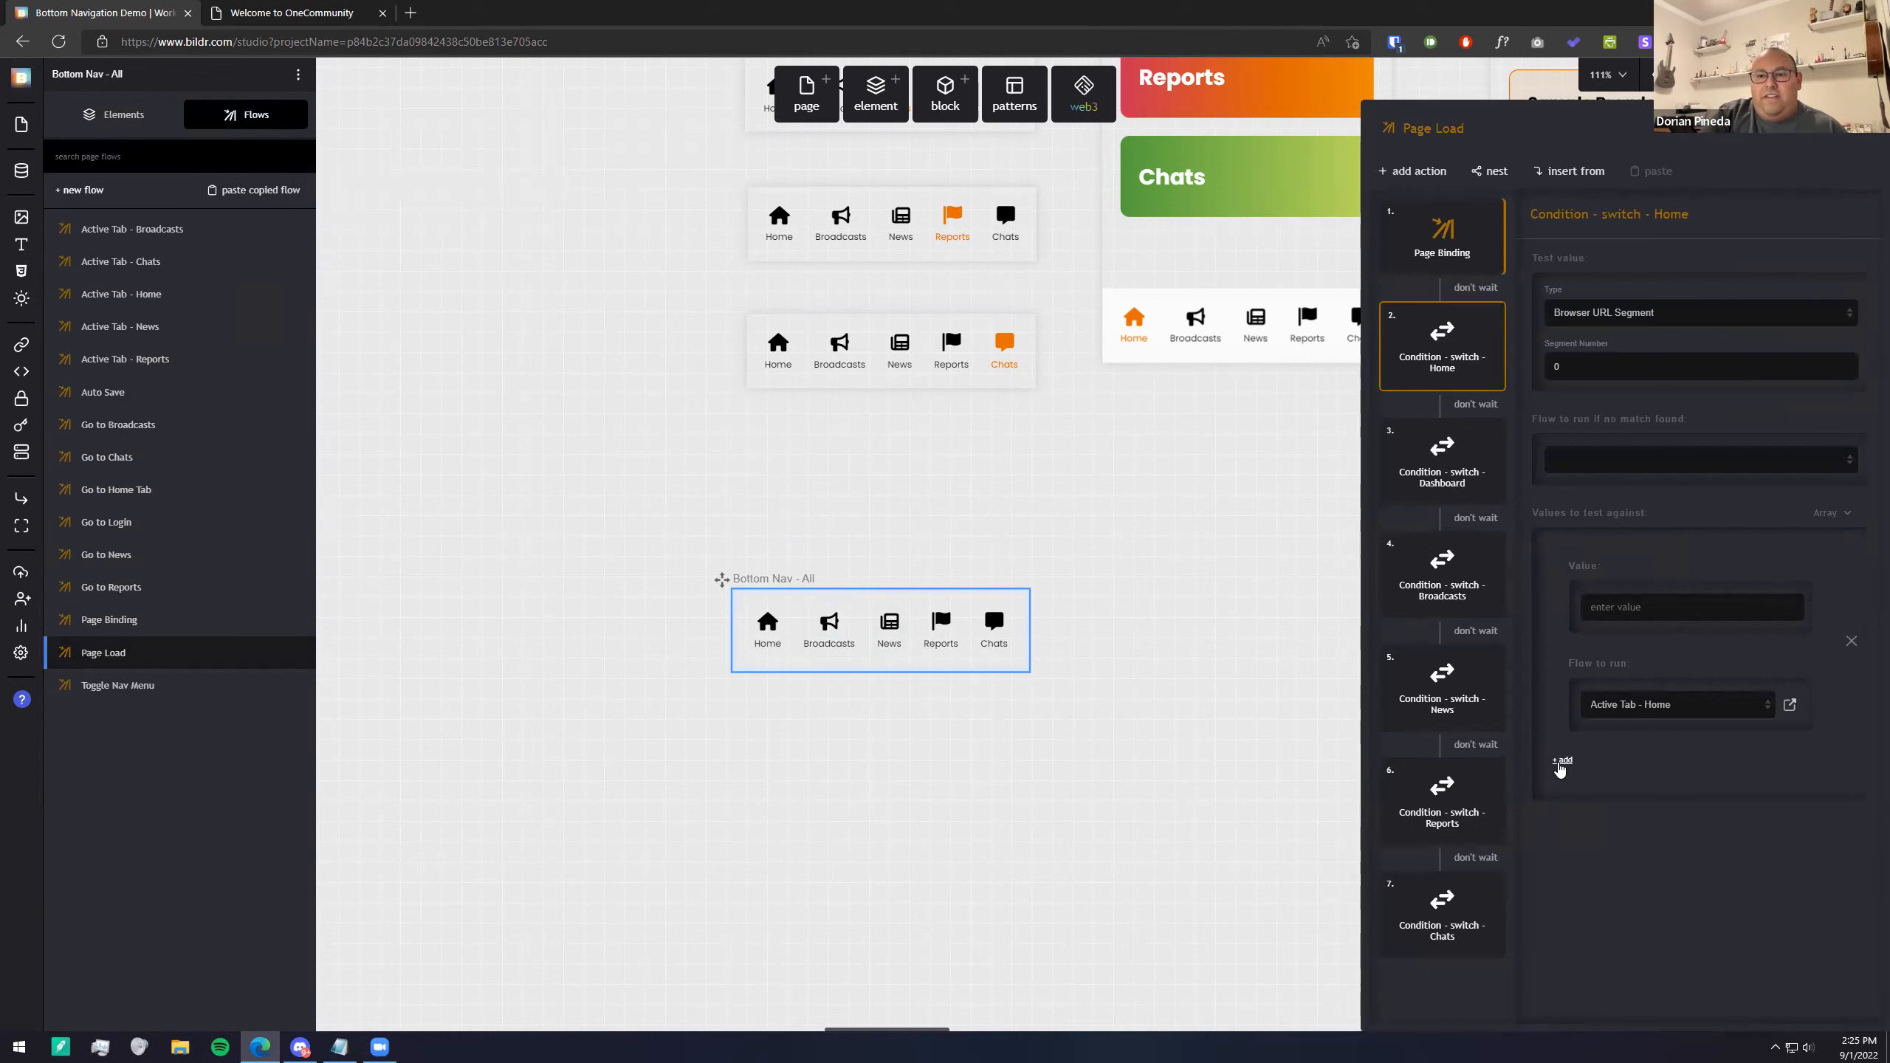
left_click(1561, 764)
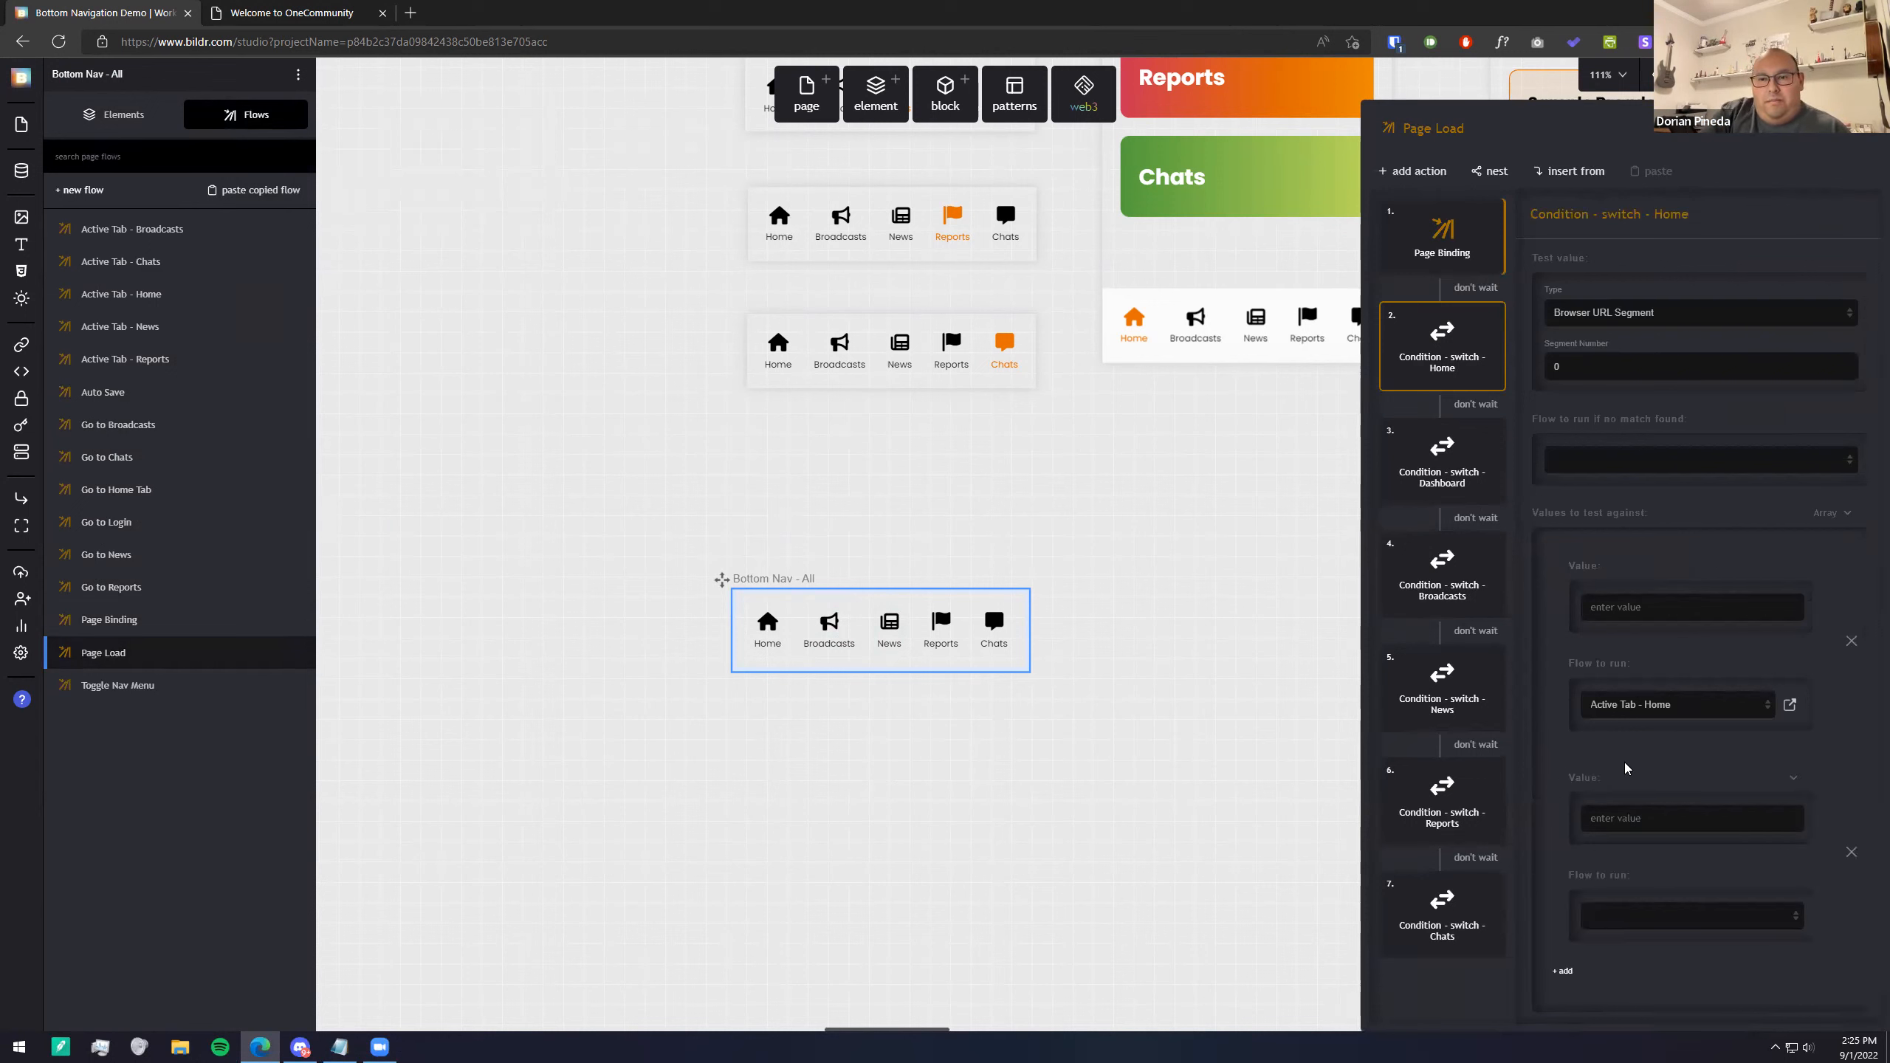
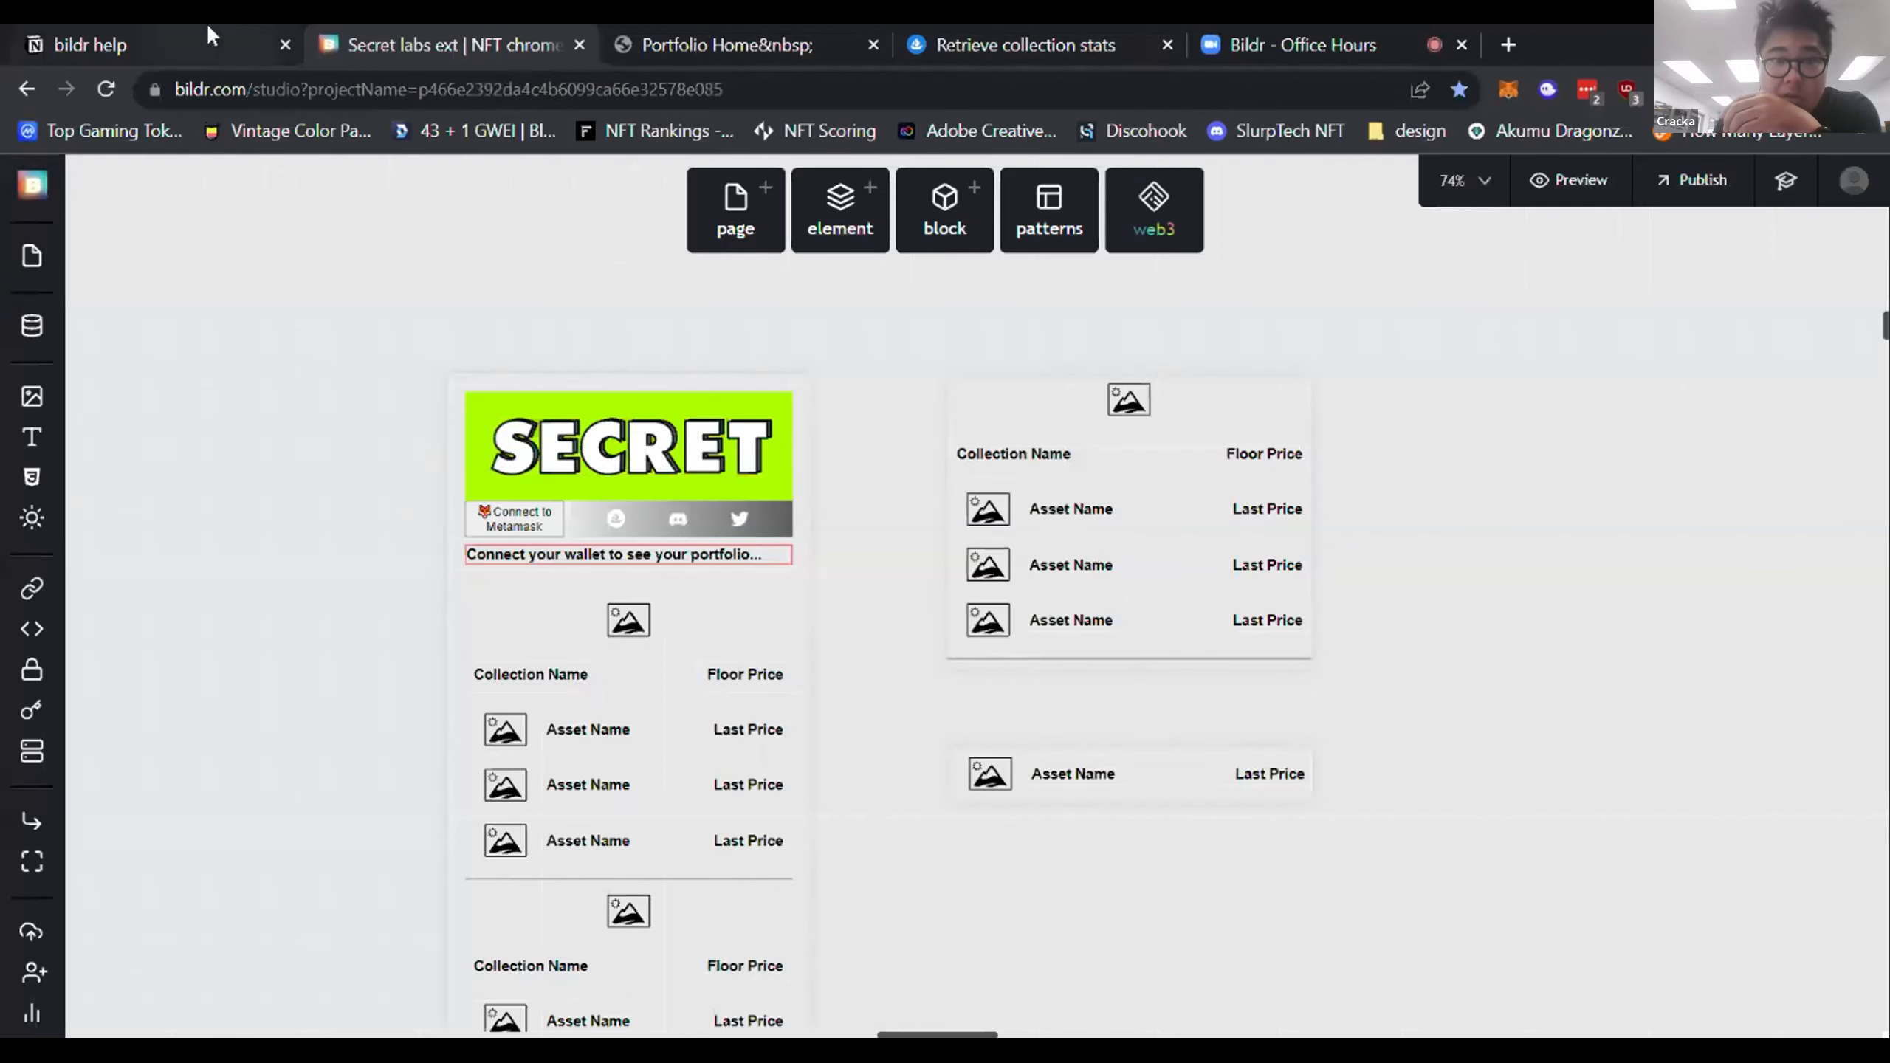
Step: View the collection list on the published Portfolio Home page and return to the Secret labs ext project in Bildr Studio
left_click(730, 29)
left_click(130, 362)
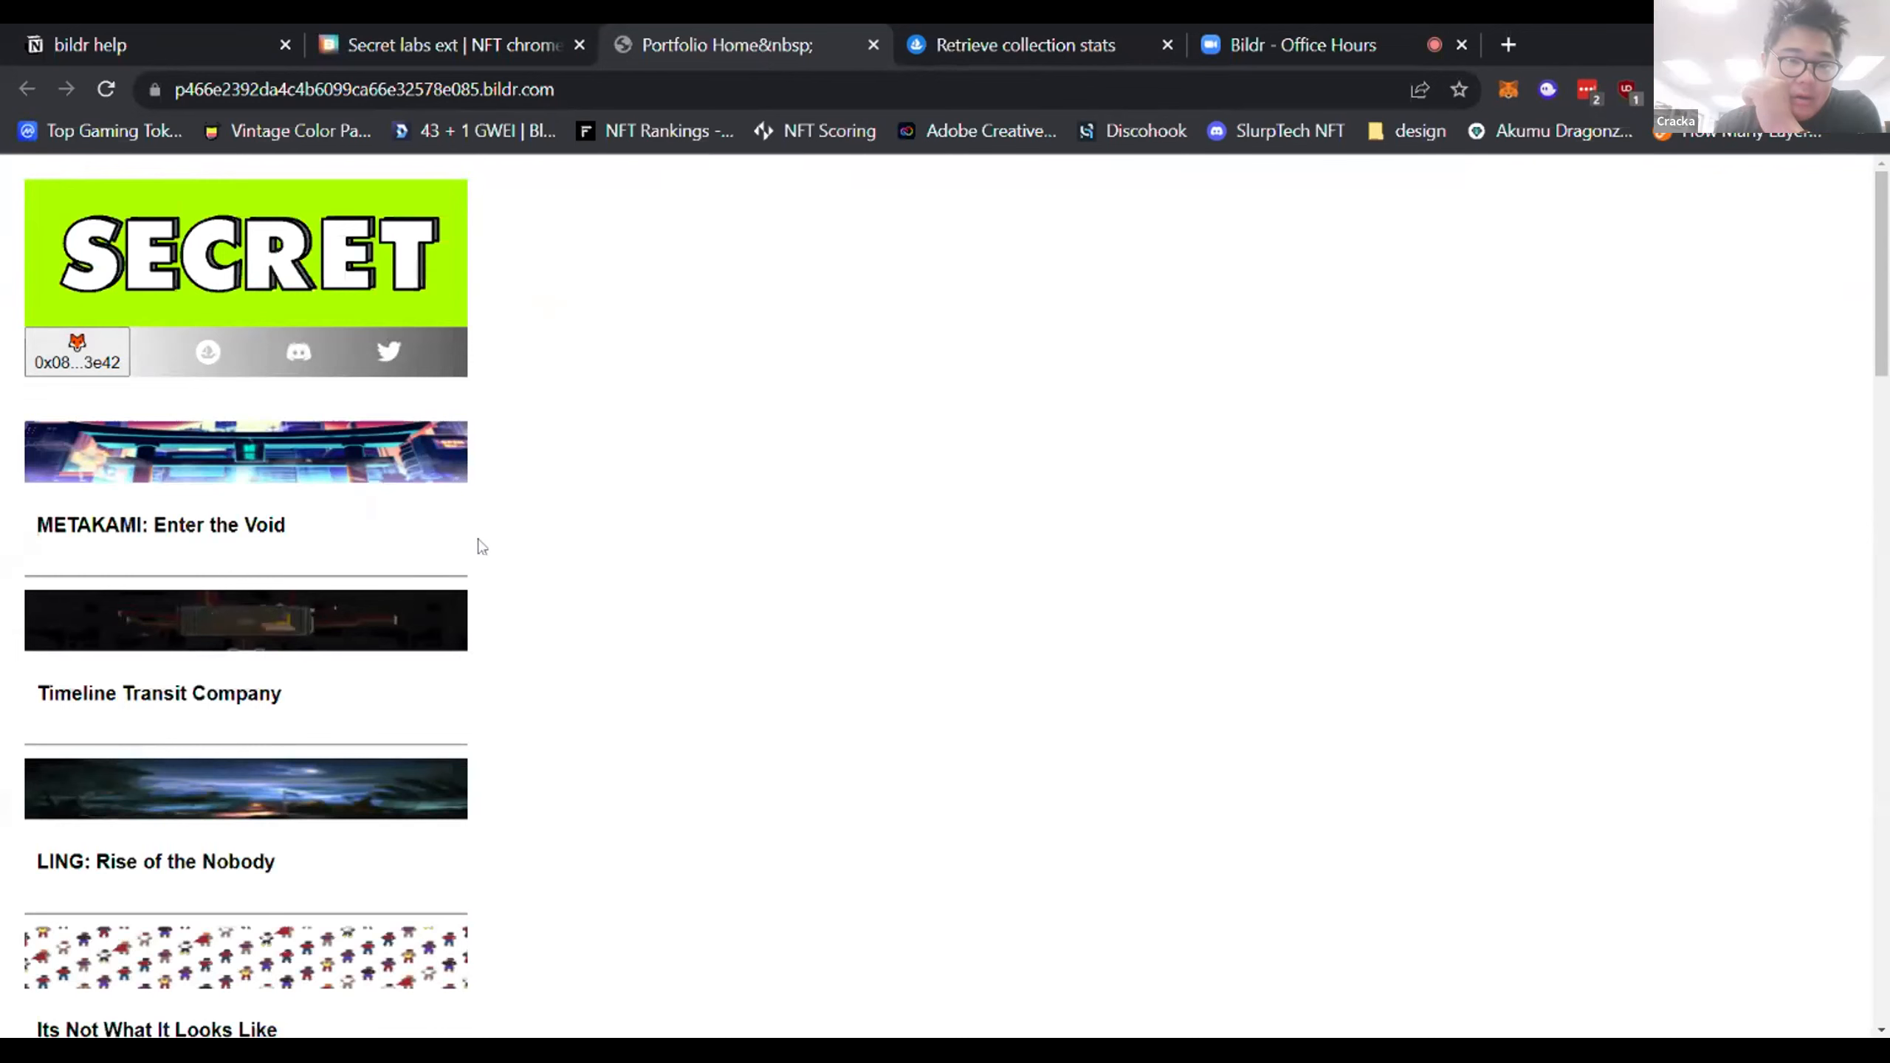
left_click(493, 51)
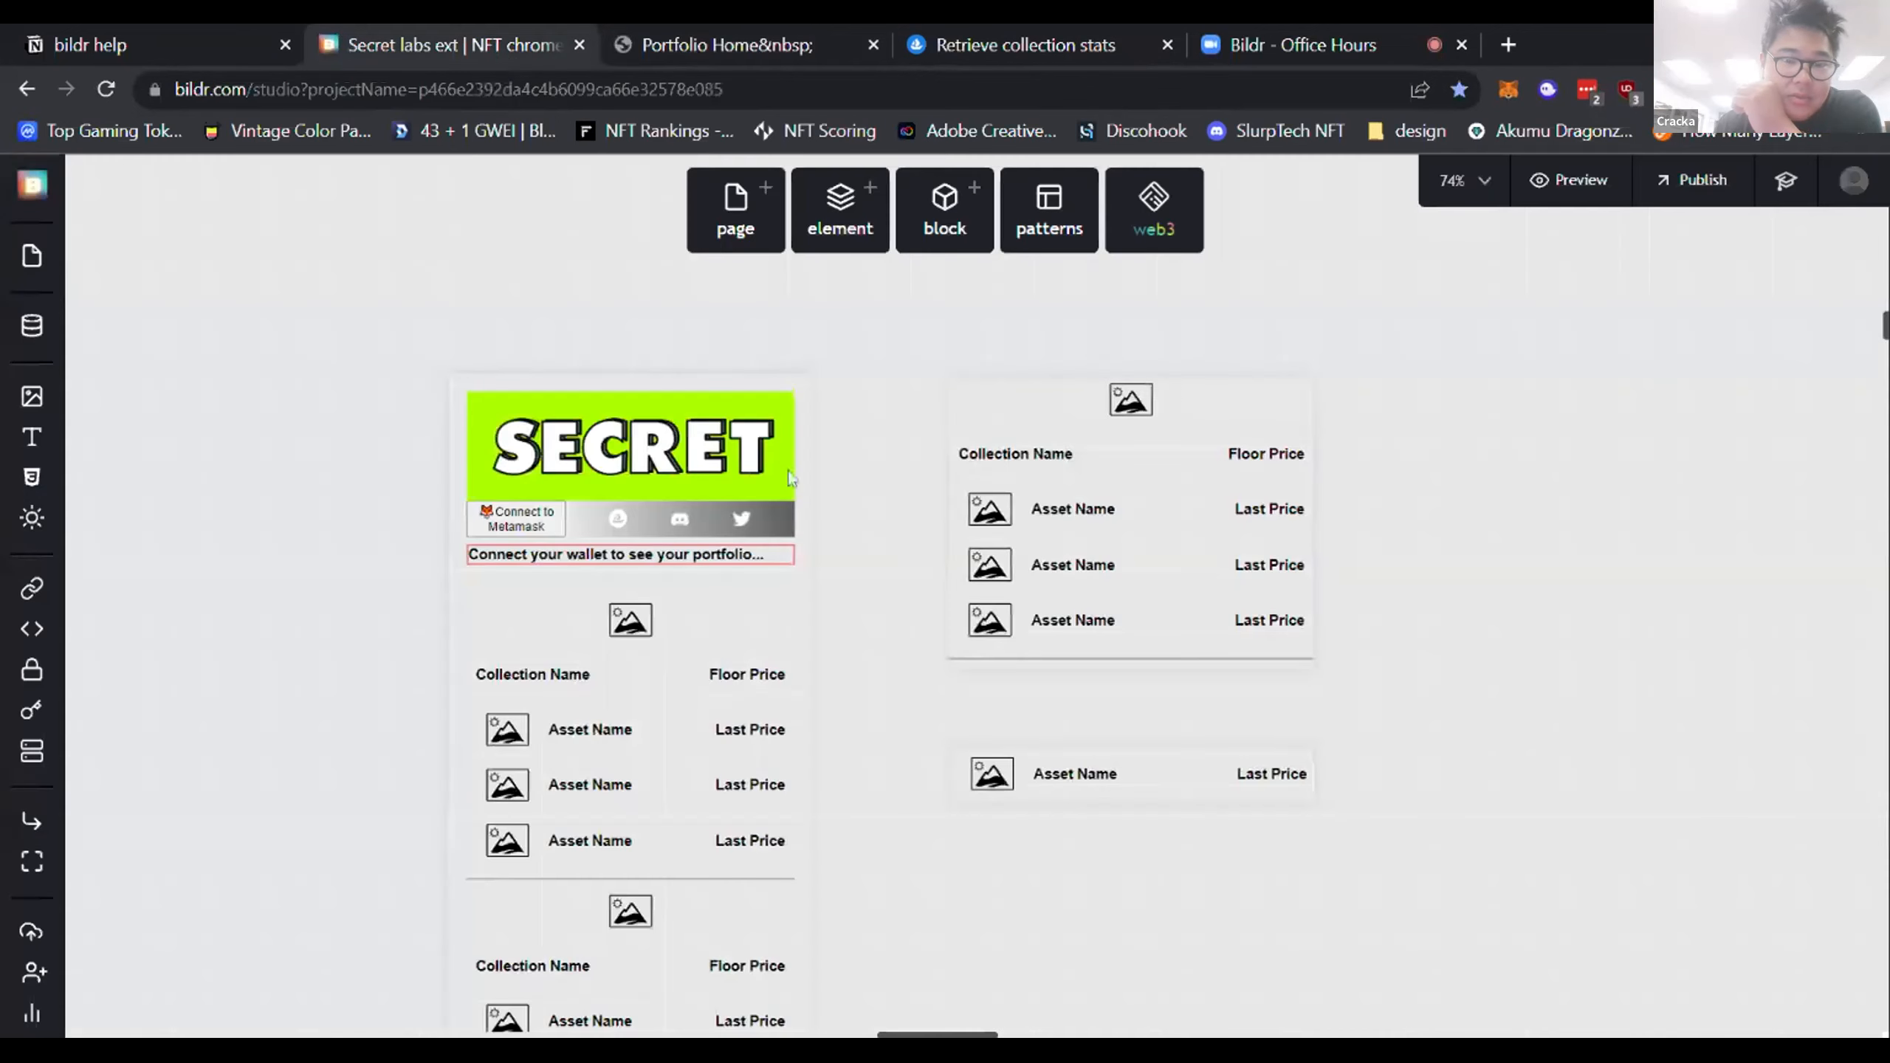
Step: Inspect Collection Row's Page Load and Page Binding flows, including the API Call and the Floor Price set value action
left_click(1155, 477)
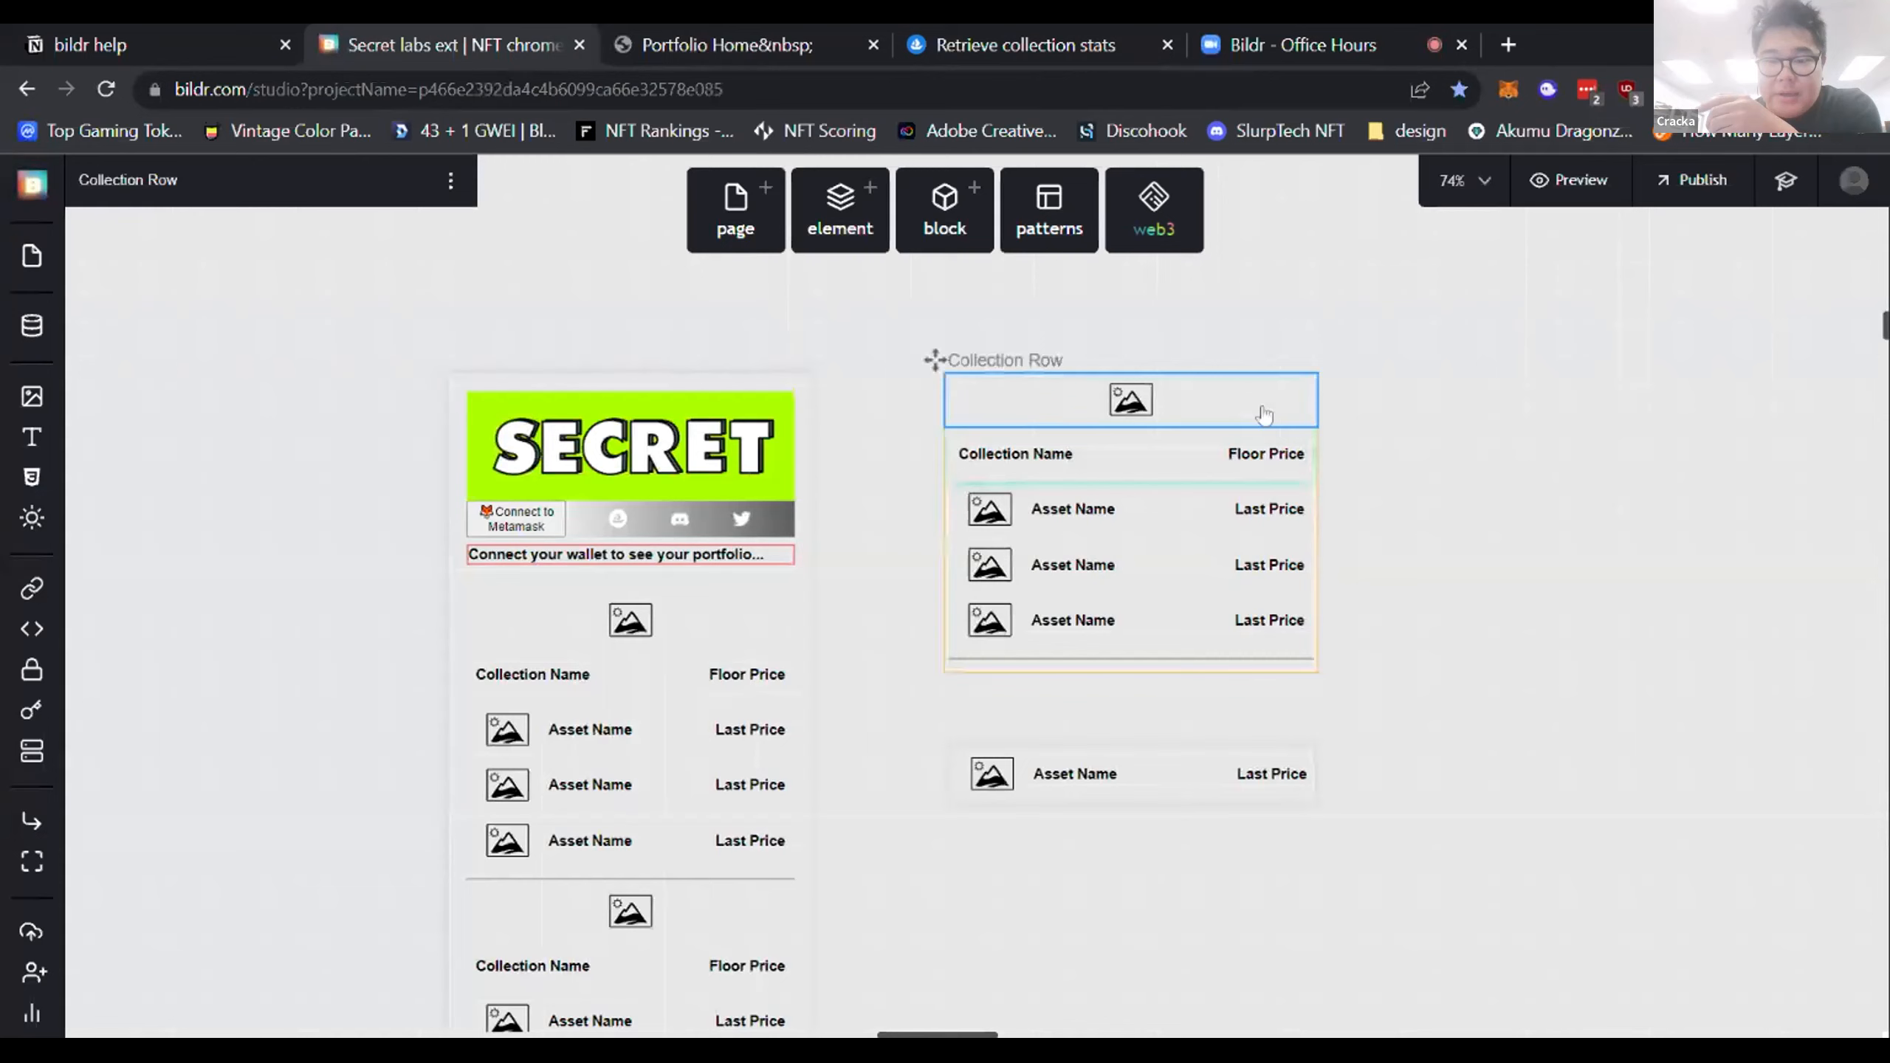
left_click(1154, 478)
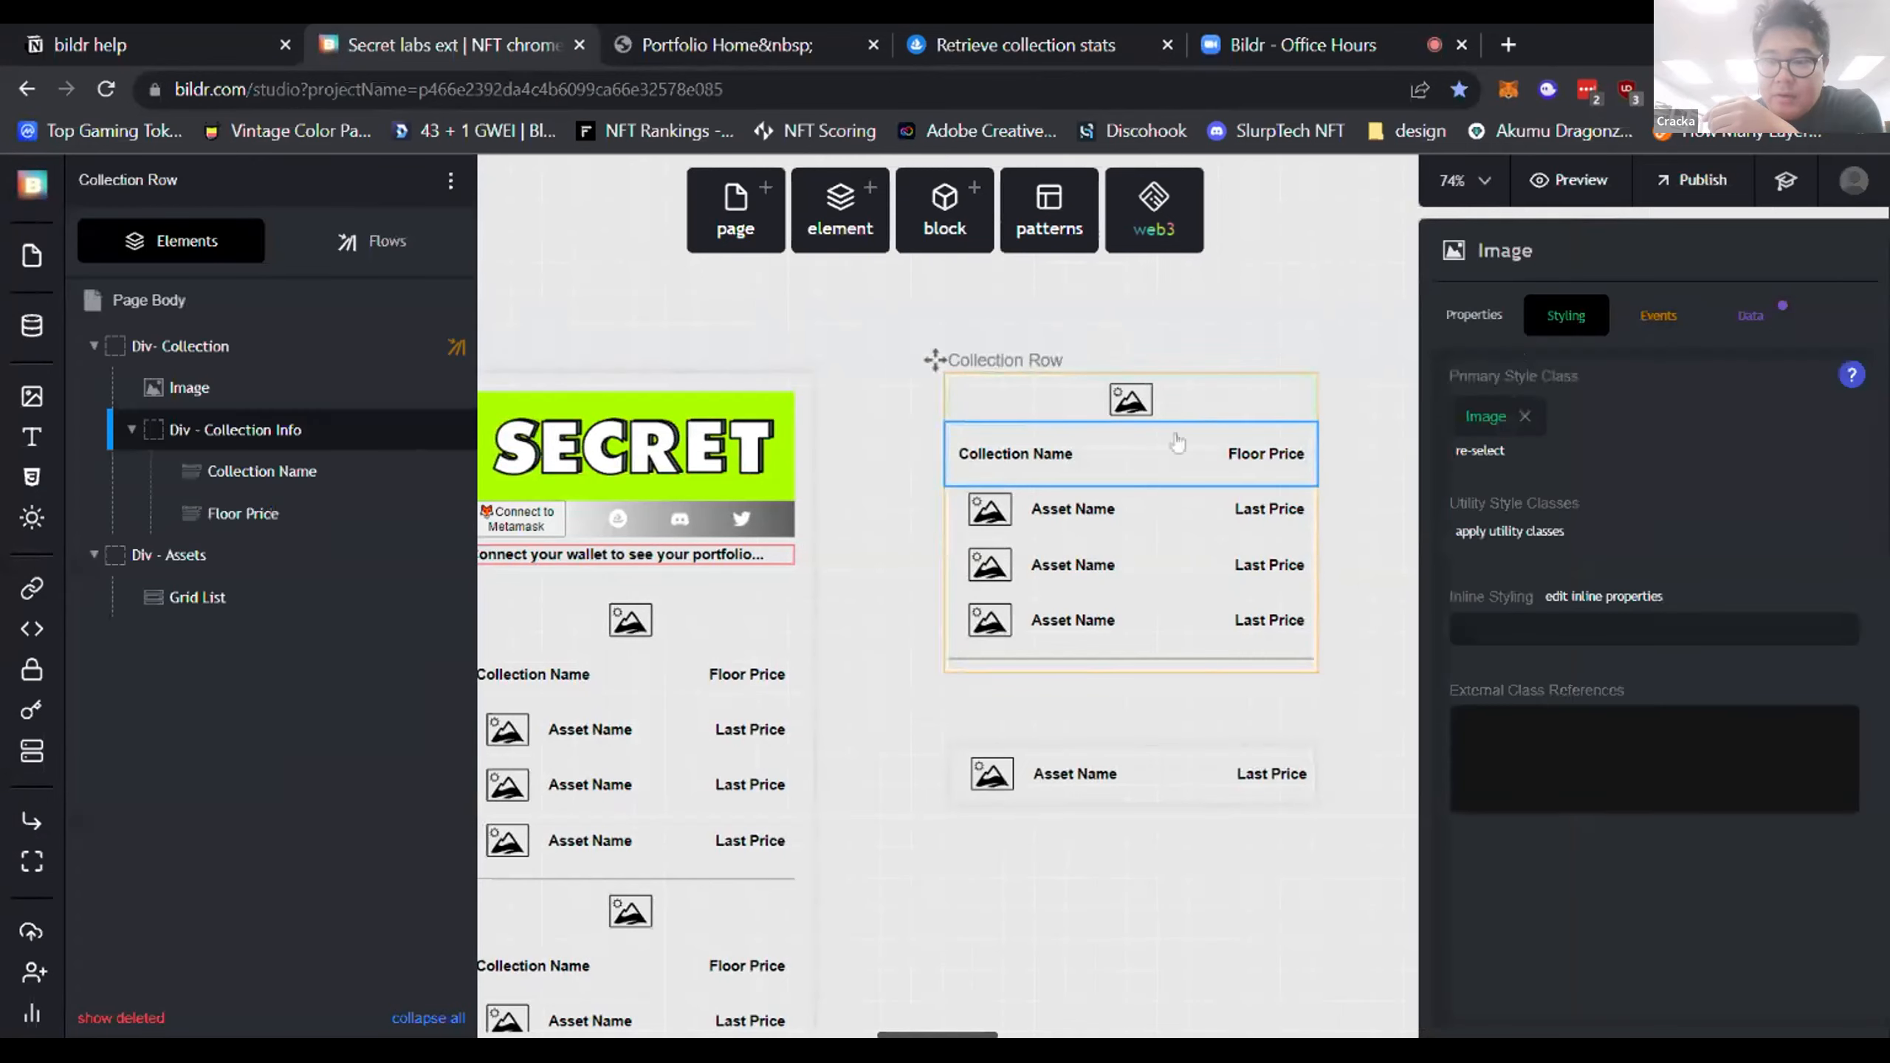
left_click(436, 242)
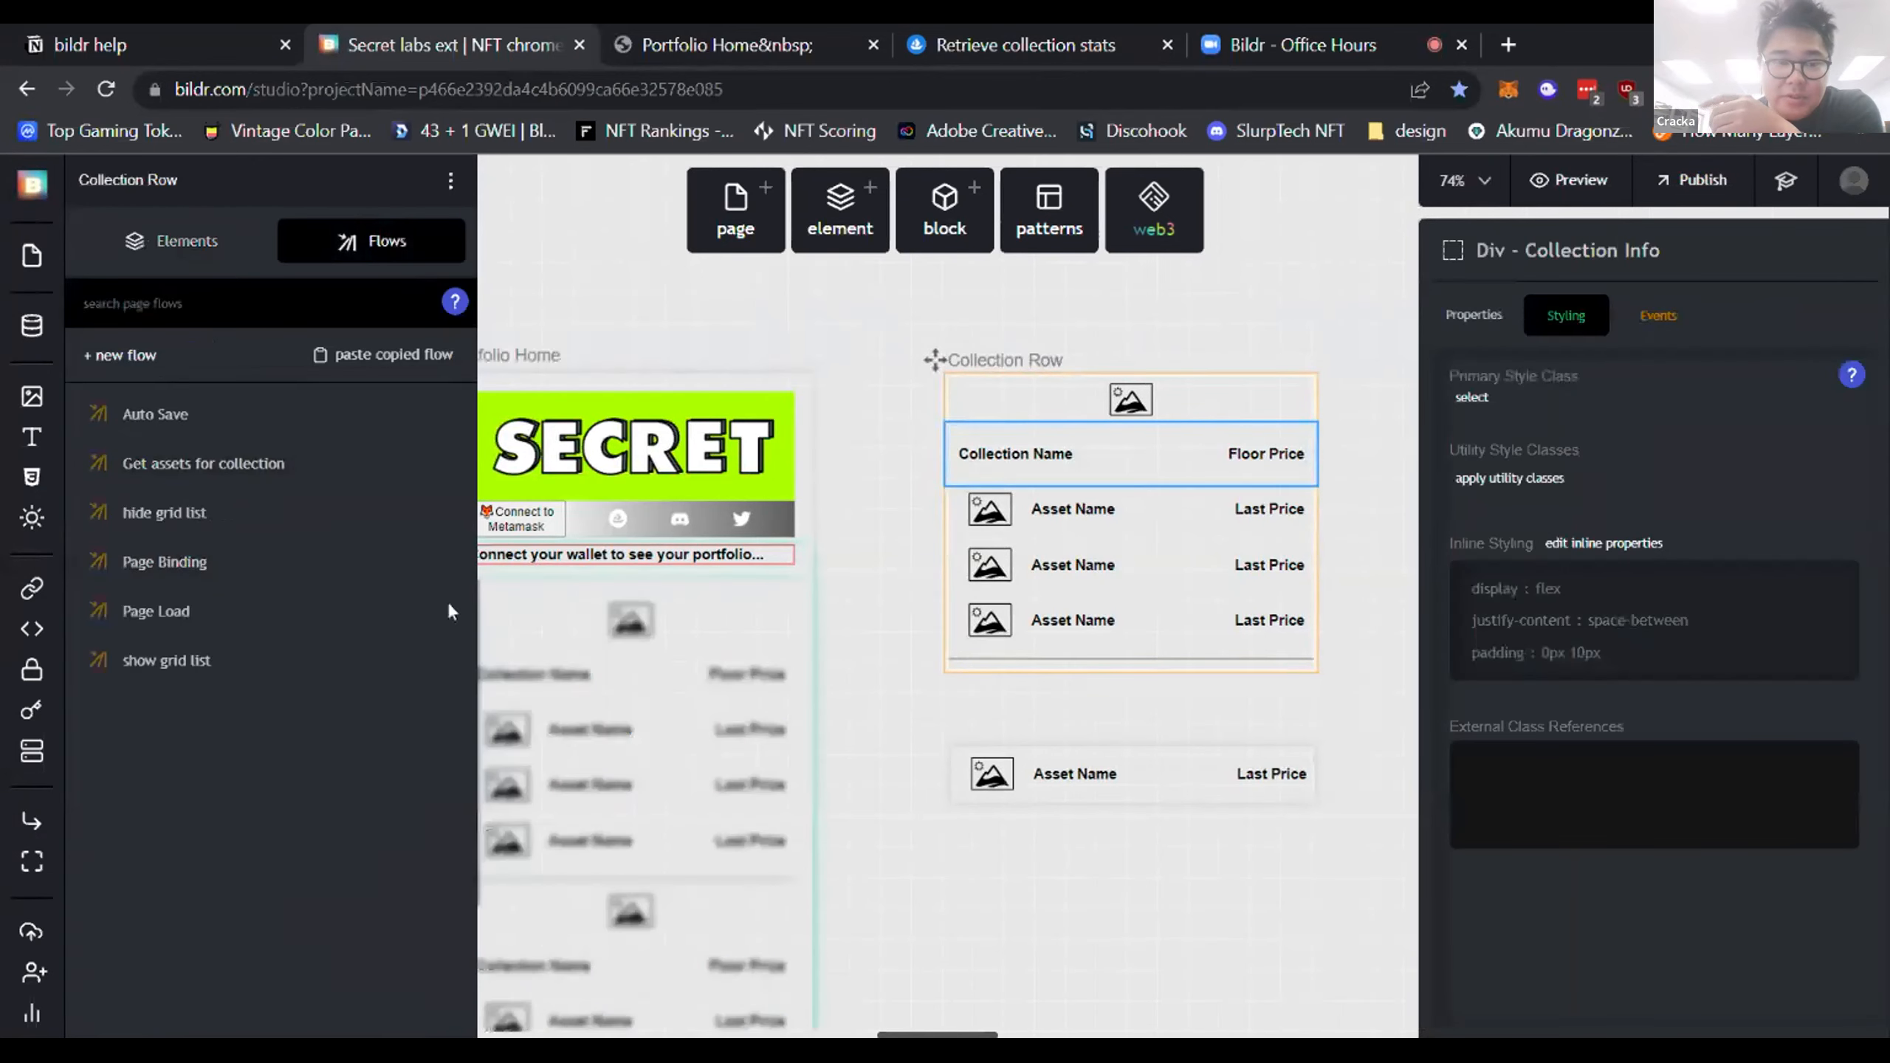
left_click(272, 609)
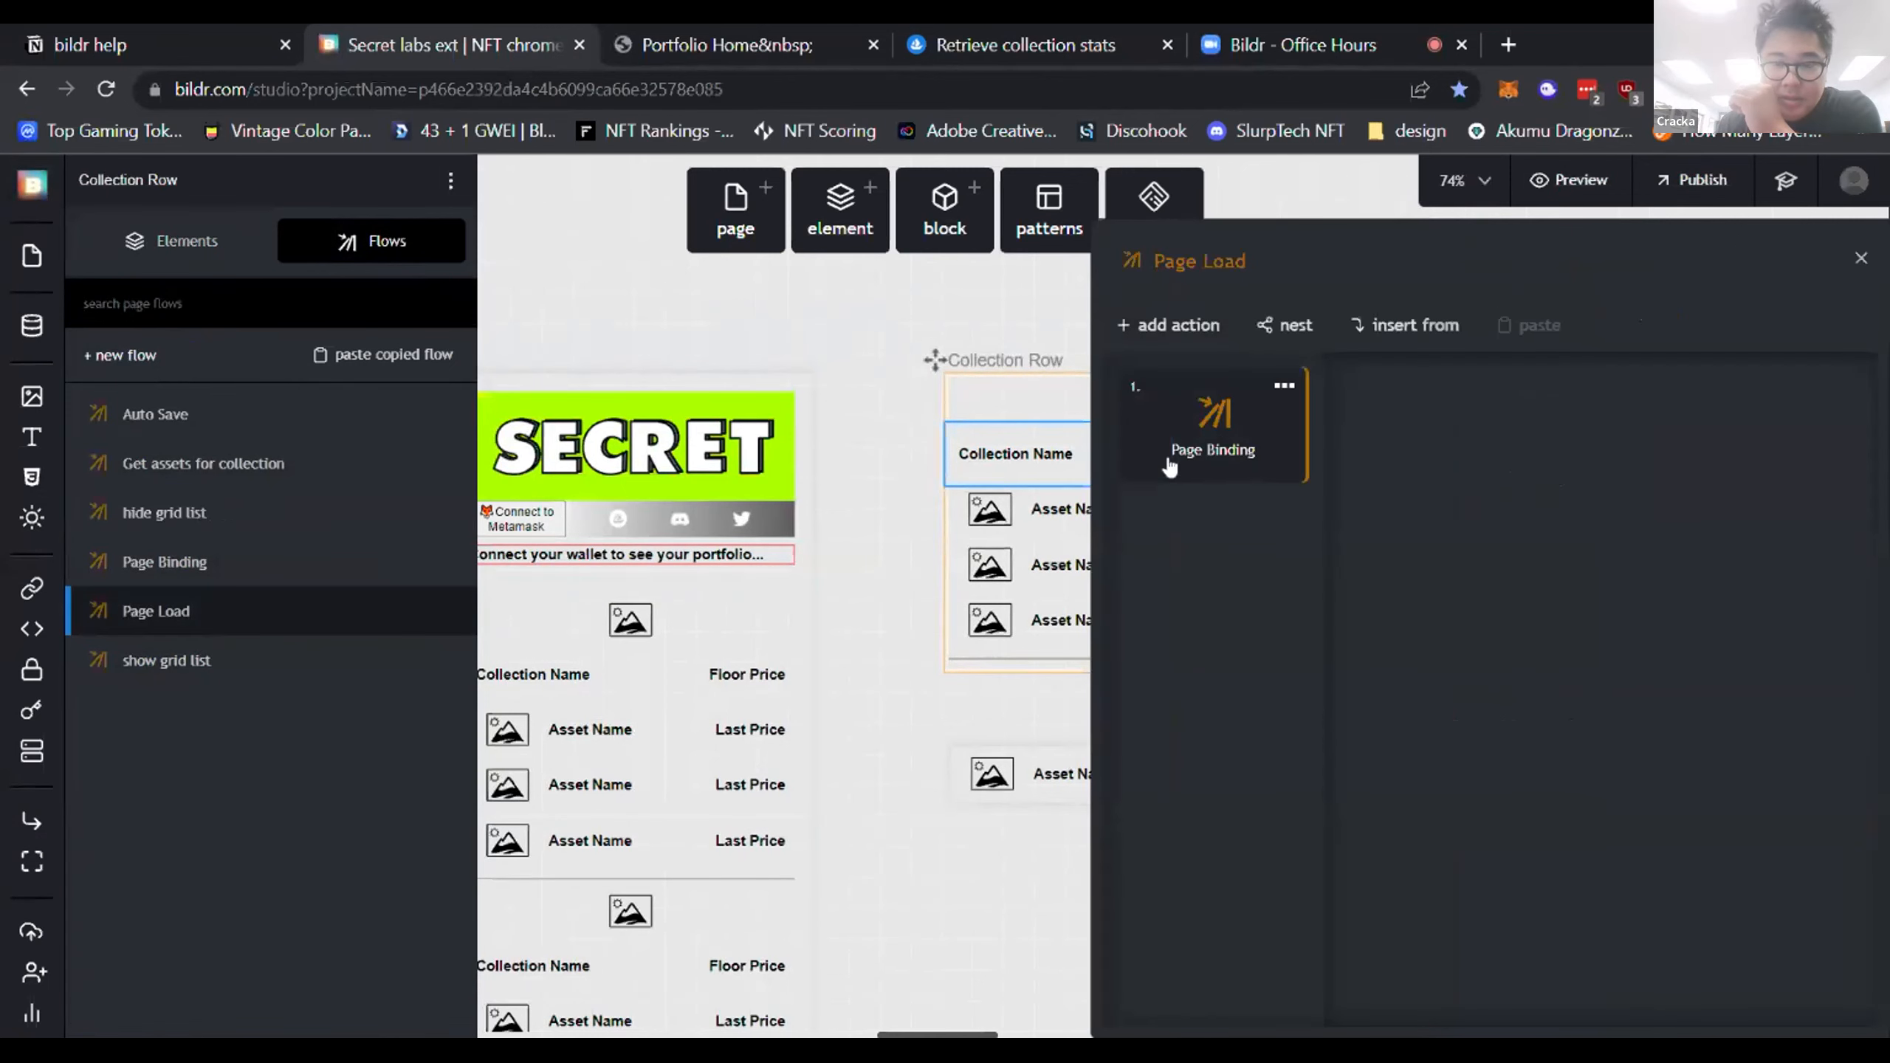
left_click(208, 567)
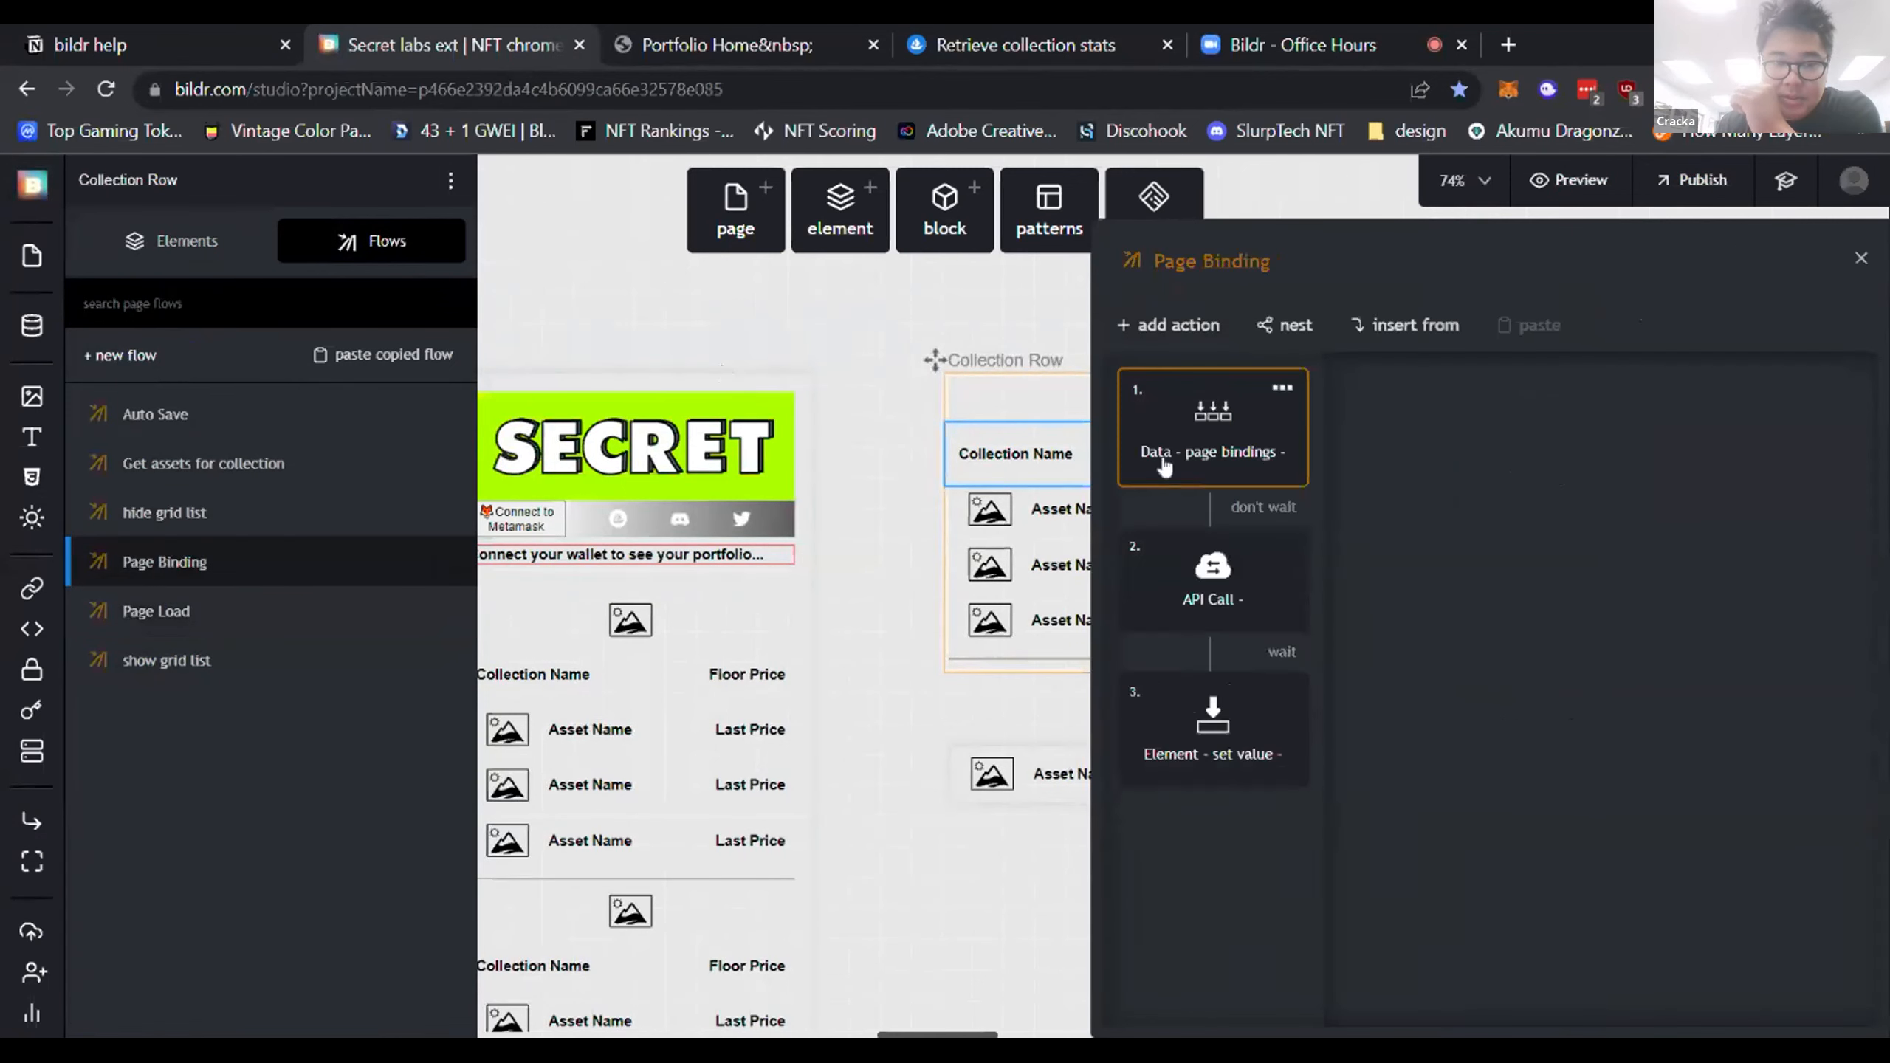
left_click(1224, 577)
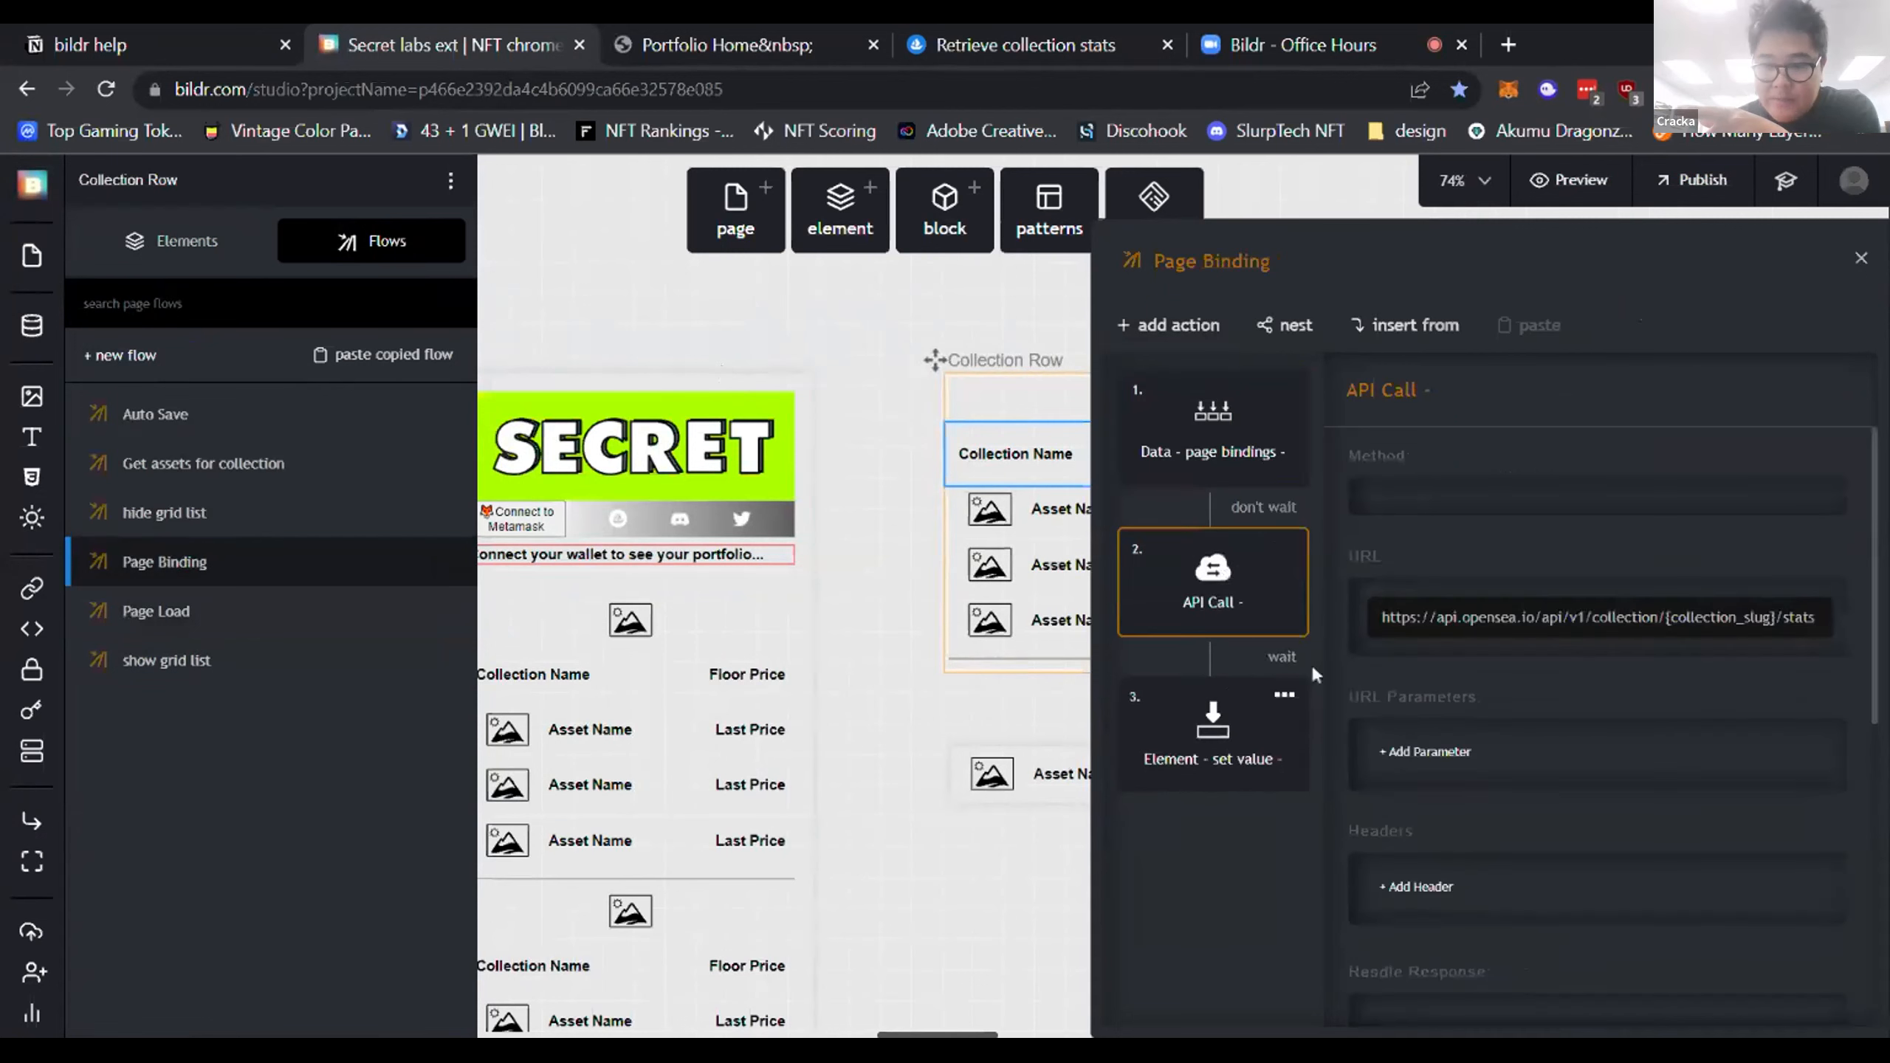
left_click(1218, 740)
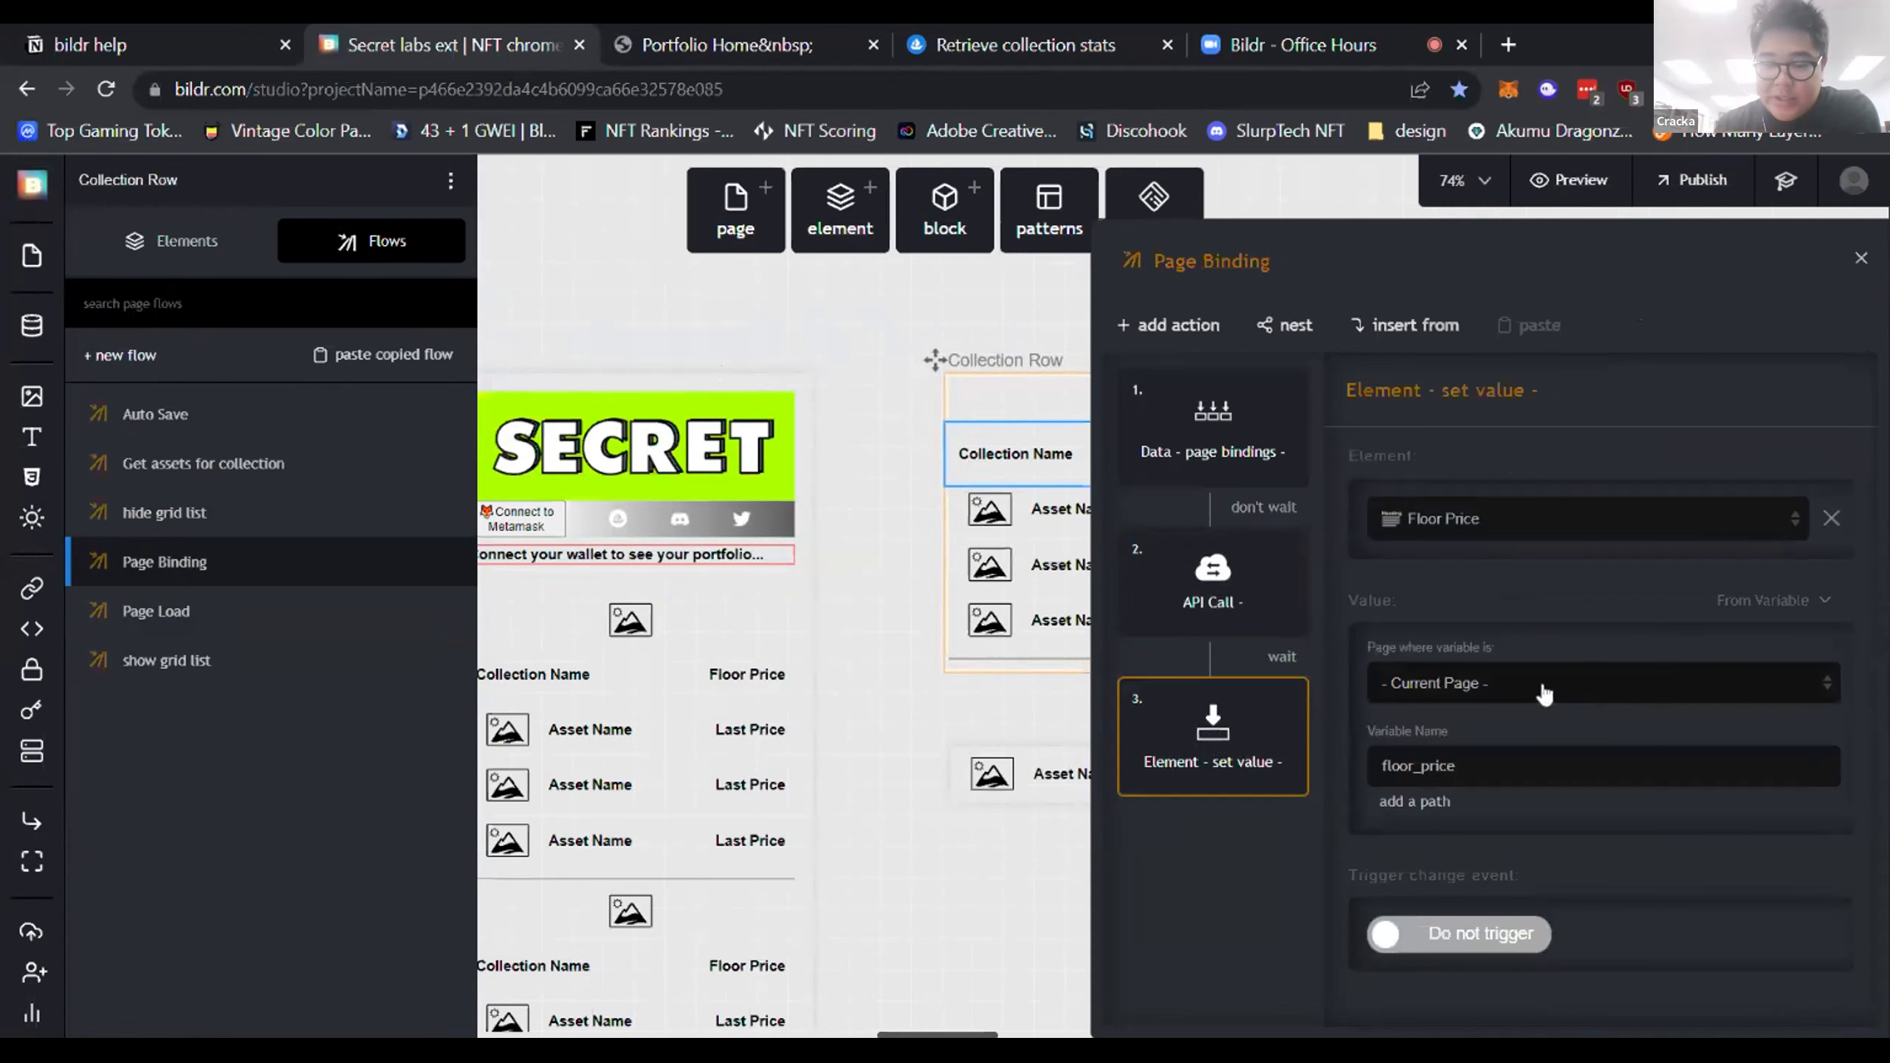
Step: Check the data binding of the banner image on the Collection Row page
left_click_drag(884, 476, 610, 475)
left_click(991, 418)
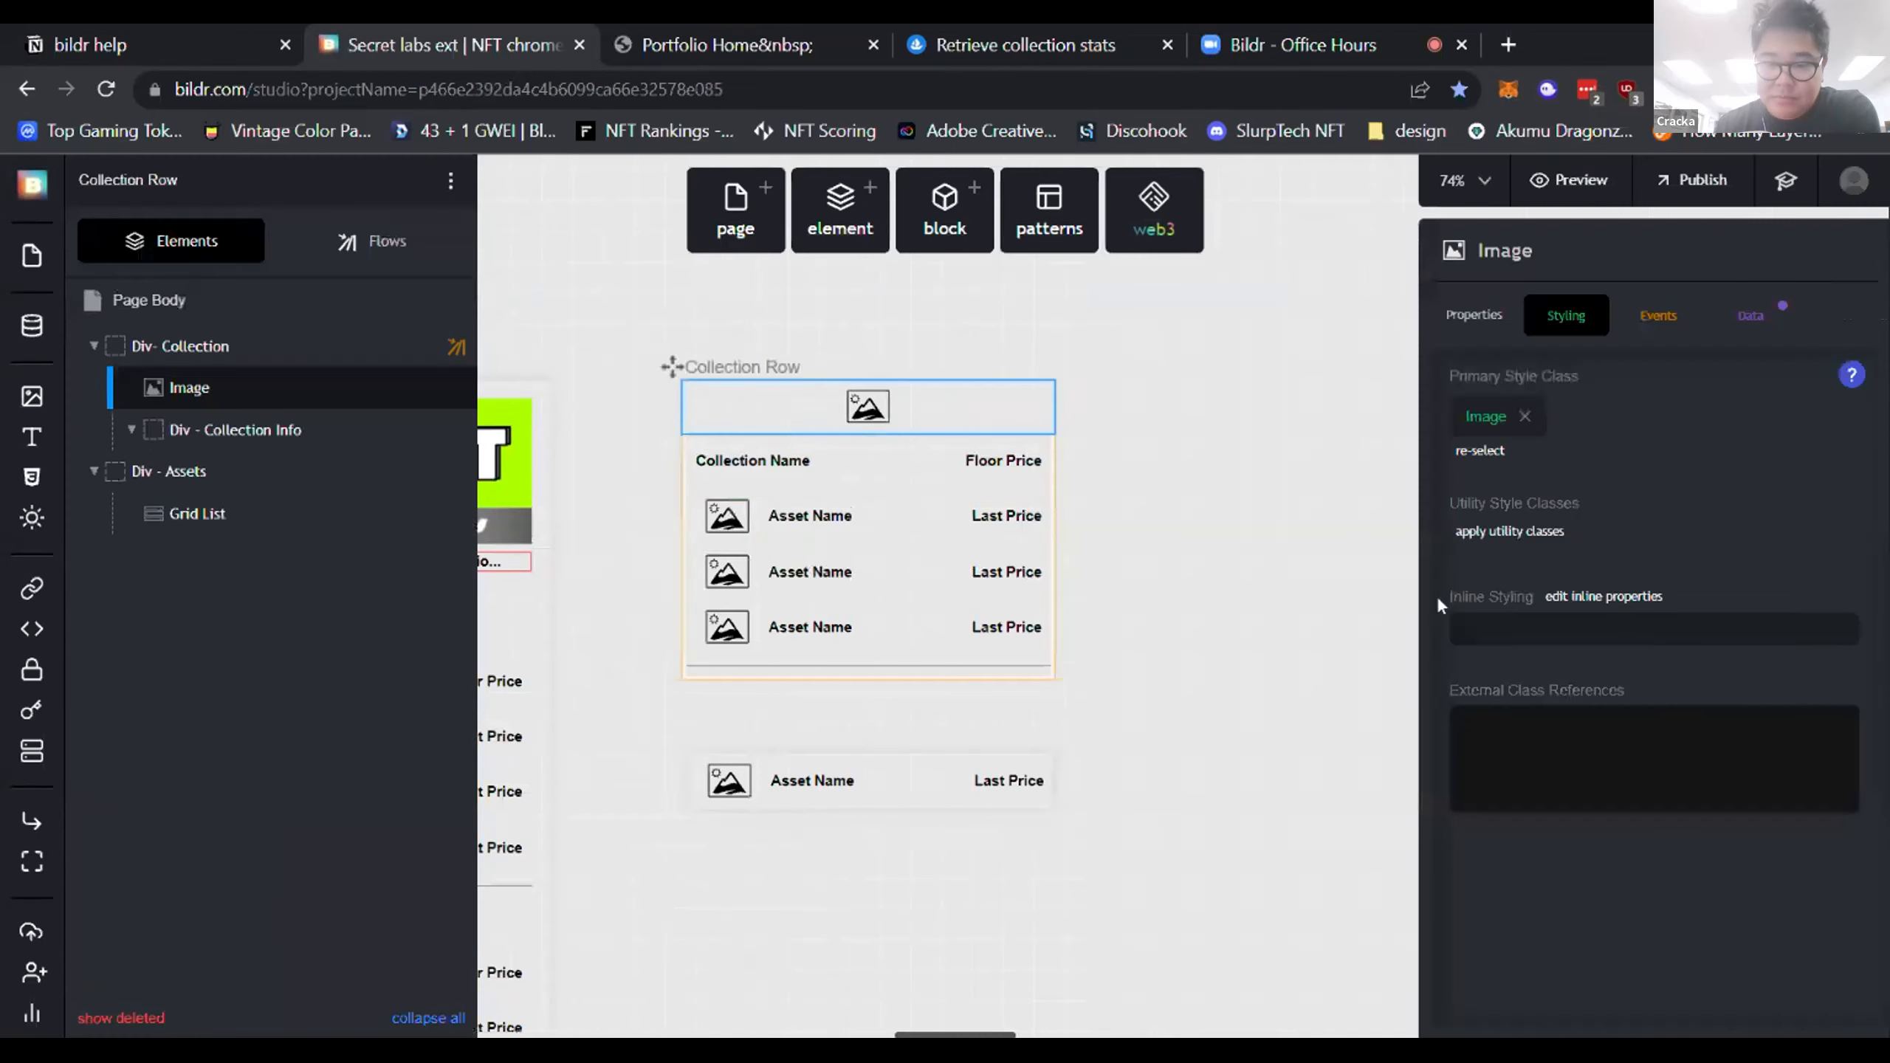
left_click(1750, 316)
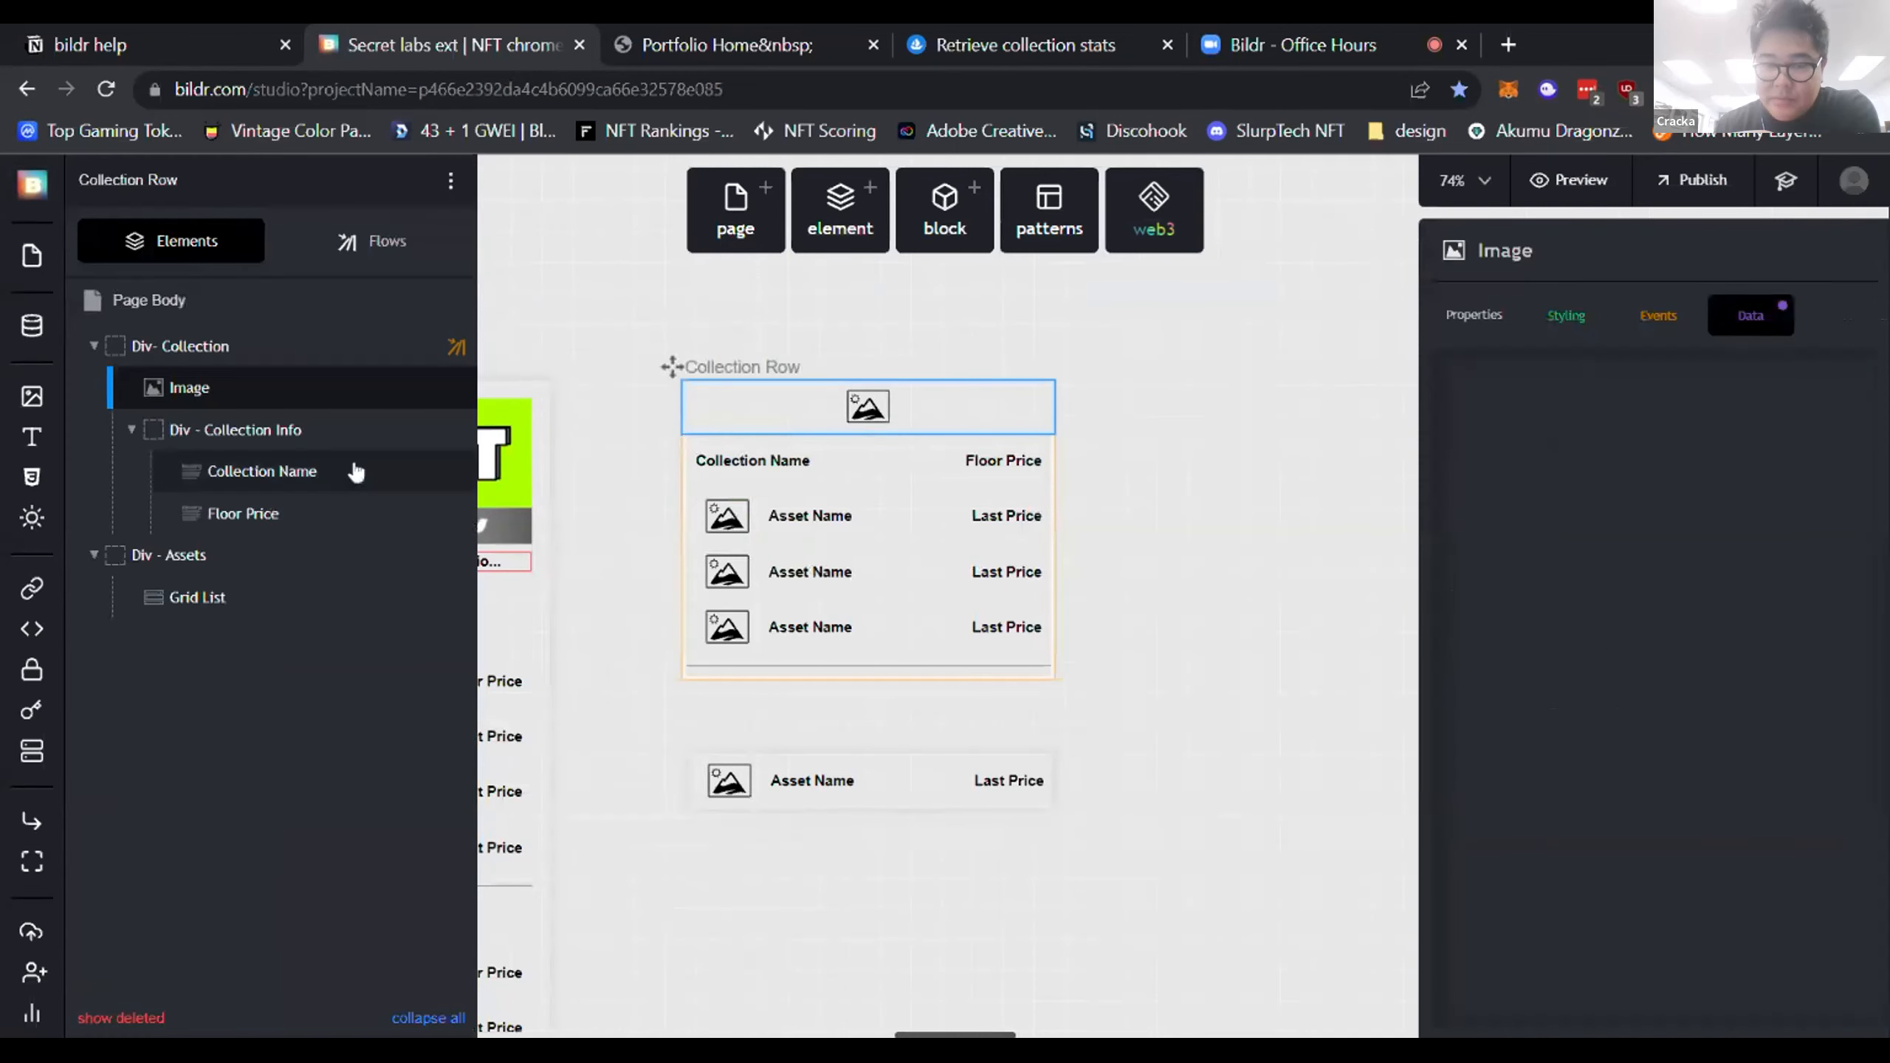
Step: Examine the URL and the collection_slug parameter of the API Call in Collection Row's Page Binding flow
left_click(383, 240)
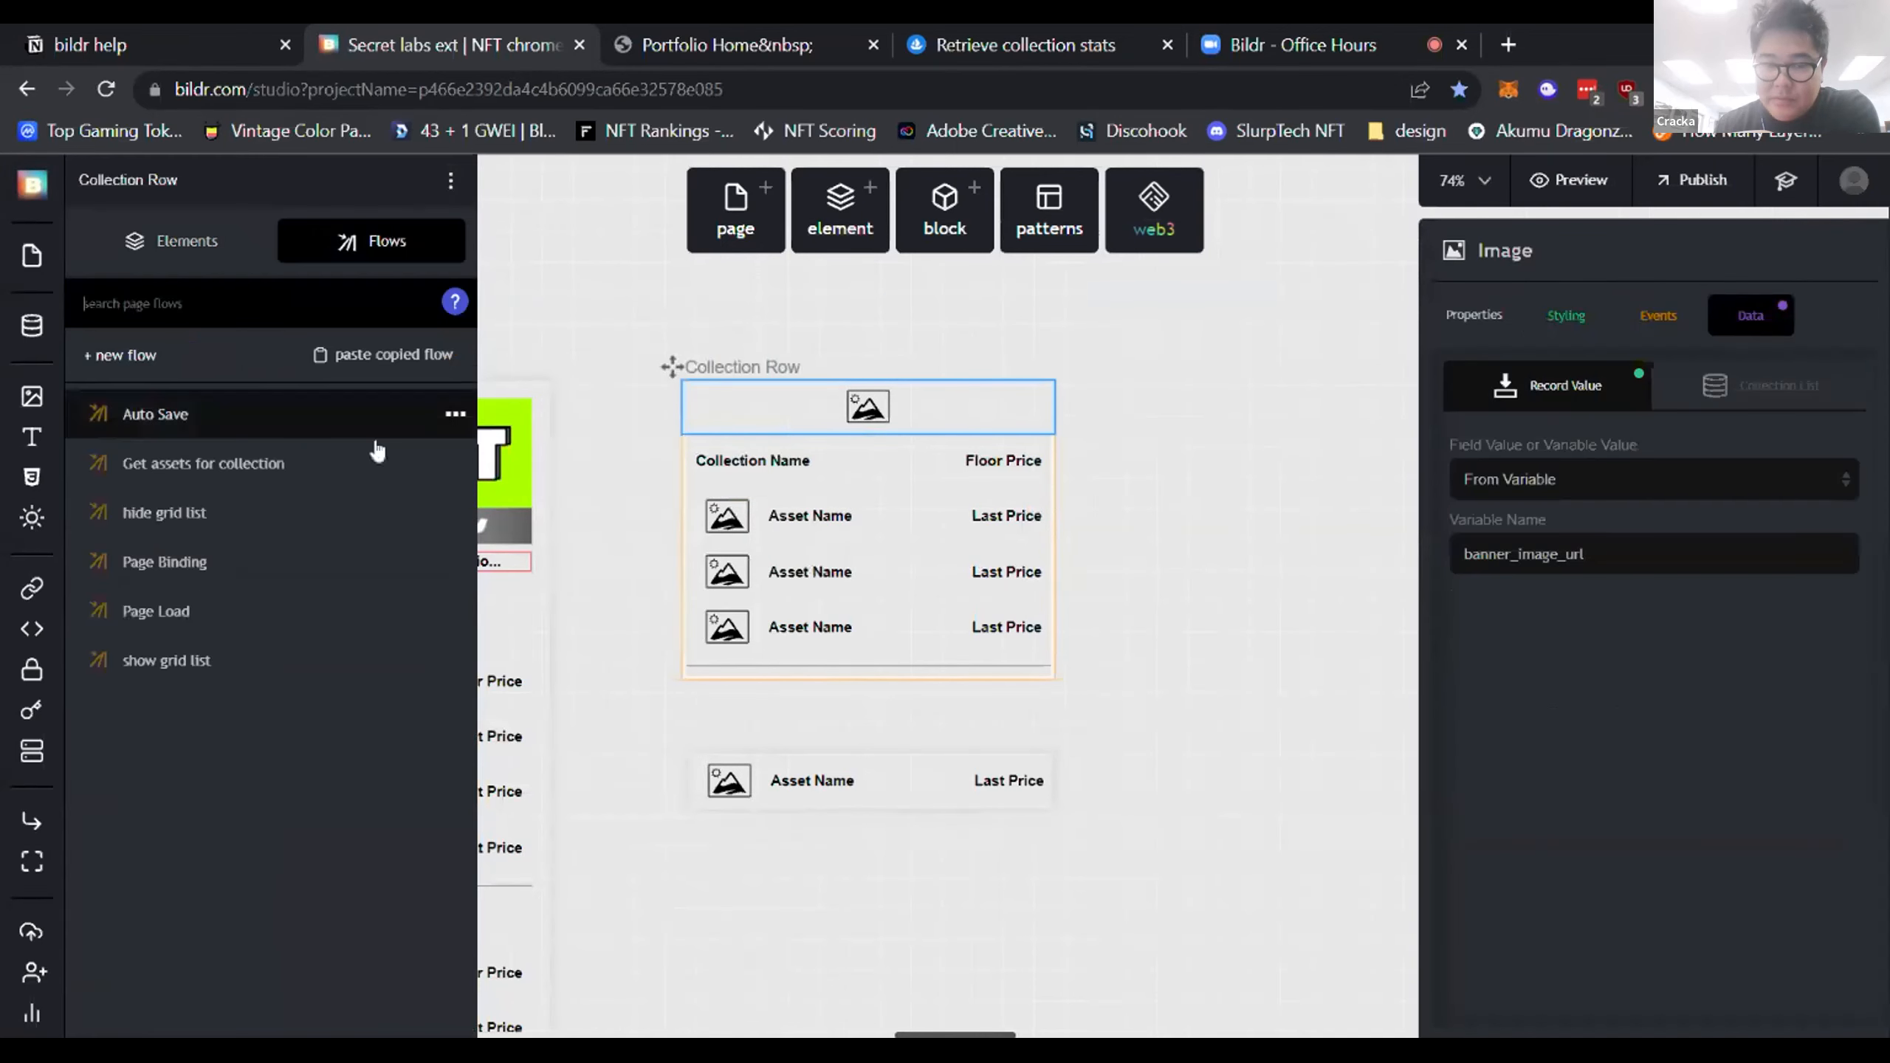
left_click(195, 560)
left_click(1152, 621)
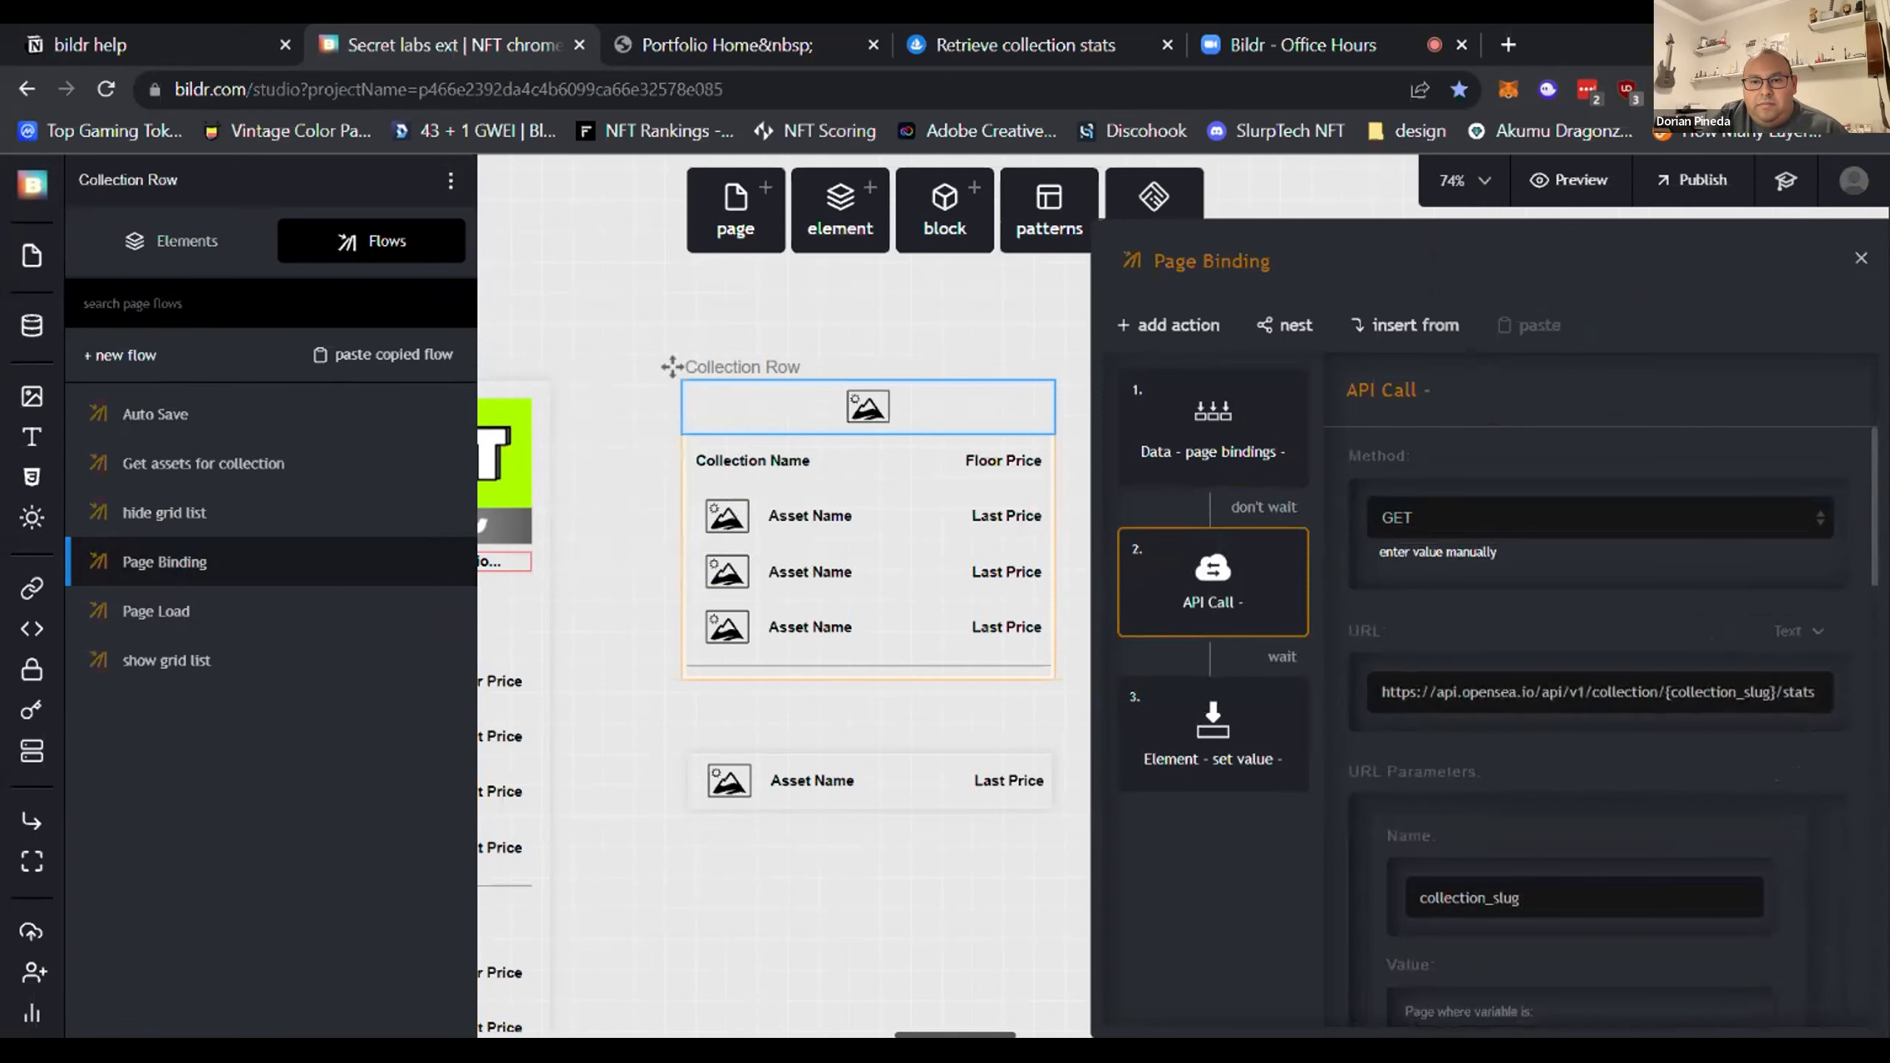
scroll(1628, 736, "down", 3)
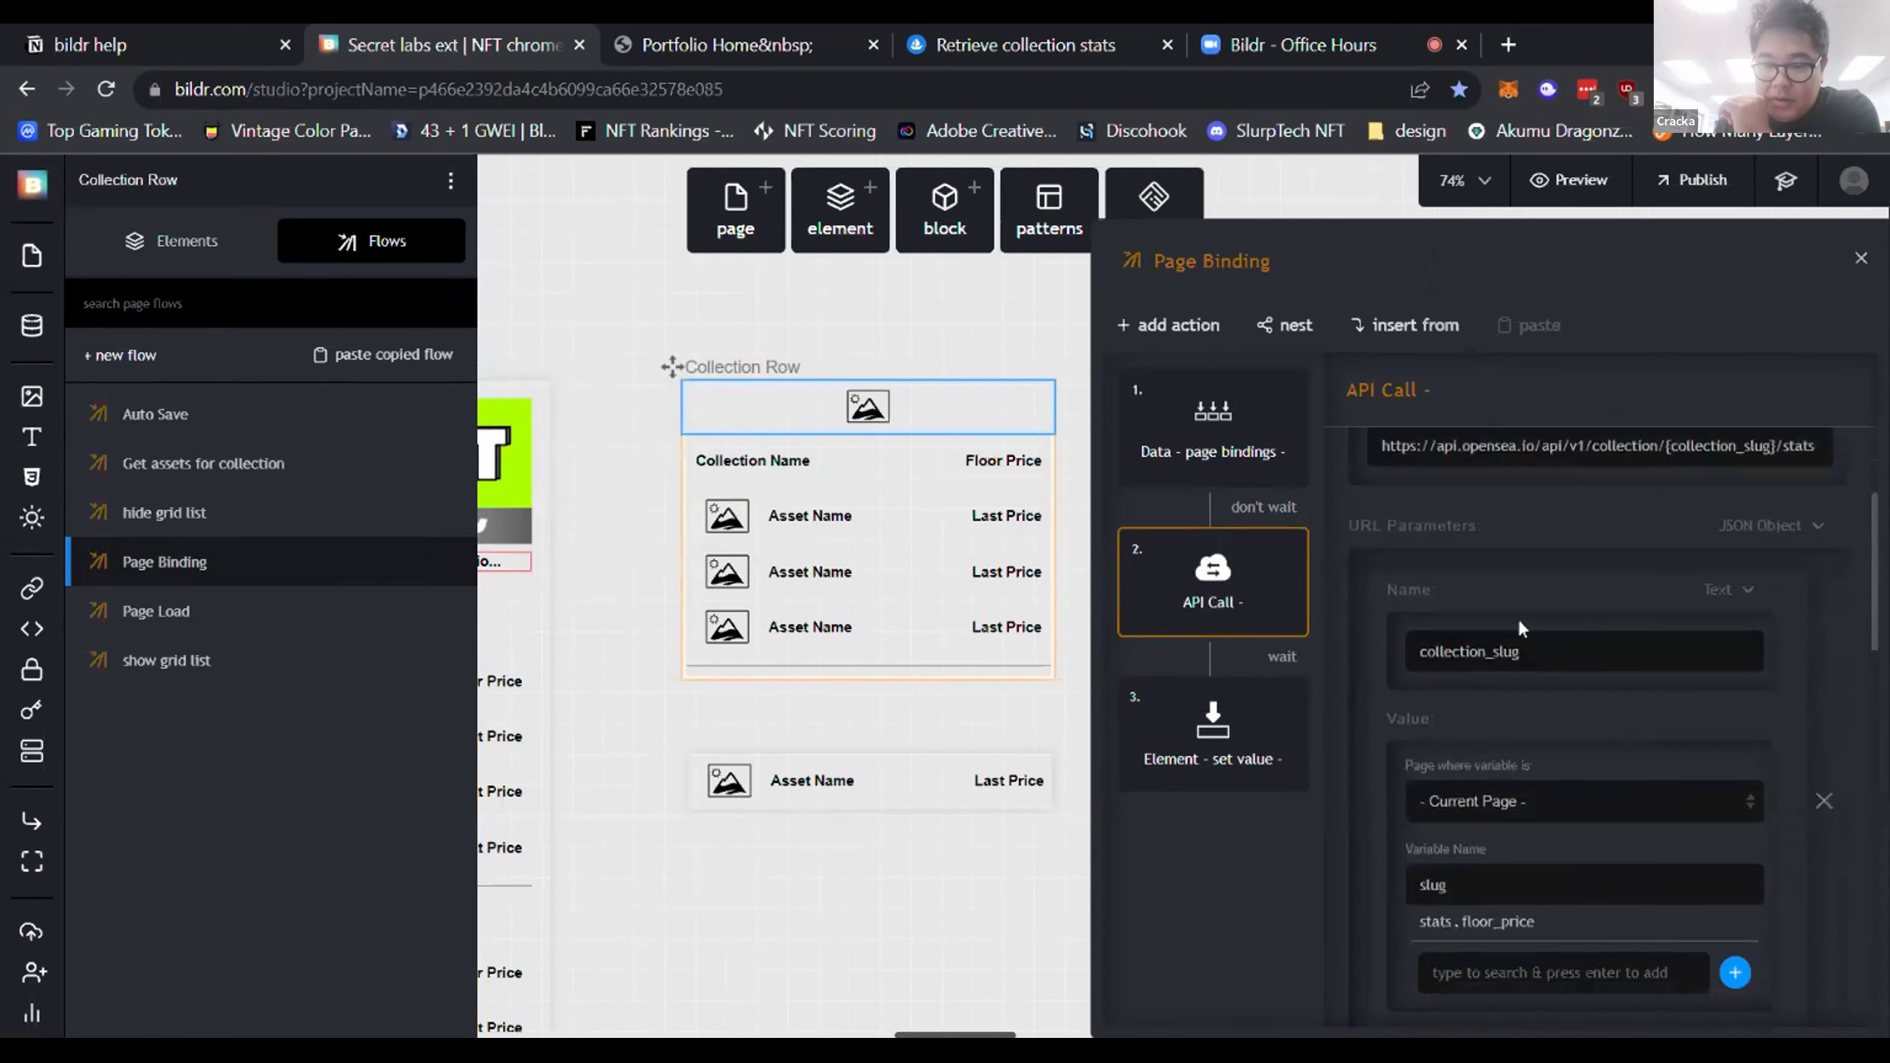
Step: Remove "{collection_slug}/stats" from the end of the API Call URL in Collection Row's Page Binding flow
mouse_move(586, 408)
left_mouse_down()
mouse_move(640, 387)
mouse_move(580, 436)
left_mouse_up()
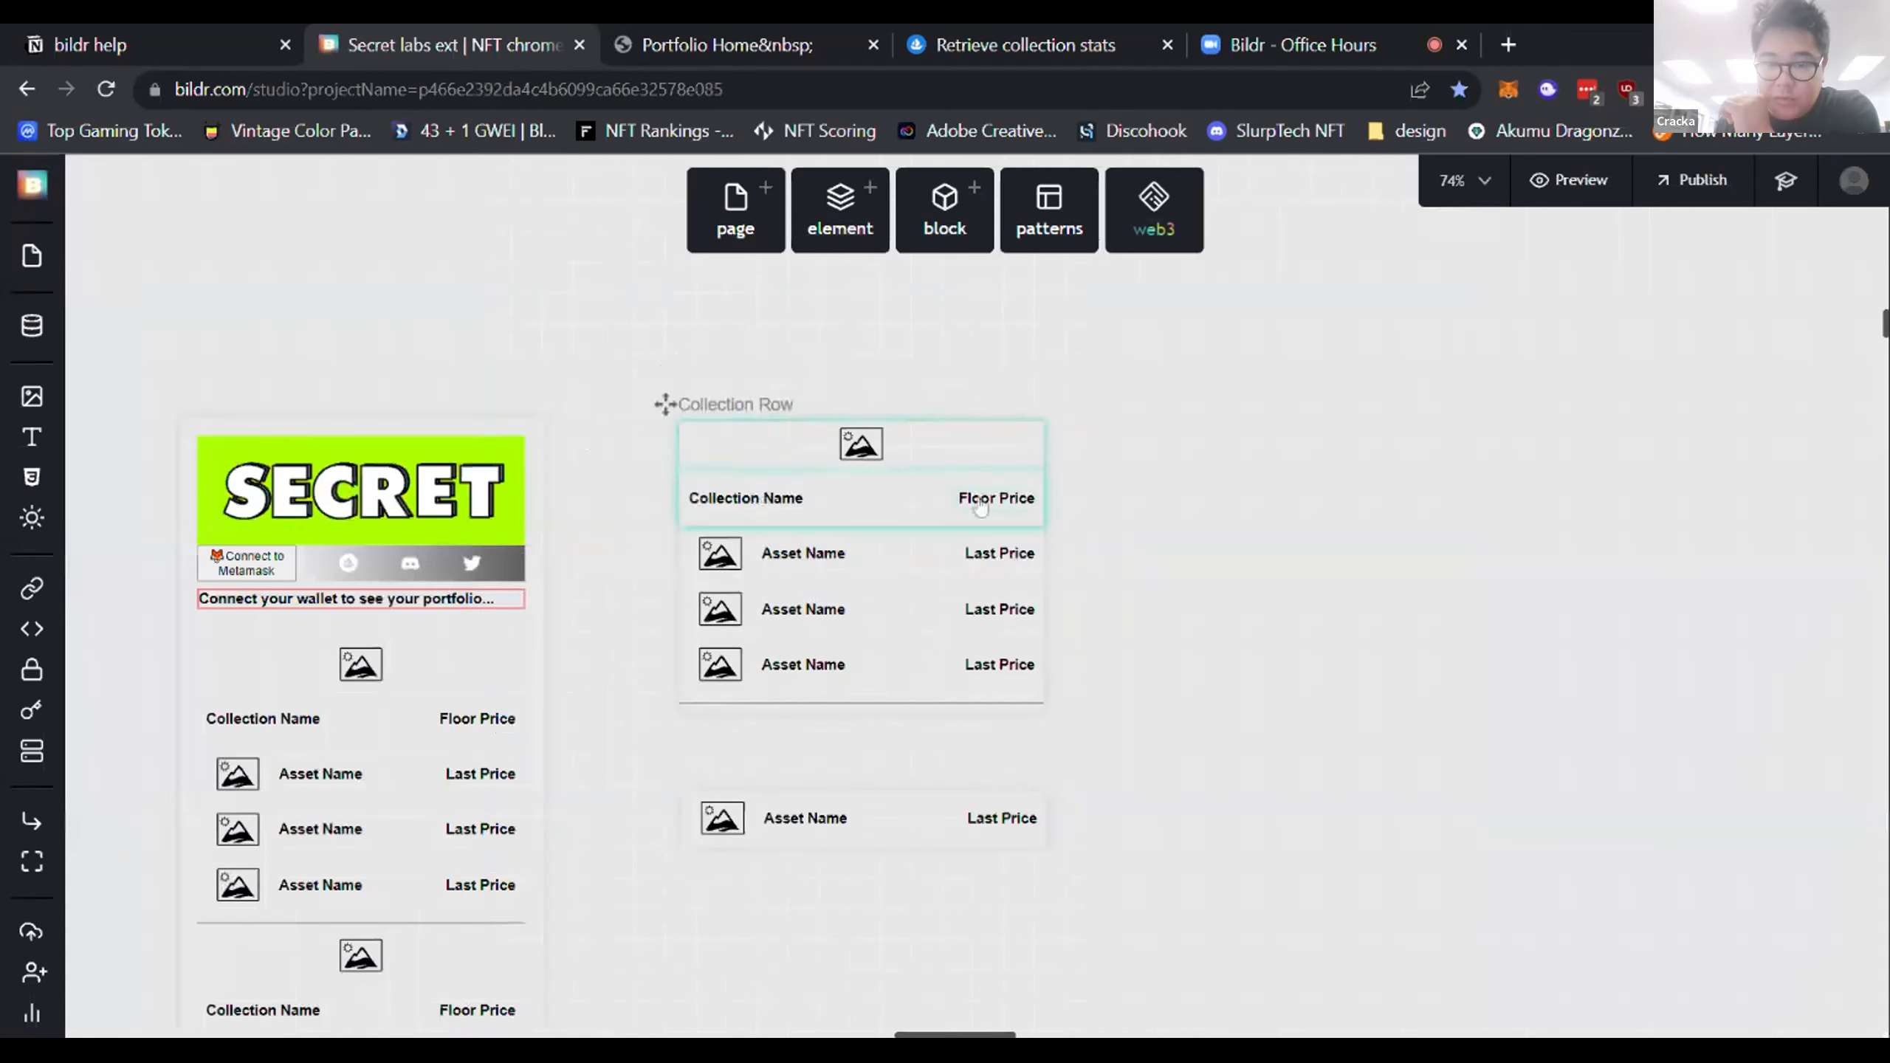
left_click(960, 444)
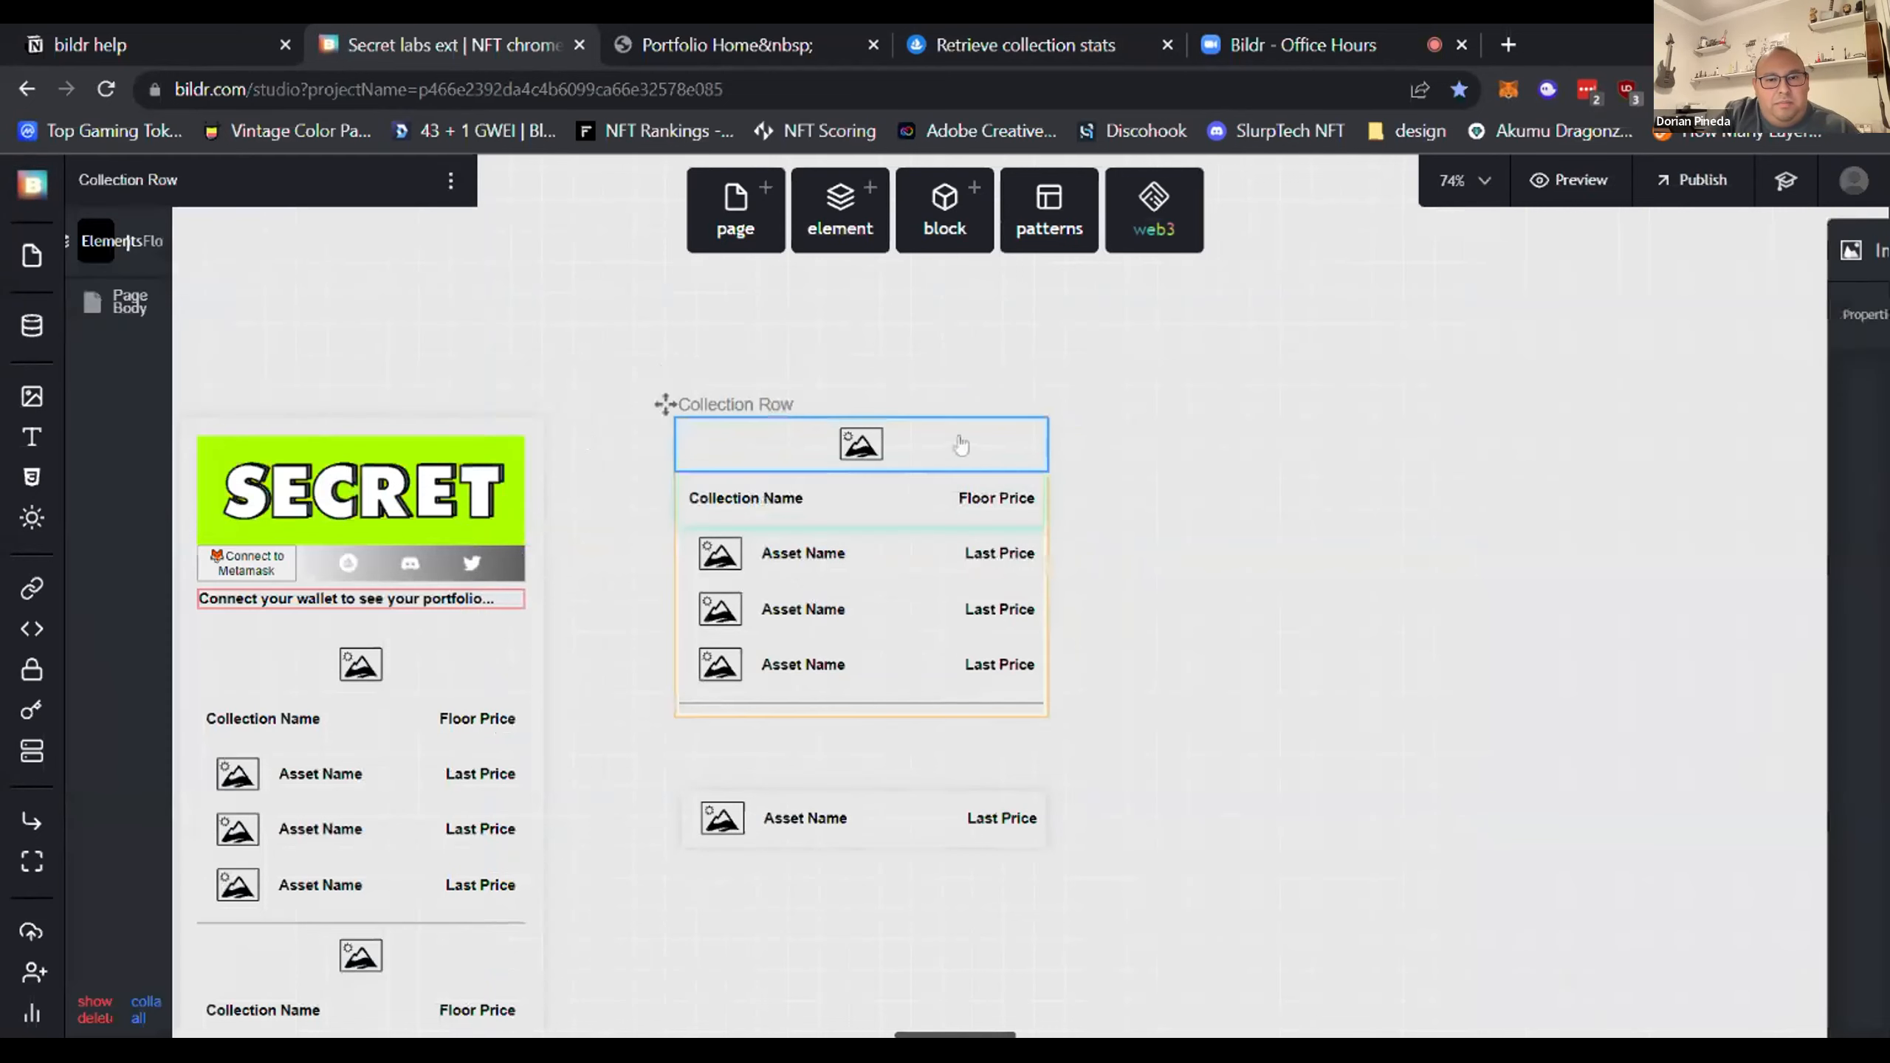
left_click(372, 241)
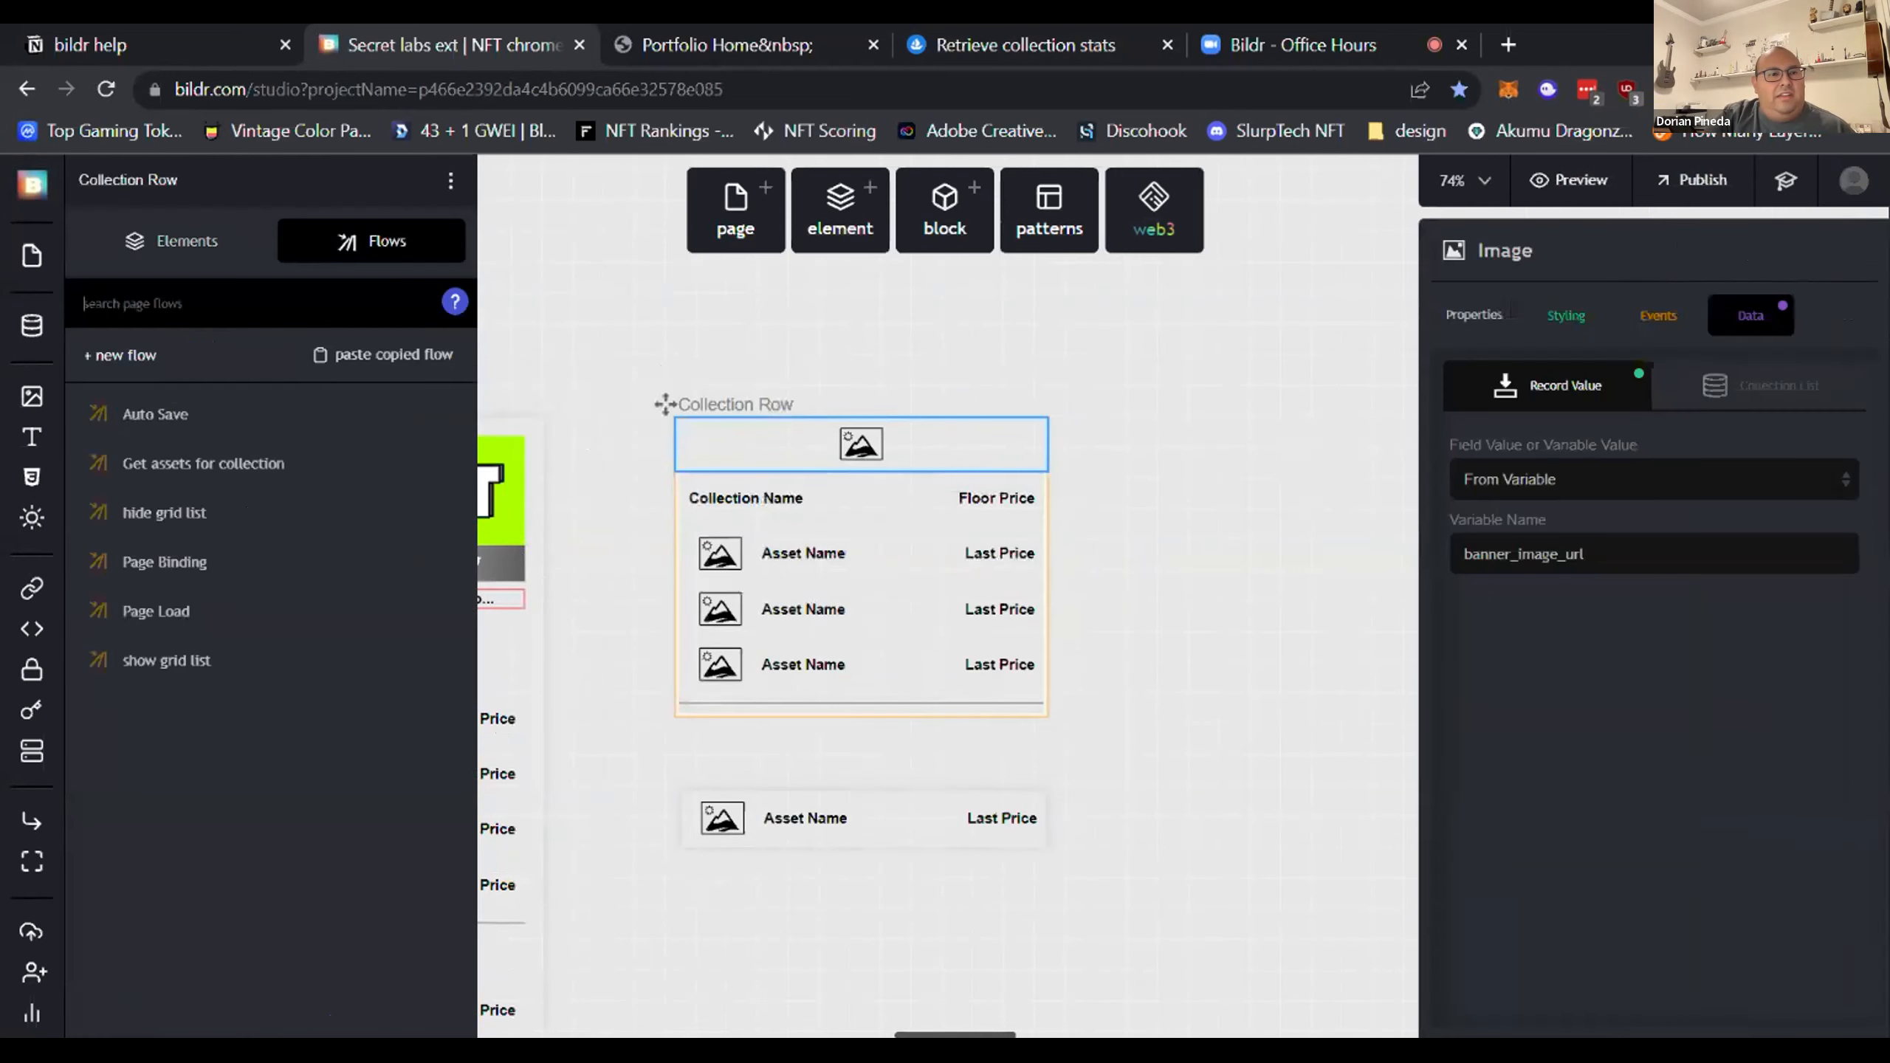
left_click(250, 563)
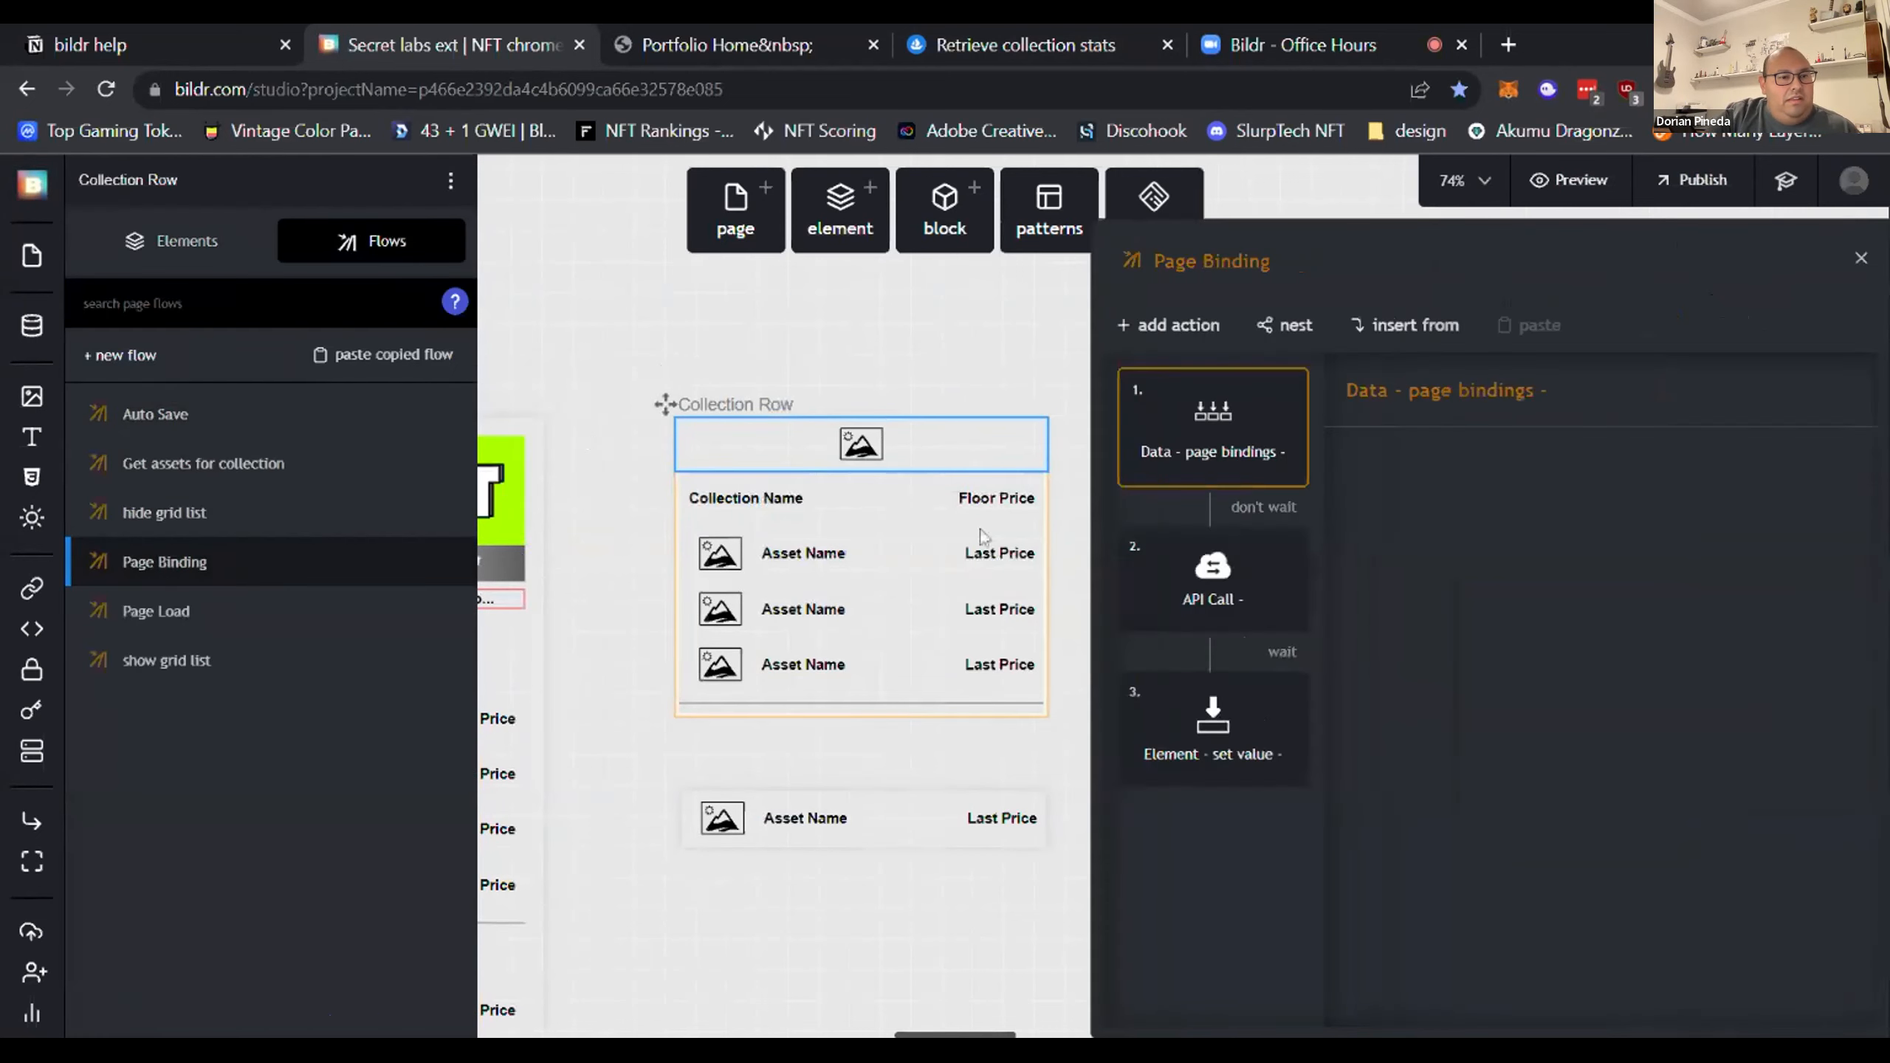
left_click(1209, 593)
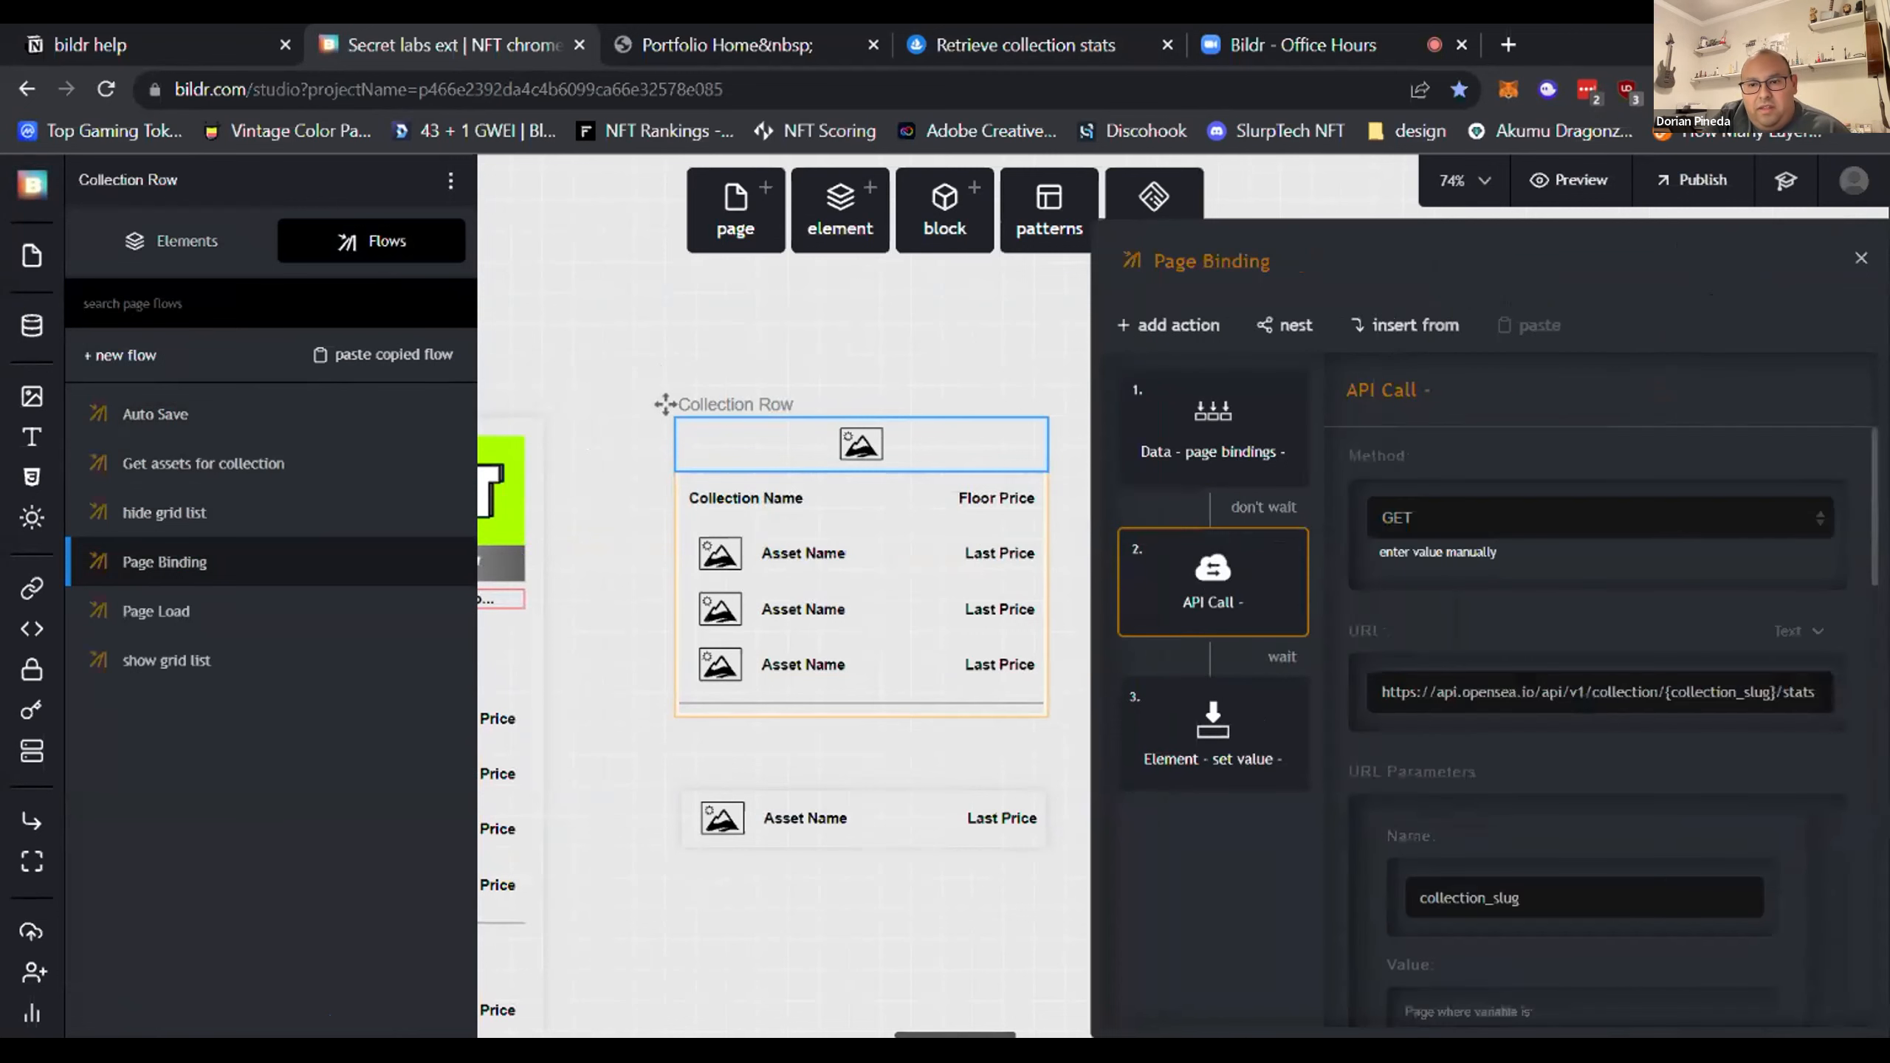
scroll(1818, 741, "down", 2)
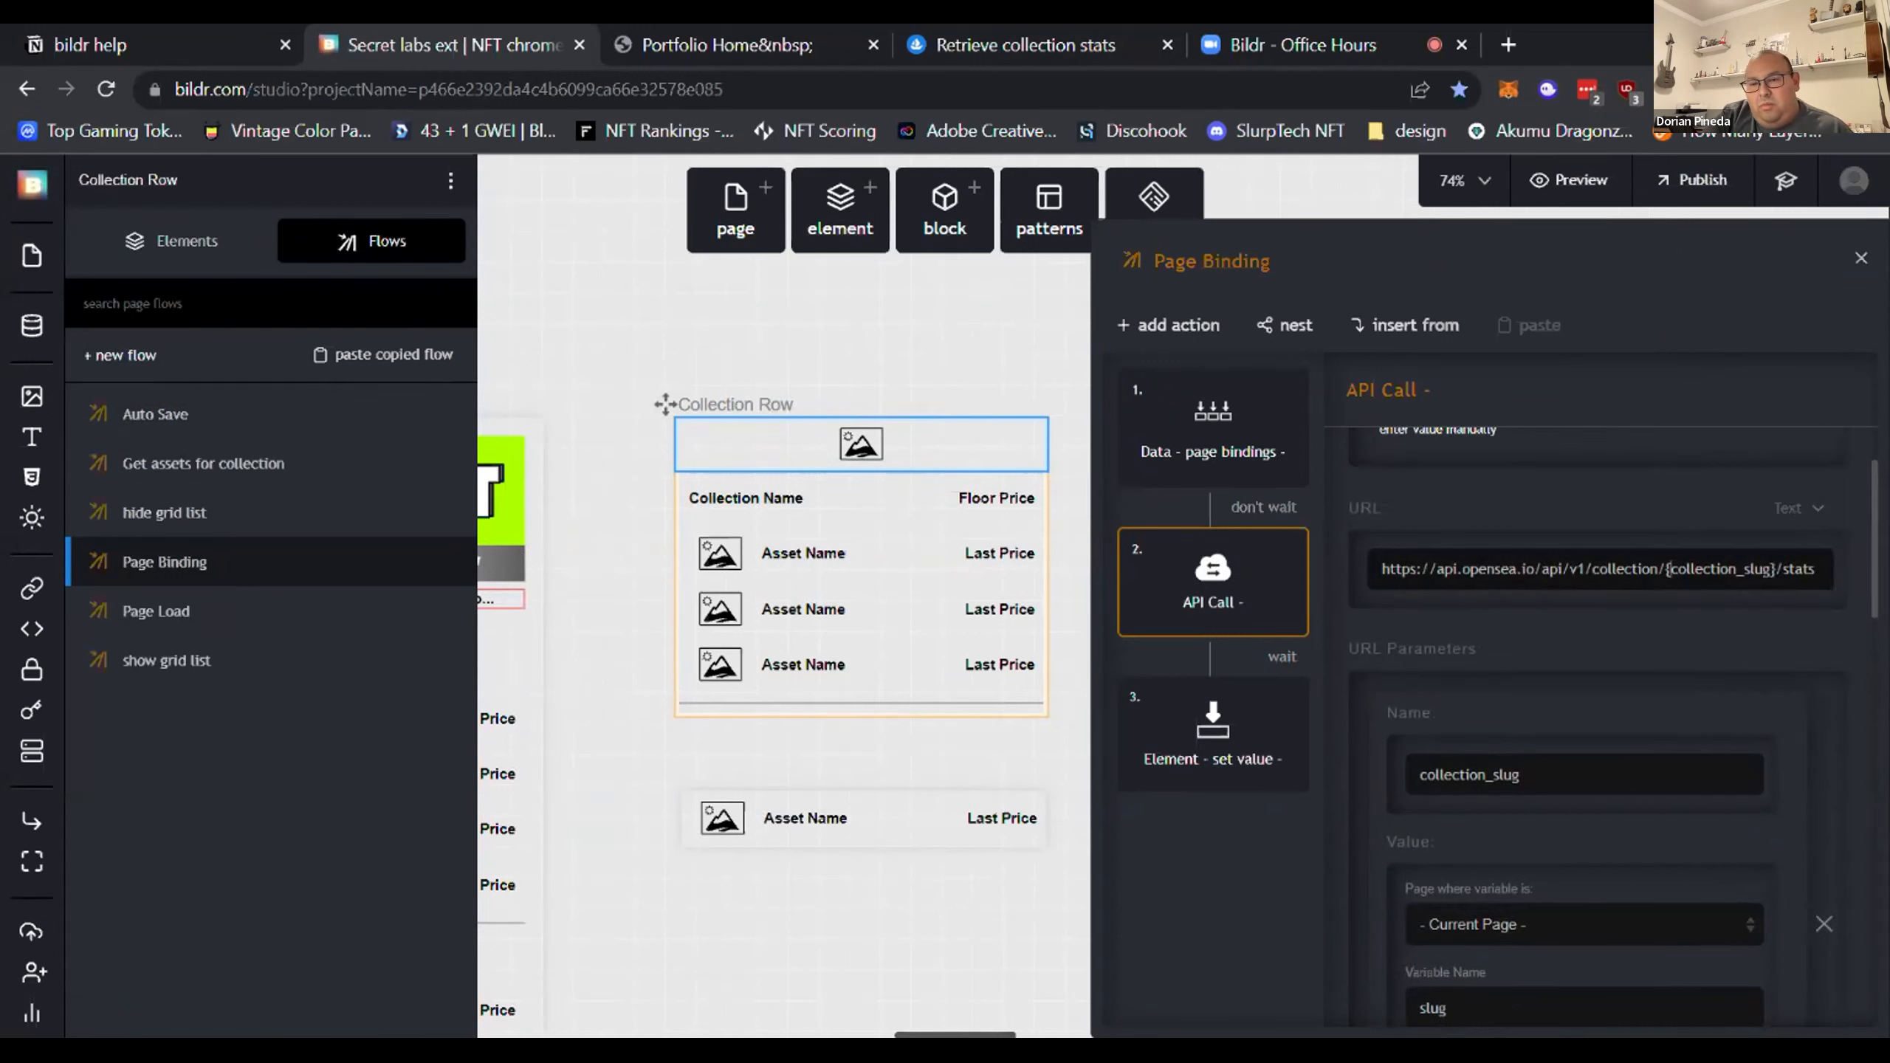
left_click_drag(1667, 569, 1783, 569)
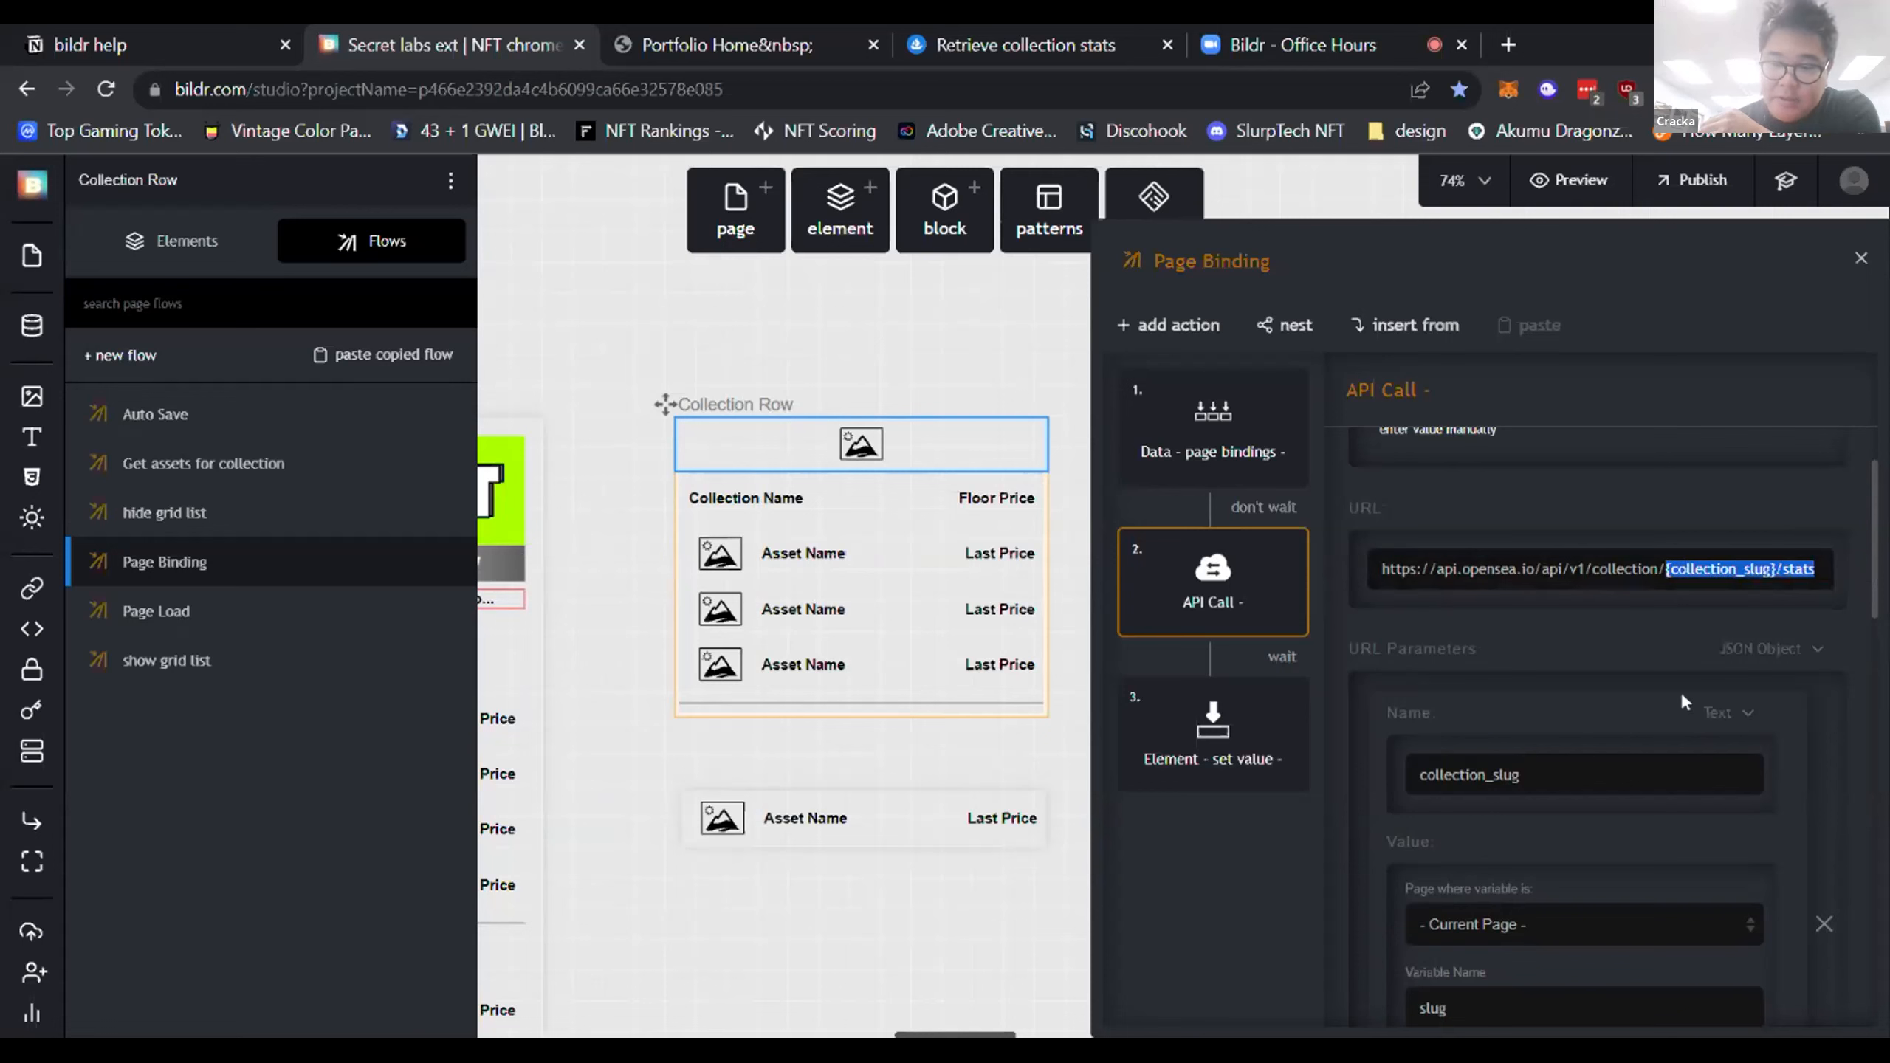
key("BackSpace")
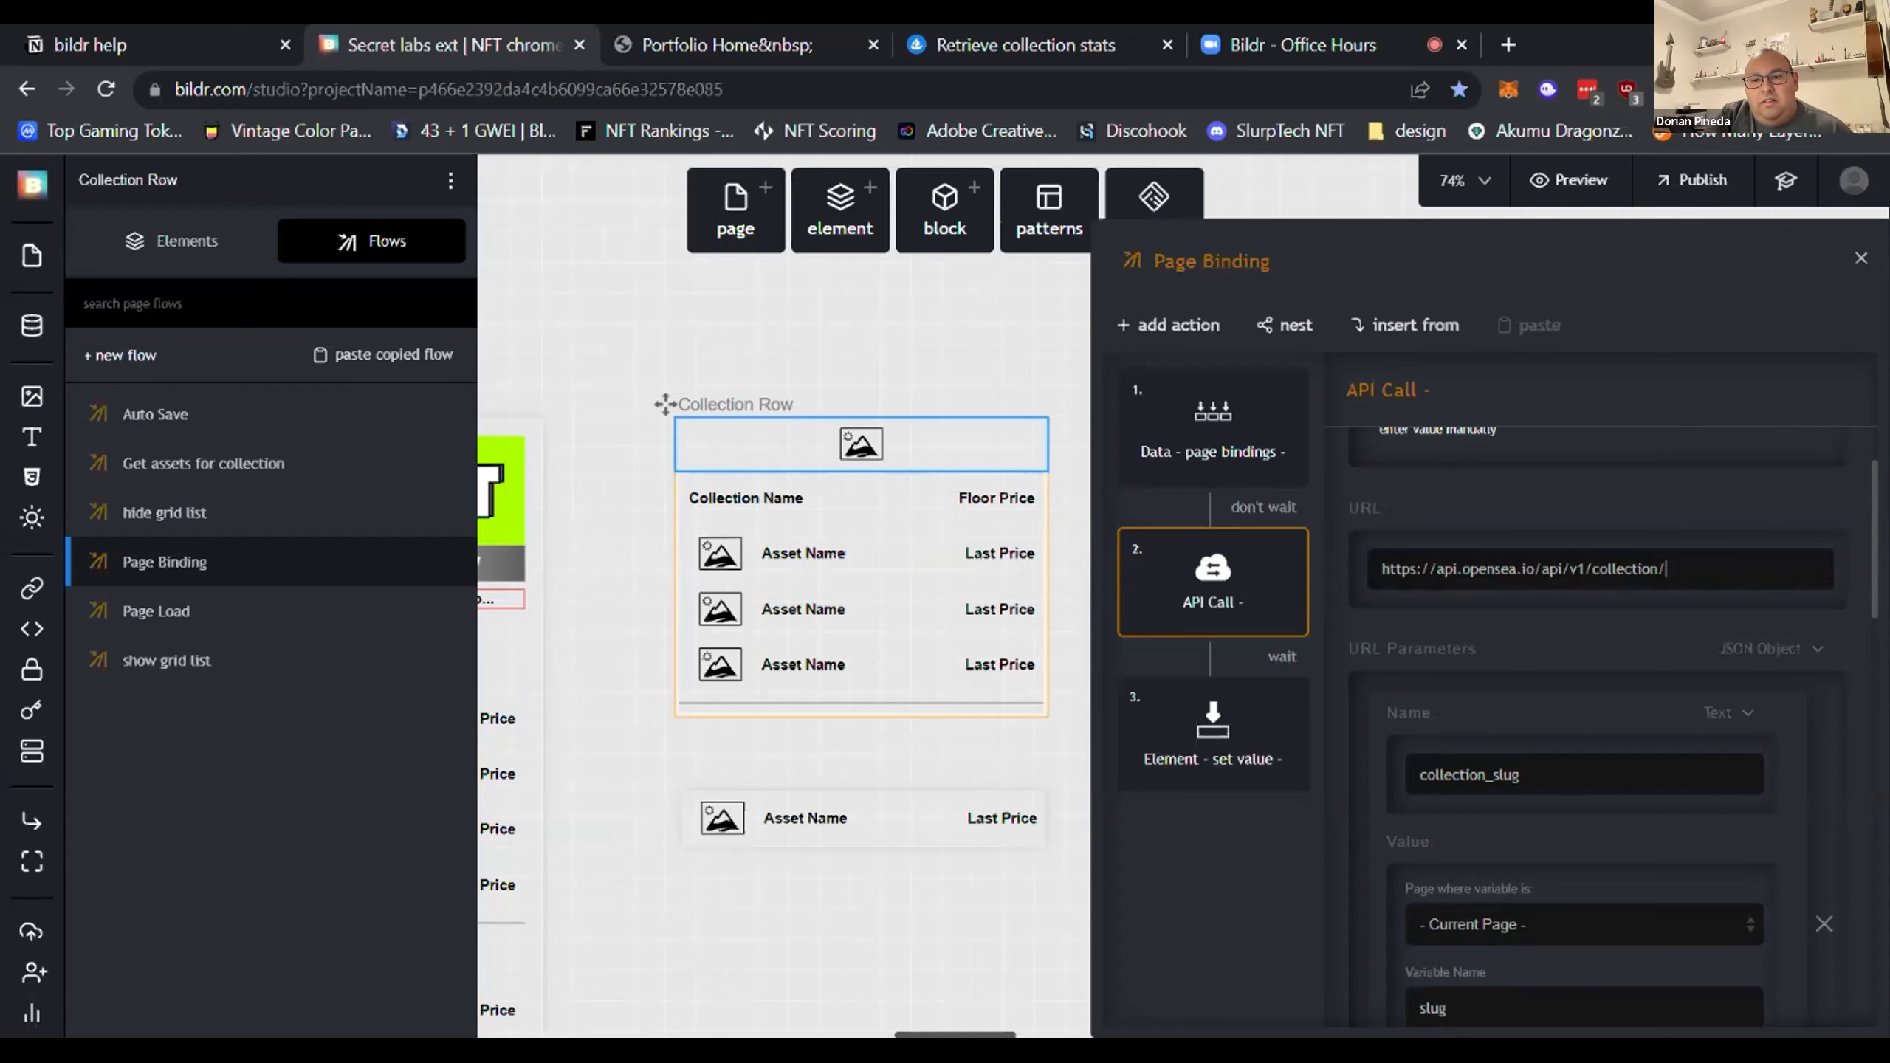
Step: Review the API Call's URL parameters, Content-Type header and response handling settings
scroll(1648, 655, "down", 5)
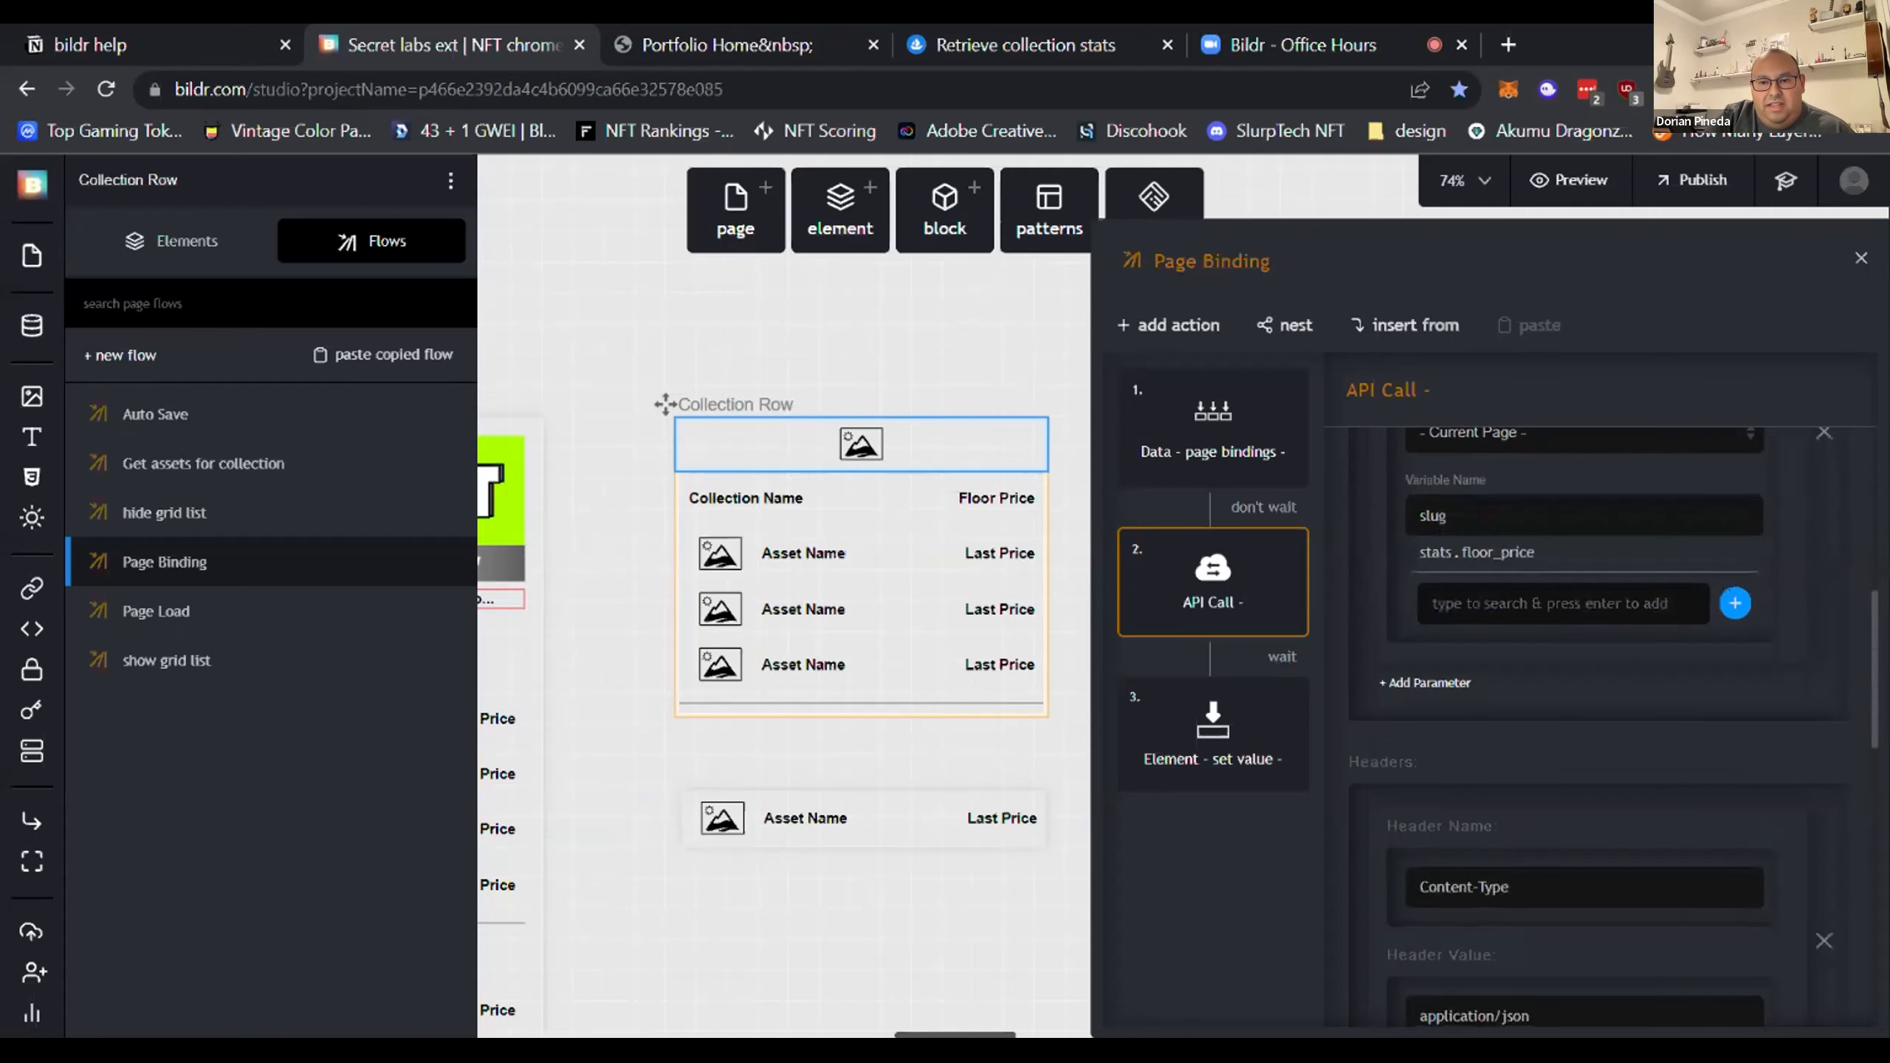
scroll(1647, 655, "up", 2)
scroll(1481, 595, "up", 4)
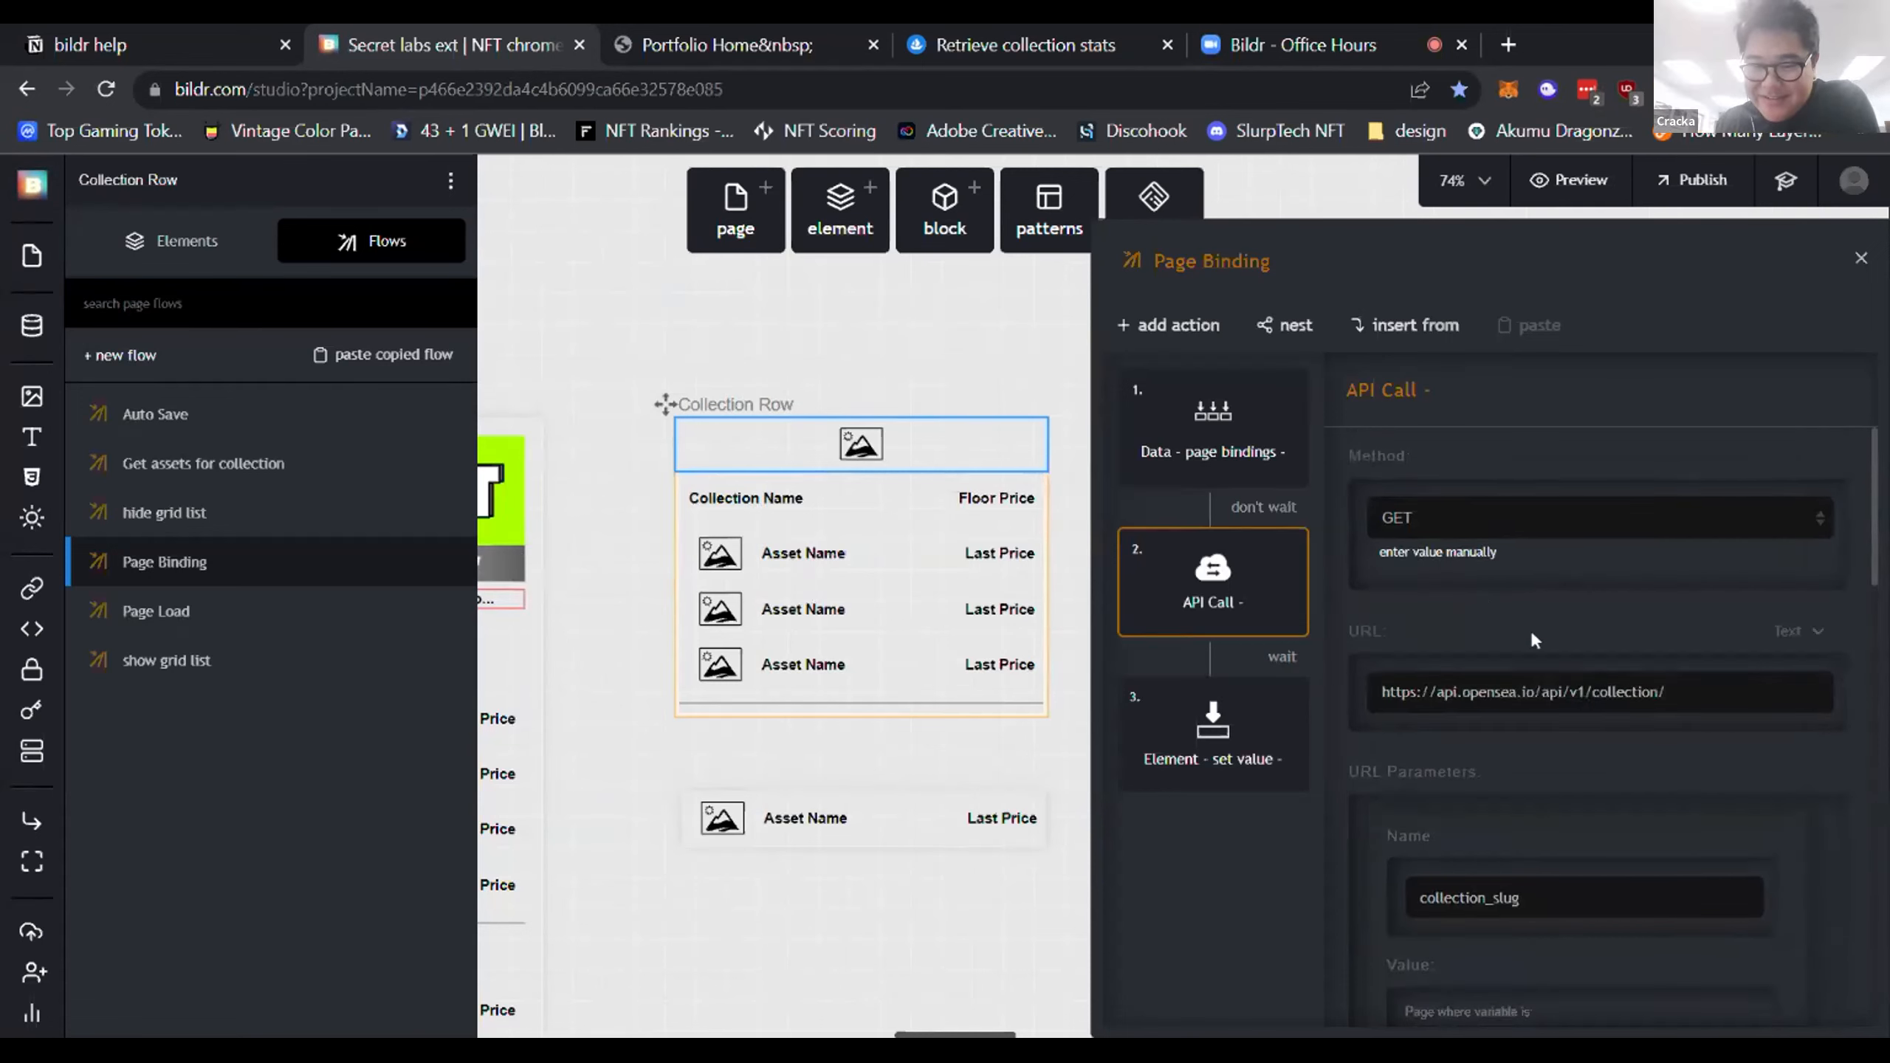
scroll(1529, 623, "down", 5)
scroll(1530, 620, "down", 5)
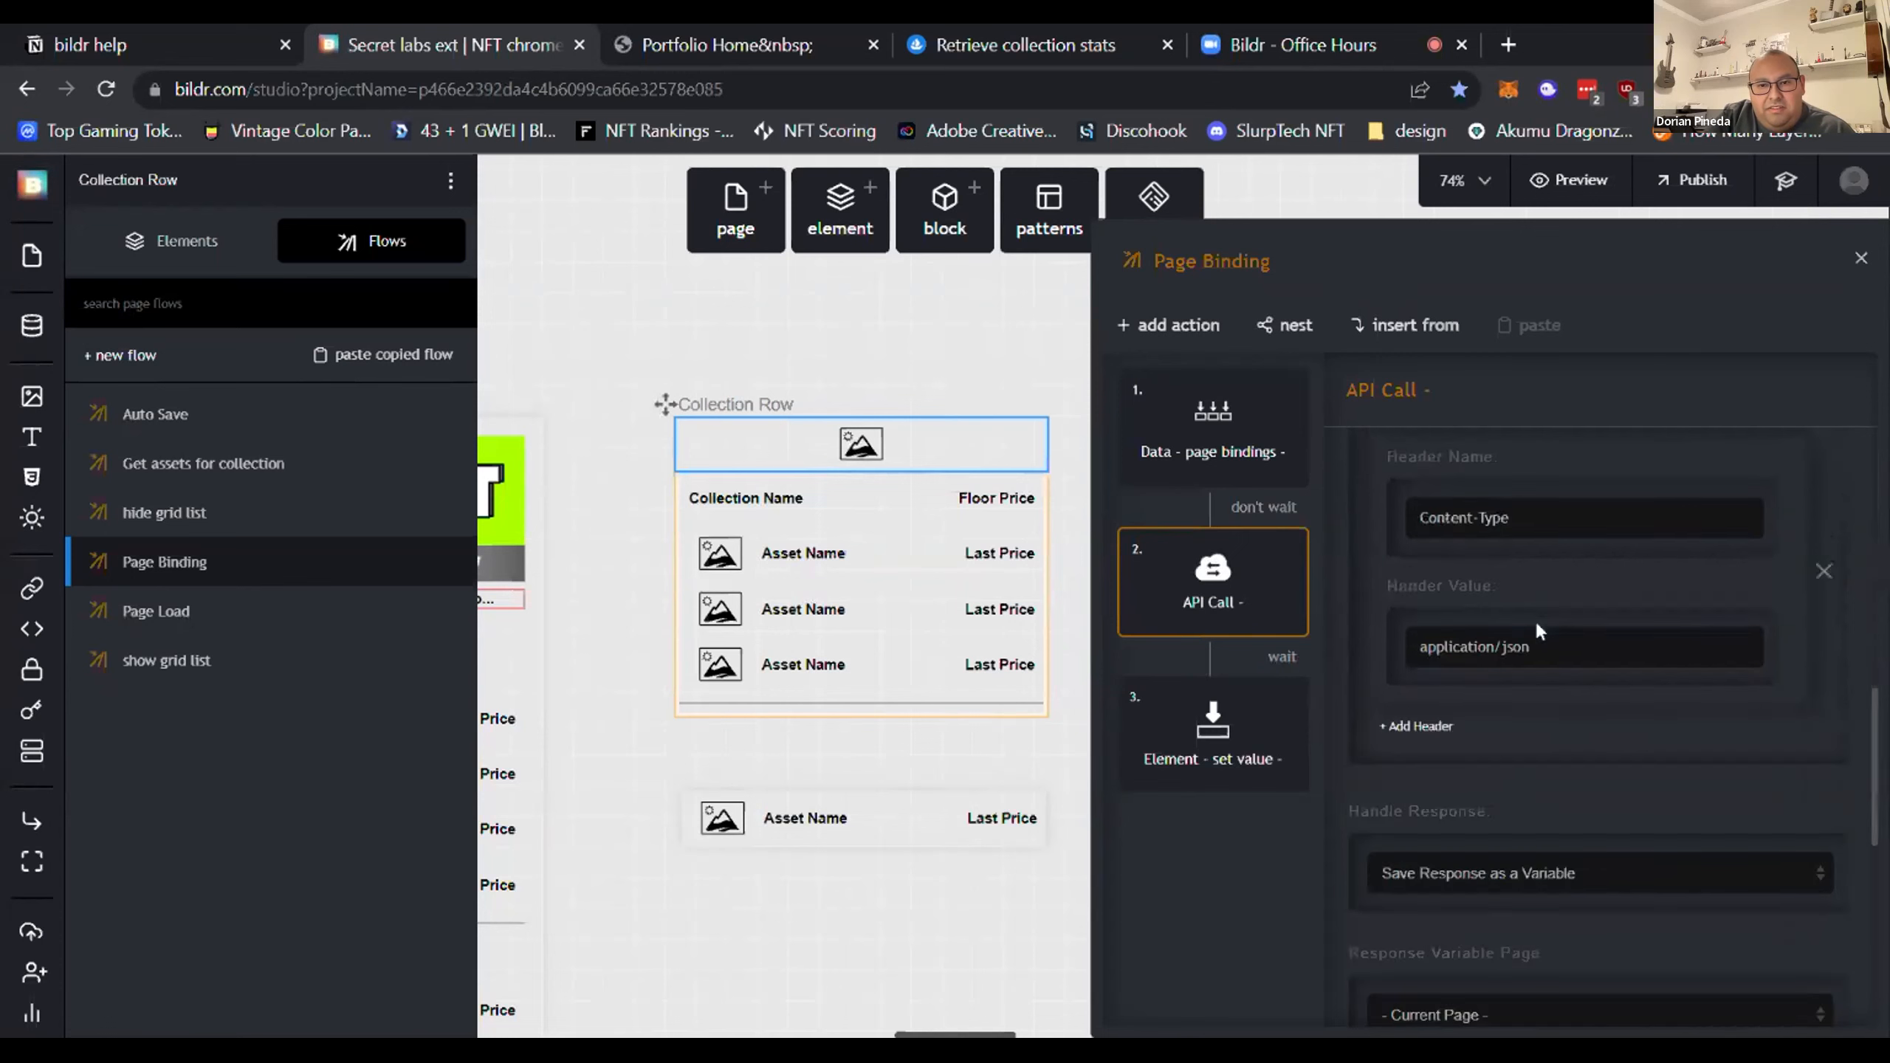
scroll(1597, 552, "up", 3)
scroll(1593, 571, "down", 4)
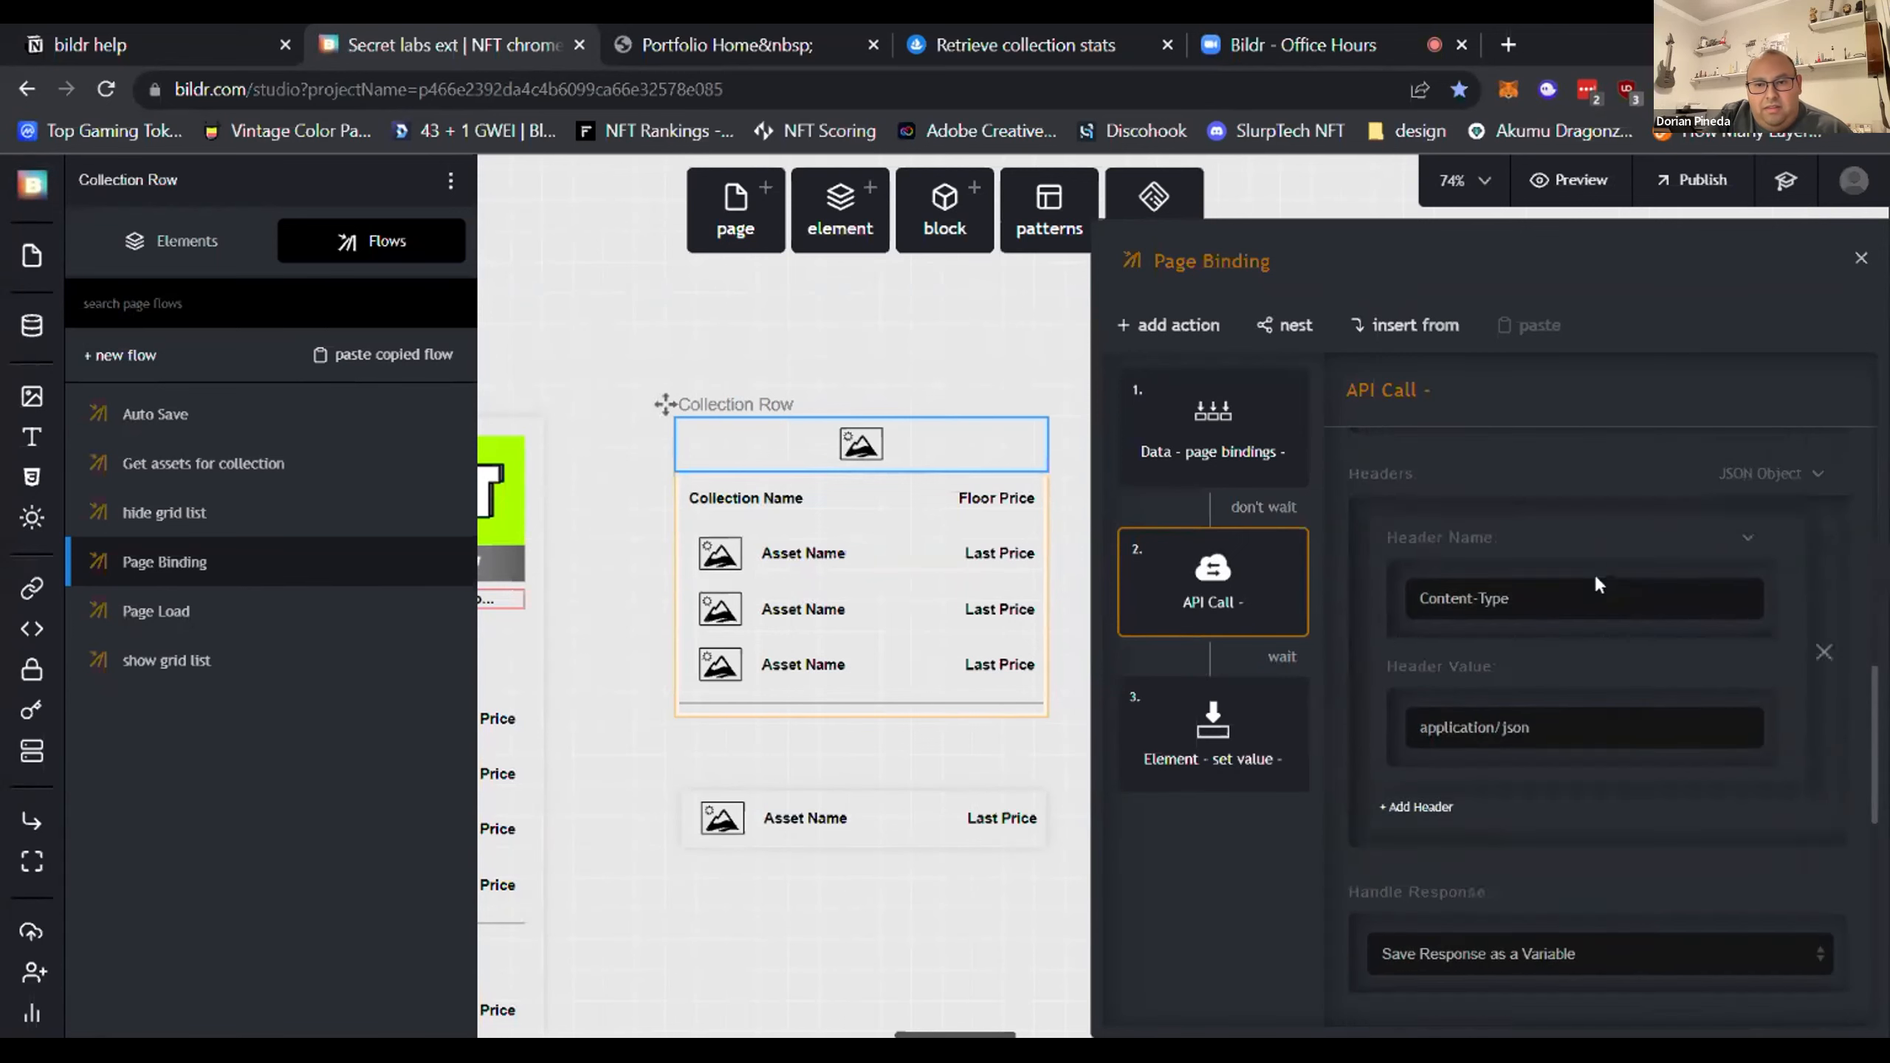
scroll(1588, 588, "down", 5)
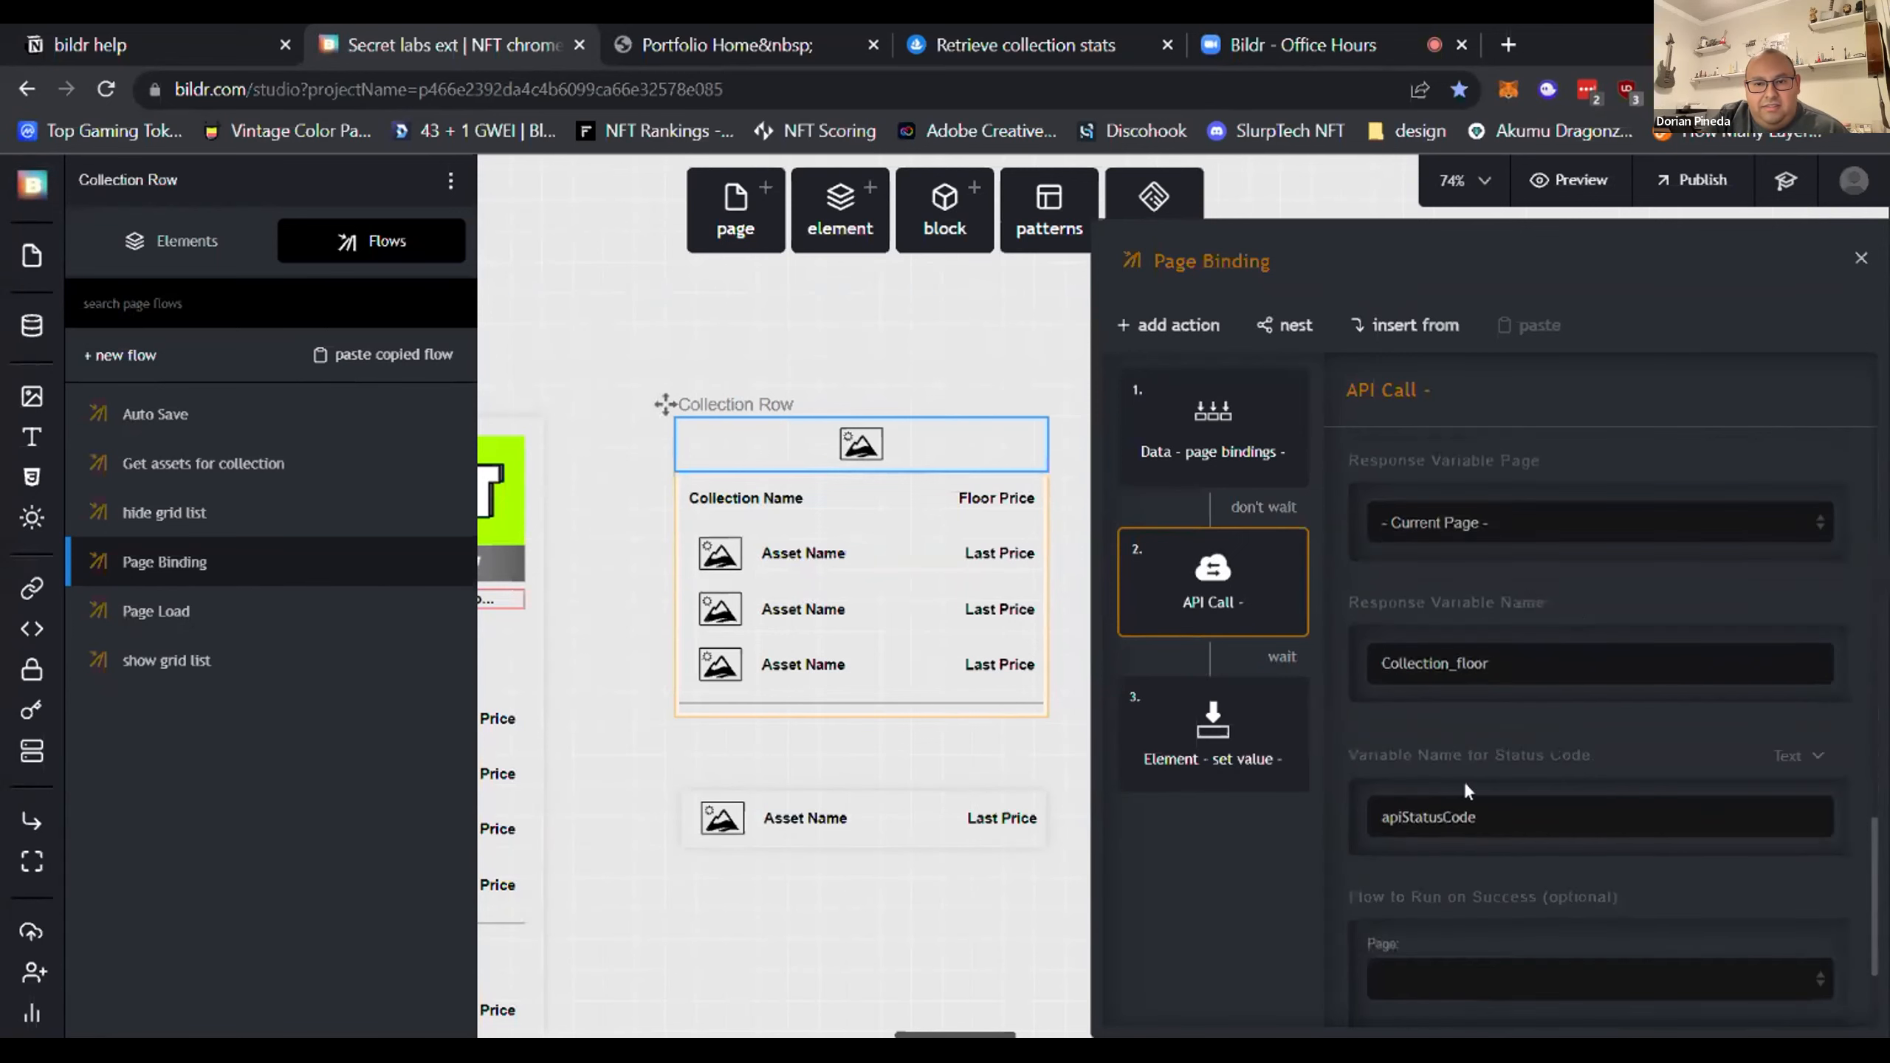
Step: Set the variable name in the Page Binding flow's Floor Price set-value action to Collection_floor, copied from the API Call's response variable
left_click_drag(1490, 662, 1379, 663)
left_click(1496, 719)
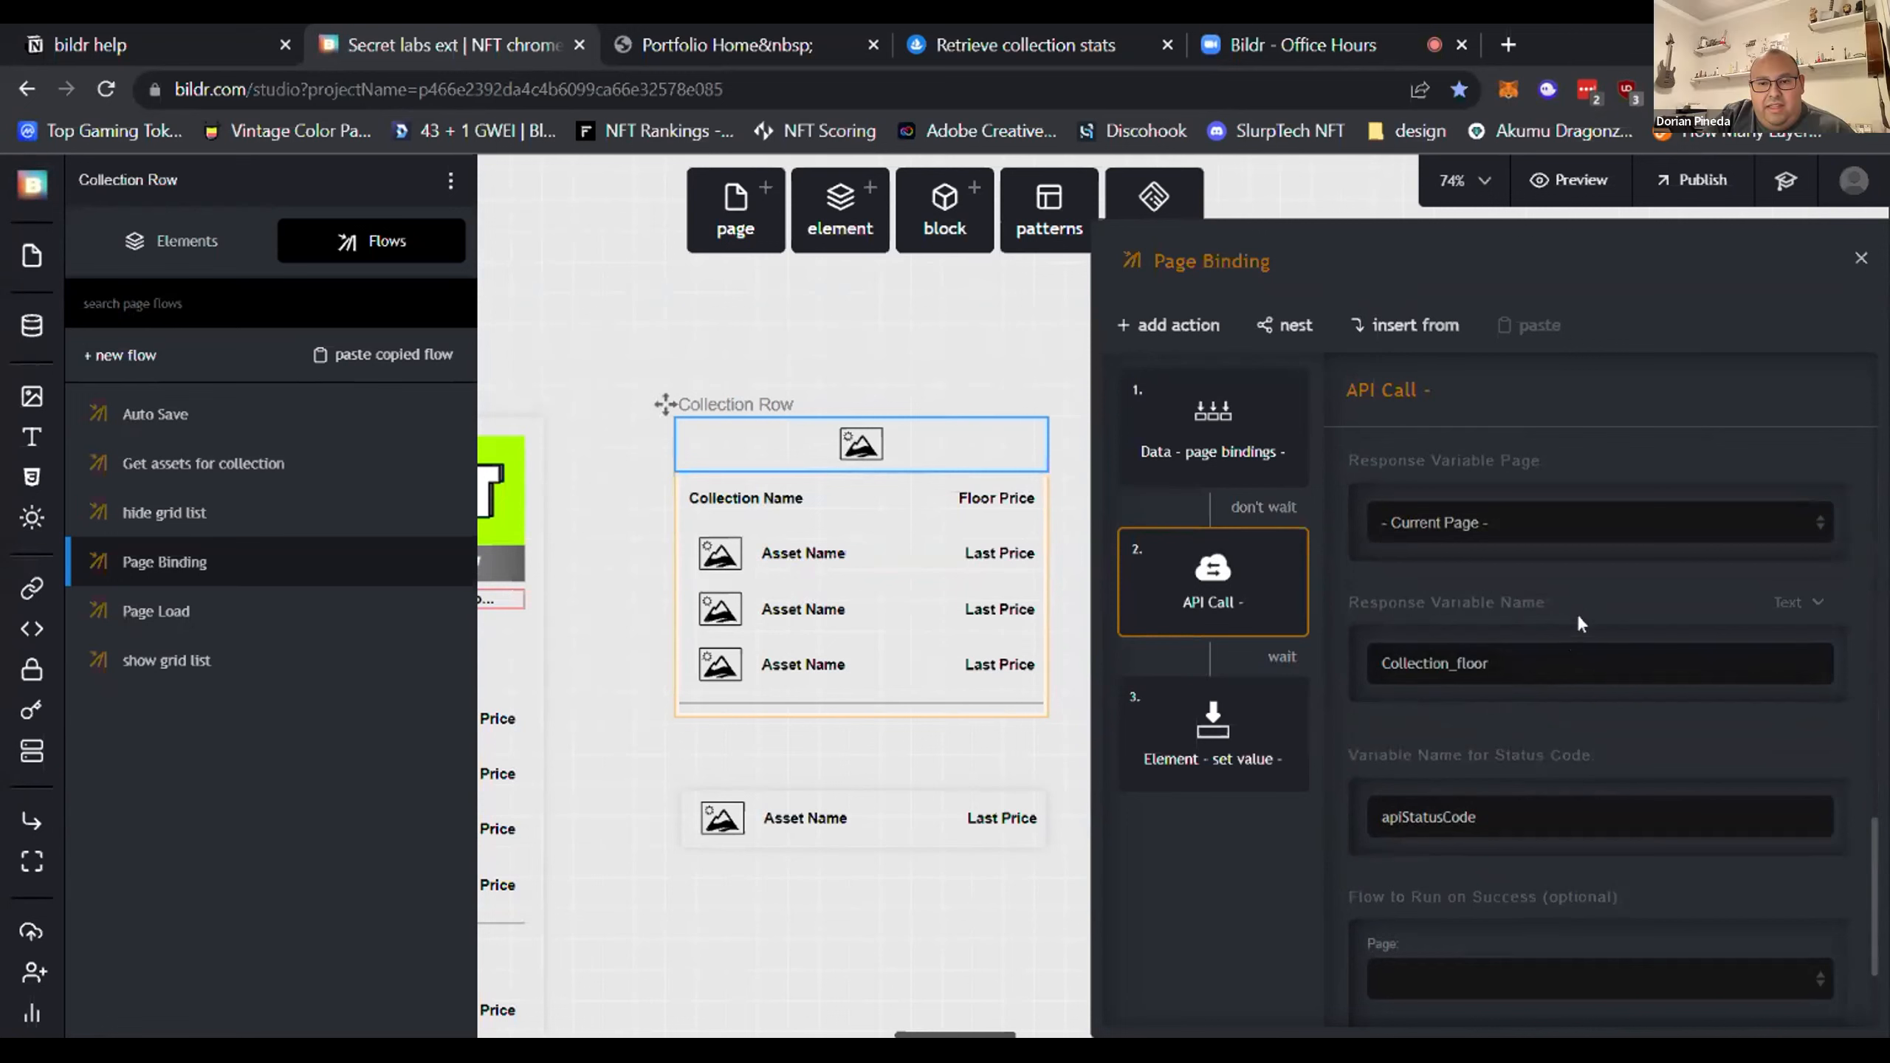
double_click(1574, 663)
key("ctrl+c")
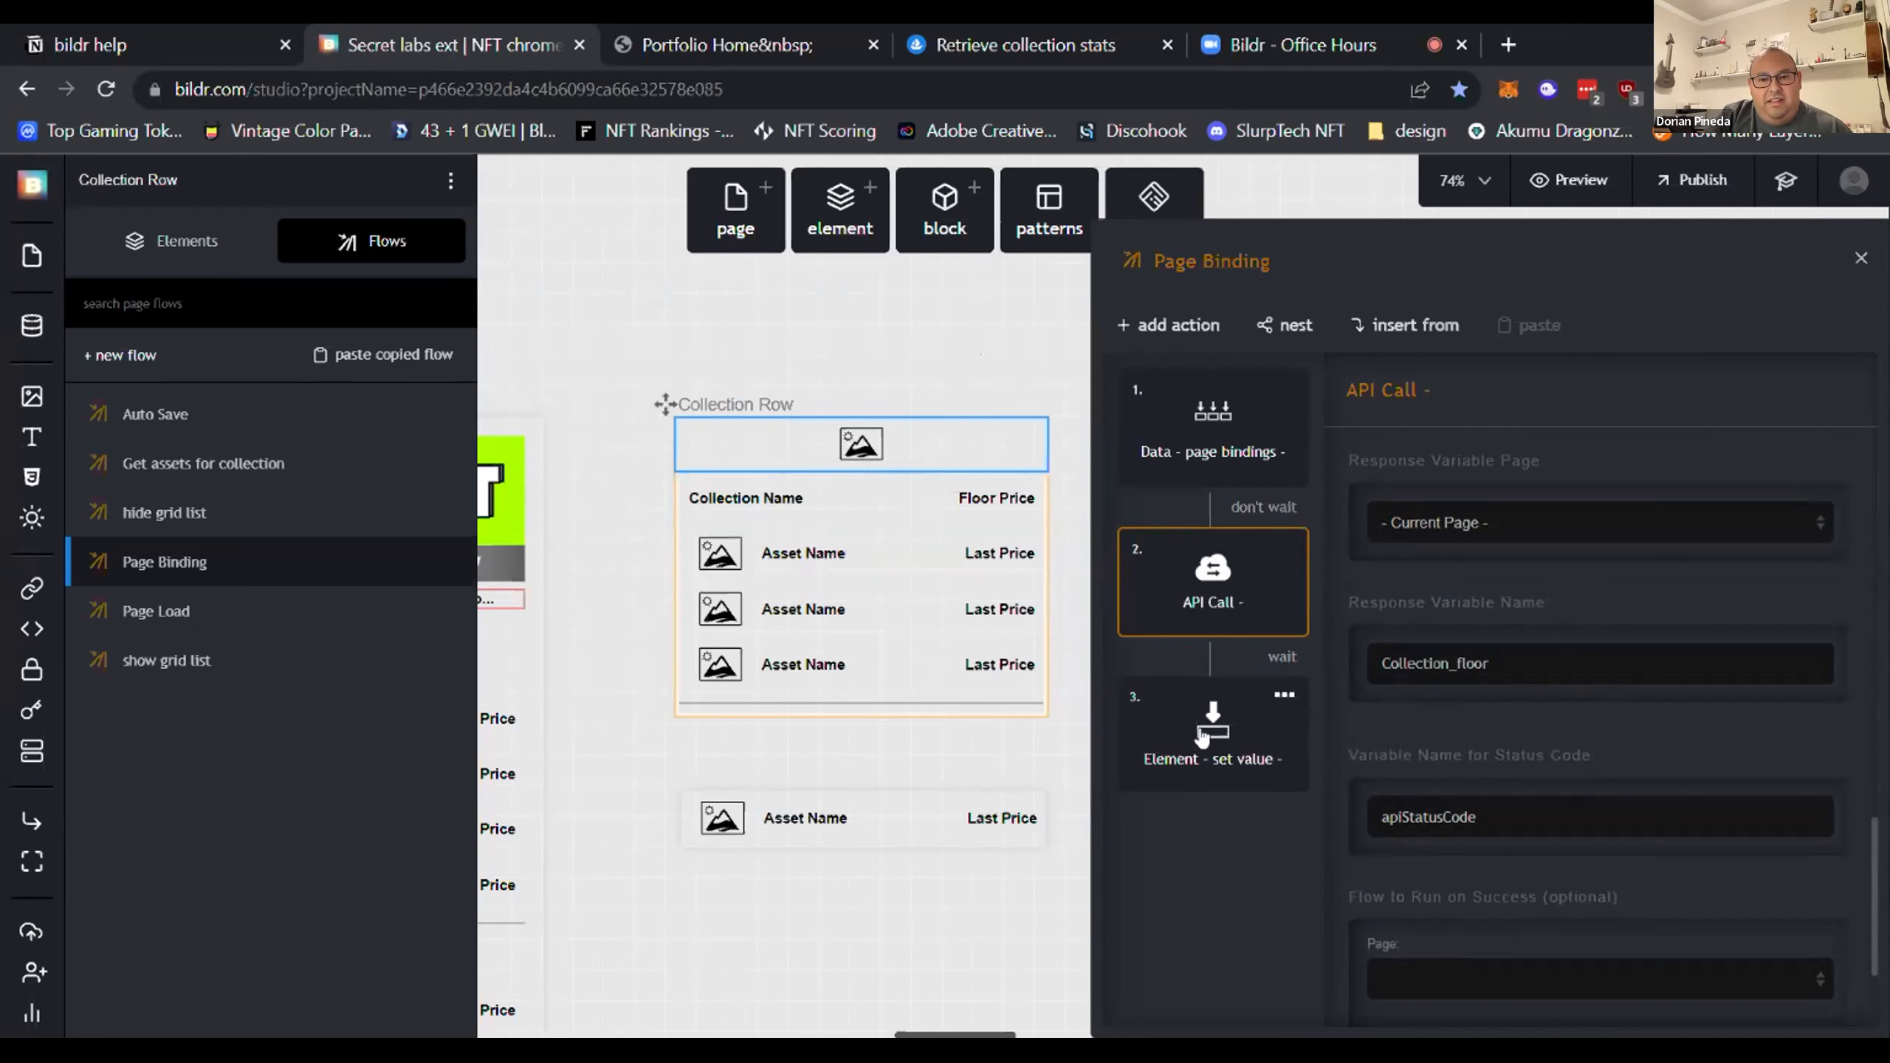
left_click(1268, 740)
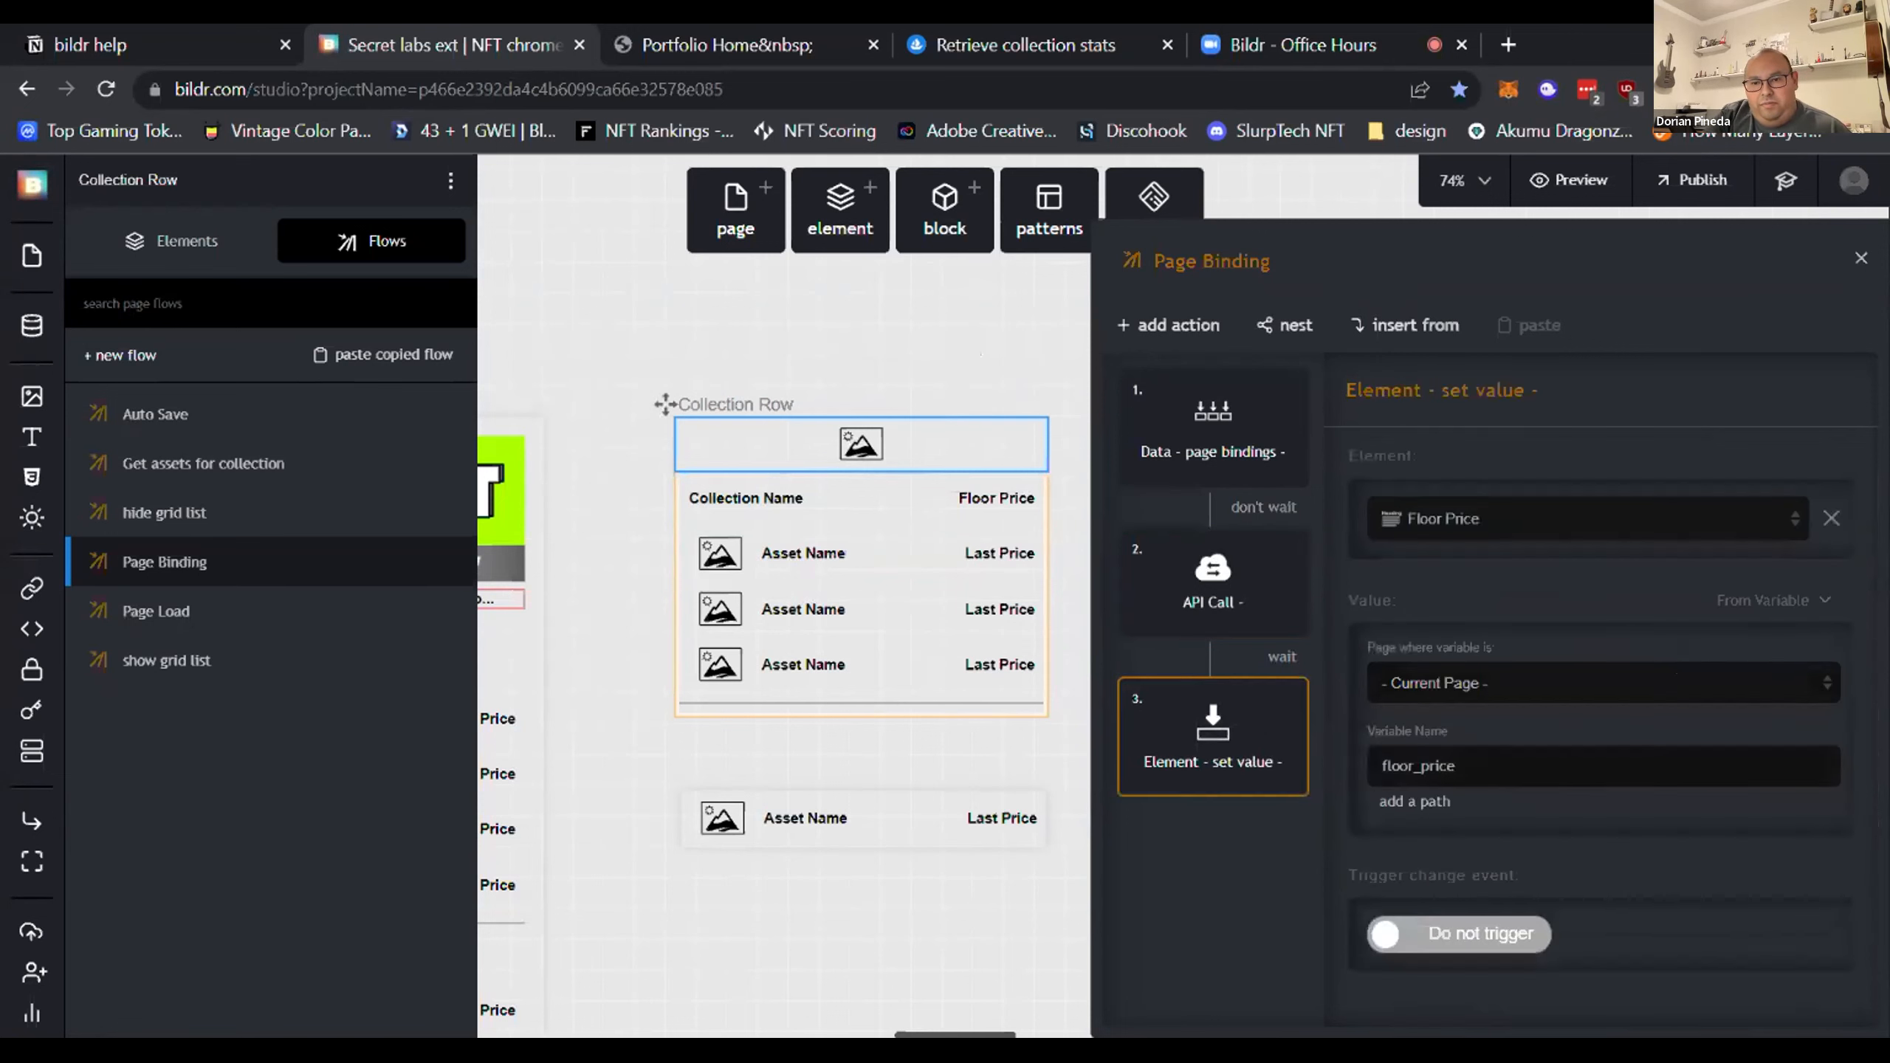
double_click(1417, 765)
key("ctrl+v")
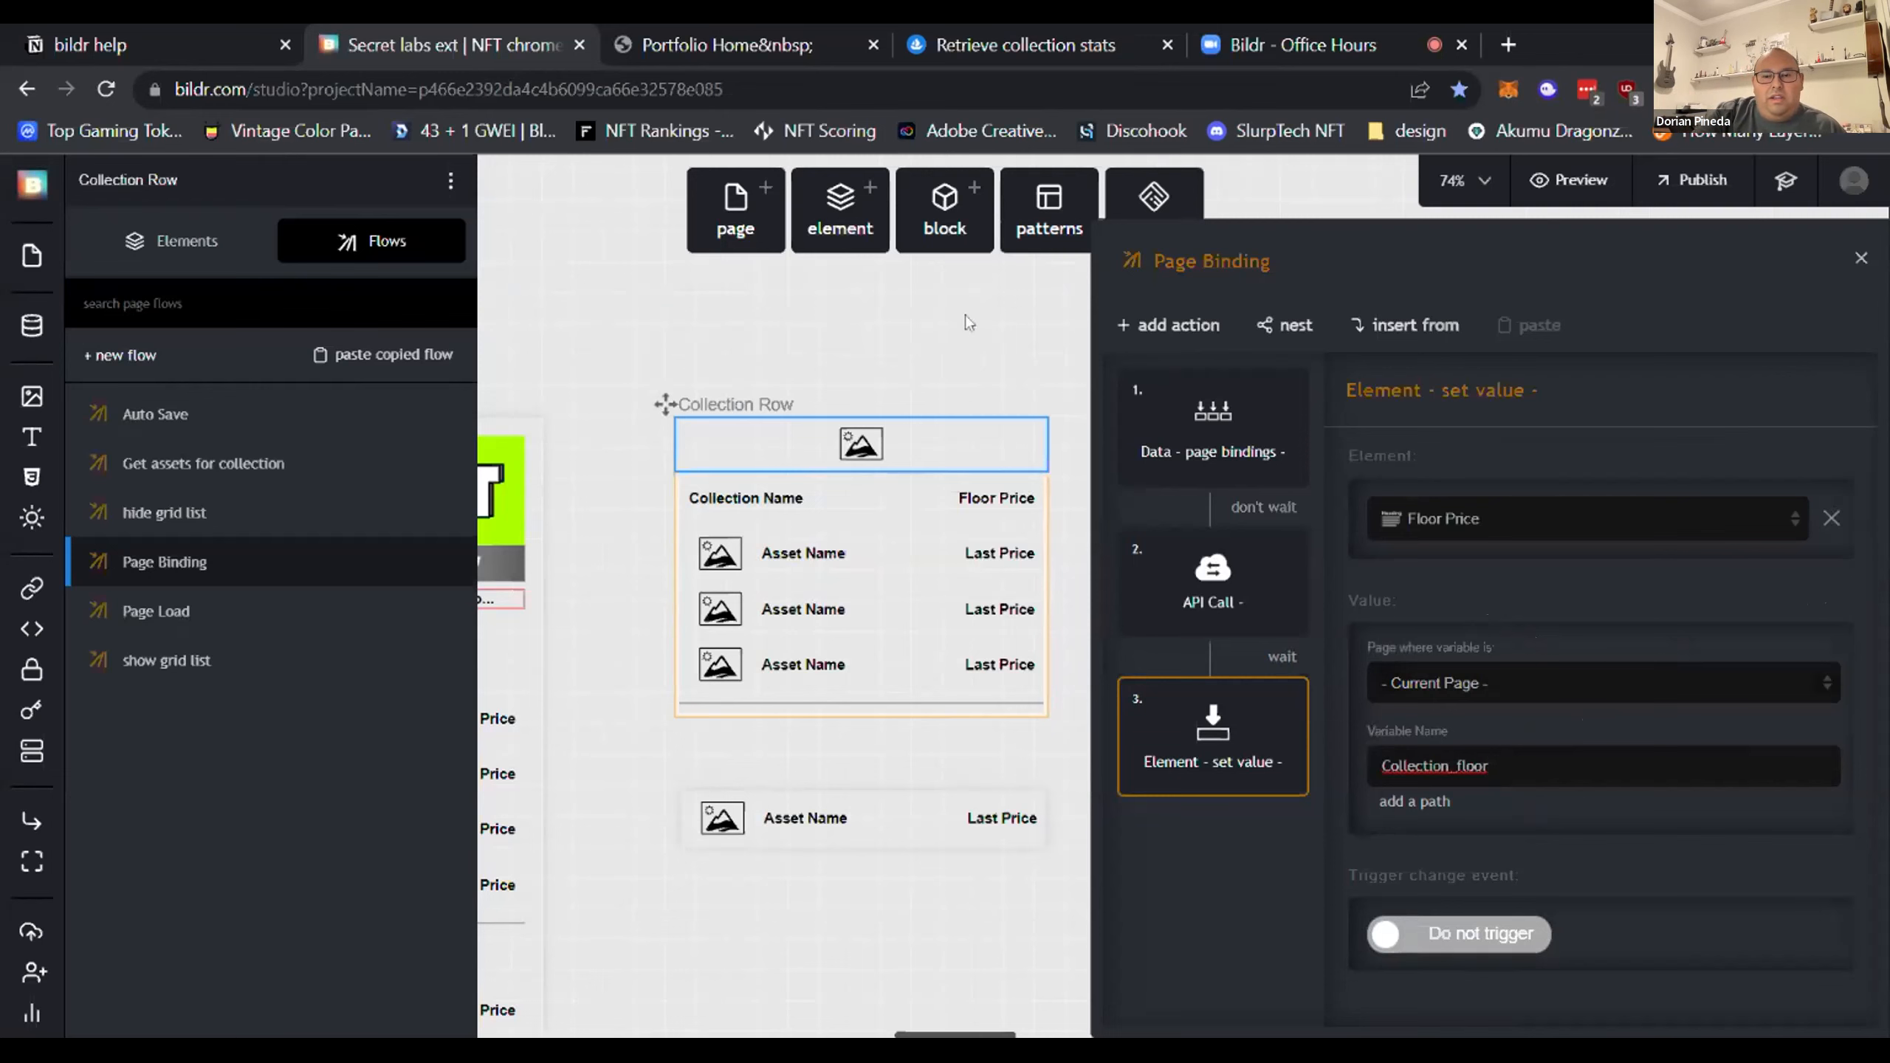
left_click(951, 355)
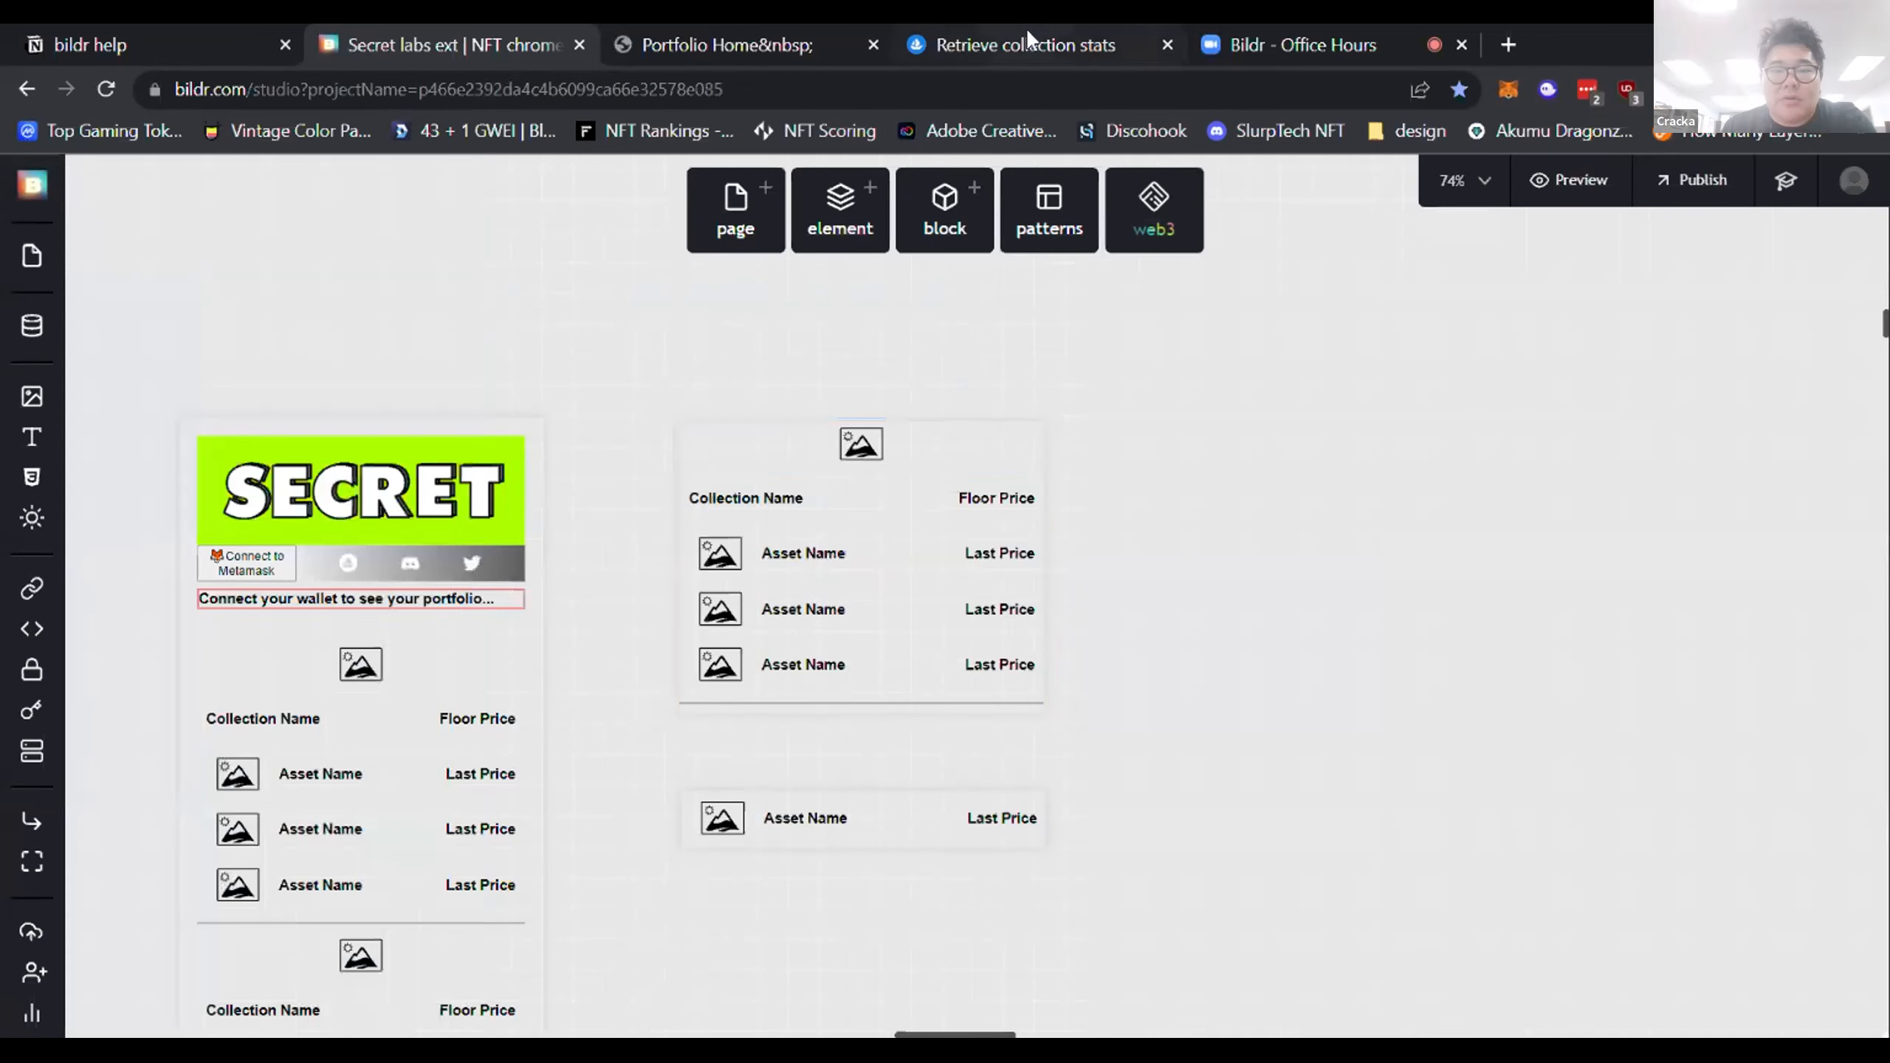
Step: Reload the portfolio preview and rerun the MetaMask wallet connection with the developer tools recording network requests
left_click(1024, 27)
left_click(783, 31)
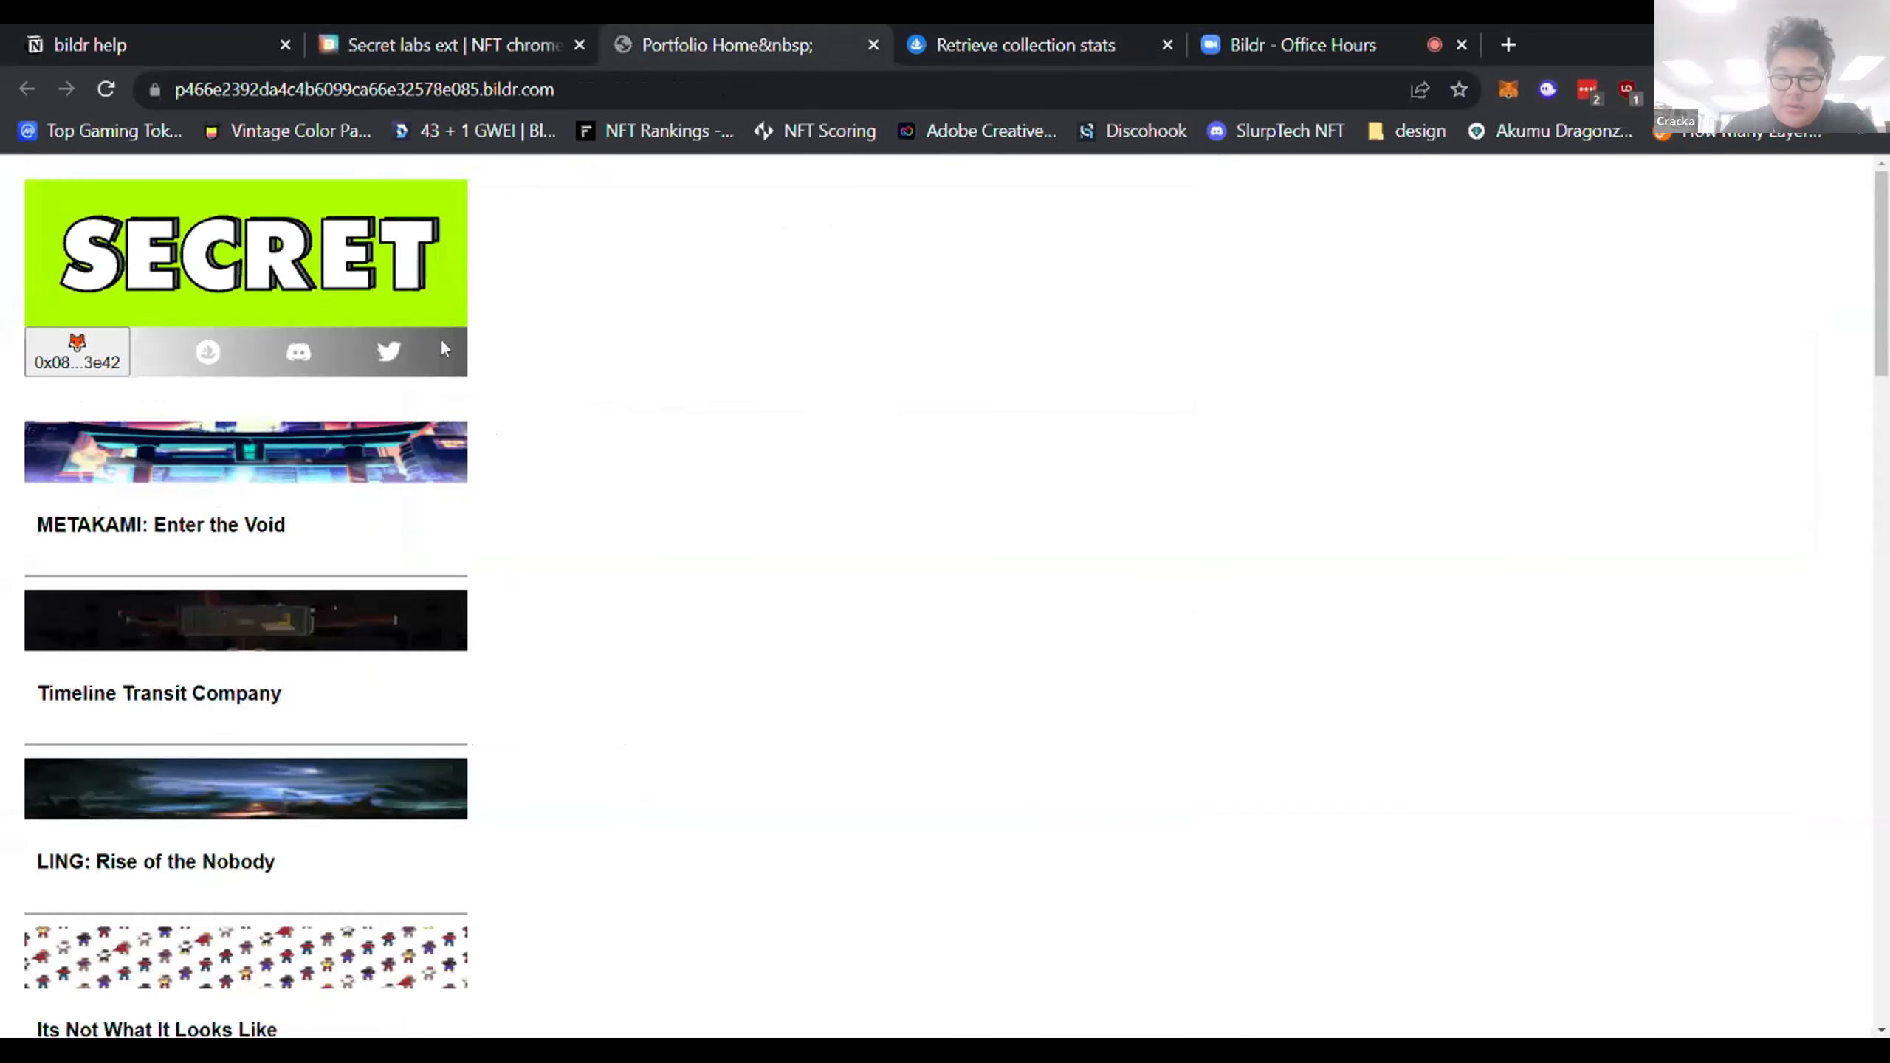
left_click(116, 83)
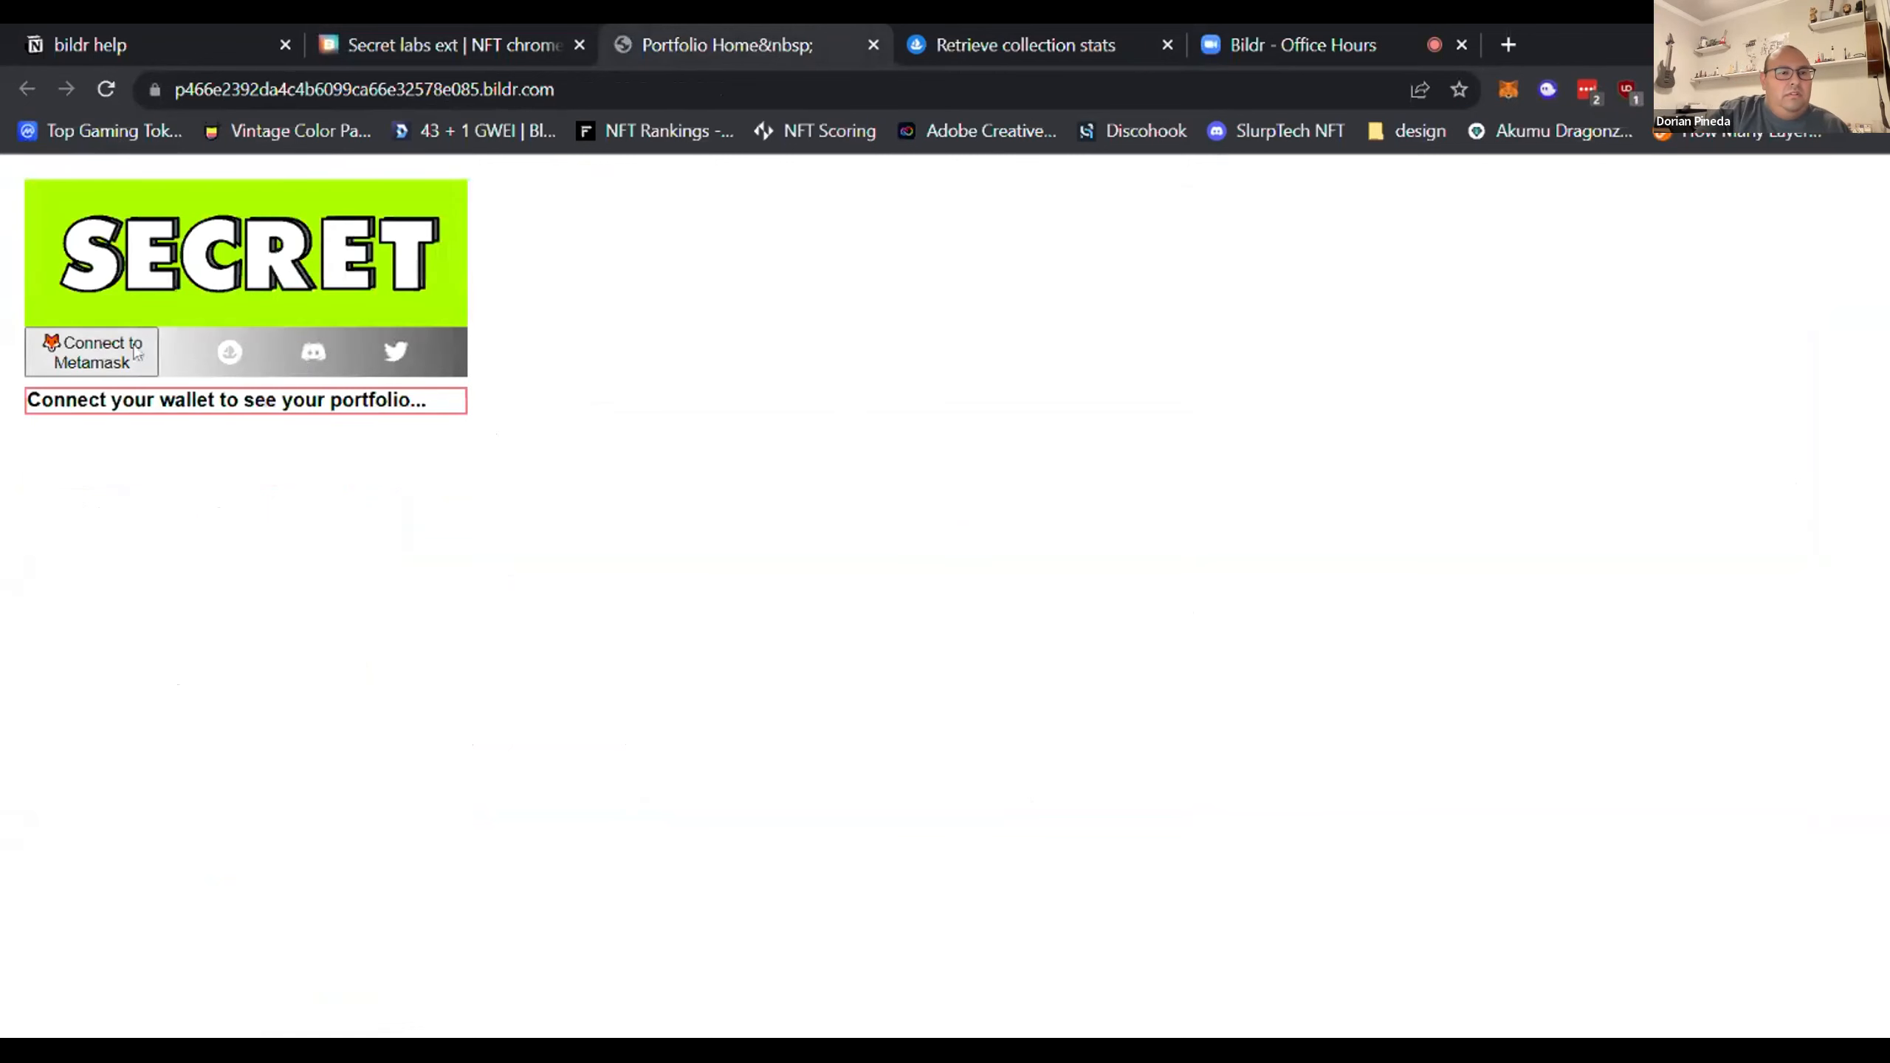
key("ctrl+shift+i")
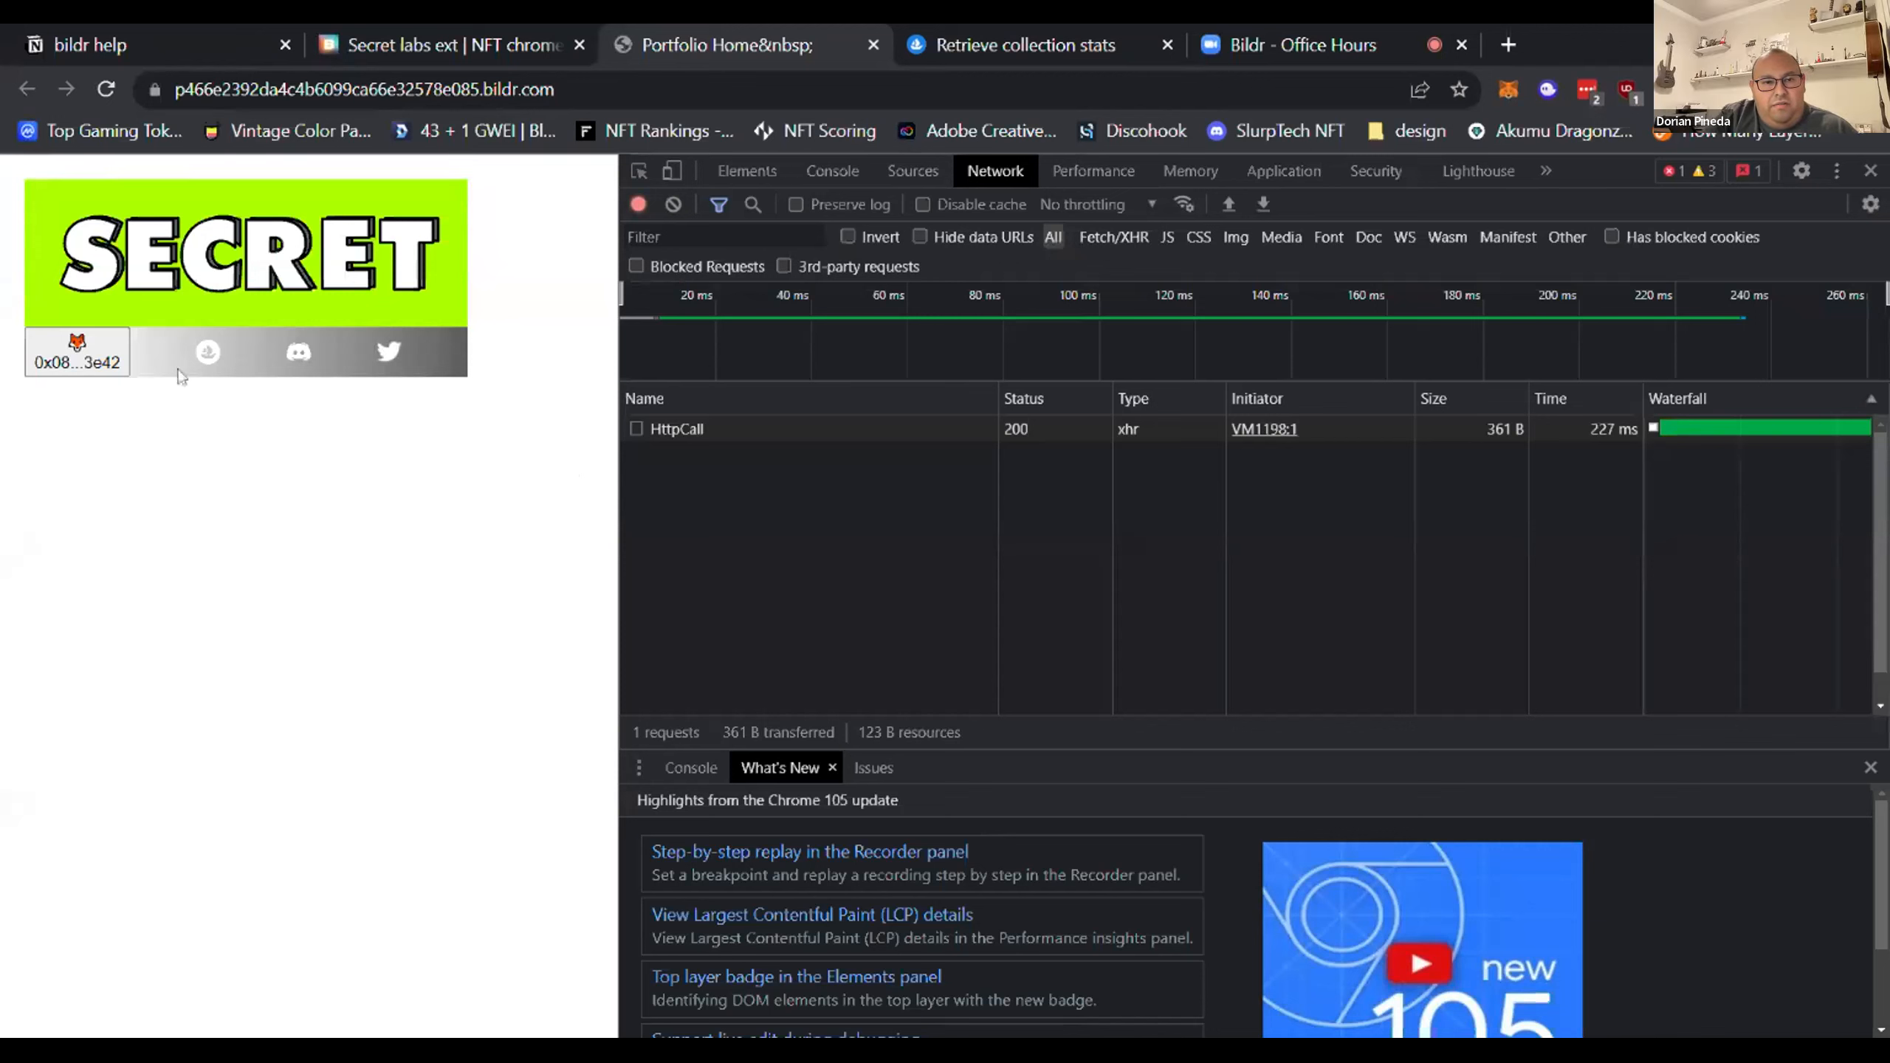
left_click(89, 361)
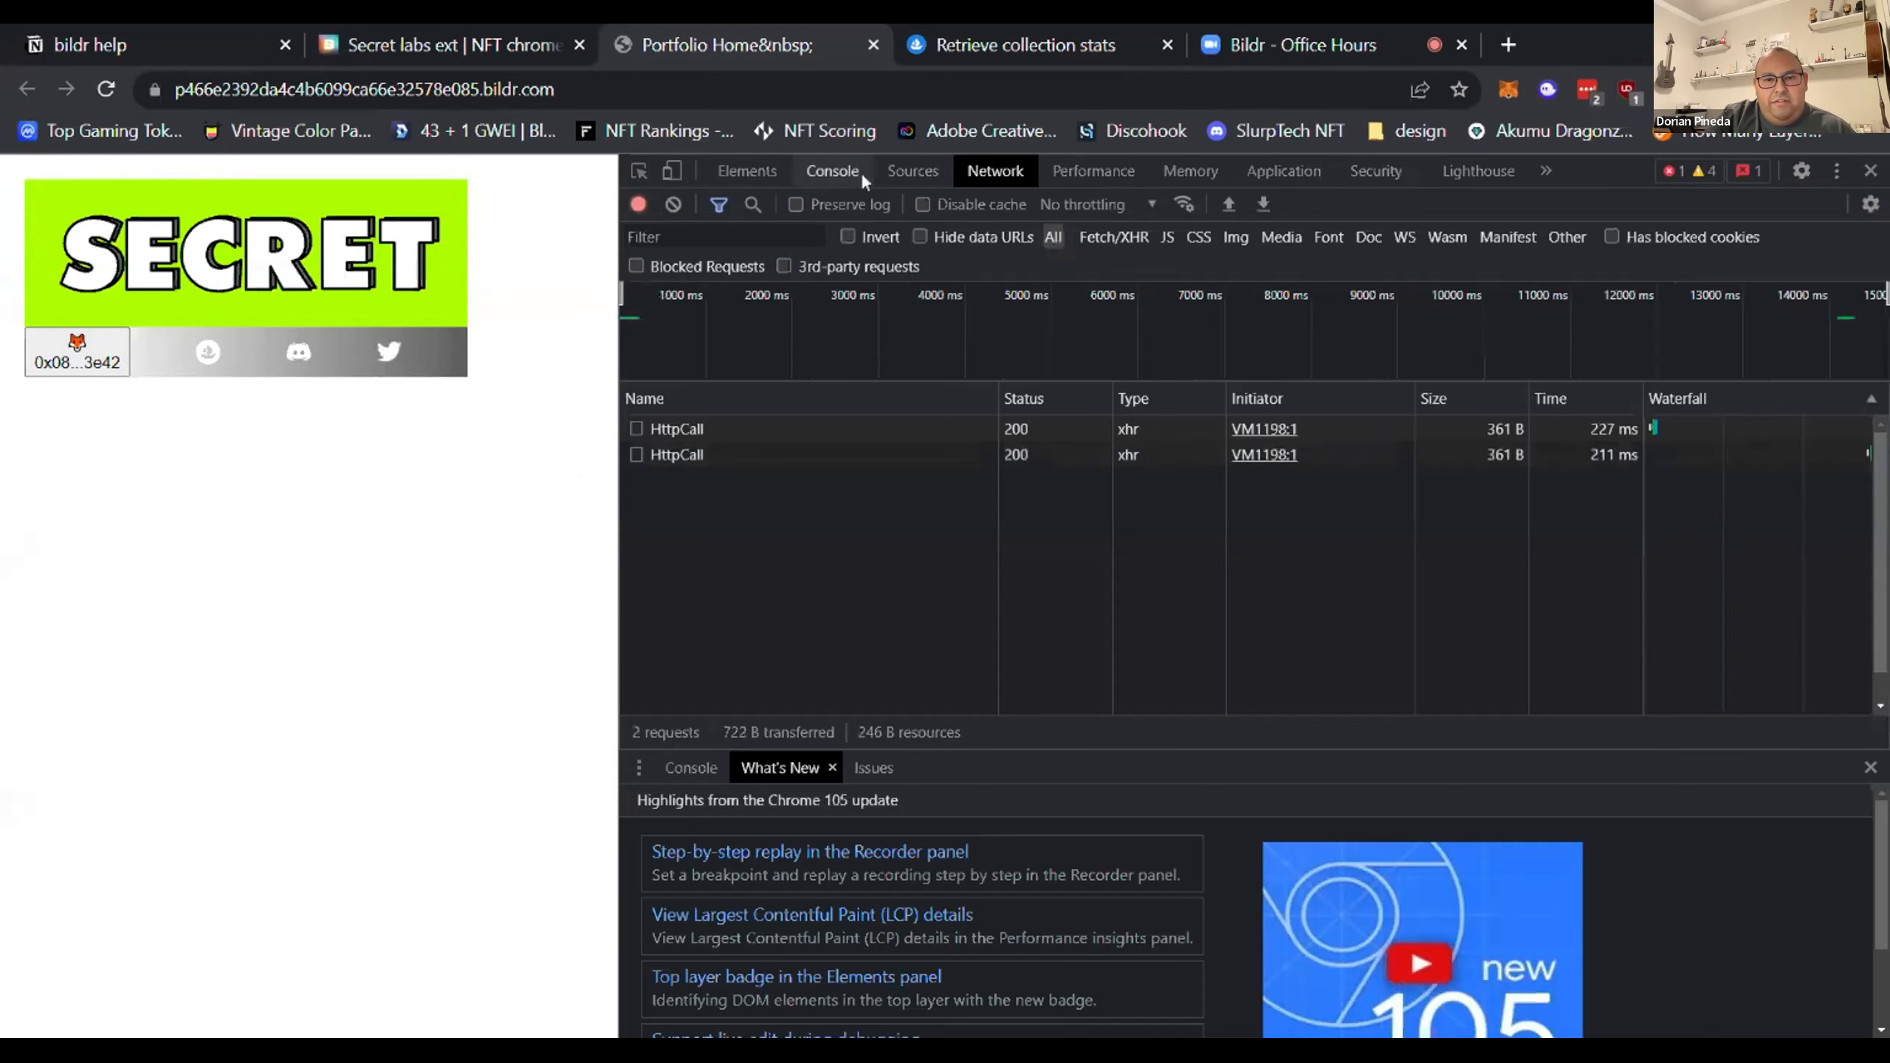
Step: Examine the first HttpCall request's headers and response preview in the network log
left_click(647, 430)
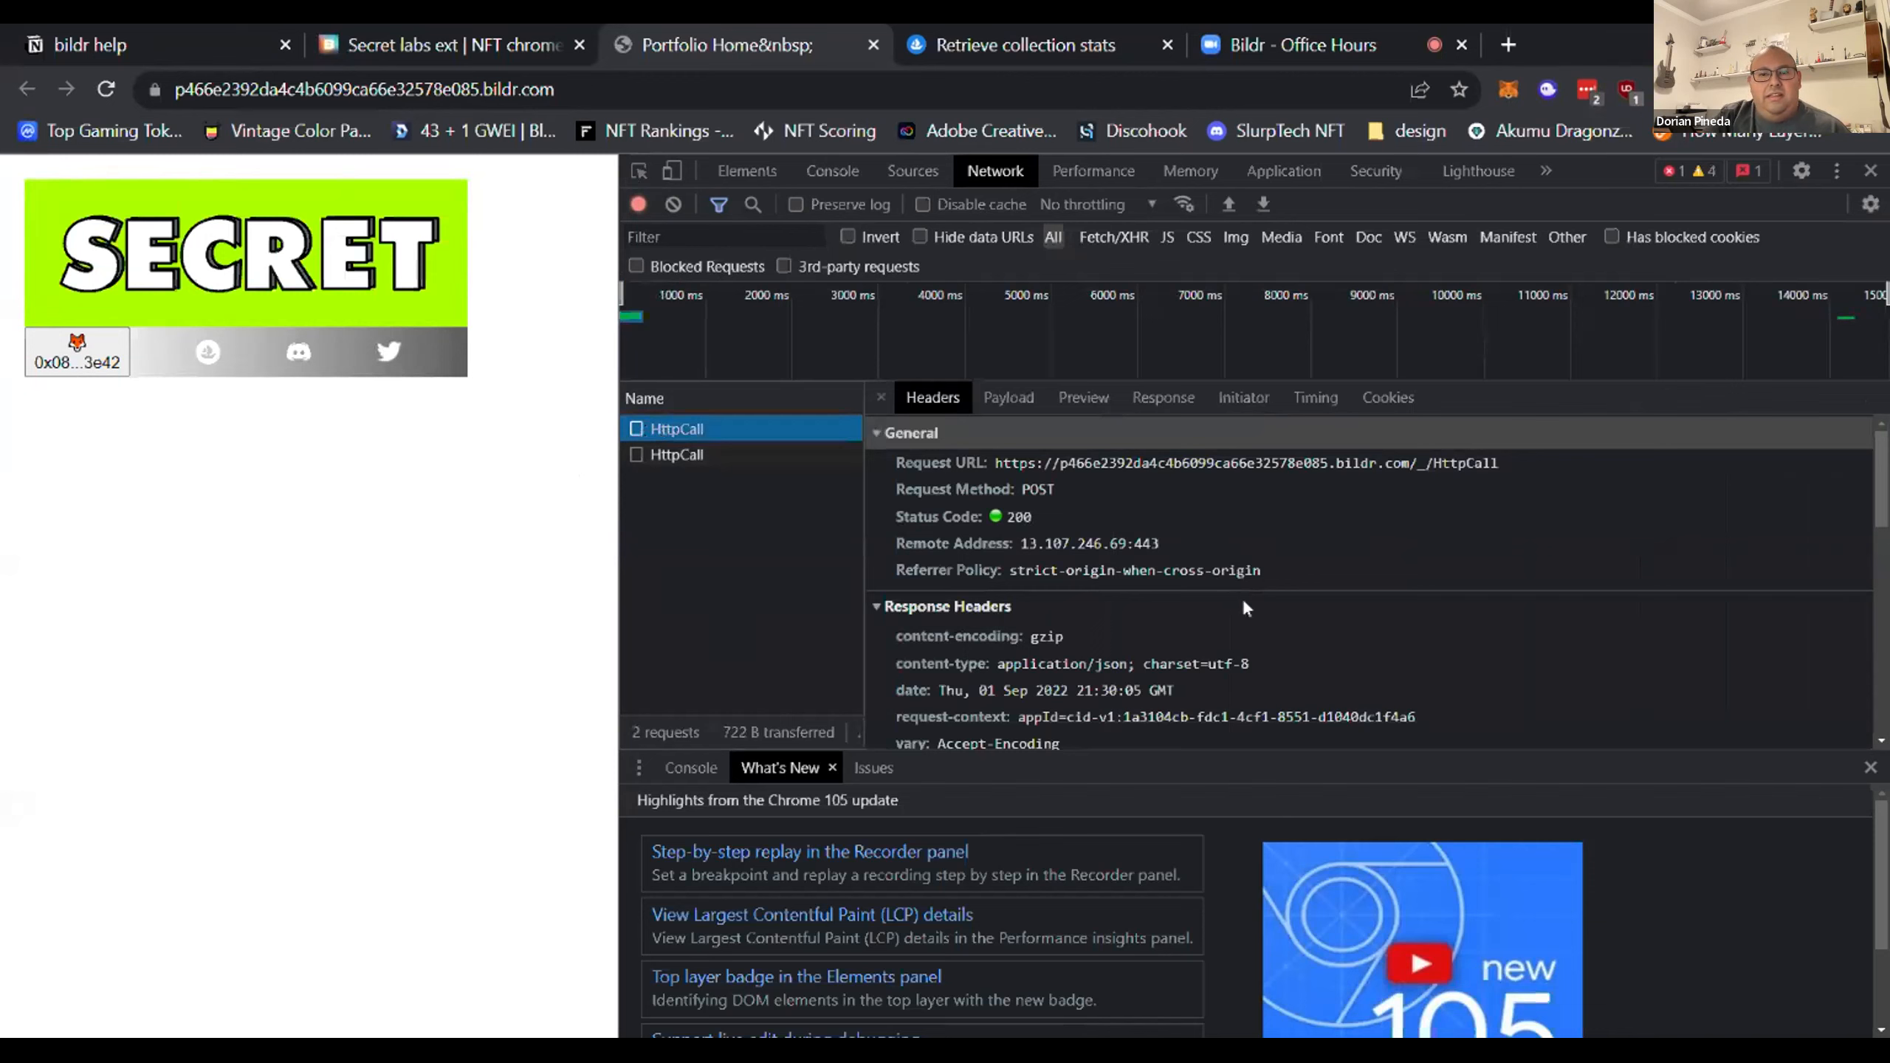
scroll(1244, 607, "down", 2)
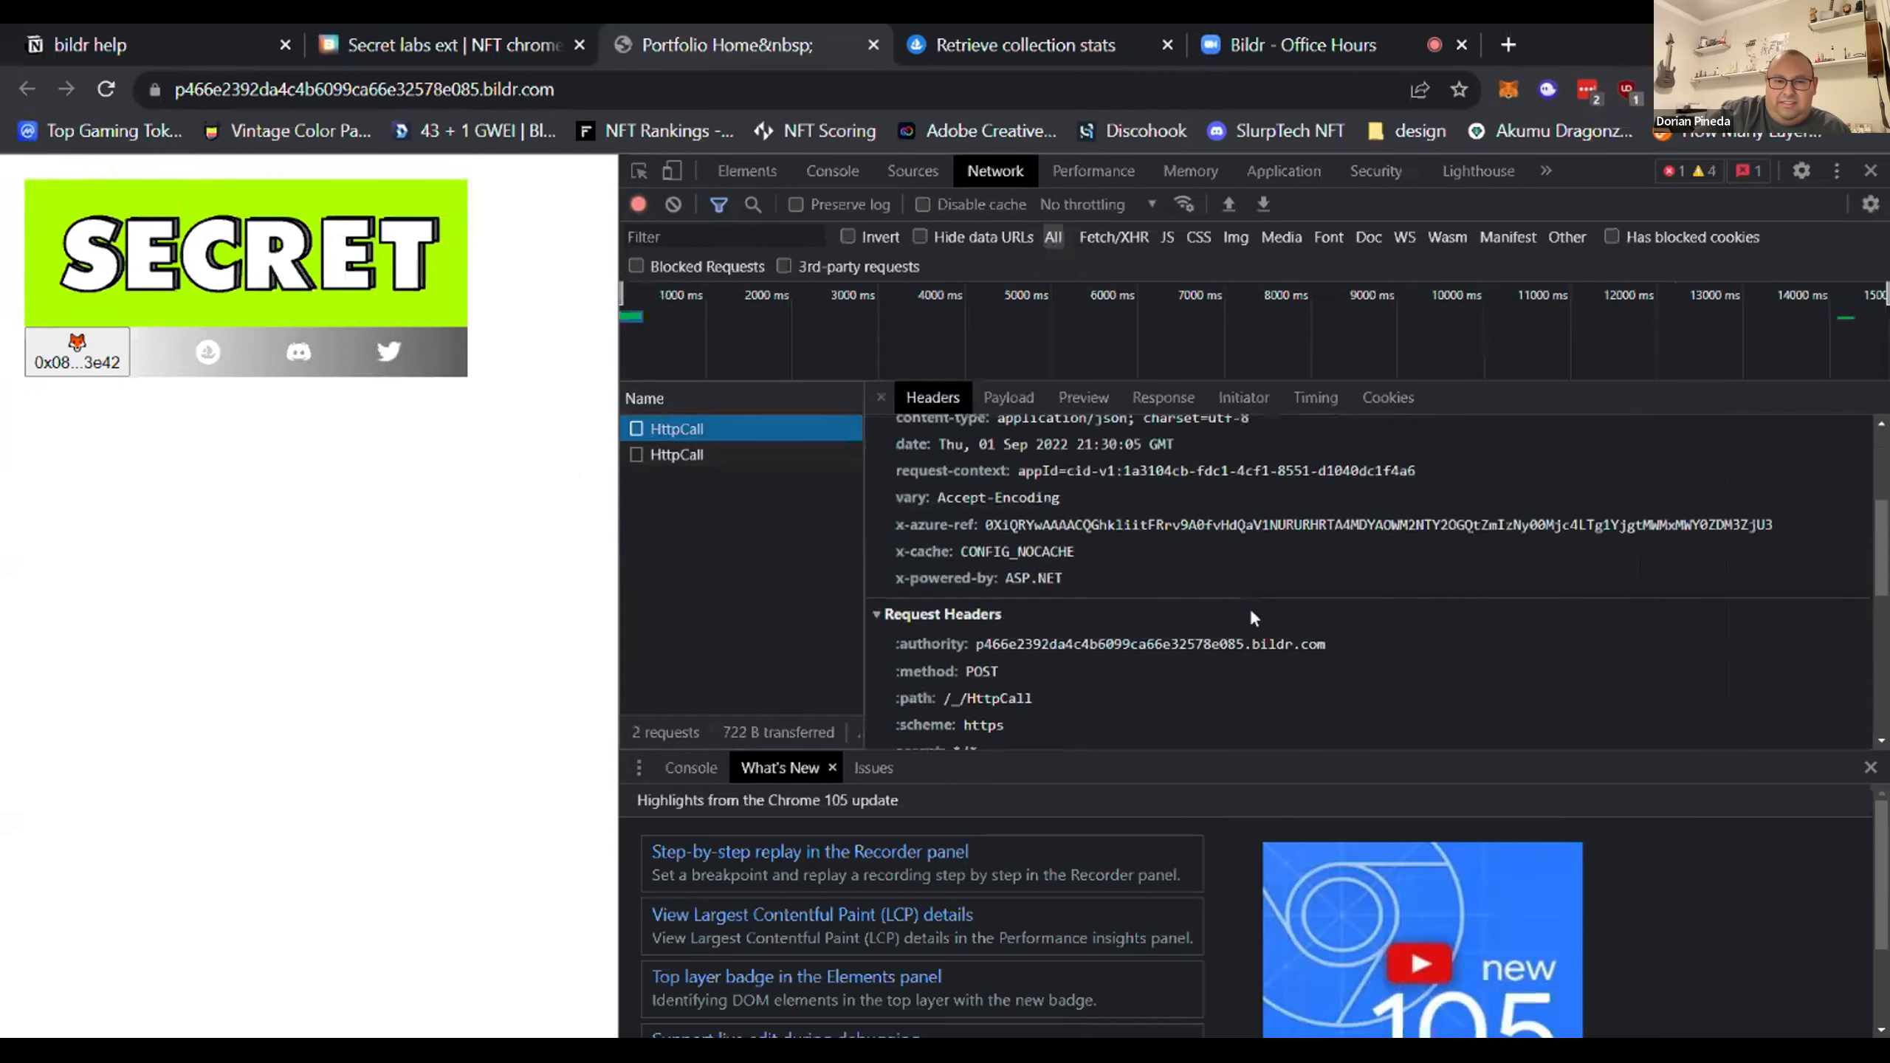
scroll(1251, 615, "down", 2)
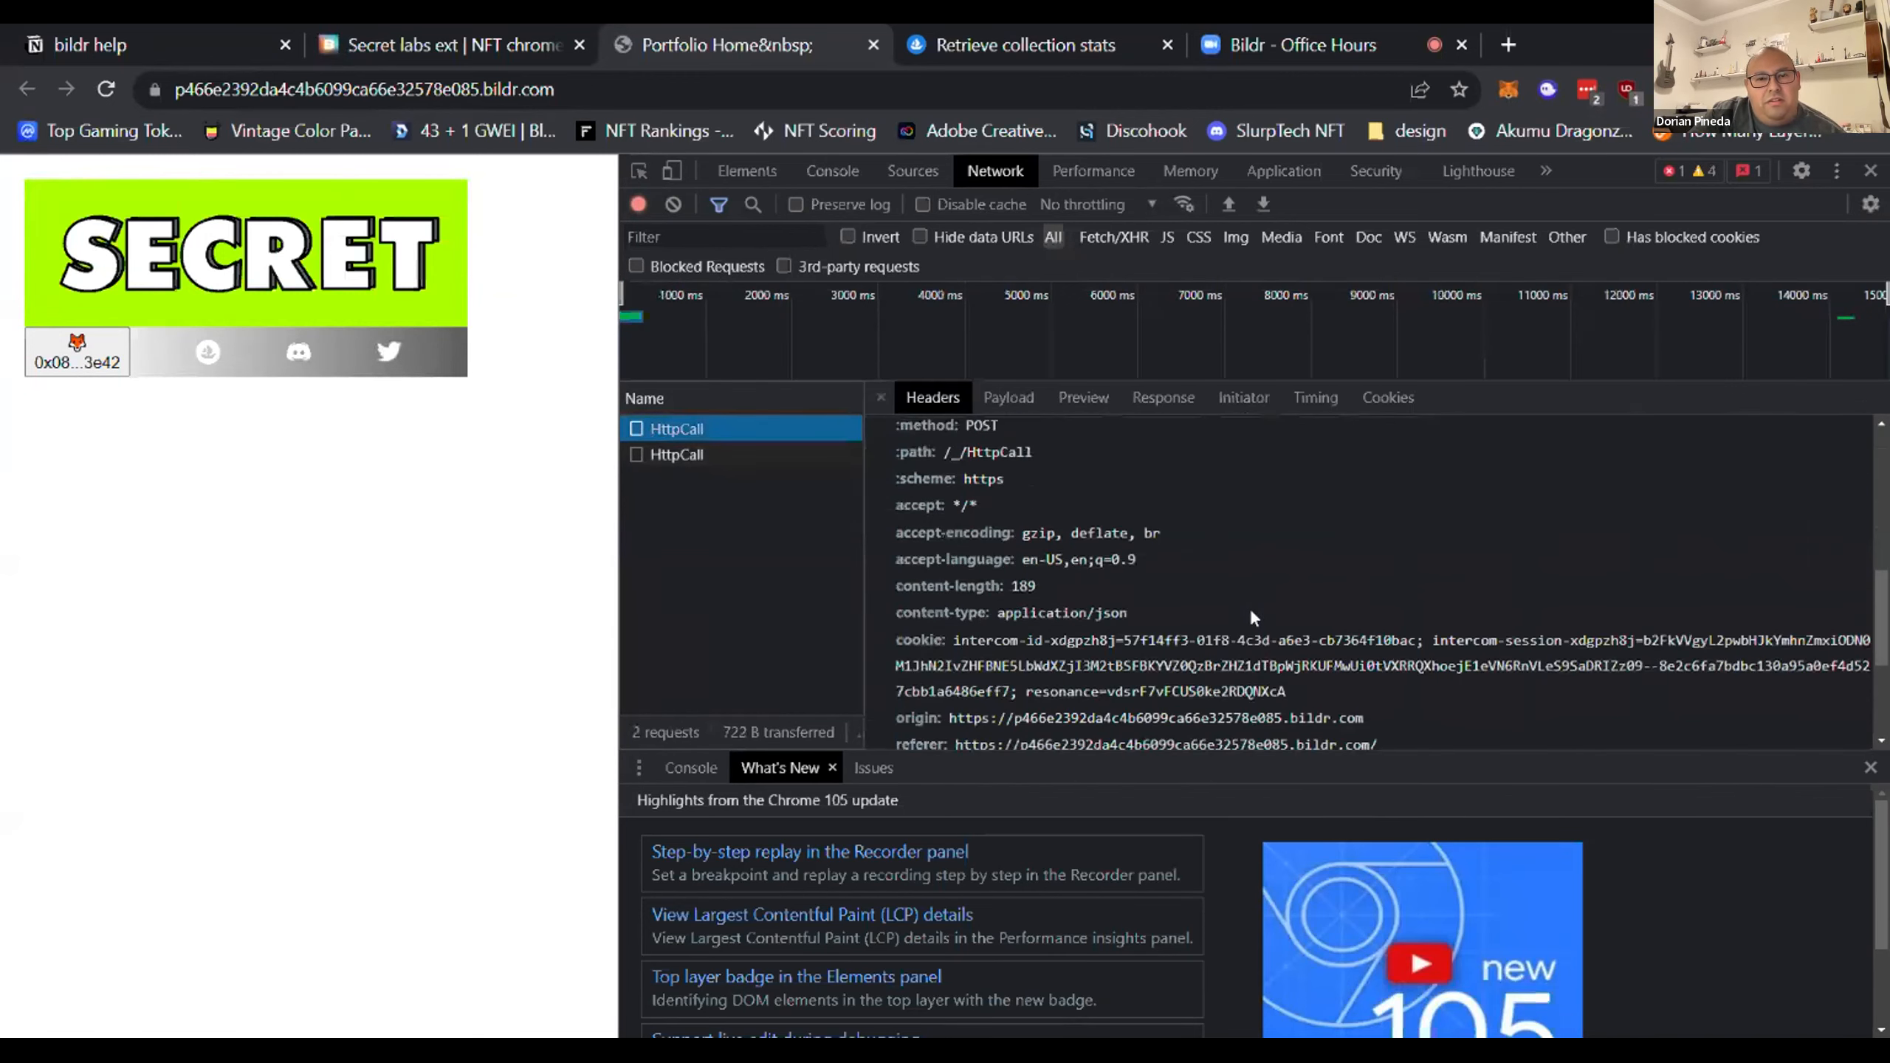
scroll(1249, 609, "up", 5)
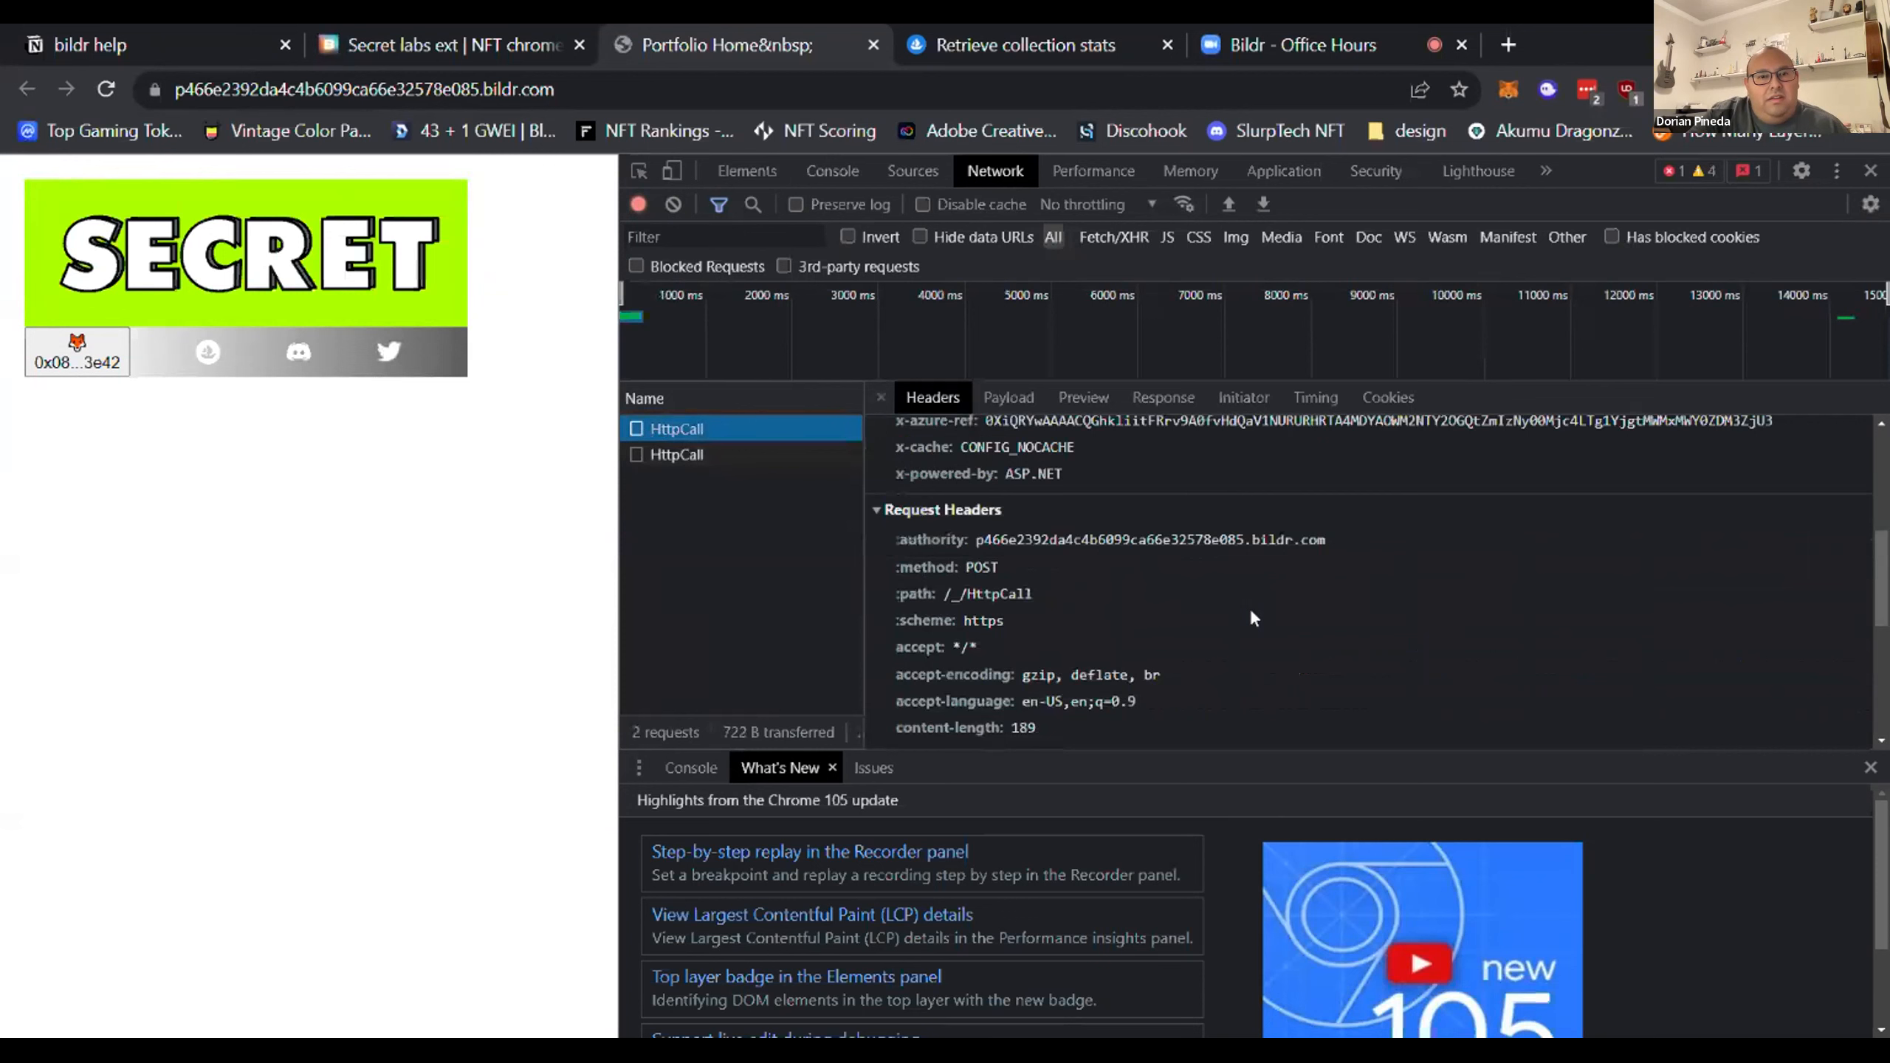
left_click(1088, 403)
left_click_drag(1128, 712, 1172, 711)
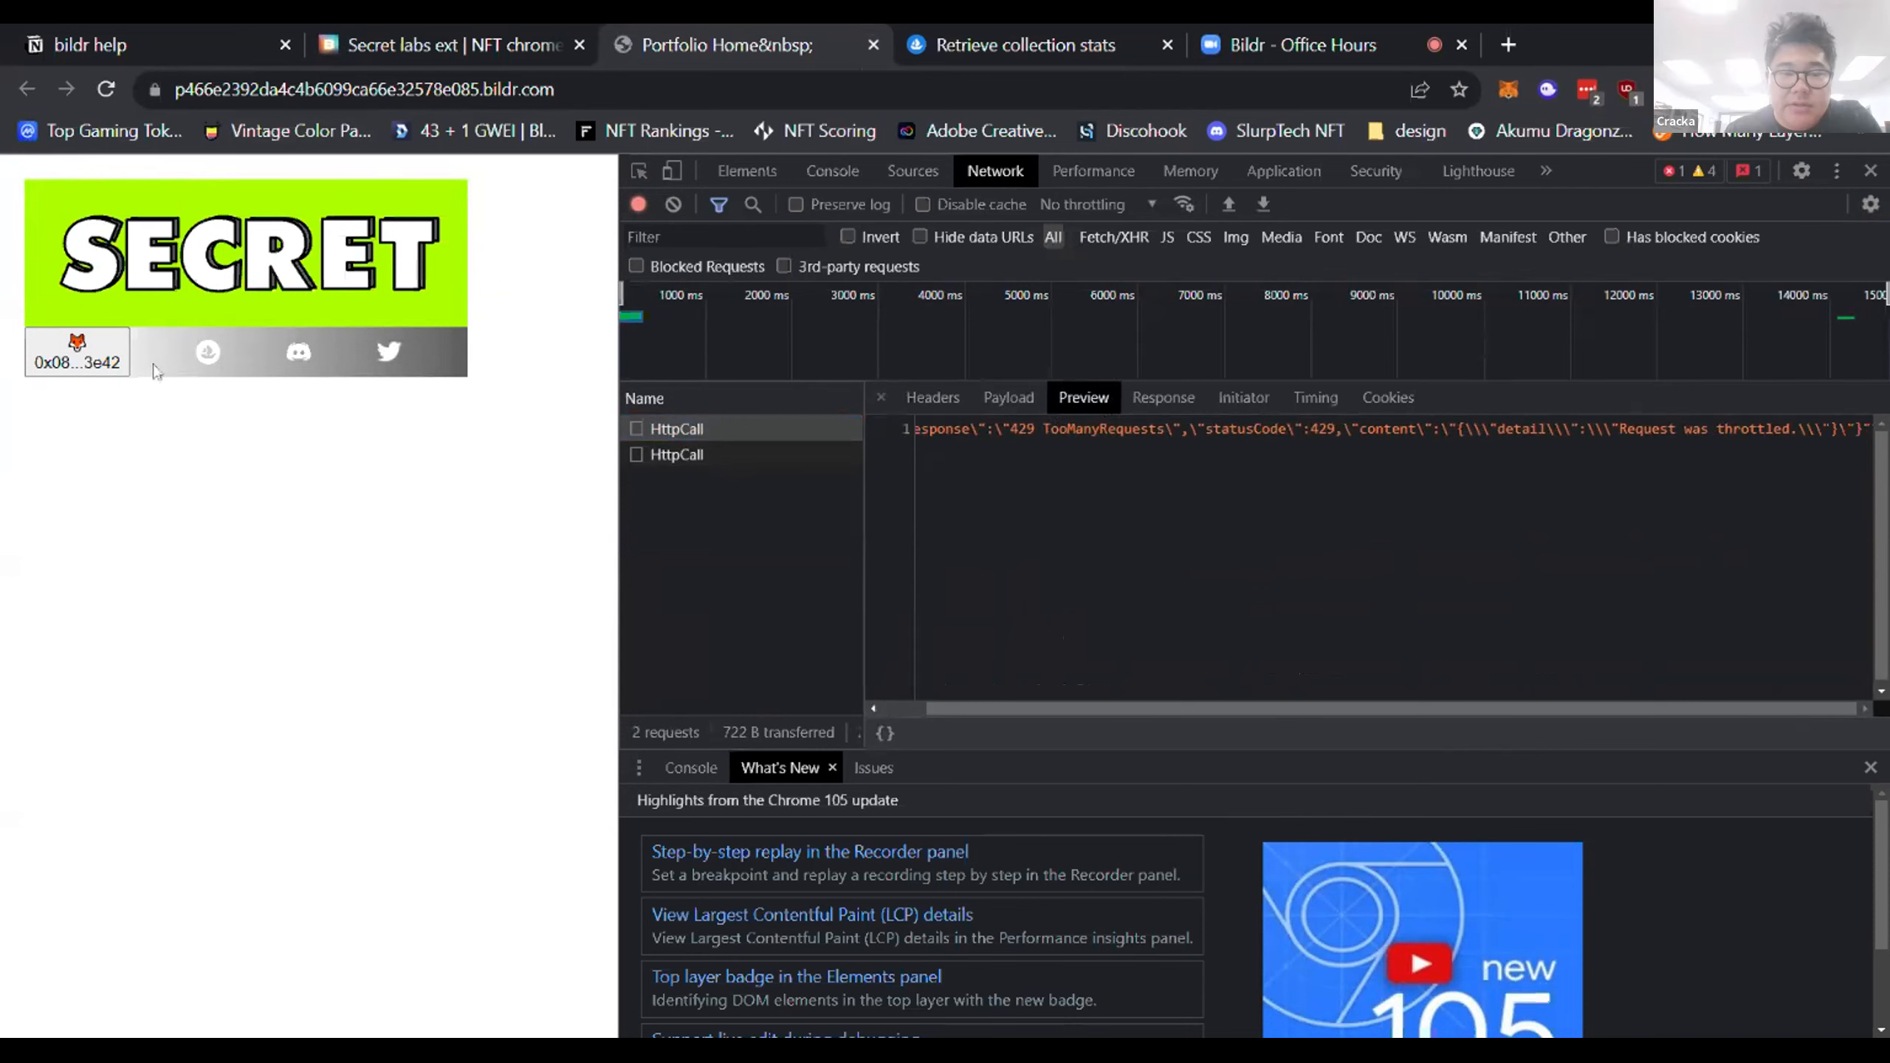
left_click(461, 41)
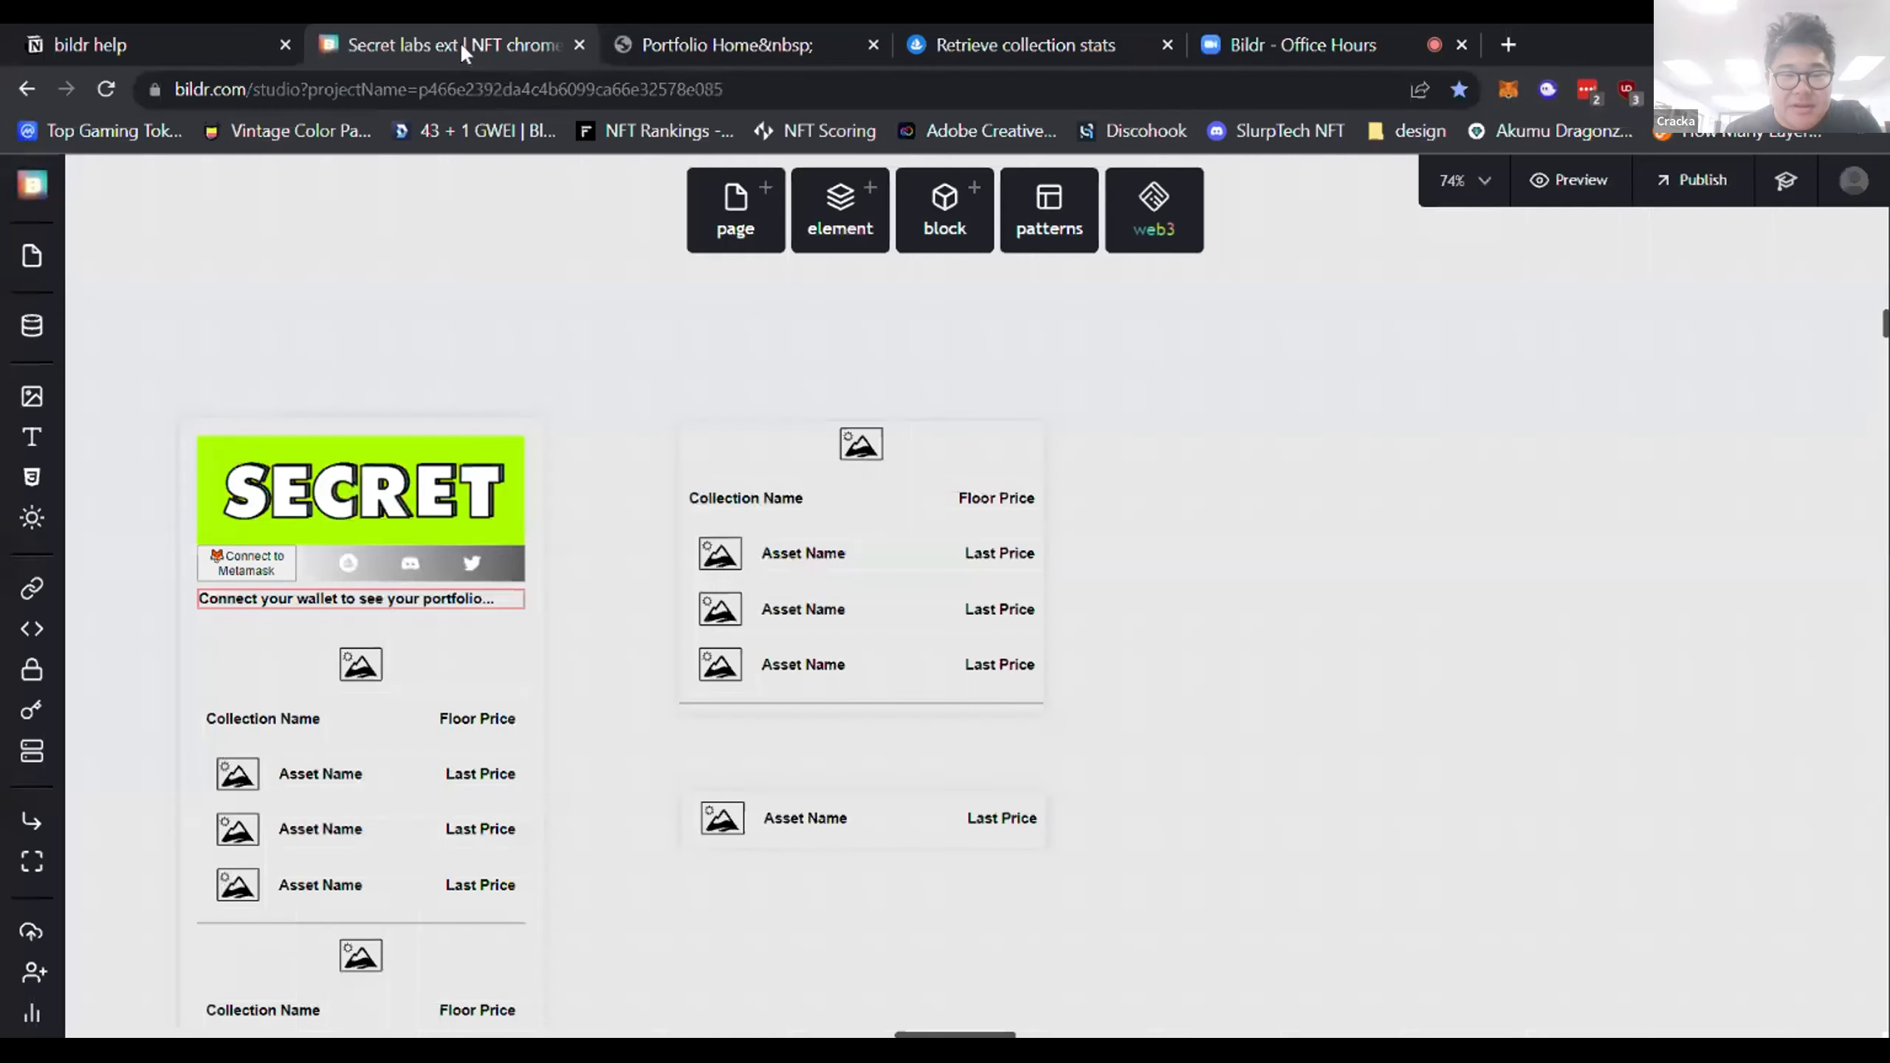
left_click(664, 23)
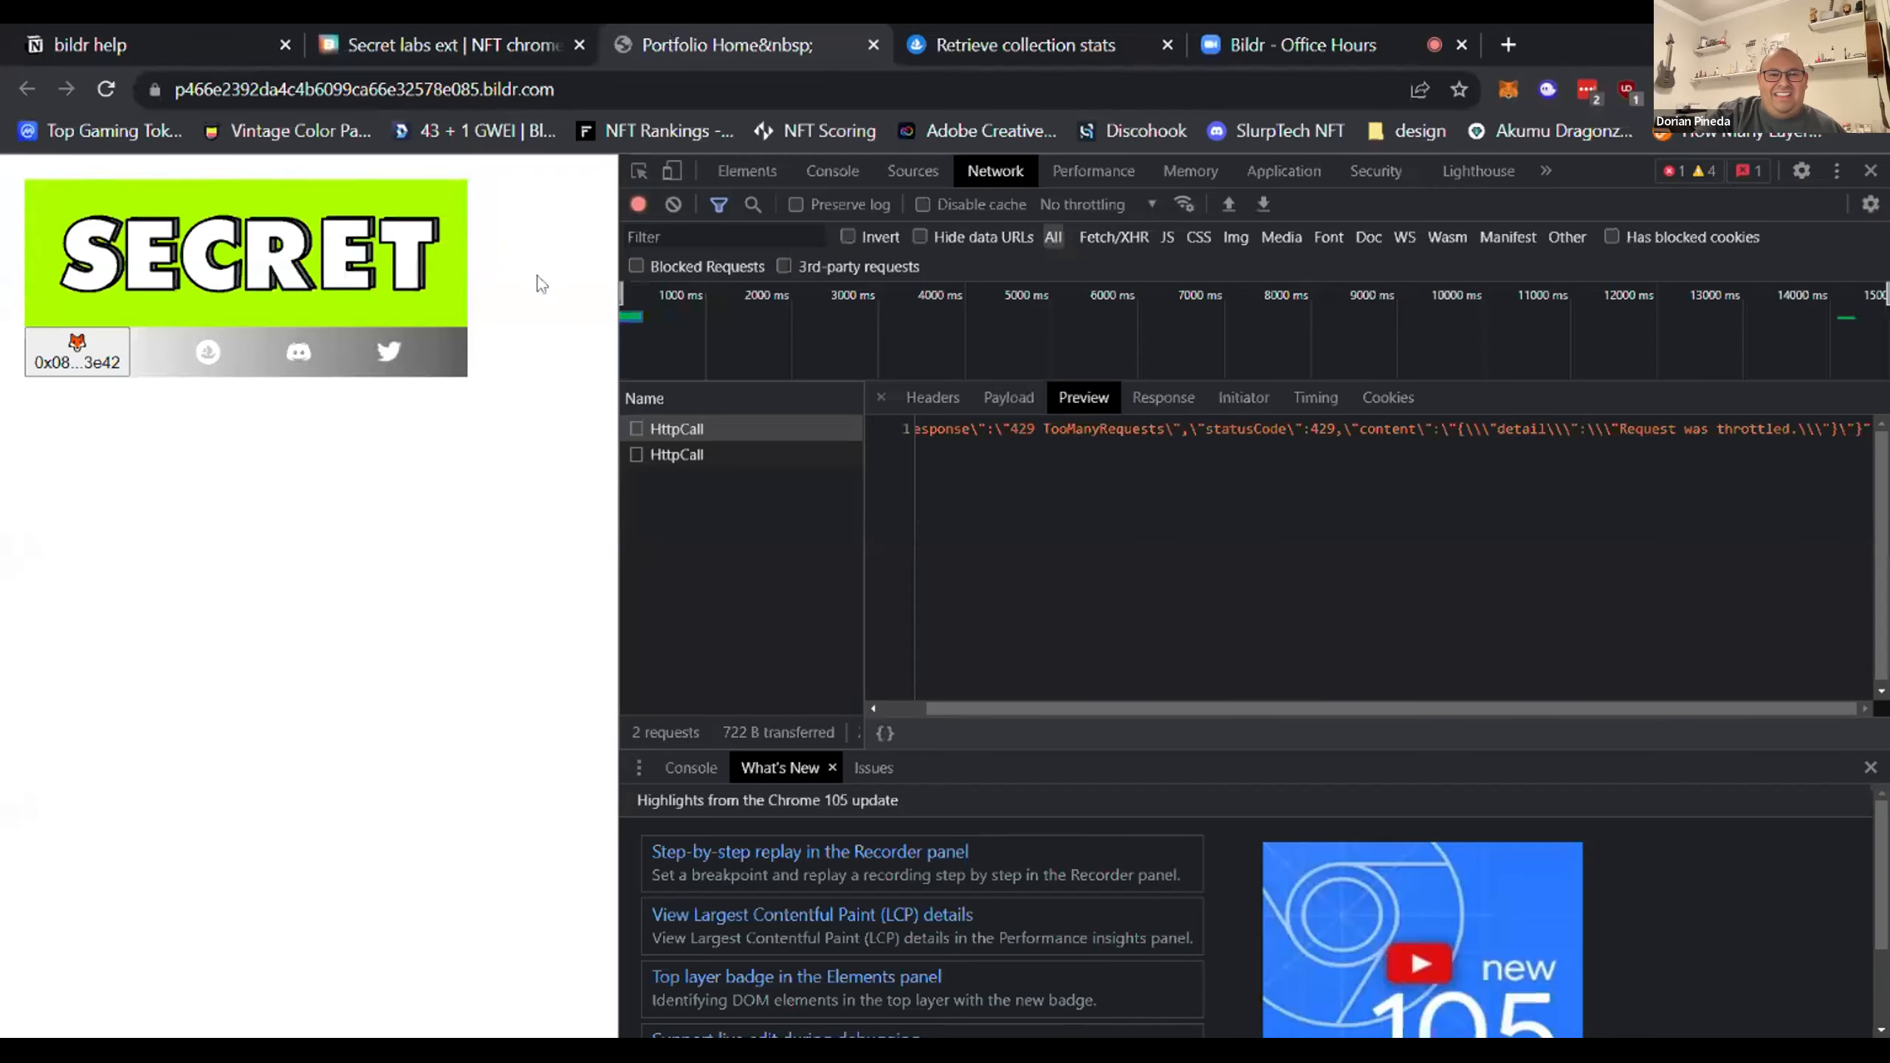
left_click(494, 31)
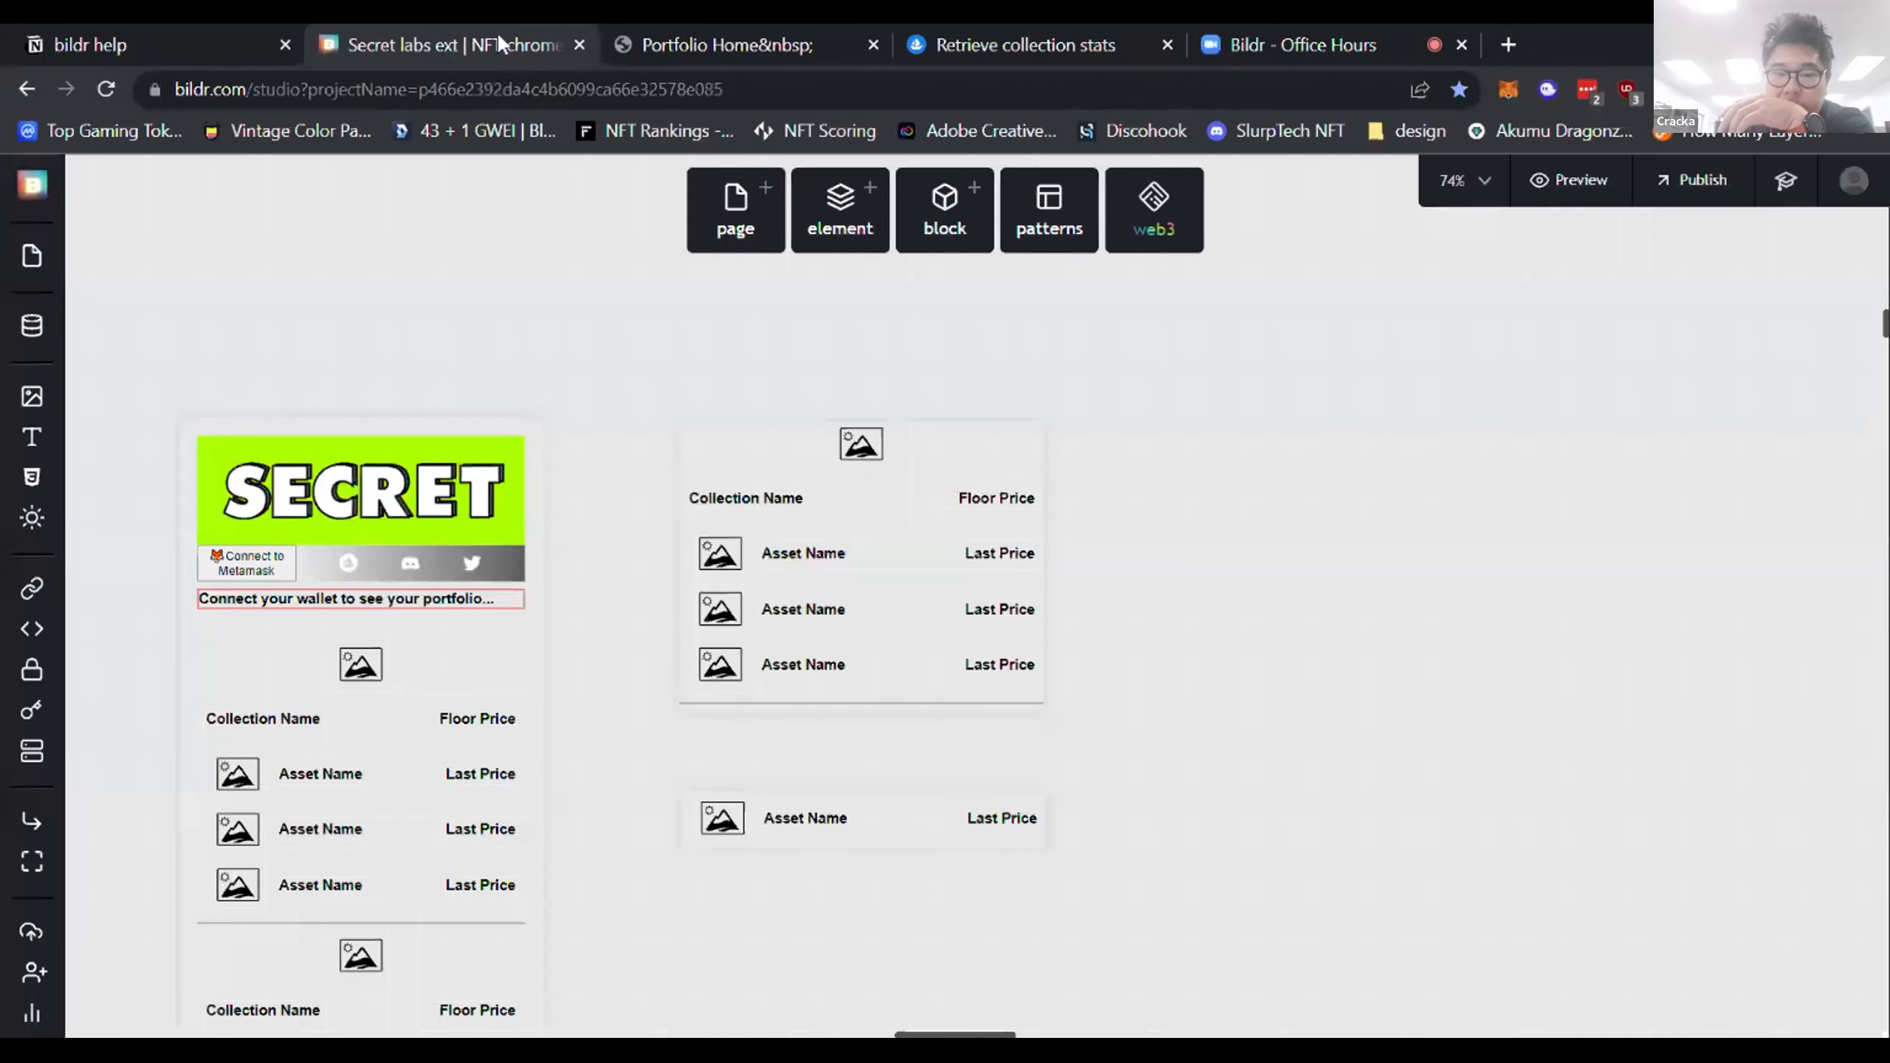
left_click(668, 24)
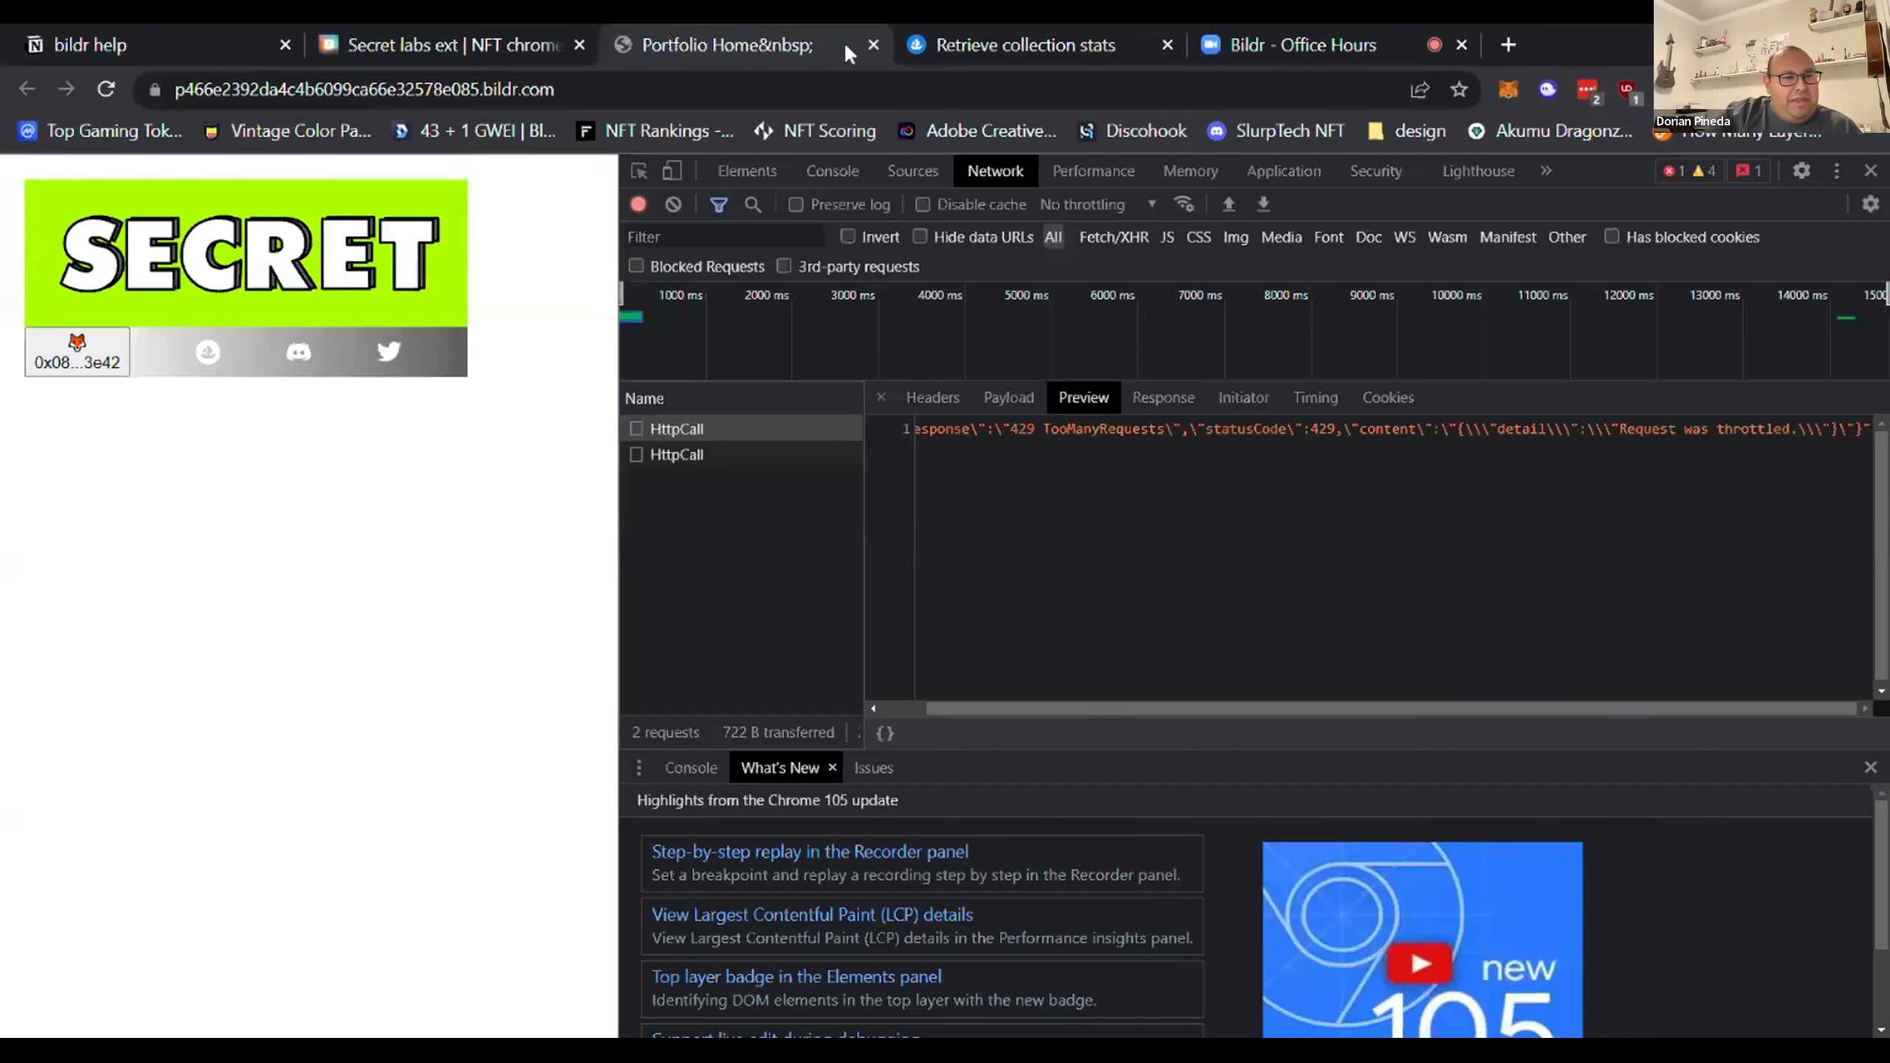
Step: Close the old portfolio preview and launch a fresh preview of the portfolio home page from the Bildr studio
left_click(871, 48)
left_click(1599, 177)
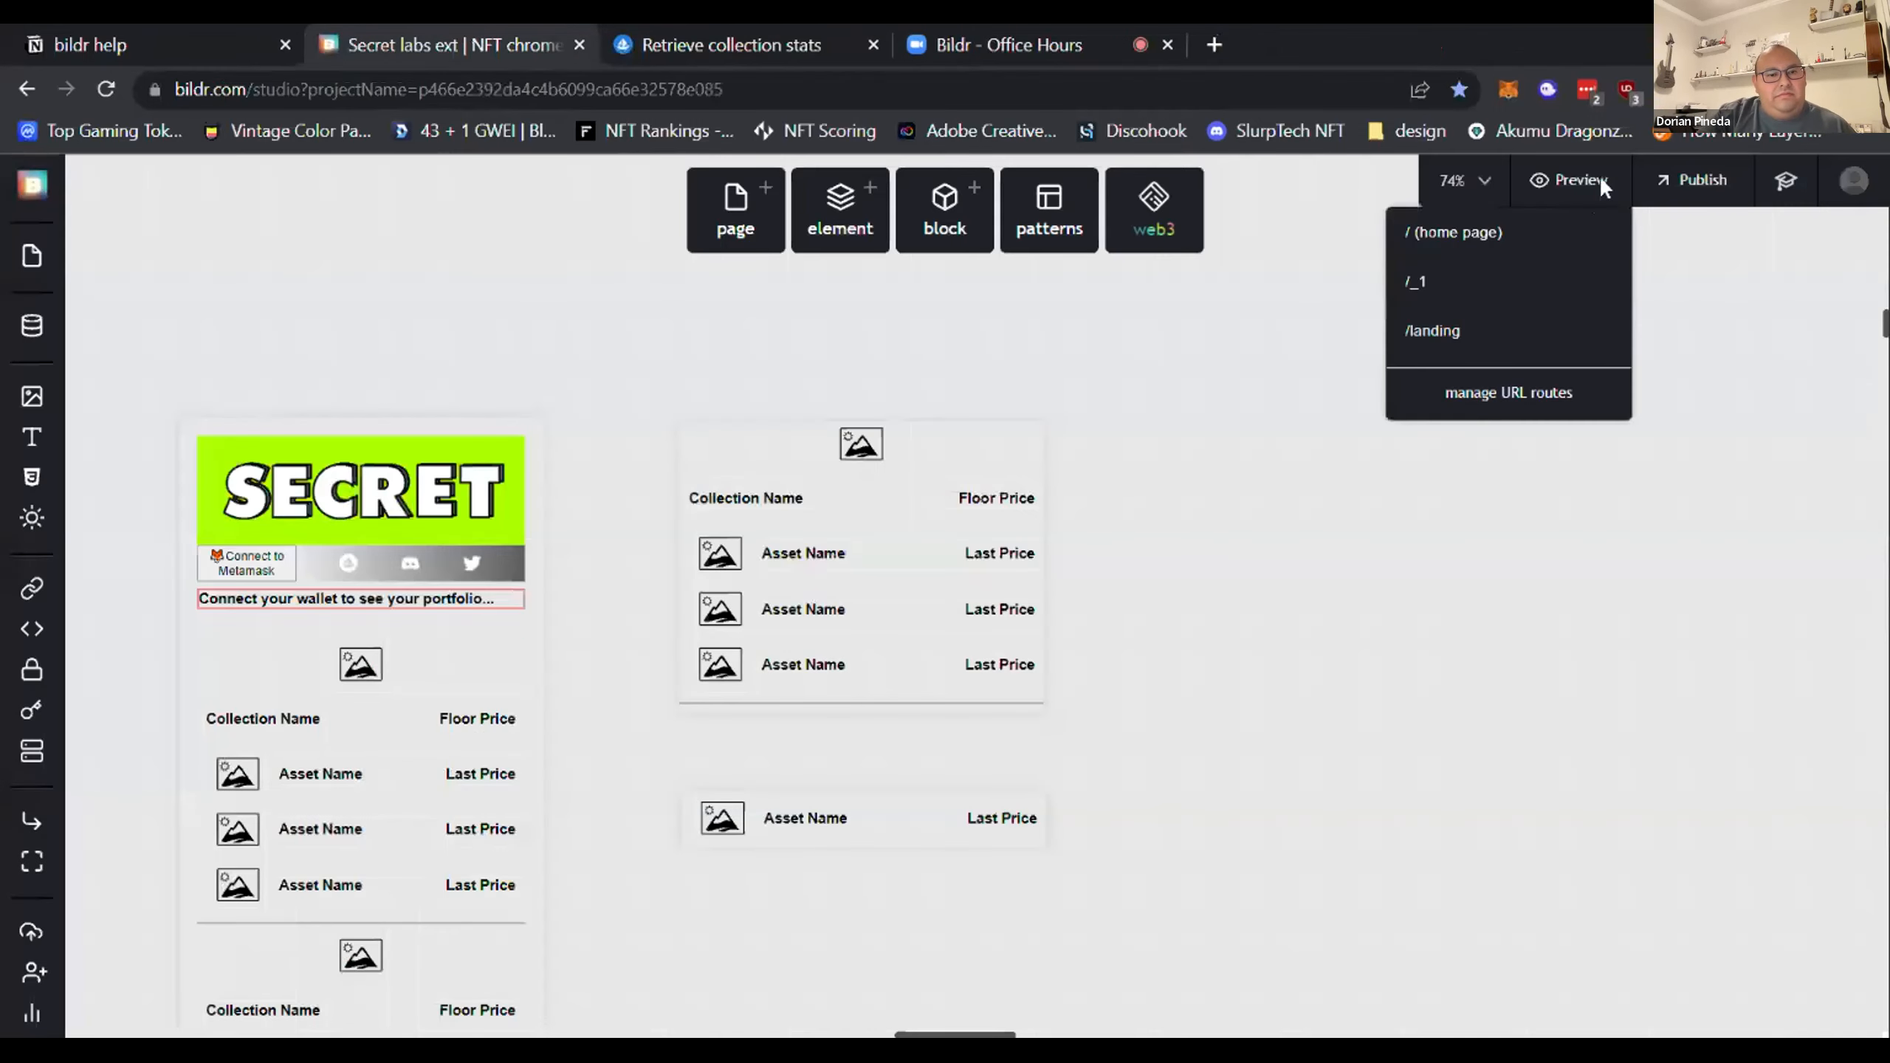
left_click(1410, 328)
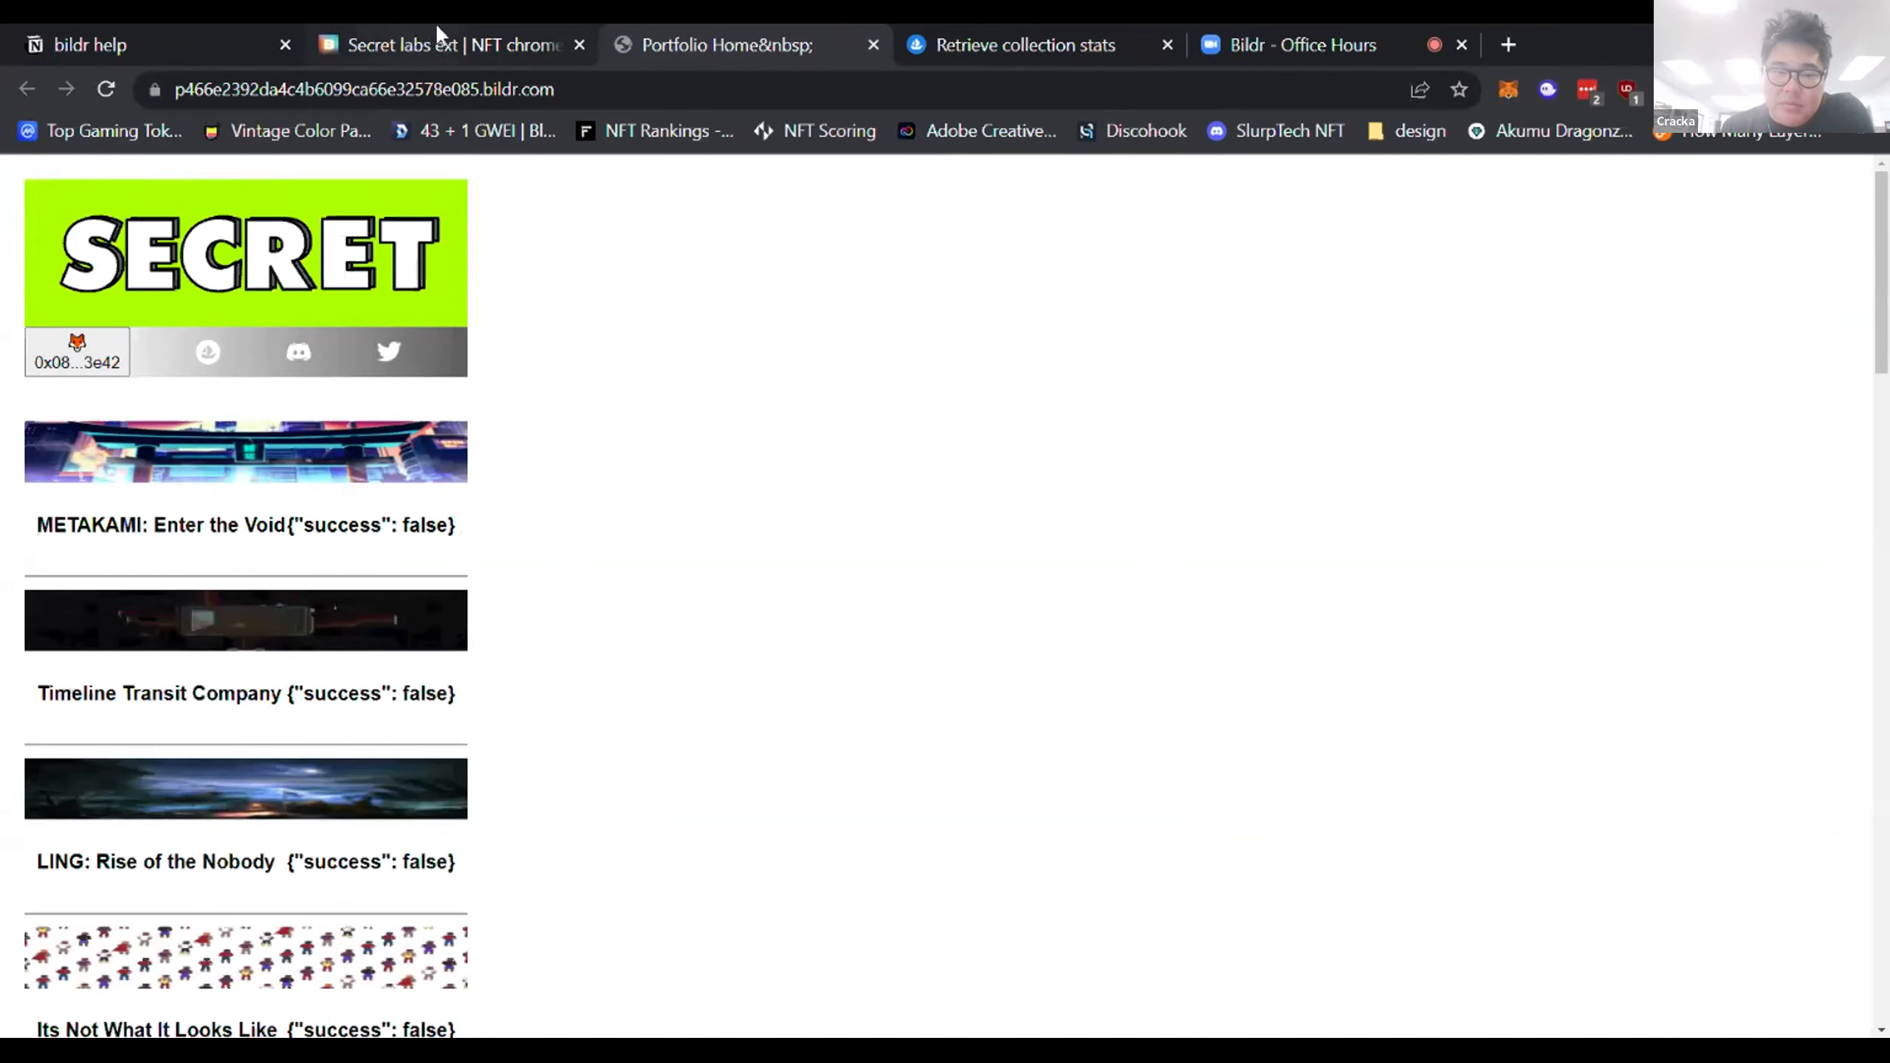
Step: Set the record value variable of the Floor Price element on the Collection Row page to Collection_floor
left_click(464, 23)
left_click(996, 498)
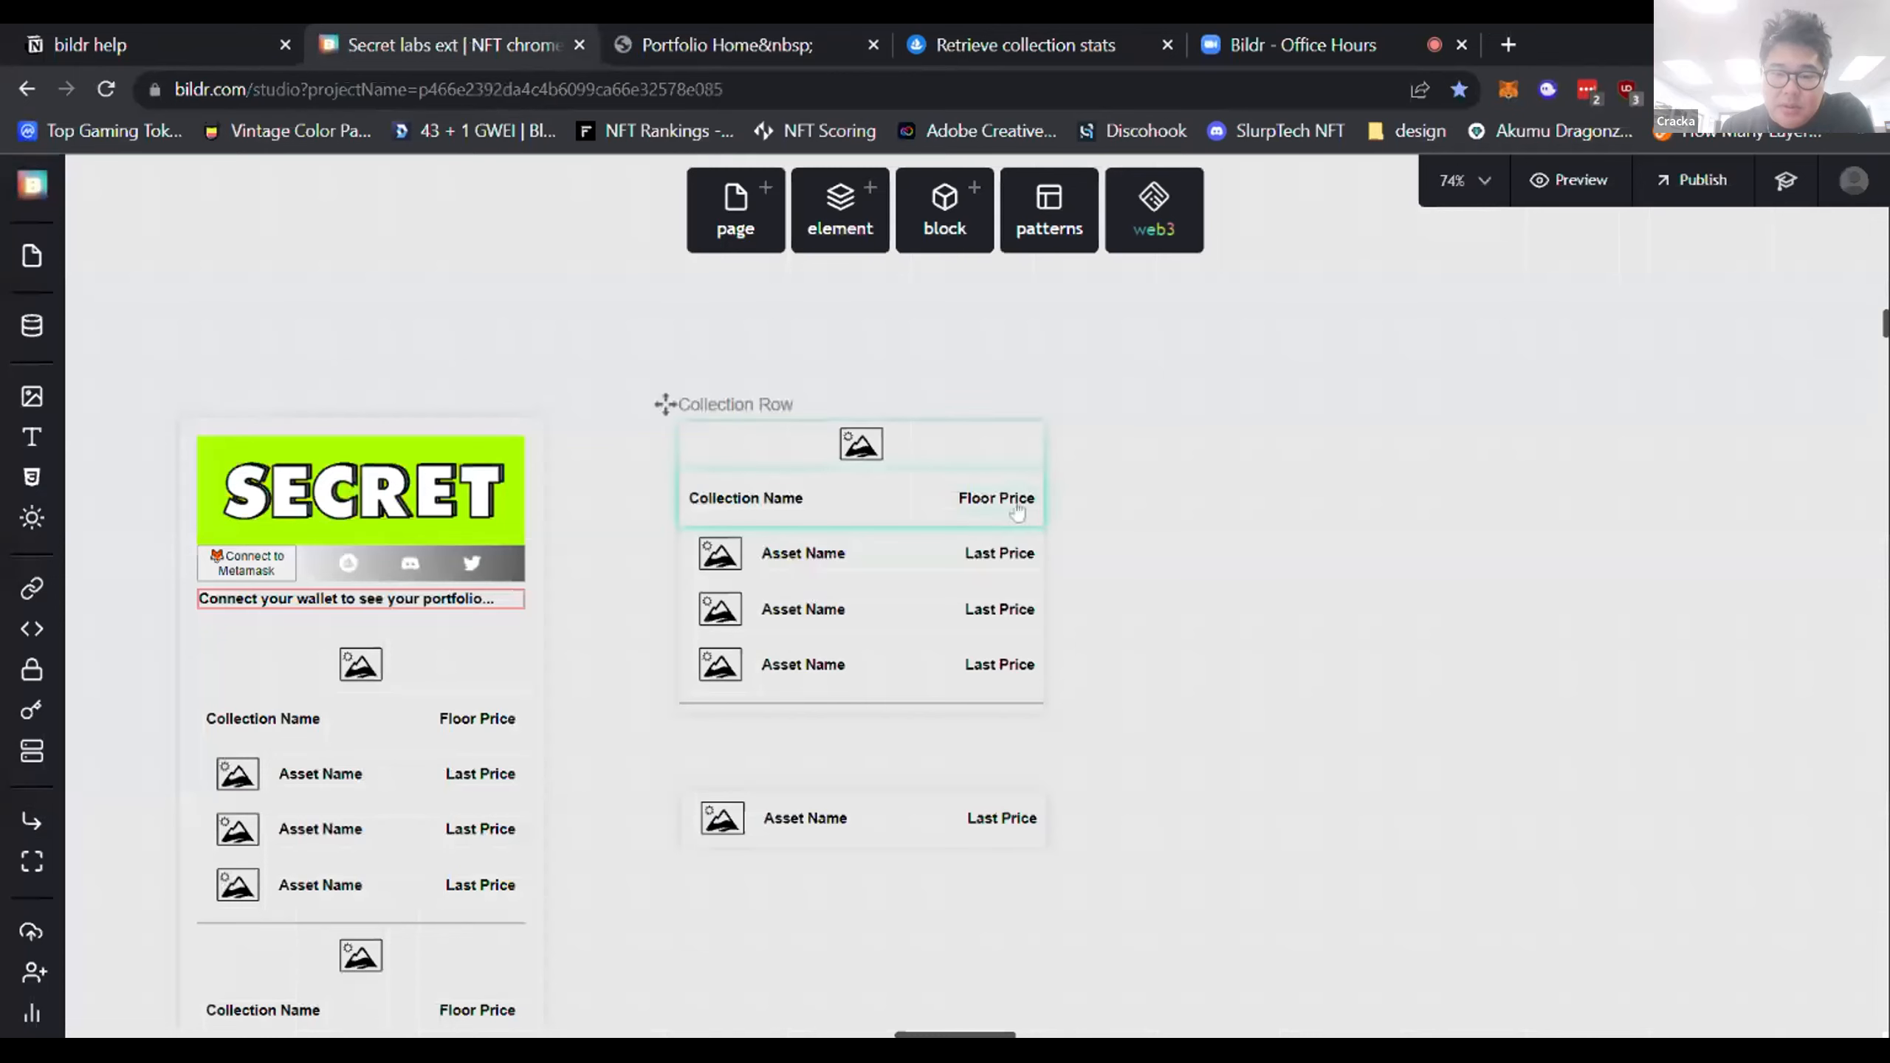
left_click(1560, 554)
left_click_drag(1537, 554, 1460, 553)
type("Collection_floor")
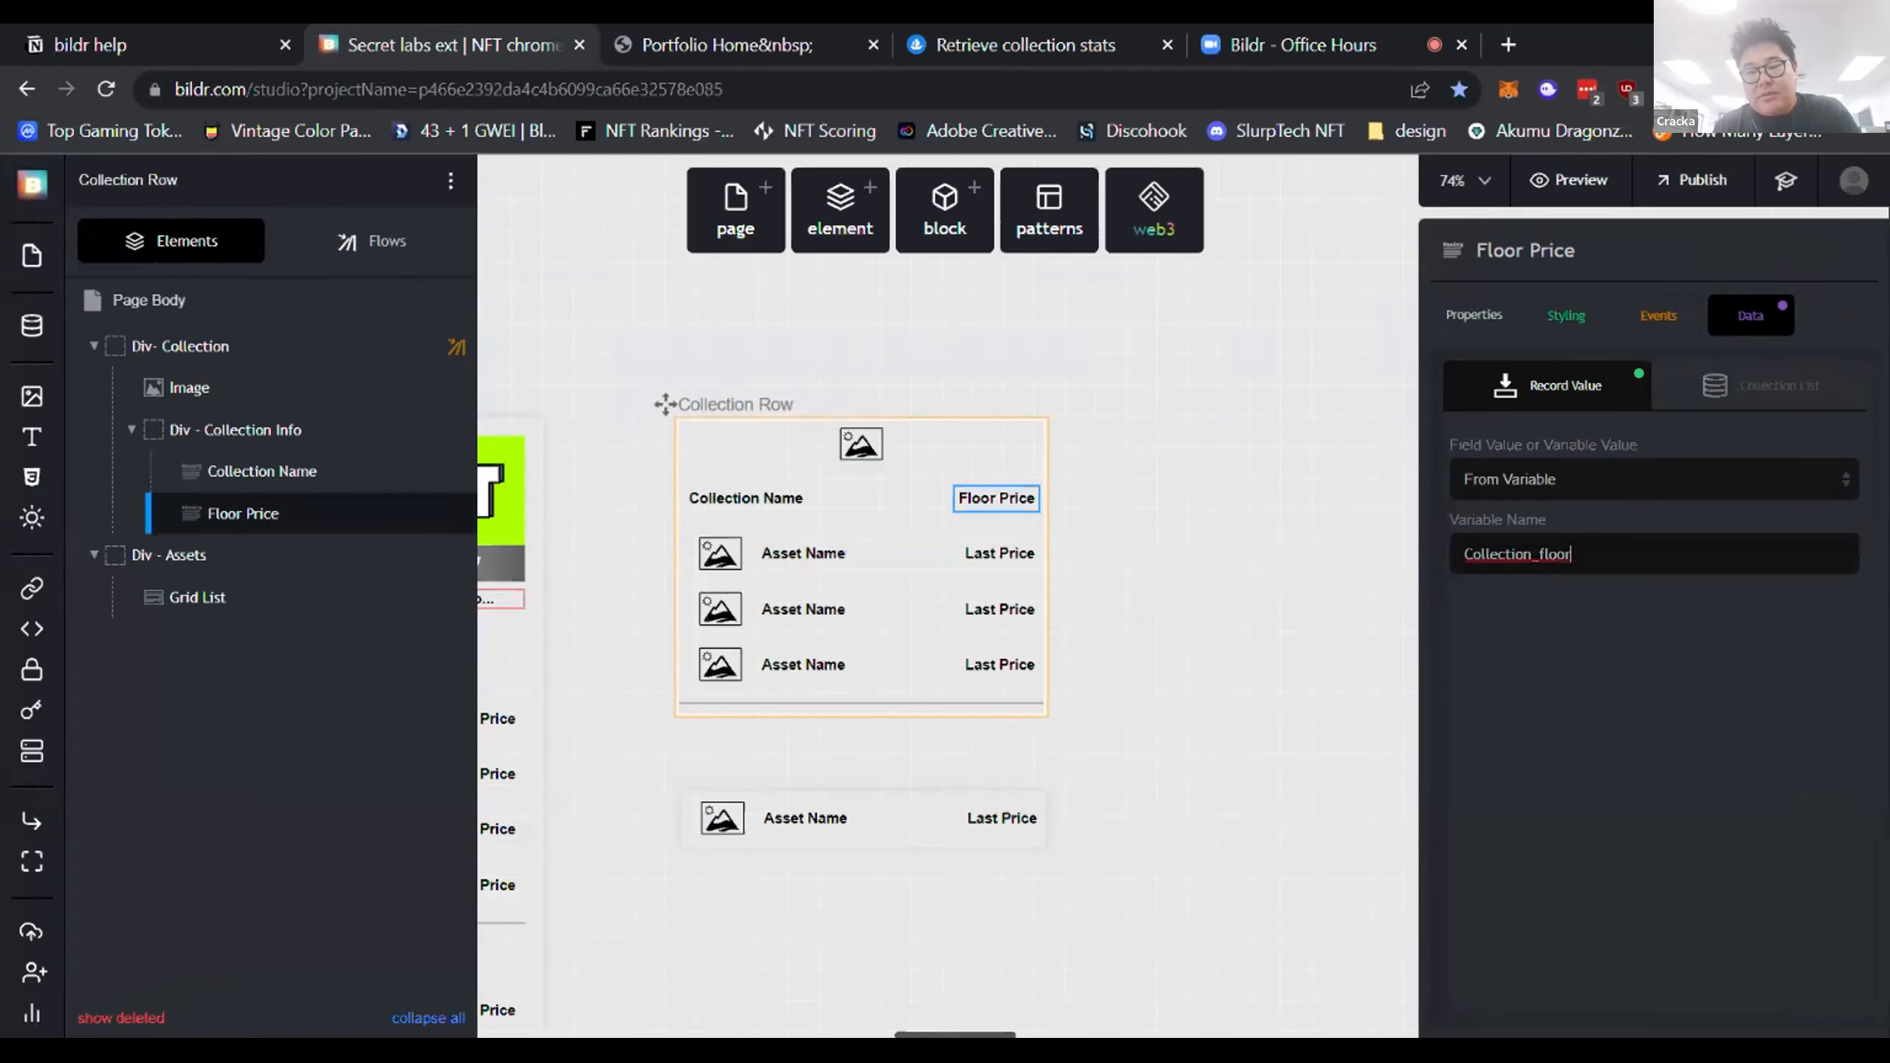
left_click(1398, 654)
Step: Reload the portfolio preview and bring up the developer console to check its output
left_click(1042, 45)
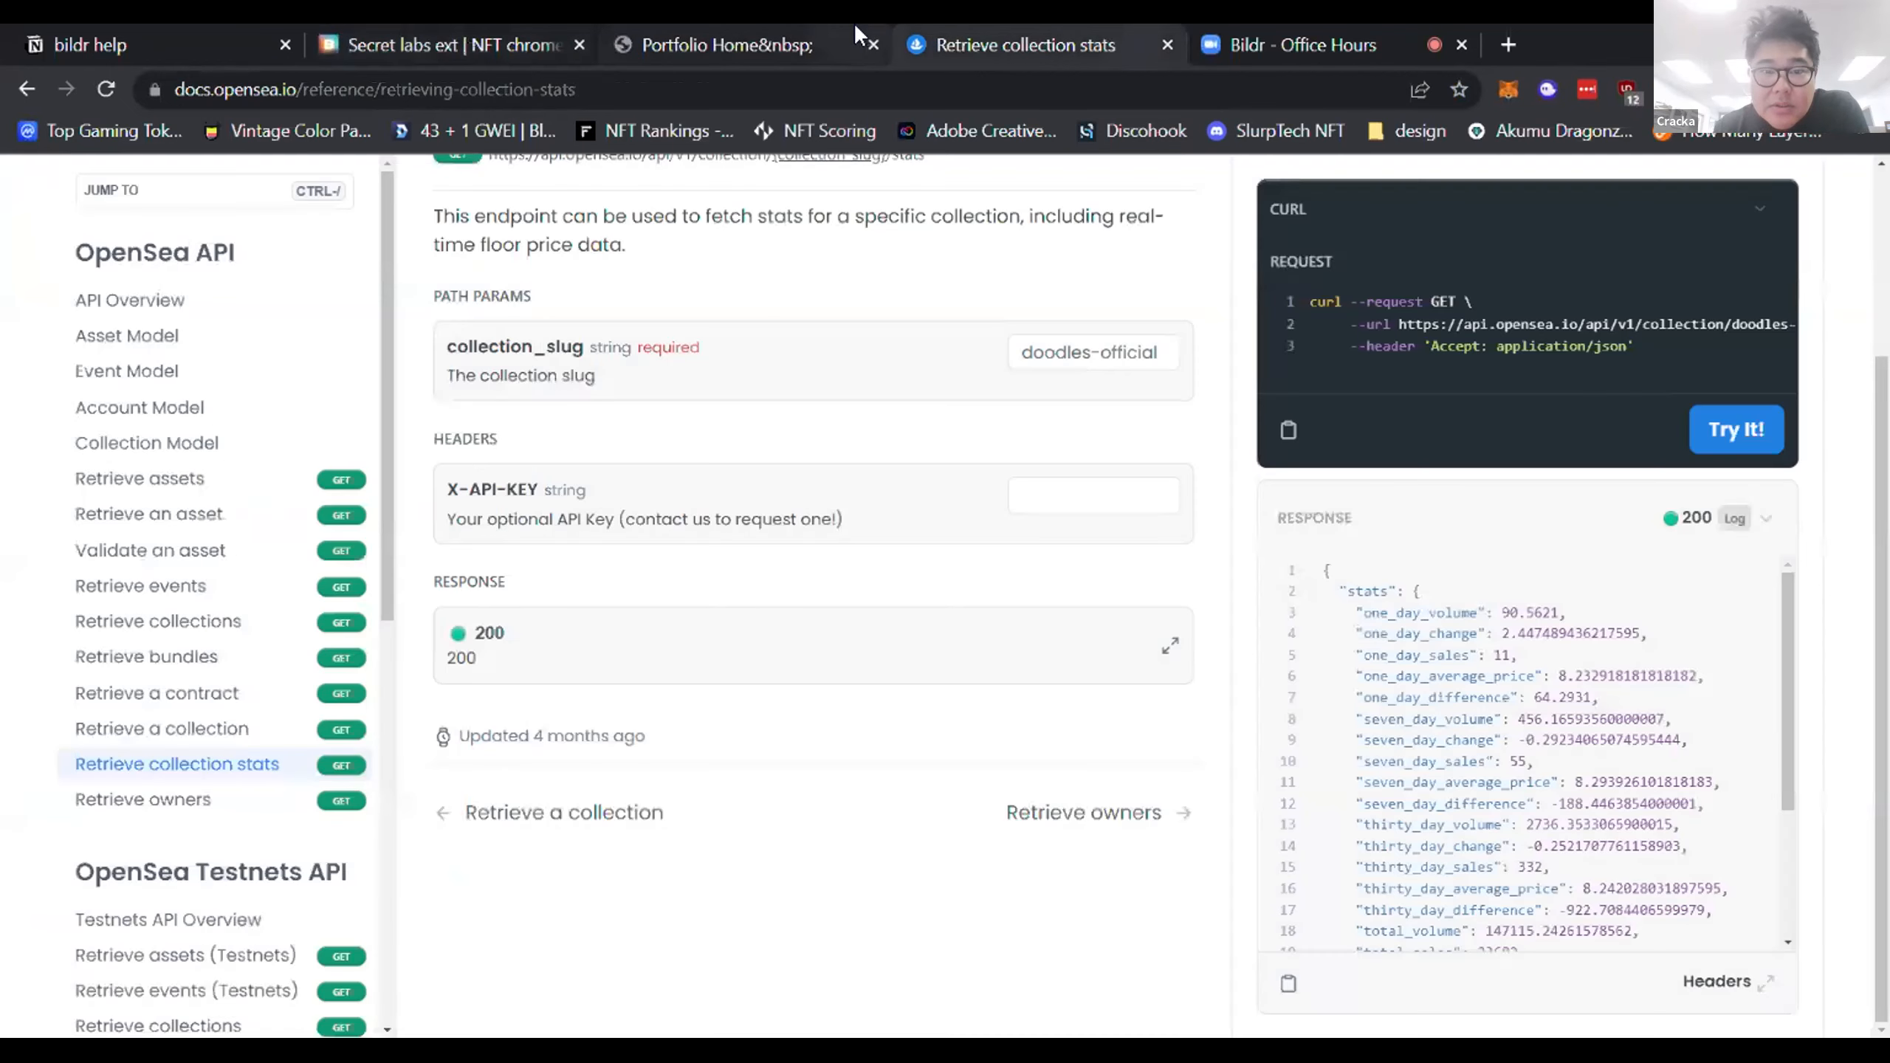
left_click(725, 45)
left_click(104, 90)
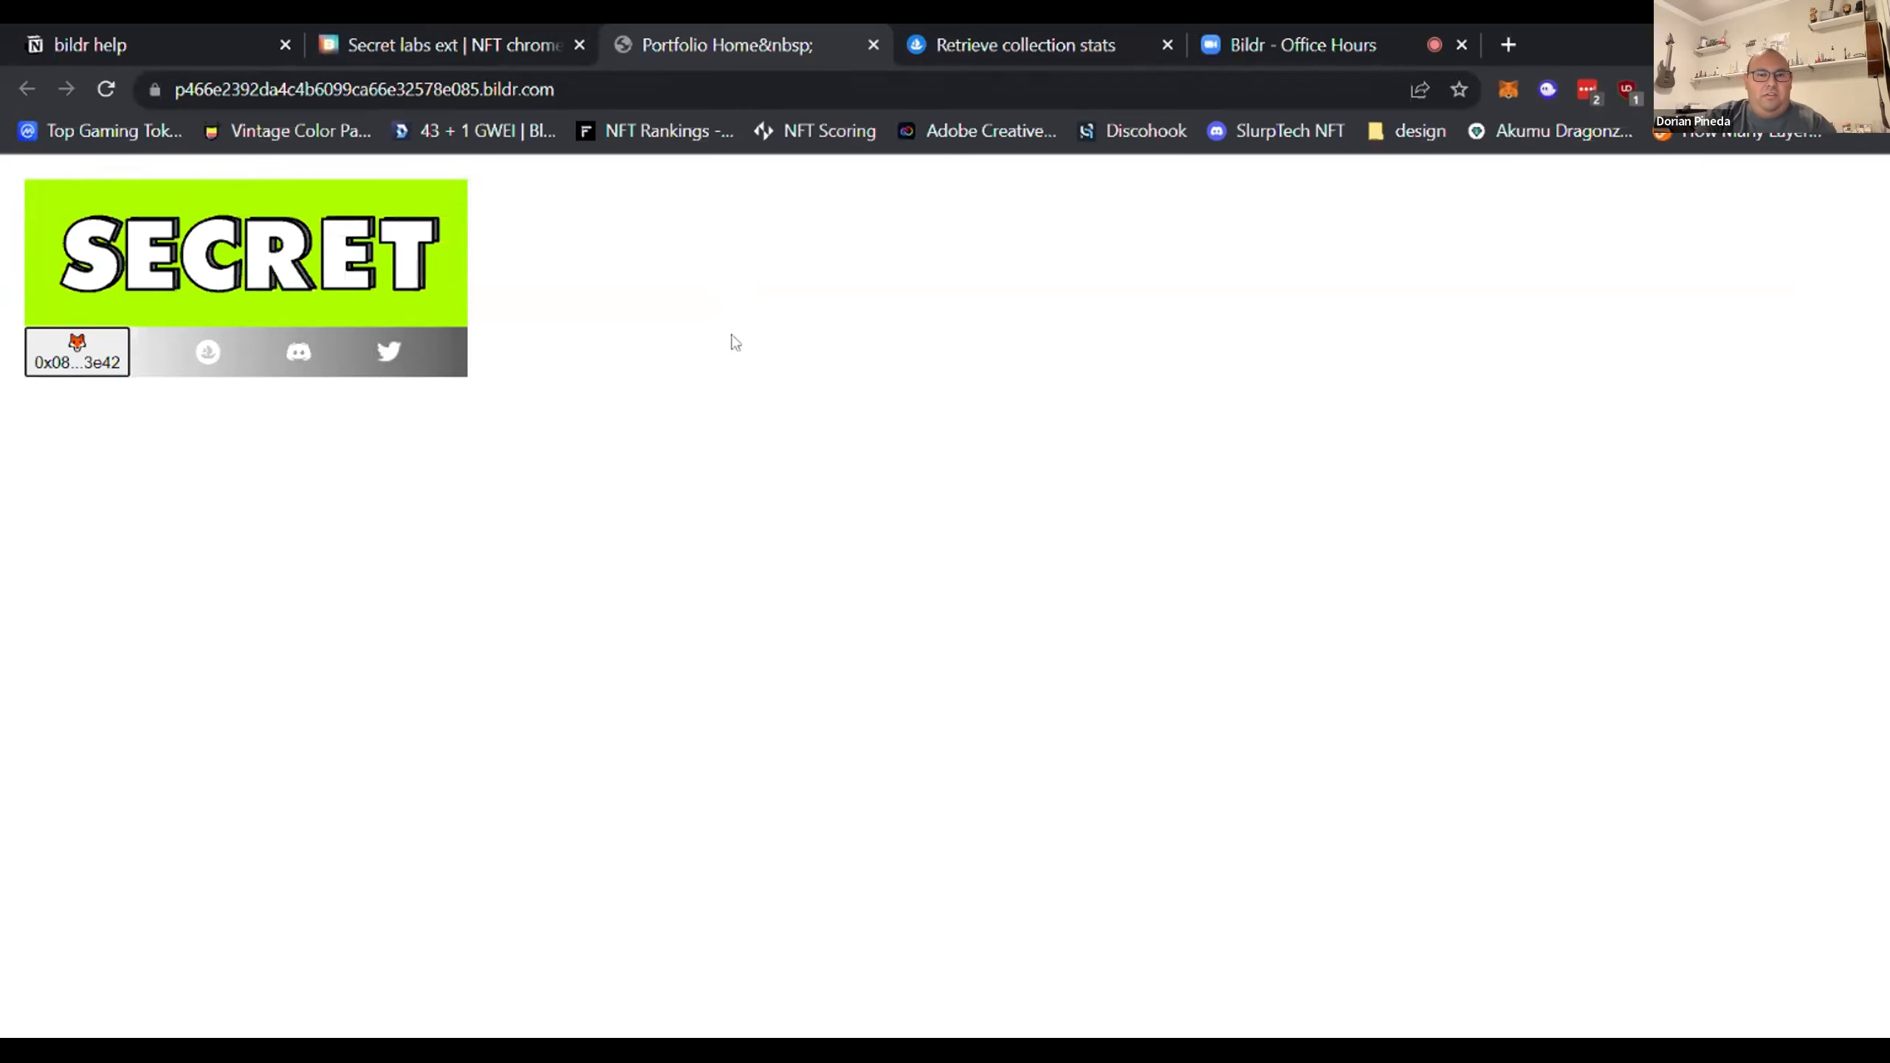
key("F12")
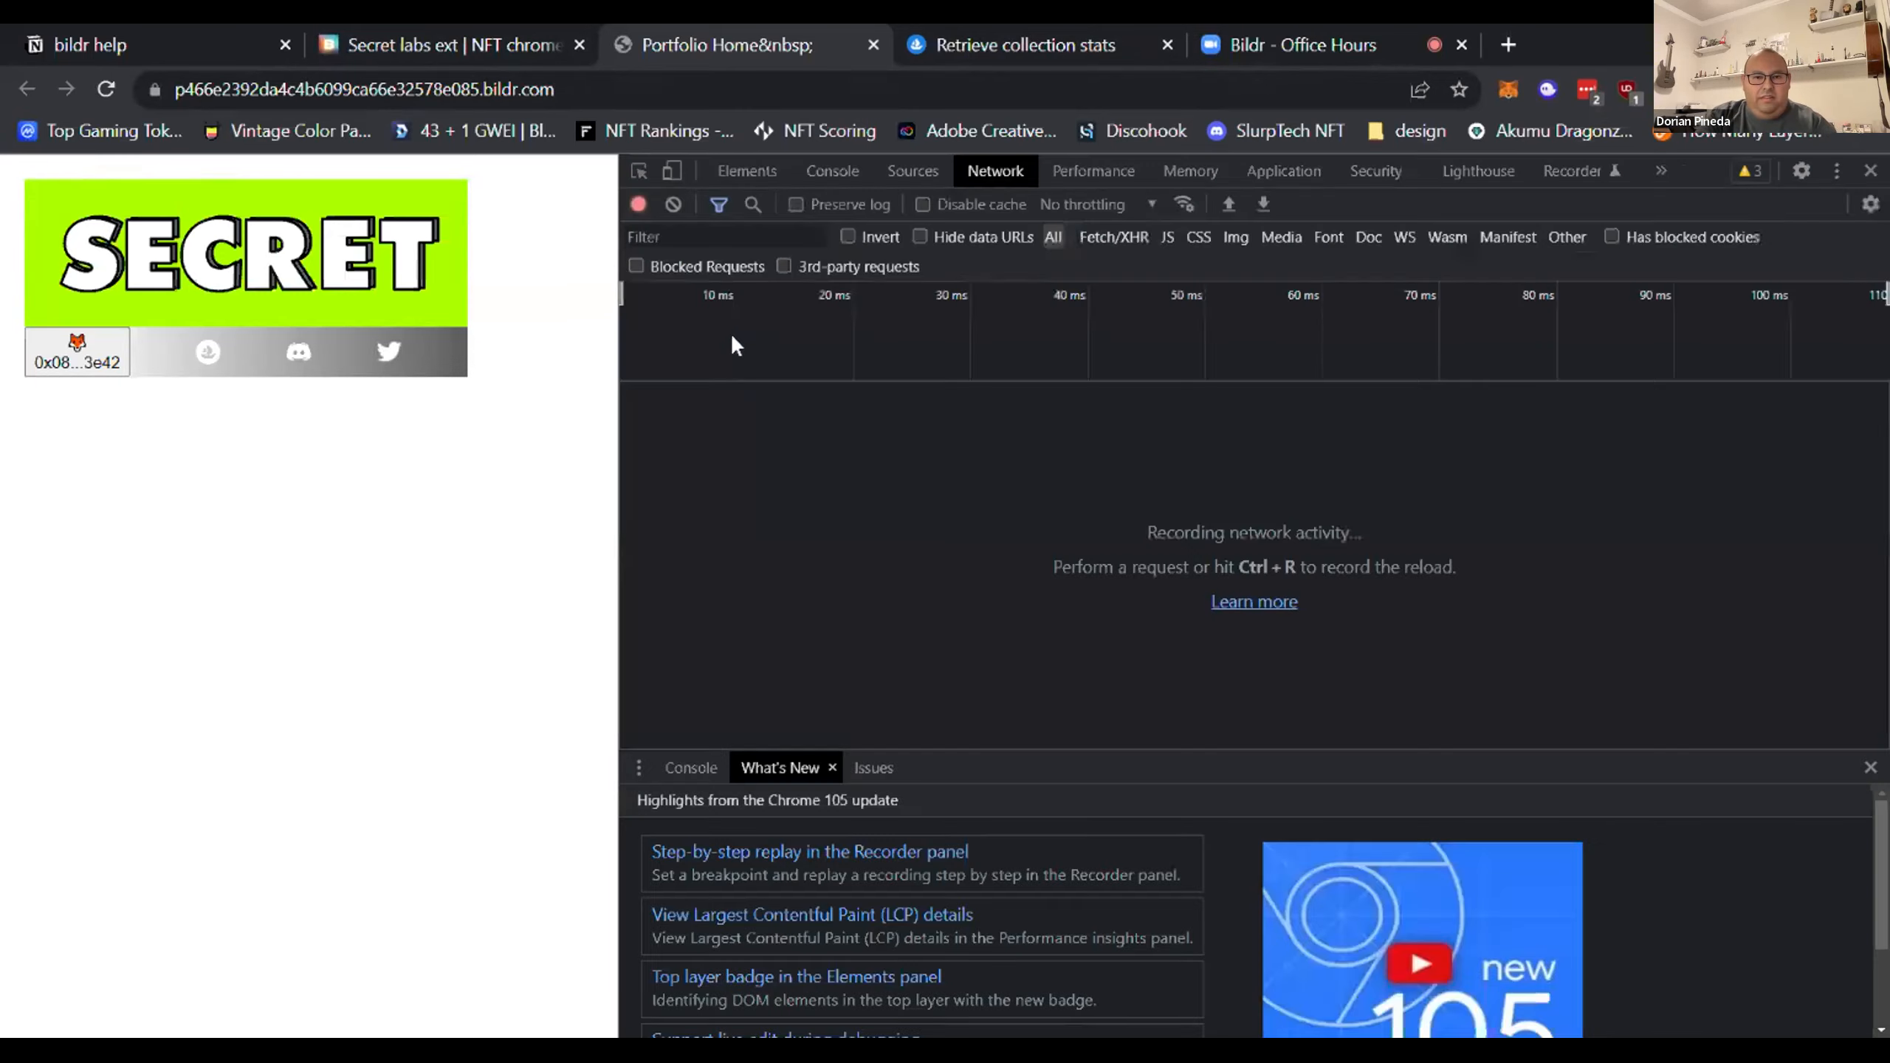
left_click(853, 173)
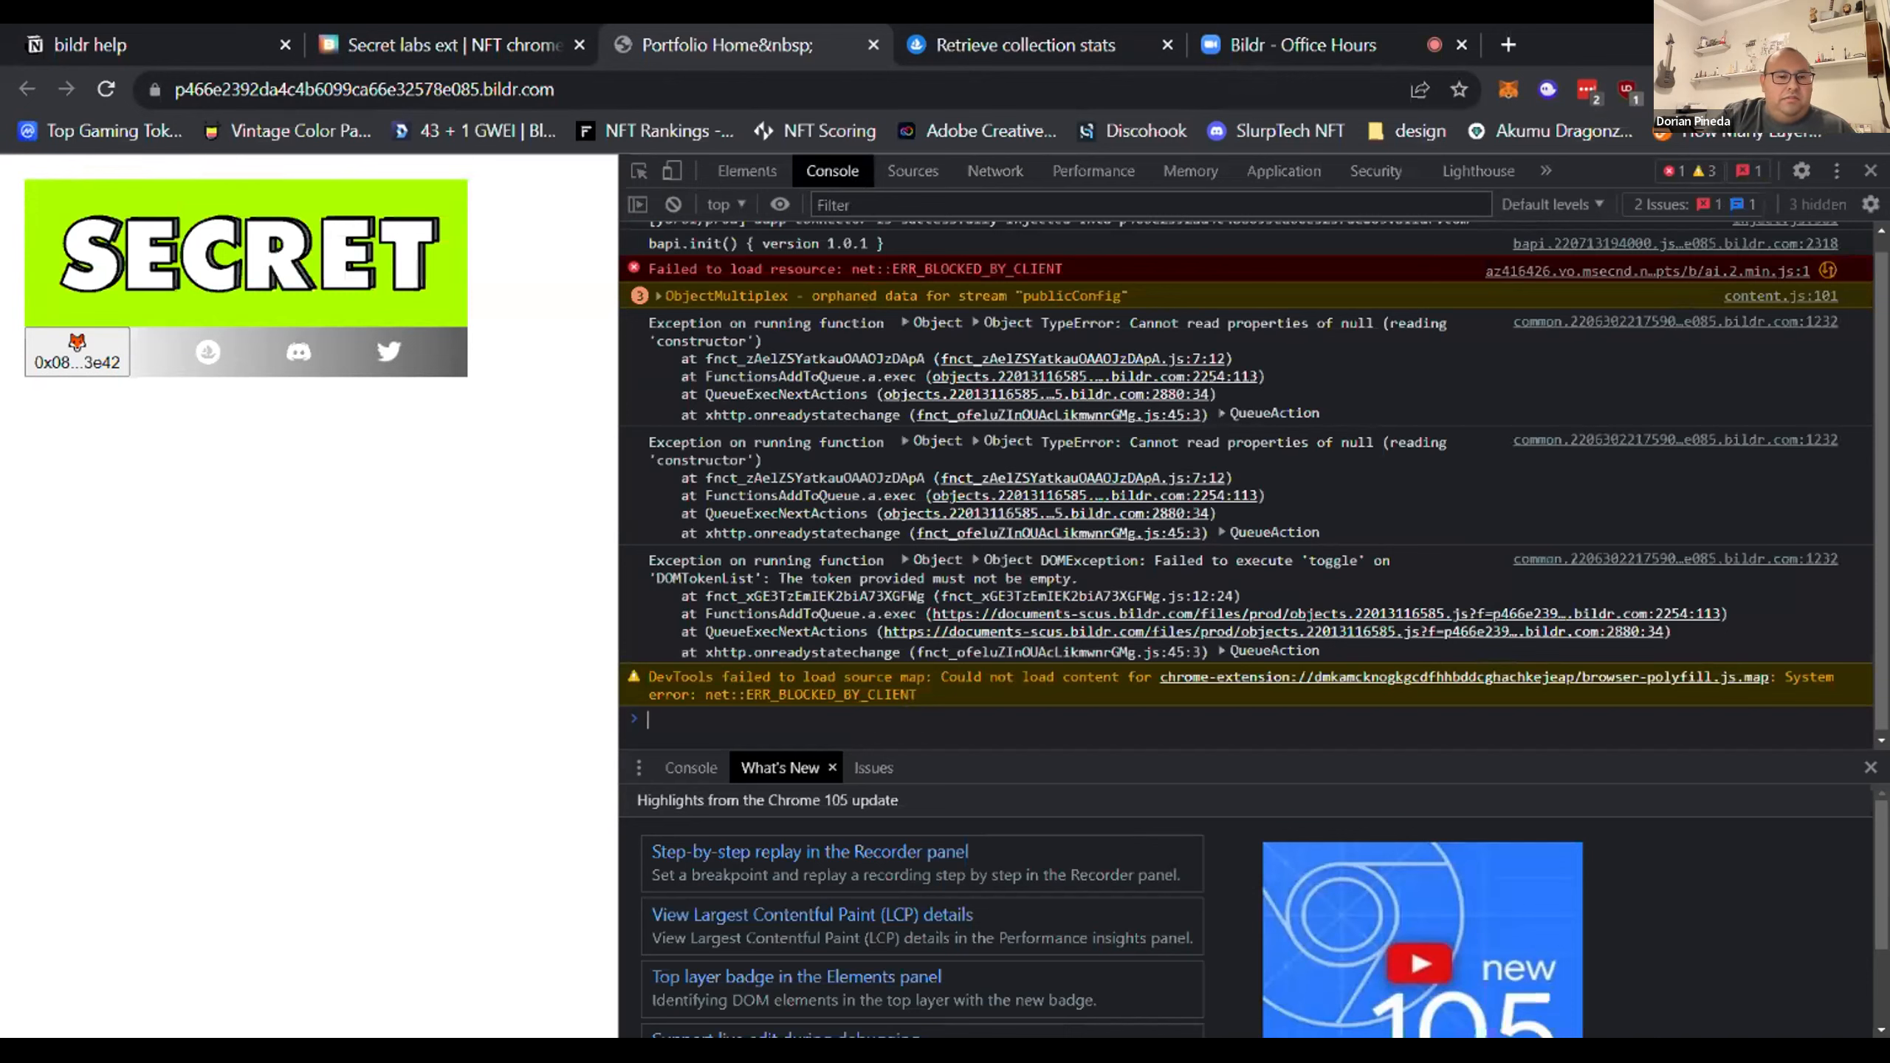
Step: Evaluate brwFormRoot._vars in the console to inspect the page's variables
type("brow")
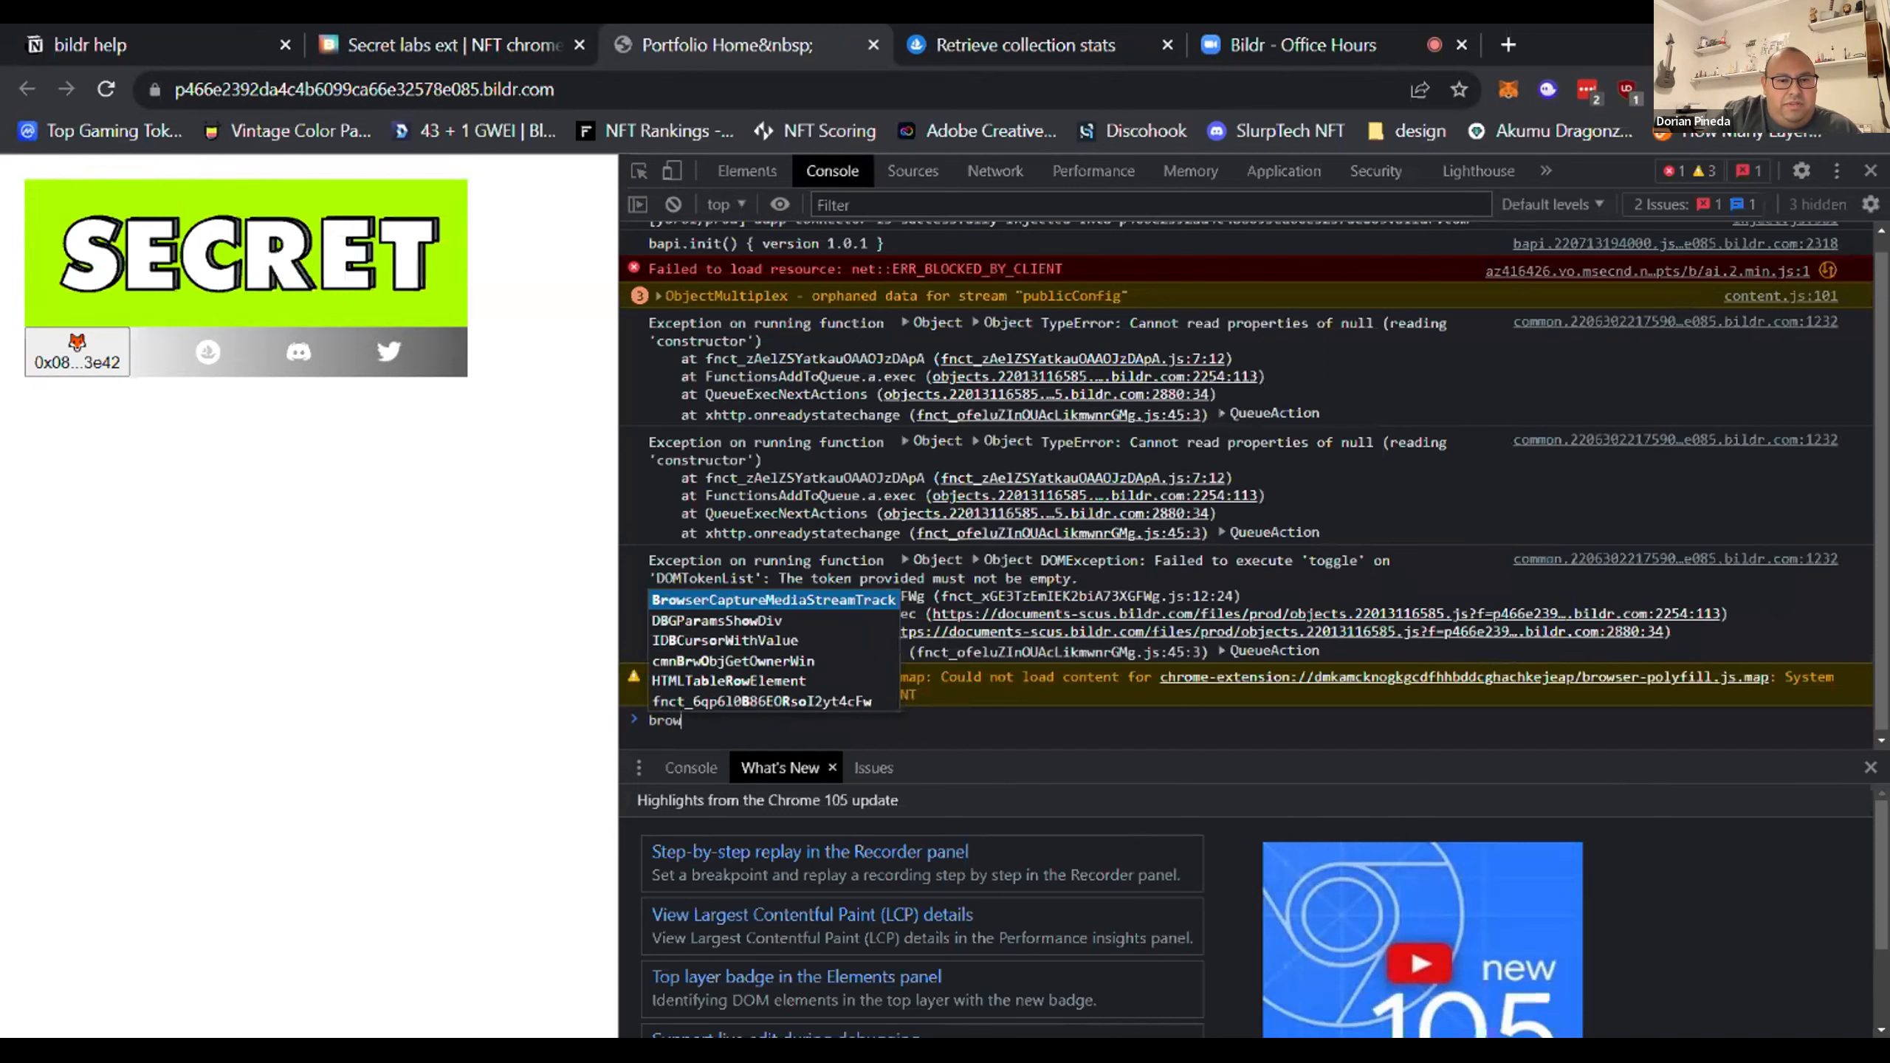
key("BackSpace")
key("BackSpace")
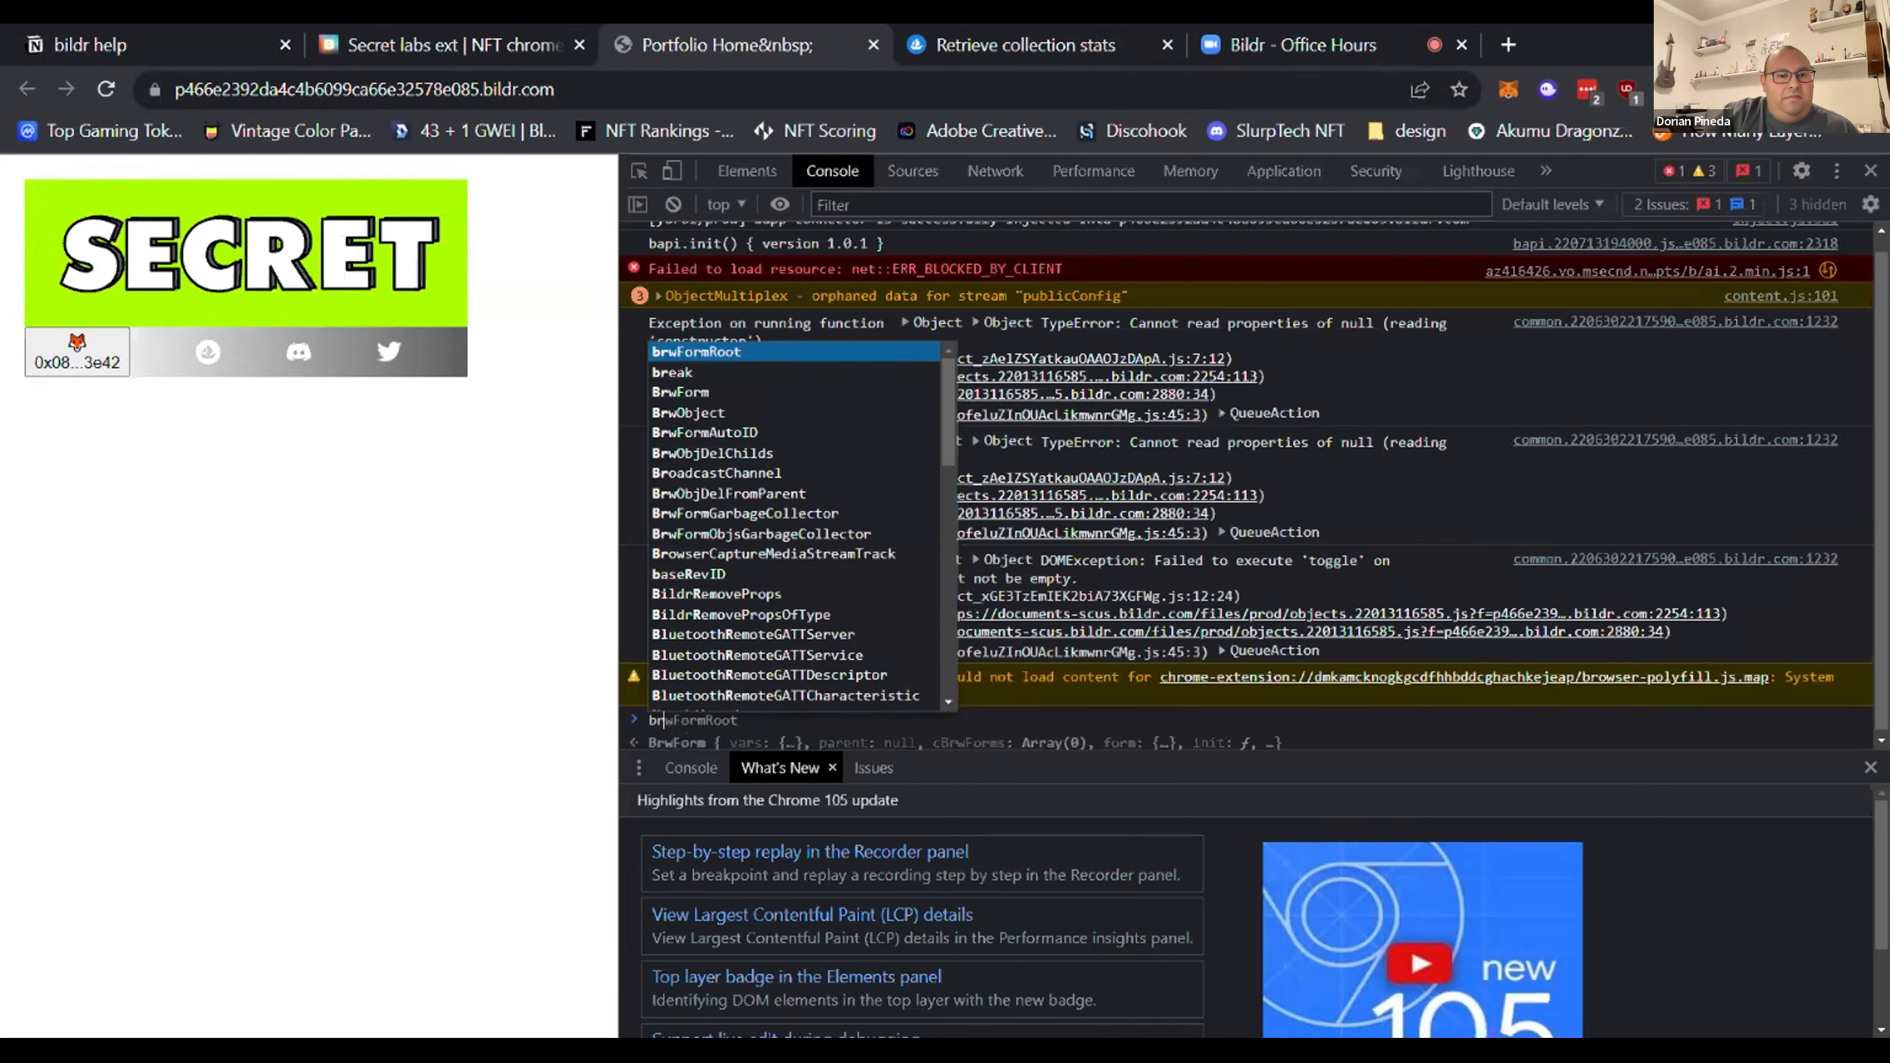
type("w")
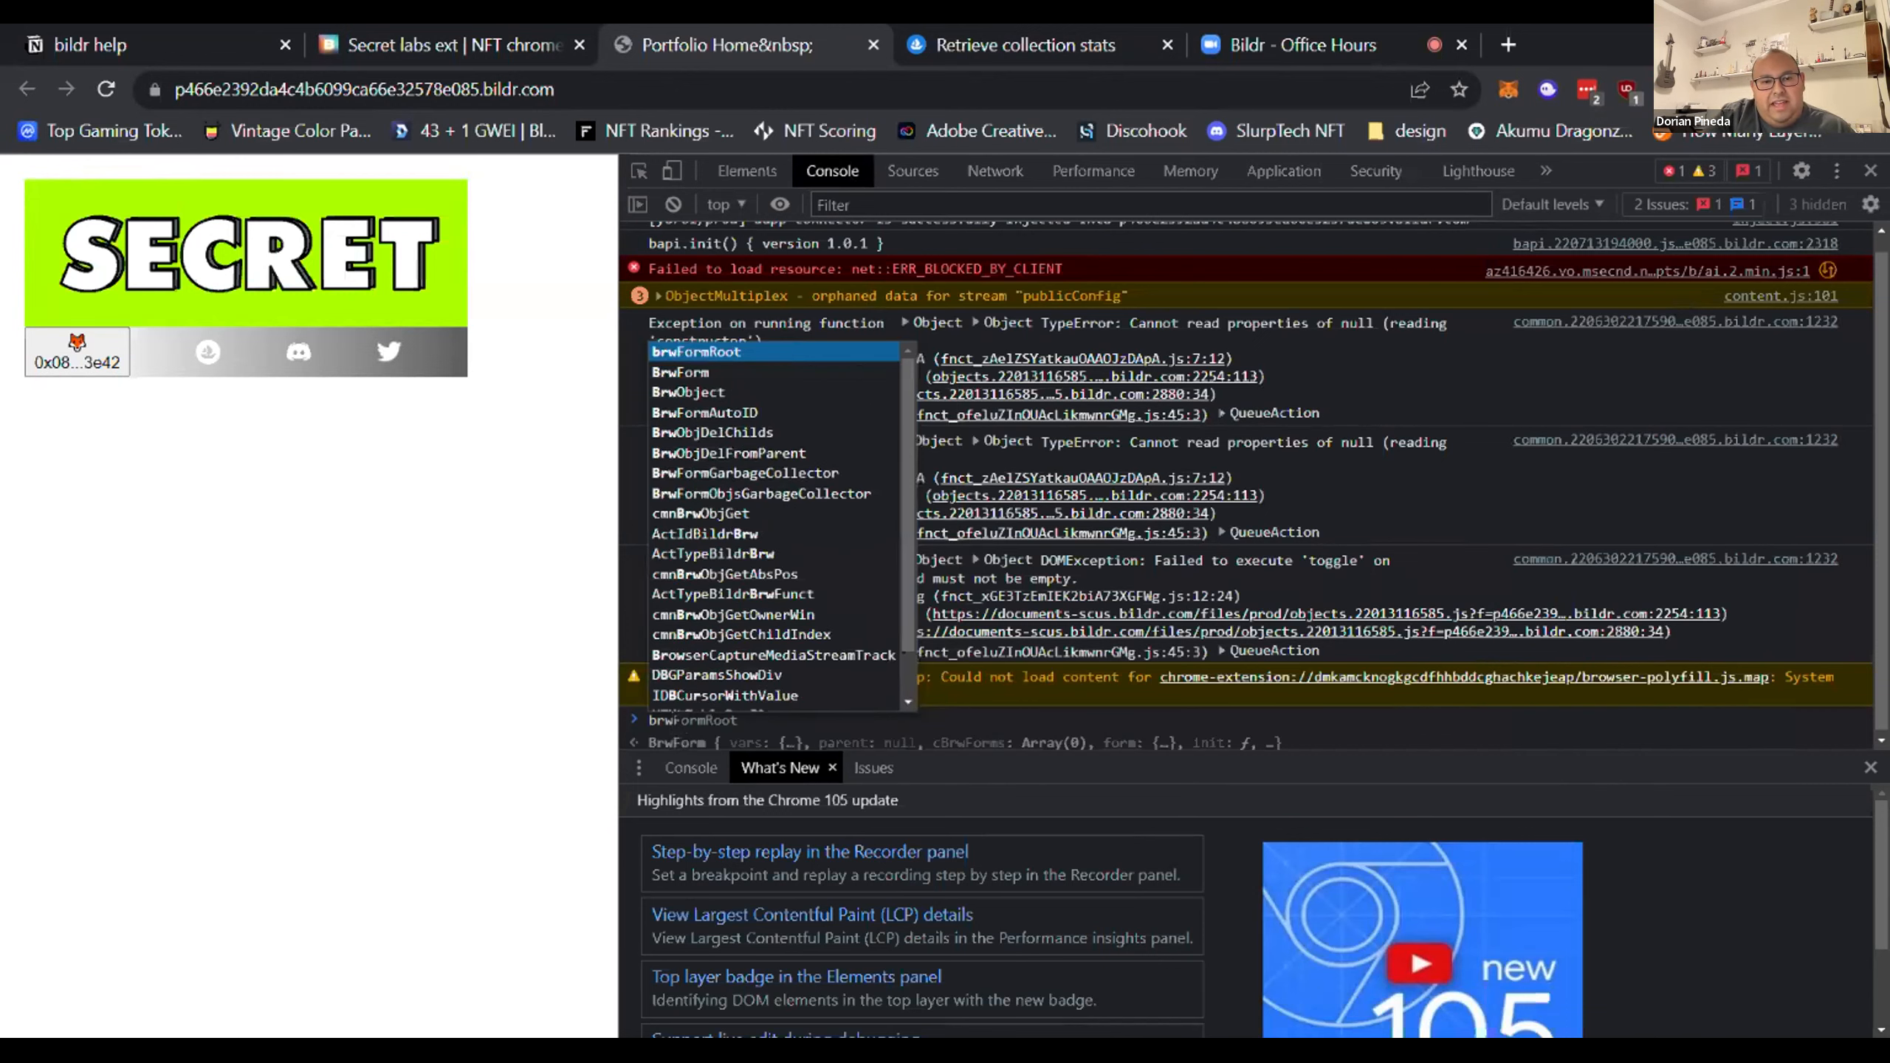
key("Tab")
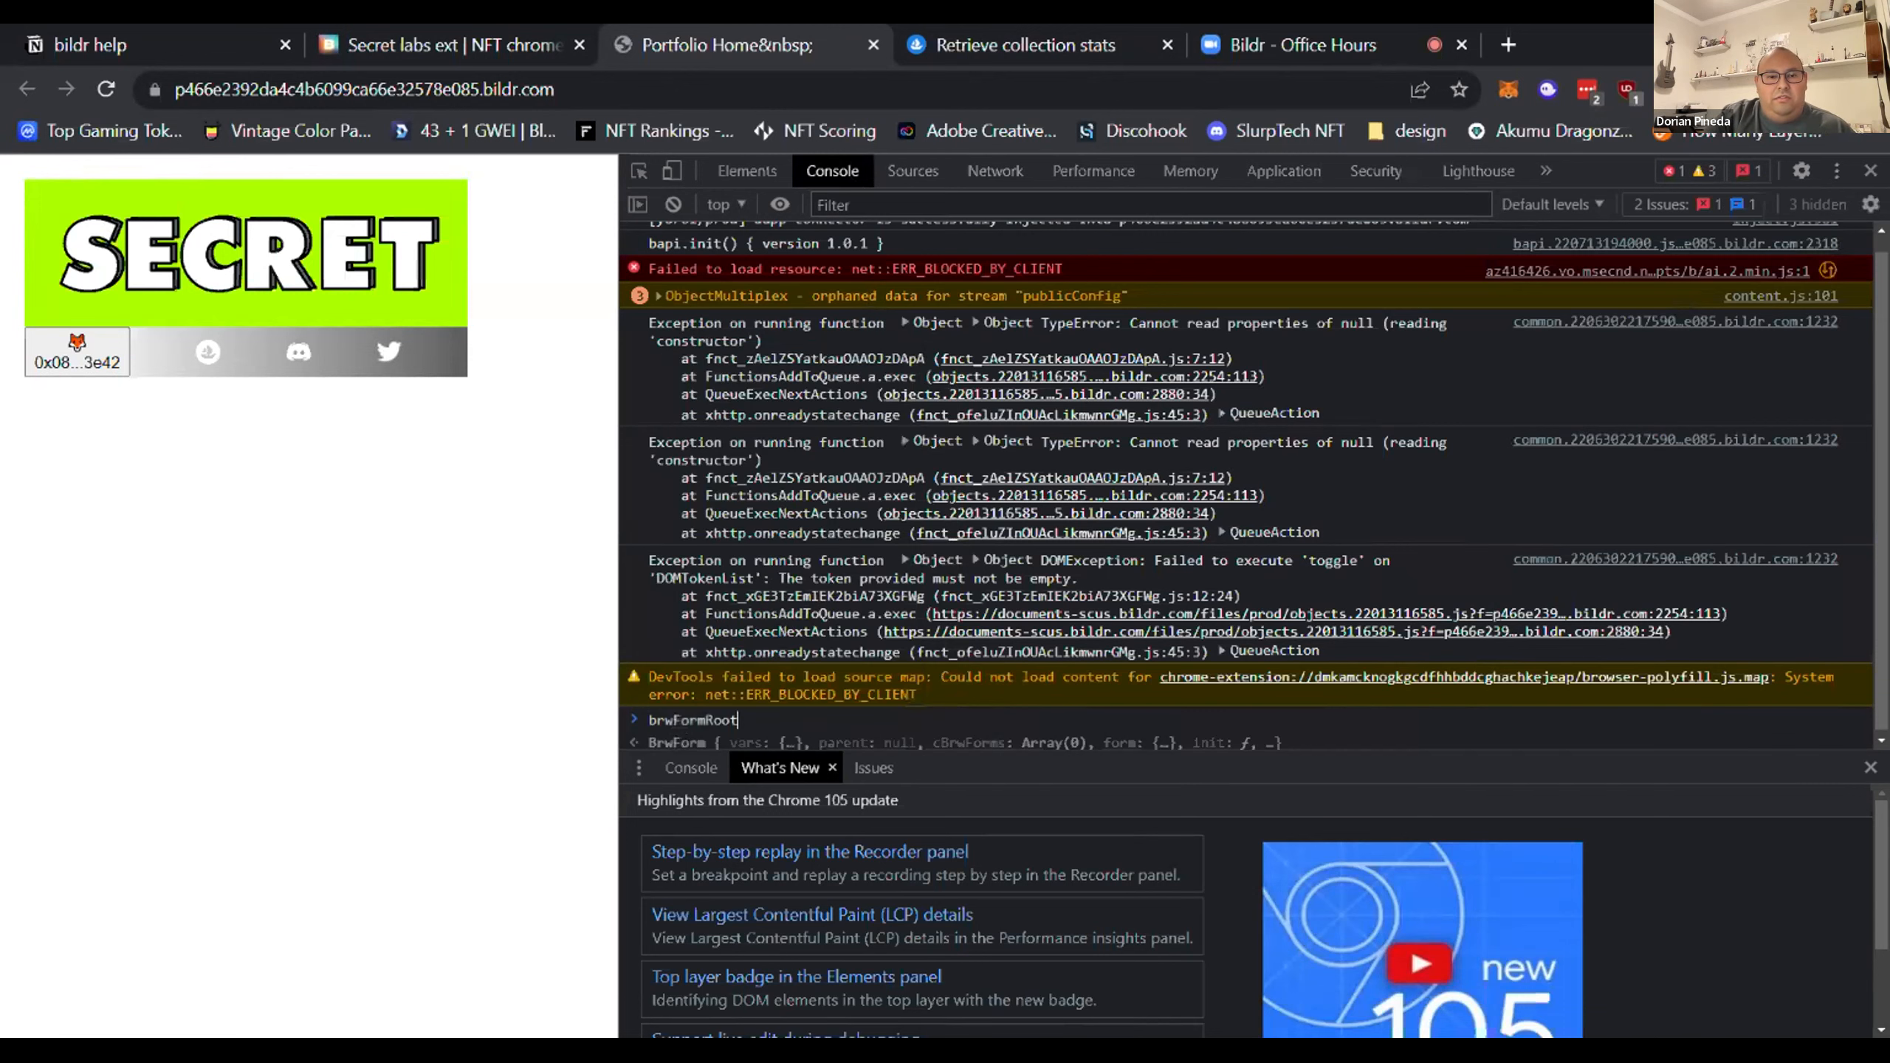
type(".")
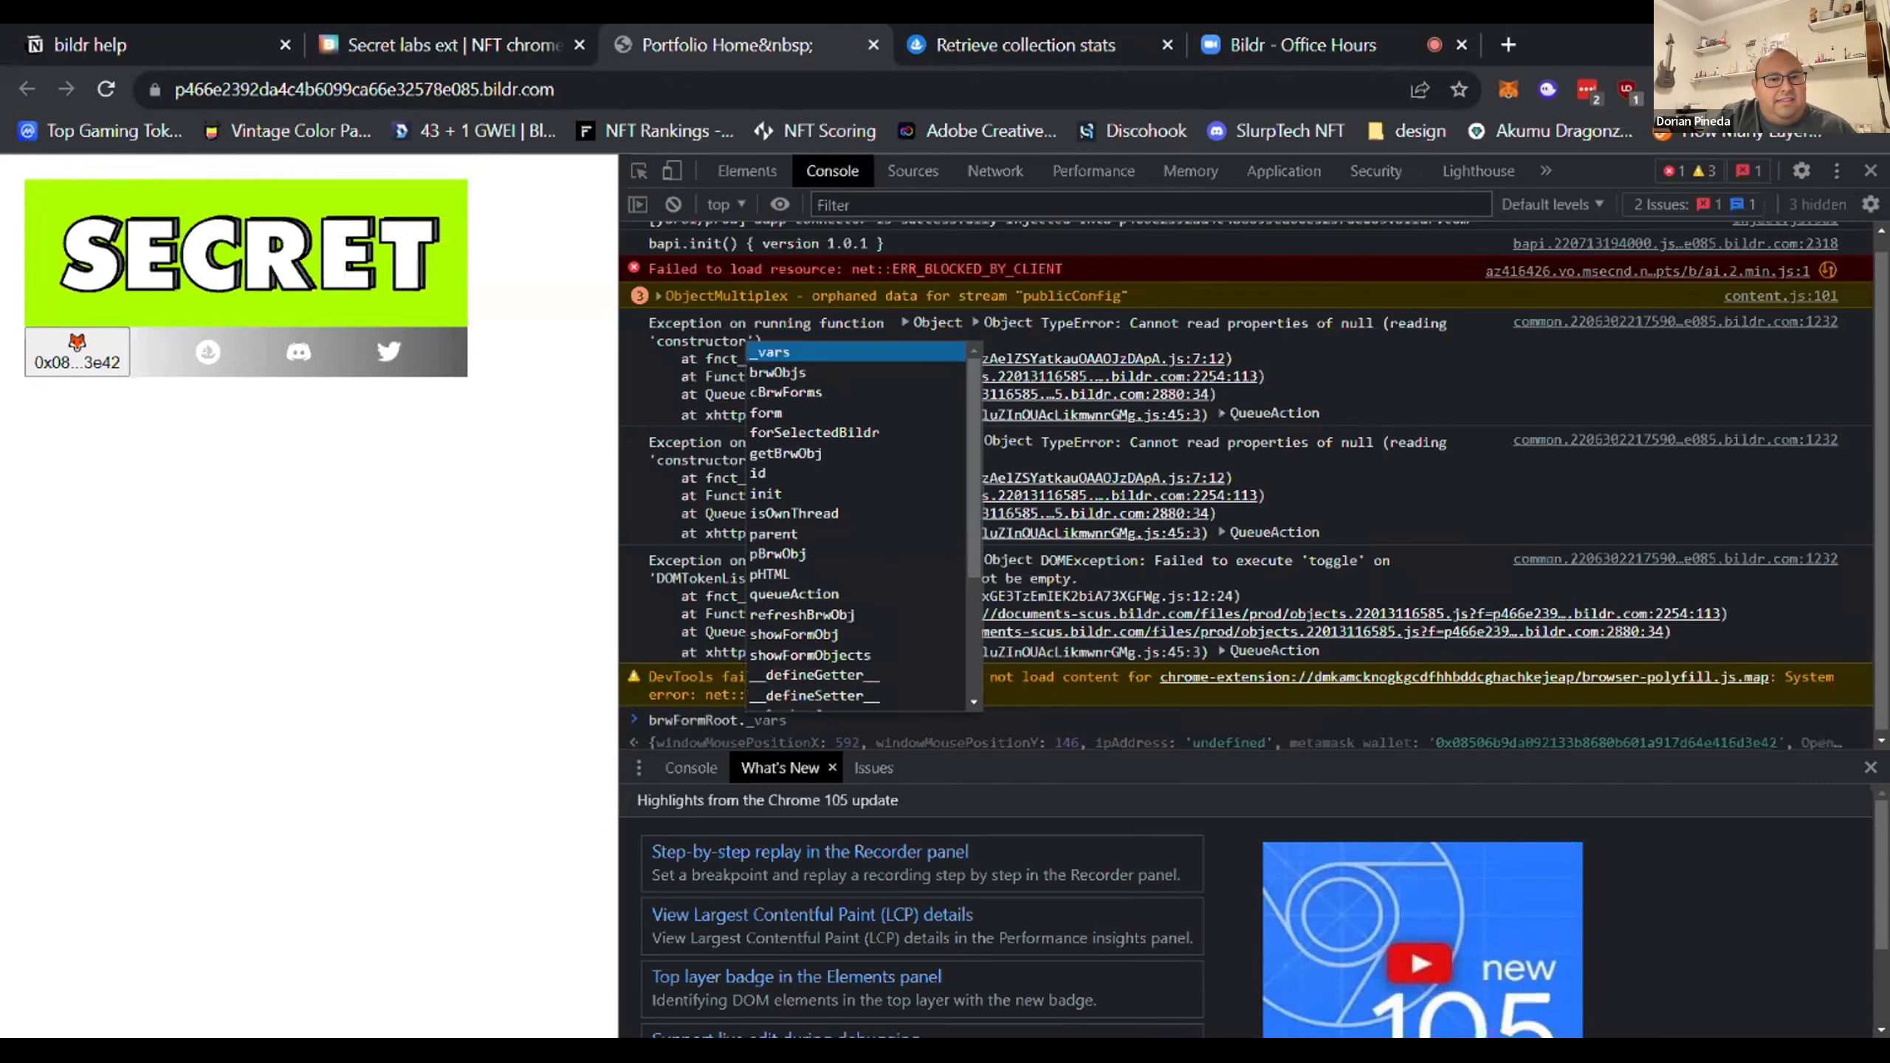
type("_wa")
key("BackSpace")
key("BackSpace")
key("BackSpace")
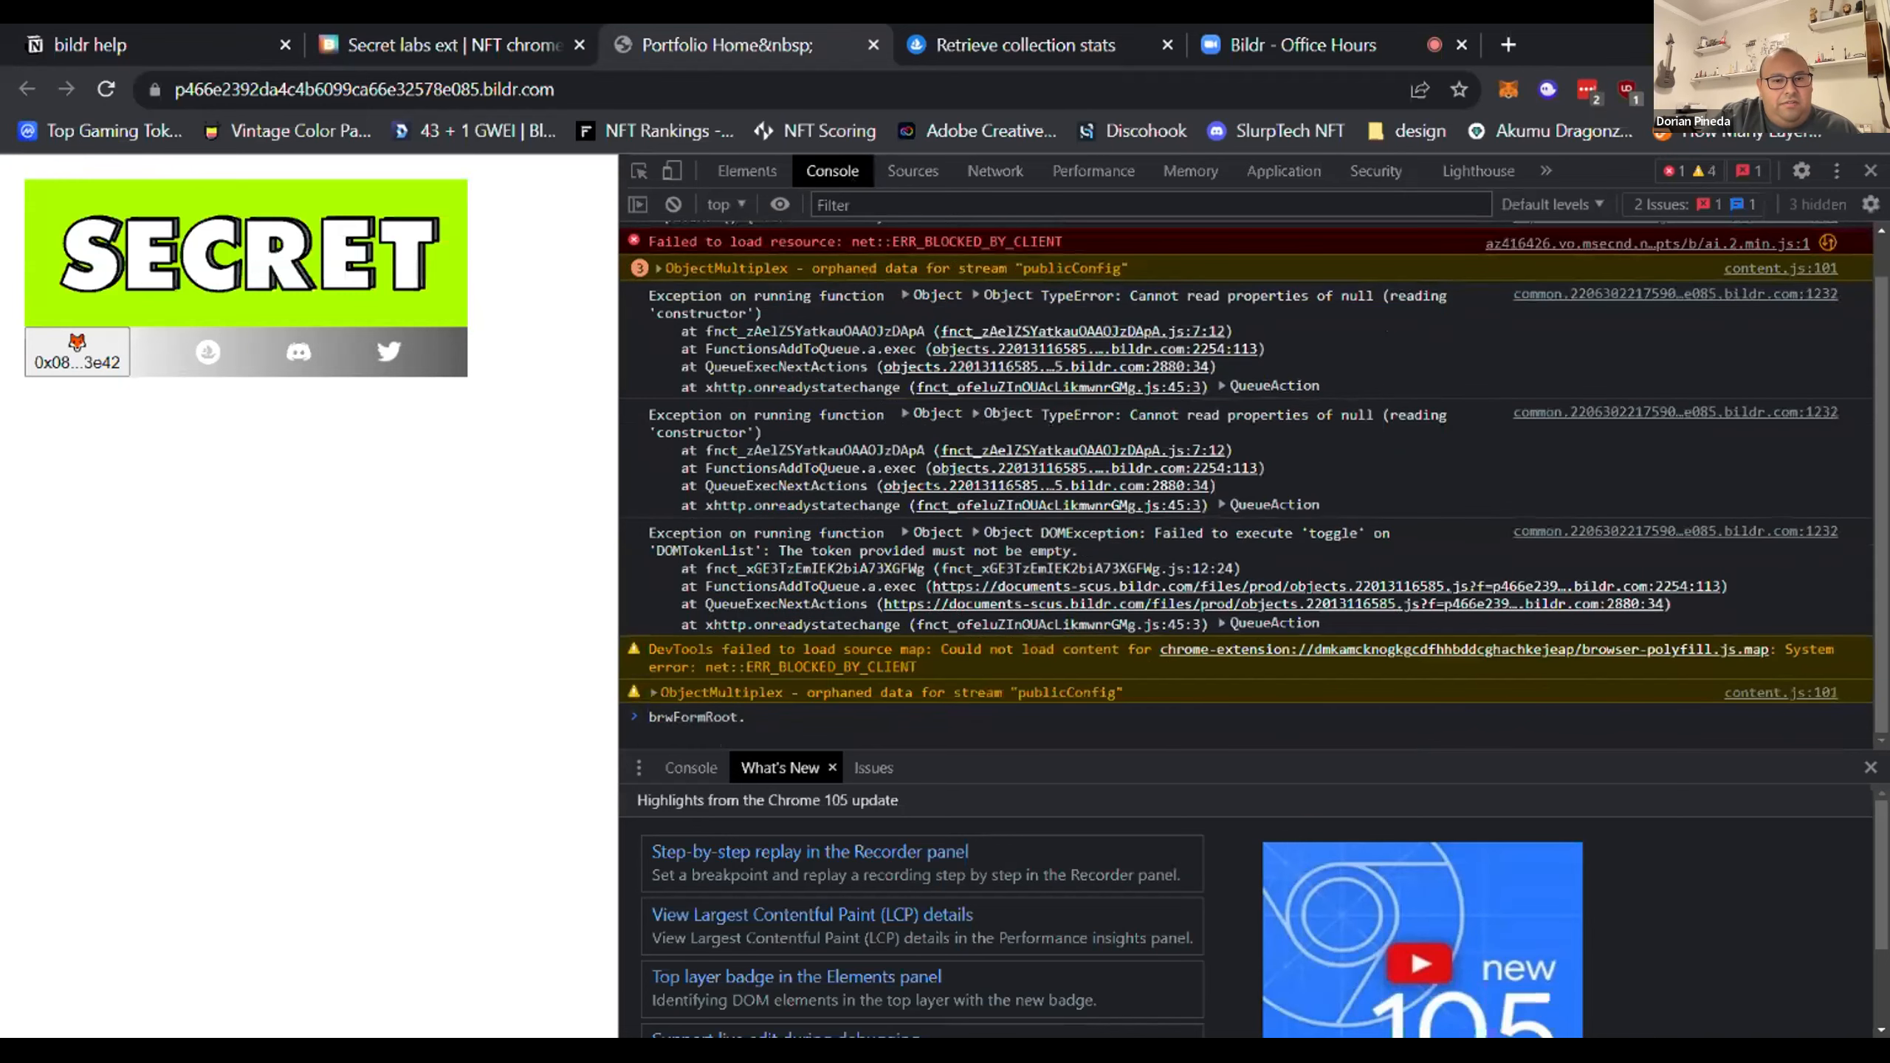
type("_")
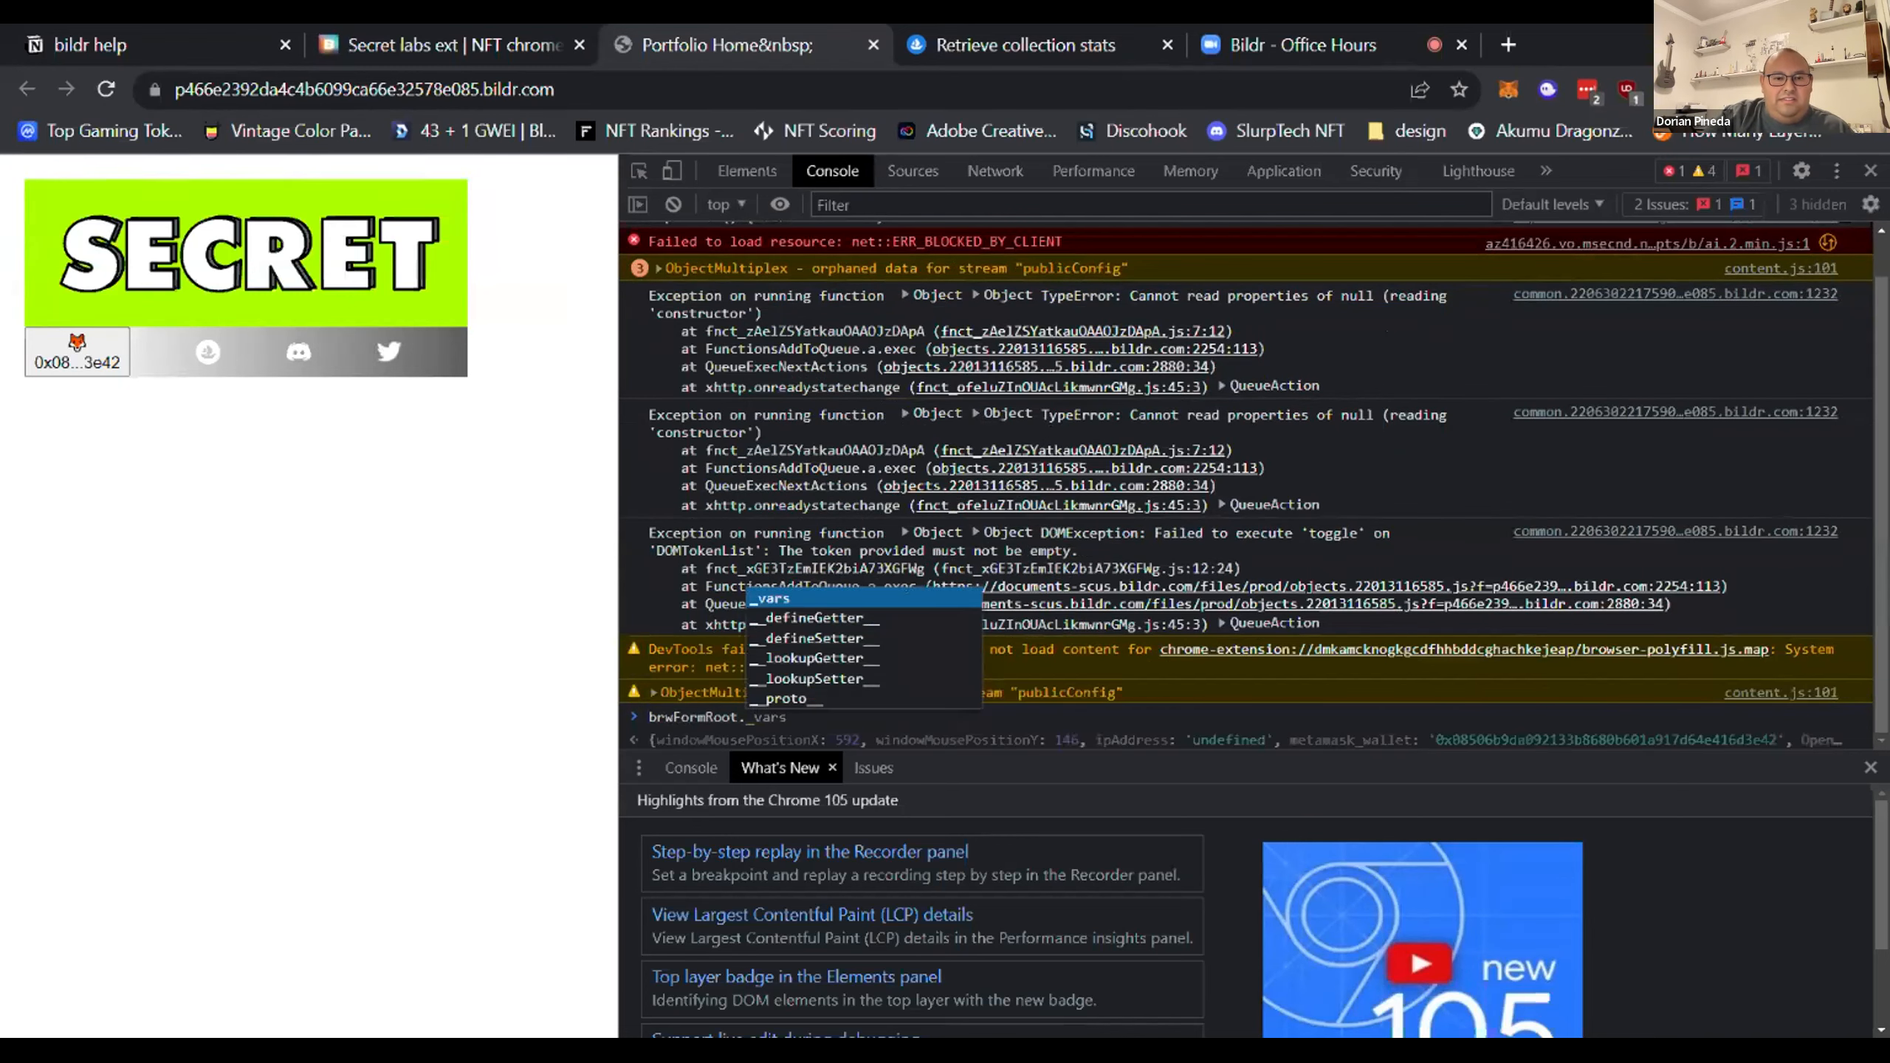
key("Tab")
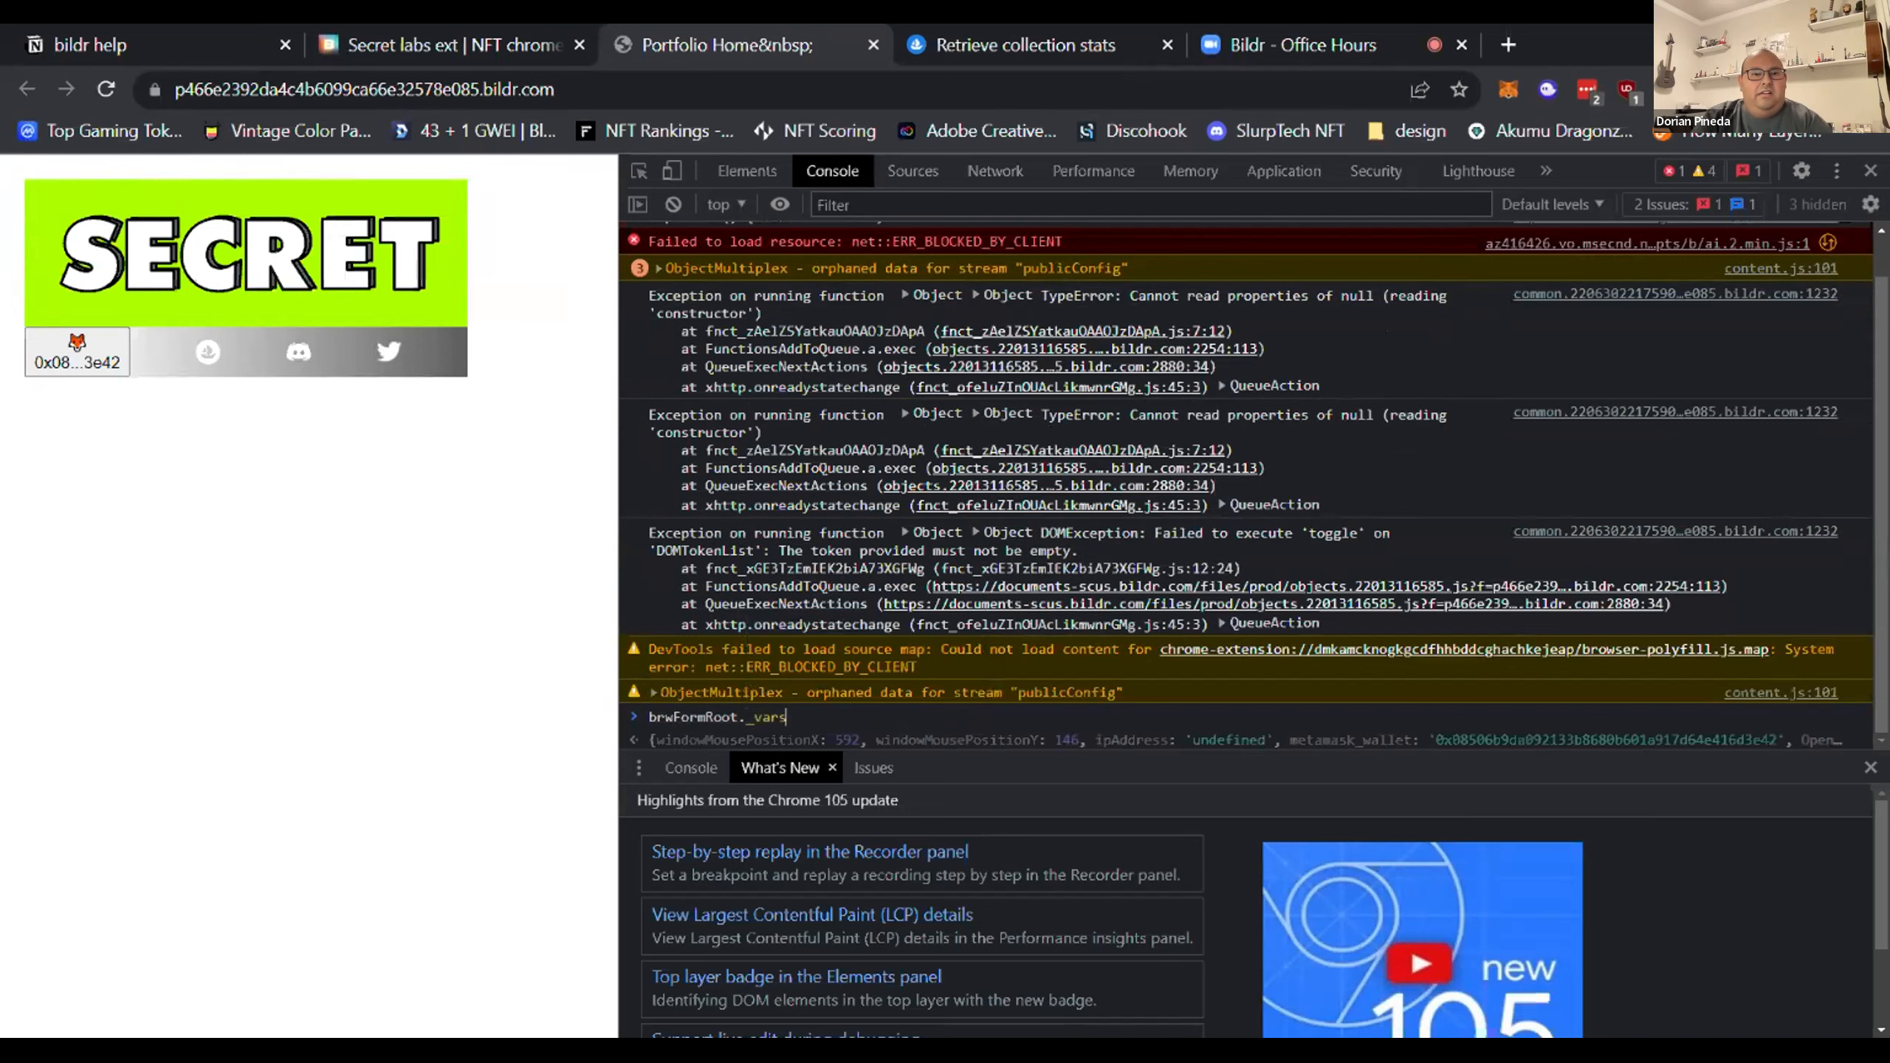
key("Return")
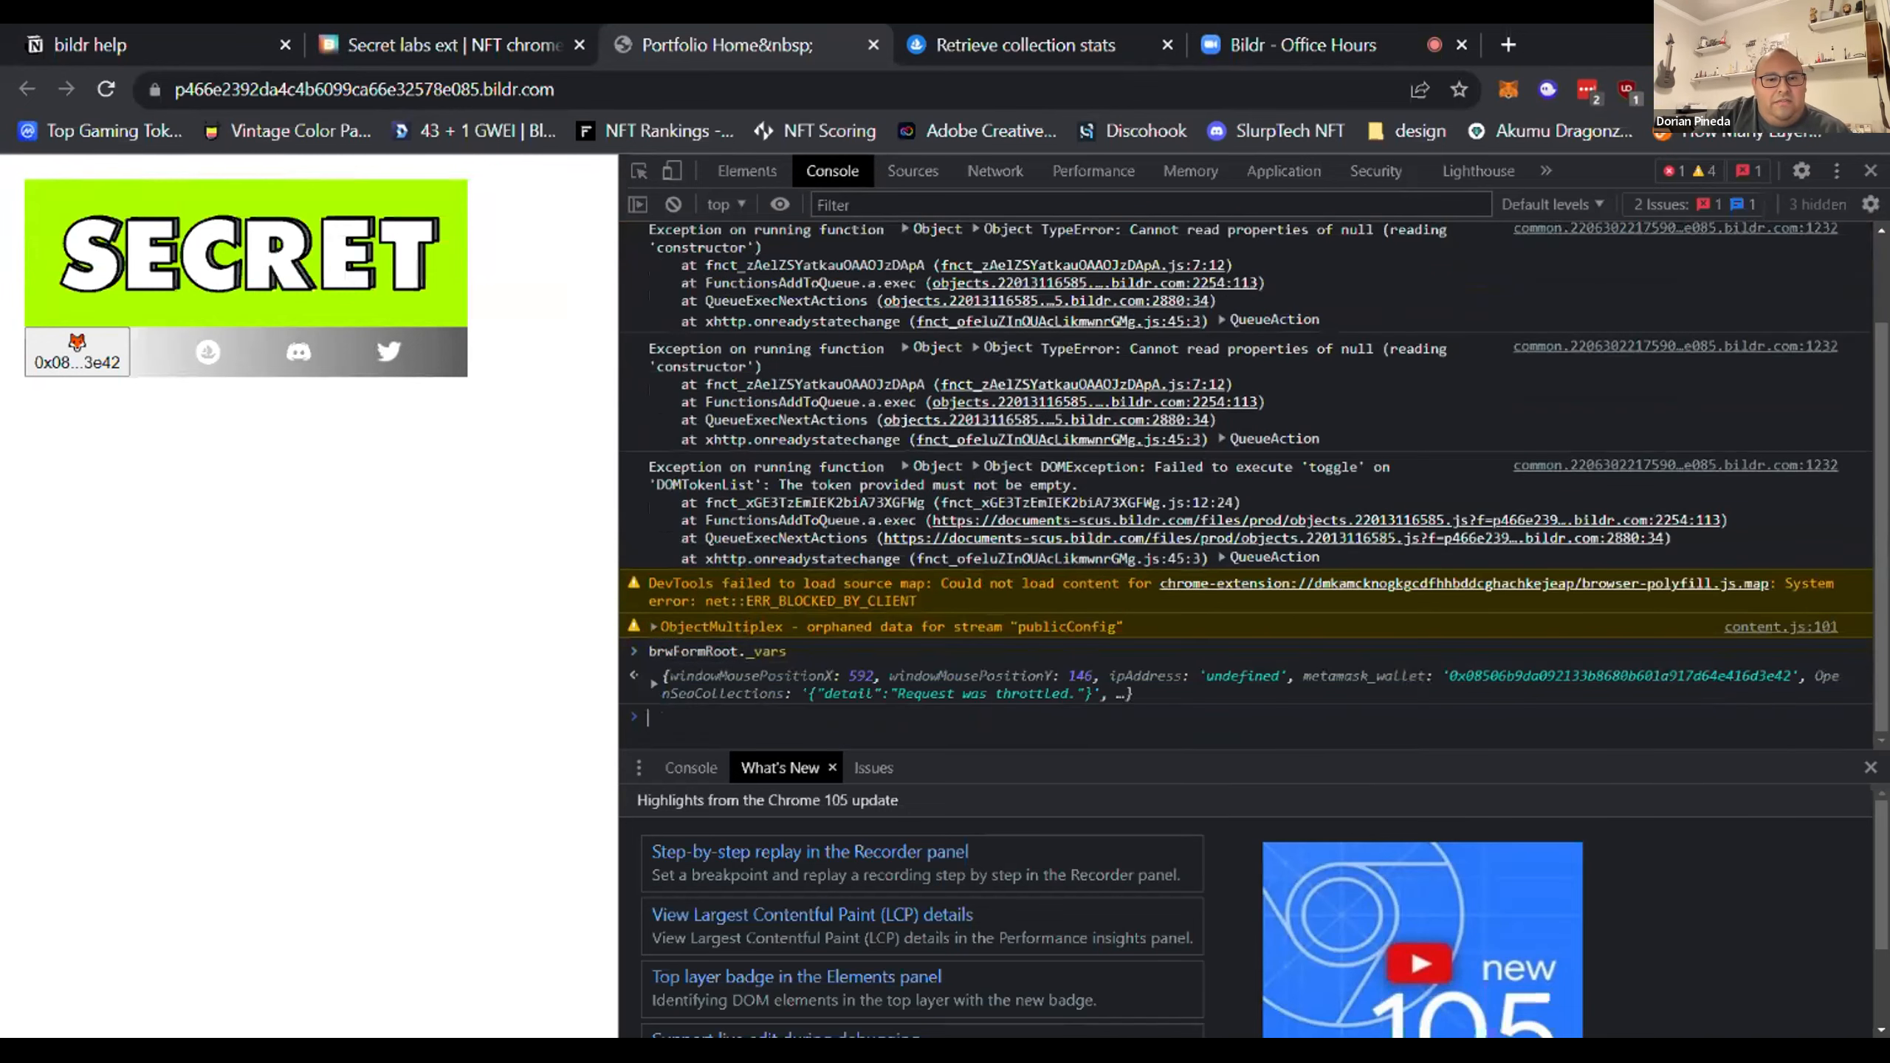
Step: Expand the brwFormRoot._vars result in the console to examine the OpenSeaCollections response and apiStatusCode
left_click(654, 680)
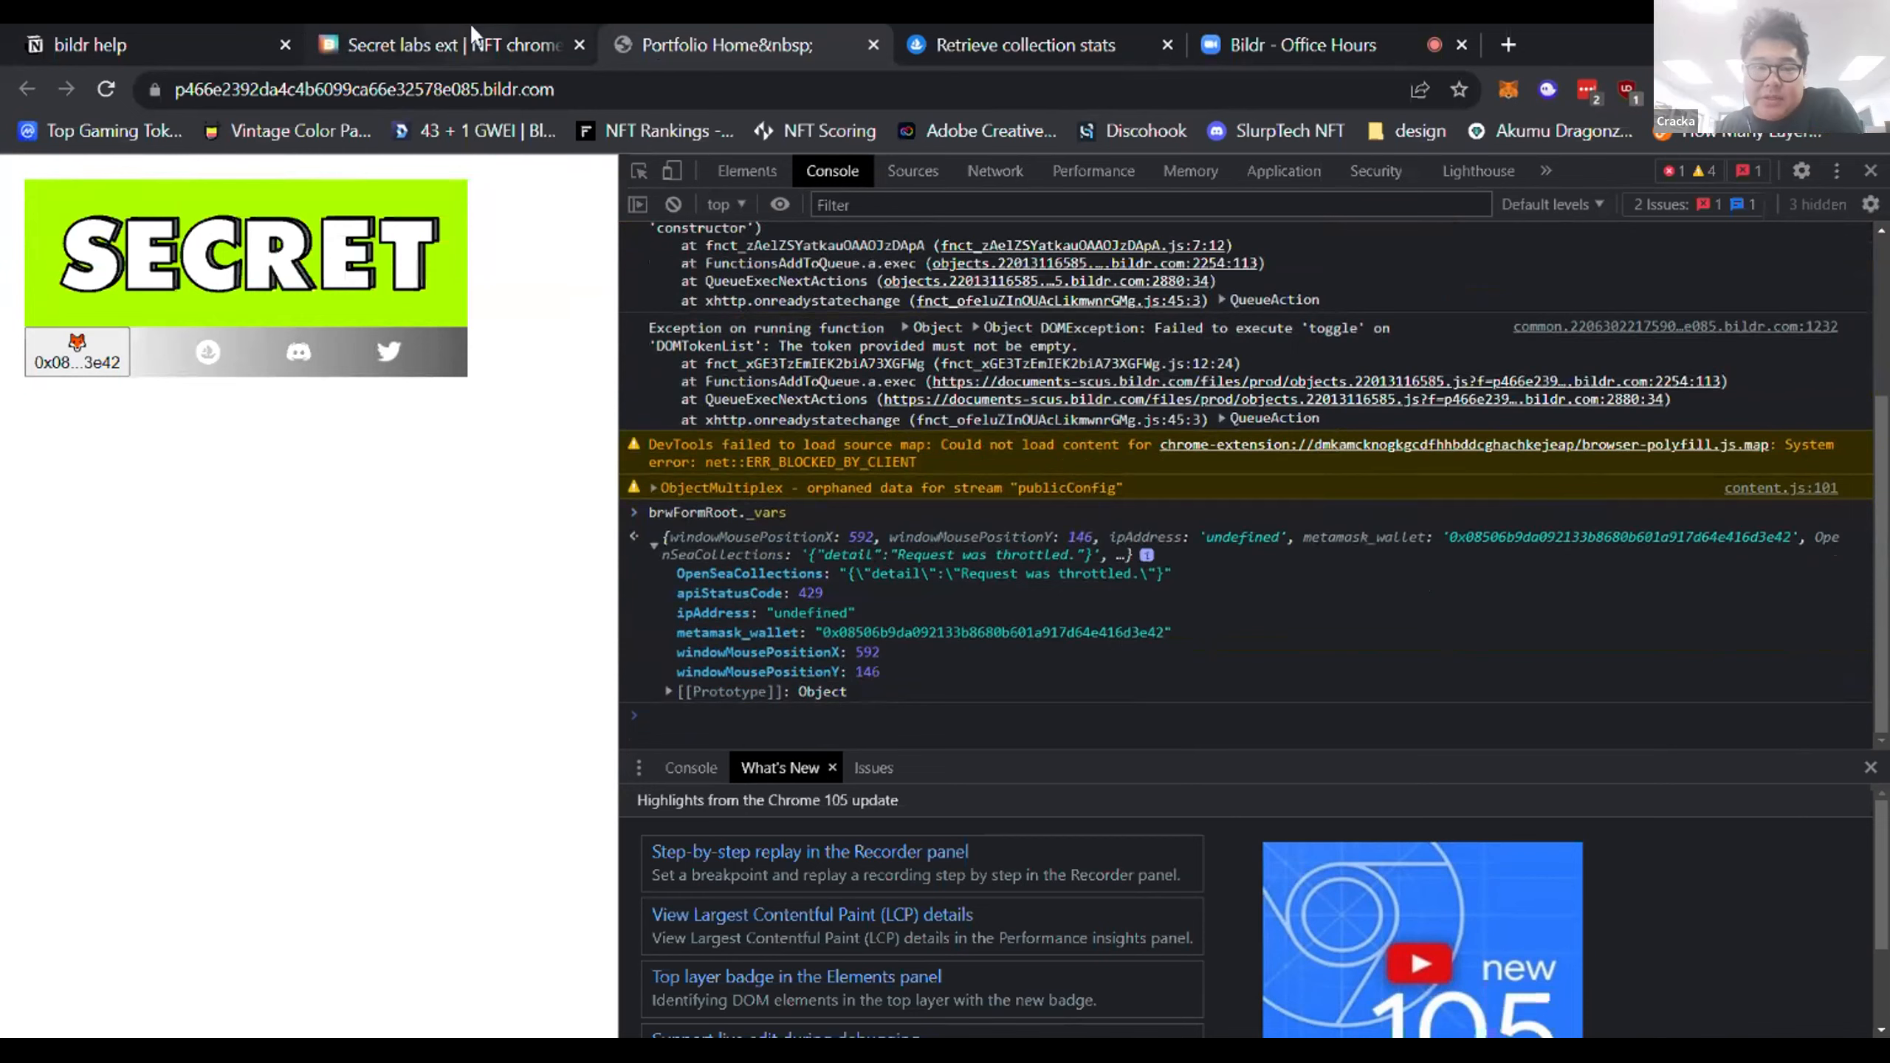
left_click(452, 43)
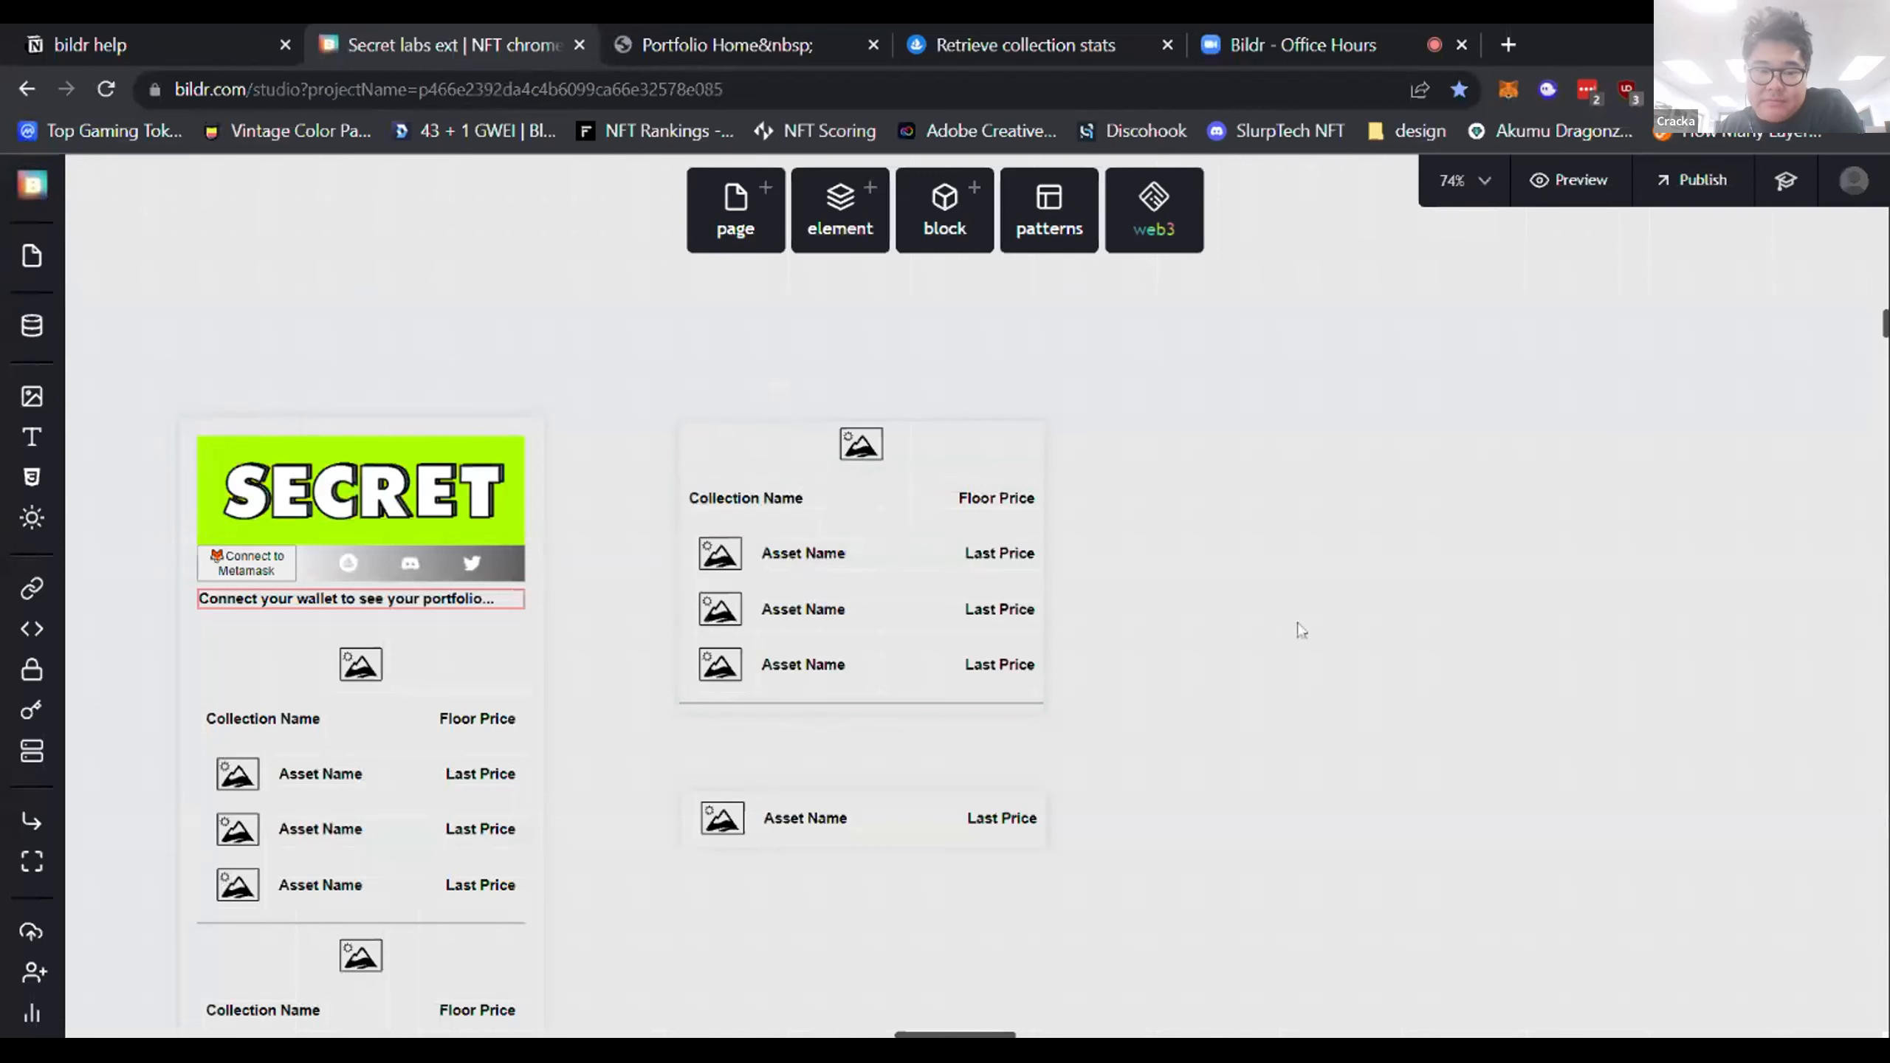
left_click(665, 41)
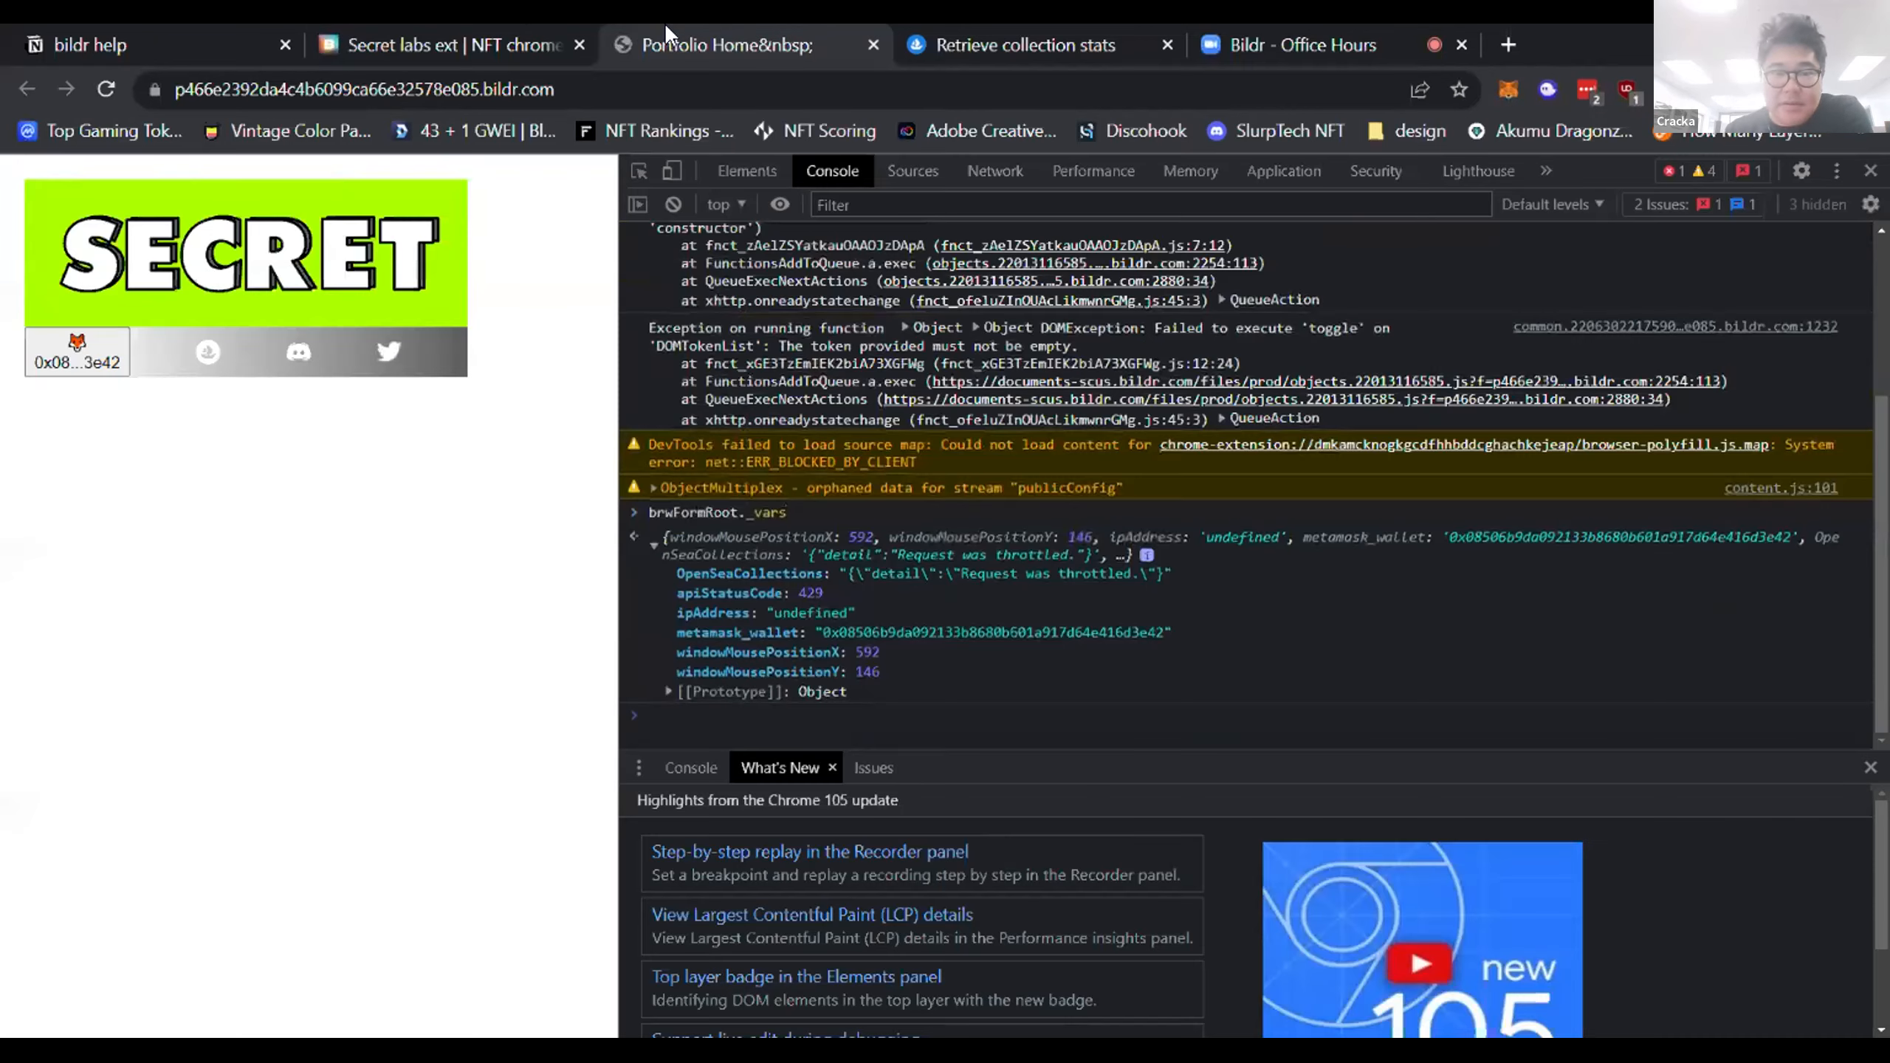
Step: Switch to the Zoom meeting and turn off the webcam video
left_click(1412, 26)
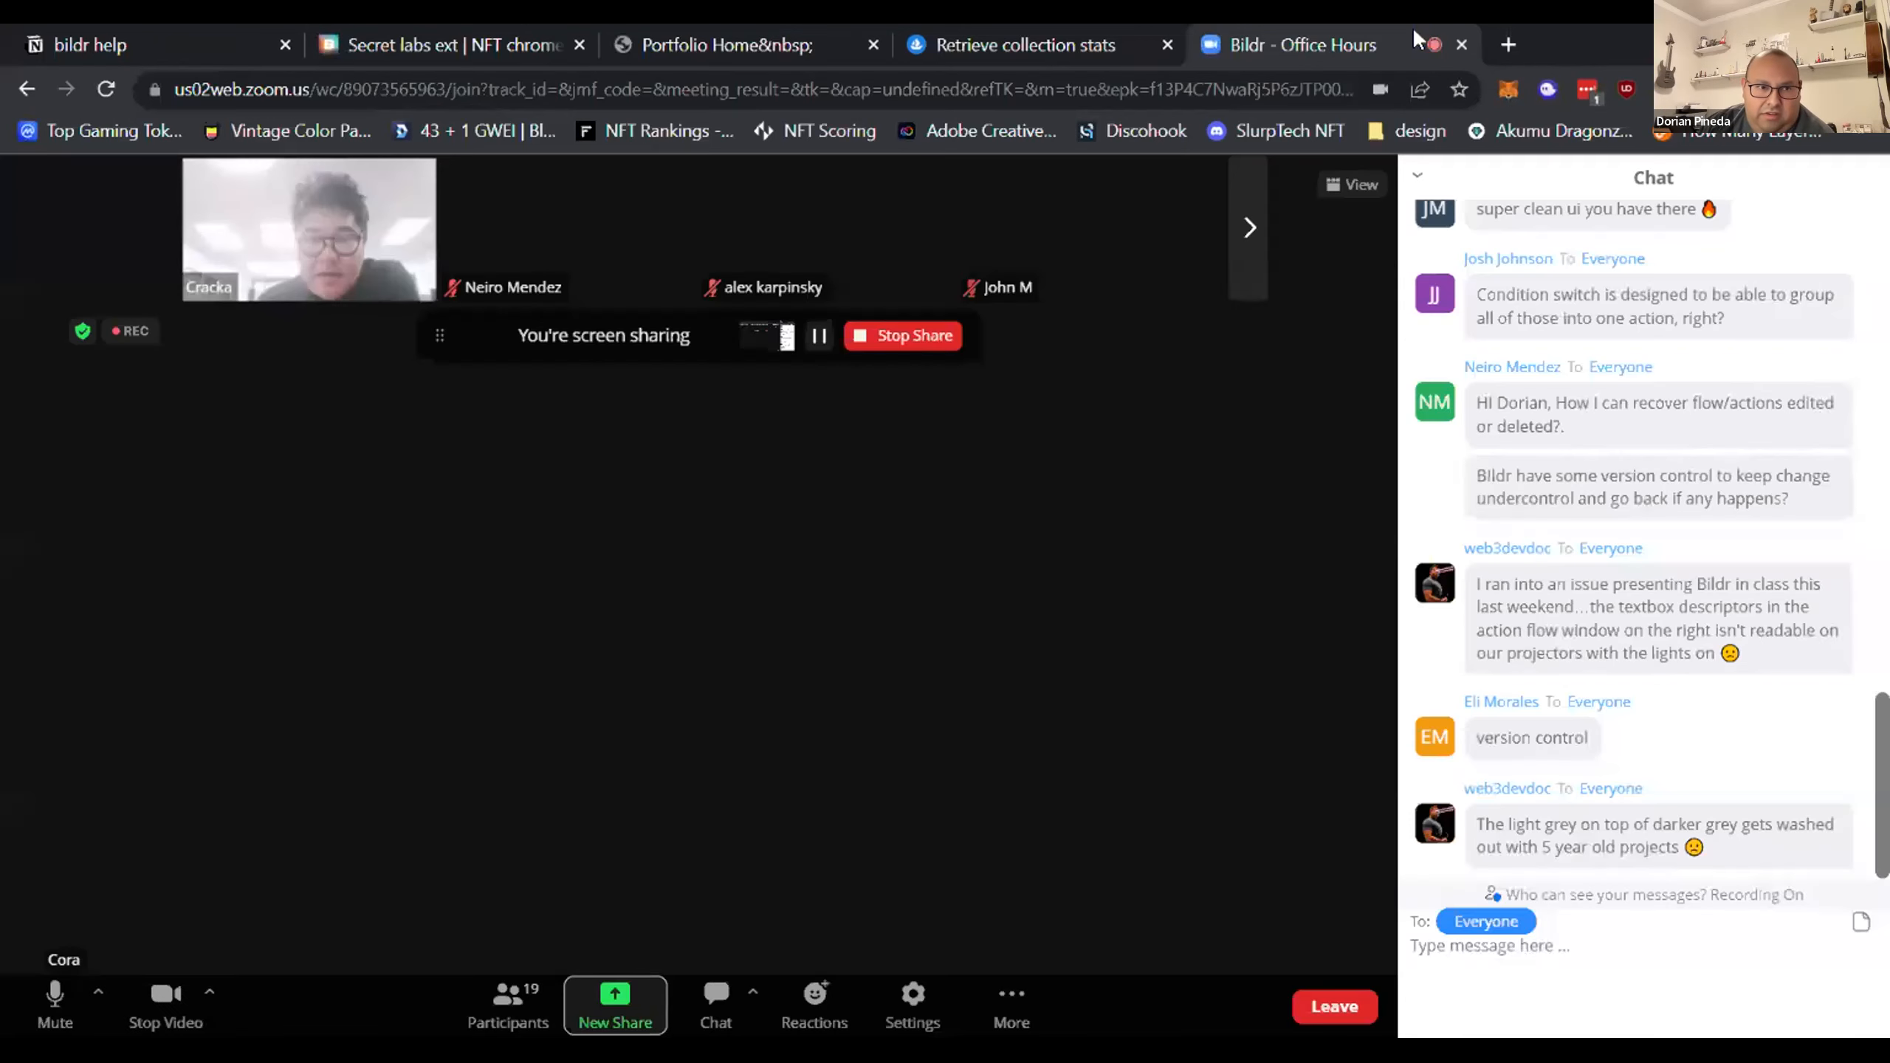
left_click(163, 1005)
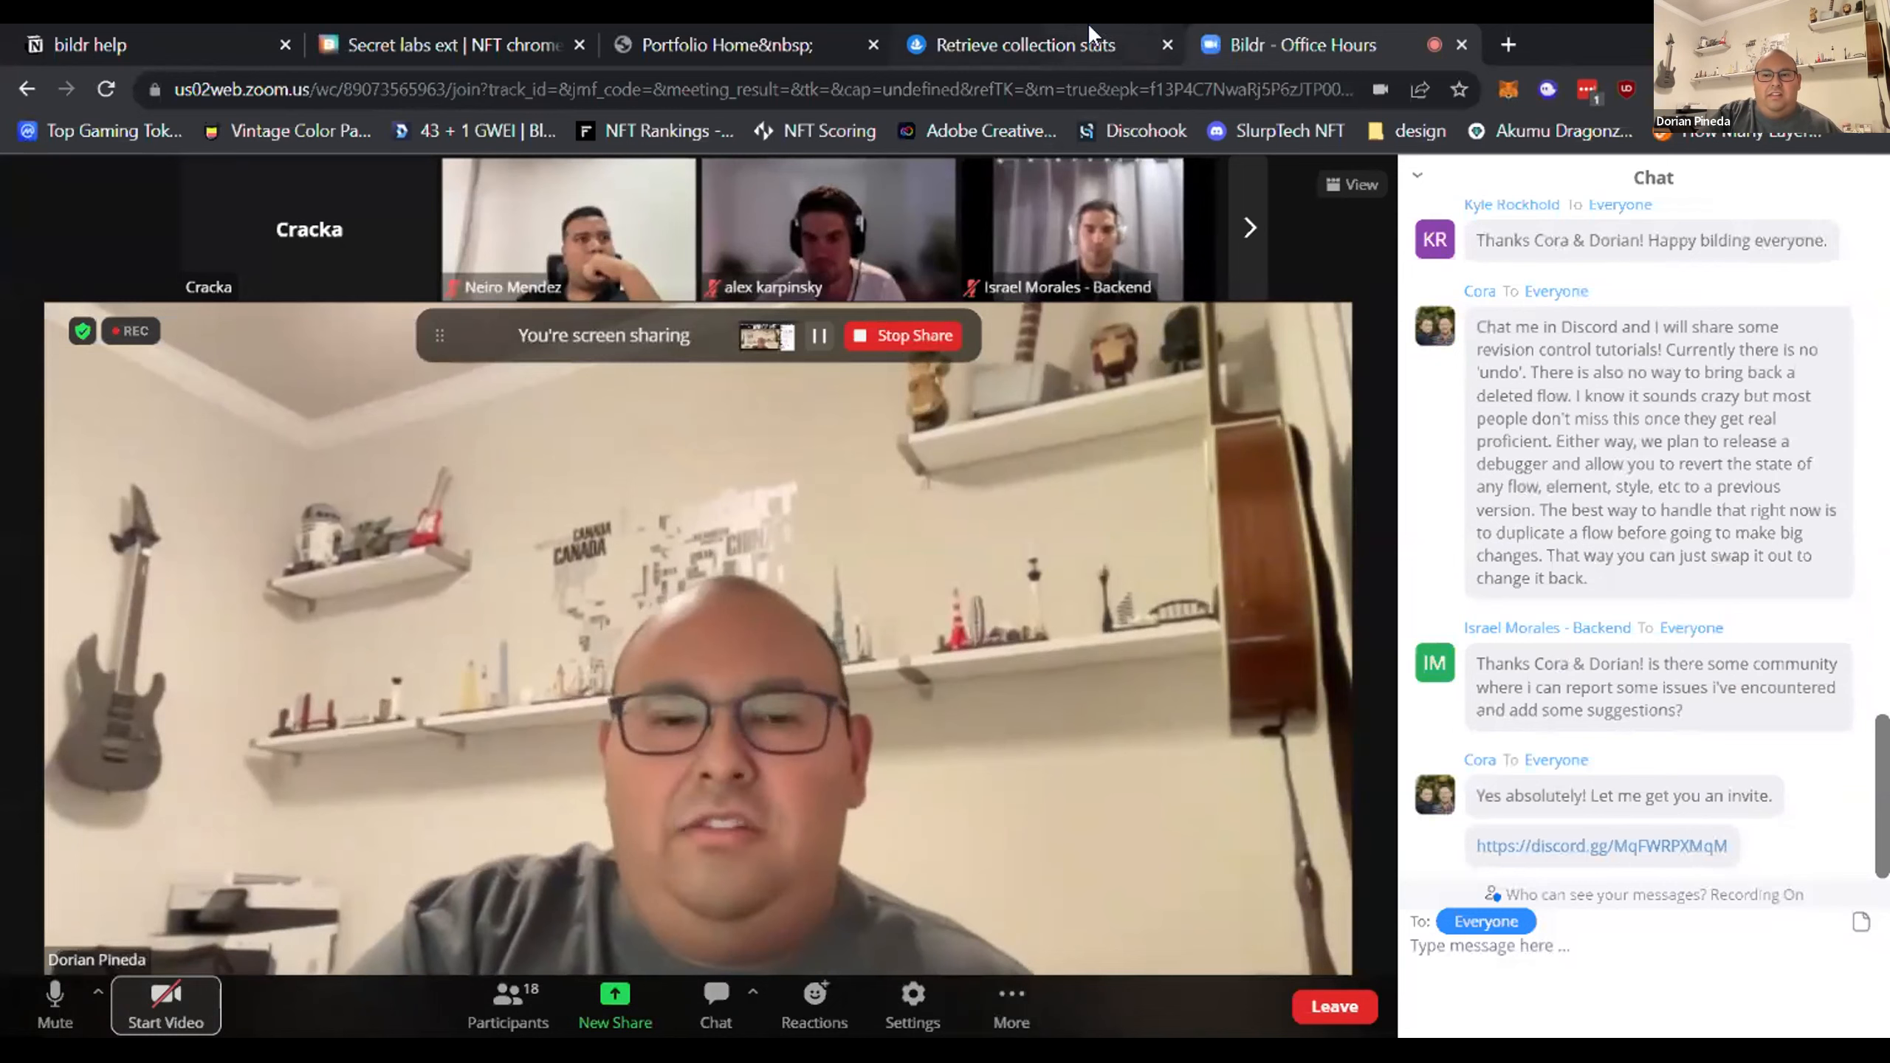
Step: Return to the portfolio preview, trigger the MetaMask wallet connection again and examine the new console output
left_click(967, 22)
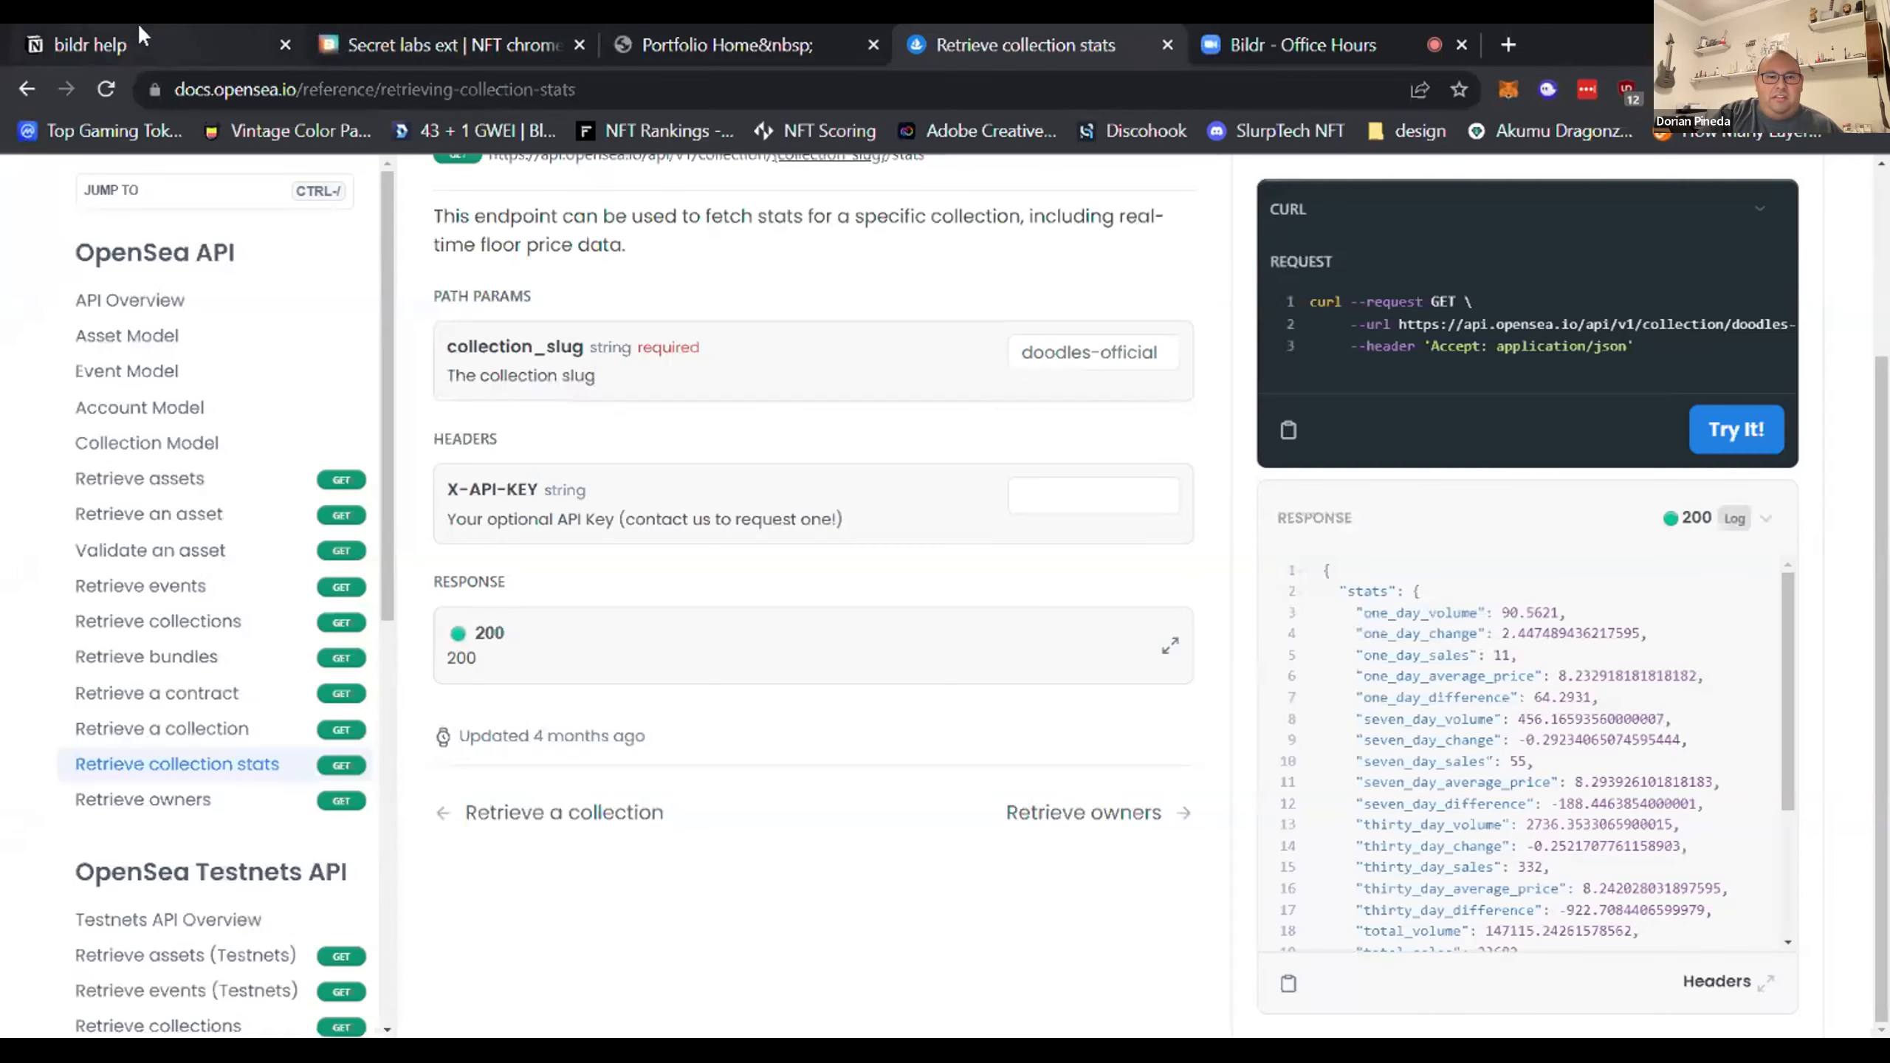
left_click(691, 22)
left_click(447, 22)
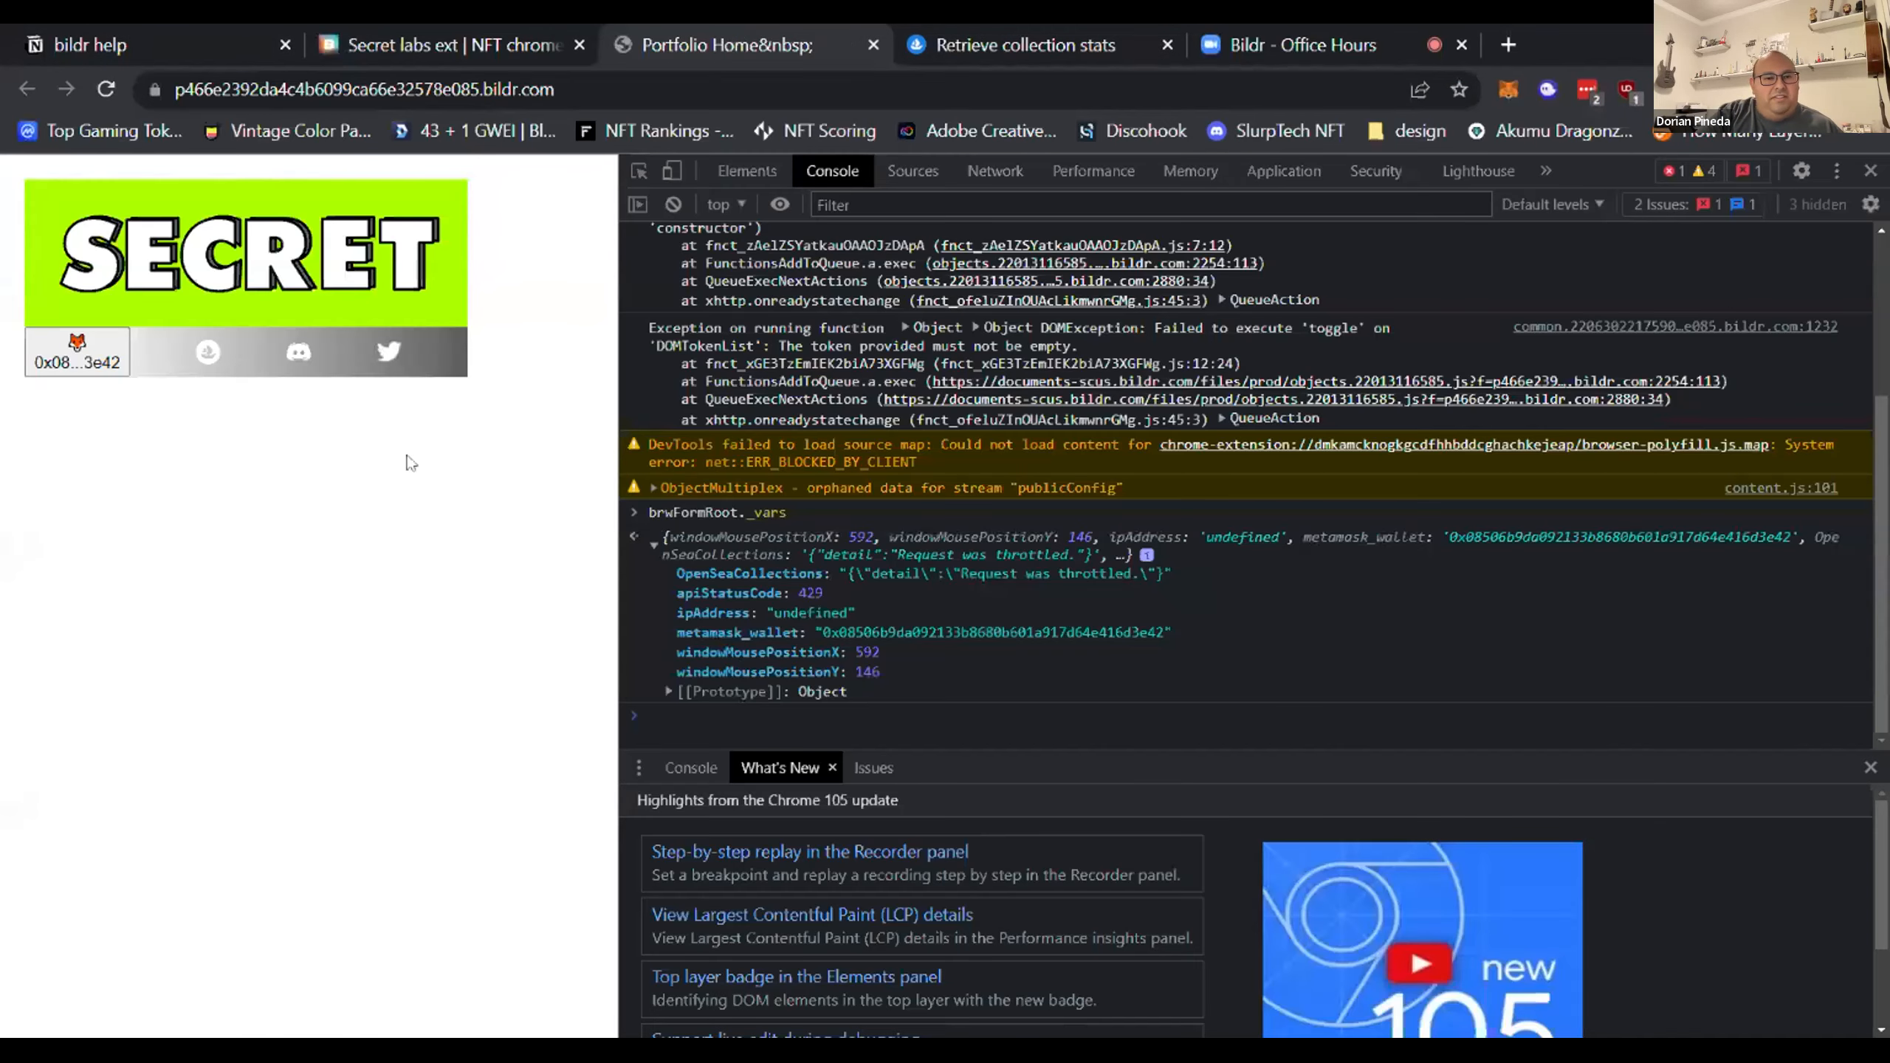
left_click(80, 364)
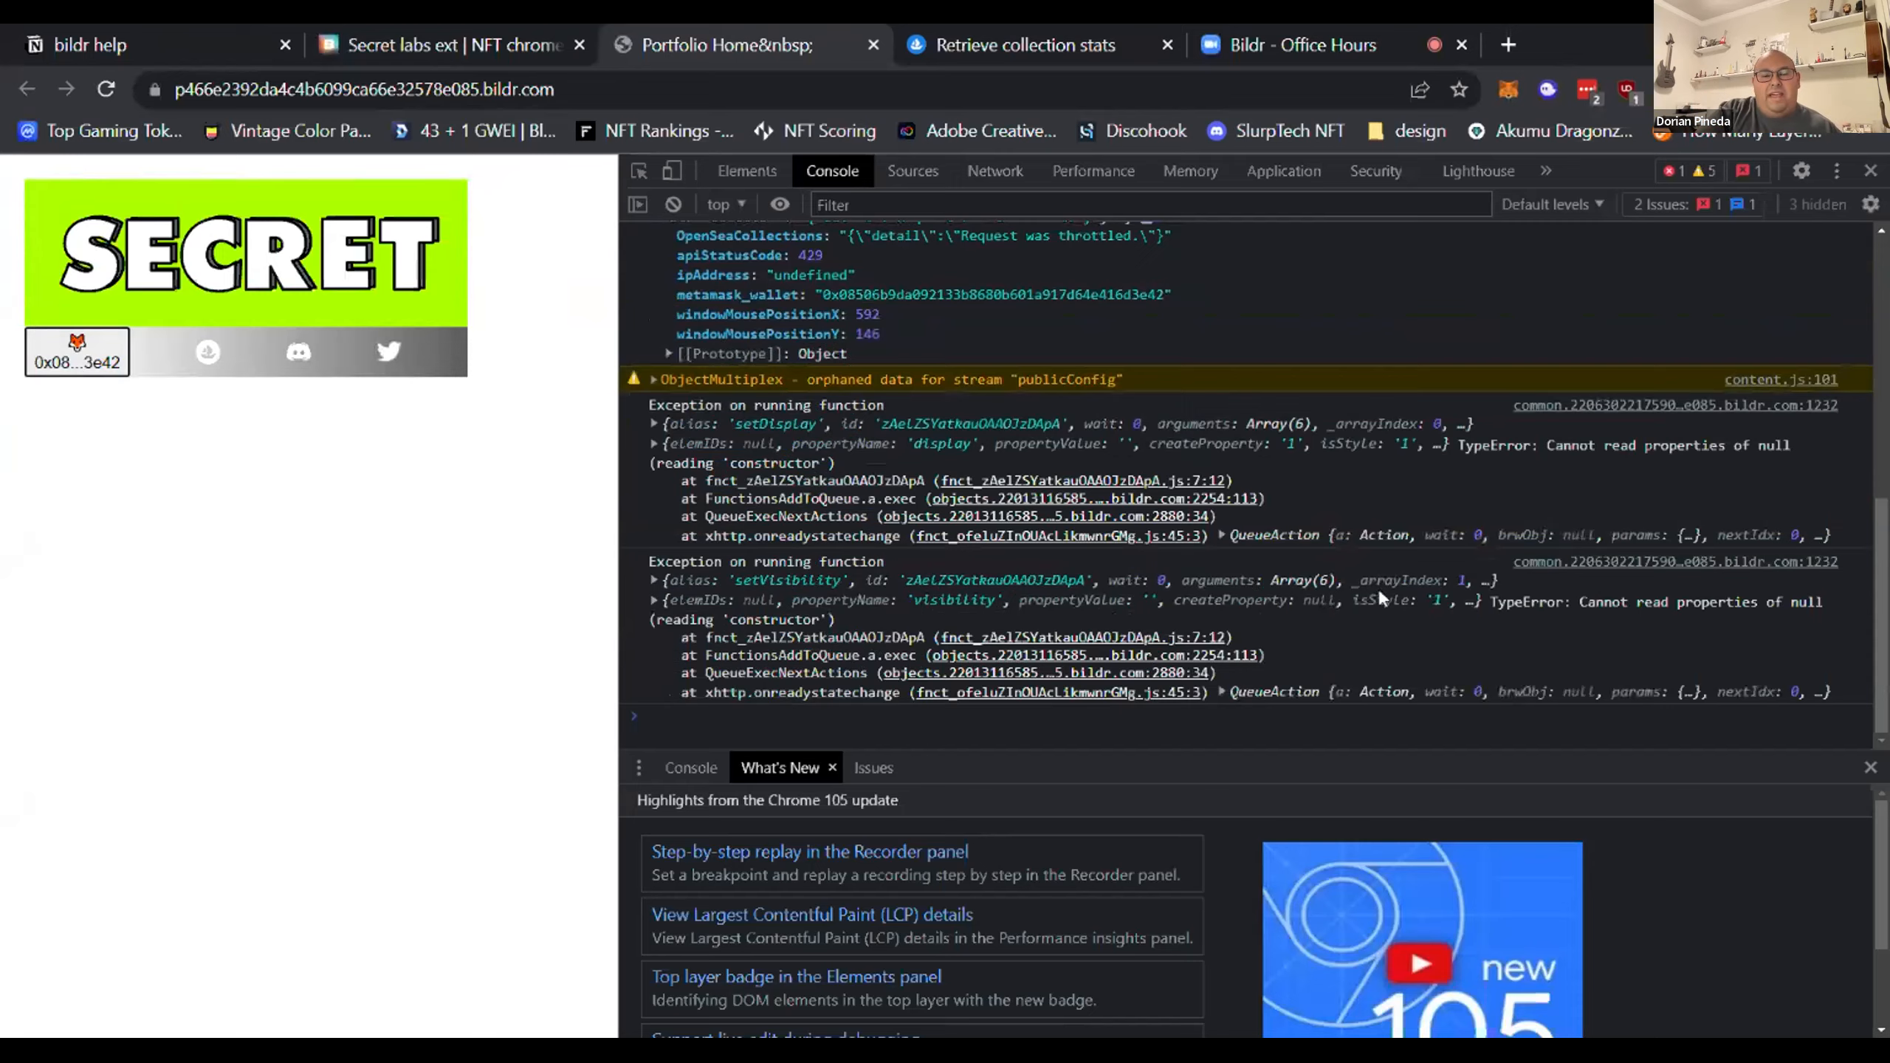
scroll(1379, 596, "up", 1)
scroll(1379, 596, "down", 1)
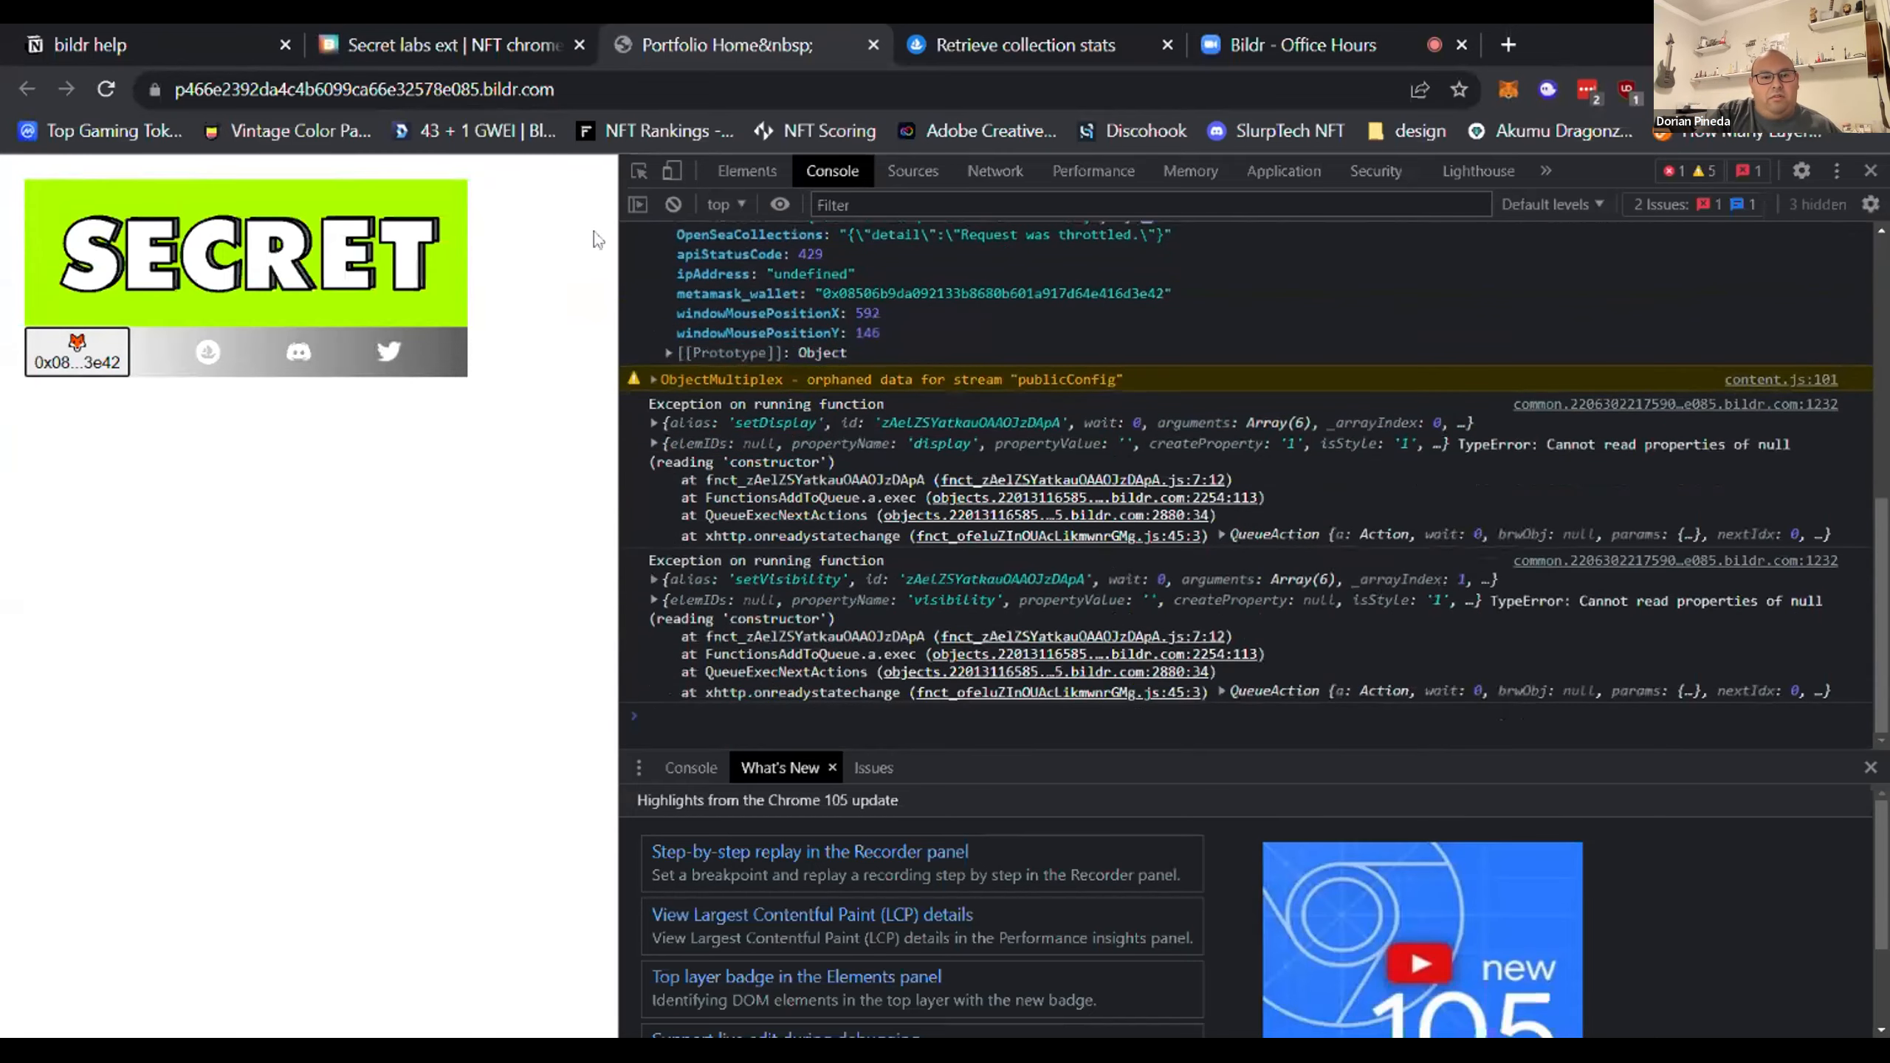
left_click(496, 48)
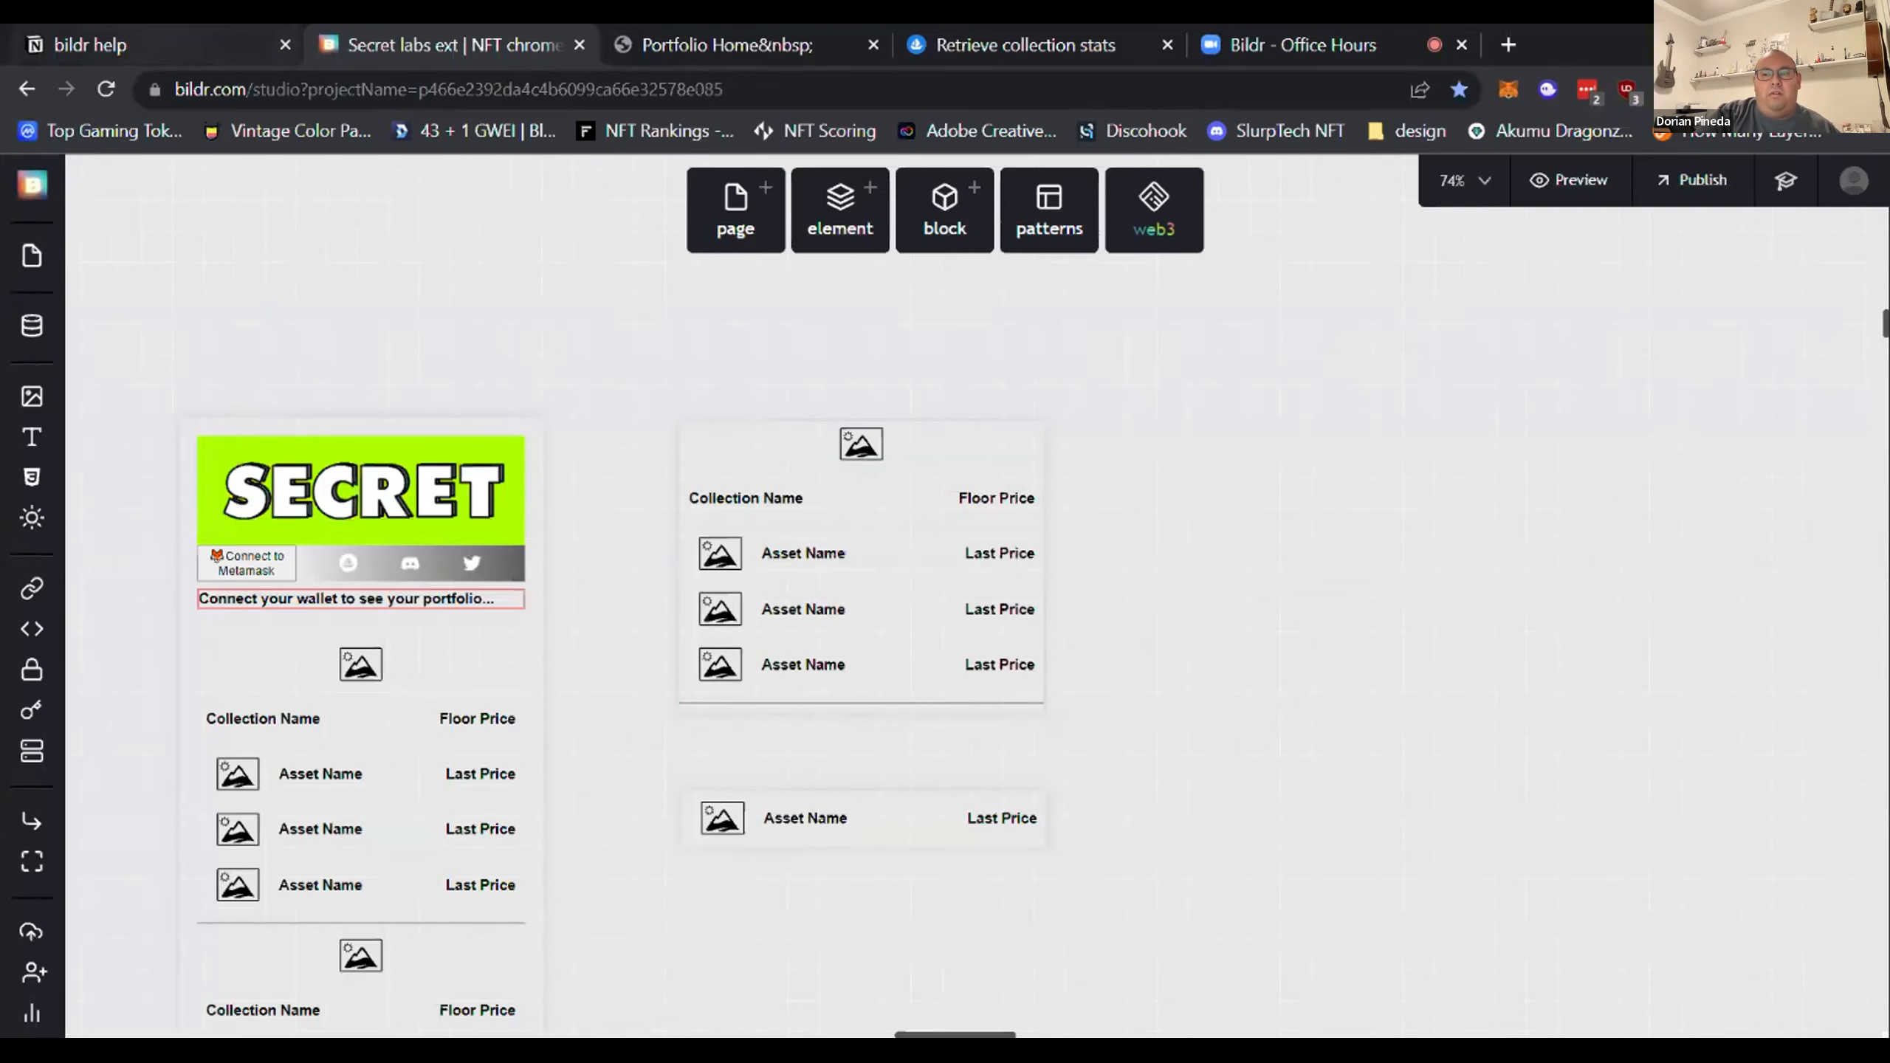
left_click(160, 34)
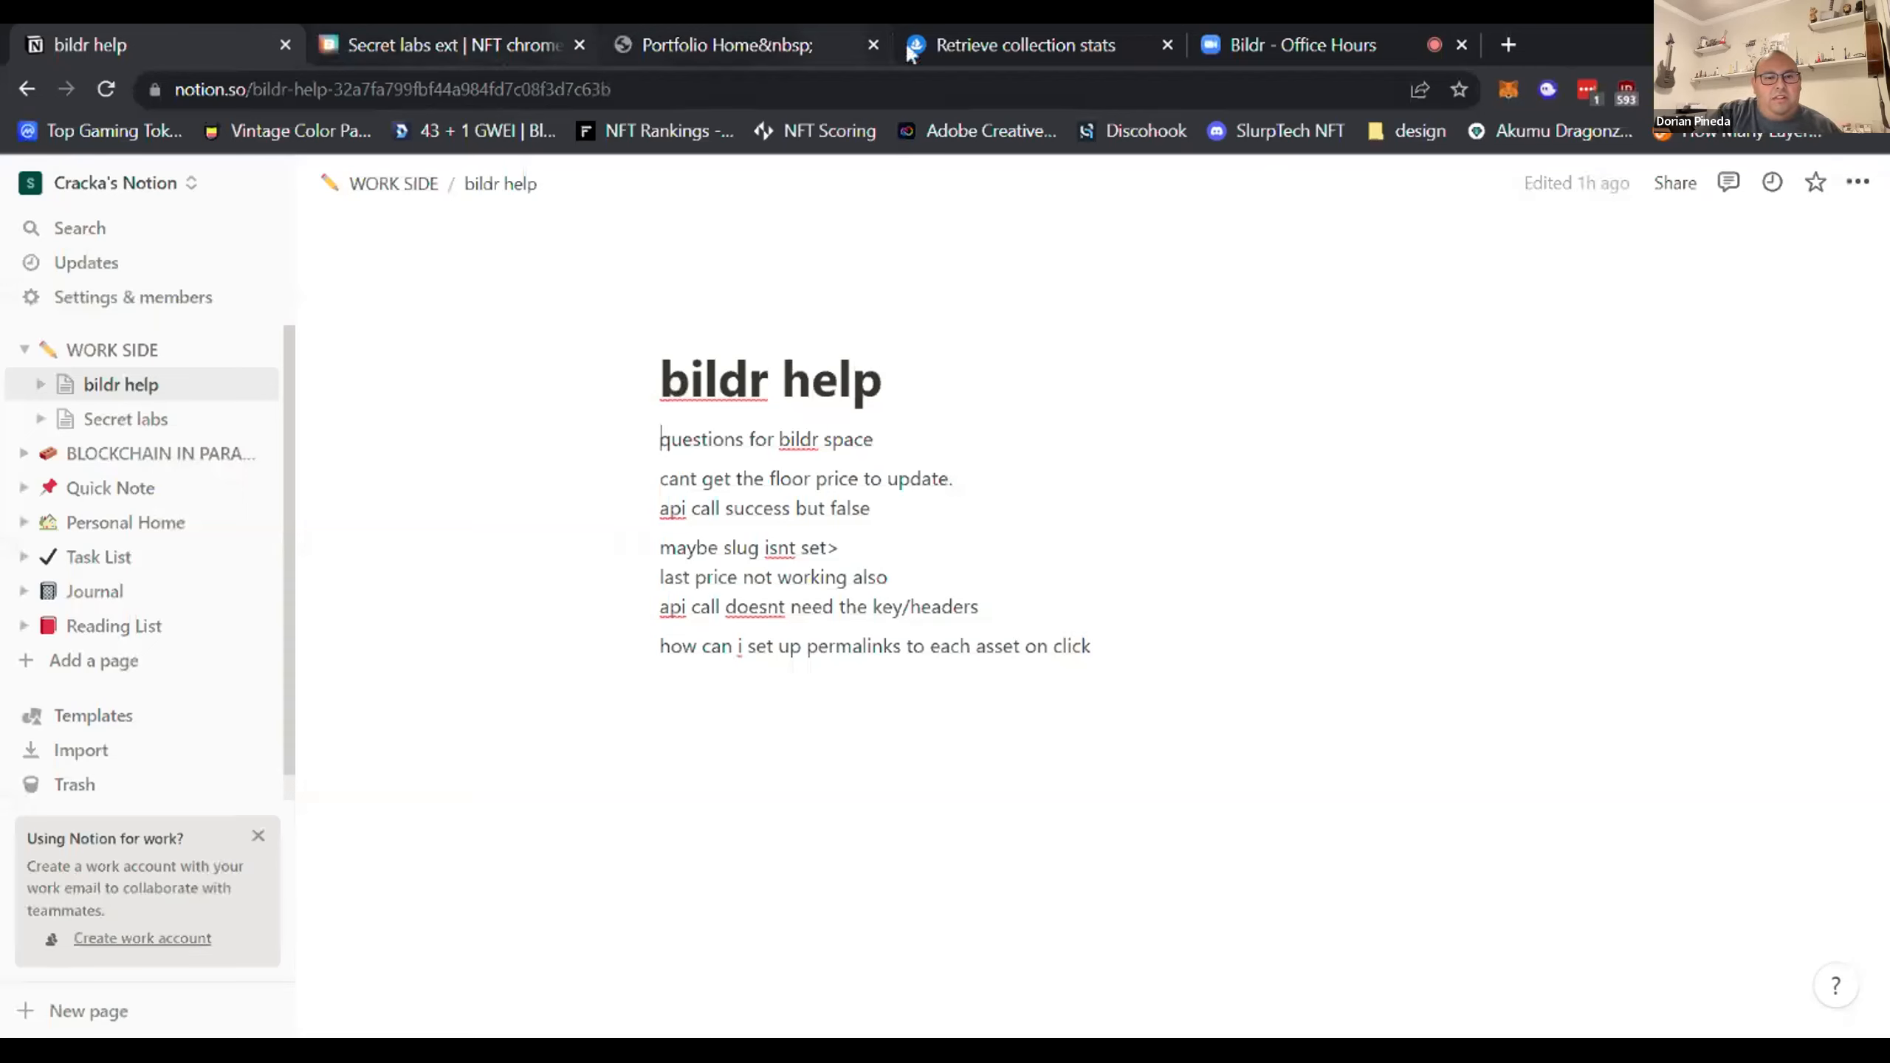
left_click(971, 43)
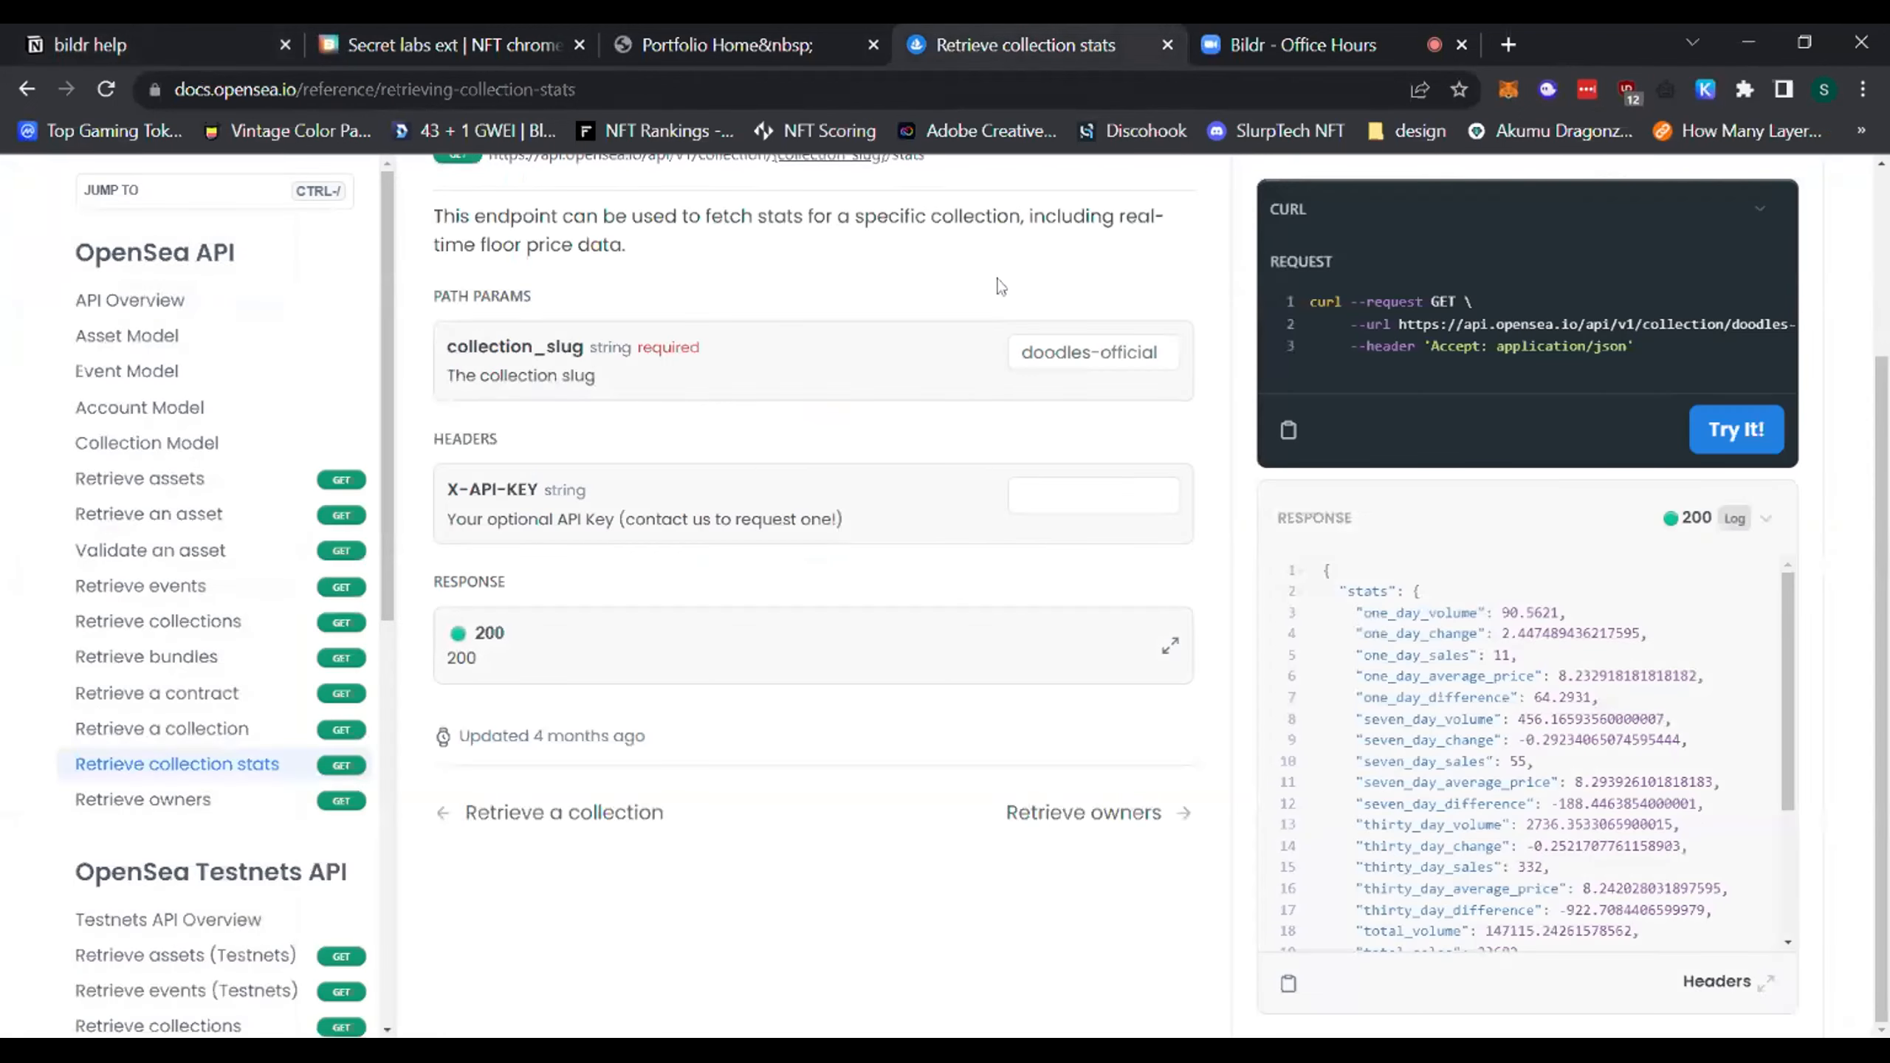
left_click(449, 28)
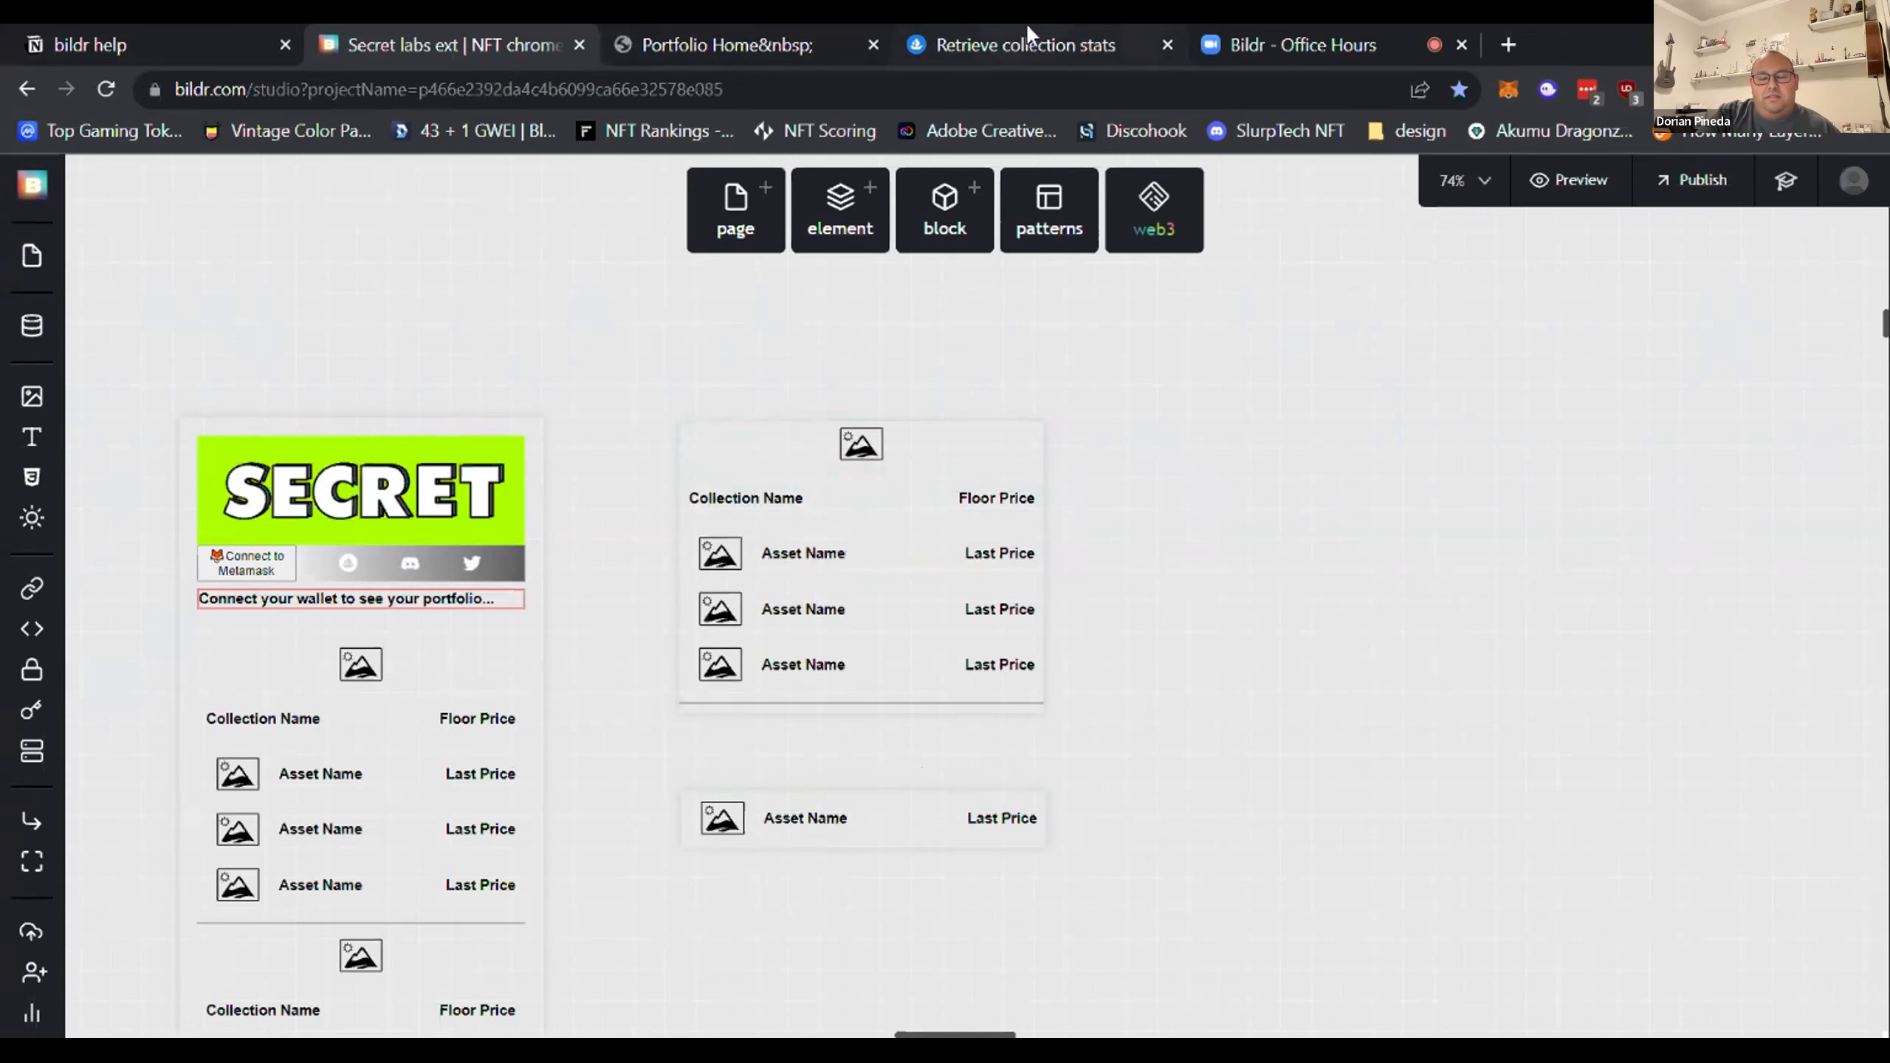
left_click(762, 25)
left_click(1272, 43)
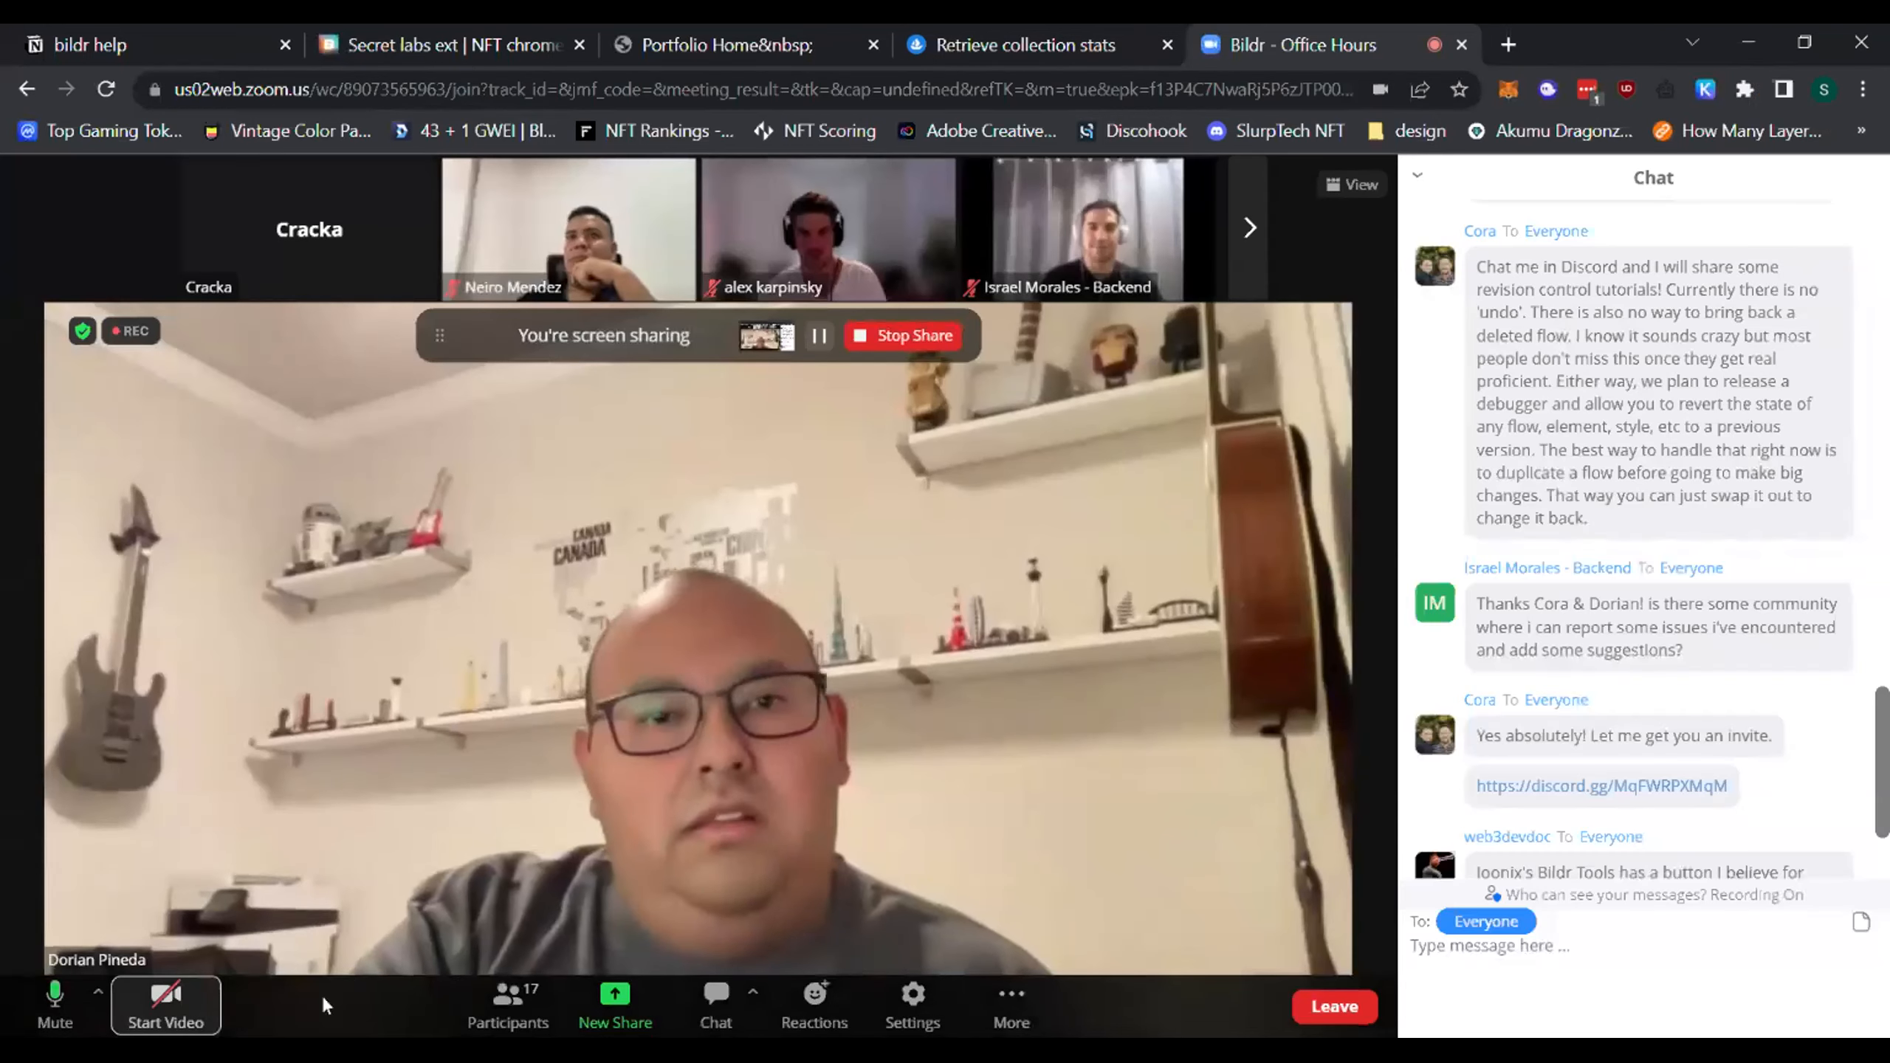